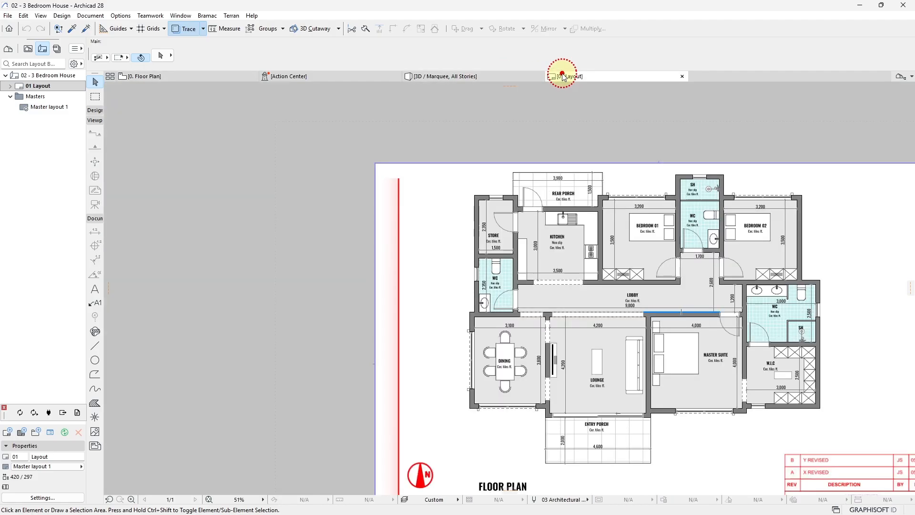
Step: Review the 01 Layout sheet and the ground floor plan with the surrounding site of the 3 bedroom house
scroll(455, 268, "up", 3)
scroll(455, 269, "down", 2)
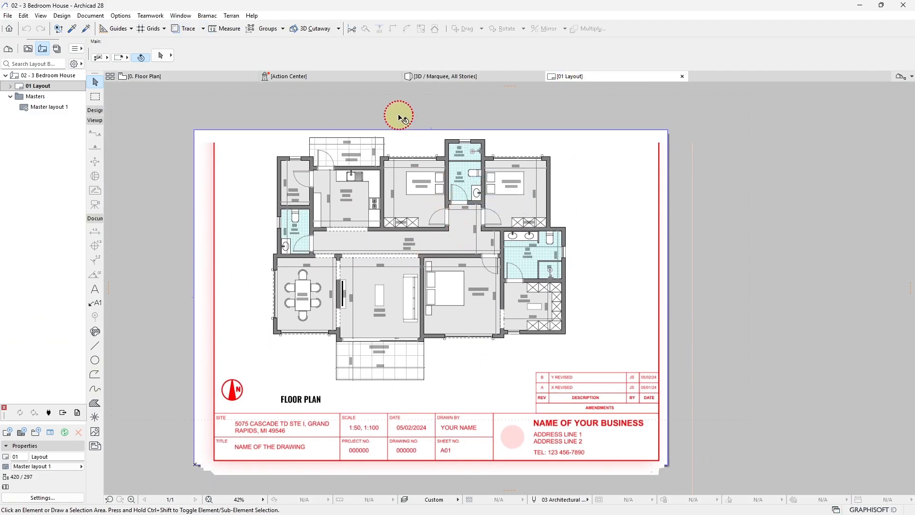
left_click(189, 75)
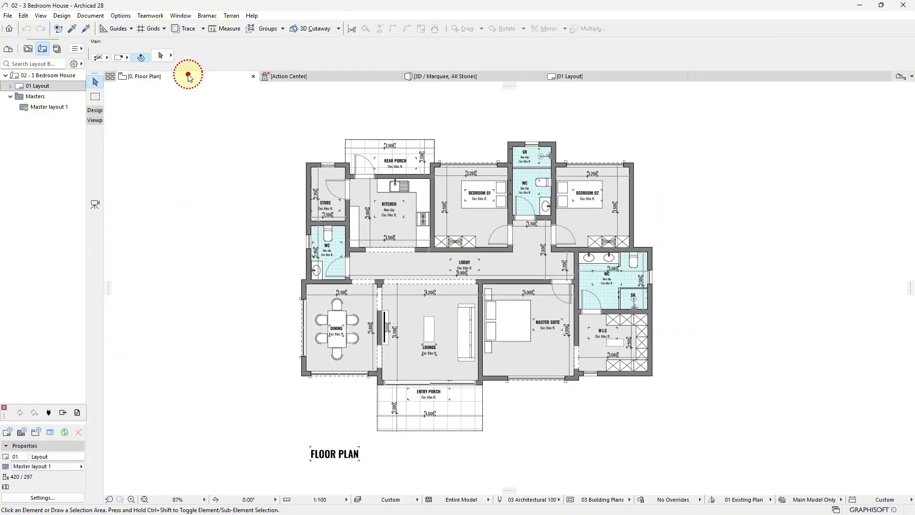
scroll(330, 243, "down", 10)
middle_click_drag(881, 286, 479, 340)
scroll(690, 329, "down", 3)
middle_click_drag(703, 318, 479, 310)
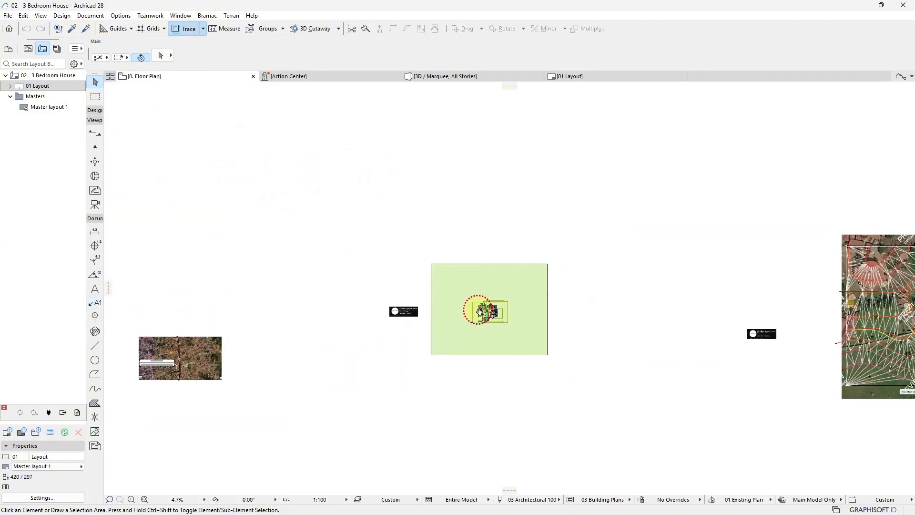
scroll(481, 311, "up", 6)
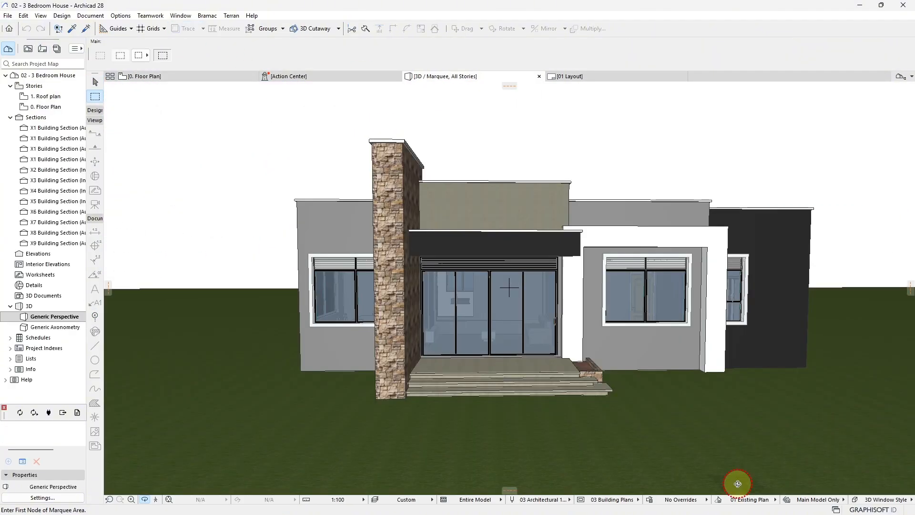
Step: Examine the house's front facade, side walls and roof from several angles in the generic 3D perspective
scroll(398, 268, "down", 2)
middle_click_drag(398, 268, 327, 301, "shift")
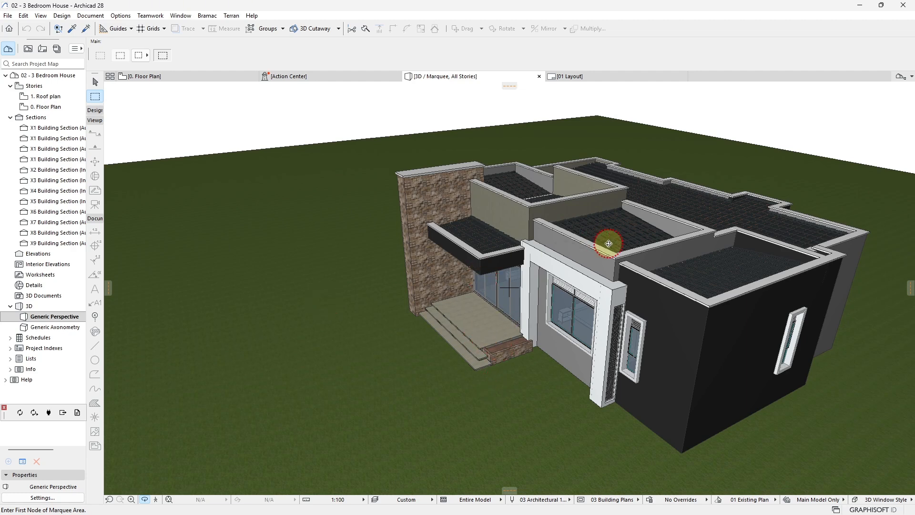
middle_click_drag(606, 238, 441, 250)
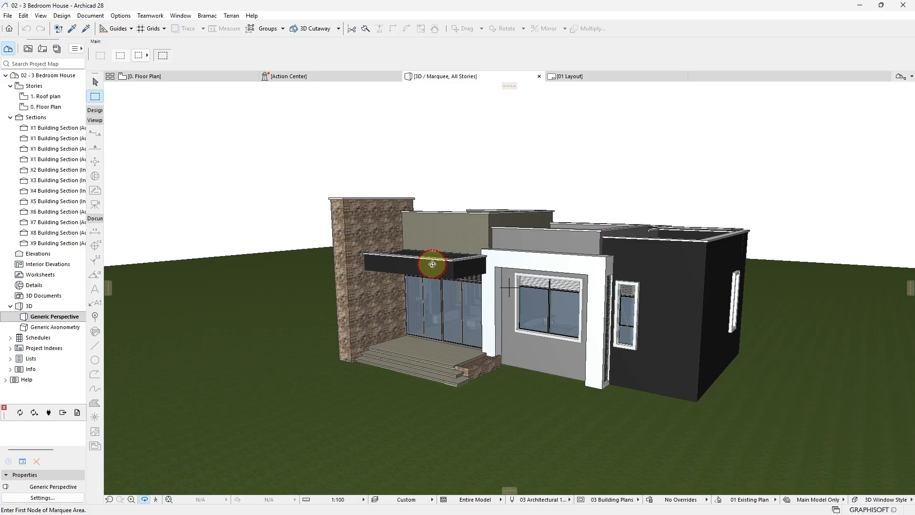
middle_click_drag(429, 259, 418, 302, "shift")
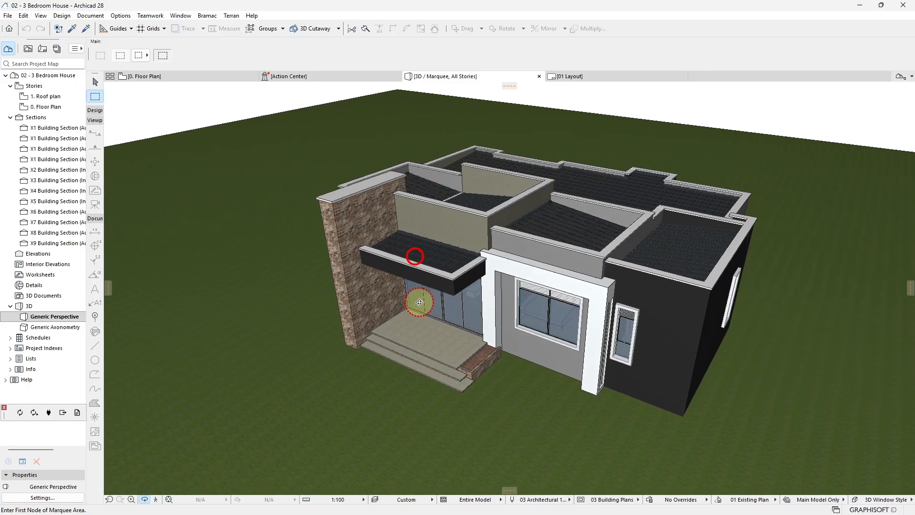
Step: Minimize Archicad and launch Twinmotion 2025.2 from the Epic Games Launcher
left_click(860, 5)
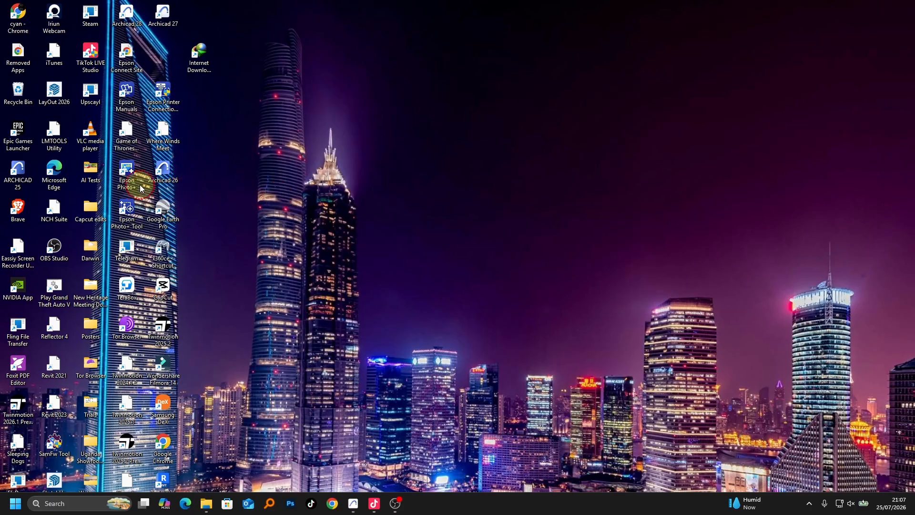
double_click(20, 133)
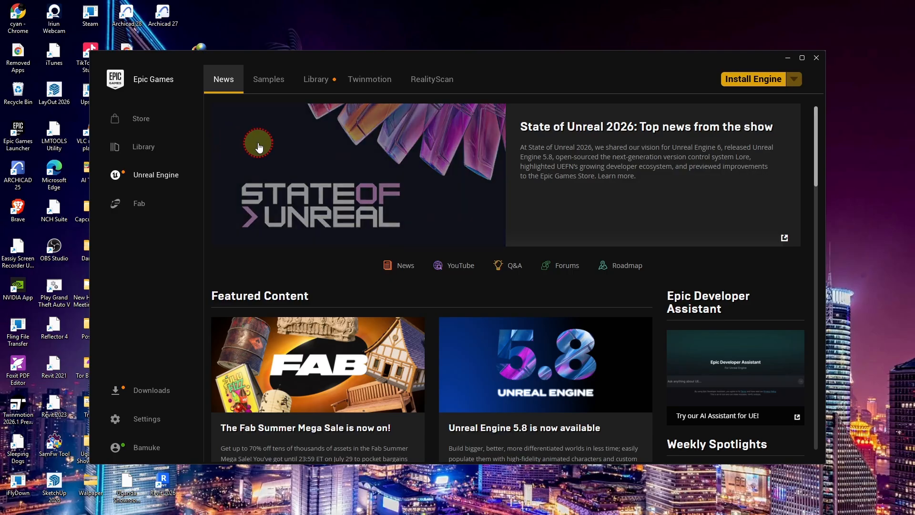
left_click(362, 83)
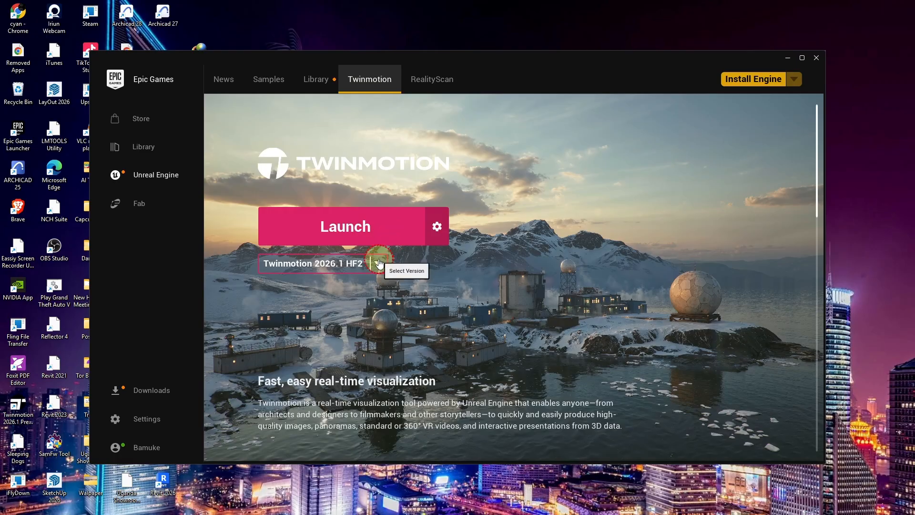
left_click(379, 263)
left_click(357, 290)
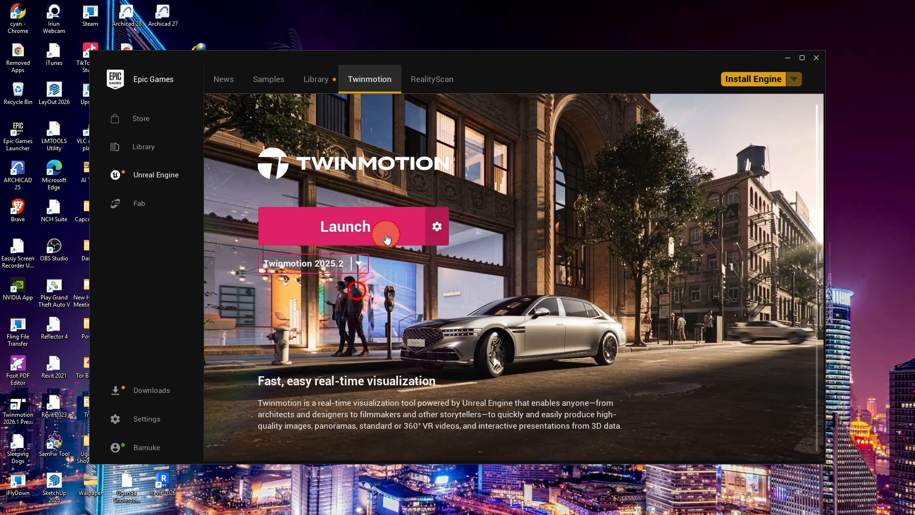
left_click(374, 232)
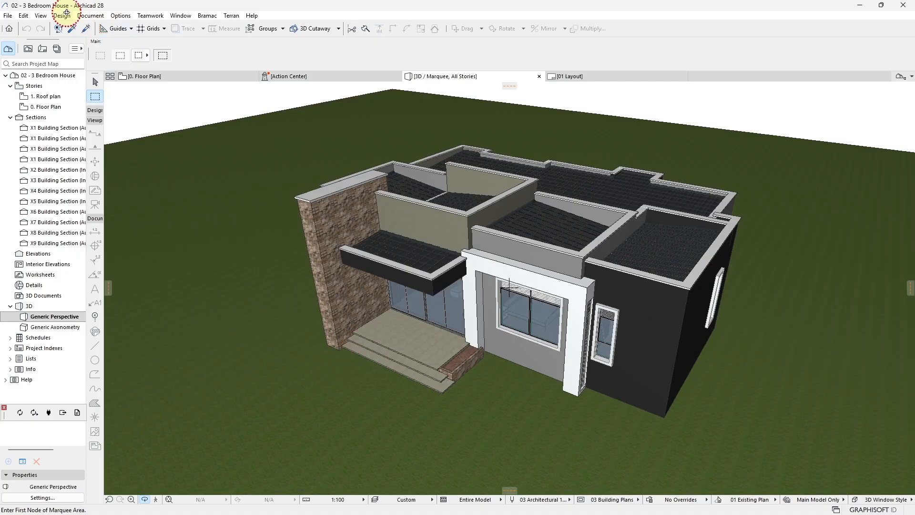
Step: In Archicad, call up the Datasmith Direct Link palette and turn on automatic synchronization of the 3D model
left_click(181, 16)
left_click(245, 153)
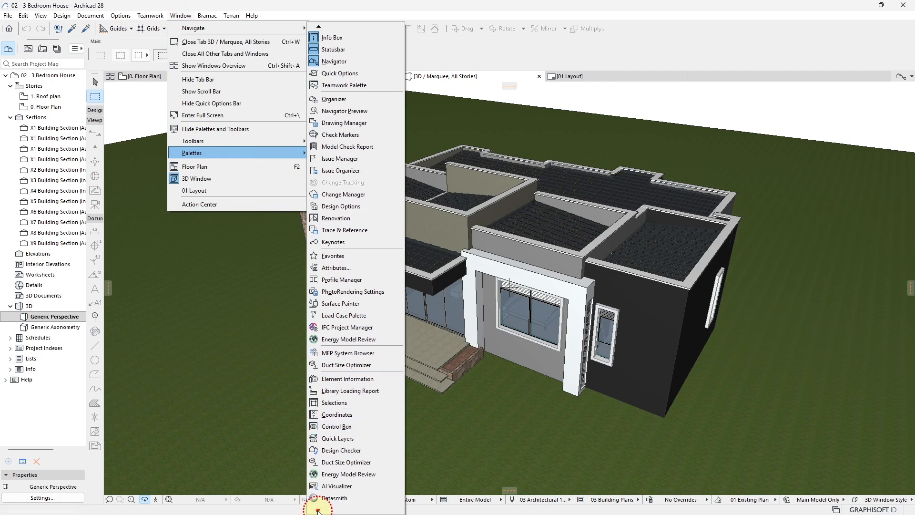
left_click(337, 489)
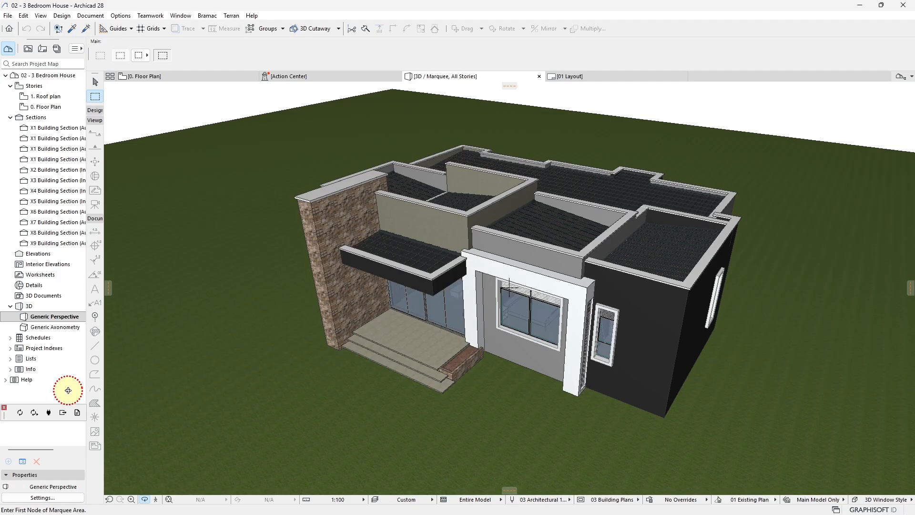
left_click(33, 415)
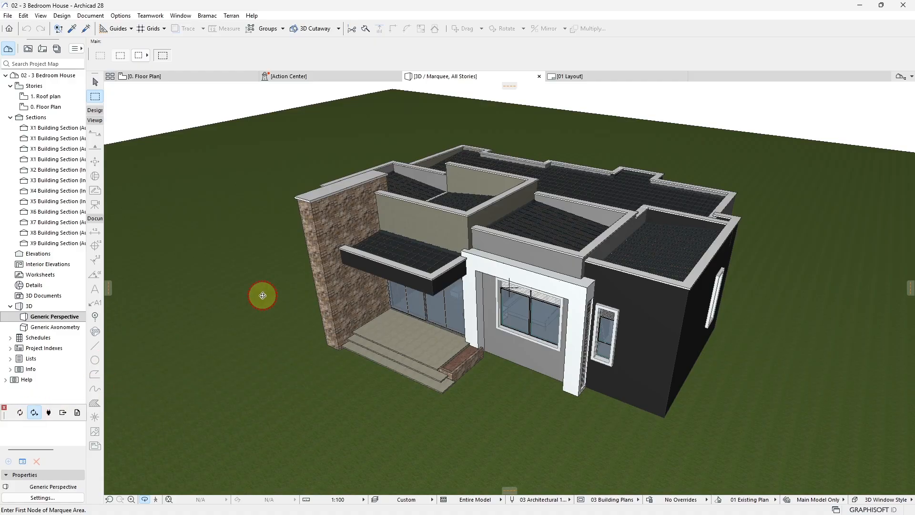
Step: Switch to Twinmotion and start a new project
scroll(263, 295, "down", 3)
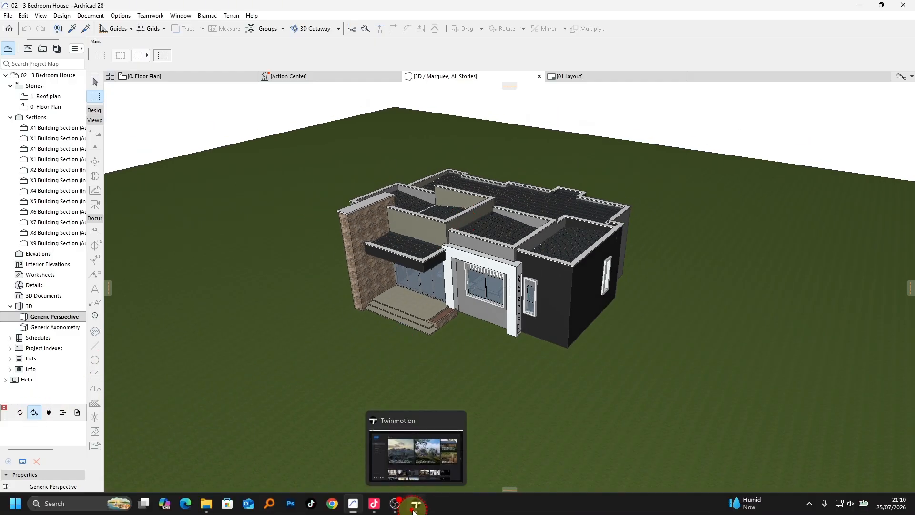
left_click(414, 504)
left_click(227, 286)
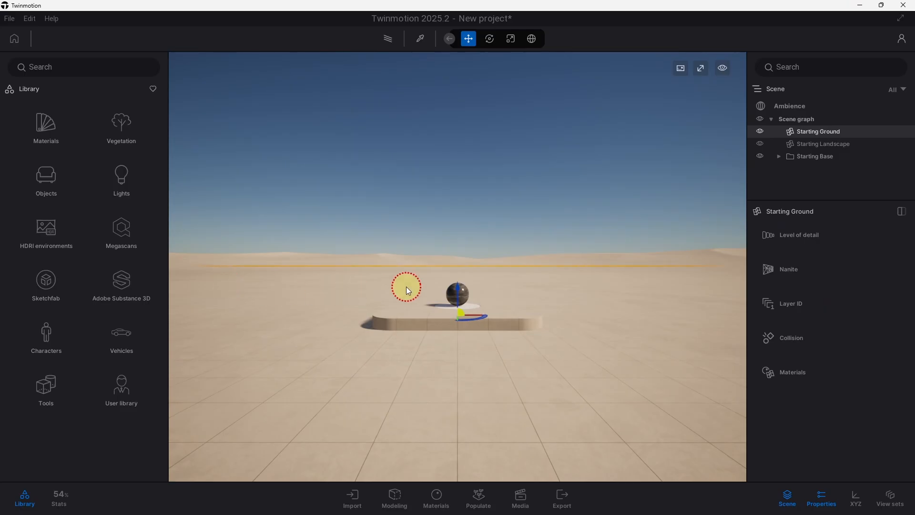
Step: Delete the default Starting Ground, Starting Landscape and Starting Base objects from the scene
right_click_drag(404, 286, 227, 293)
right_click_drag(457, 286, 454, 263)
right_click_drag(365, 192, 370, 349)
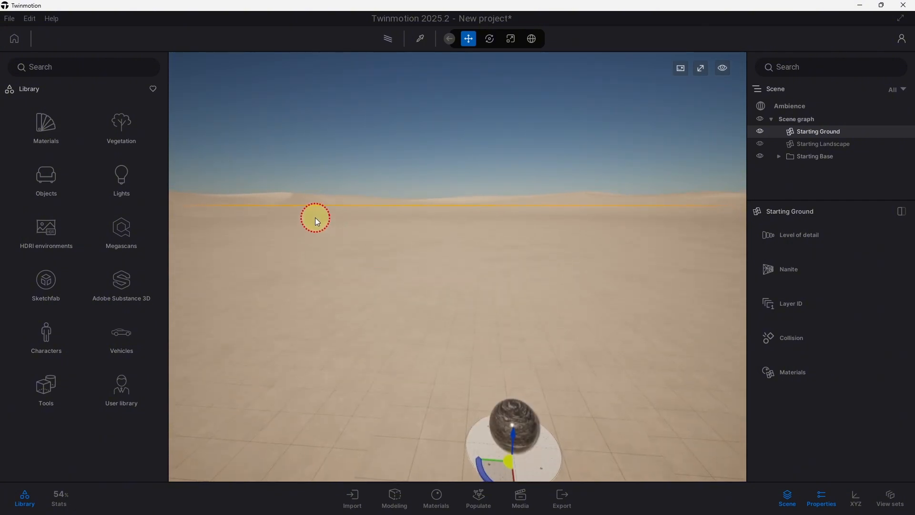
right_click_drag(358, 195, 453, 260)
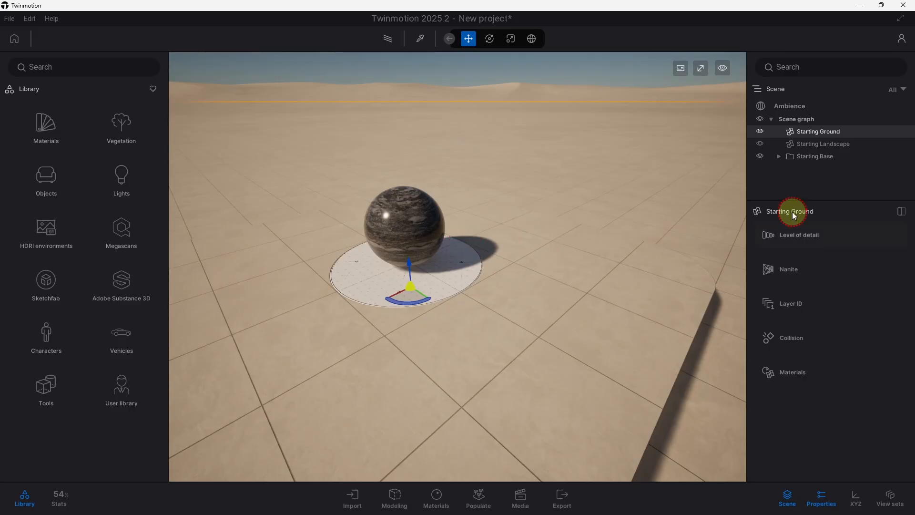
left_click(810, 128)
left_click(814, 159, "shift")
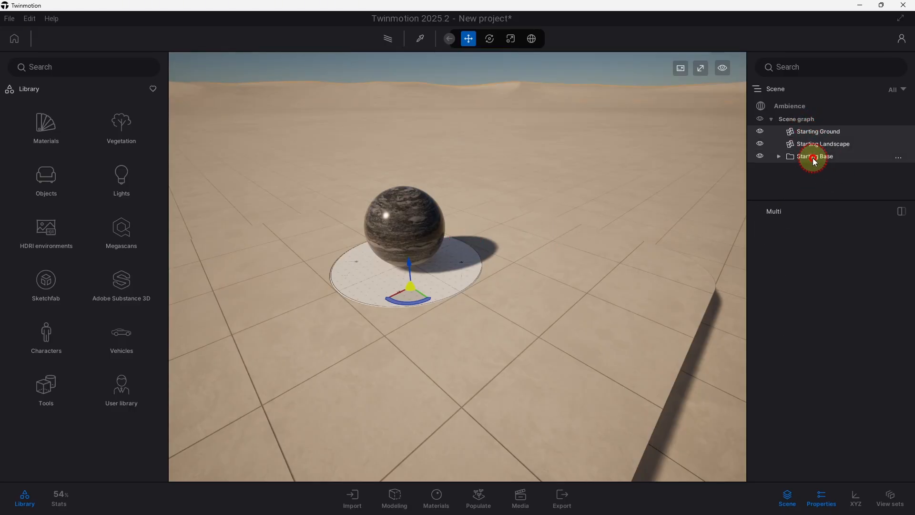
right_click(813, 159)
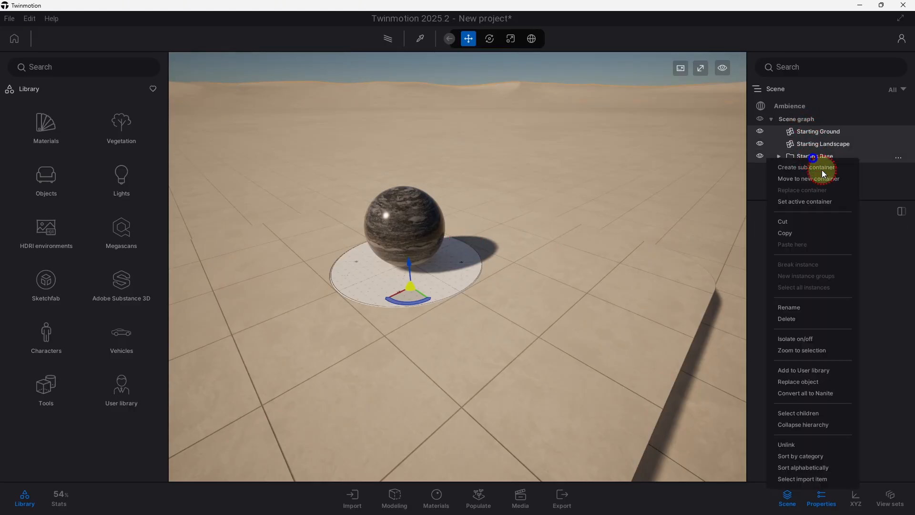
left_click(786, 316)
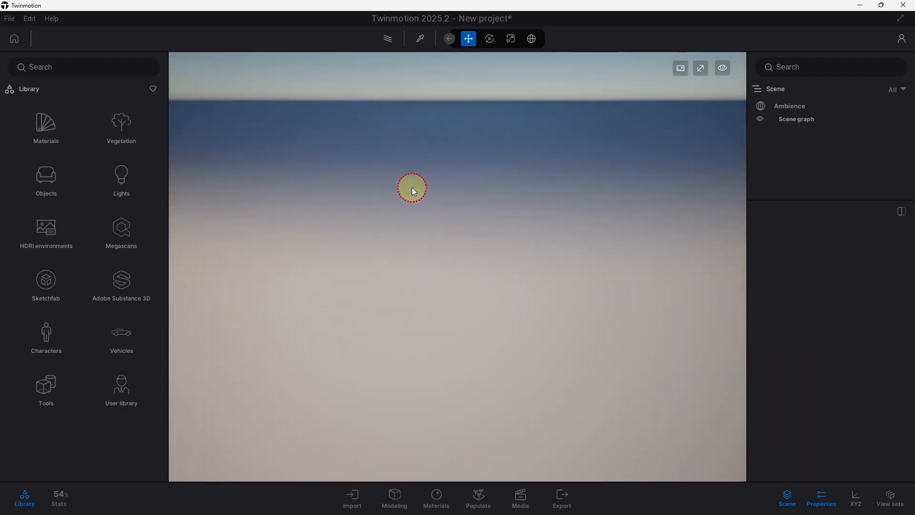
left_click(450, 192)
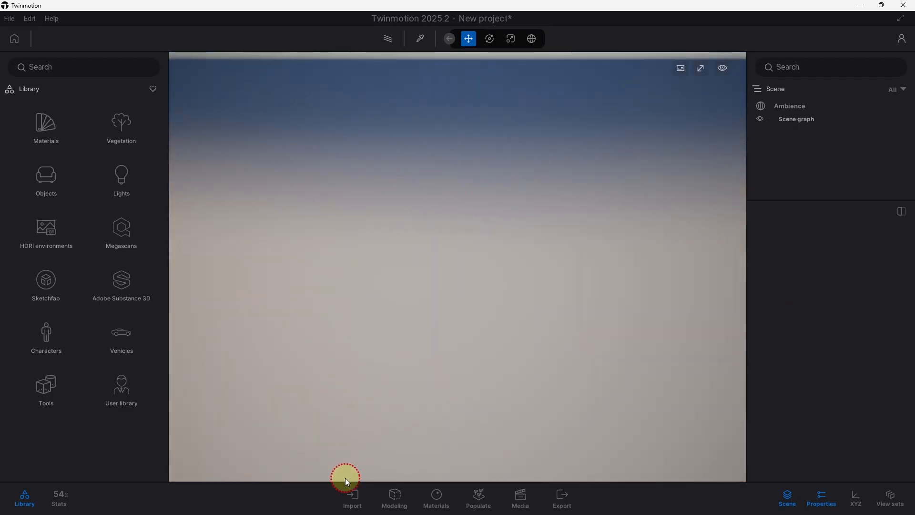
Step: Import the house model through a Direct Link with Archicad - 02_-_3_Bedroom_House as the source
left_click(353, 495)
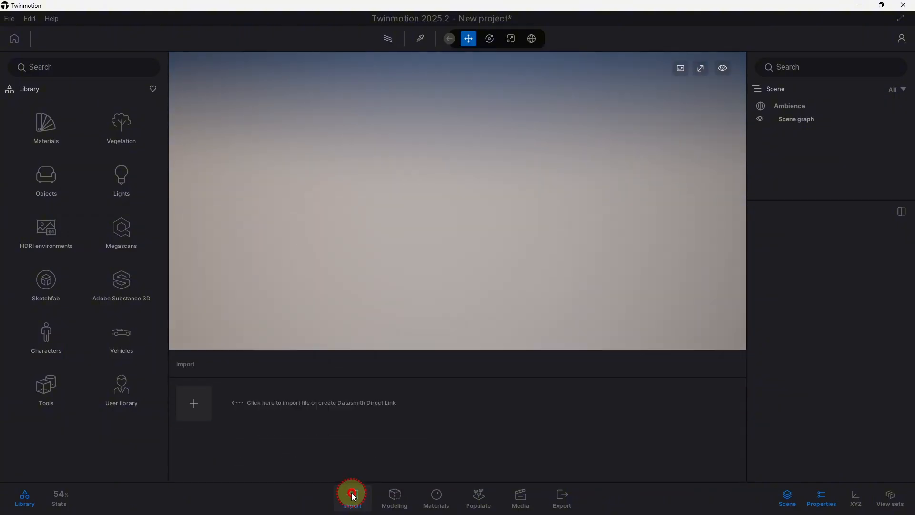
left_click(221, 399)
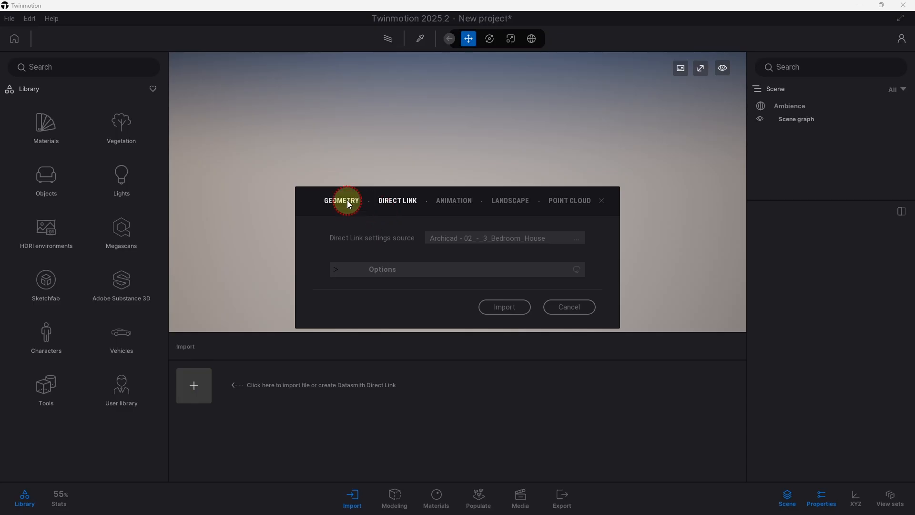
left_click(350, 203)
left_click(398, 202)
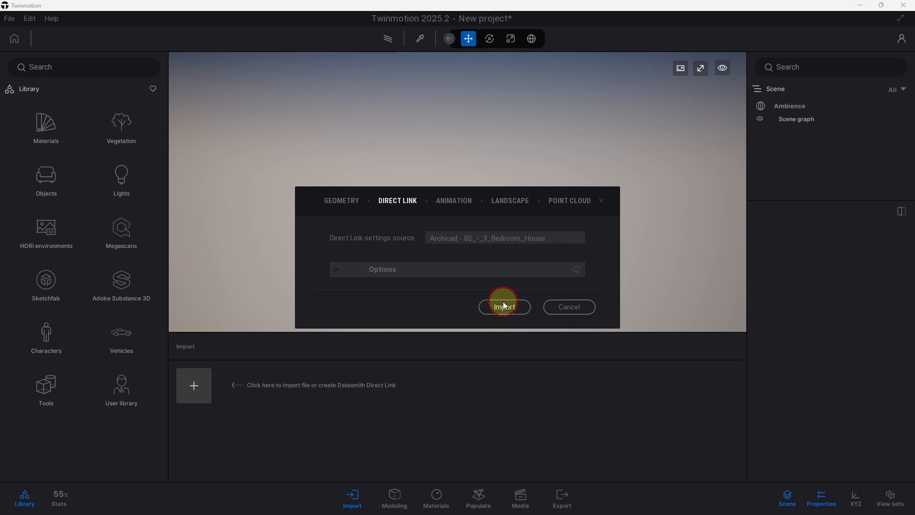
left_click(354, 504)
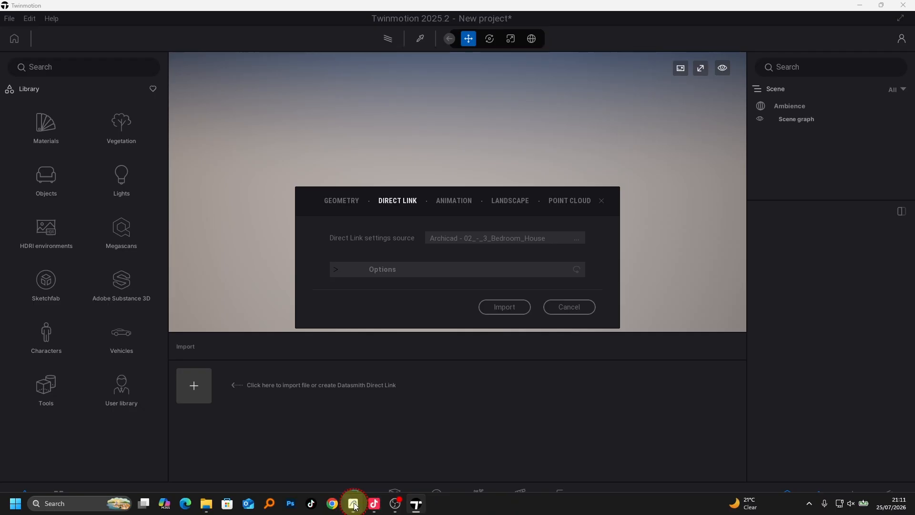
left_click(417, 504)
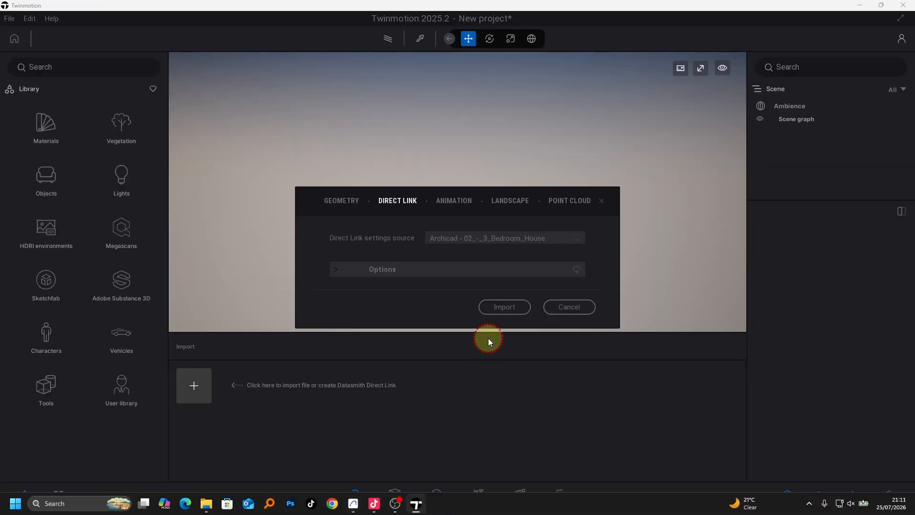
left_click(496, 307)
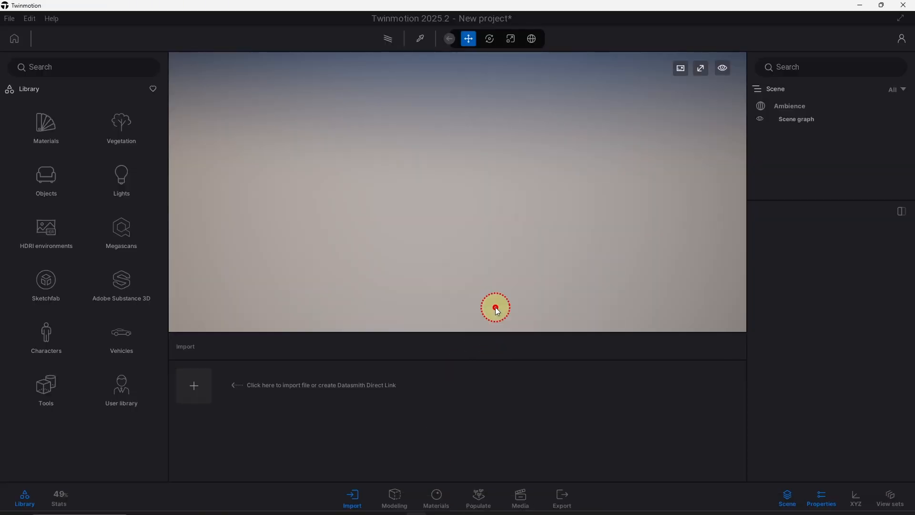
left_click(526, 248)
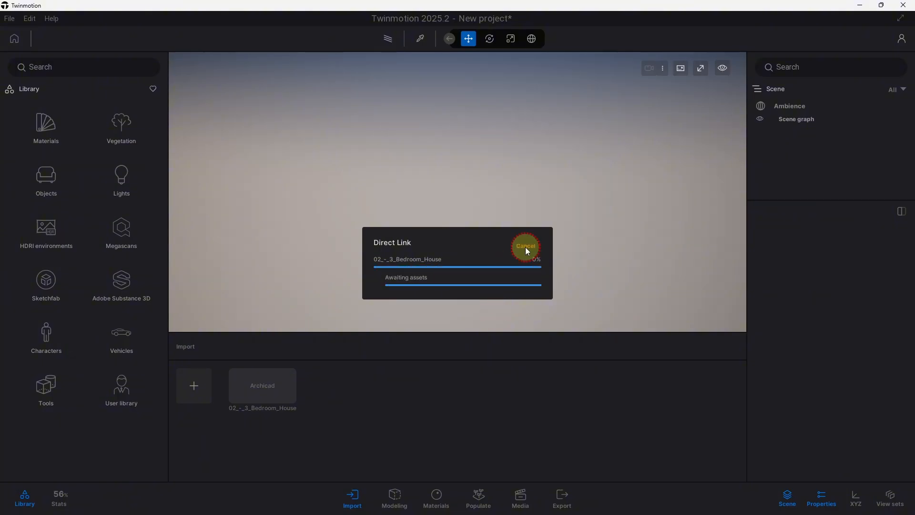
left_click(358, 500)
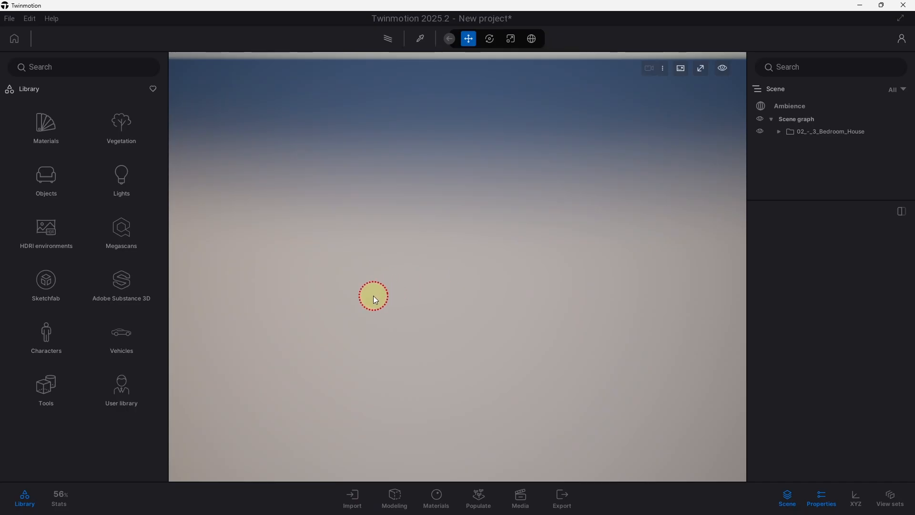
Step: Zoom the viewport to the imported 02_-_3_Bedroom_House container and move in closer to the house
right_click_drag(362, 280, 459, 191)
scroll(516, 161, "up", 5)
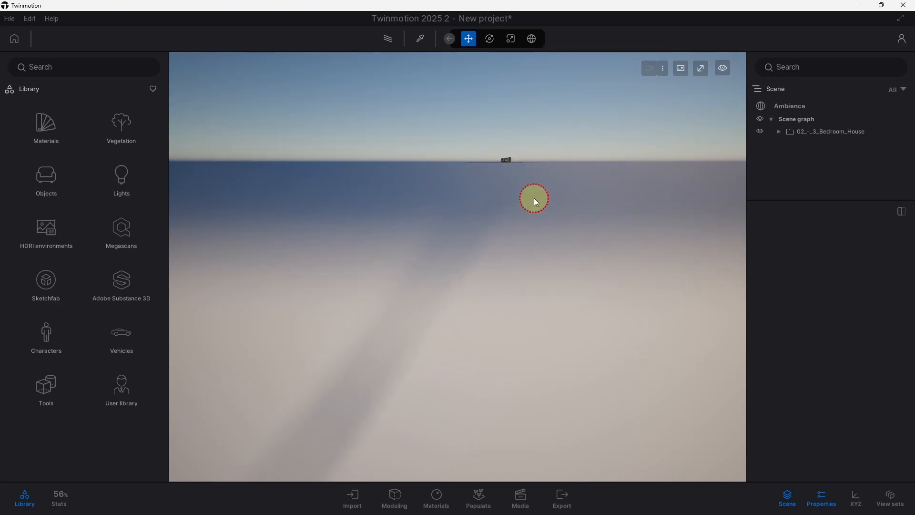
left_click(829, 137)
right_click(830, 138)
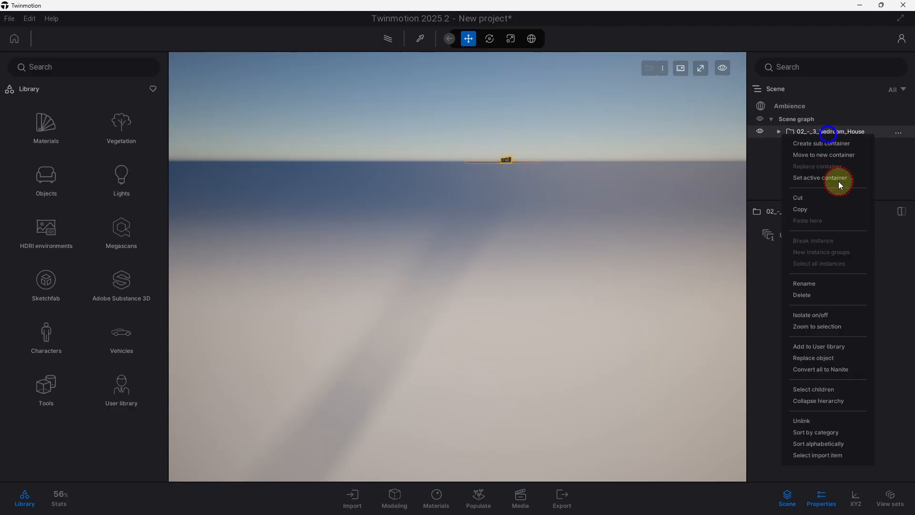
left_click(827, 327)
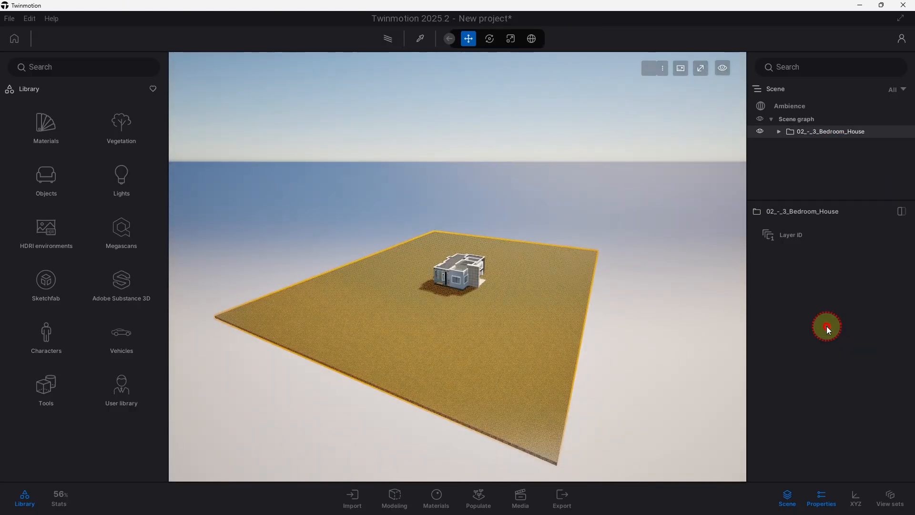
double_click(445, 290)
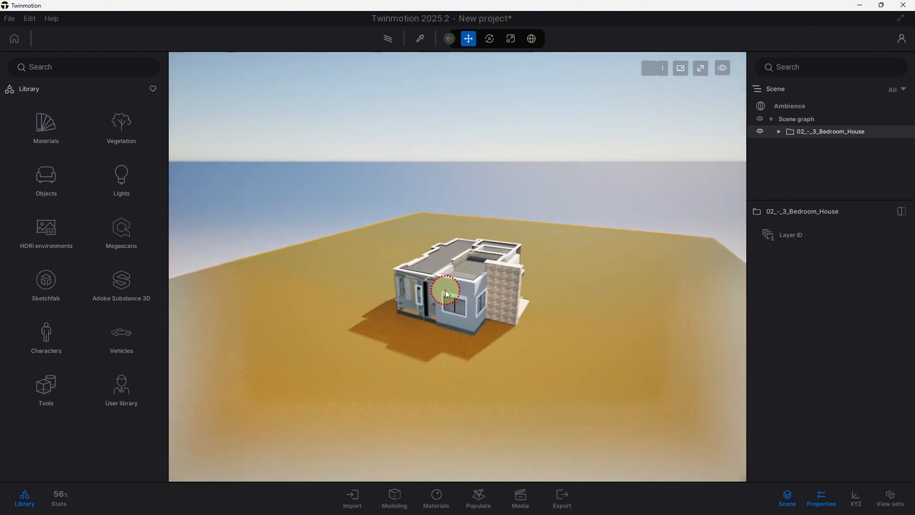
Step: Deselect the imported house and examine its exterior and front entrance from several angles
left_click_drag(348, 280, 380, 228)
left_click(389, 183)
middle_click_drag(398, 241, 536, 250, "shift")
scroll(434, 256, "down", 5)
middle_click_drag(433, 255, 710, 293, "shift")
scroll(405, 276, "down", 2)
scroll(413, 274, "down", 5)
middle_click_drag(380, 292, 745, 302, "shift")
scroll(543, 335, "up", 3)
middle_click_drag(543, 335, 606, 260)
middle_click_drag(453, 289, 502, 301, "shift")
scroll(455, 290, "down", 5)
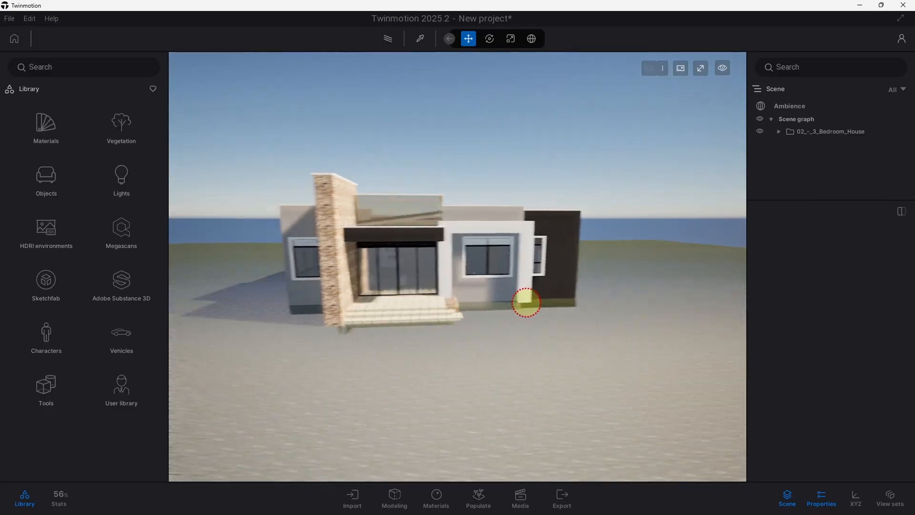
scroll(379, 275, "up", 3)
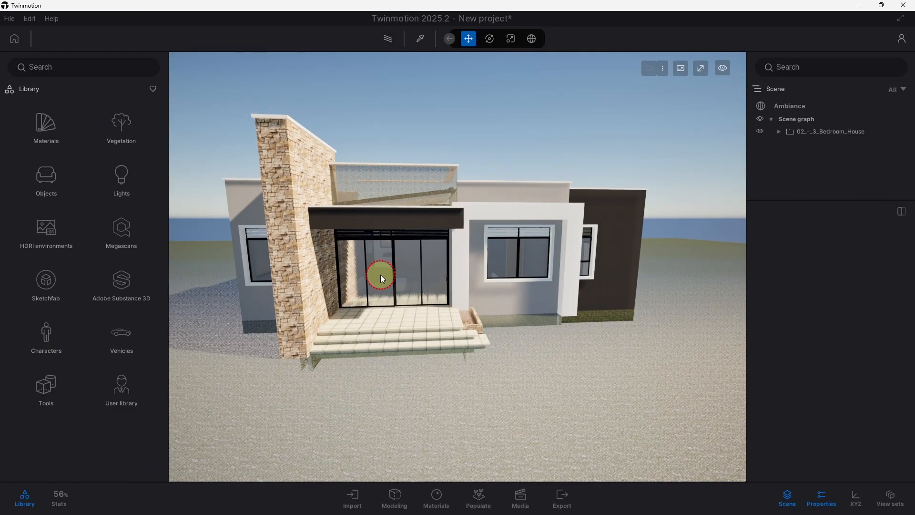
left_click_drag(373, 291, 262, 371)
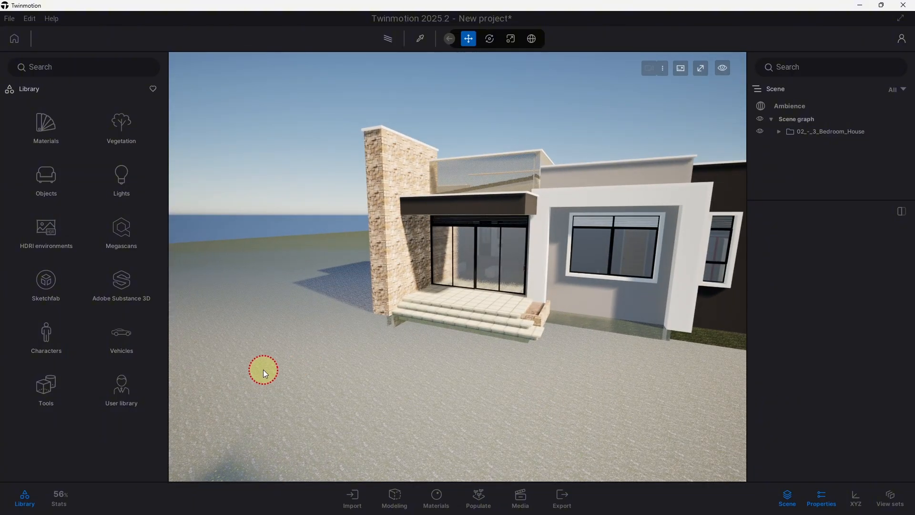
Step: Apply the Grass 5 material from the natural ground materials to the terrain around the house
left_click(48, 126)
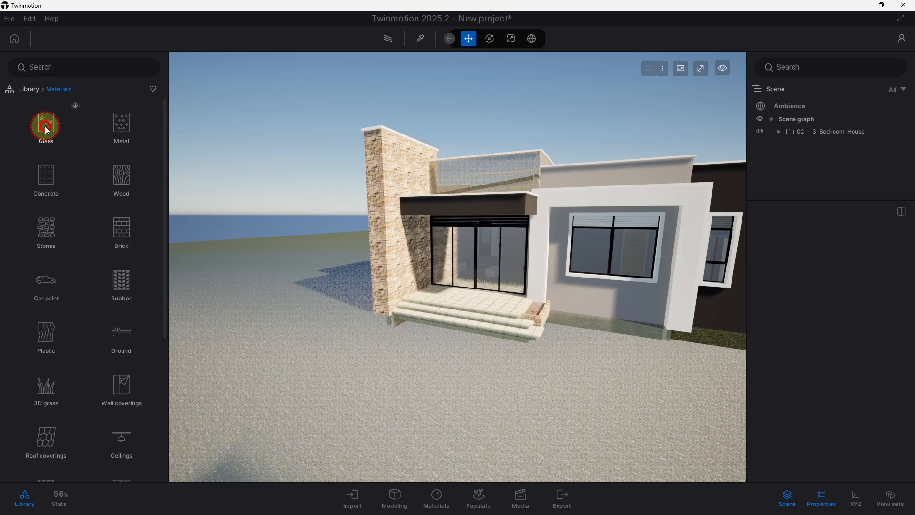
left_click(122, 336)
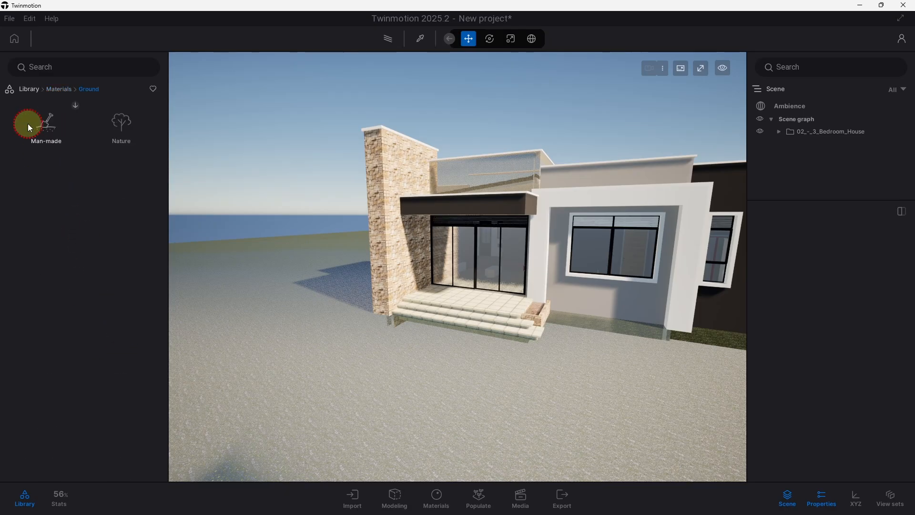
left_click(101, 129)
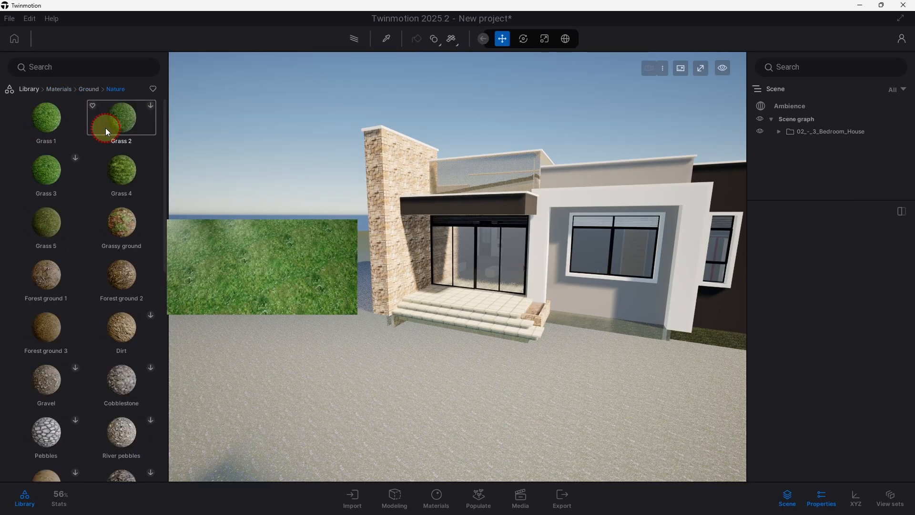
left_click(111, 125)
left_click_drag(114, 118, 262, 345)
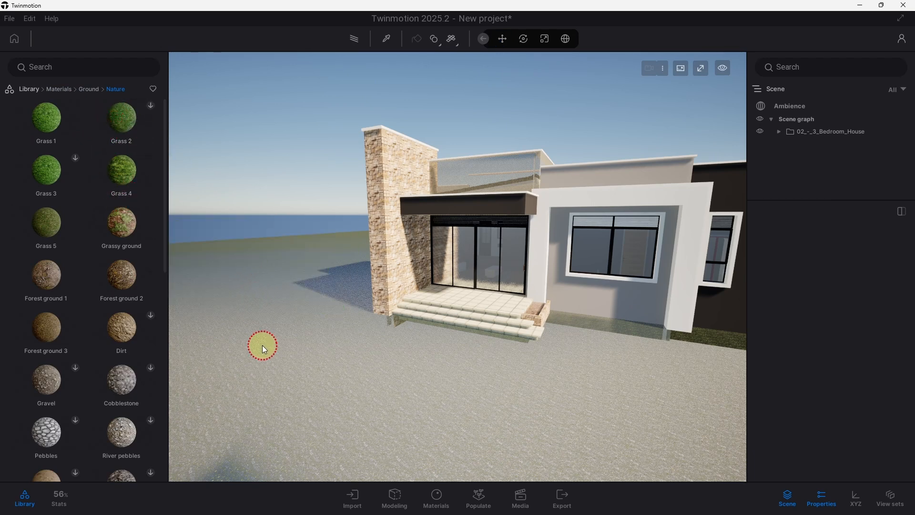
left_click(73, 124)
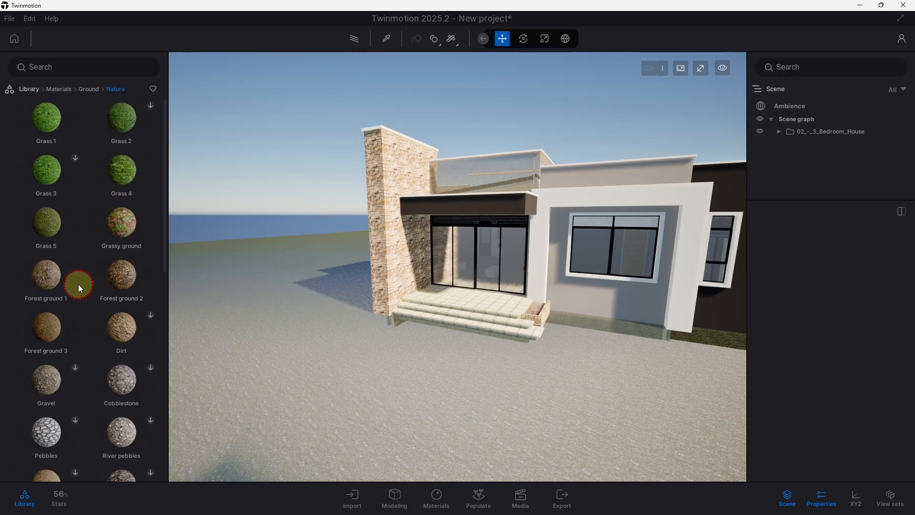
mouse_move(45, 225)
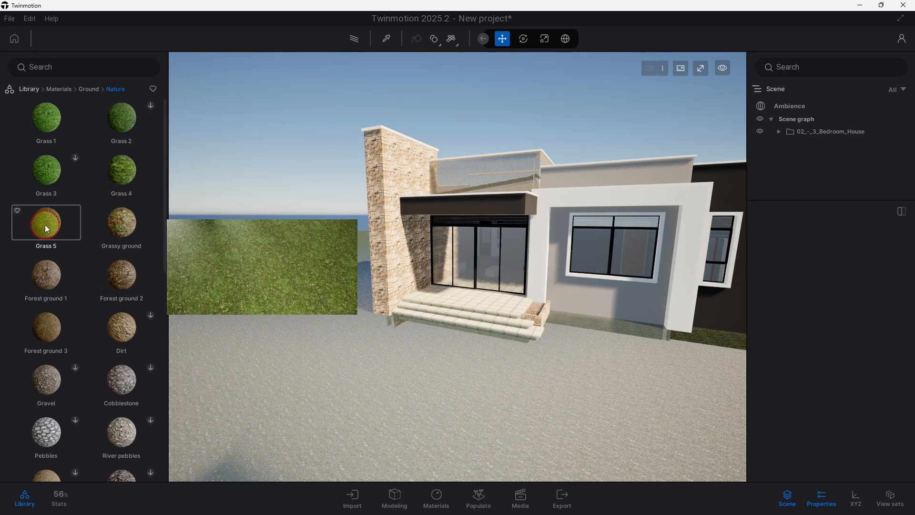
left_click_drag(43, 224, 324, 359)
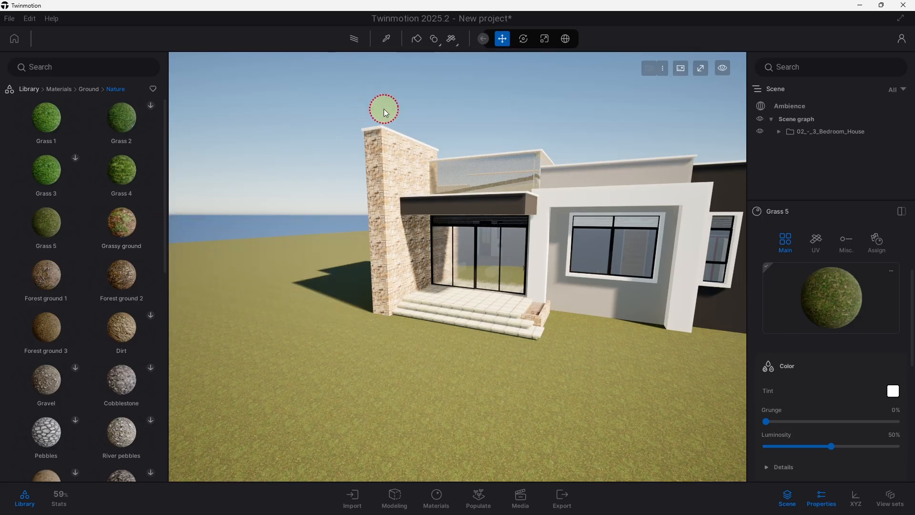
Step: Set the Grass 5 mapping to World space triplanar and its scale to 3.76
left_click_drag(384, 109, 392, 284)
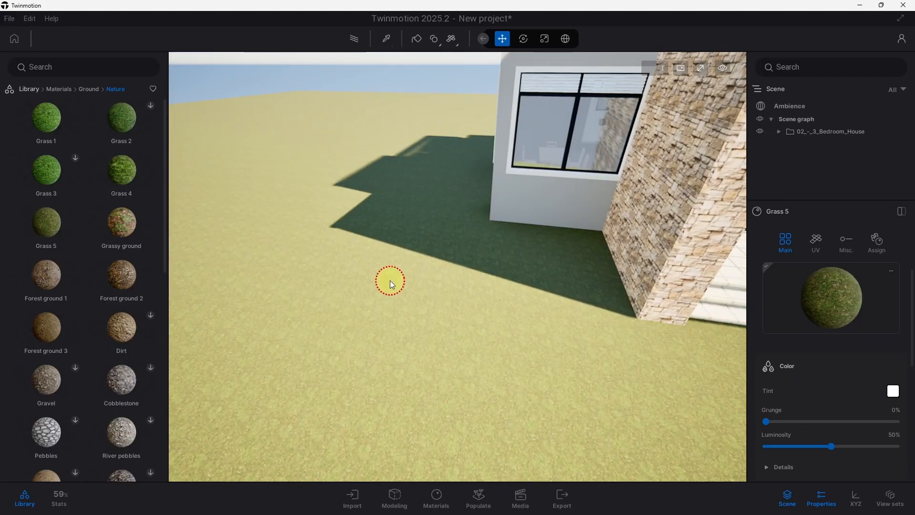
left_click(823, 249)
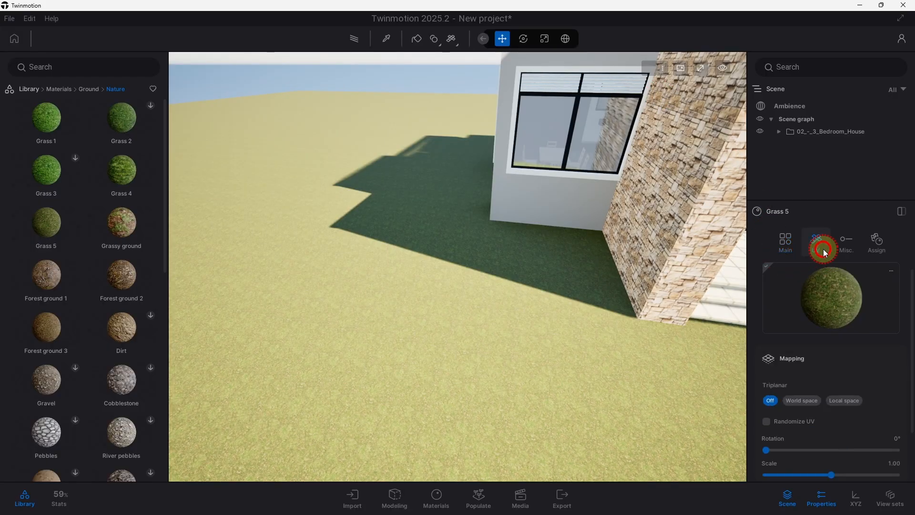
left_click(811, 406)
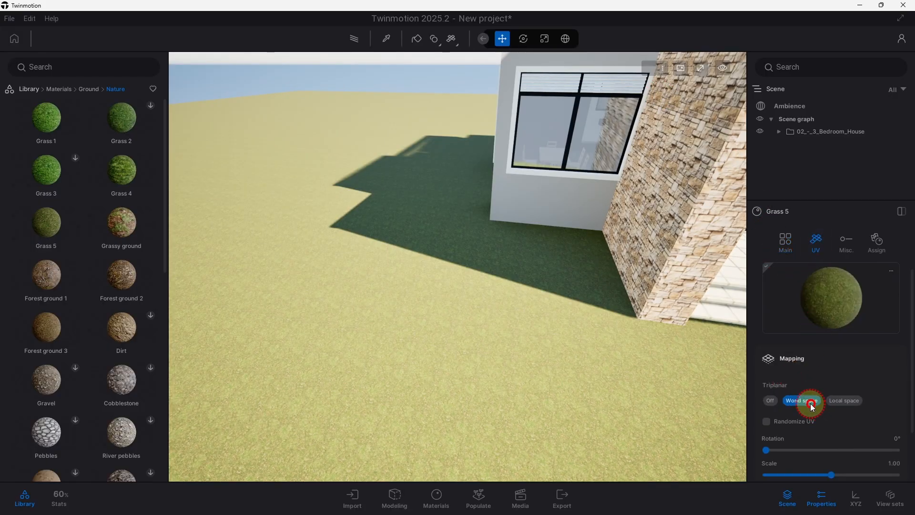
scroll(814, 404, "down", 2)
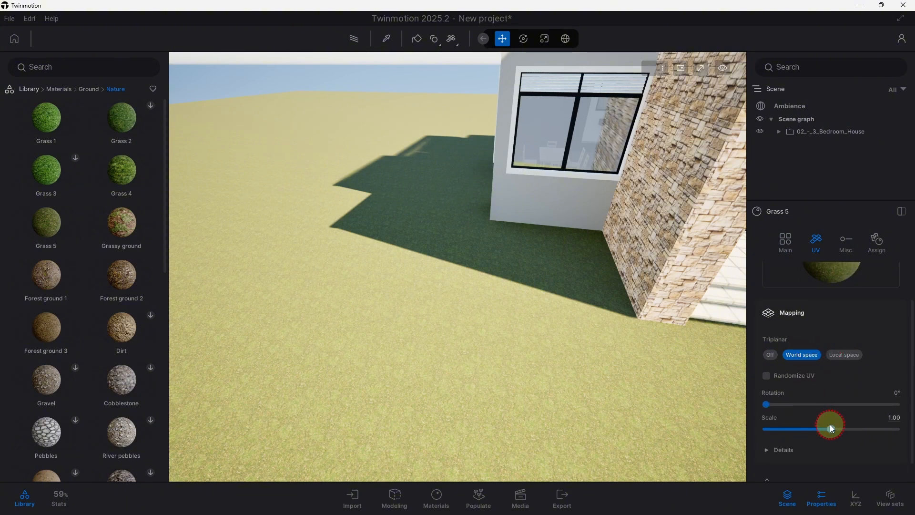
left_click_drag(831, 426, 852, 427)
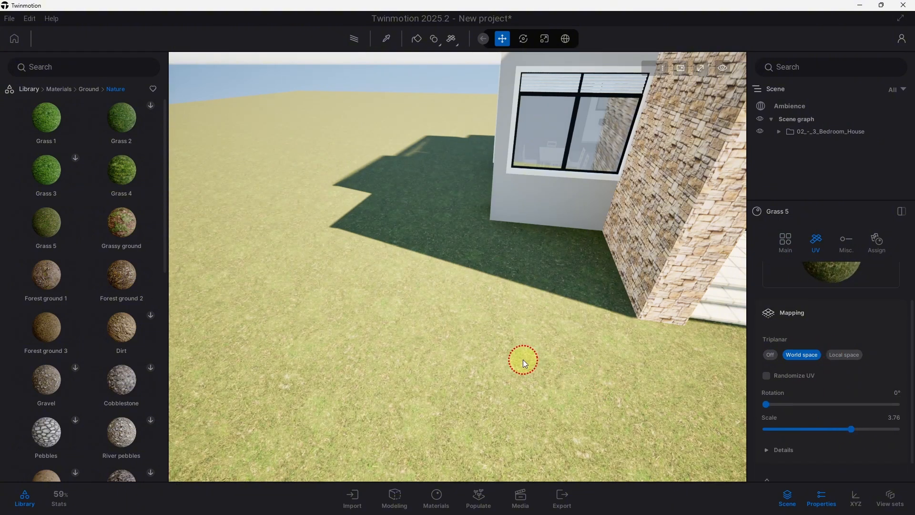
left_click_drag(525, 363, 444, 334)
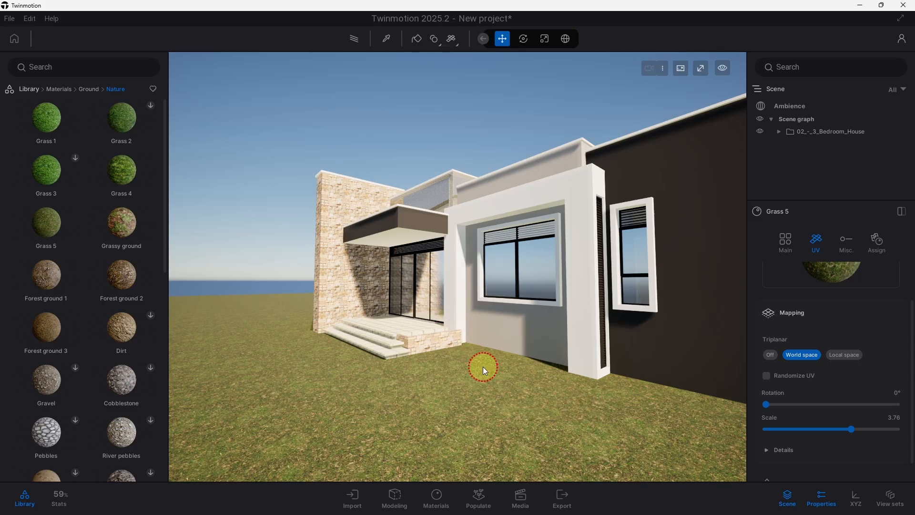
left_click_drag(432, 342, 393, 313)
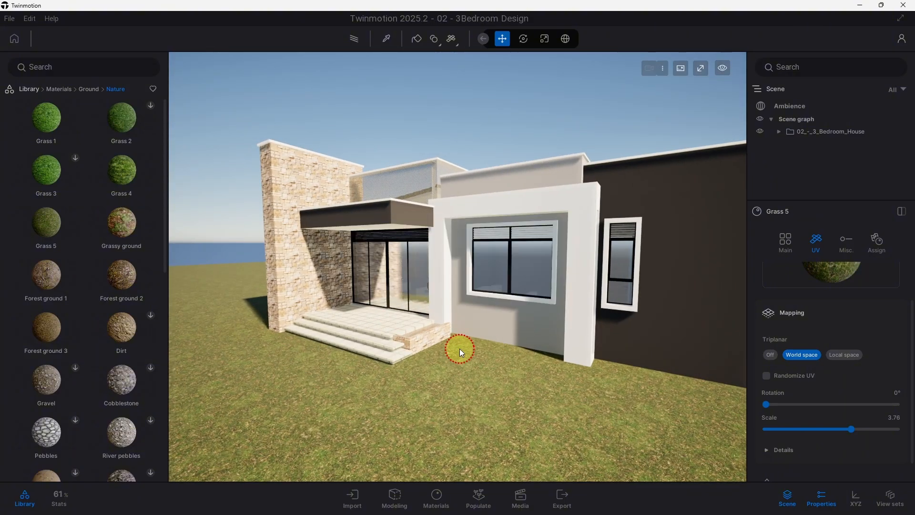
left_click_drag(460, 351, 515, 341)
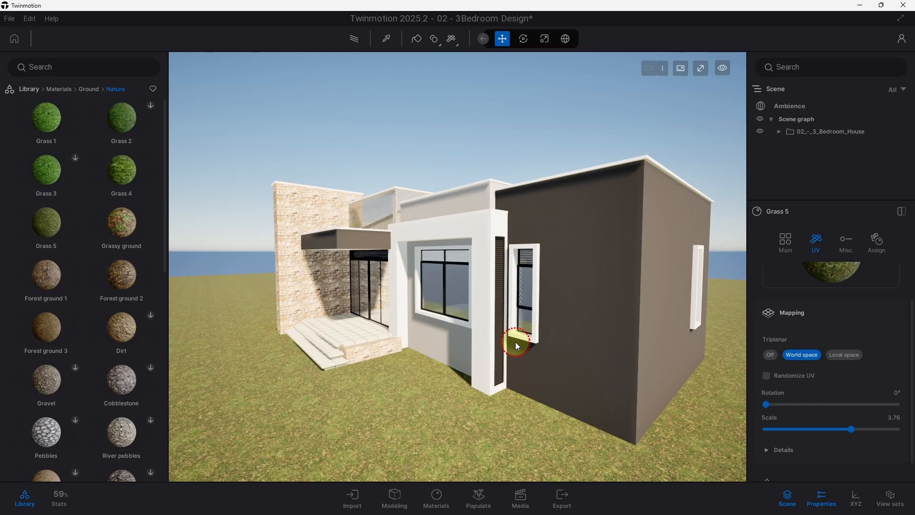
Step: Switch to Chrome and open a house exterior pin on Pinterest for reference
mouse_move(396, 512)
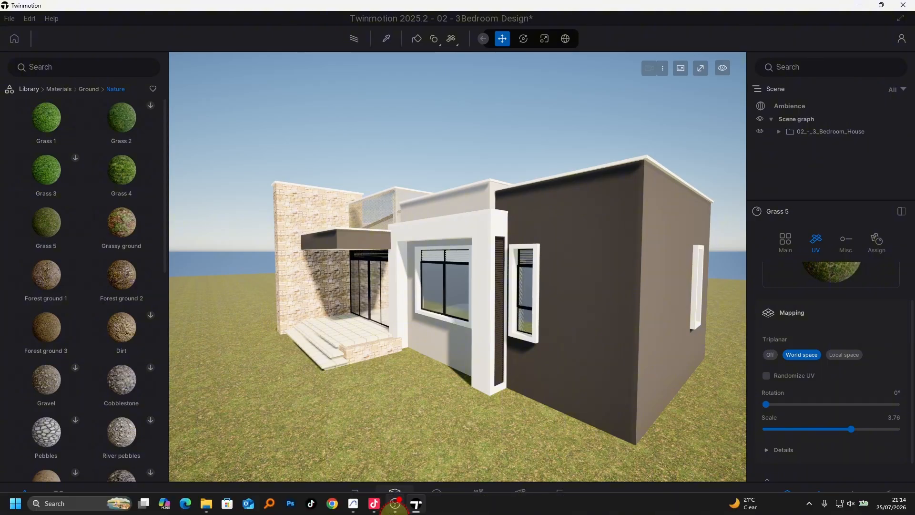
left_click(336, 509)
left_click(315, 229)
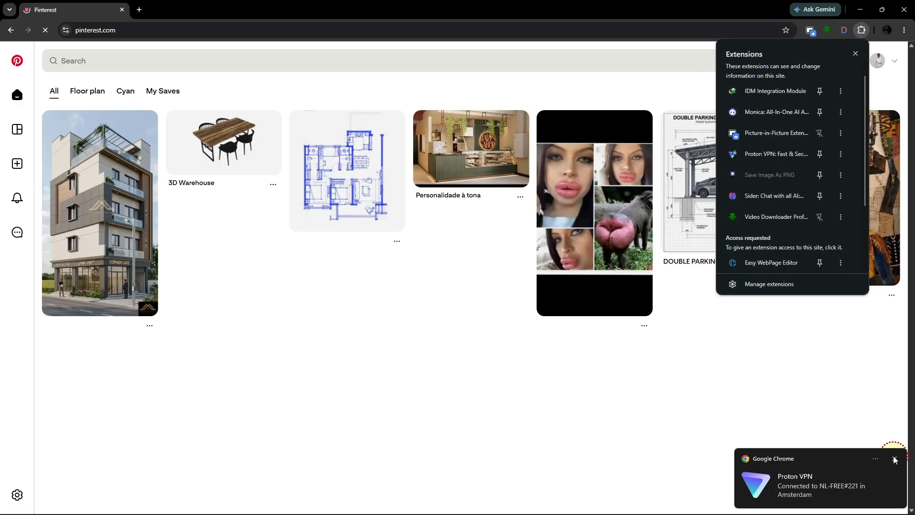
left_click(367, 179)
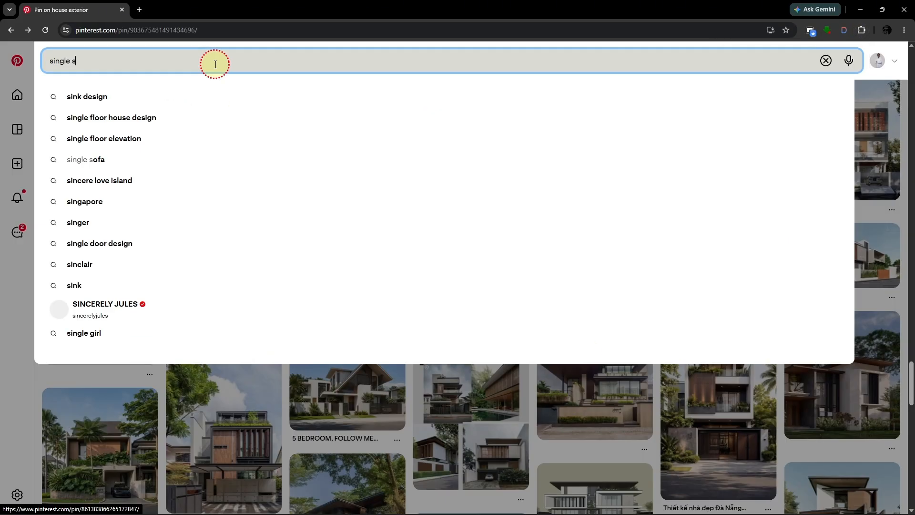
Step: Search Pinterest for "single story contemporary desin"
type("tor")
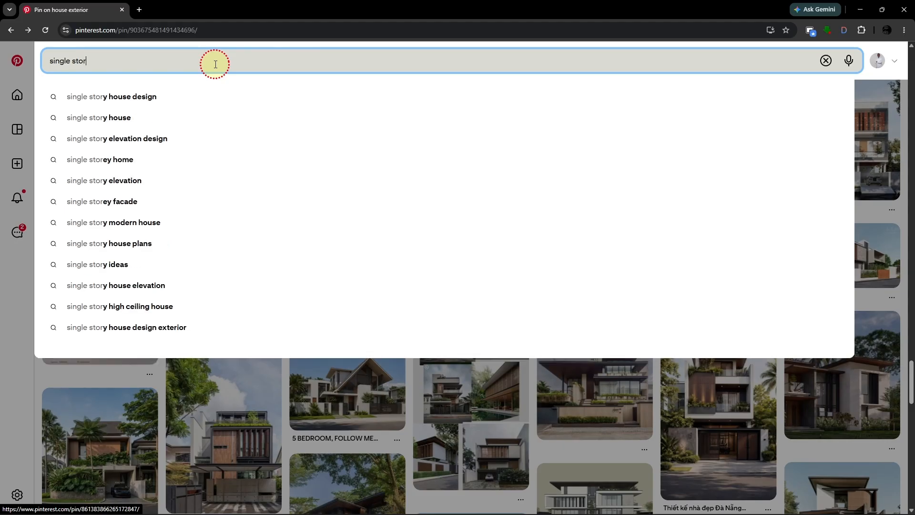
type("y cont")
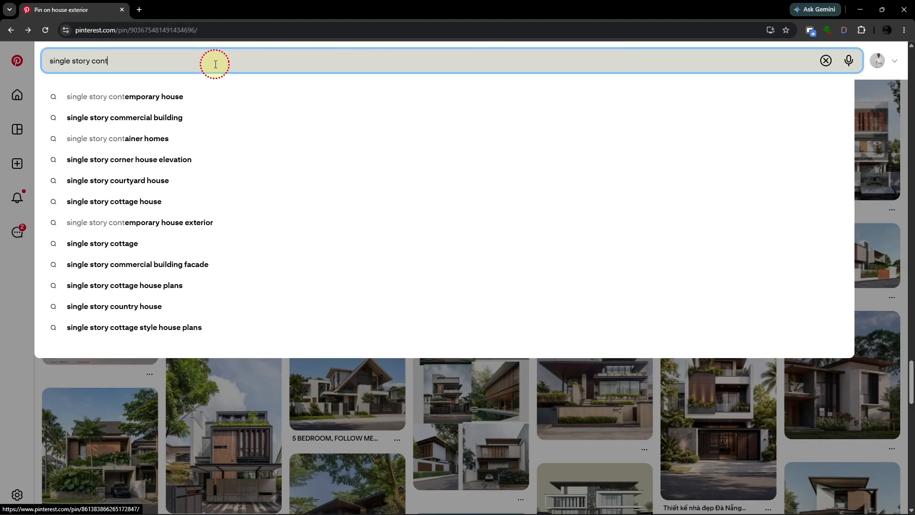
type("empora")
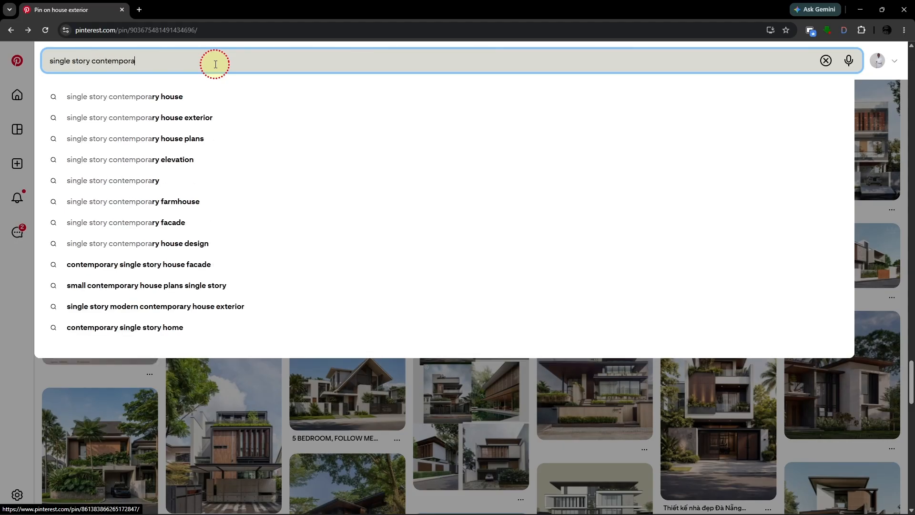
type("ry desigm")
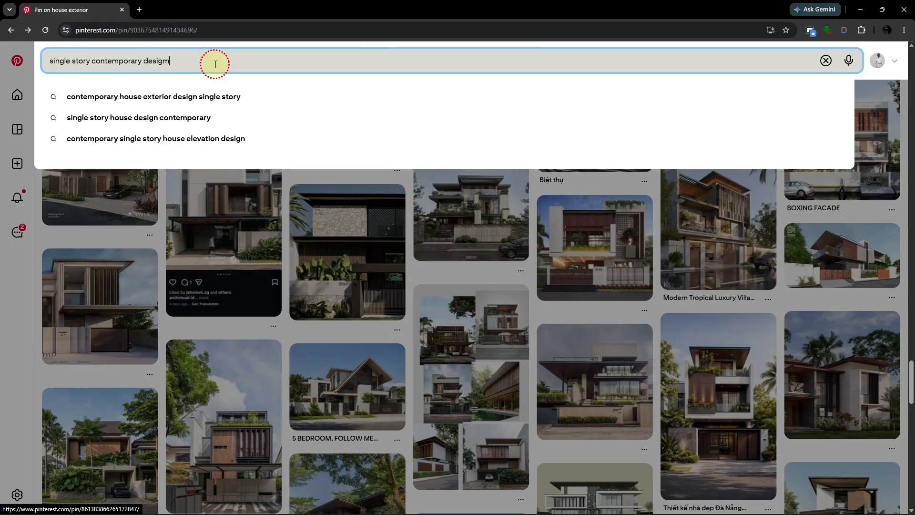
key("BackSpace")
key("BackSpace")
key("Return")
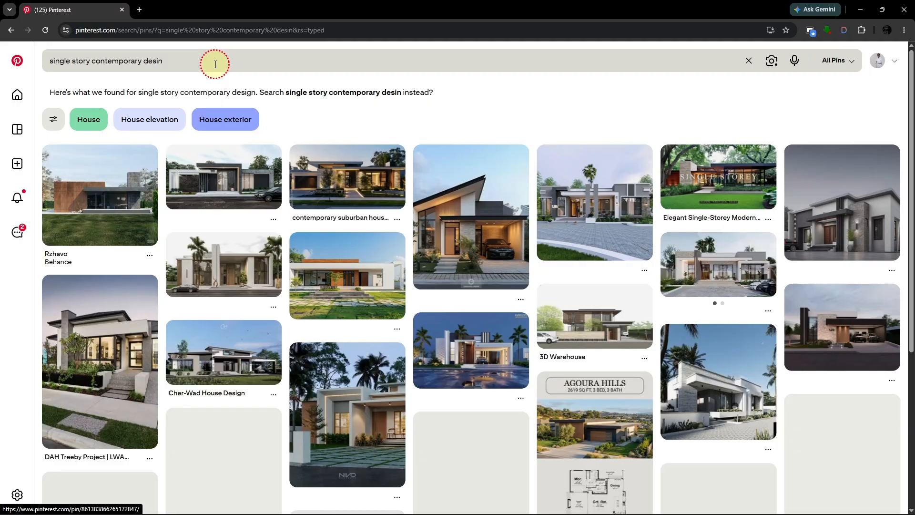
Step: Open the image of the Modern One-Level House with Cantilevered Roof and Slim Vertical Window pin in its own tab and enlarge it
scroll(334, 285, "down", 5)
left_click(350, 366)
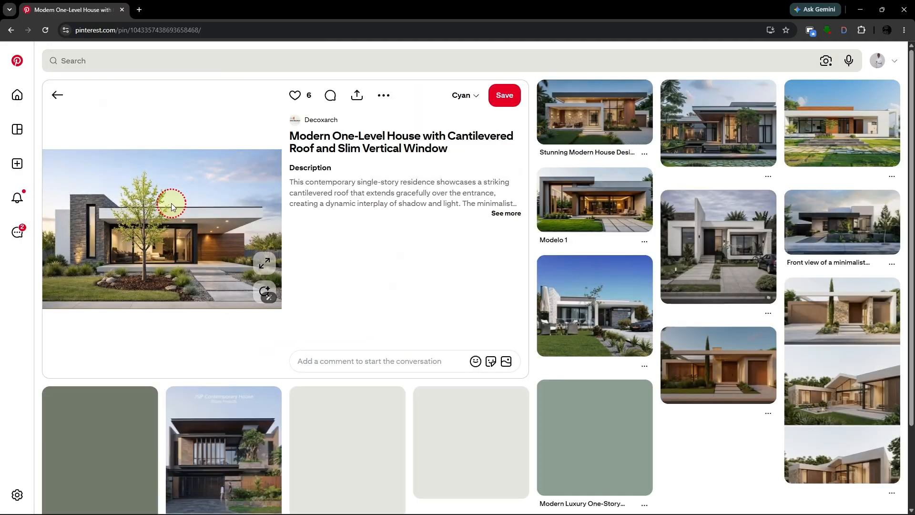
right_click(172, 203)
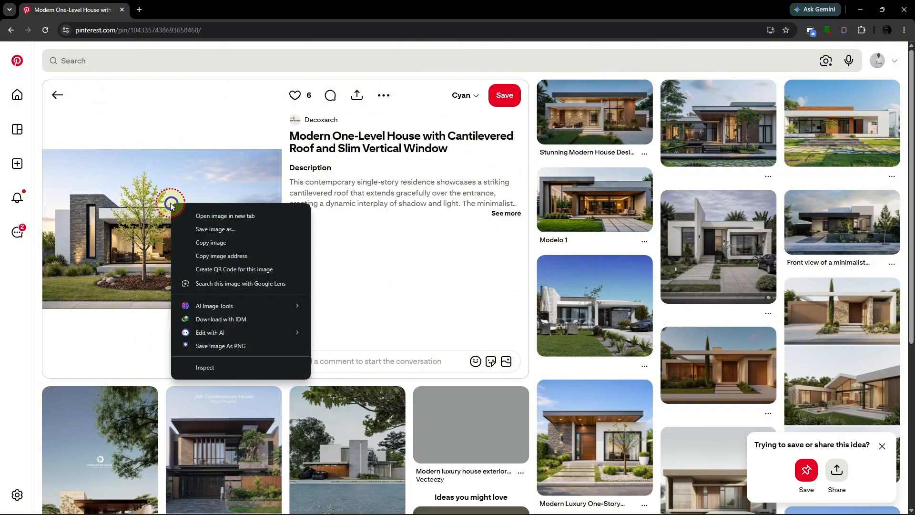
left_click(265, 216)
left_click(201, 8)
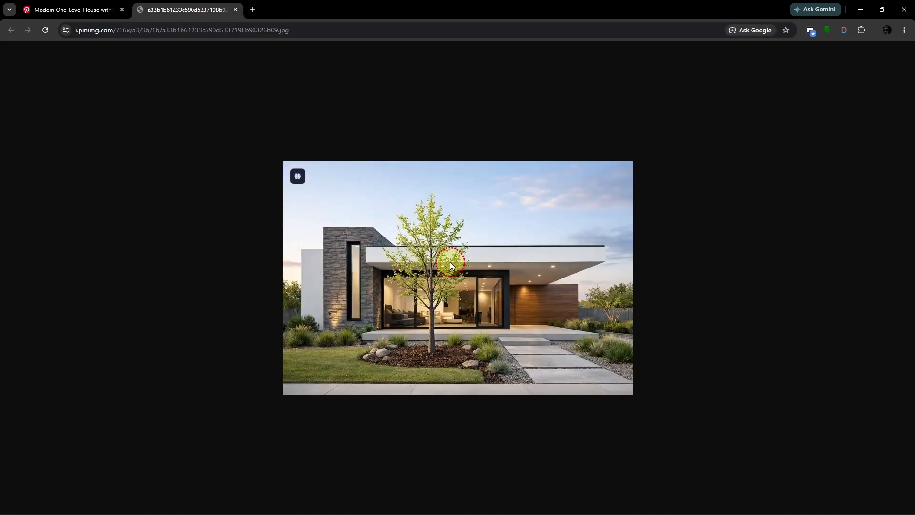
scroll(451, 262, "up", 5, "ctrl")
scroll(389, 267, "down", 2, "ctrl")
scroll(390, 267, "up", 1, "ctrl")
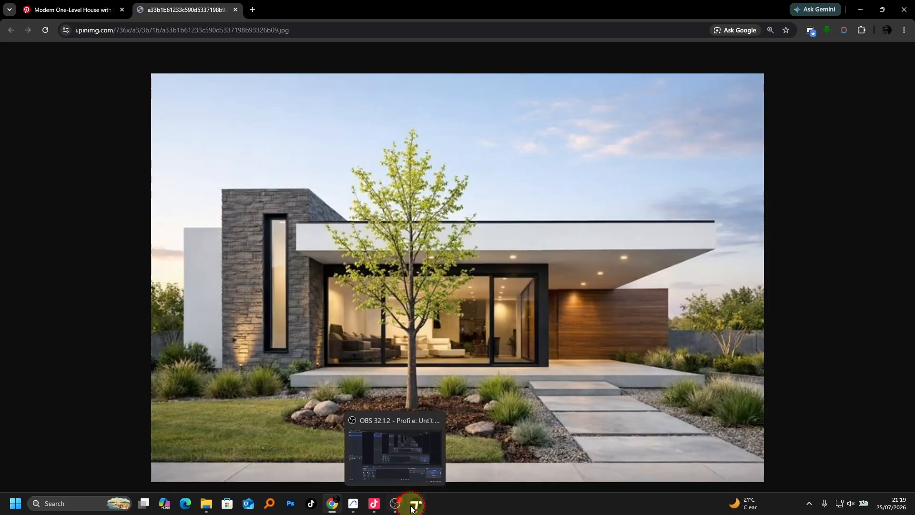
Step: Switch to Twinmotion and apply Ivory Brown Granite Tiles from the user library to the entrance porch floor, with World space mapping at scale 3.96
left_click(412, 507)
left_click_drag(419, 257, 592, 334)
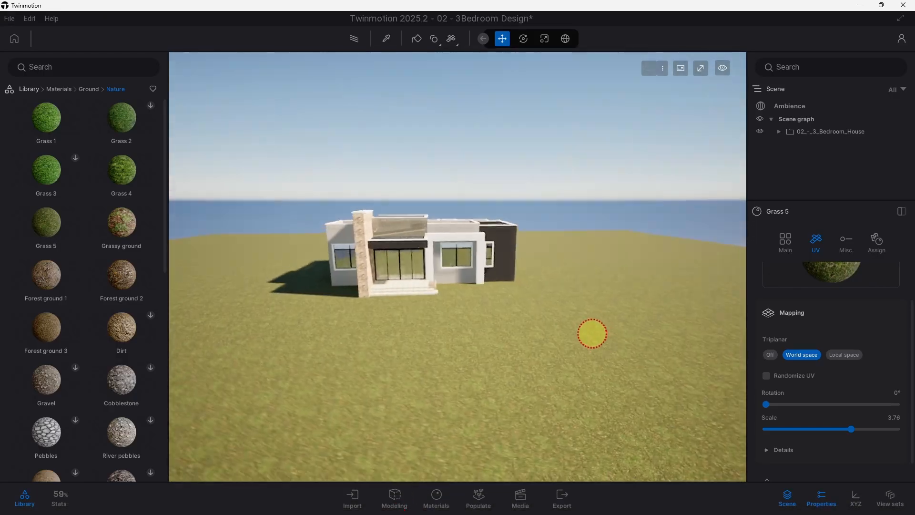
middle_click_drag(592, 334, 492, 349, "shift")
scroll(429, 327, "up", 3)
middle_click_drag(380, 300, 410, 376)
scroll(410, 376, "up", 3)
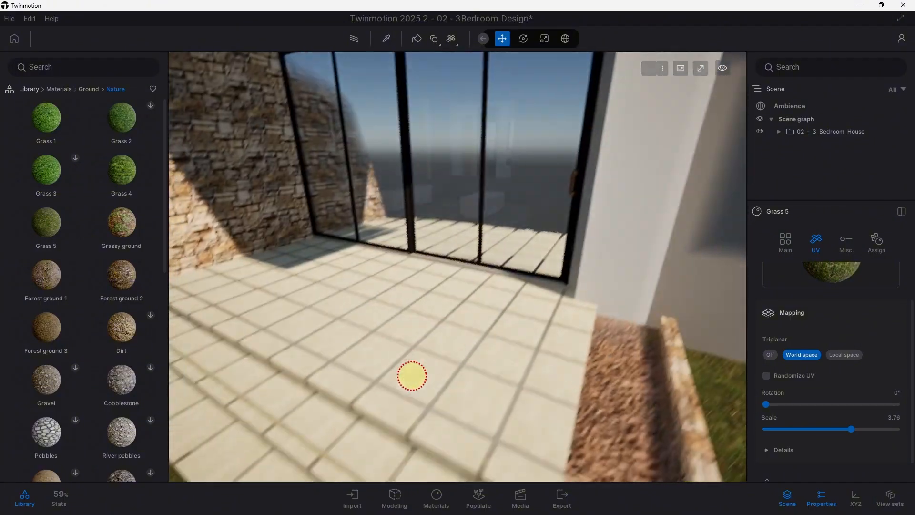
left_click(29, 89)
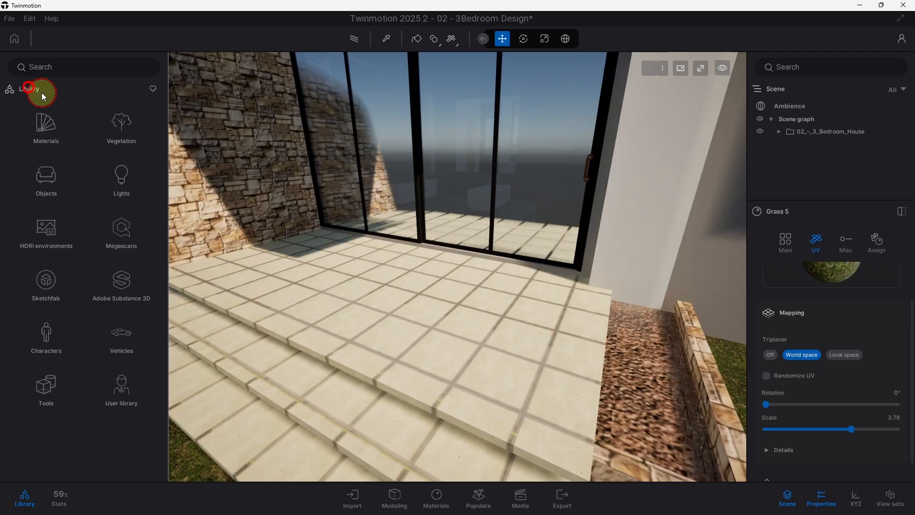
left_click(121, 390)
left_click_drag(165, 113, 170, 241)
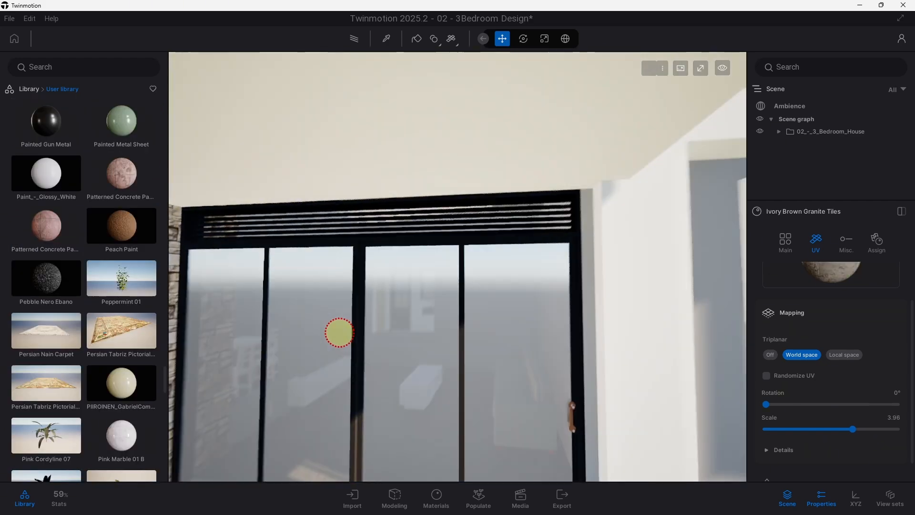
Step: Apply the Paint_-_Glossy_White material from the user library to the ceiling of the entrance canopy
right_click_drag(339, 331, 285, 267)
mouse_move(51, 179)
left_mouse_down()
mouse_move(240, 238)
mouse_move(290, 240)
left_mouse_up()
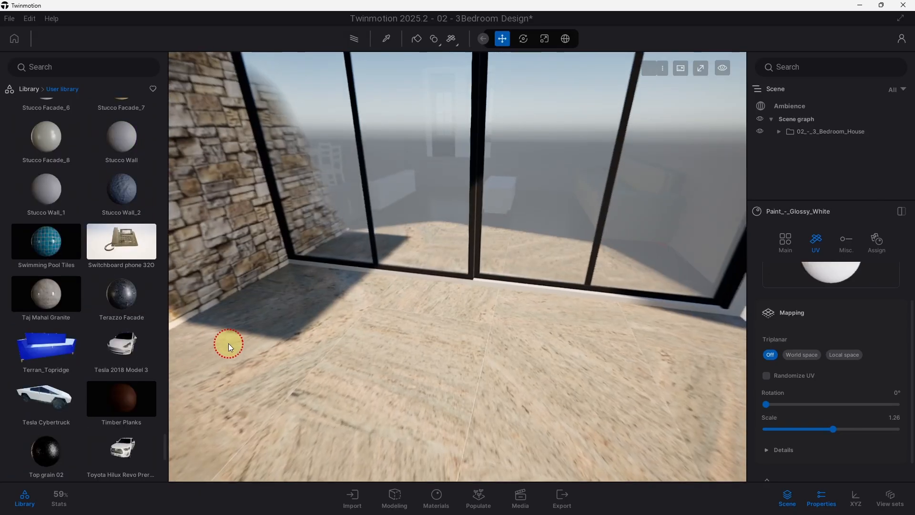
Step: Apply Taj Mahal Granite from the user library to the entrance porch floor and steps, darkening its tint to a grey of about RGB 142
left_click_drag(39, 299, 359, 390)
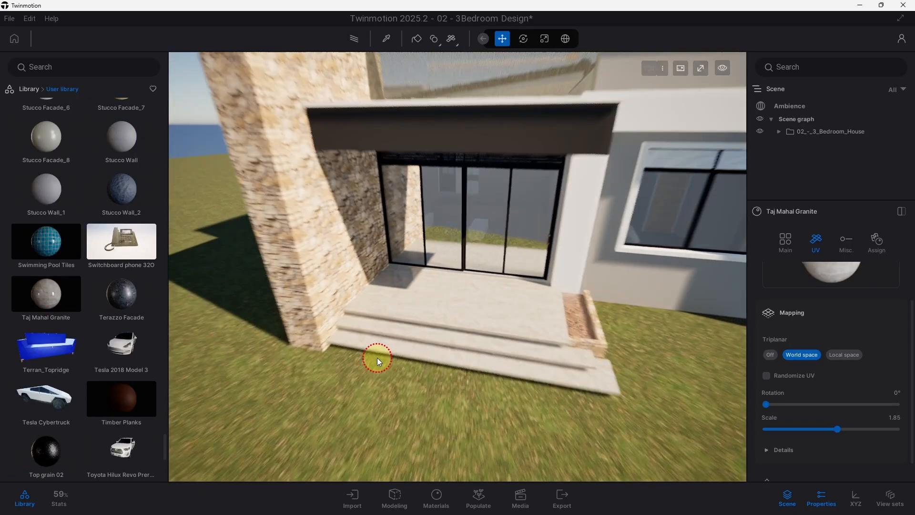
scroll(376, 357, "up", 5)
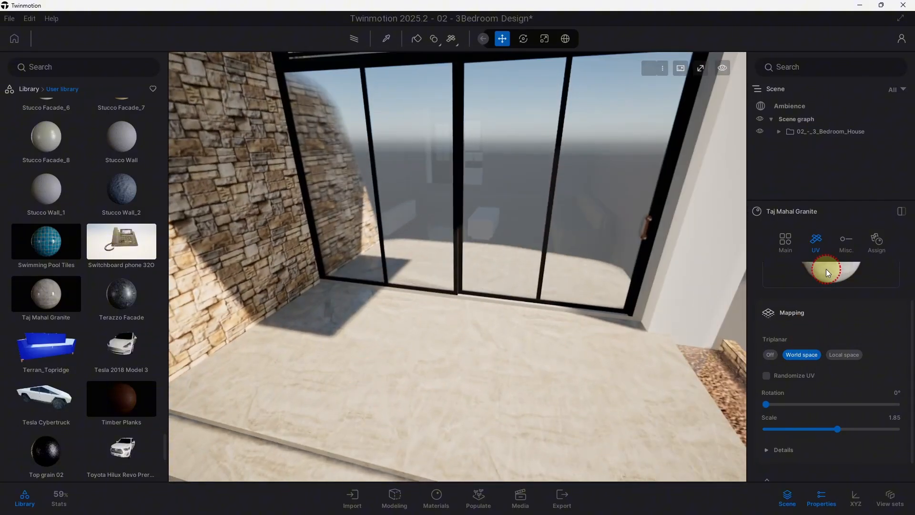
left_click(790, 243)
left_click(890, 348)
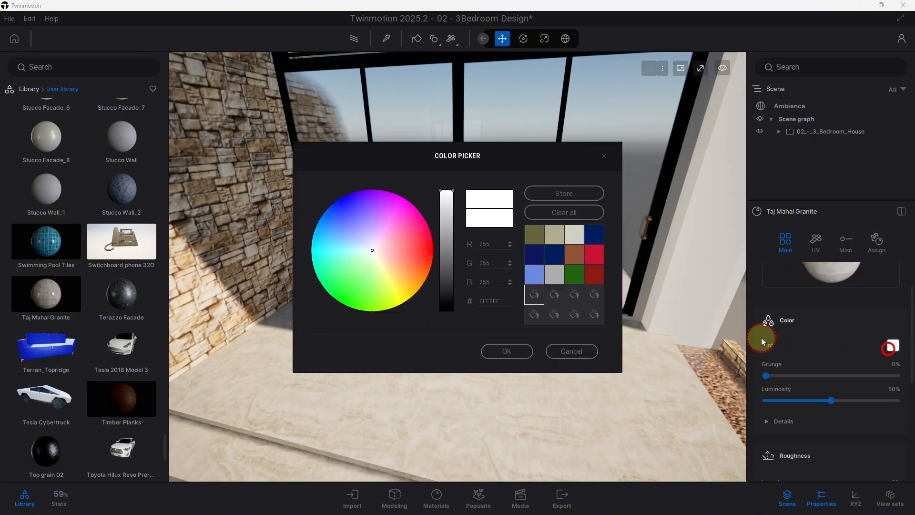
left_click_drag(445, 199, 445, 242)
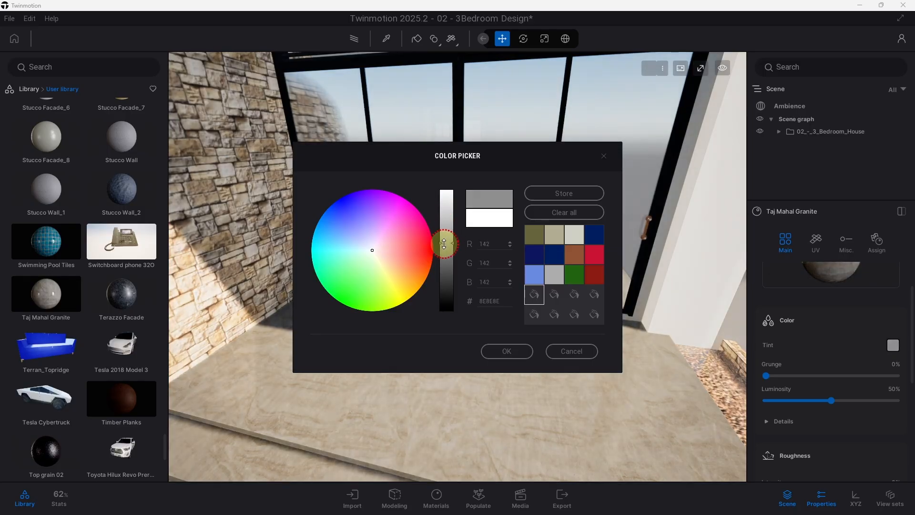
left_click(501, 351)
left_click_drag(562, 285, 489, 284)
Step: Apply the Light metal flake paint material from the user library to the black frame of the entrance sliding doors
middle_click_drag(487, 281, 471, 242)
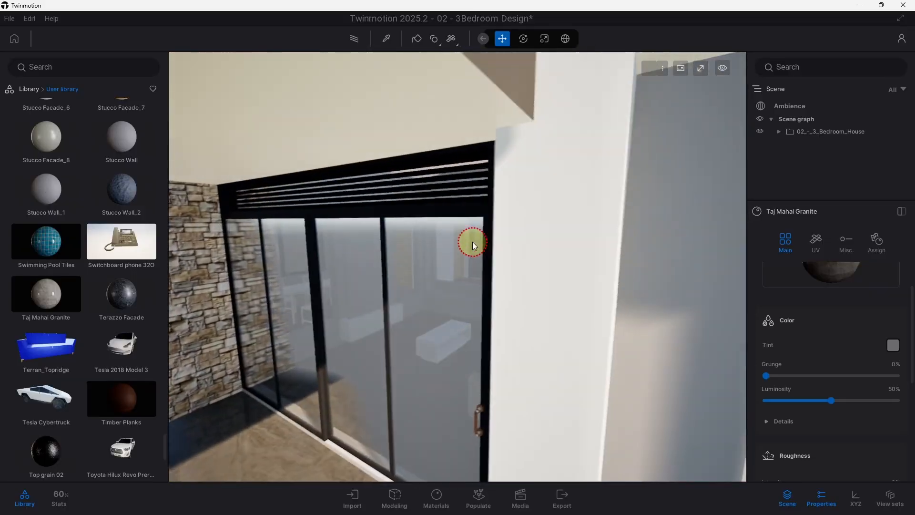
scroll(472, 242, "up", 3)
left_click_drag(164, 434, 173, 262)
scroll(124, 274, "down", 12)
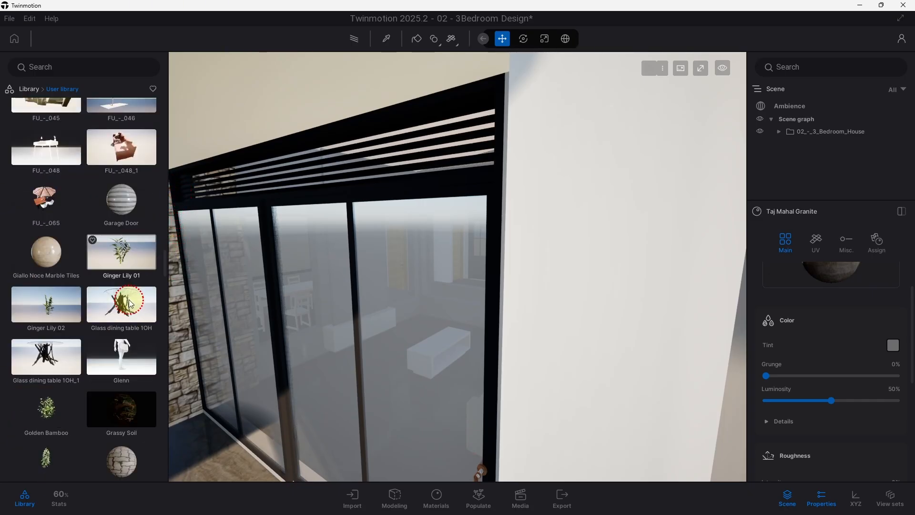
scroll(80, 399, "down", 3)
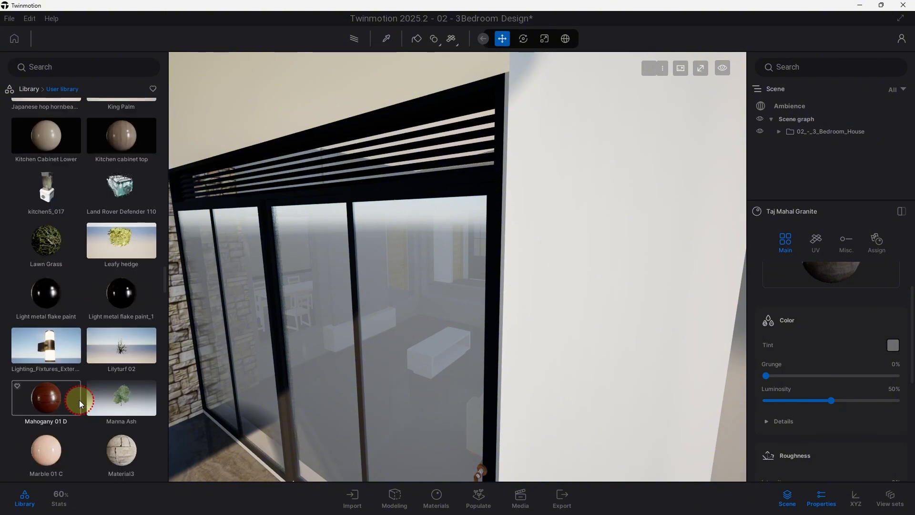
mouse_move(295, 314)
right_mouse_down()
mouse_move(330, 282)
mouse_move(357, 286)
right_mouse_up()
left_click_drag(44, 297, 268, 304)
mouse_move(293, 290)
right_mouse_down()
mouse_move(647, 312)
mouse_move(464, 337)
right_mouse_up()
Step: Switch to Chrome to examine the stone wall and facade finishes in the reference house image, and return to Twinmotion
scroll(625, 310, "up", 3)
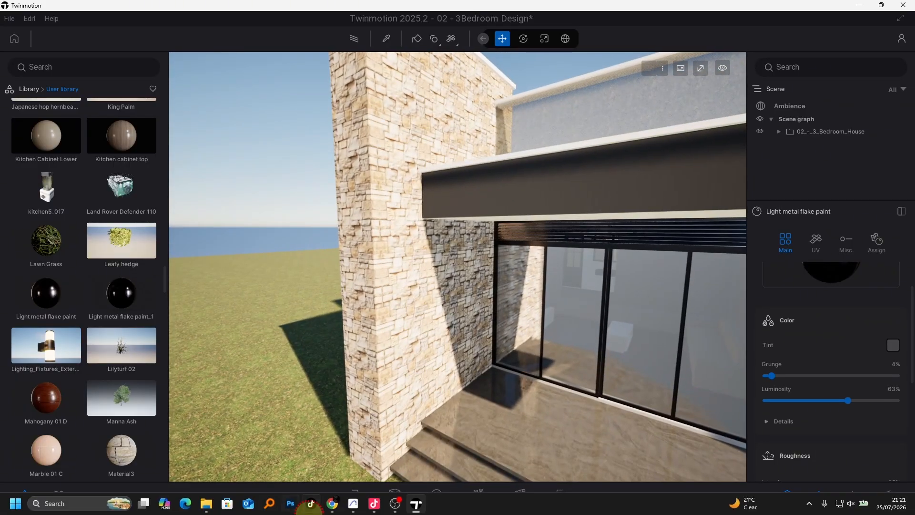
left_click(332, 504)
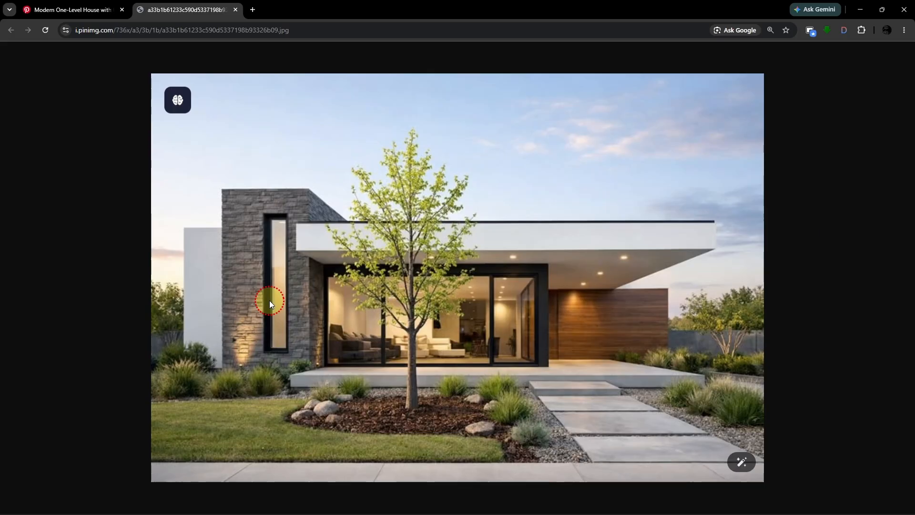
mouse_move(399, 508)
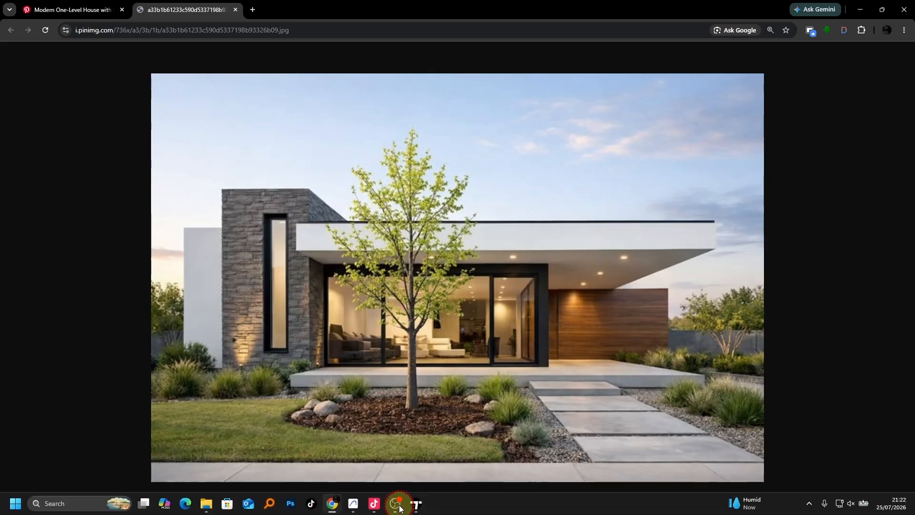
left_click(413, 505)
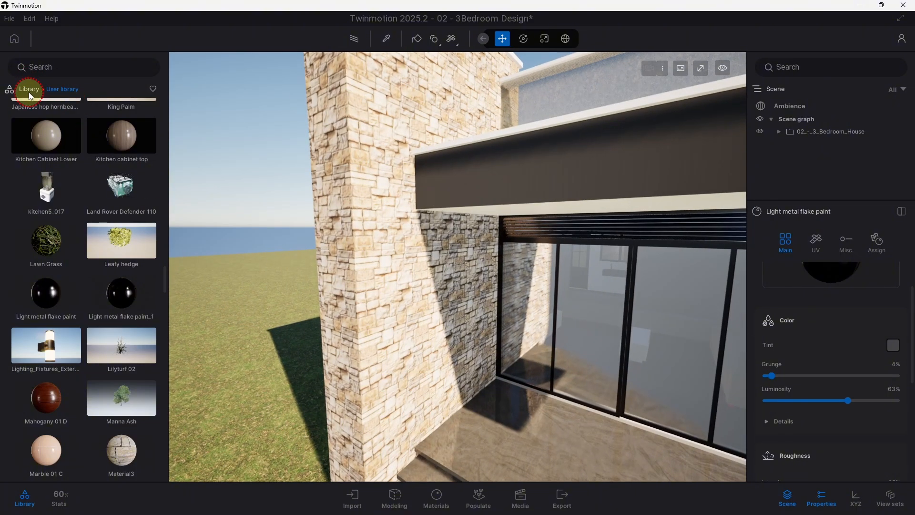
Step: Apply the Stone 02 material from the user library to the tall stone feature wall beside the entrance
scroll(113, 308, "down", 10)
left_click_drag(120, 226, 381, 184)
scroll(405, 304, "down", 5)
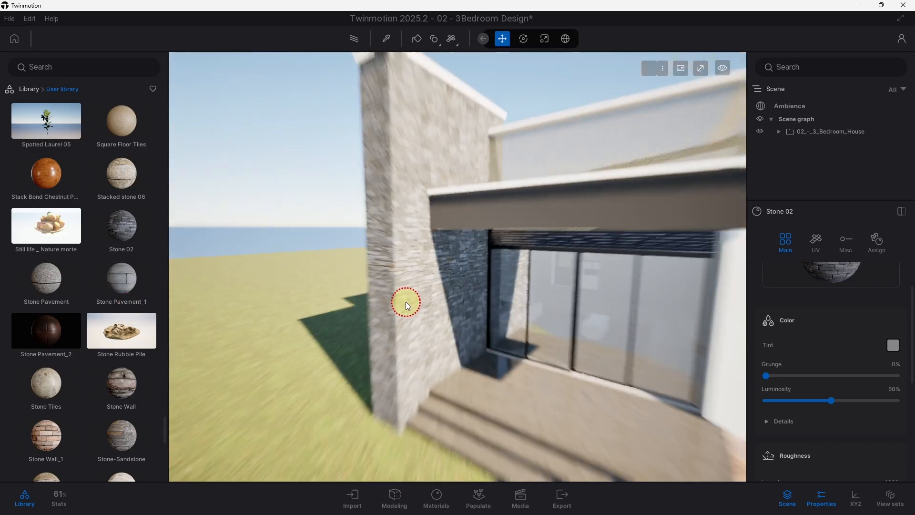
middle_click_drag(406, 304, 531, 300, "shift")
scroll(61, 381, "down", 15)
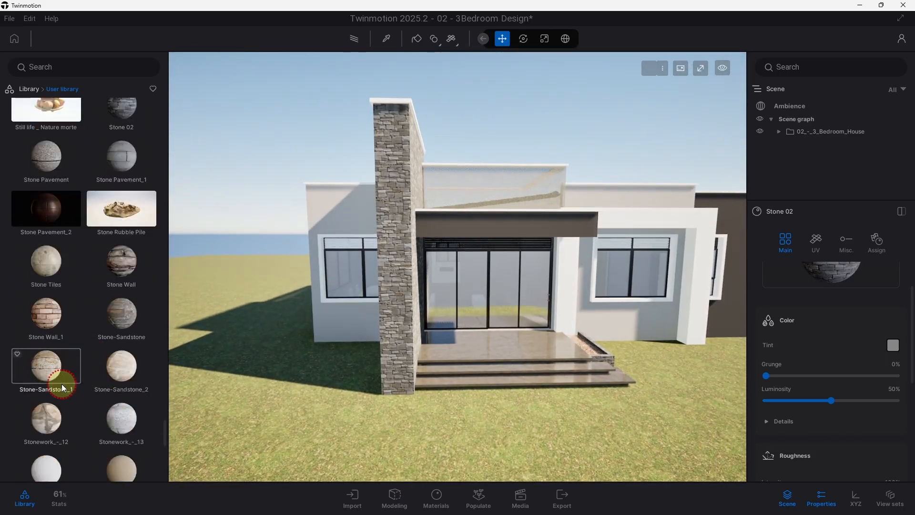
scroll(60, 380, "down", 20)
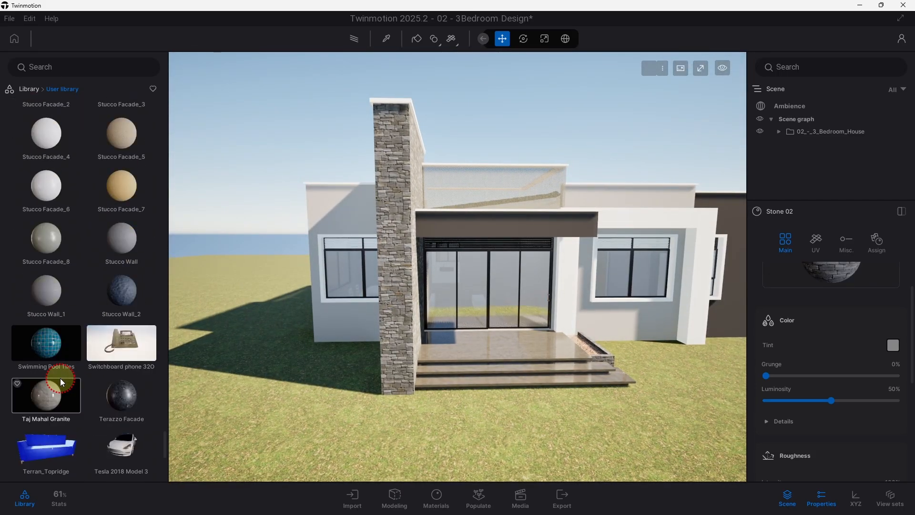
scroll(83, 382, "down", 8)
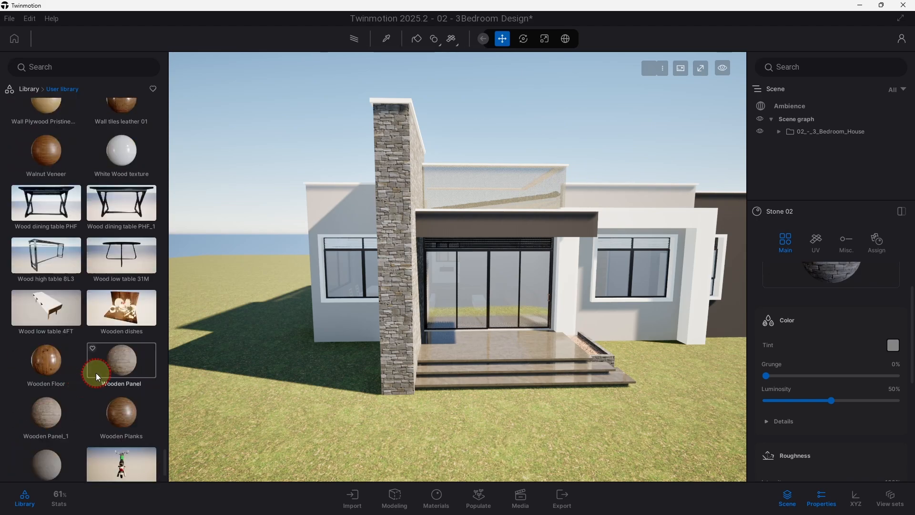
scroll(369, 270, "up", 5)
Step: Lighten the feature wall's Stone 02 tint to a light grey of about RGB 227 and set its mapping scale to 3.43
middle_click_drag(355, 272, 425, 116, "shift")
left_click(386, 38)
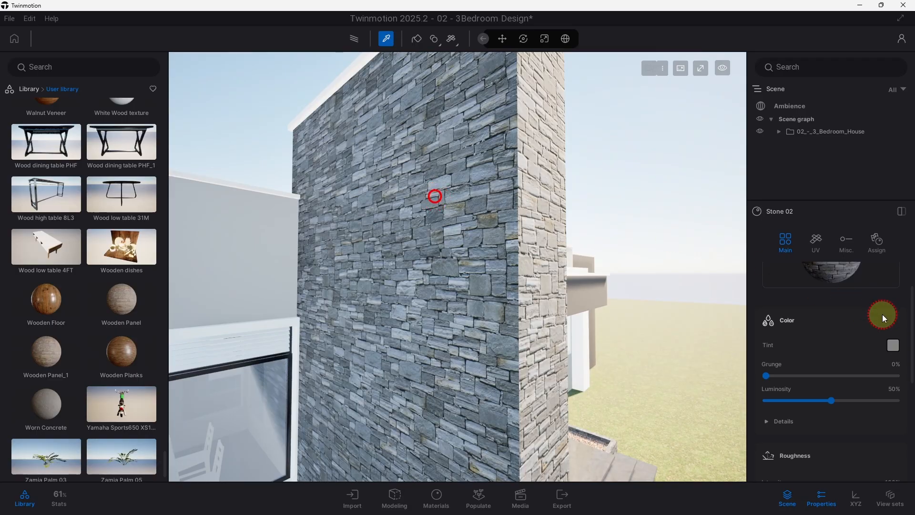
scroll(883, 319, "up", 2)
left_click(892, 398)
left_click_drag(438, 257, 445, 198)
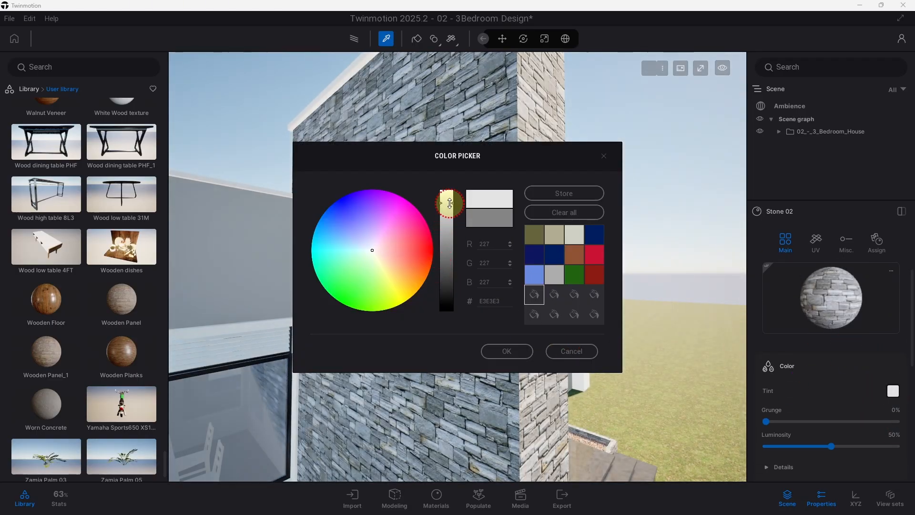
left_click(506, 351)
left_click(812, 259)
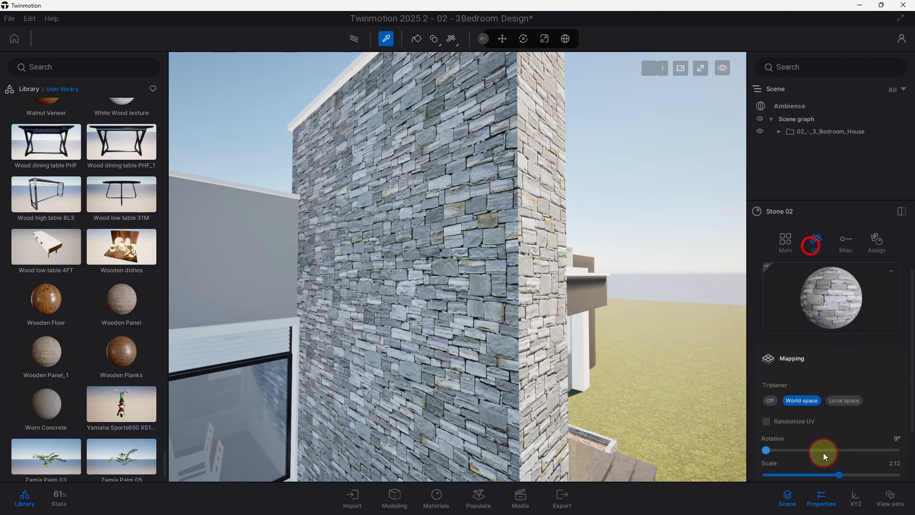
left_click_drag(845, 475, 850, 474)
Step: Examine the stone feature wall and the entrance front from several angles
scroll(710, 453, "down", 5)
middle_click_drag(262, 363, 500, 322, "shift")
scroll(380, 271, "up", 4)
middle_click_drag(379, 272, 446, 265, "shift")
scroll(447, 265, "up", 2)
scroll(447, 265, "up", 2)
scroll(398, 243, "down", 4)
middle_click_drag(398, 243, 331, 247, "shift")
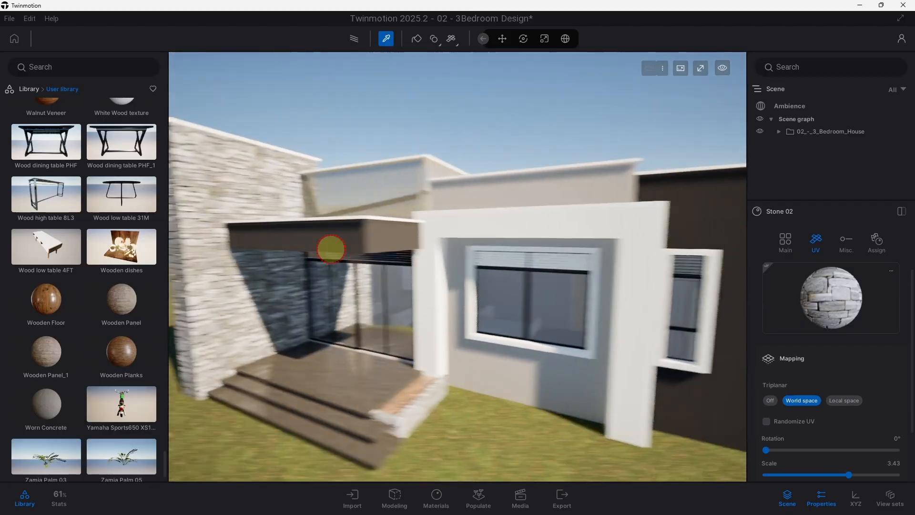
Step: Apply Stucco Facade_6 from the user library to the white projecting wall surround around the front window
scroll(474, 227, "up", 4)
scroll(474, 226, "down", 3)
middle_click_drag(499, 207, 235, 317, "shift")
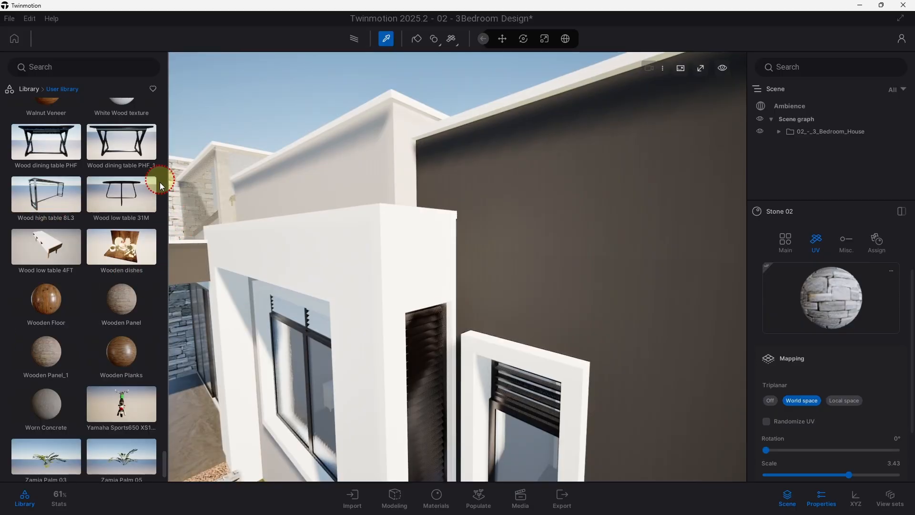
scroll(163, 461, "up", 10)
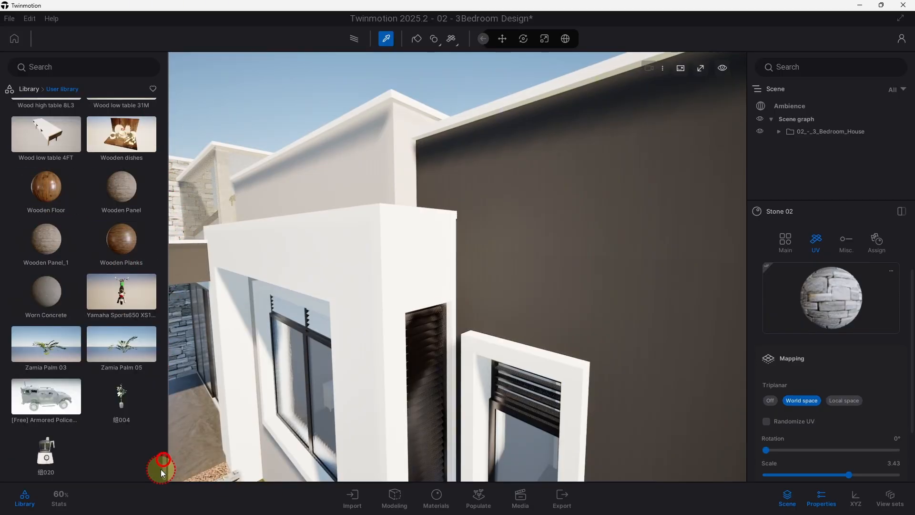
left_click_drag(176, 432, 176, 435)
left_click_drag(52, 347, 393, 273)
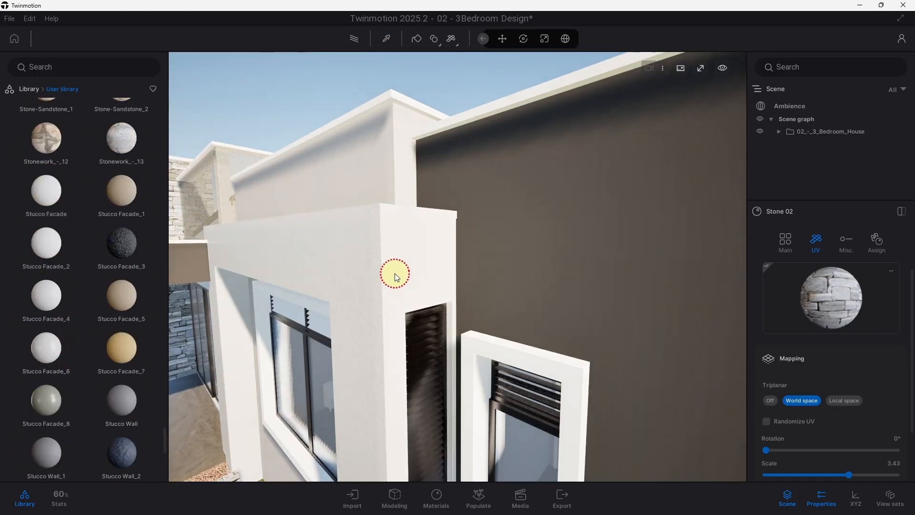
Step: Apply Stucco Facade_6 to the white coping on top of the roof parapets
middle_click_drag(394, 273, 495, 280, "shift")
middle_click_drag(316, 232, 206, 373, "shift")
left_click_drag(140, 394, 248, 400)
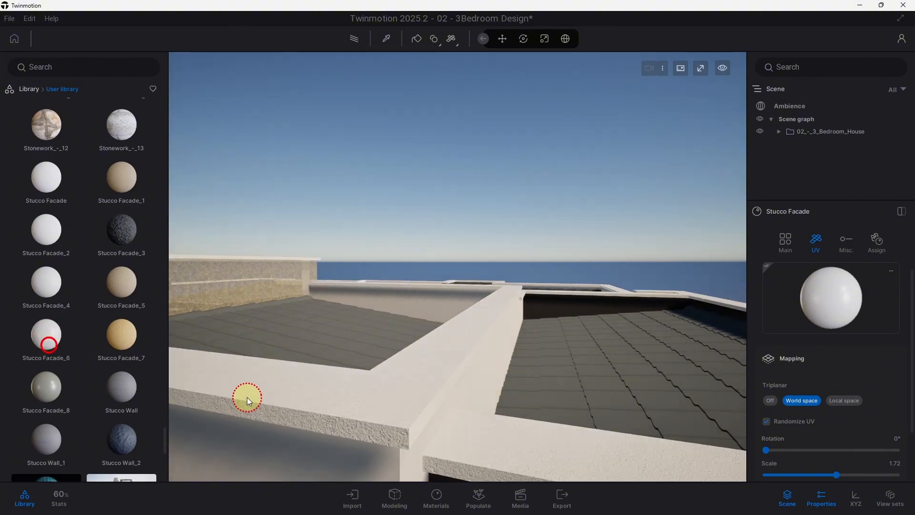
Step: Examine the stucco finish on the parapets, the projecting window surround and the front window frames
middle_click_drag(433, 399, 501, 367, "shift")
scroll(501, 367, "down", 5)
middle_click_drag(398, 370, 527, 339)
scroll(469, 325, "up", 5)
scroll(459, 320, "down", 3)
middle_click_drag(459, 320, 315, 316)
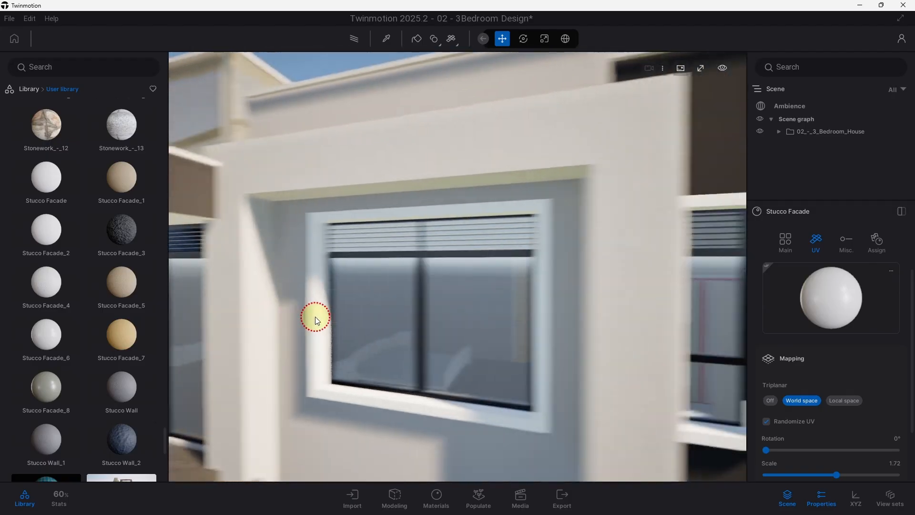
scroll(541, 305, "up", 5)
scroll(521, 326, "down", 4)
middle_click_drag(509, 323, 836, 295, "shift")
scroll(385, 233, "down", 5)
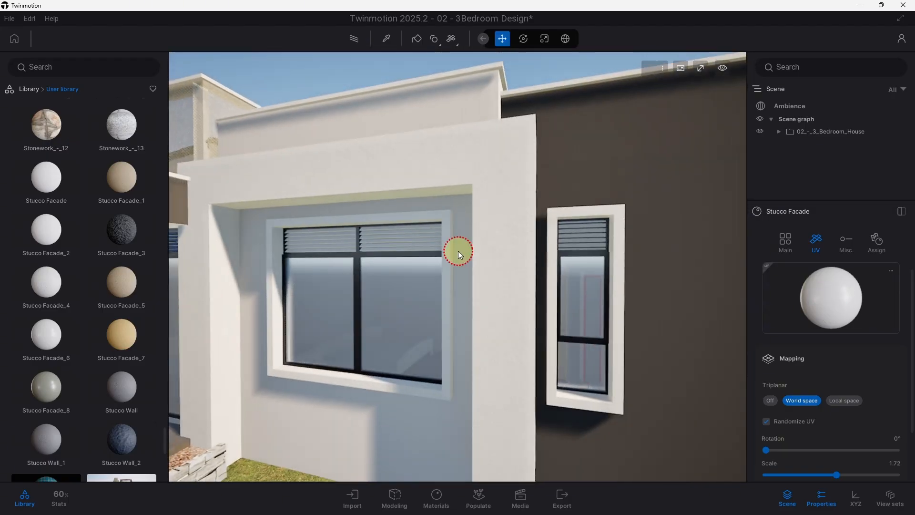
Step: Apply the Clear glass material from the library's Glass materials to the panes of the narrow window in the dark wall
middle_click_drag(475, 263, 356, 208)
scroll(441, 205, "up", 5)
middle_click_drag(433, 214, 454, 226, "shift")
scroll(453, 226, "up", 4)
scroll(457, 226, "down", 5)
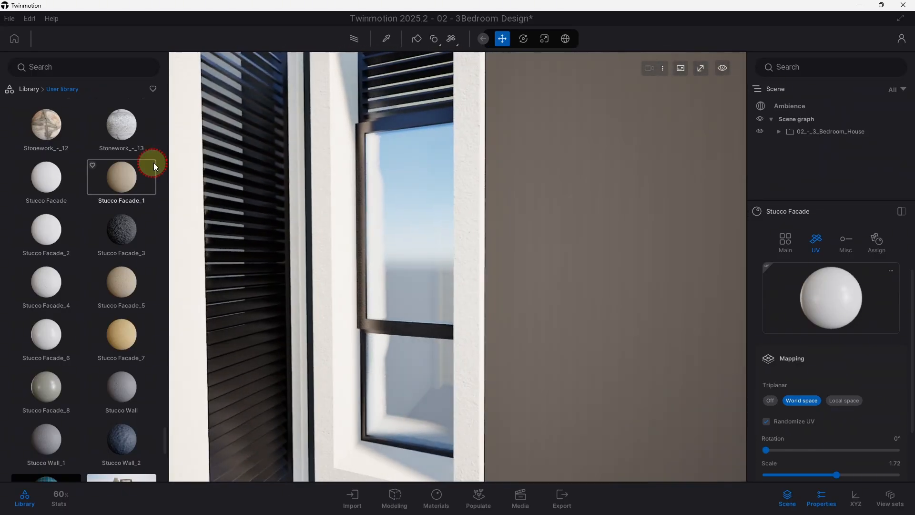
left_click(29, 89)
left_click(37, 110)
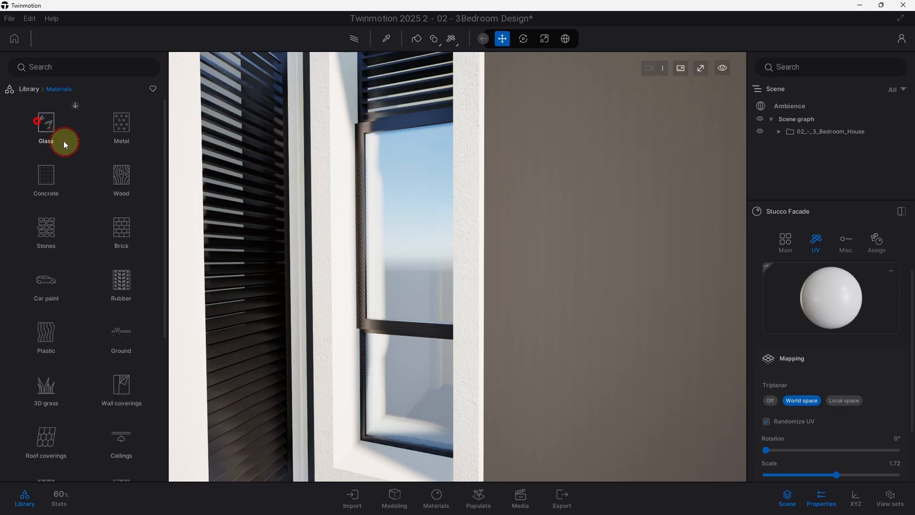
left_click(40, 134)
mouse_move(92, 137)
left_click_drag(40, 125, 402, 234)
Step: Apply Clear glass to the panes of the large front window and of the entrance sliding doors
scroll(479, 286, "down", 5)
right_click_drag(631, 285, 511, 278)
scroll(511, 278, "up", 5)
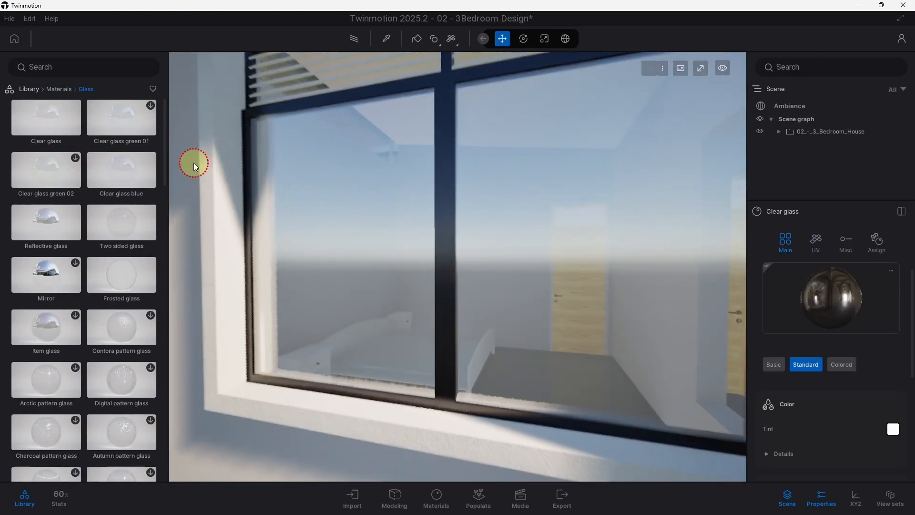
left_click_drag(59, 116, 295, 206)
scroll(548, 289, "down", 5)
right_click_drag(547, 290, 649, 286)
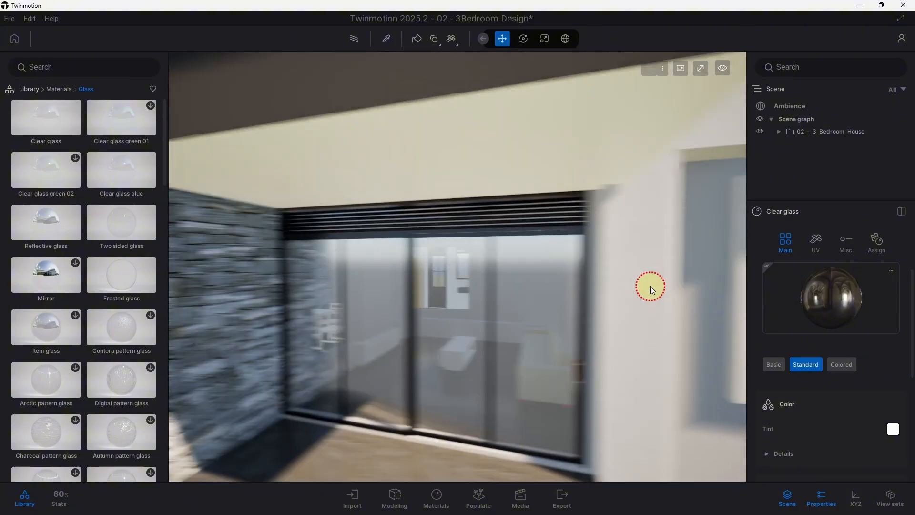
scroll(649, 287, "up", 5)
mouse_move(63, 127)
left_click_drag(52, 116, 322, 287)
Step: Apply Stucco Facade_3 from the user library to the dark end wall beside the narrow window
scroll(266, 241, "down", 5)
scroll(462, 308, "down", 5)
right_click_drag(462, 307, 537, 291)
right_click_drag(434, 281, 506, 354)
right_click_drag(450, 331, 443, 285)
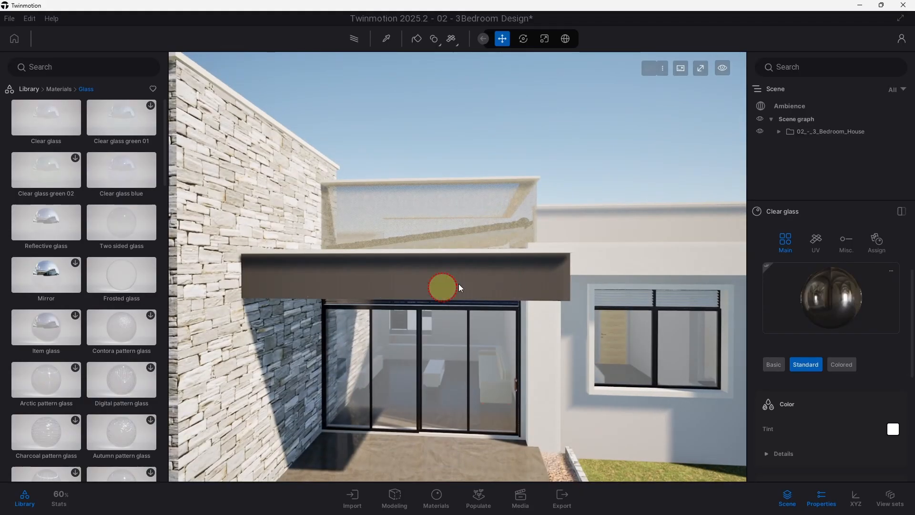
left_click(33, 88)
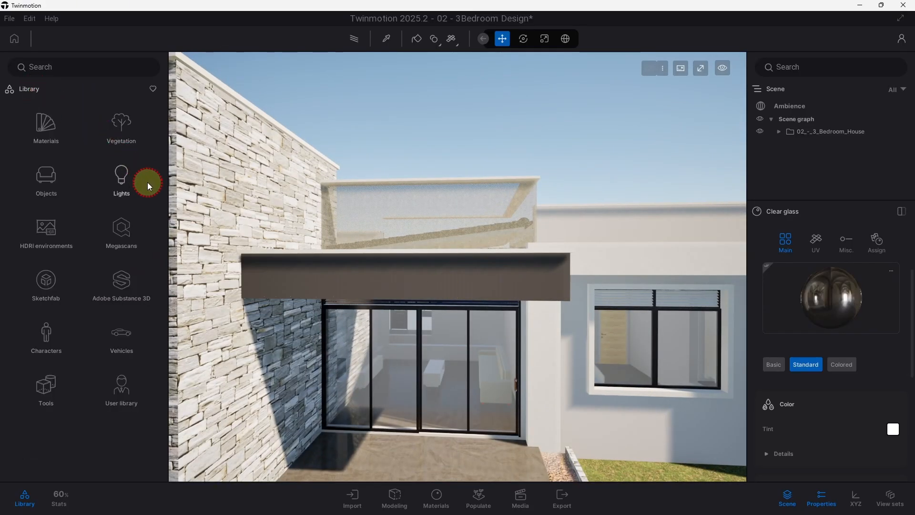
left_click(114, 393)
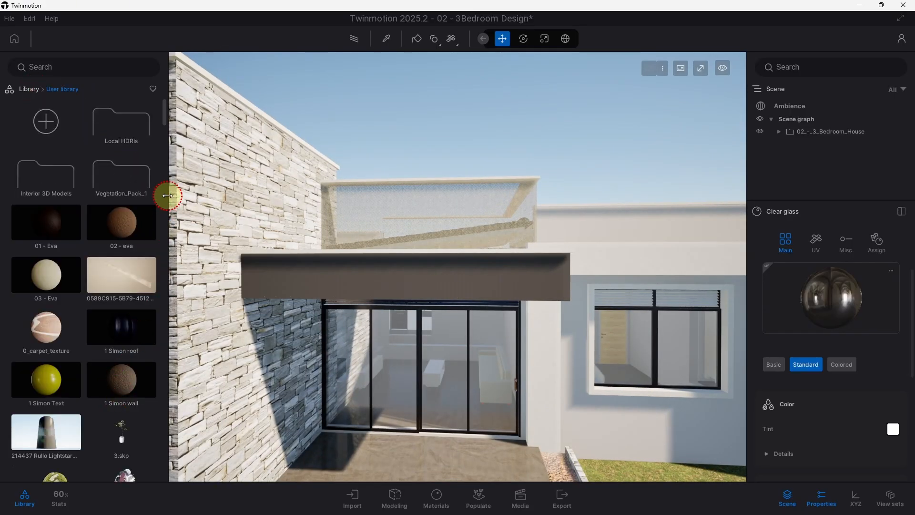
left_click_drag(165, 118, 136, 469)
scroll(105, 356, "up", 3)
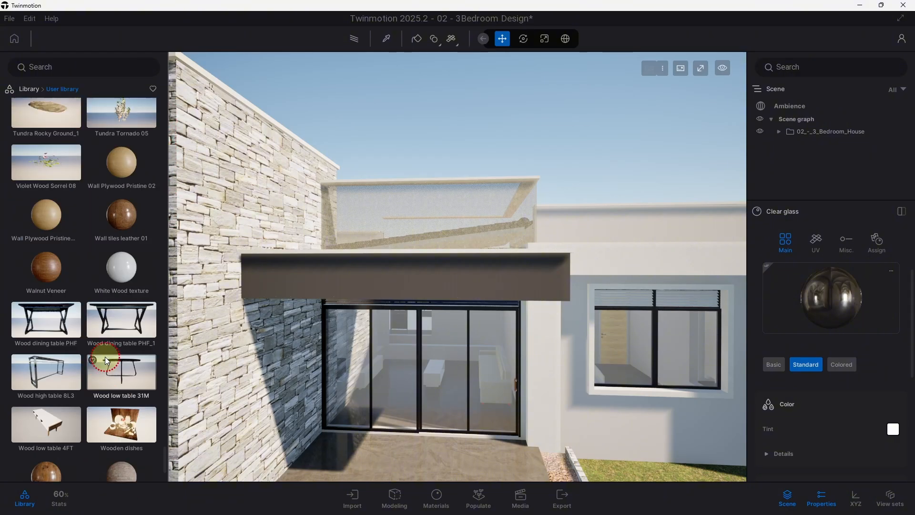
scroll(105, 357, "up", 10)
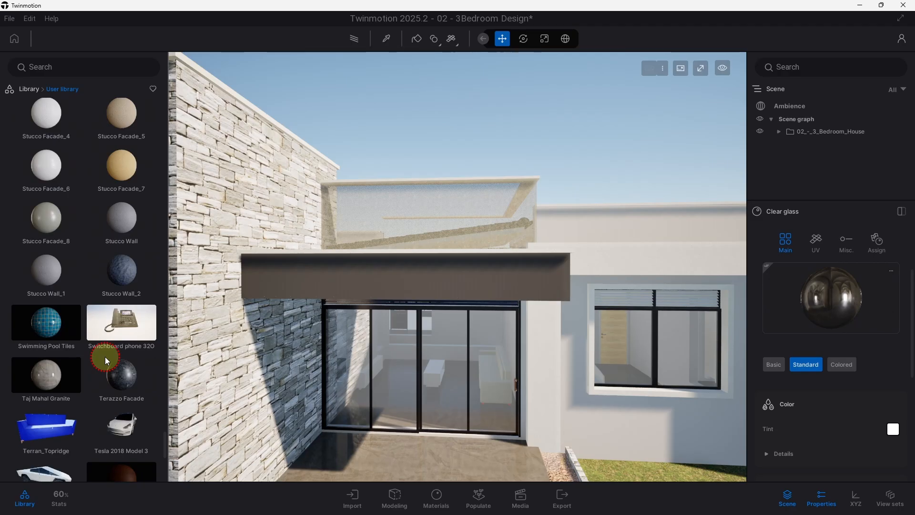
scroll(99, 311, "up", 5)
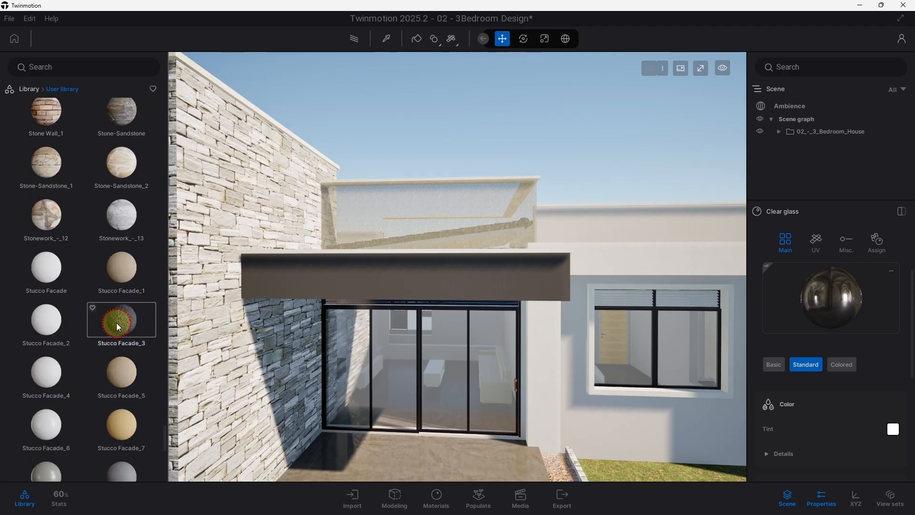
left_click_drag(116, 322, 322, 292)
Step: Map the dark stucco in World space with Randomize UV enabled and reduce its texture scale to about 0.4
right_click_drag(454, 285, 794, 248)
left_click(791, 245)
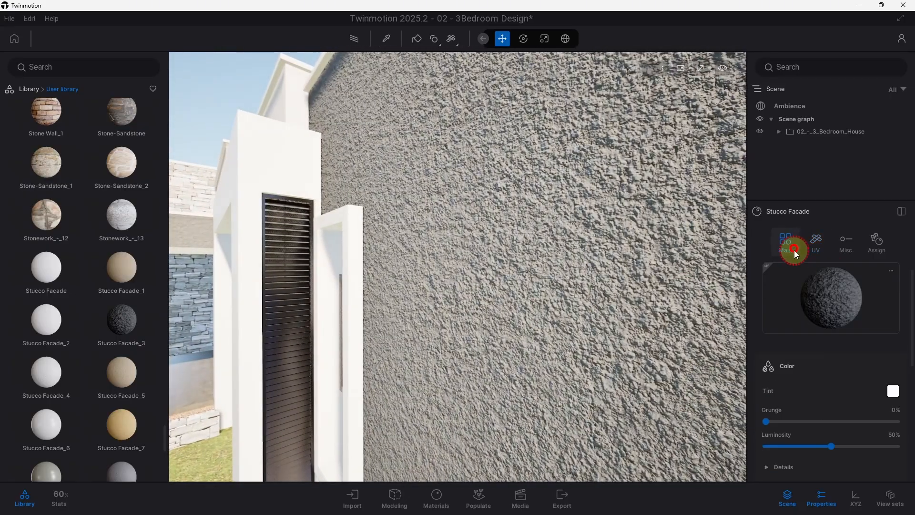
left_click(826, 250)
right_click_drag(746, 382, 489, 278)
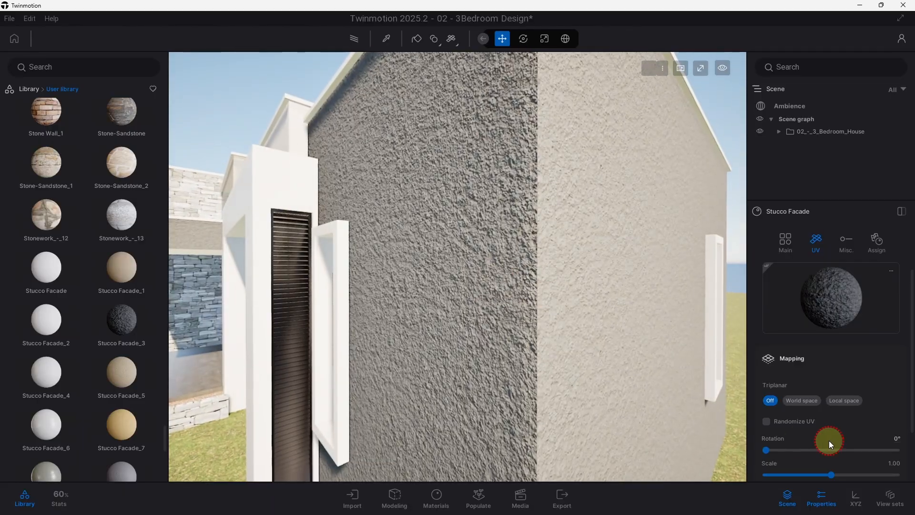
left_click_drag(830, 475, 795, 476)
scroll(492, 311, "down", 3)
middle_click_drag(492, 311, 648, 308, "shift")
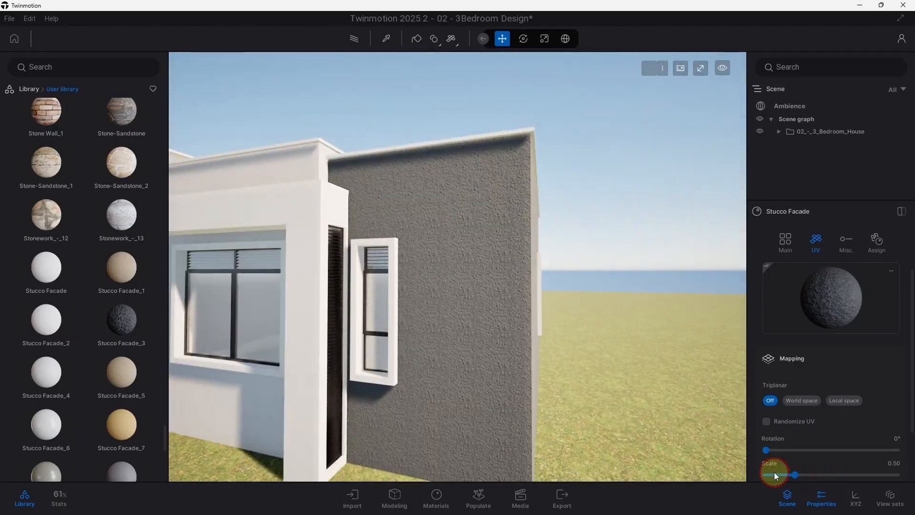
mouse_move(788, 475)
left_mouse_down()
mouse_move(776, 474)
mouse_move(787, 474)
left_mouse_up()
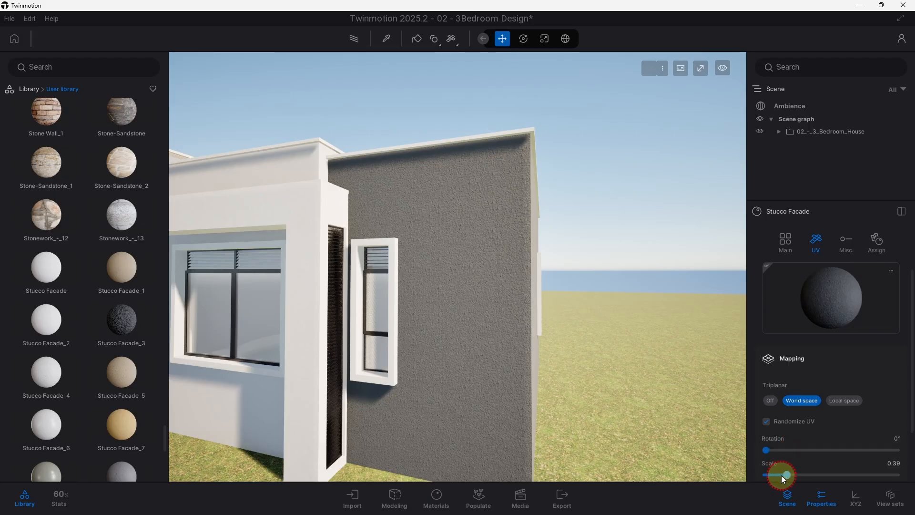
left_click_drag(786, 474, 789, 475)
Step: Keep the dark stucco's white tint and set its roughness intensity to 31%
left_click(782, 241)
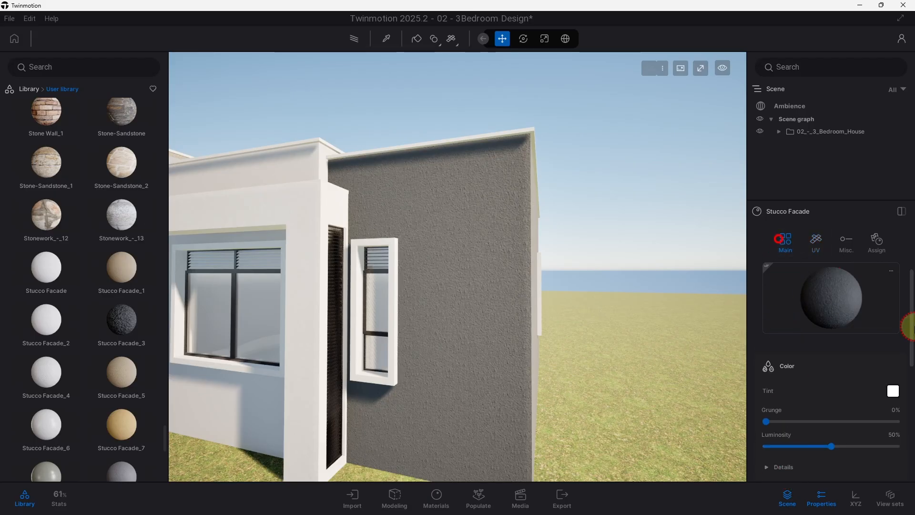
left_click(894, 391)
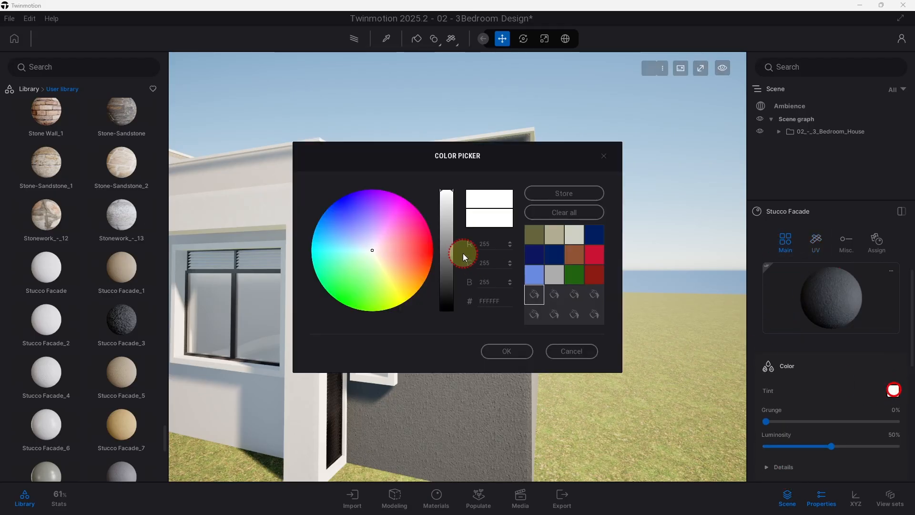
left_click(495, 352)
left_click_drag(676, 334, 645, 277)
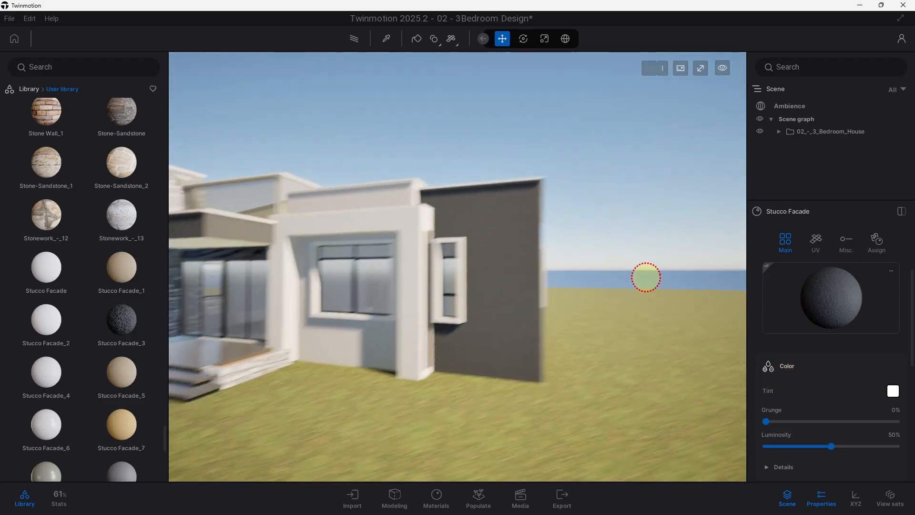
scroll(822, 431, "down", 3)
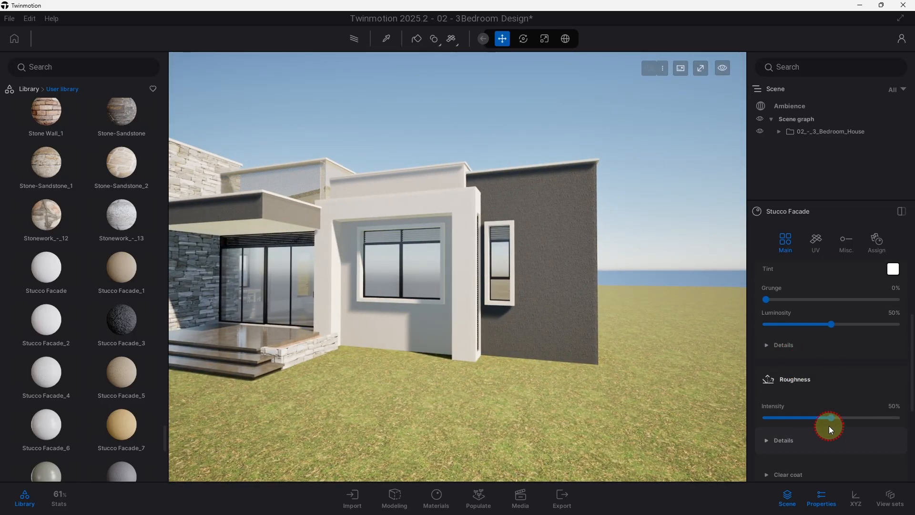
scroll(617, 340, "down", 3)
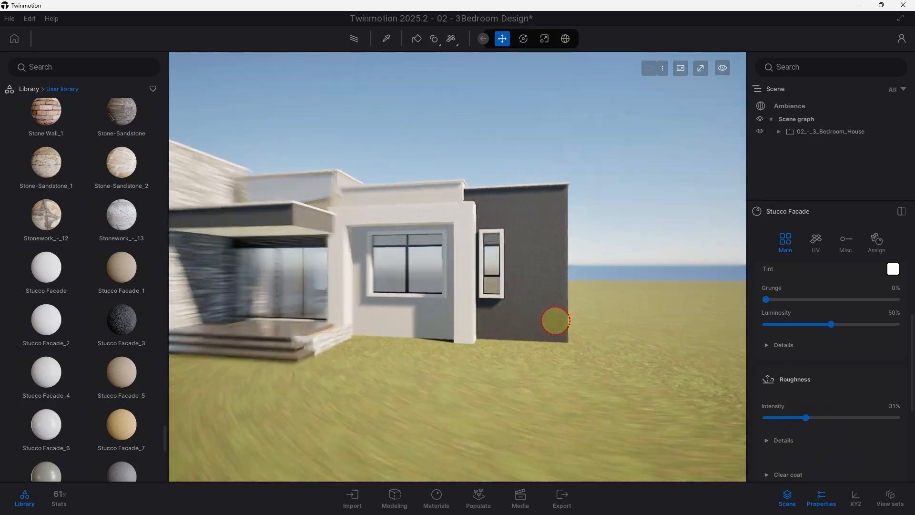
Step: Try Stucco Facade_8 on the front wall and parapet behind the projecting window surround
scroll(465, 294, "up", 5)
middle_click_drag(345, 172, 462, 296)
scroll(461, 296, "up", 3)
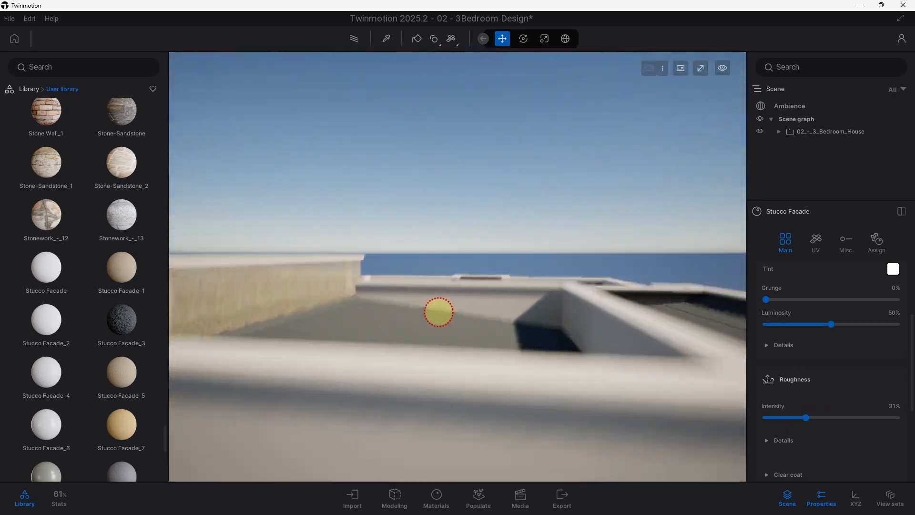
scroll(85, 379, "down", 3)
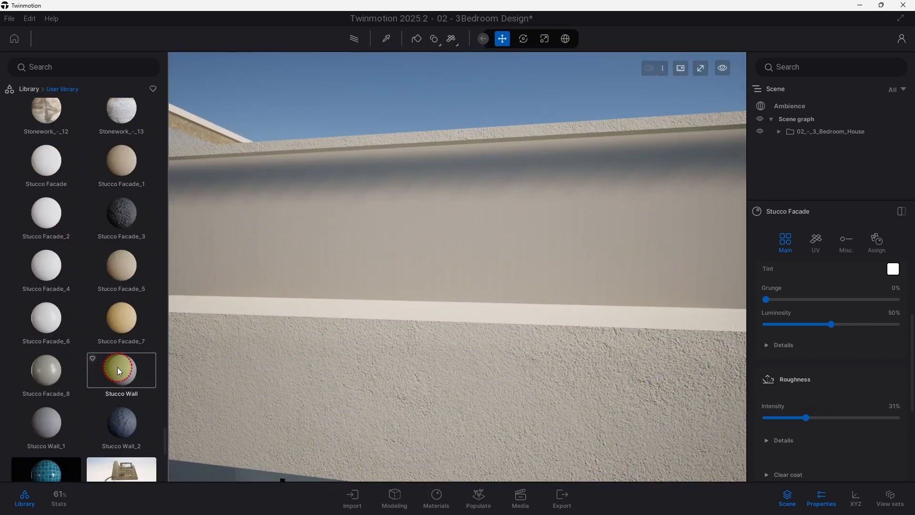
left_click_drag(44, 373, 324, 231)
scroll(355, 222, "down", 5)
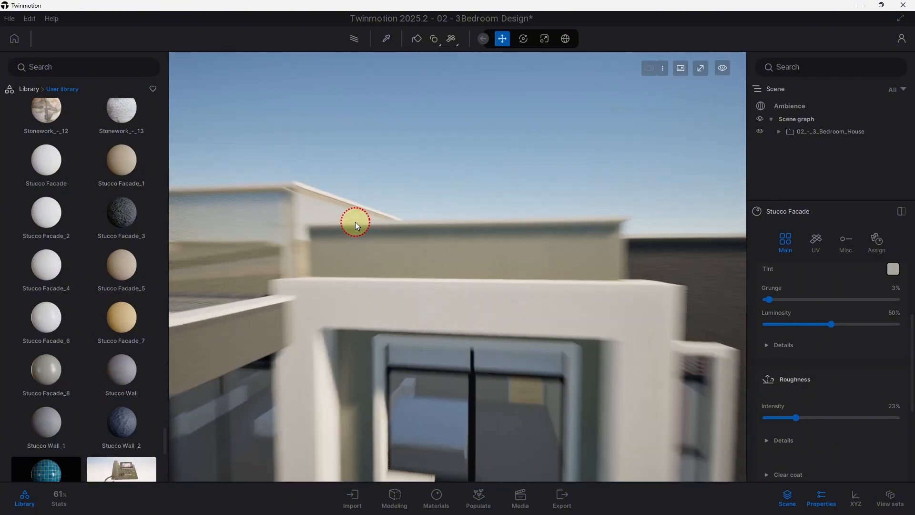
scroll(356, 221, "down", 5)
middle_click_drag(362, 221, 437, 241)
Step: Apply the Stucco Wall material to the raised parapet wall above the entrance canopy
scroll(316, 287, "up", 3)
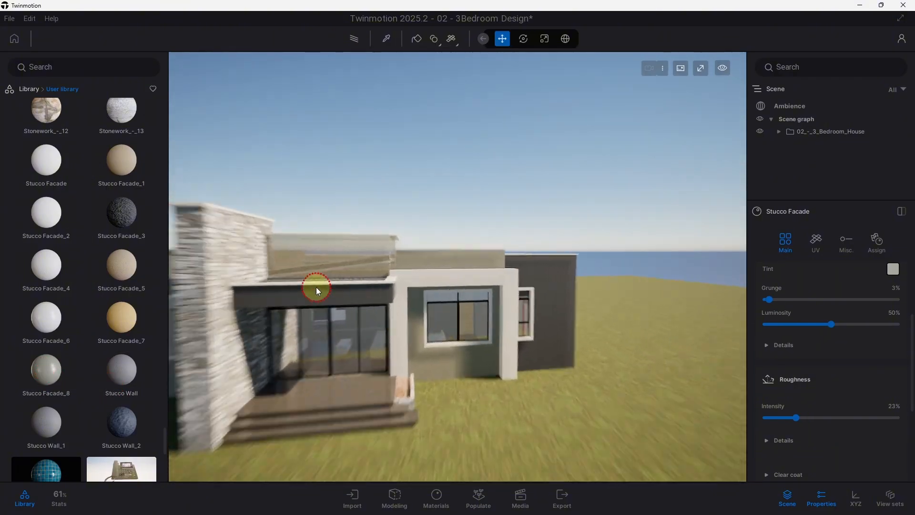
scroll(315, 287, "up", 10)
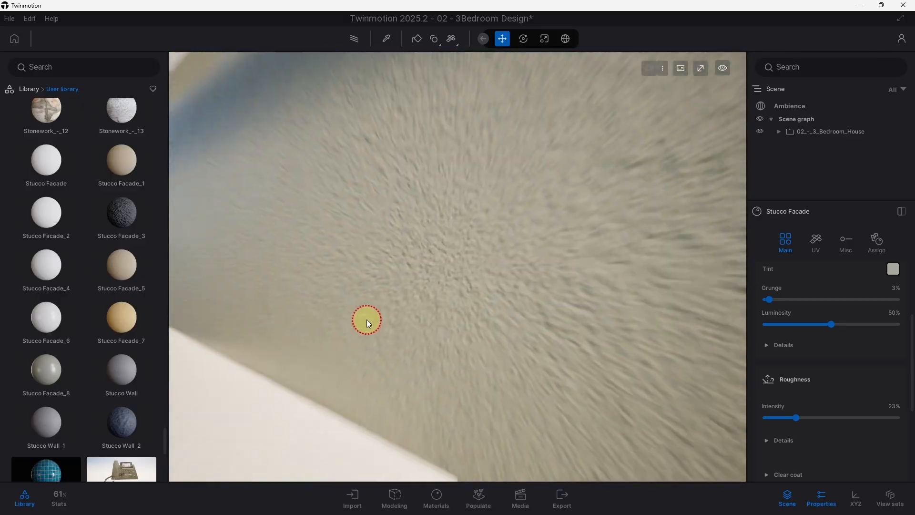
scroll(381, 320, "down", 5)
left_click_drag(116, 379, 281, 242)
scroll(551, 204, "down", 4)
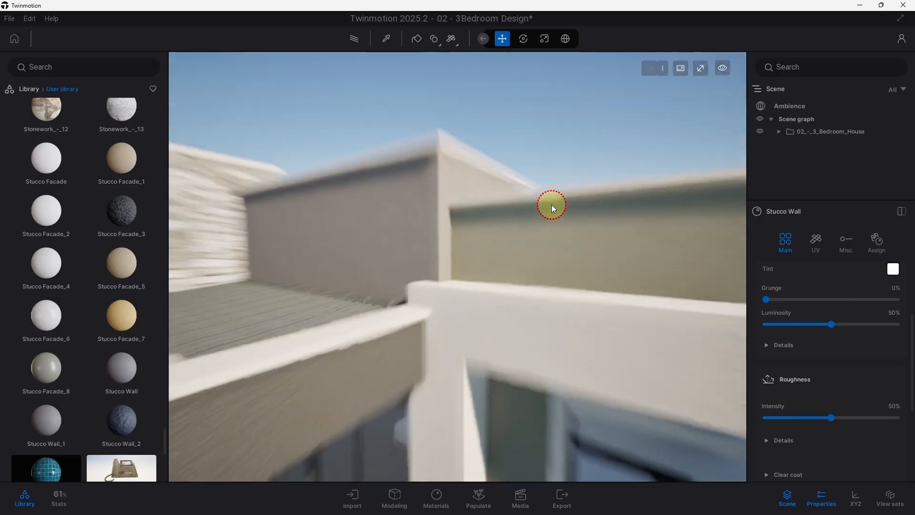
Step: Replace the finish of the front walls on both sides of the entrance with a tan Stucco Facade material
scroll(551, 204, "down", 5)
middle_click_drag(436, 258, 634, 270, "shift")
middle_click_drag(345, 269, 599, 218, "shift")
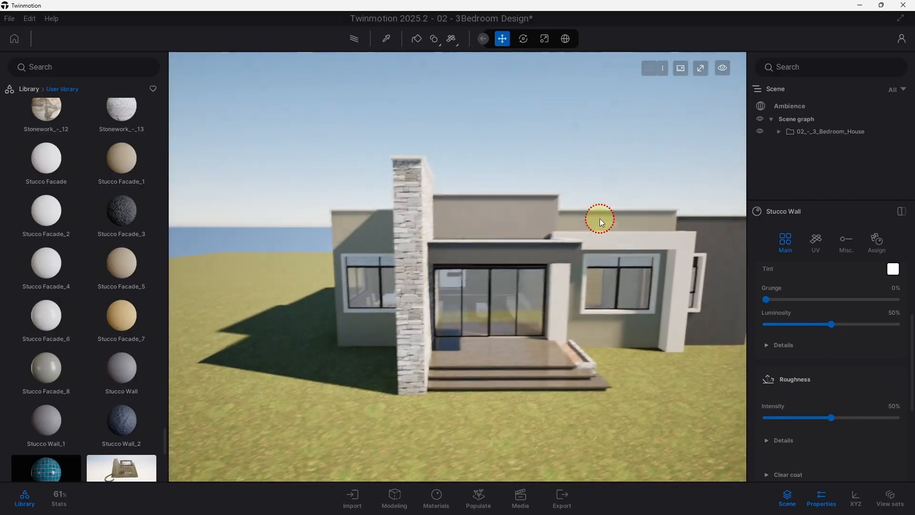
scroll(534, 236, "down", 4)
middle_click_drag(533, 236, 189, 276, "shift")
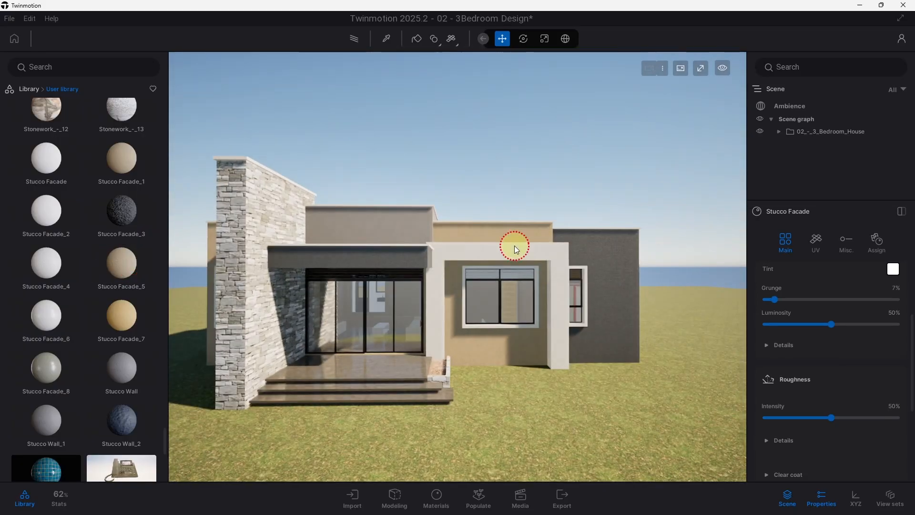
scroll(514, 246, "down", 4)
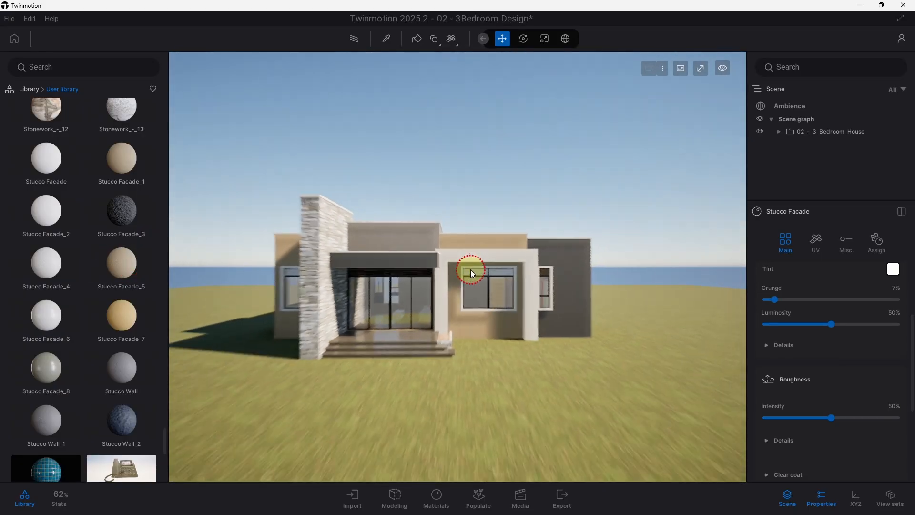
Step: Apply Light metal flake paint to the large front window's louvres and copy the projecting surround's white stucco onto the window frame surround
middle_click_drag(470, 270, 596, 282)
right_click_drag(442, 305, 523, 233)
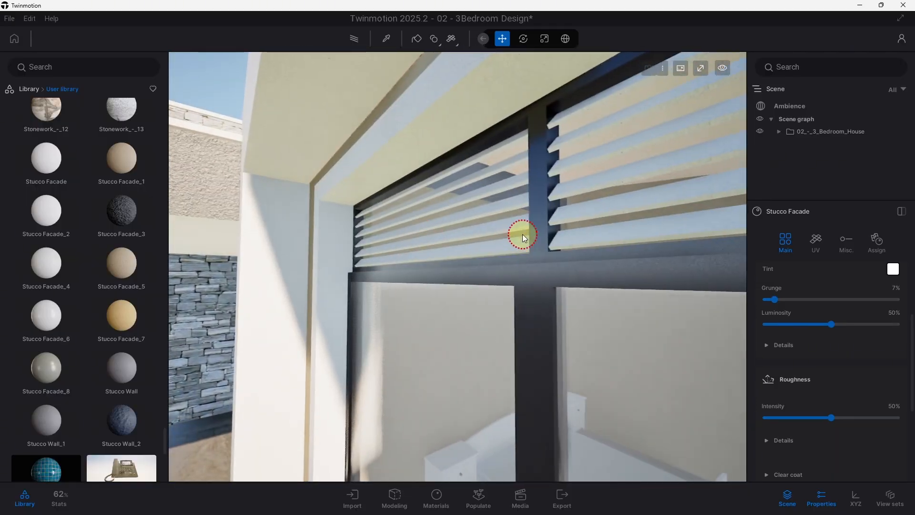
left_click(387, 39)
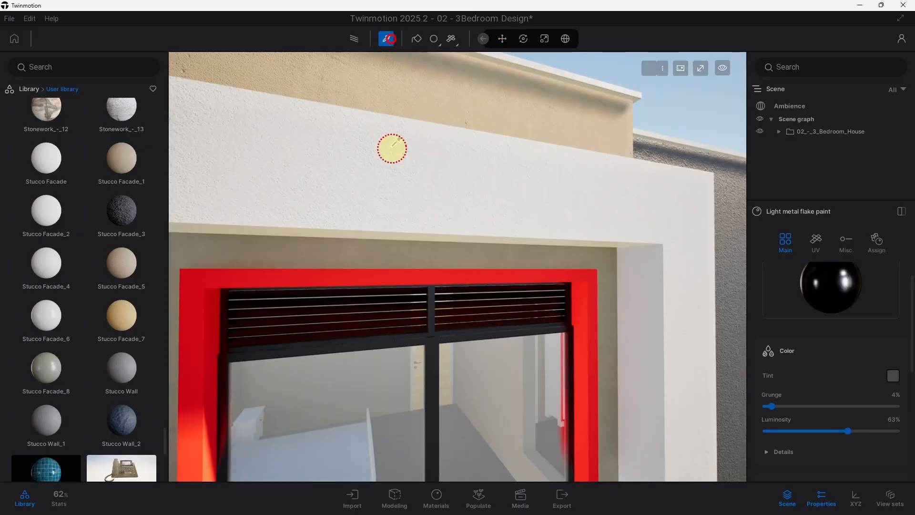
left_click(391, 148)
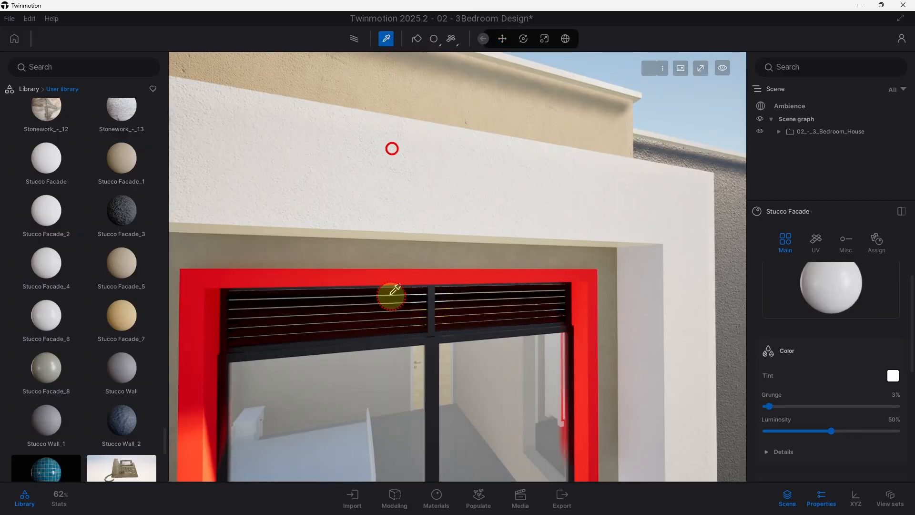
scroll(391, 296, "up", 3)
left_click_drag(837, 281, 617, 293)
scroll(373, 262, "down", 10)
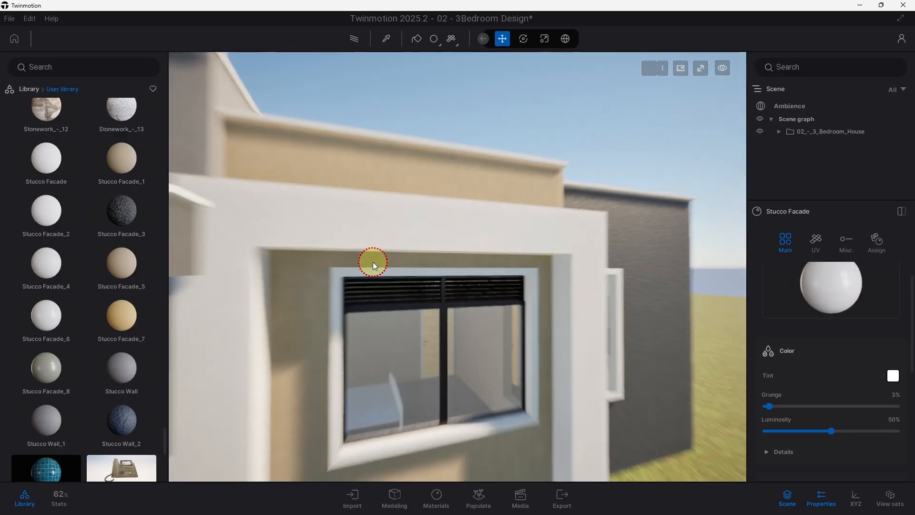
Step: Save the project with the new facade materials
mouse_move(470, 282)
middle_mouse_down("shift")
mouse_move(407, 284)
mouse_move(410, 297)
mouse_move(510, 259)
mouse_move(504, 265)
mouse_move(667, 267)
mouse_move(596, 297)
mouse_move(545, 253)
mouse_move(431, 312)
mouse_move(699, 320)
mouse_move(382, 280)
mouse_move(535, 271)
mouse_move(378, 283)
mouse_move(739, 298)
mouse_move(623, 266)
mouse_move(427, 257)
mouse_move(496, 459)
mouse_move(547, 333)
mouse_move(462, 262)
mouse_move(257, 327)
mouse_move(474, 288)
middle_mouse_up("shift")
key("ctrl+s")
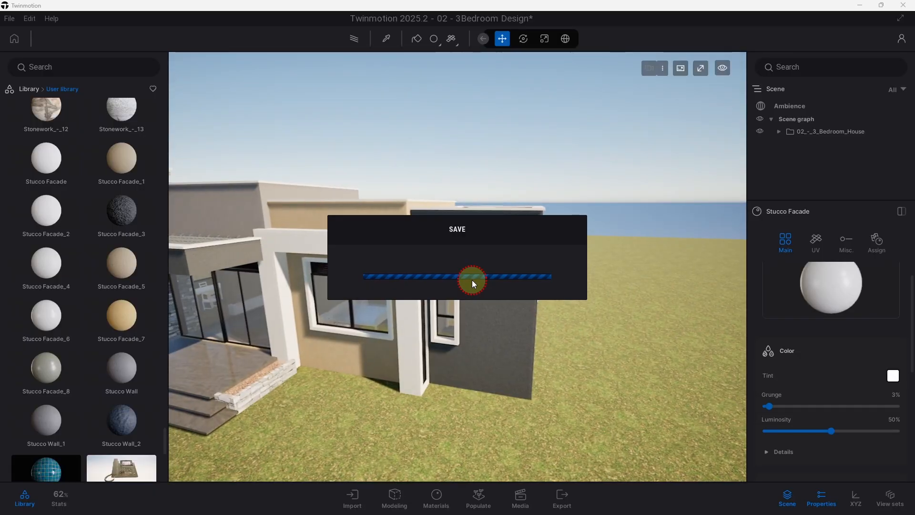
scroll(471, 270, "down", 5)
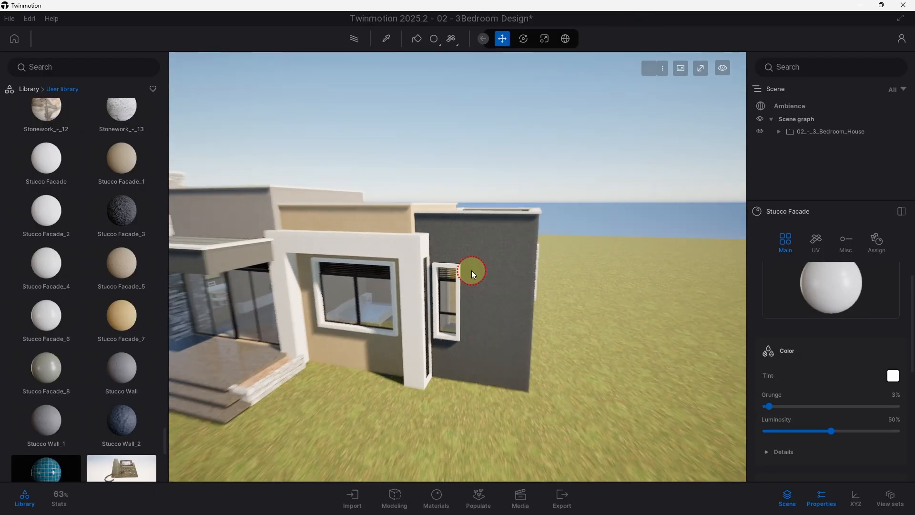
Step: Compare the house's front facade with the modern one-level house reference image in Chrome
middle_click_drag(485, 347, 445, 259)
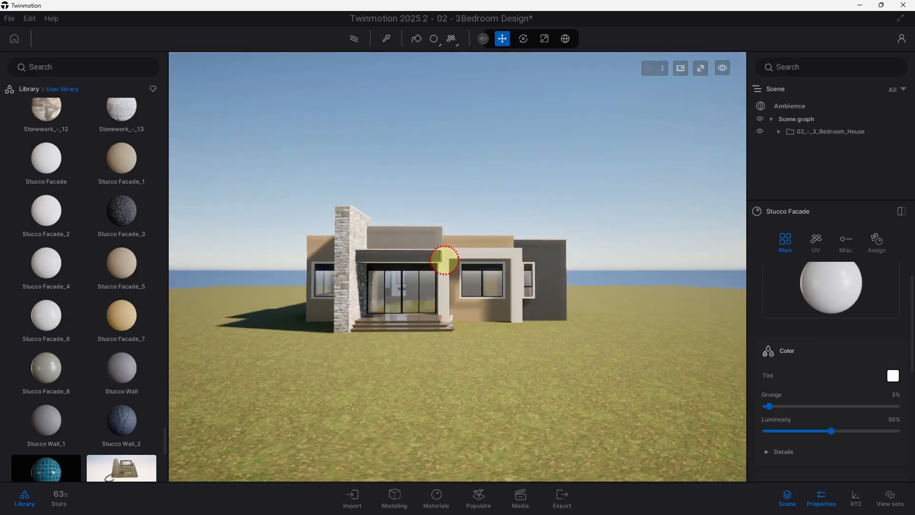
middle_click_drag(365, 290, 479, 293)
scroll(480, 291, "up", 1)
mouse_move(379, 506)
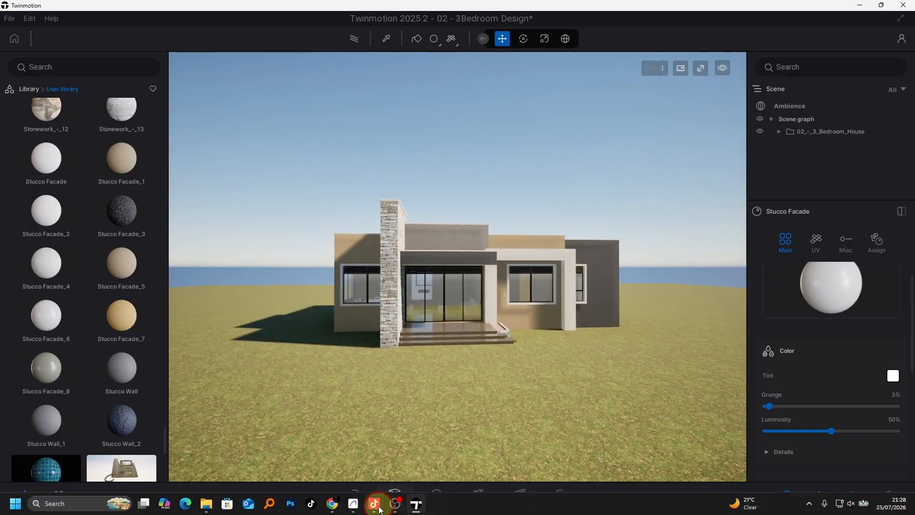
left_click(336, 507)
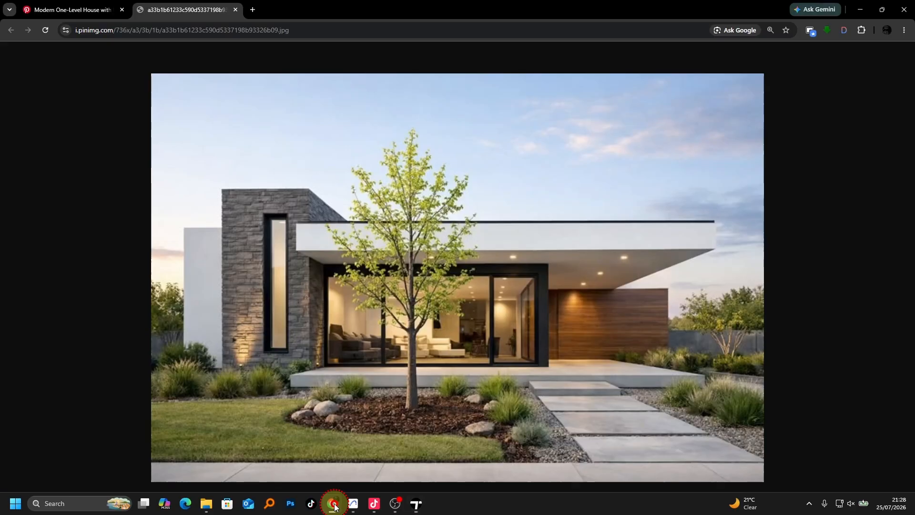
mouse_move(419, 243)
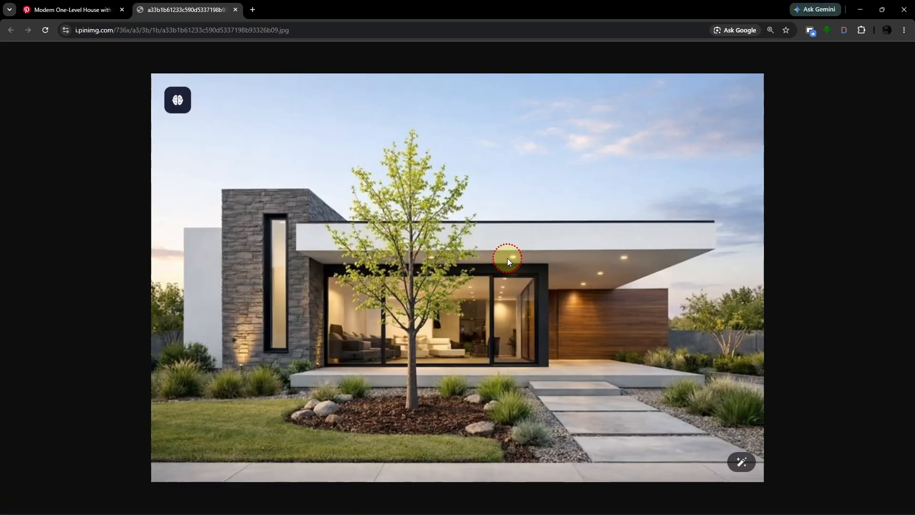
scroll(441, 219, "down", 2, "ctrl")
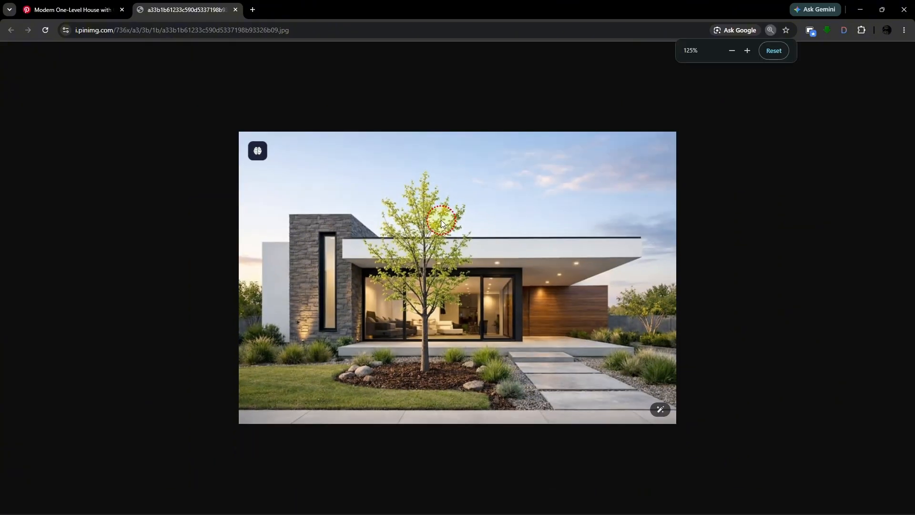
Step: Switch from the reference image back to Twinmotion, frame the house's front facade and create an image of that view
scroll(506, 293, "up", 2, "ctrl")
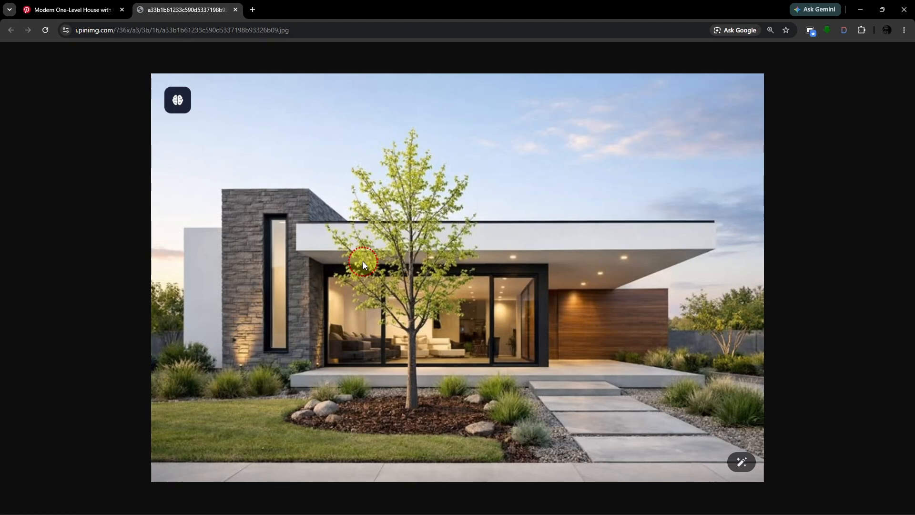
left_click(863, 6)
left_click_drag(447, 315, 473, 293)
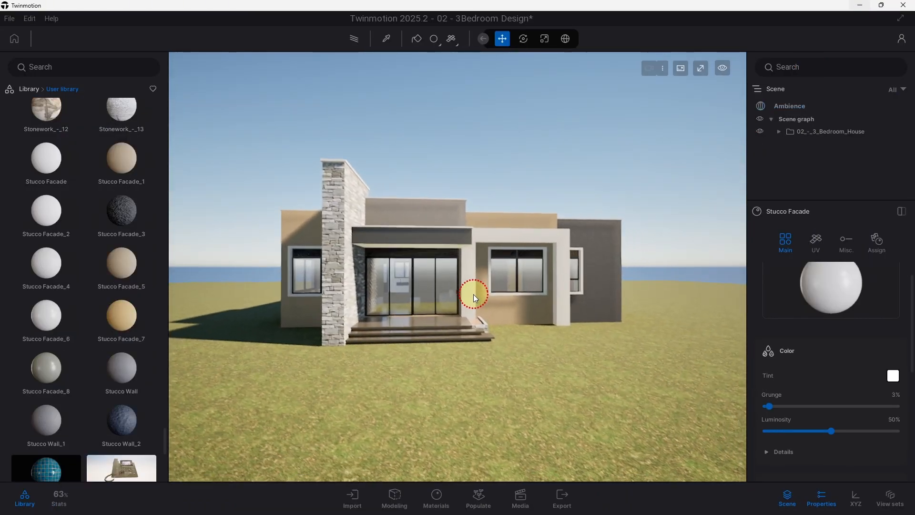
scroll(475, 294, "up", 2)
middle_click_drag(453, 312, 477, 314)
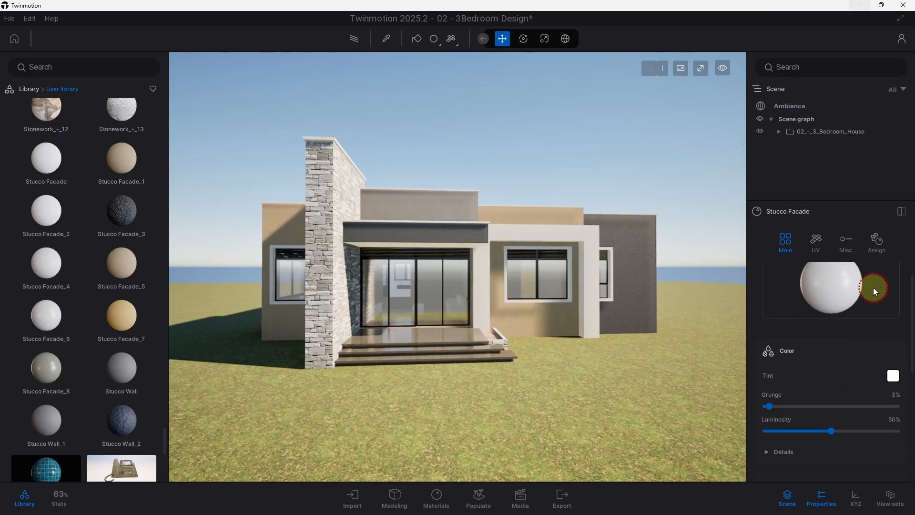
left_click(523, 499)
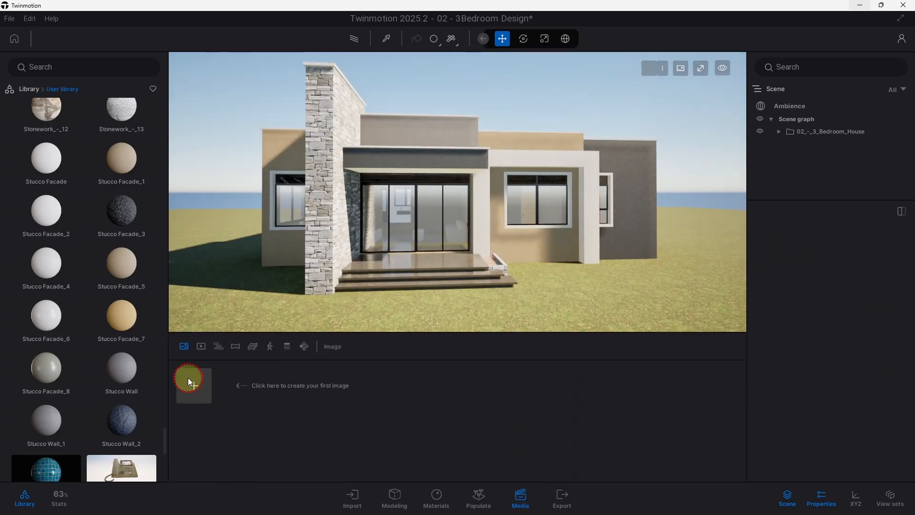
left_click(193, 390)
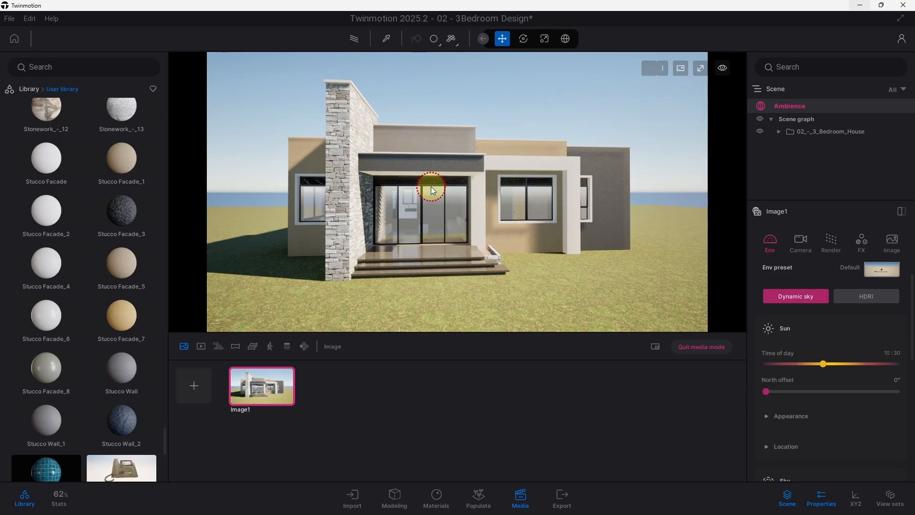
Step: Examine the new image's environment, animation and format settings, including the available output sizes
scroll(884, 313, "down", 2)
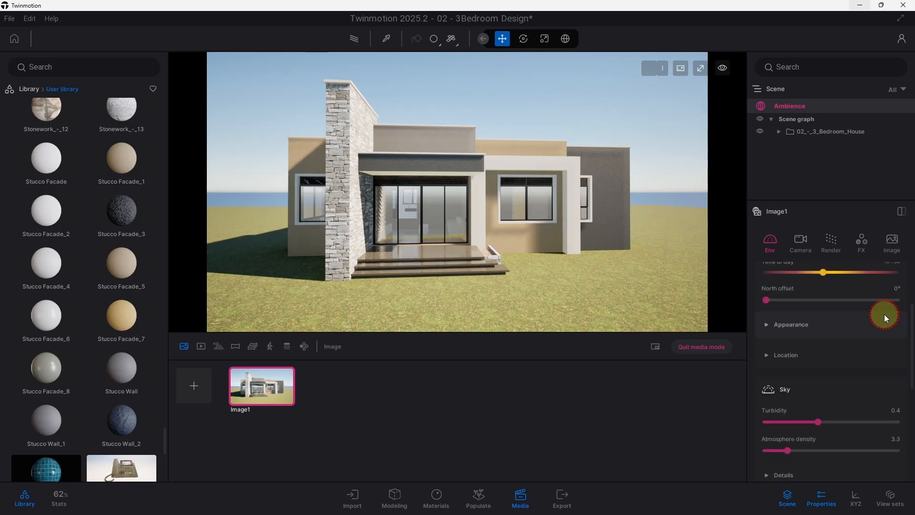
scroll(877, 334, "up", 3)
left_click(885, 252)
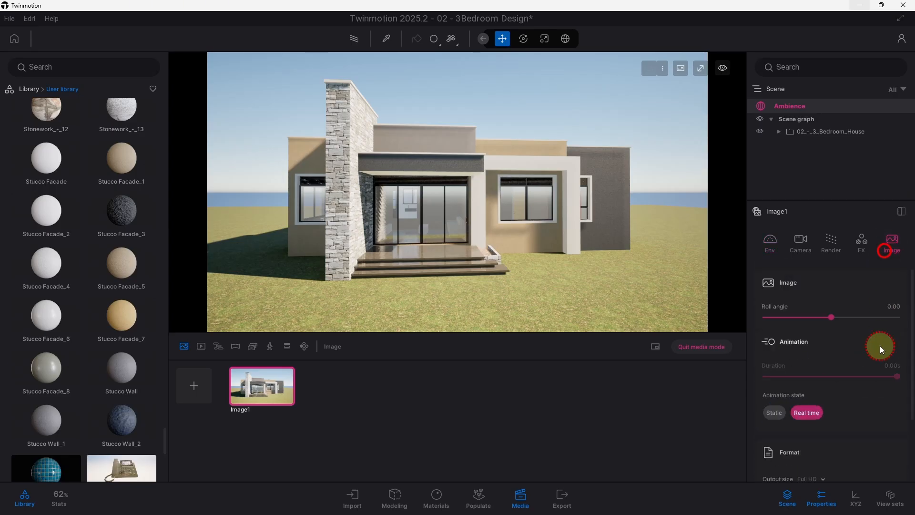
scroll(815, 457, "down", 2)
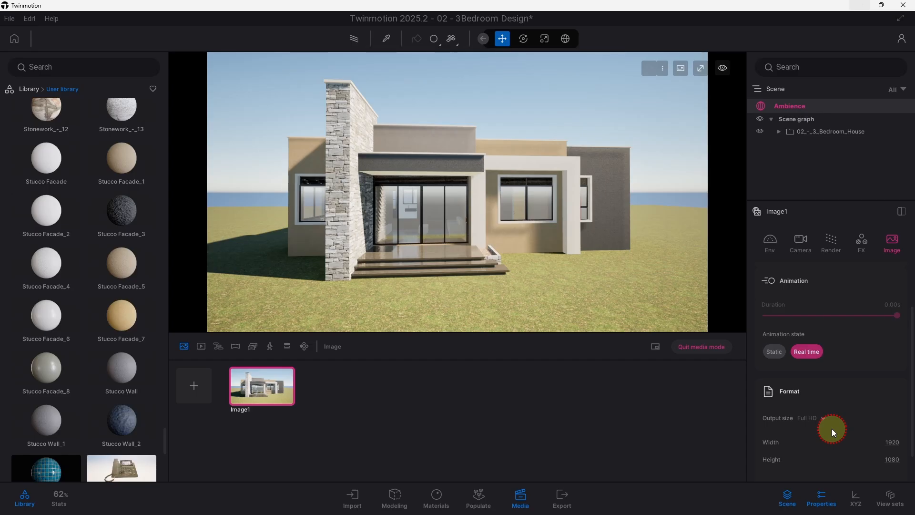
scroll(836, 430, "down", 2)
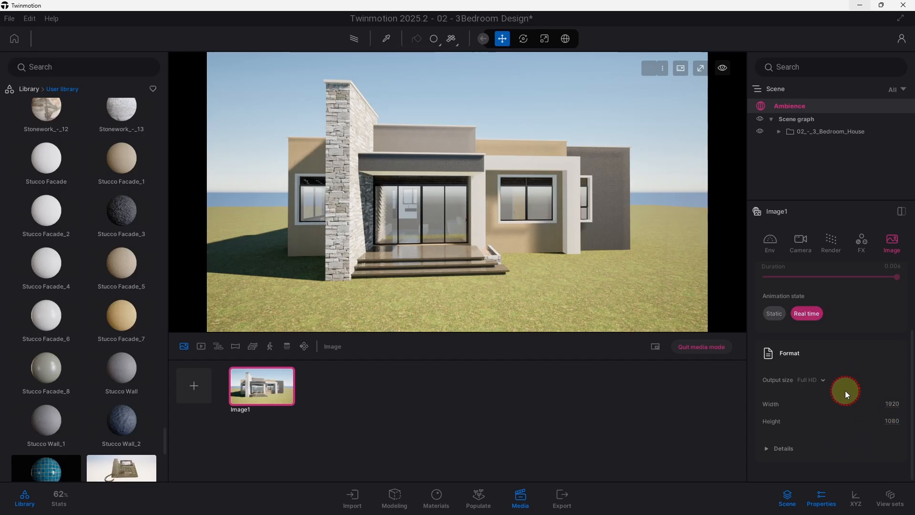
left_click(818, 379)
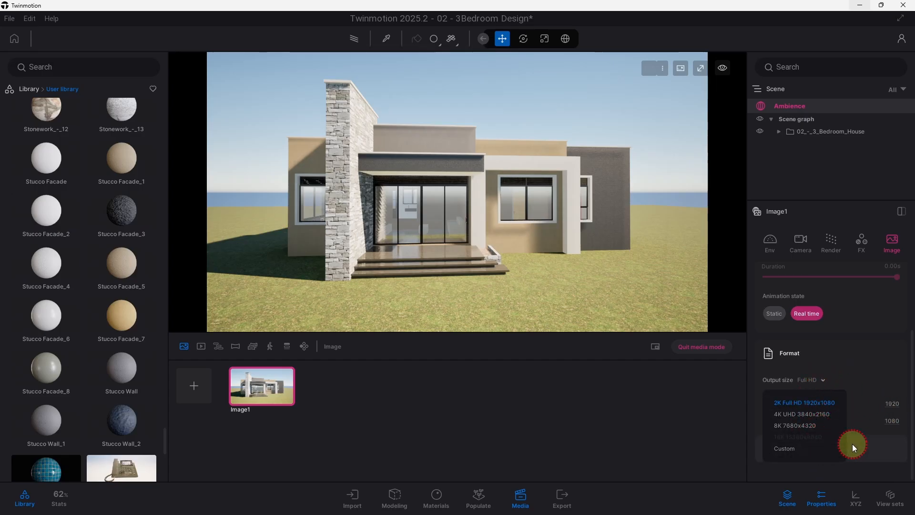
left_click(864, 364)
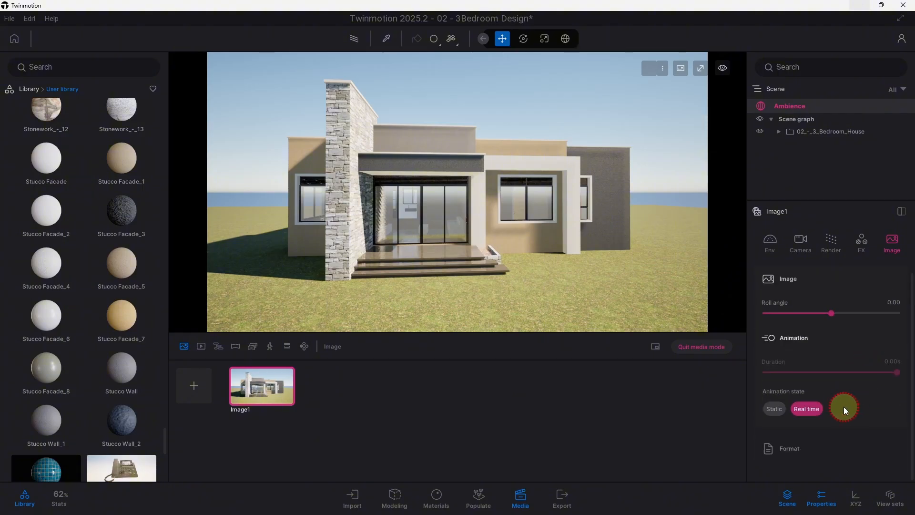
left_click(842, 439)
scroll(850, 381, "up", 2)
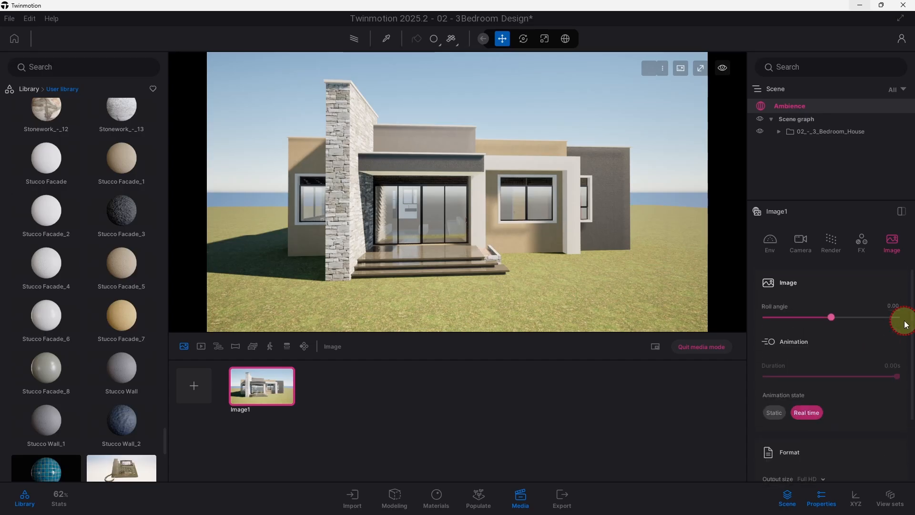
left_click(892, 247)
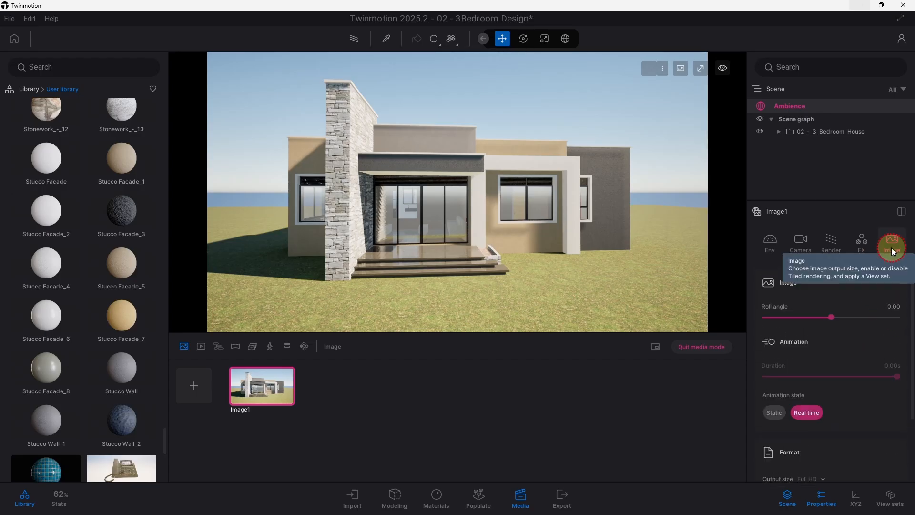
Step: Refine the image's effects by setting sharpness to 50% and clarity to 15%
left_click(866, 246)
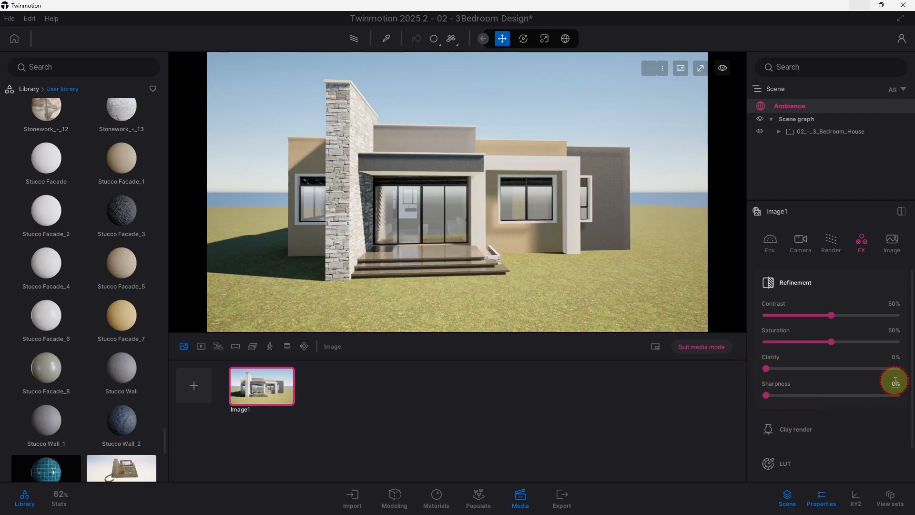
type("0")
key("Return")
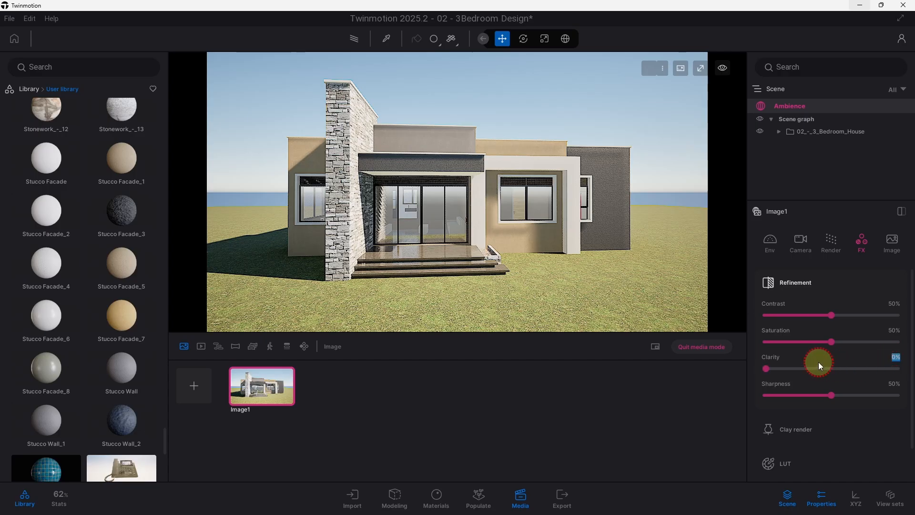
left_click_drag(766, 368, 894, 370)
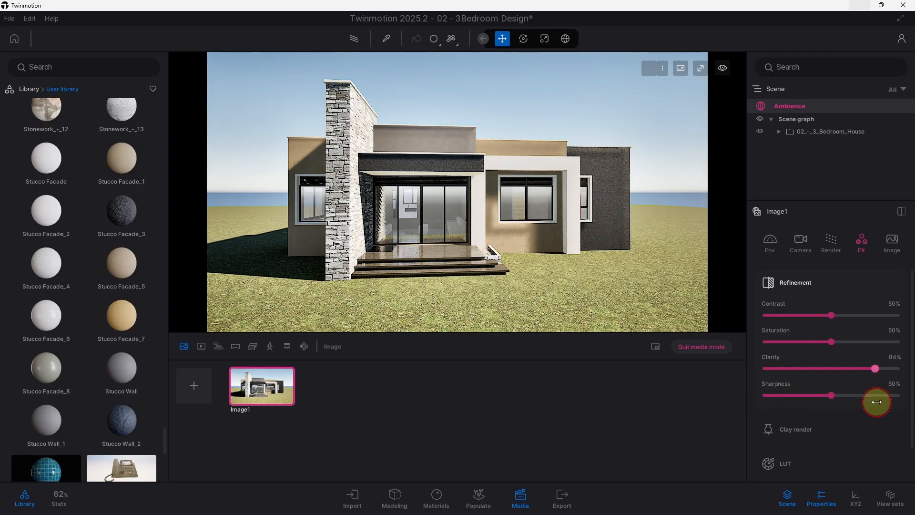
left_click_drag(896, 369, 776, 368)
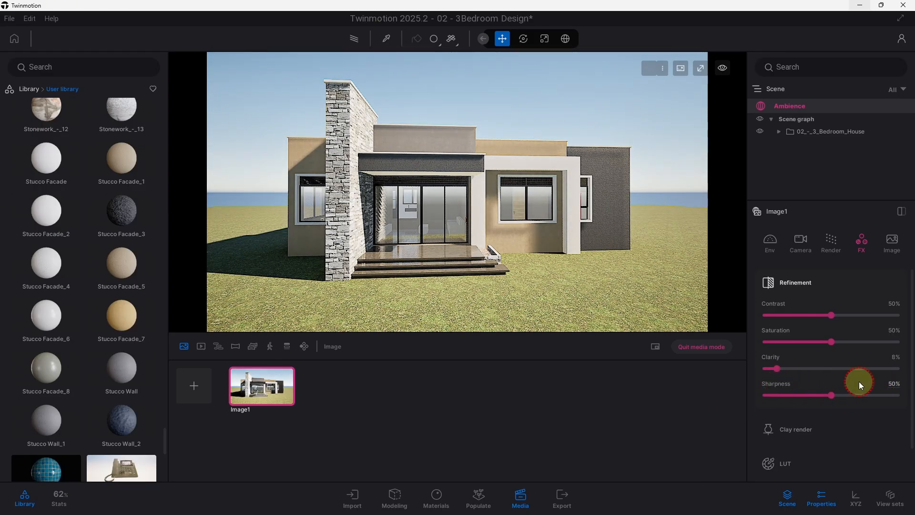
type("15")
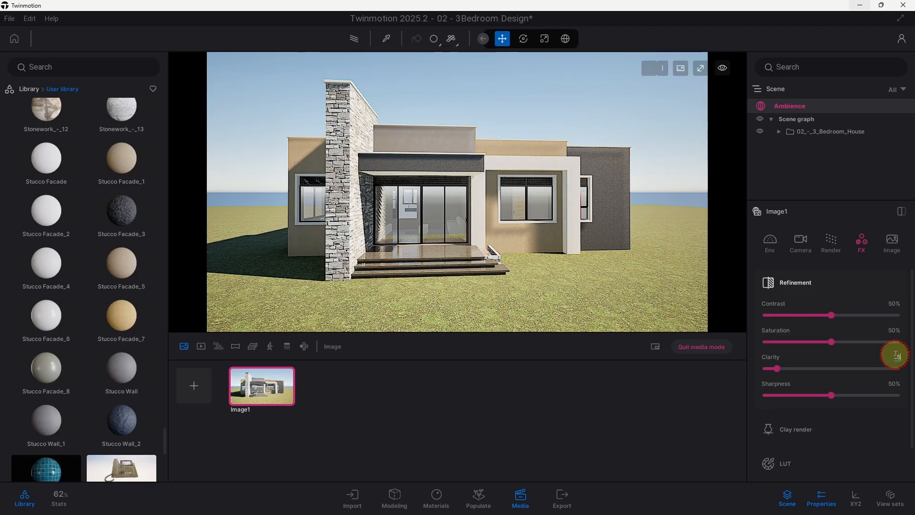
key("Return")
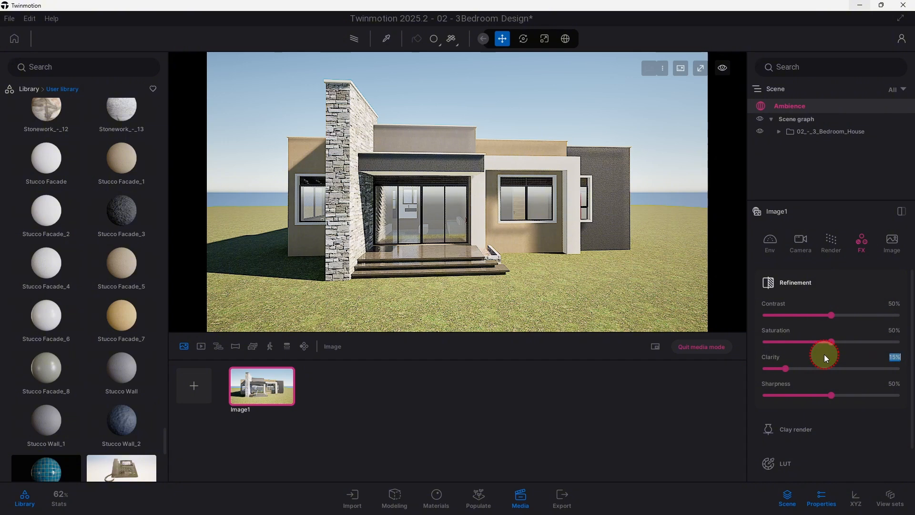
Step: Change the image's real-time global illumination to Lumen and check its effect on the front facade
left_click(833, 242)
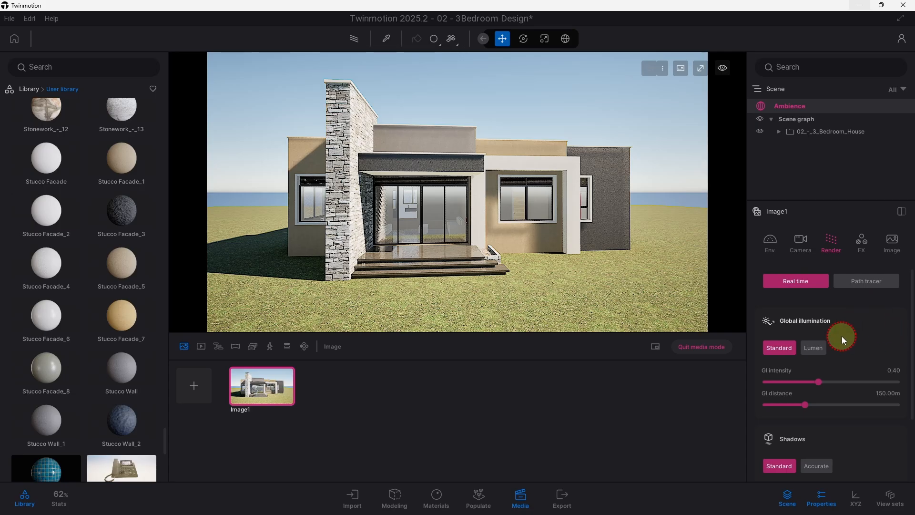
left_click(812, 348)
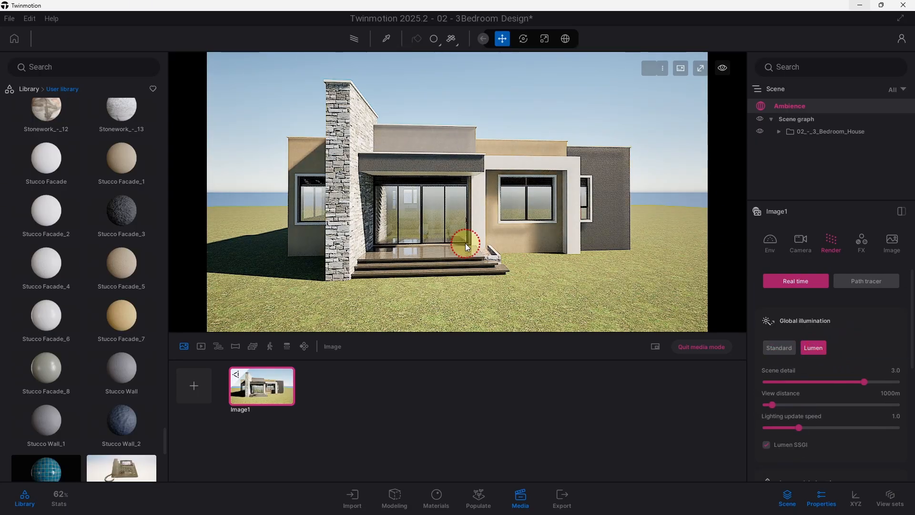
scroll(451, 215, "up", 5)
scroll(451, 215, "down", 10)
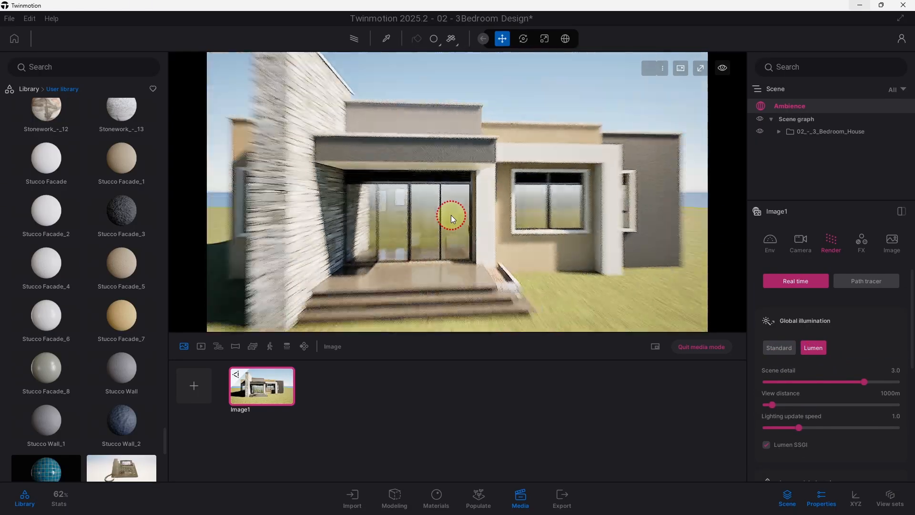
scroll(513, 247, "up", 2)
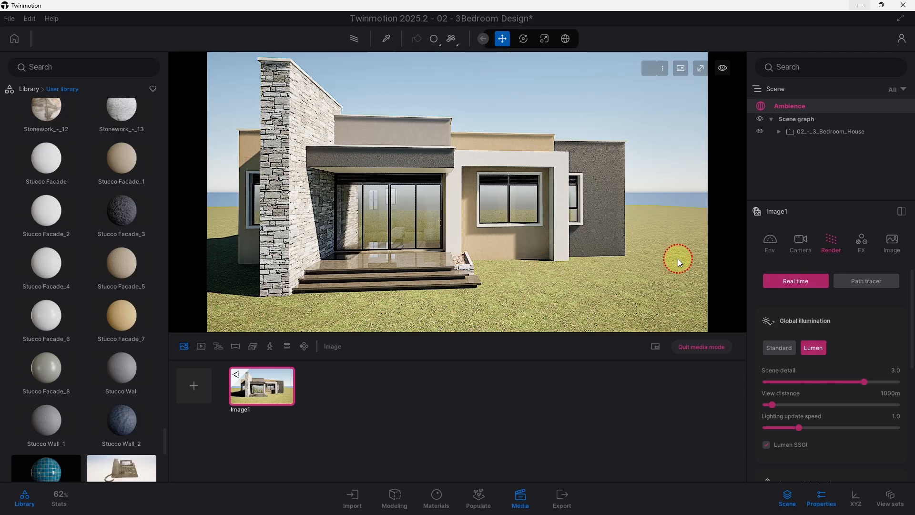
Step: Render the image with the Path tracer, inspect the entrance and front window up close, and restore the saved image view
left_click(870, 283)
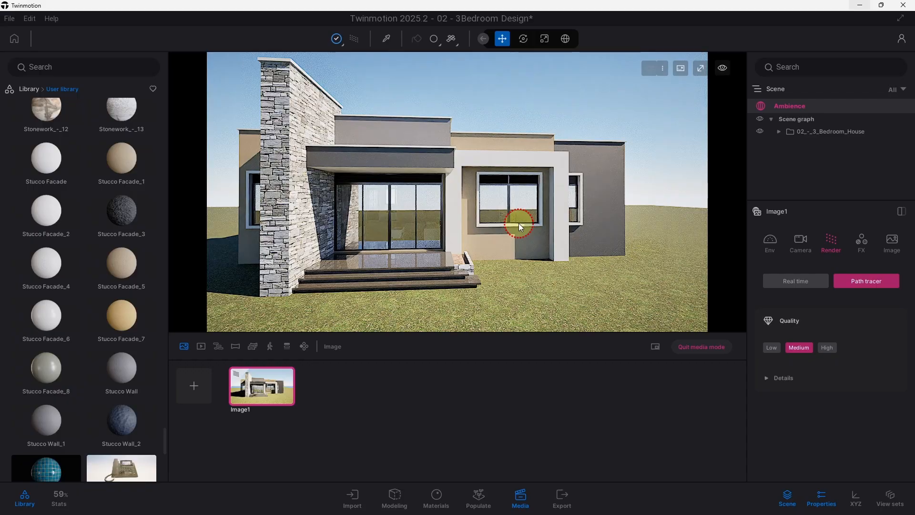
mouse_move(539, 247)
left_mouse_down()
mouse_move(453, 214)
mouse_move(564, 220)
mouse_move(288, 208)
mouse_move(406, 243)
mouse_move(548, 228)
mouse_move(546, 219)
left_mouse_up()
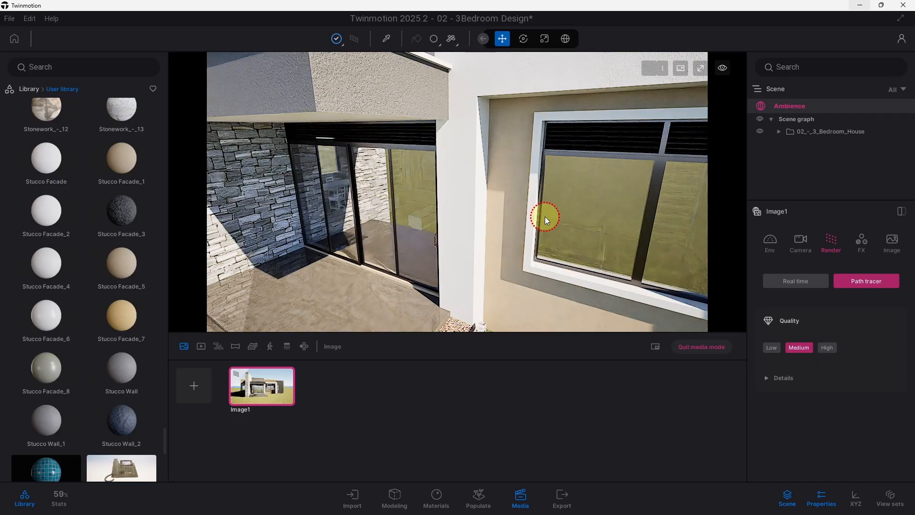
left_click(272, 382)
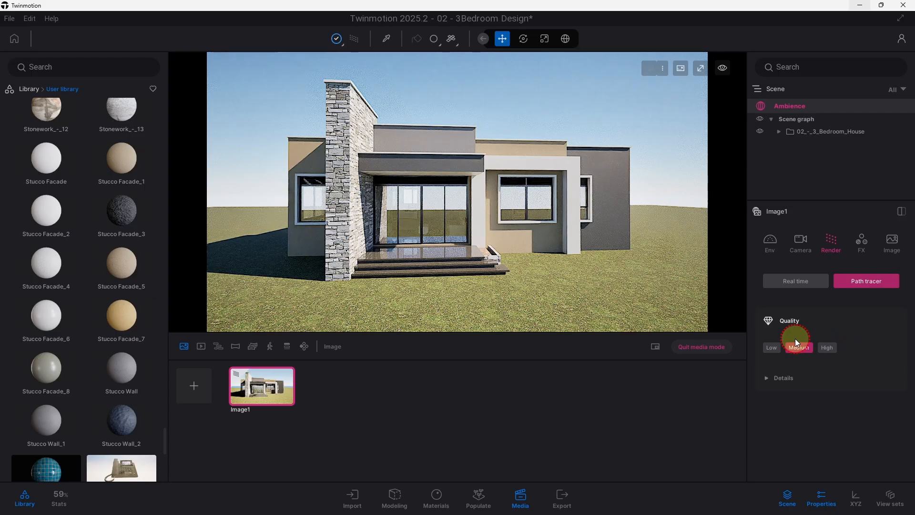
Step: Choose High path tracer quality and set its samples per pixel to 150
left_click(826, 350)
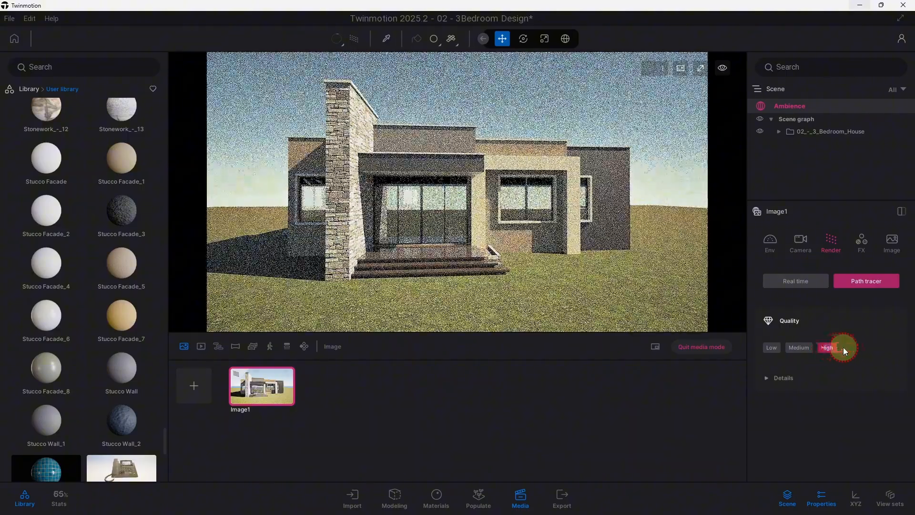
left_click(825, 377)
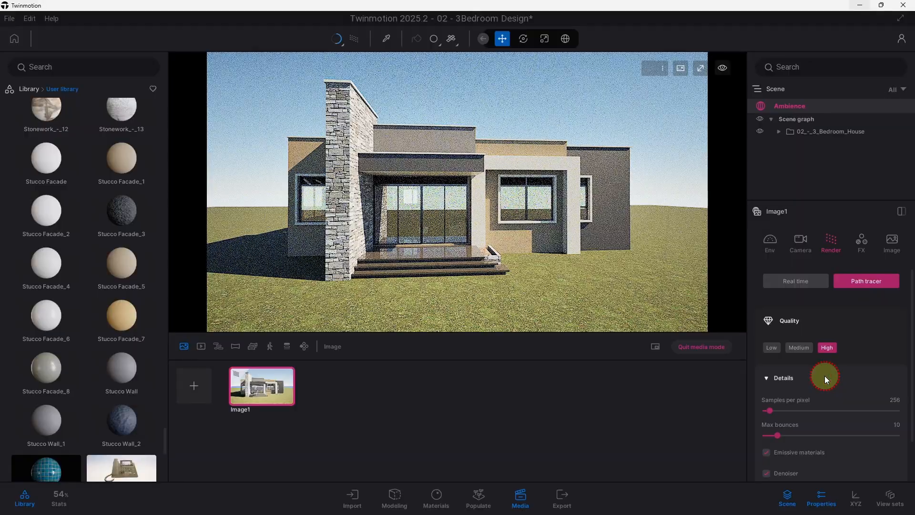
scroll(824, 376, "down", 1)
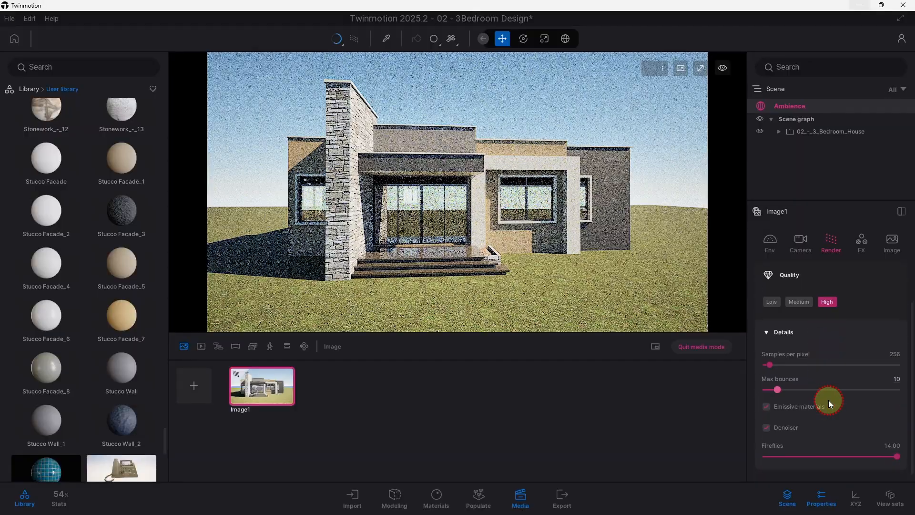
left_click(889, 356)
type("150")
key("Return")
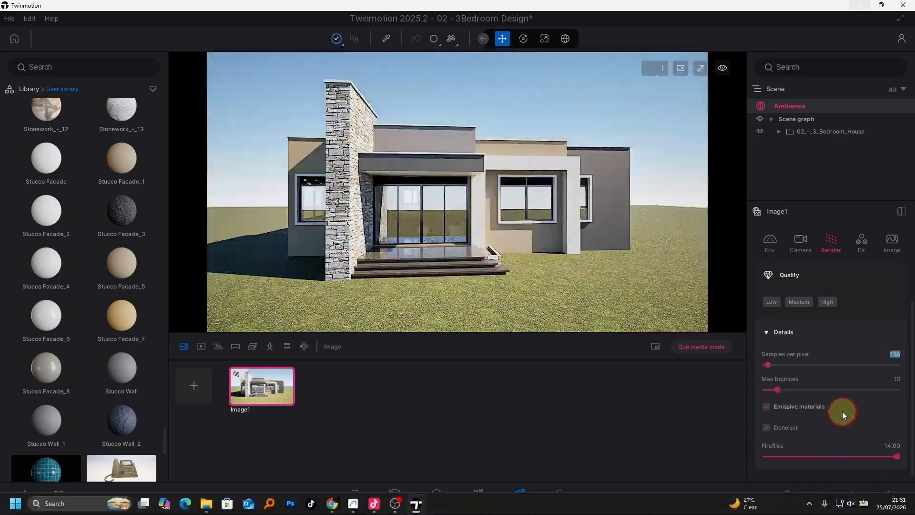
Step: Set the path tracer's max bounces to 20 and its fireflies value to 10
left_click(897, 378)
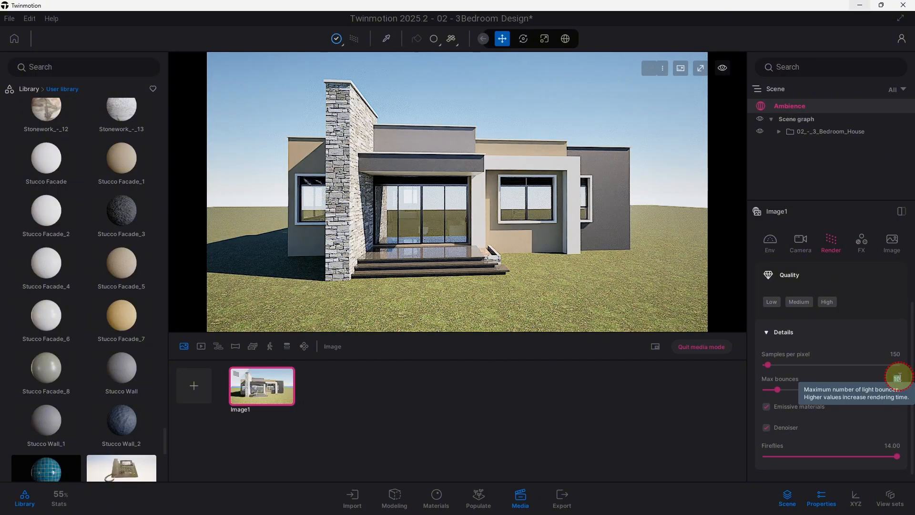
type("20")
key("Return")
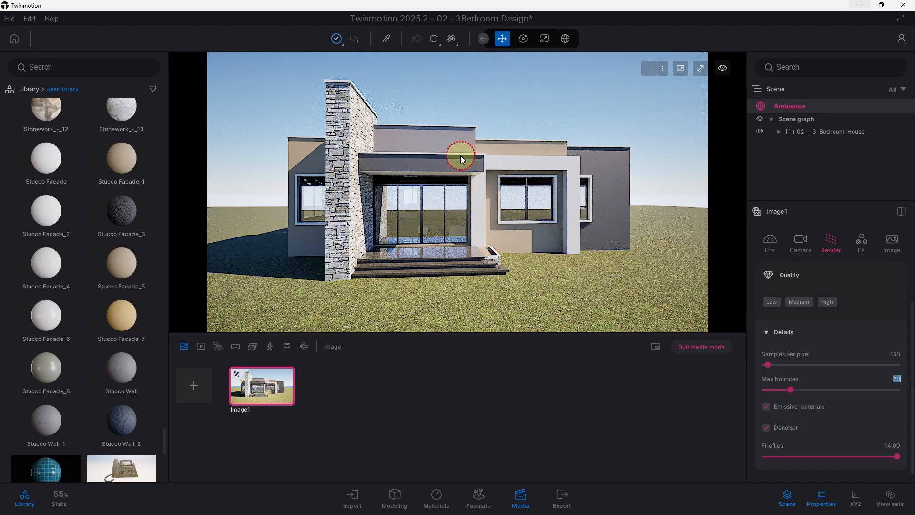
left_click(766, 427)
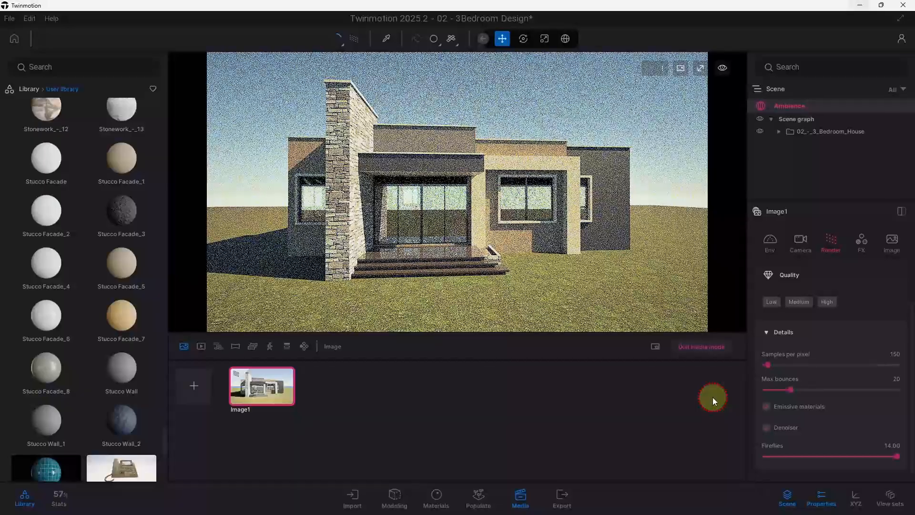
scroll(855, 428, "down", 1)
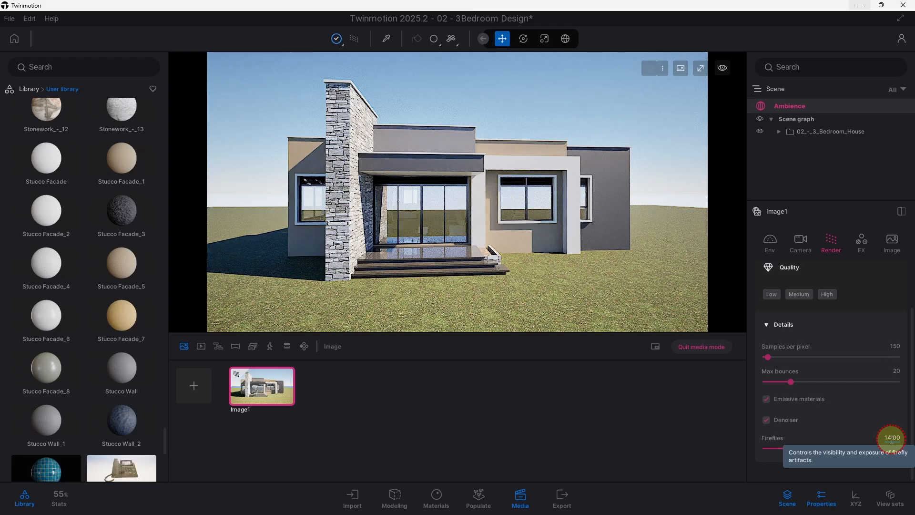
left_click(892, 440)
type("10")
key("Return")
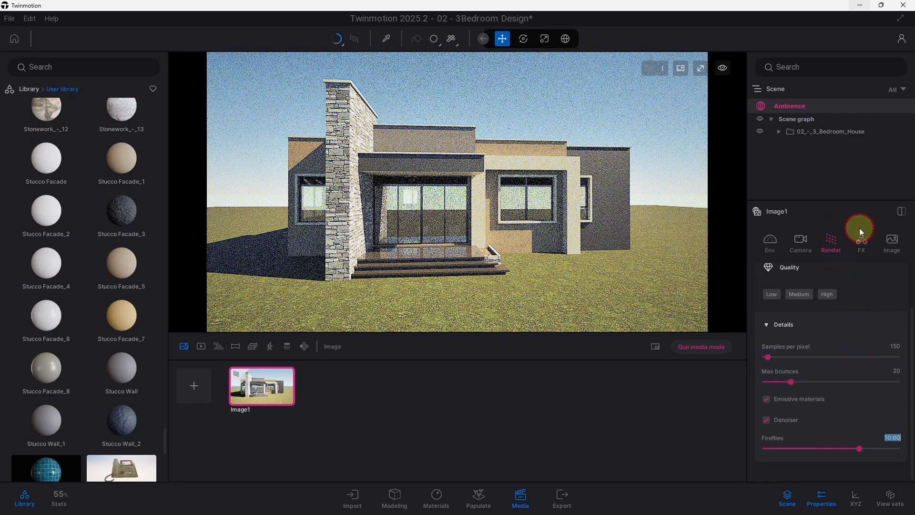
Step: Set the image camera's local exposure highlights and shadows both to 1.00
left_click(796, 245)
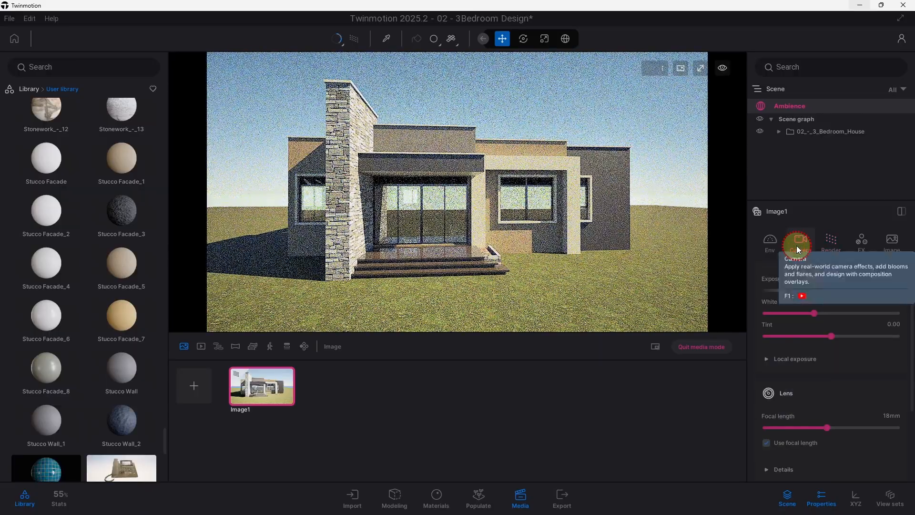
left_click(878, 371)
scroll(878, 371, "up", 2)
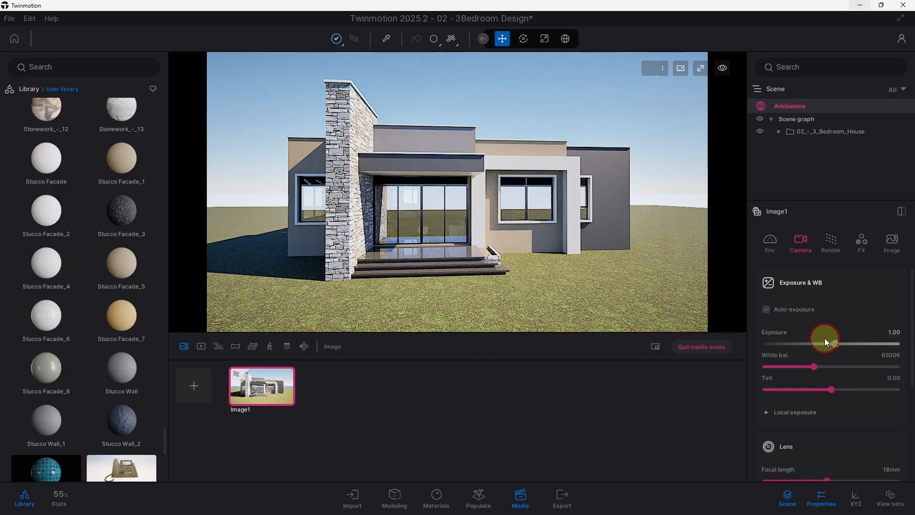
scroll(825, 338, "down", 1)
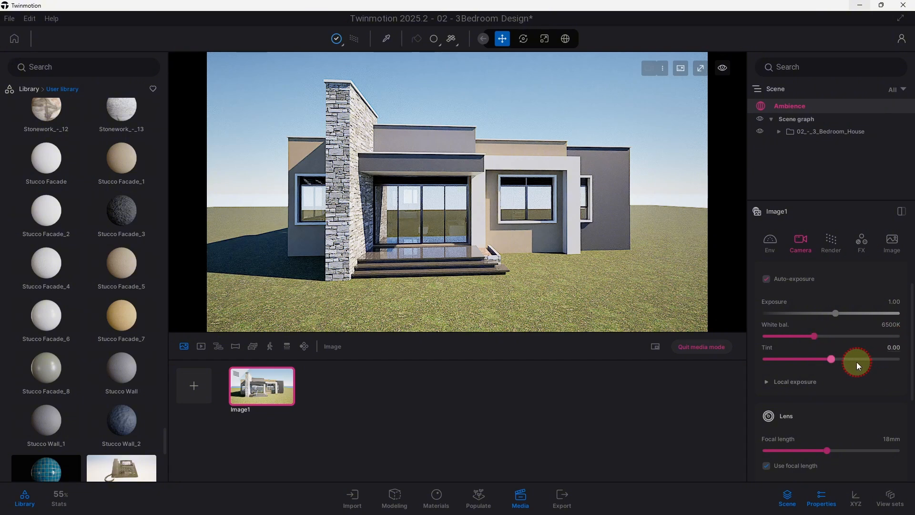
scroll(856, 362, "down", 1)
left_click(833, 353)
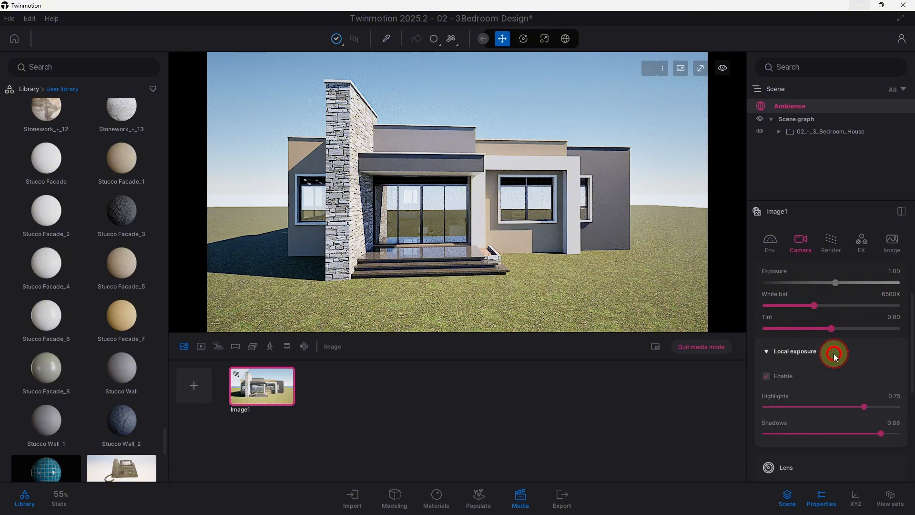
scroll(833, 355, "down", 3)
left_click_drag(860, 330, 906, 328)
left_click_drag(882, 357, 905, 356)
Step: Set the image camera's lens focal length to 40 mm
scroll(815, 342, "down", 2)
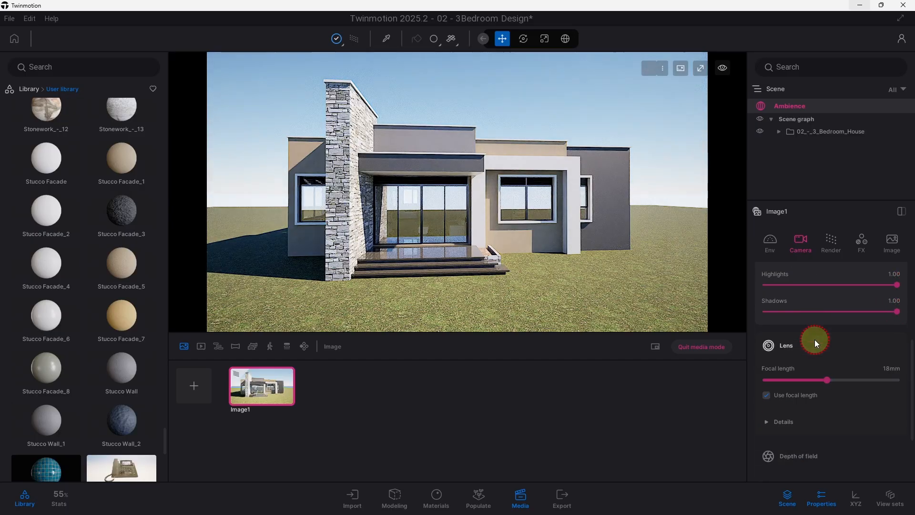
left_click(892, 370)
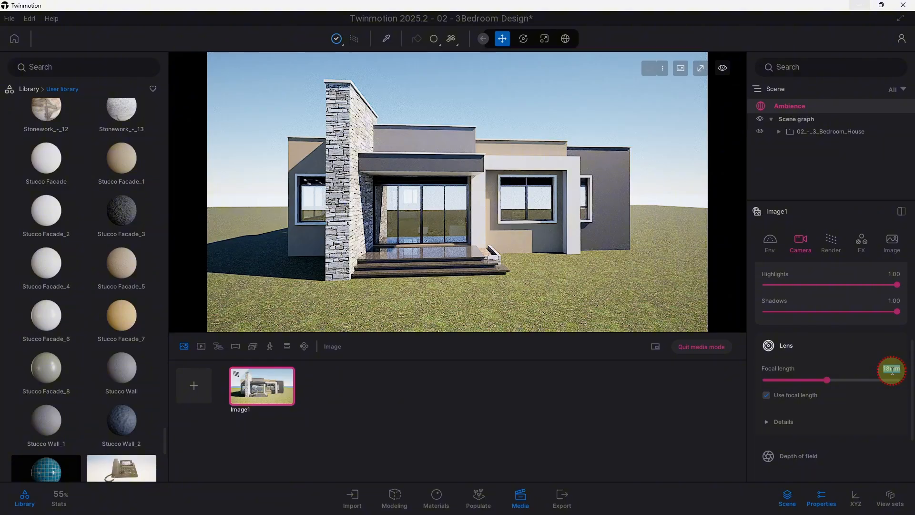
type("40")
key("Return")
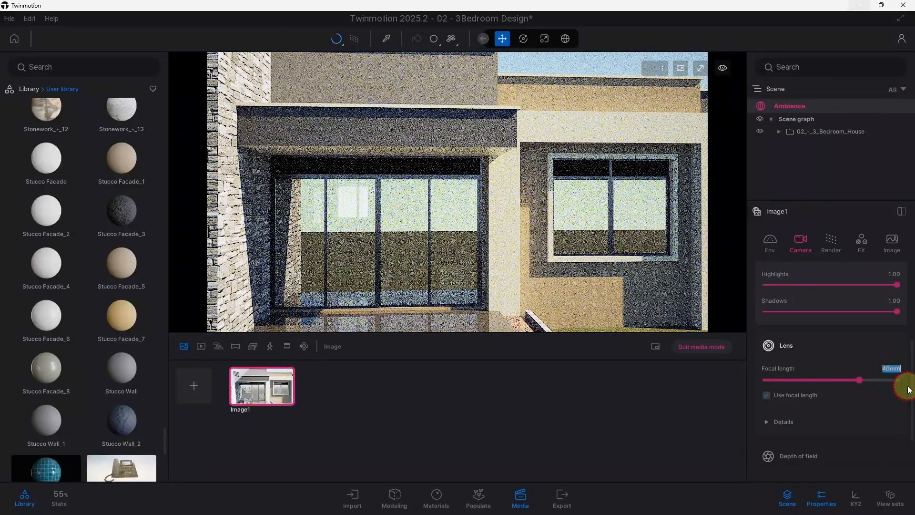
Step: Enable Parallelism in the camera's lens details
scroll(864, 399, "down", 3)
left_click(869, 366)
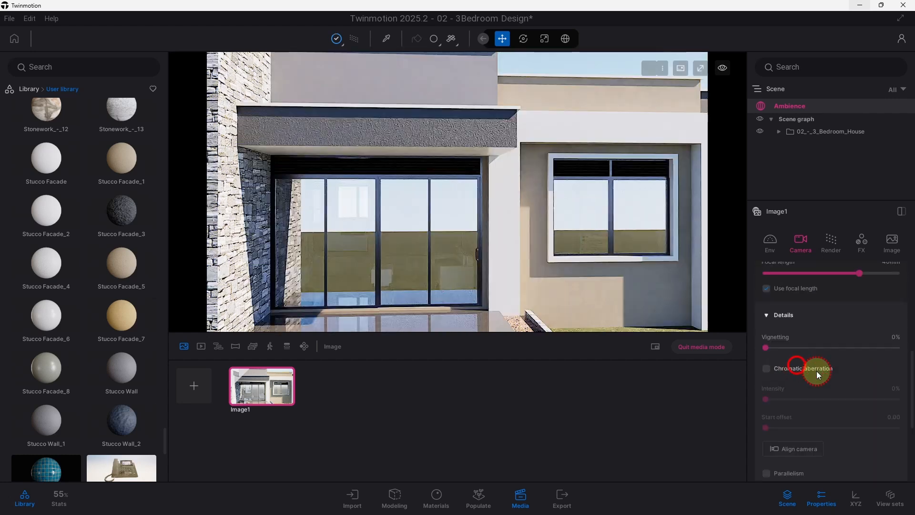
scroll(816, 371, "down", 5)
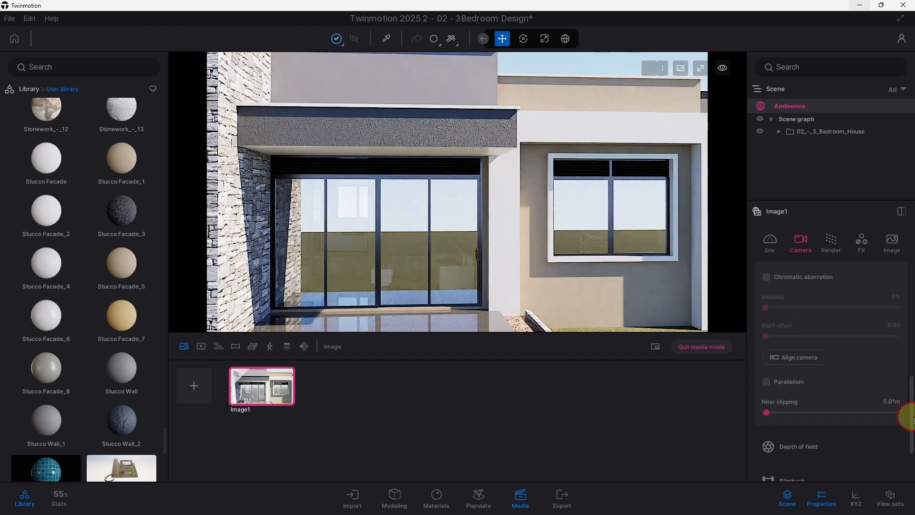
left_click(799, 382)
scroll(855, 441, "down", 2)
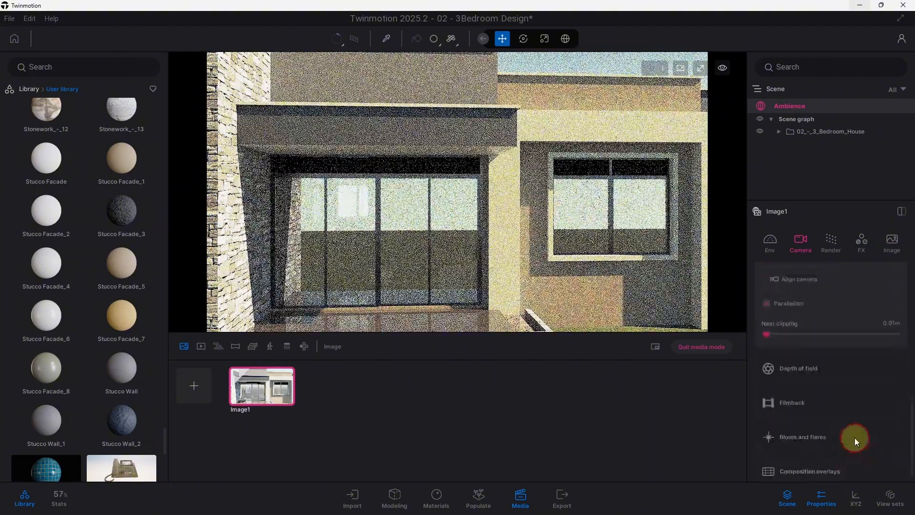
scroll(771, 306, "up", 3)
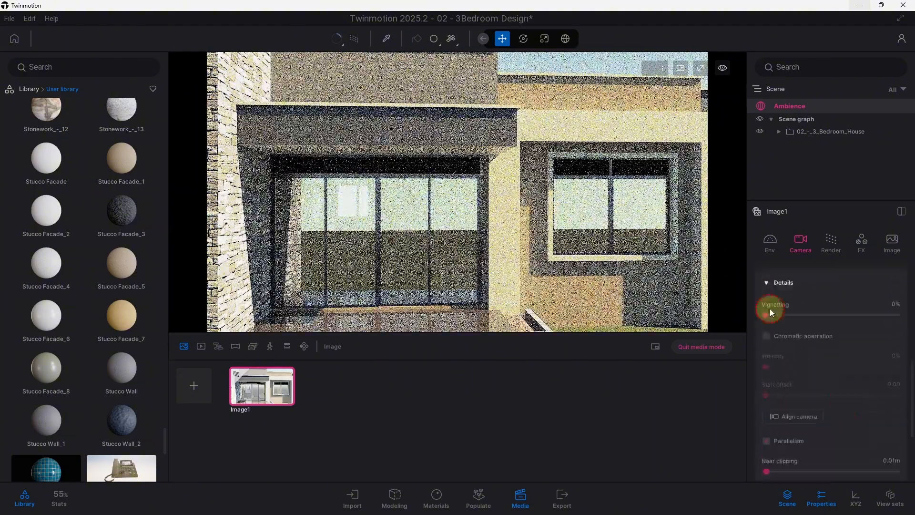
Step: Turn off the Path tracer and move the camera back until the whole front facade is in frame
left_click(351, 34)
scroll(553, 183, "down", 6)
mouse_move(493, 210)
middle_mouse_down()
mouse_move(491, 198)
mouse_move(494, 274)
middle_mouse_up()
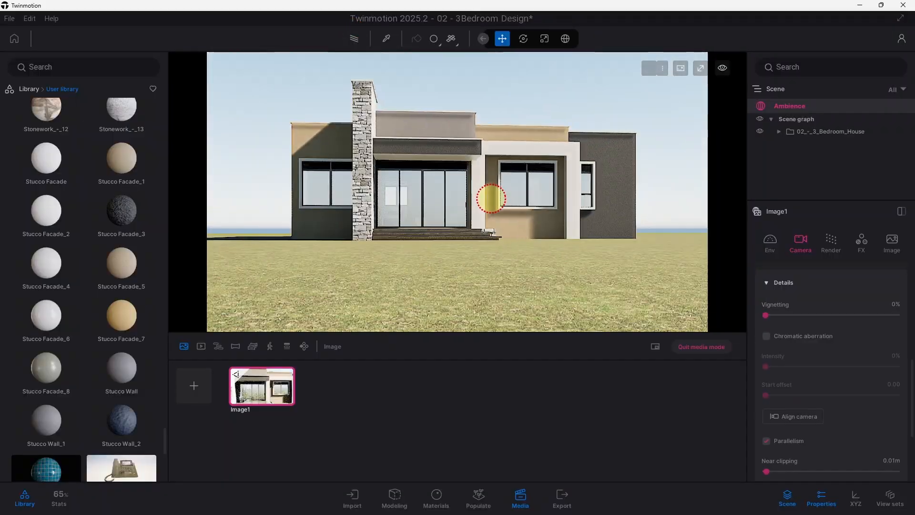
scroll(517, 228, "down", 1)
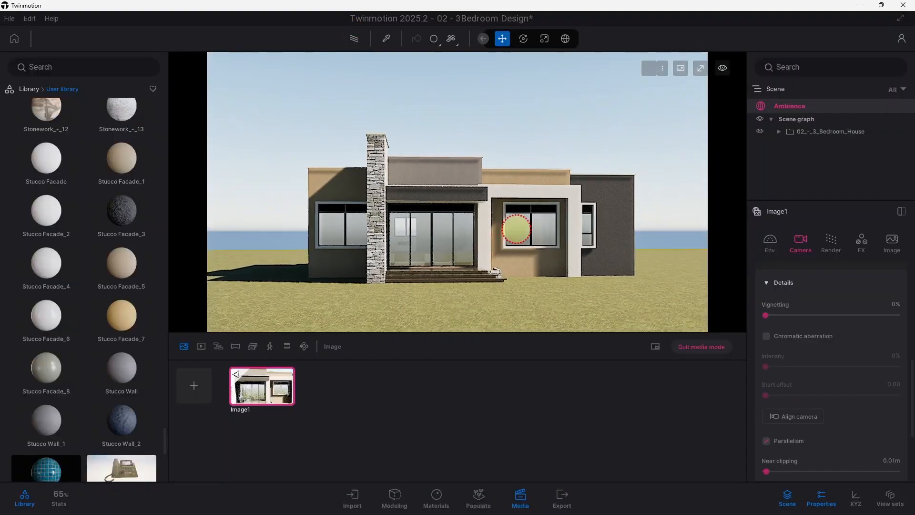
Step: Switch to Chrome to study the camera framing of the modern house reference photo, and return to Twinmotion
mouse_move(427, 504)
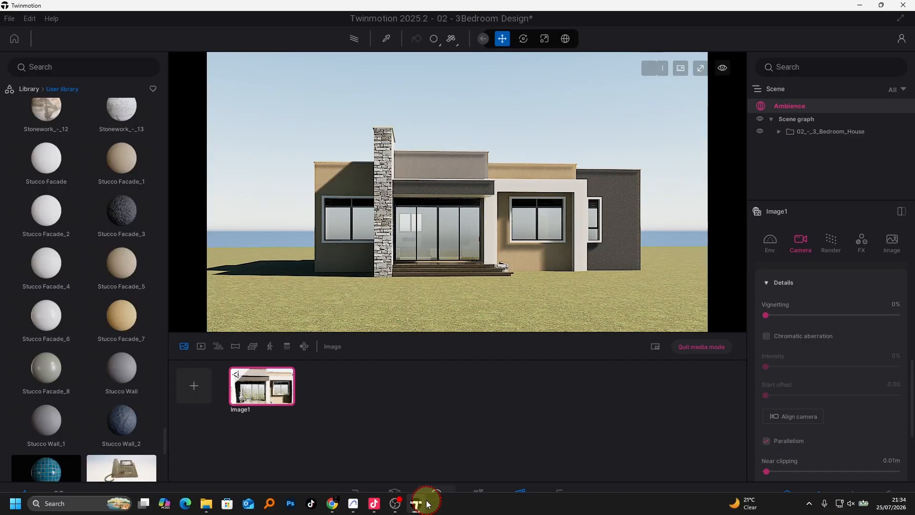
left_click(333, 503)
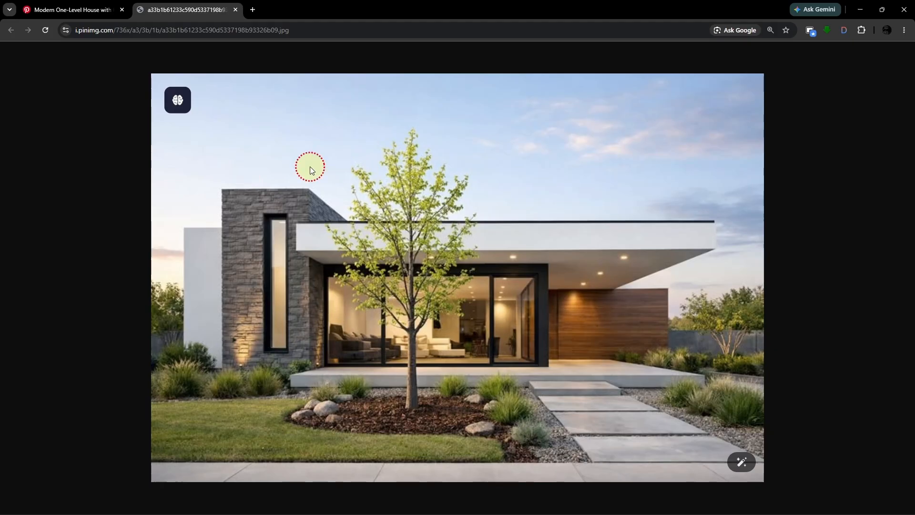
mouse_move(412, 505)
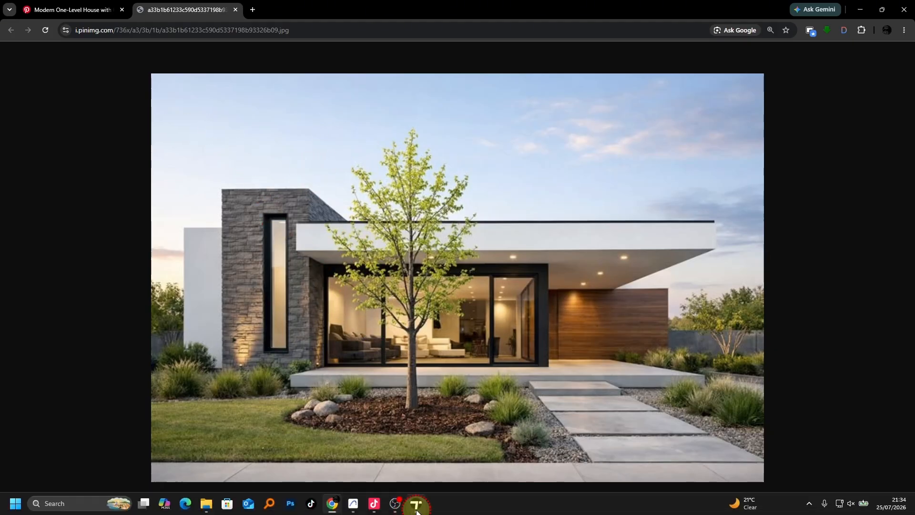
left_click(431, 437)
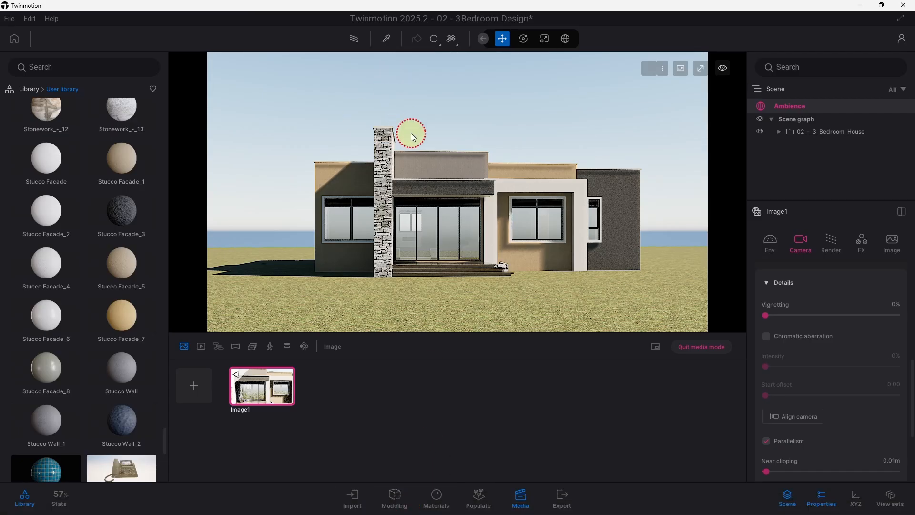
Step: Frame the front facade closer at a slight angle, refresh Image1 with this view, and close the media dock
middle_click_drag(424, 175, 428, 146)
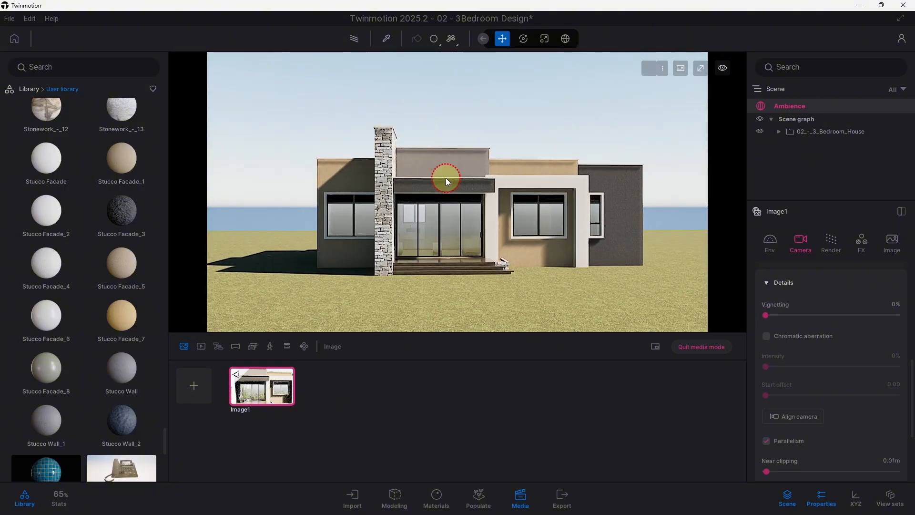
scroll(443, 197, "up", 3)
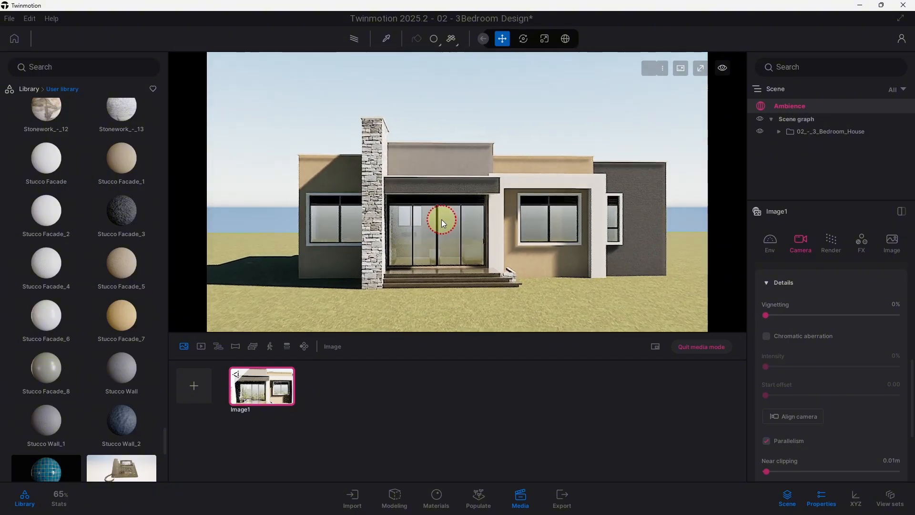
middle_click_drag(441, 220, 411, 247)
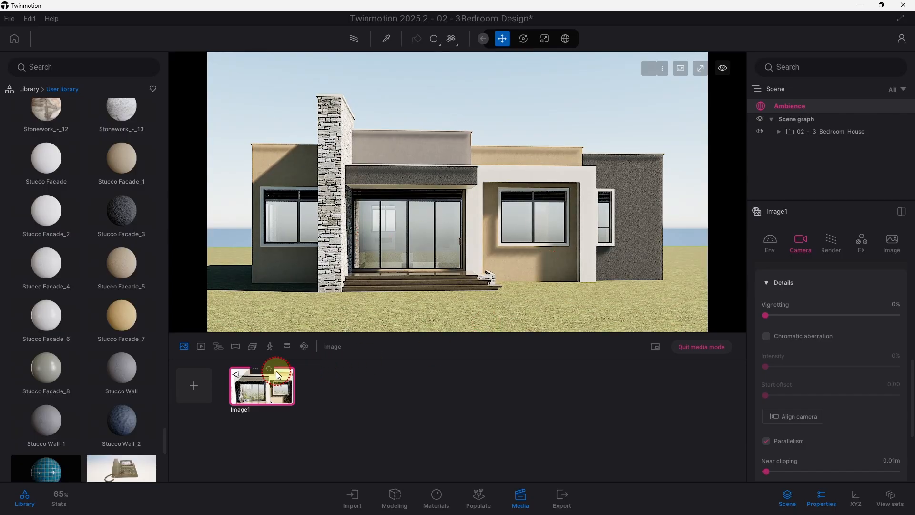
left_click(270, 368)
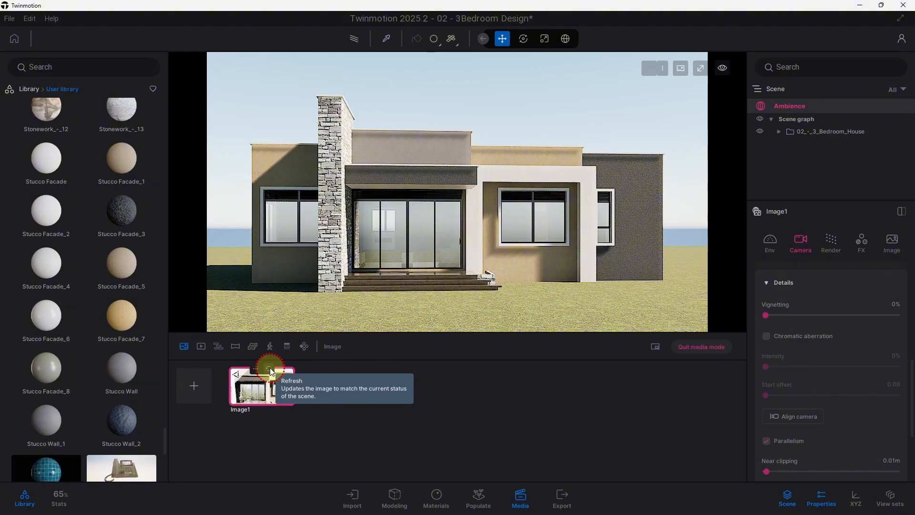
left_click(270, 368)
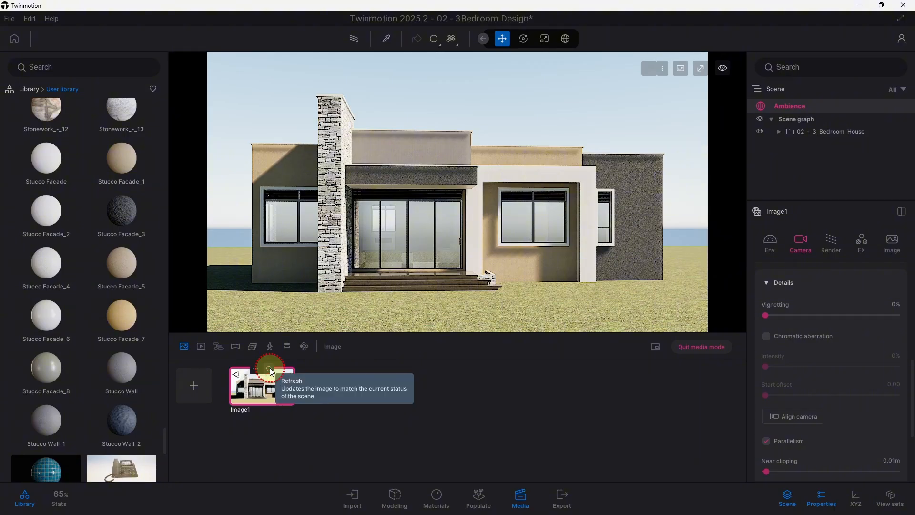
left_click(528, 493)
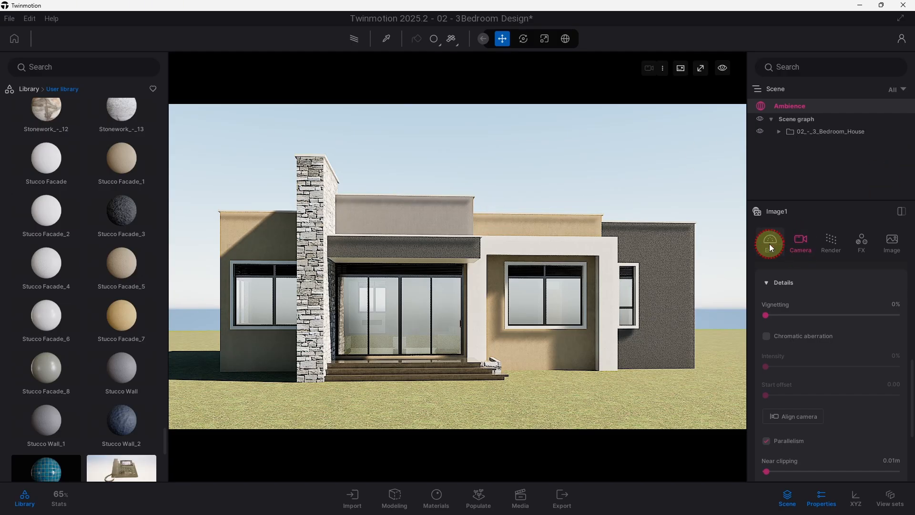
Step: Check the facade's composition with the Grid composition overlay, and set the overlay back to None
scroll(842, 382, "down", 5)
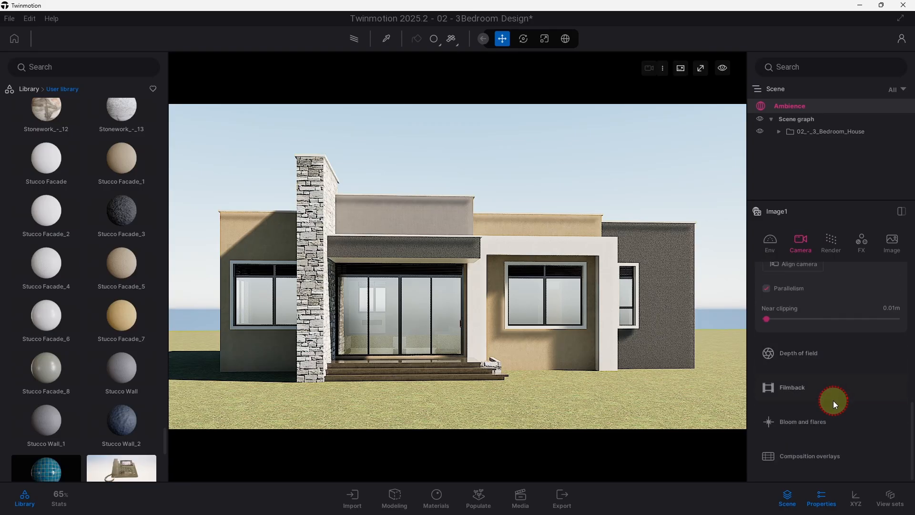
left_click(856, 459)
scroll(851, 459, "down", 2)
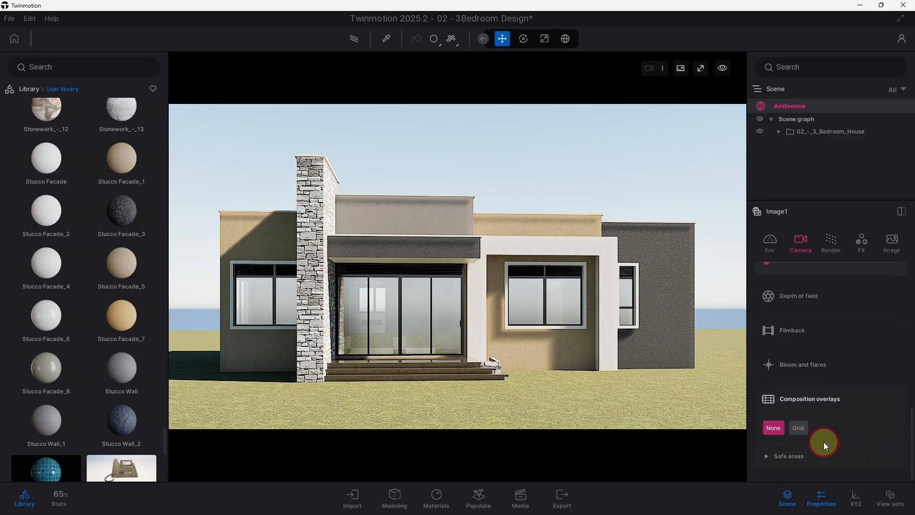
left_click(800, 428)
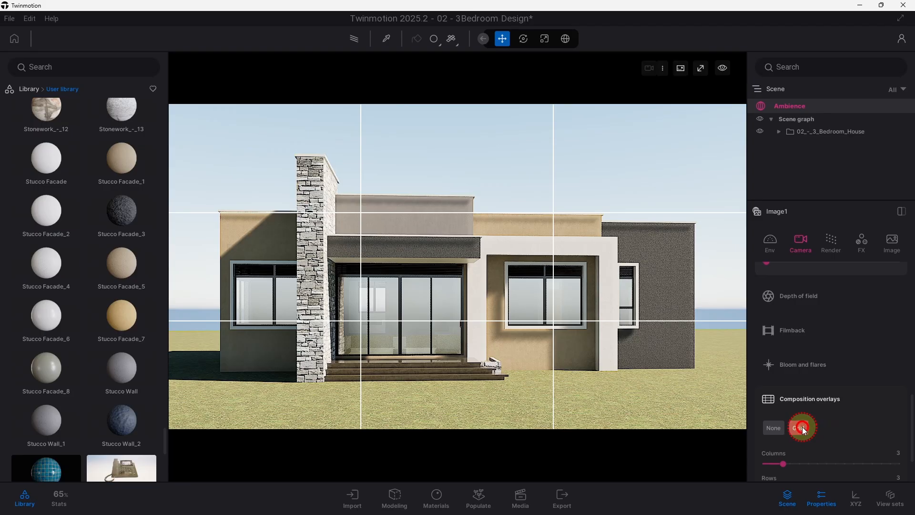
left_click(778, 431)
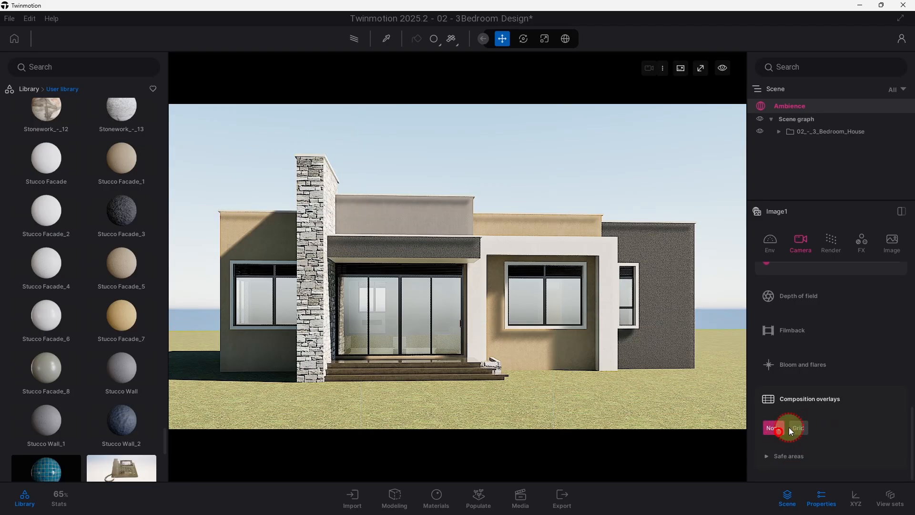
scroll(791, 263, "up", 5)
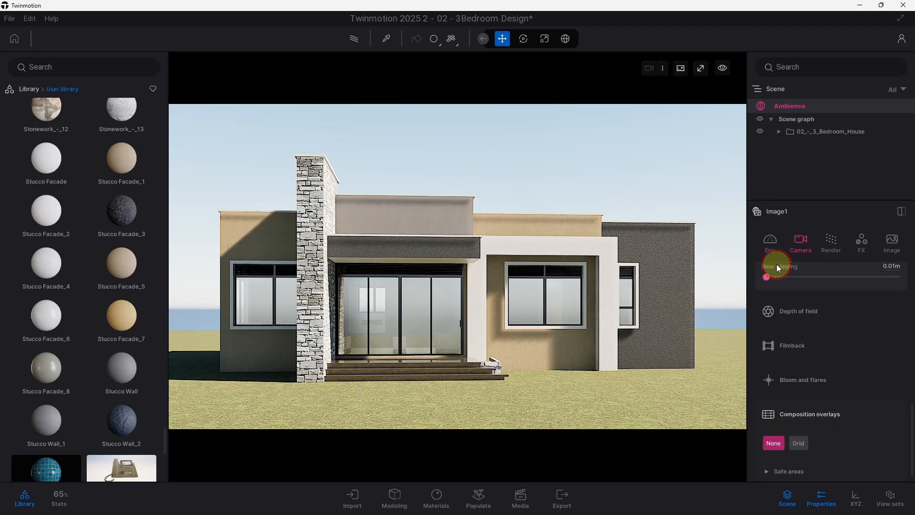
Step: Turn the Path tracer back on and switch the image's environment from Dynamic sky to an HDRI in Backdrop mode
left_click(357, 41)
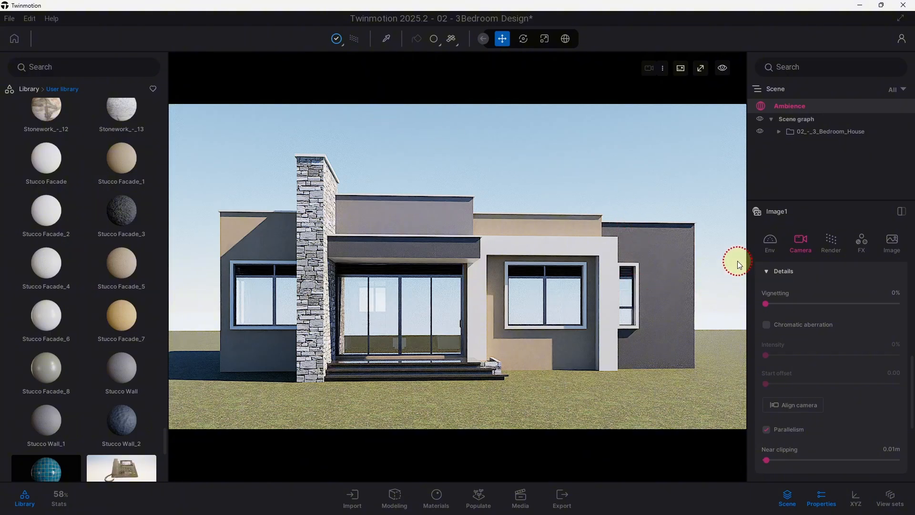
left_click(770, 241)
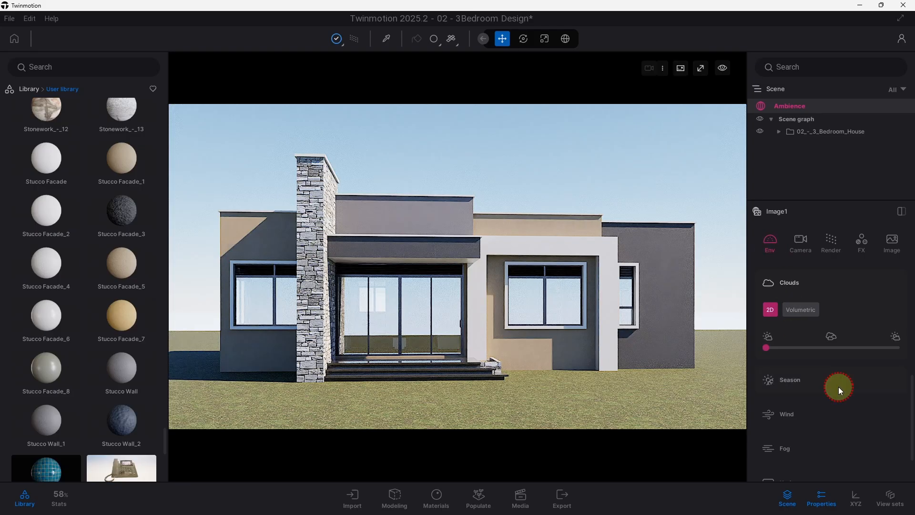
scroll(837, 384, "up", 5)
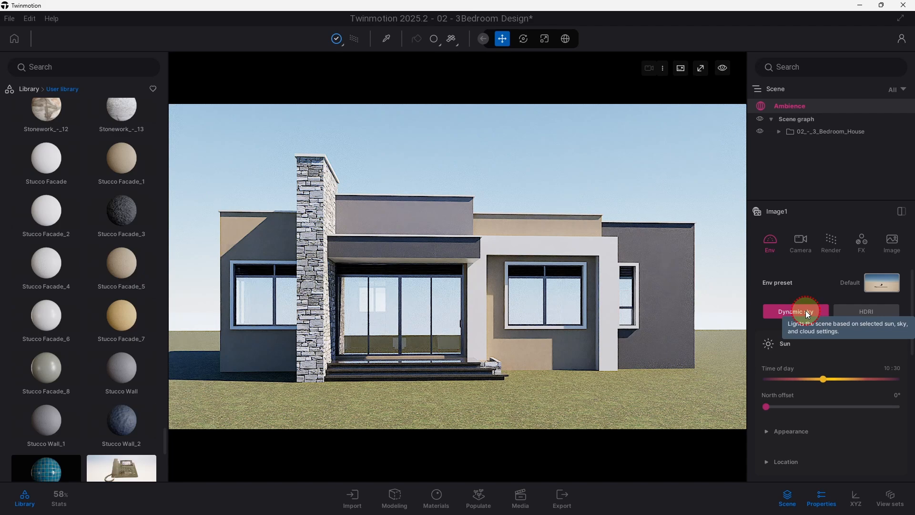
left_click(858, 311)
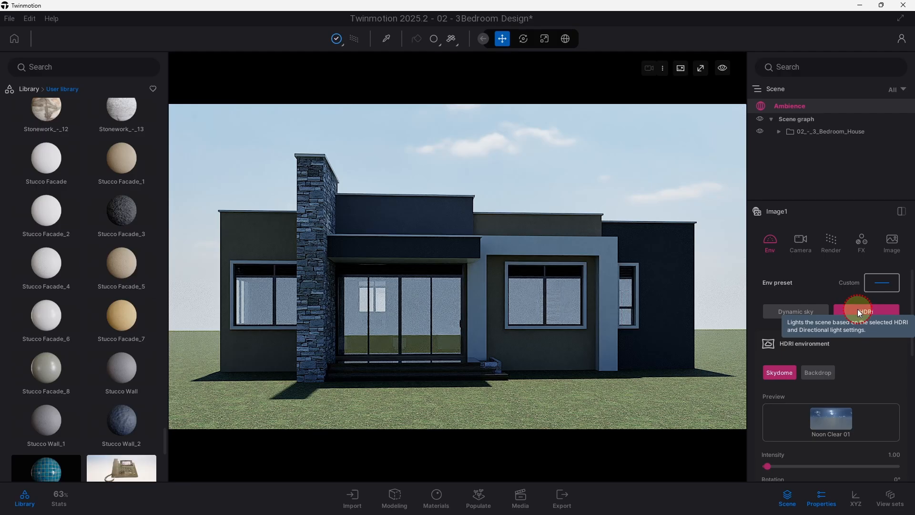
left_click(818, 372)
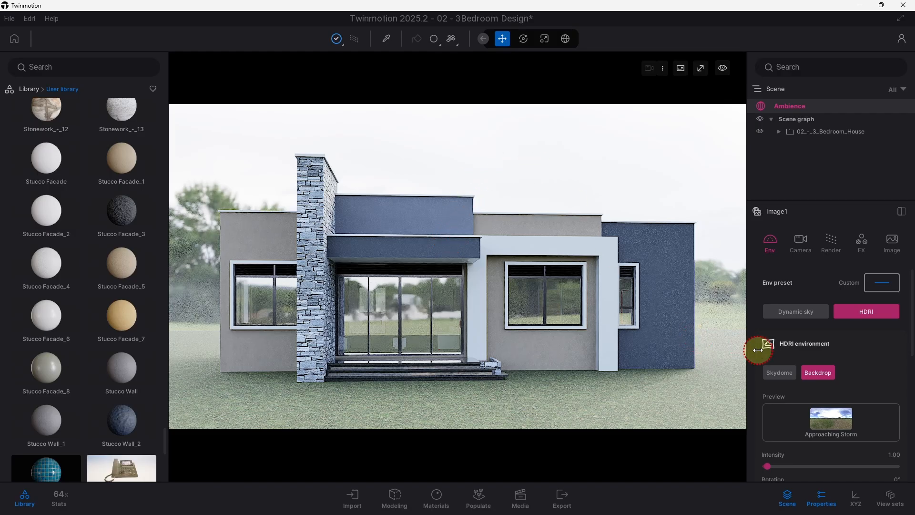
scroll(829, 367, "down", 2)
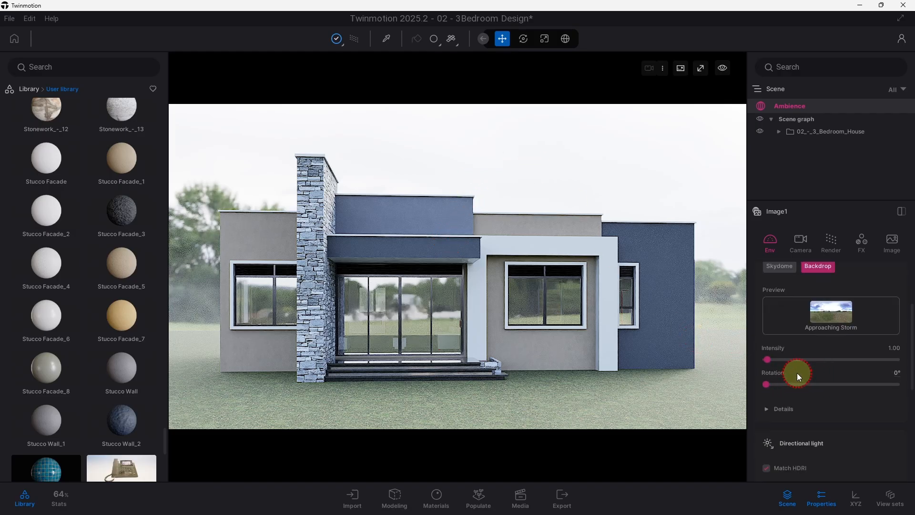
scroll(829, 313, "up", 1)
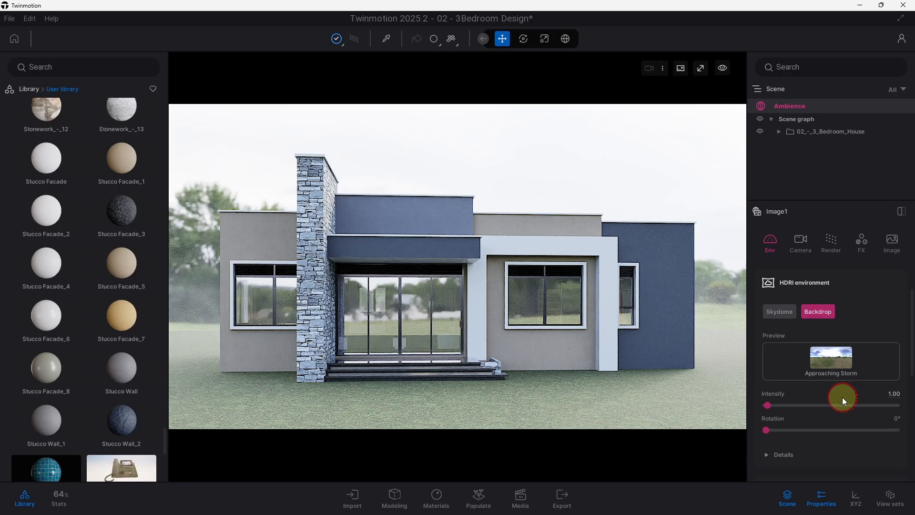
Step: Expand the HDRI details, reposition the backdrop from the current camera, and set its size to 1000 m
scroll(873, 418, "down", 2)
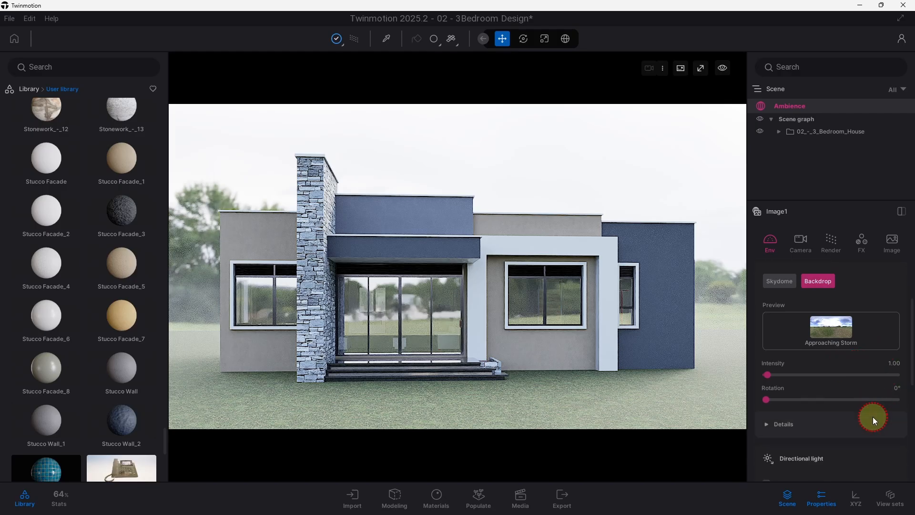
scroll(892, 398, "up", 1)
scroll(882, 404, "down", 1)
left_click(838, 422)
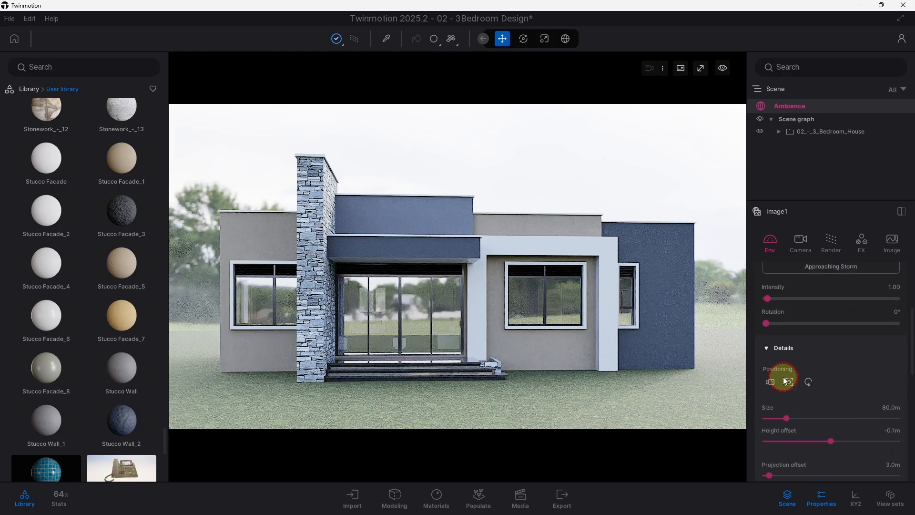
left_click(772, 382)
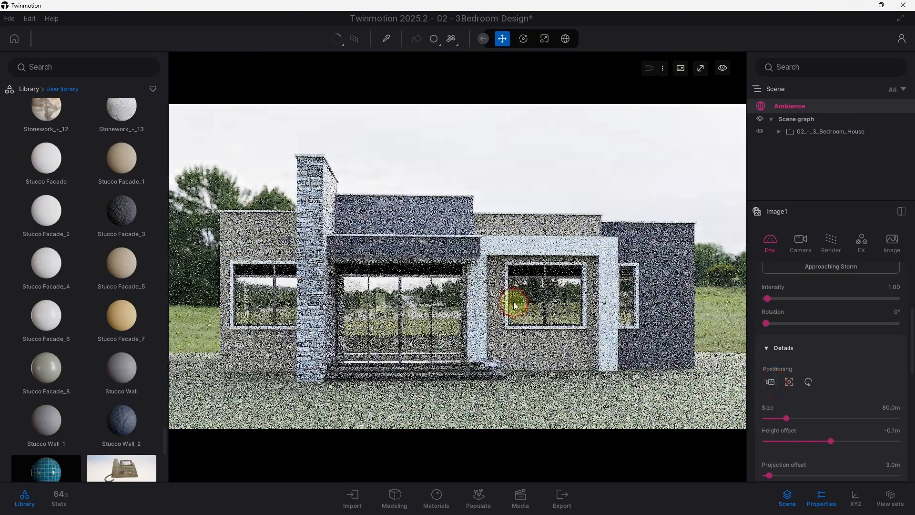
left_click(514, 305)
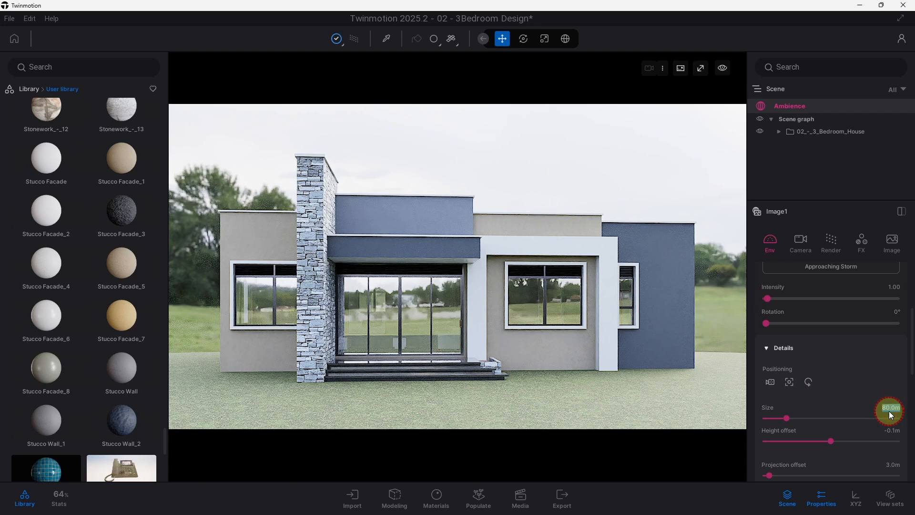
type("000")
key("Return")
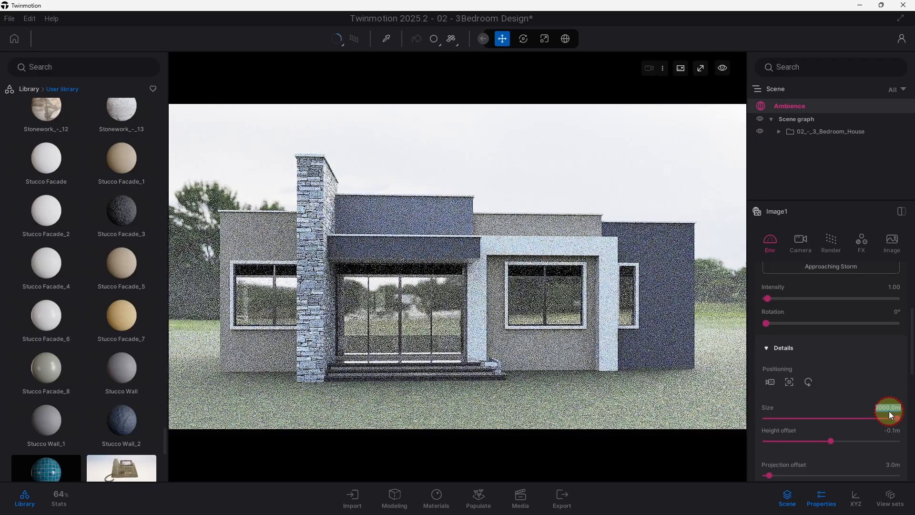
Step: Review the remaining HDRI settings, from height offset down to the directional light
scroll(888, 410, "down", 2)
left_click(892, 385)
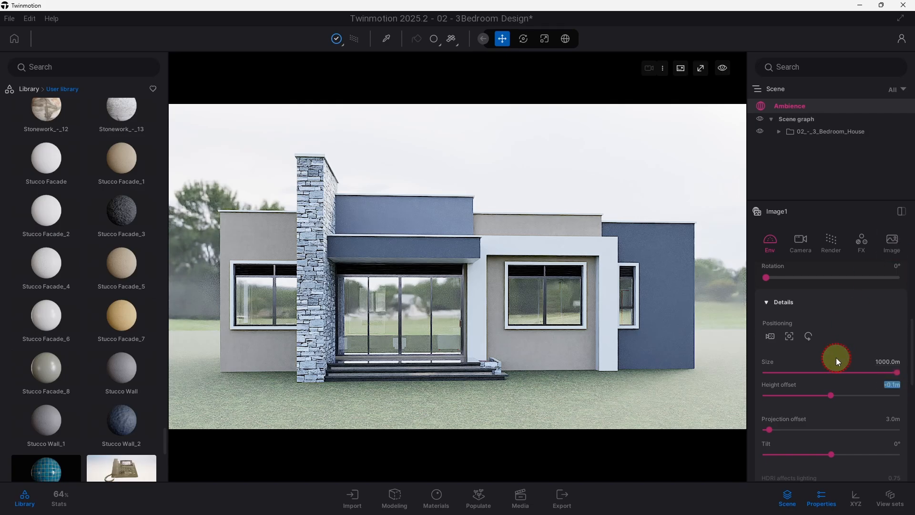
scroll(835, 357, "down", 4)
scroll(836, 358, "down", 3)
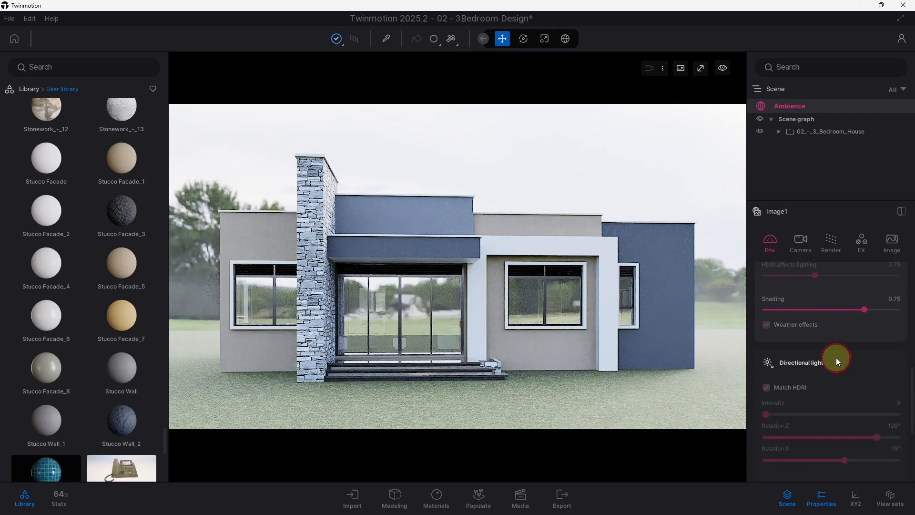
scroll(810, 377, "up", 6)
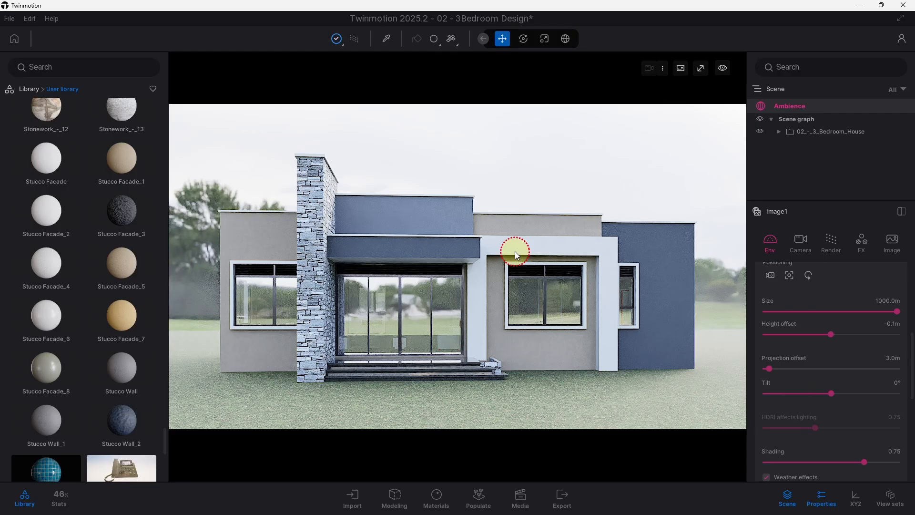
Step: Switch to Chrome to study the sky and lighting of the modern house reference photo, and return to Twinmotion
mouse_move(331, 504)
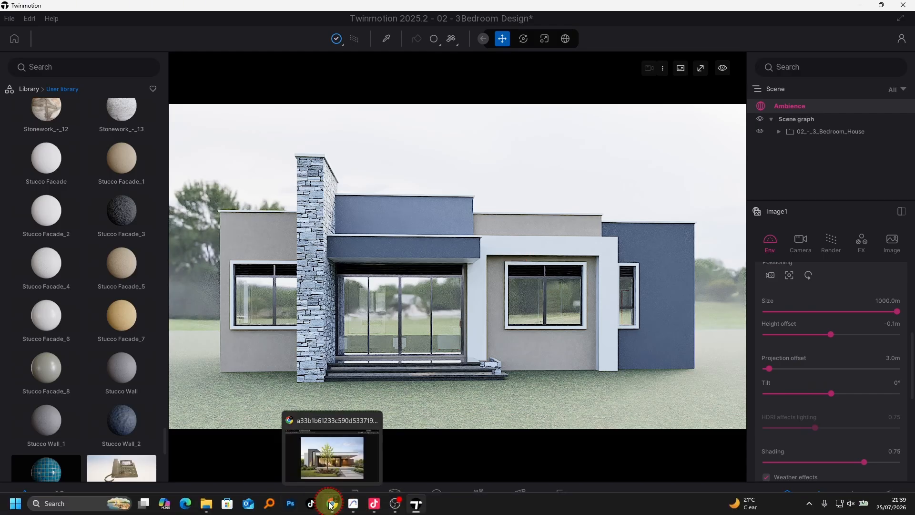
left_click(331, 505)
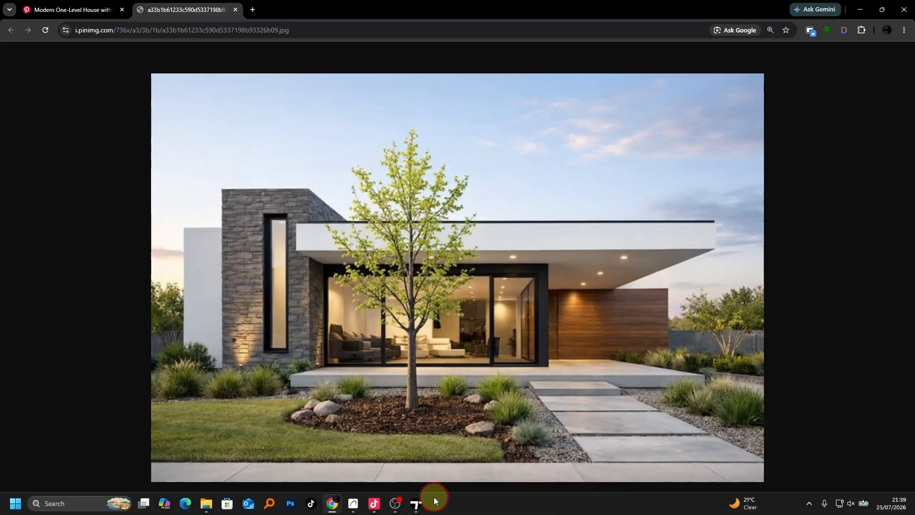
left_click(416, 503)
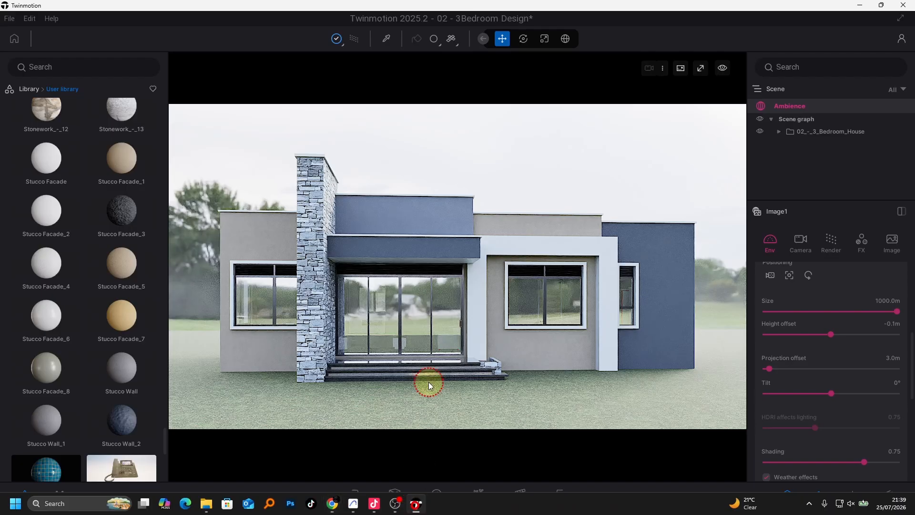
Step: Apply the LowSun Cloudy 21 HDRI from the library's Low sun Cloudy skies to the scene
left_click(31, 89)
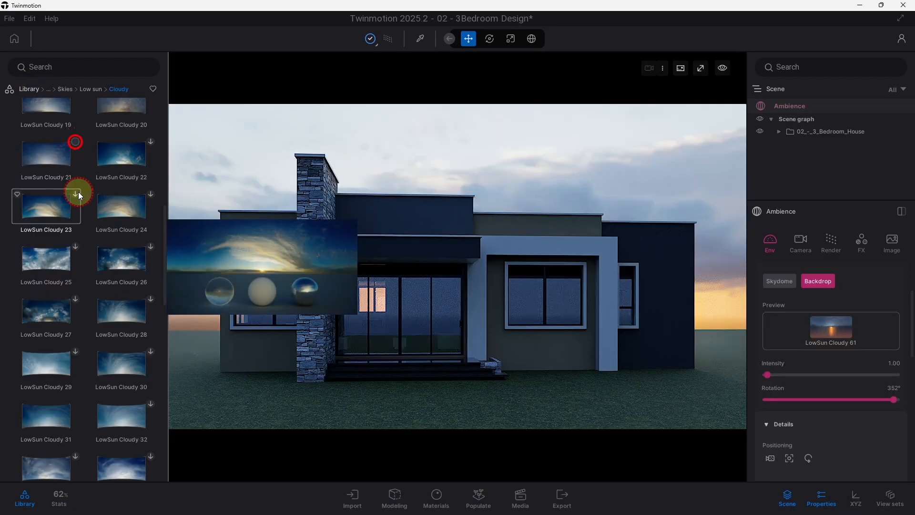
scroll(77, 200, "up", 1)
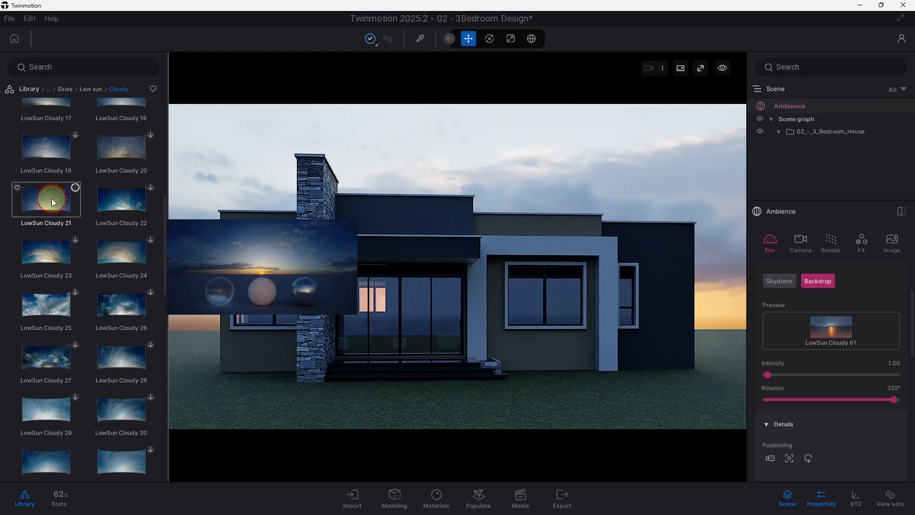
left_click_drag(51, 199, 386, 142)
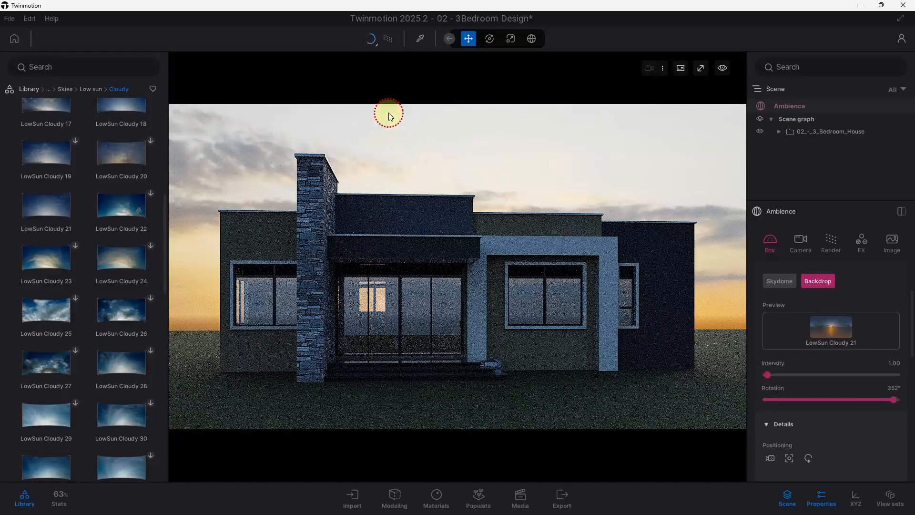
Step: Rotate the HDRI sky to 347° with the Path tracer off, and turn the Path tracer back on
left_click(389, 41)
double_click(767, 369)
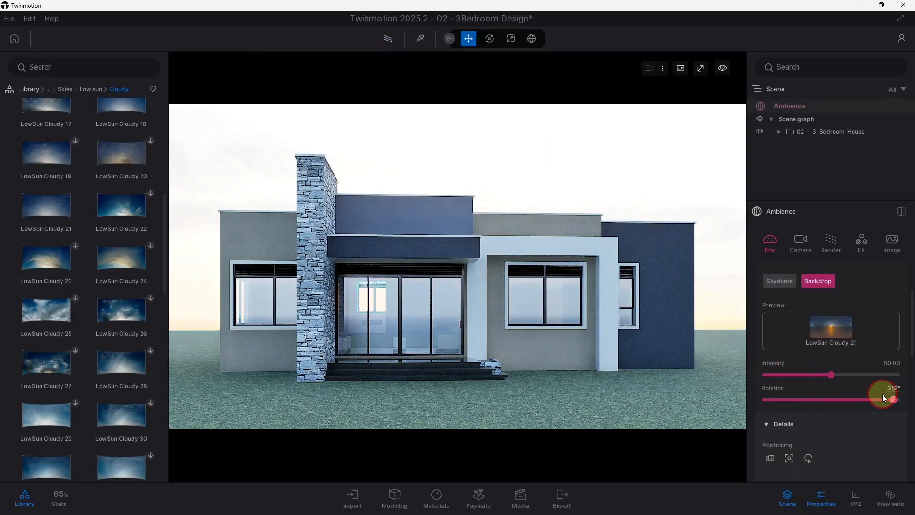
mouse_move(892, 398)
left_mouse_down()
mouse_move(829, 403)
mouse_move(911, 406)
mouse_move(892, 406)
left_mouse_up()
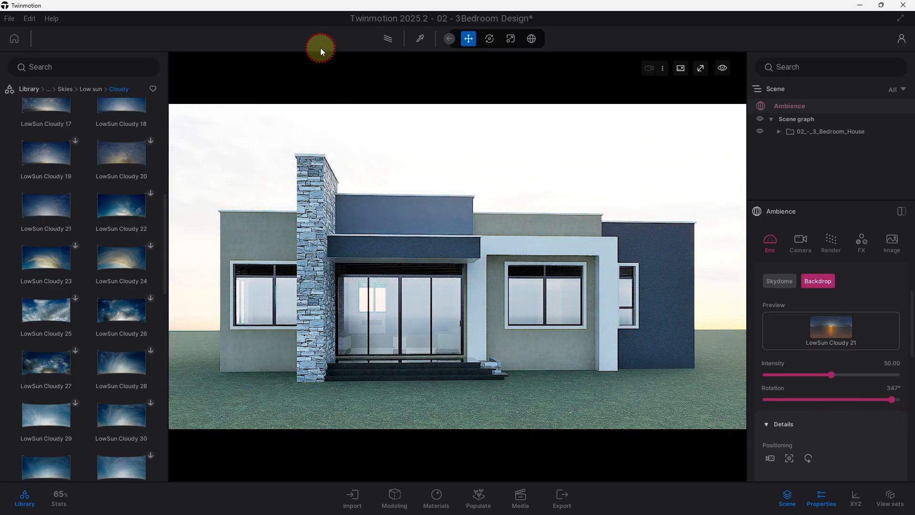
left_click(387, 41)
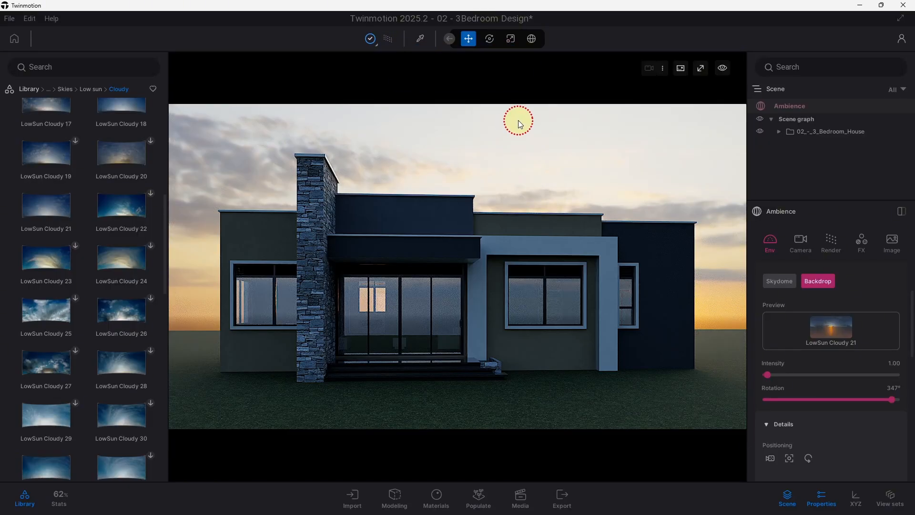
Step: Leave the camera's auto-exposure off and bring the exposure to 8.98
scroll(842, 352, "up", 2)
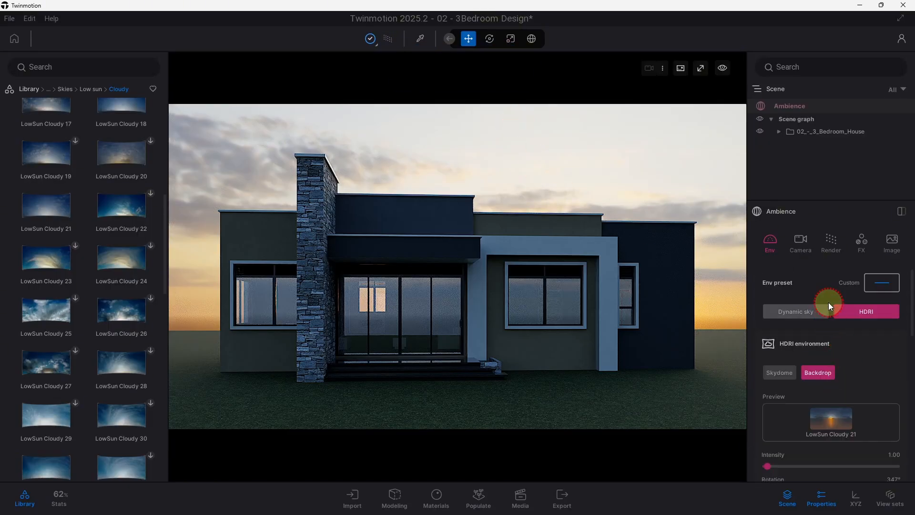
left_click(799, 234)
left_click(793, 311)
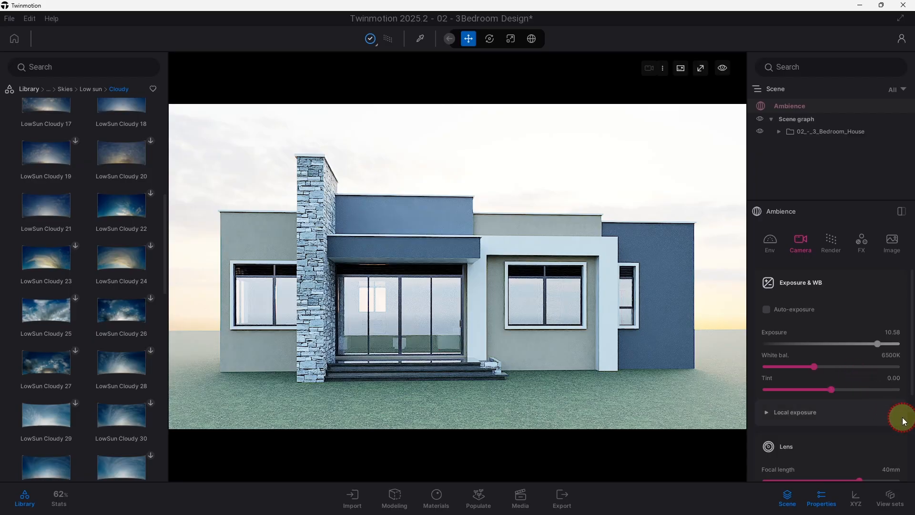
left_click_drag(877, 343, 870, 347)
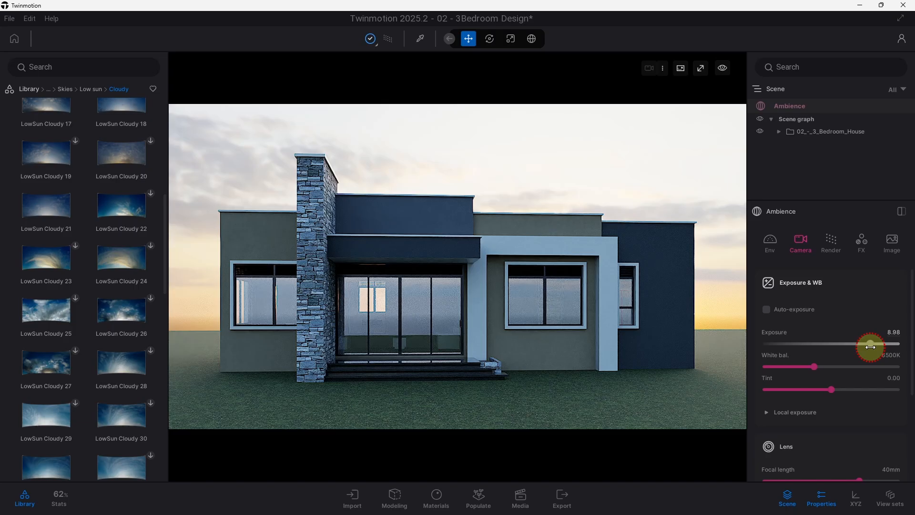
left_click_drag(870, 346, 870, 346)
Step: Try camera exposures of 6.5 and 7.5 on the front facade
left_click(893, 332)
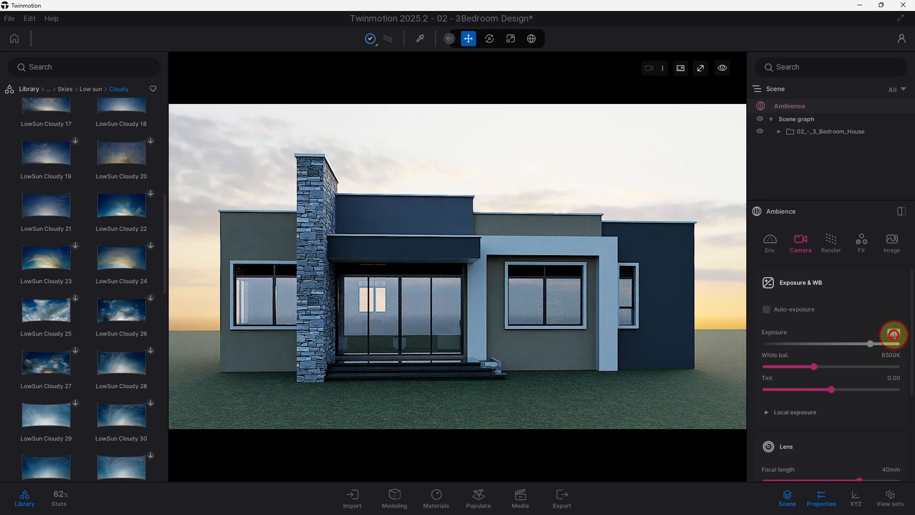
type("6.5")
key("Return")
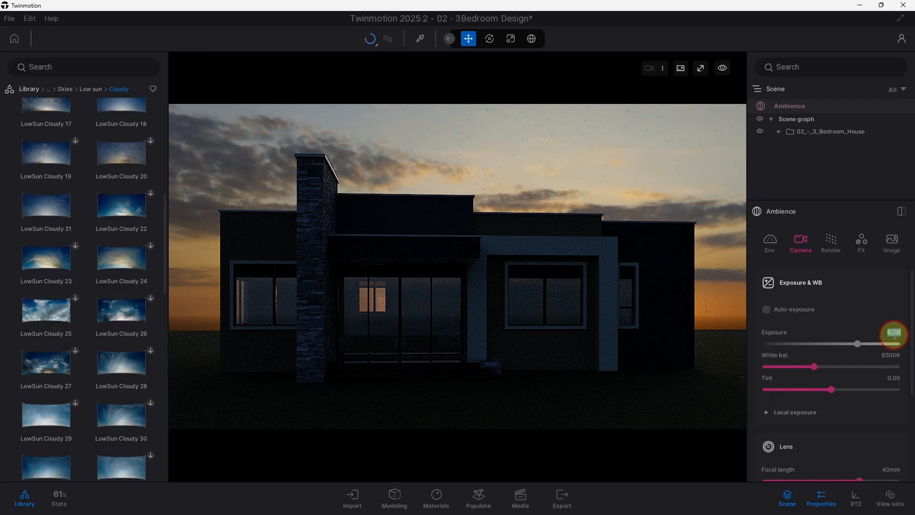
type("7.5")
key("Return")
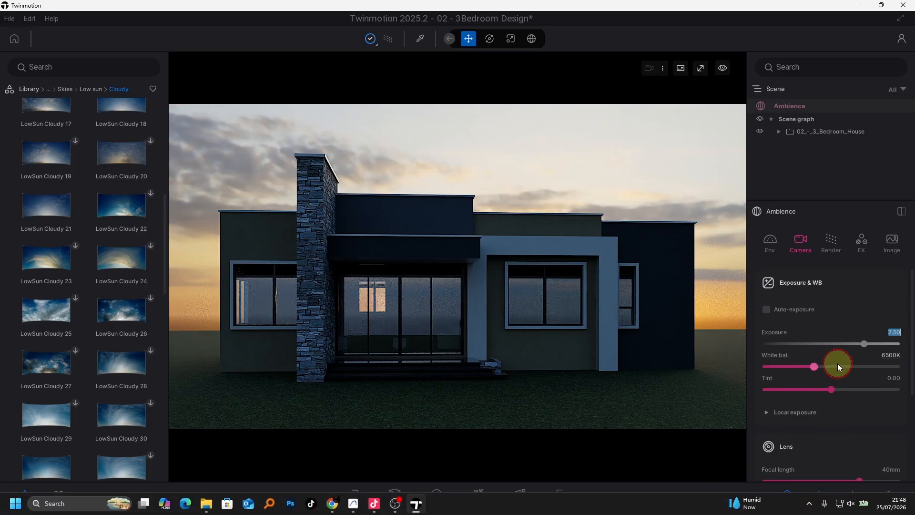
Step: Raise the camera exposure to 9.10
left_click_drag(864, 344, 870, 343)
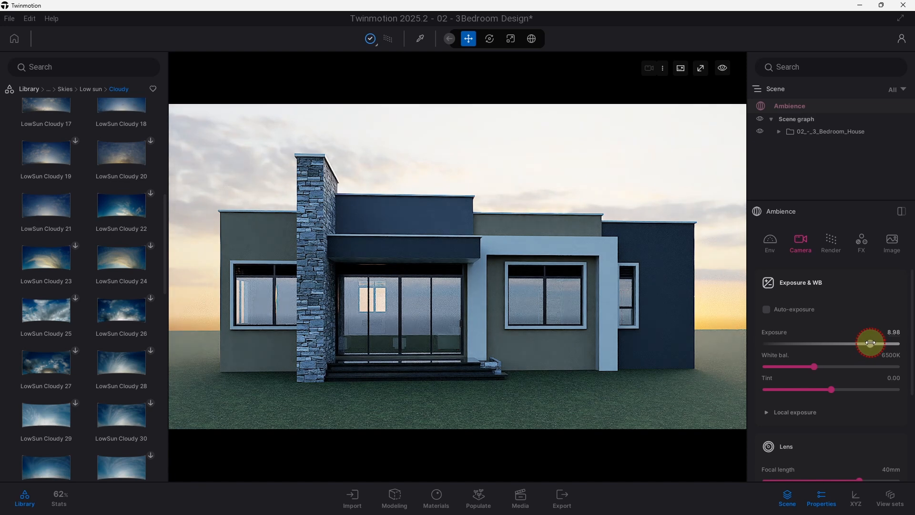
left_click(893, 331)
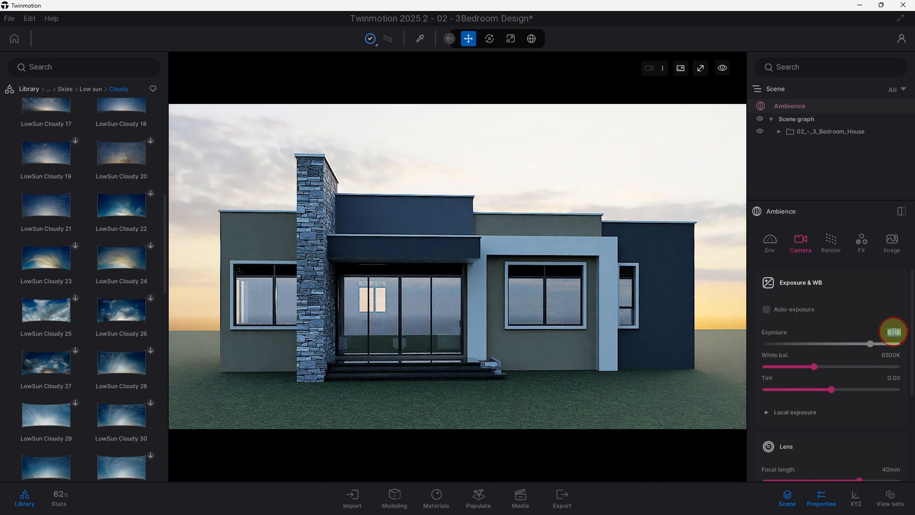
type("9.10")
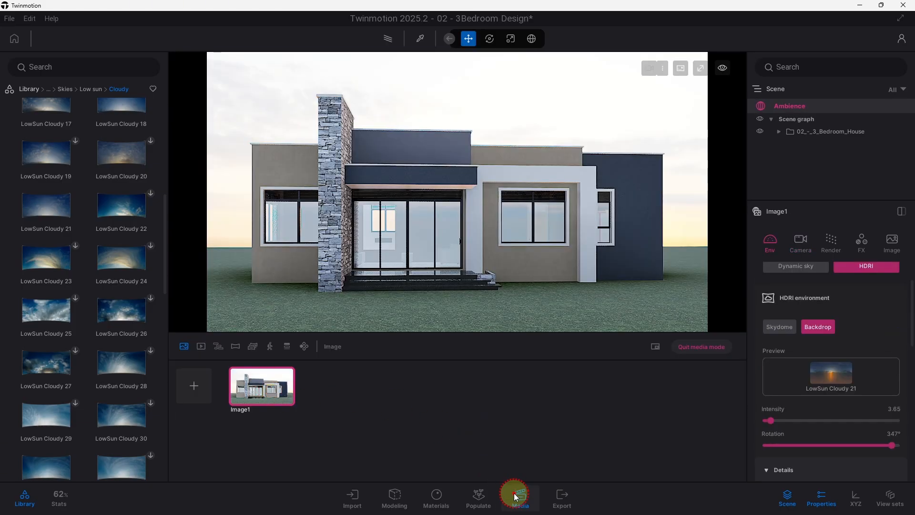
Step: Close the media dock with the Path tracer back on for Image1, and switch to Chrome for the reference photo
left_click(515, 494)
left_click(391, 39)
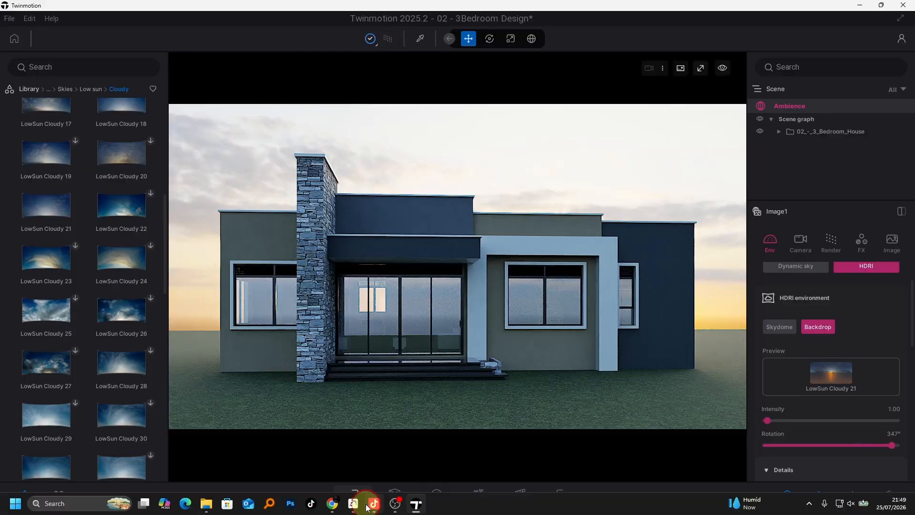
left_click(333, 502)
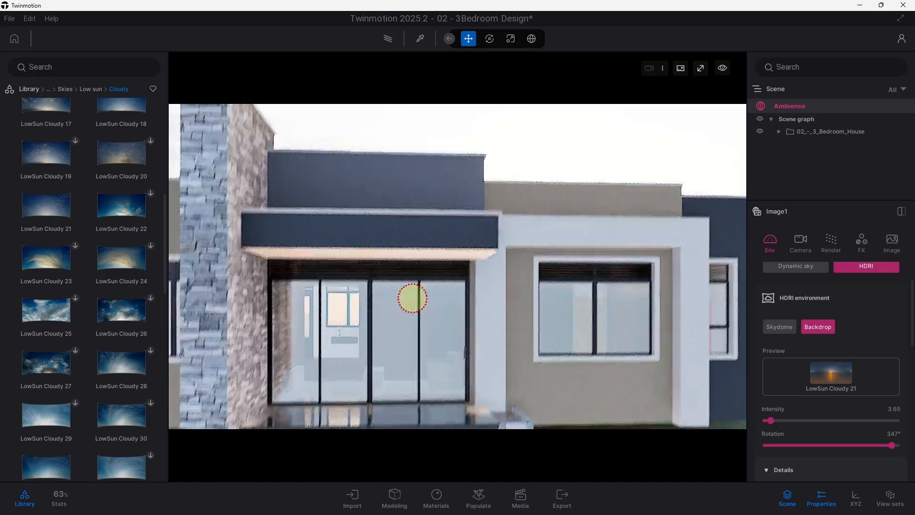
Step: Place the Residential C 01 parallax window from the library across the entrance glazing of the front facade
right_click_drag(412, 298, 384, 301)
scroll(385, 301, "up", 3)
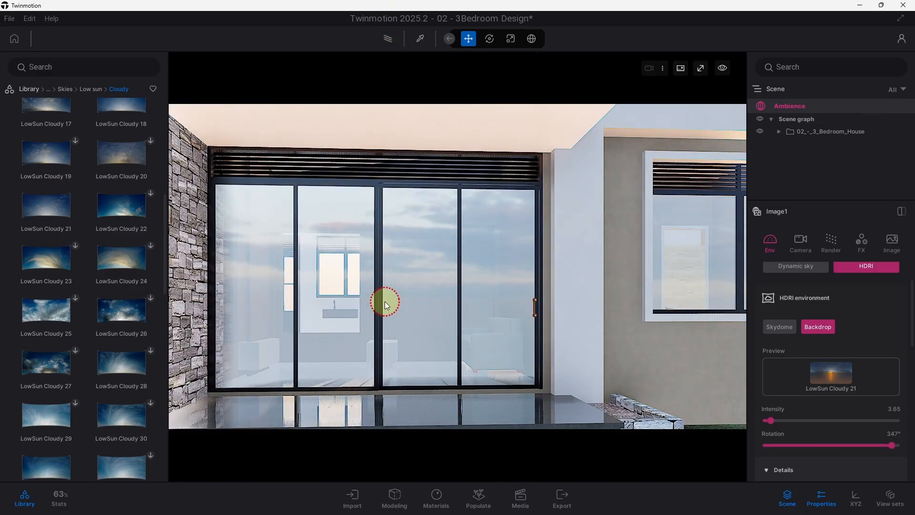
left_click(30, 90)
left_click(44, 177)
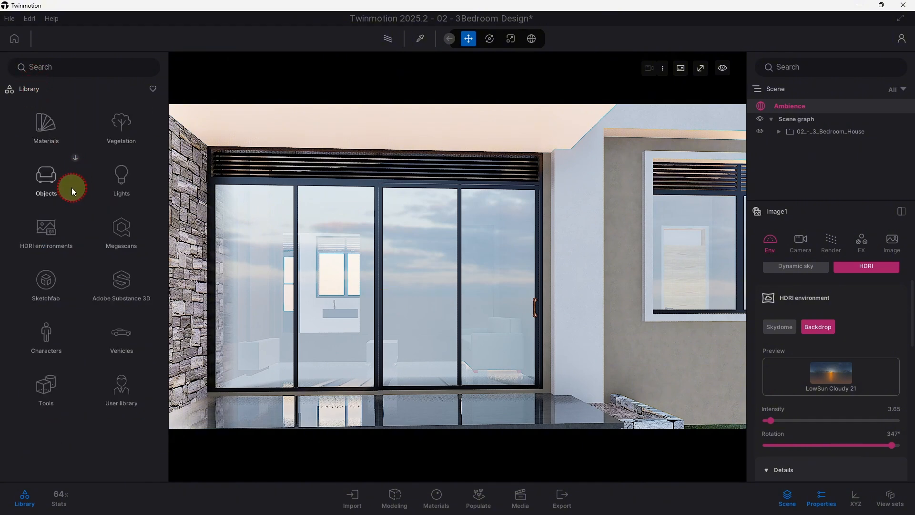
left_click(50, 170)
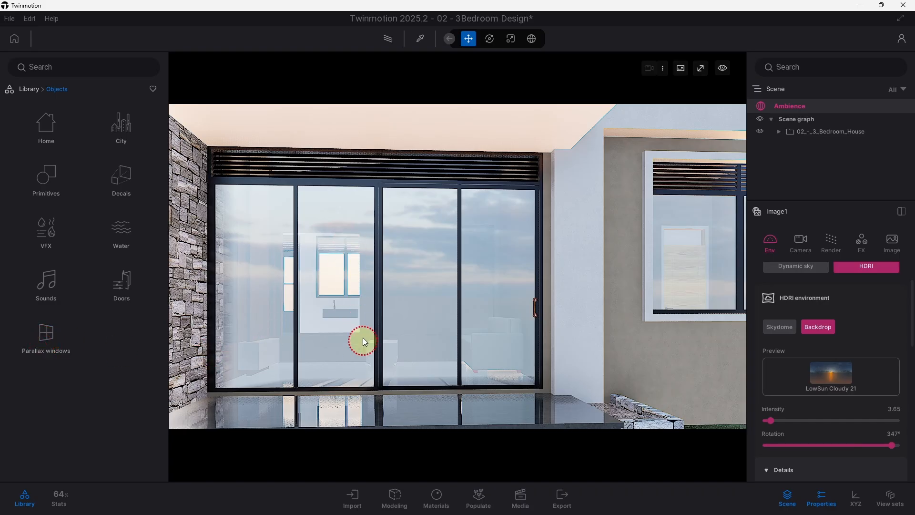
left_click(46, 331)
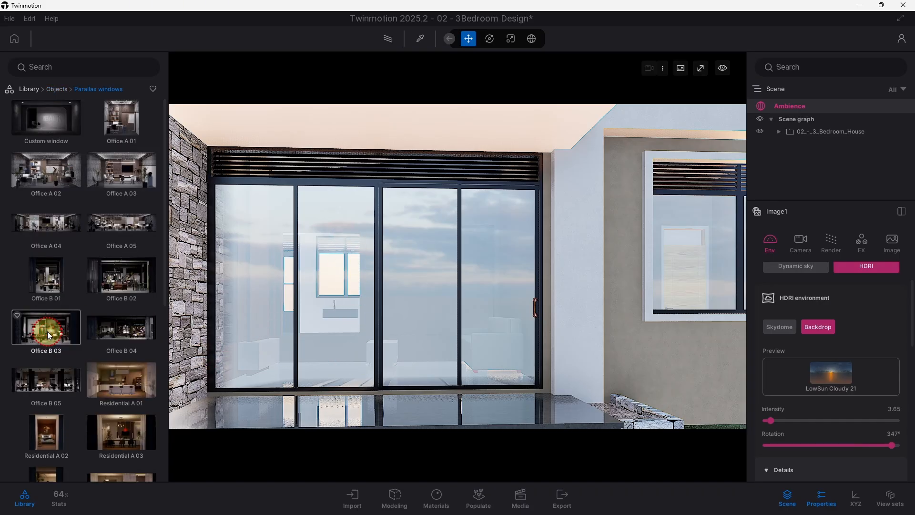
scroll(47, 330, "down", 1)
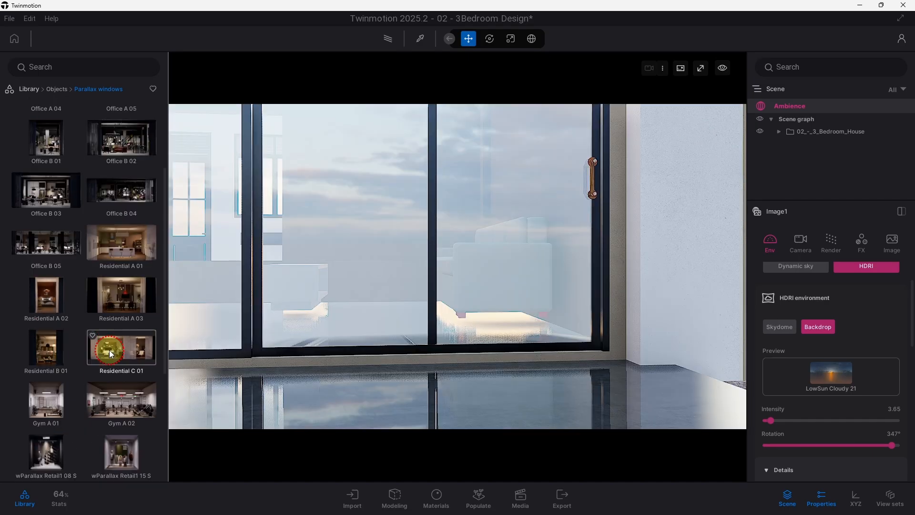
scroll(86, 367, "up", 1)
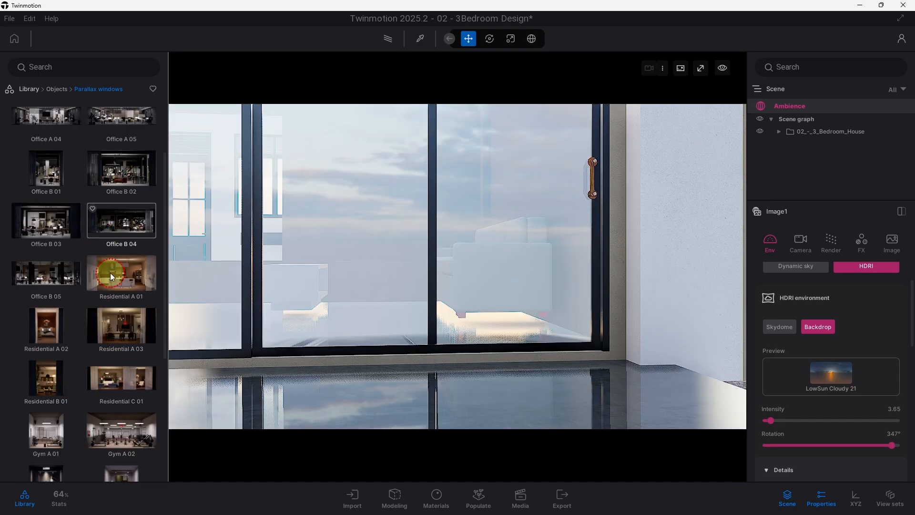
scroll(112, 425, "down", 1)
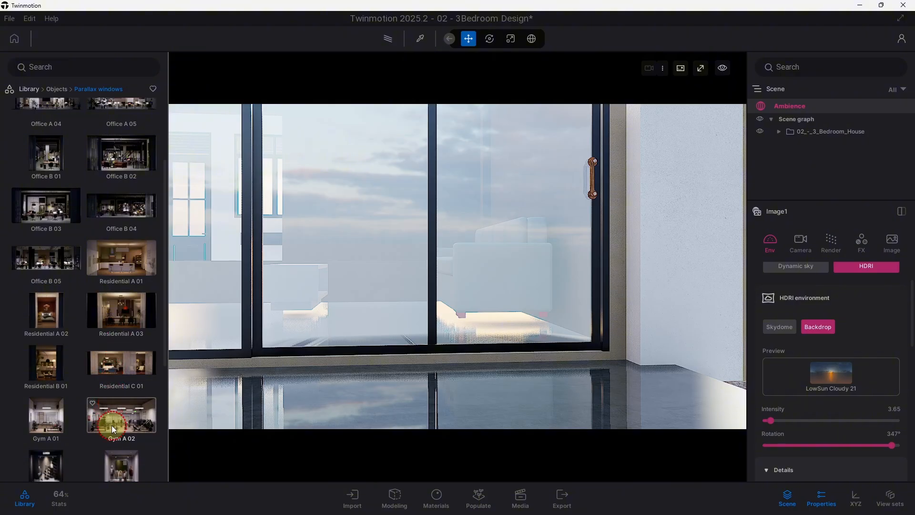
left_click_drag(116, 363, 524, 343)
Step: Move the Residential C 01 parallax window inward by about 0.98 so it sits behind the front glazing
left_click(490, 39)
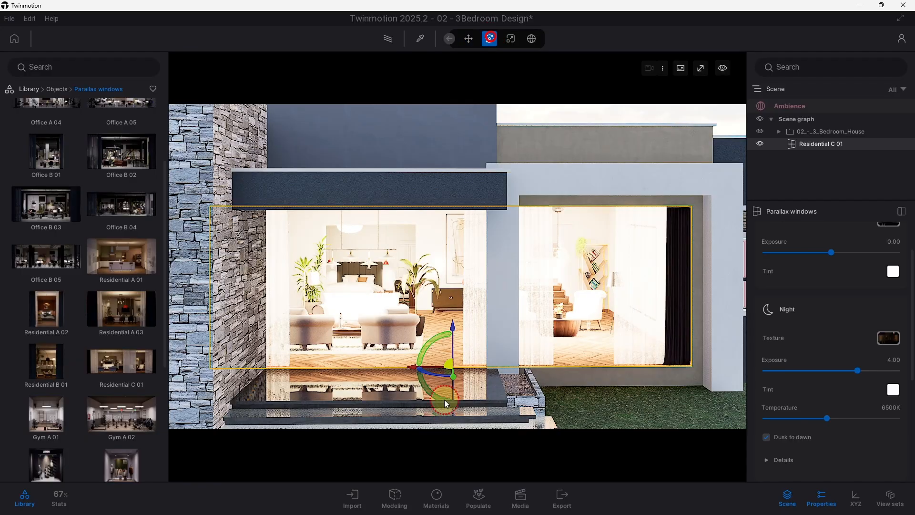
left_click(458, 389)
left_click_drag(453, 376, 448, 369)
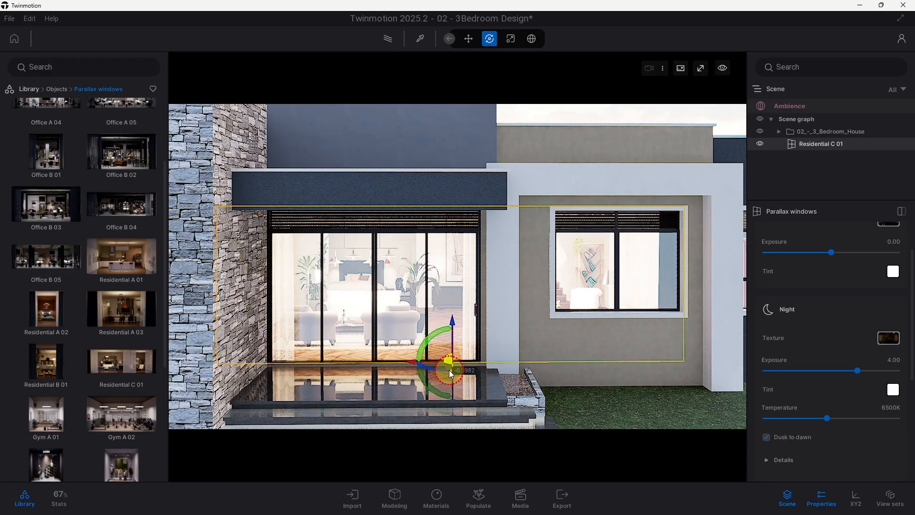
scroll(485, 345, "down", 3)
middle_click_drag(485, 344, 480, 329)
Step: Return to the saved Image1 view and preview the facade with the Path tracer
left_click(524, 501)
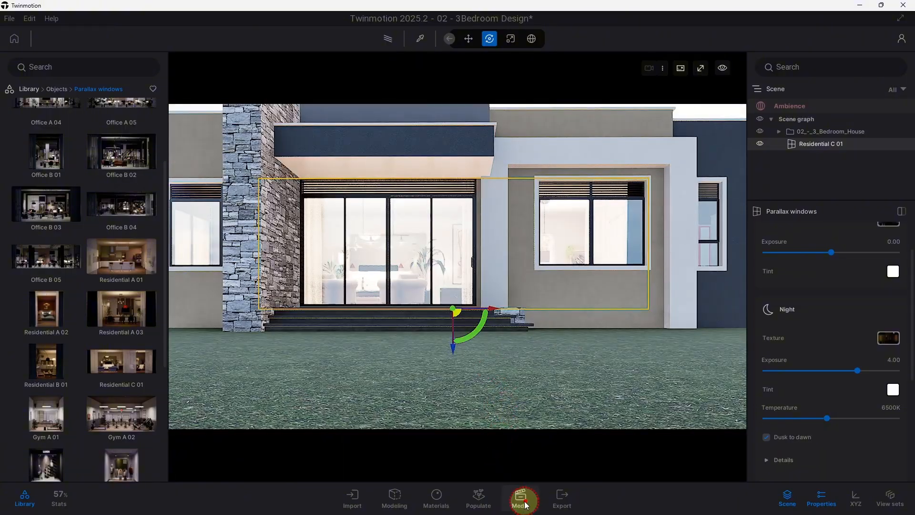
left_click(300, 391)
left_click(516, 496)
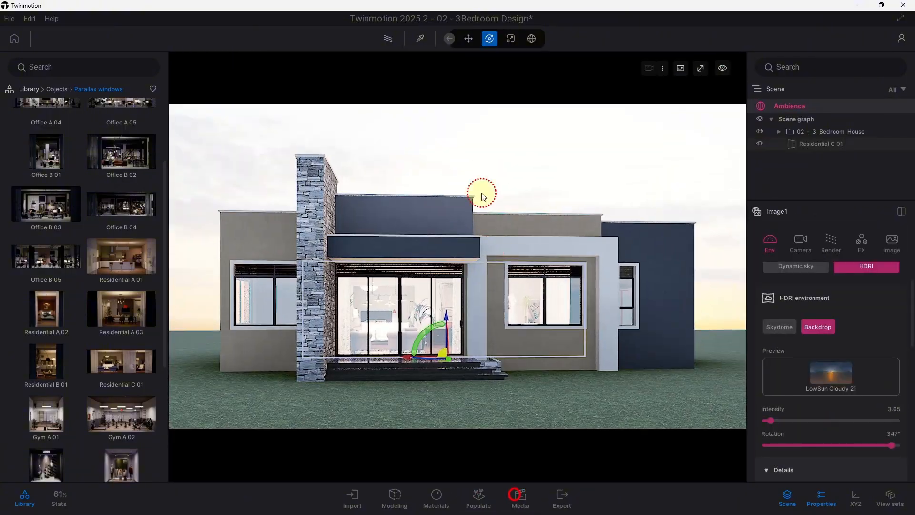
left_click(484, 107)
left_click(389, 41)
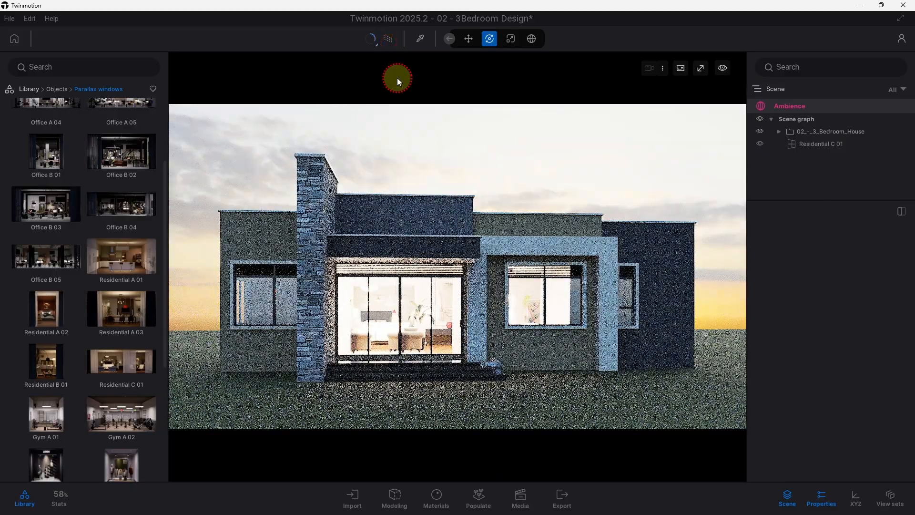
Step: Review the Day and Night settings of Residential C 01 and compare with the reference photo in Chrome
left_click(820, 143)
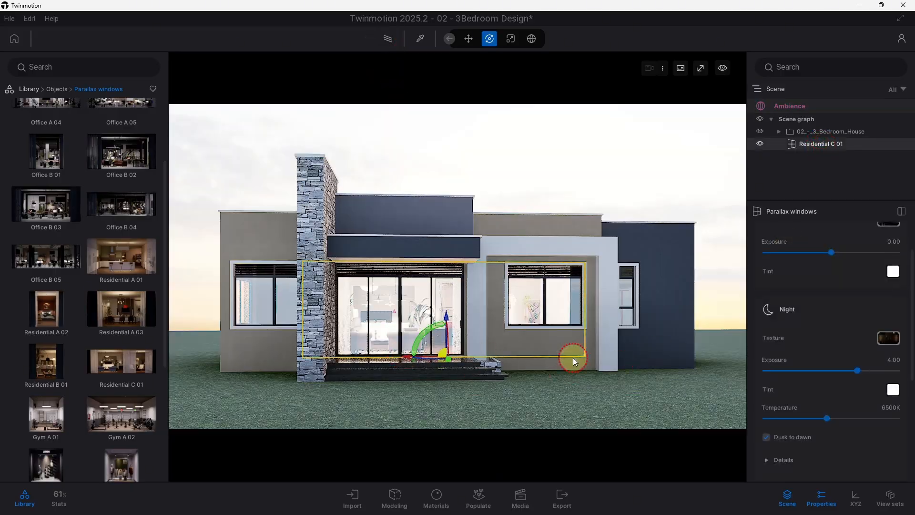
scroll(827, 422, "up", 3)
scroll(818, 419, "down", 4)
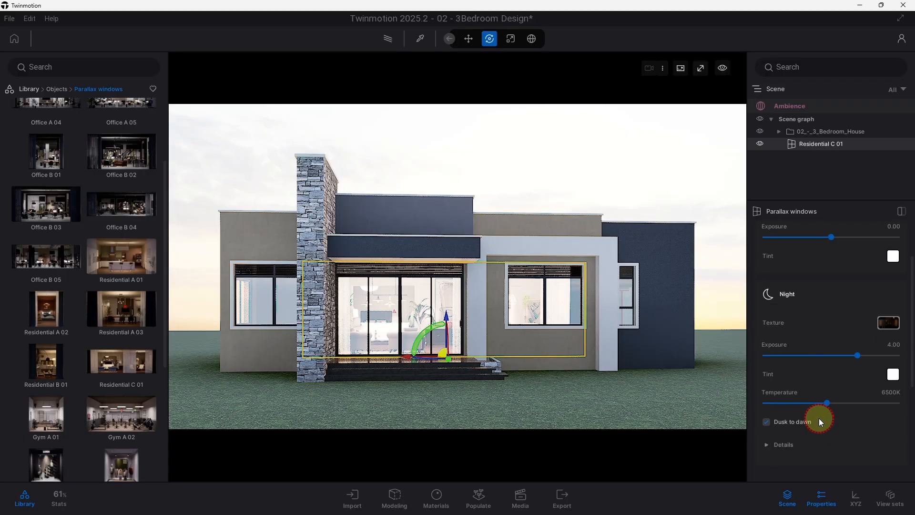
scroll(819, 414, "up", 4)
mouse_move(519, 496)
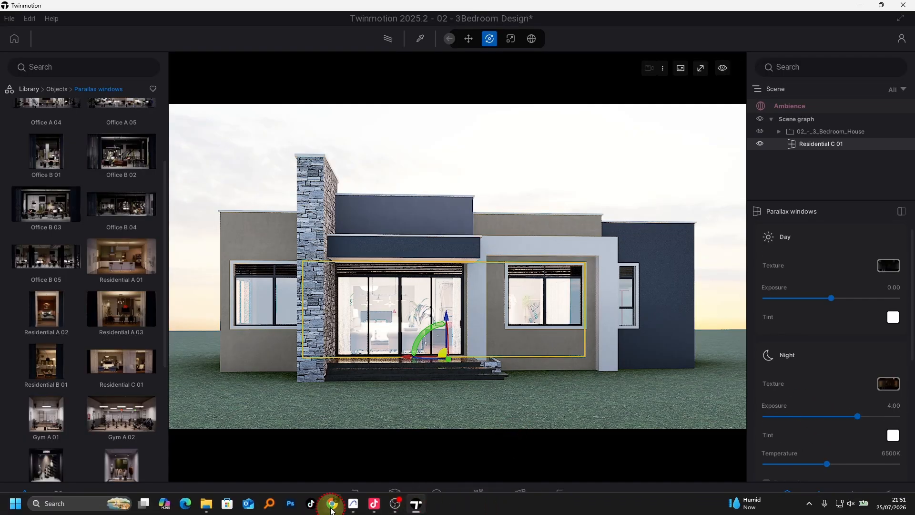
left_click(332, 504)
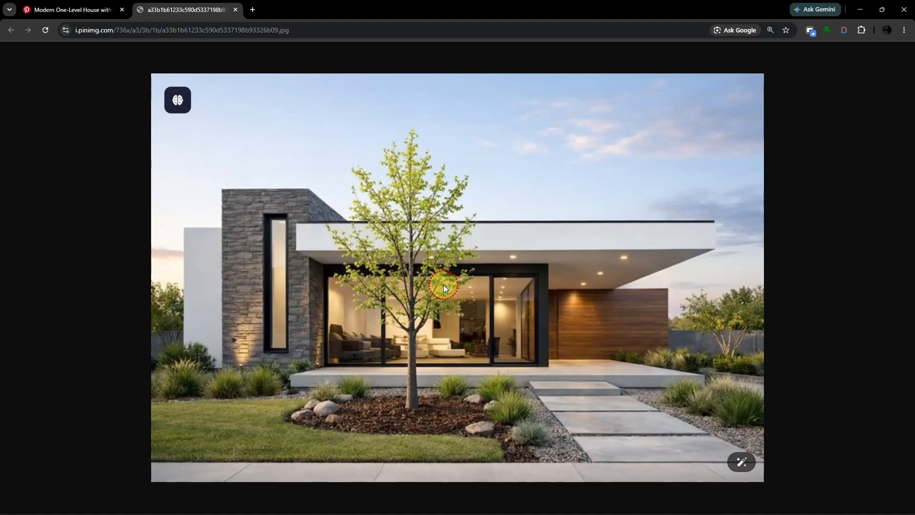
left_click(860, 10)
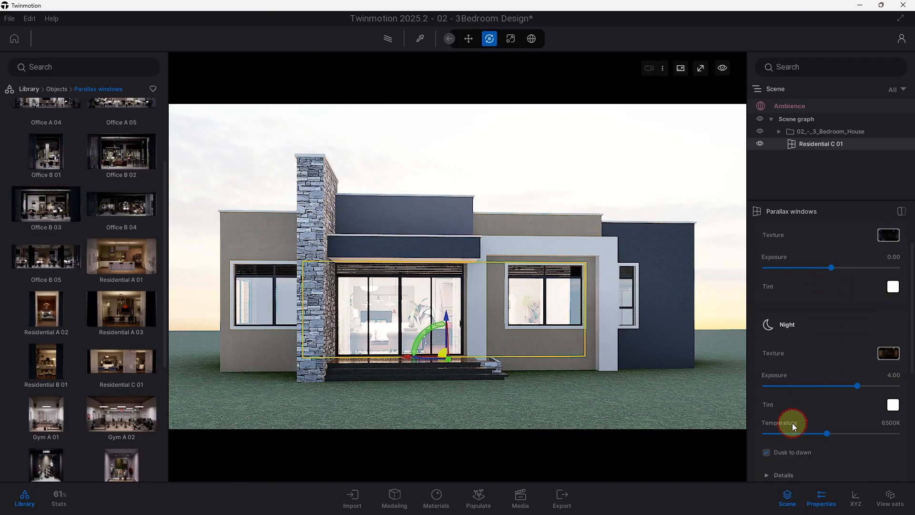
Step: Turn off Dusk to dawn for Residential C 01 and set its Day exposure to -3.77
scroll(792, 422, "down", 2)
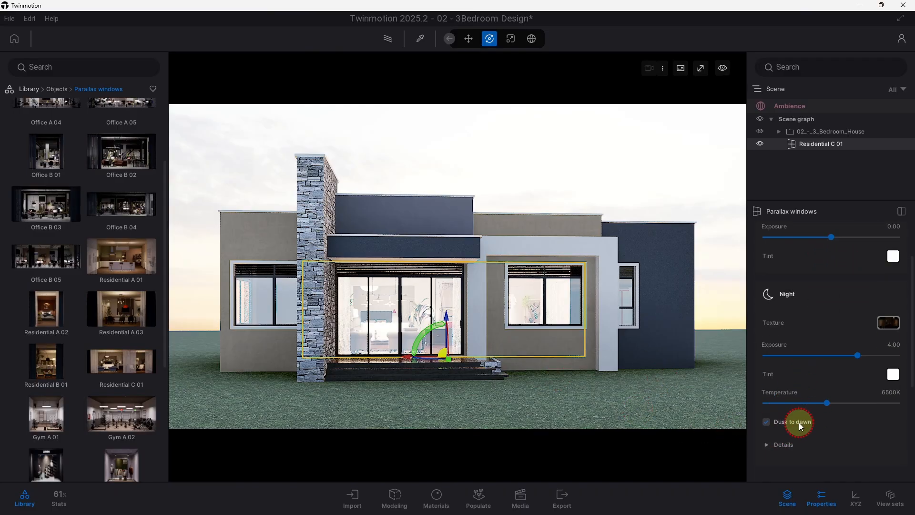
left_click(794, 422)
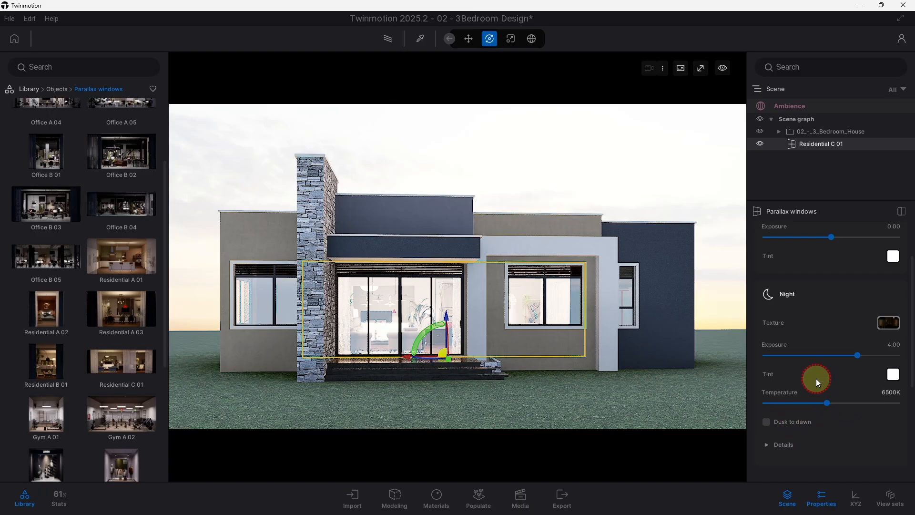
scroll(805, 330, "up", 2)
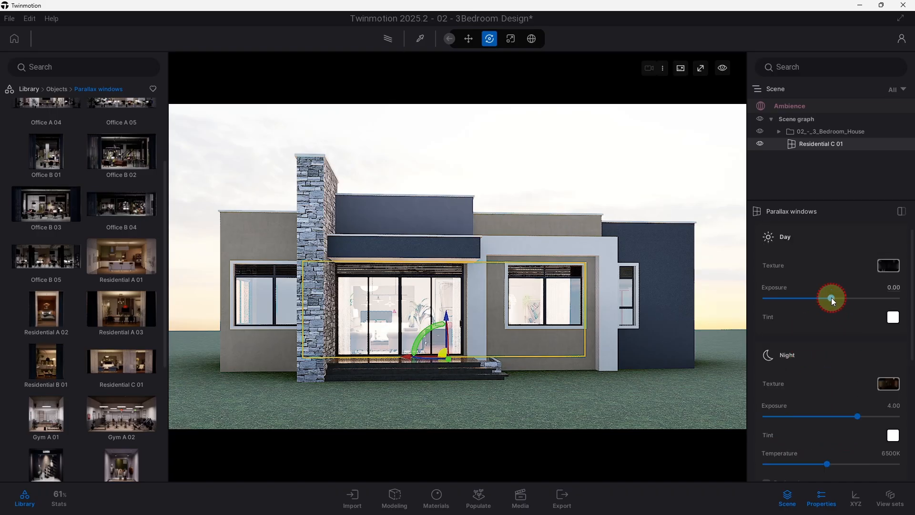
left_click_drag(832, 301, 807, 302)
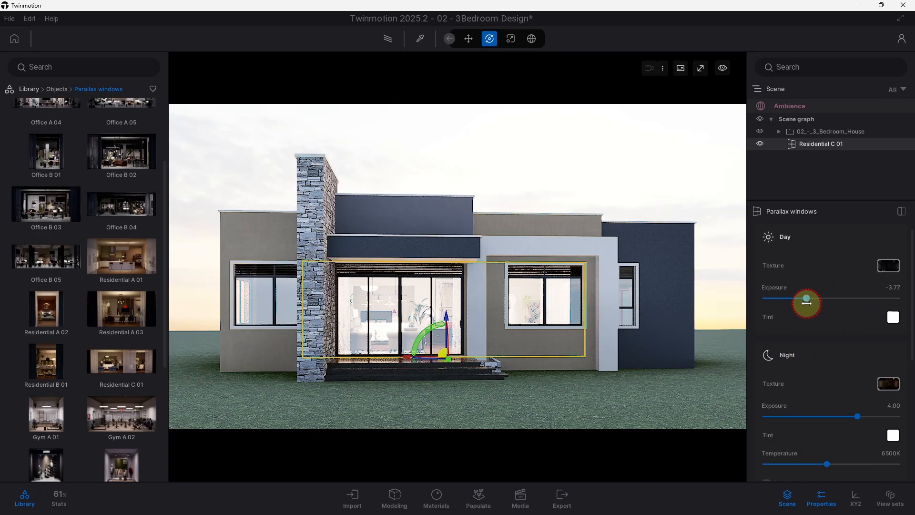
Step: Try a Night exposure of 1.01 and a temperature of 4200K on Residential C 01, and expand the Night details
left_click_drag(856, 417, 837, 421)
scroll(819, 424, "down", 2)
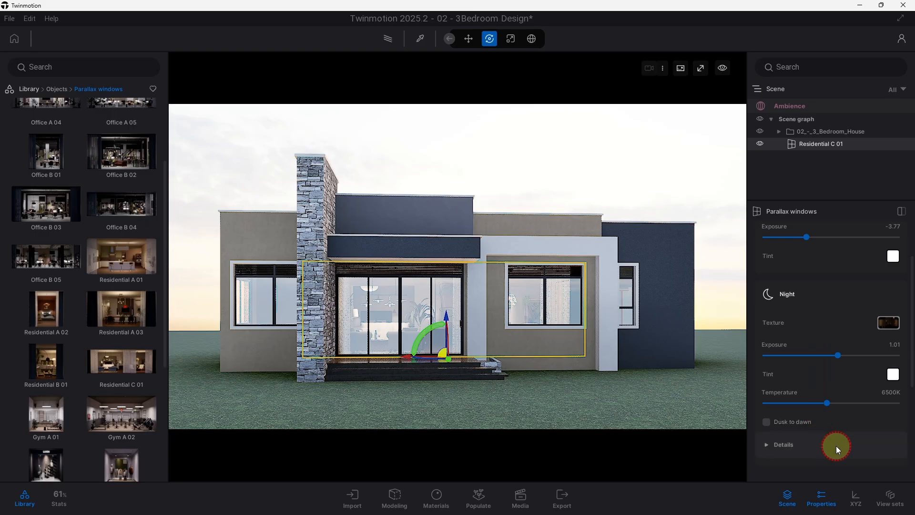
scroll(836, 445, "down", 2)
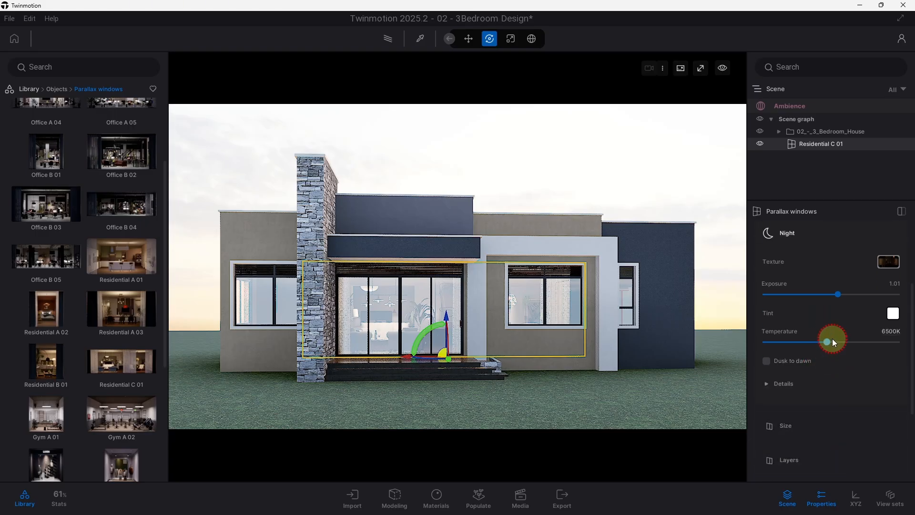
left_click_drag(832, 340, 797, 352)
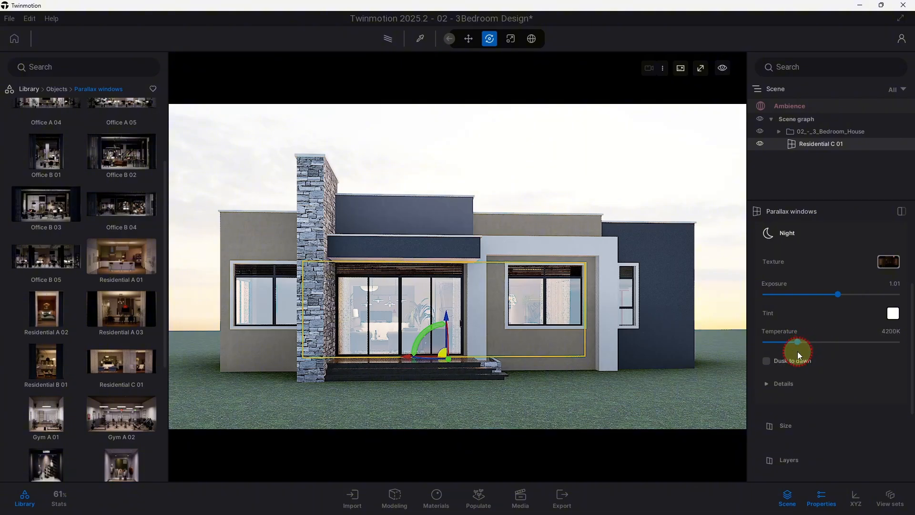
scroll(807, 358, "down", 2)
left_click(820, 333)
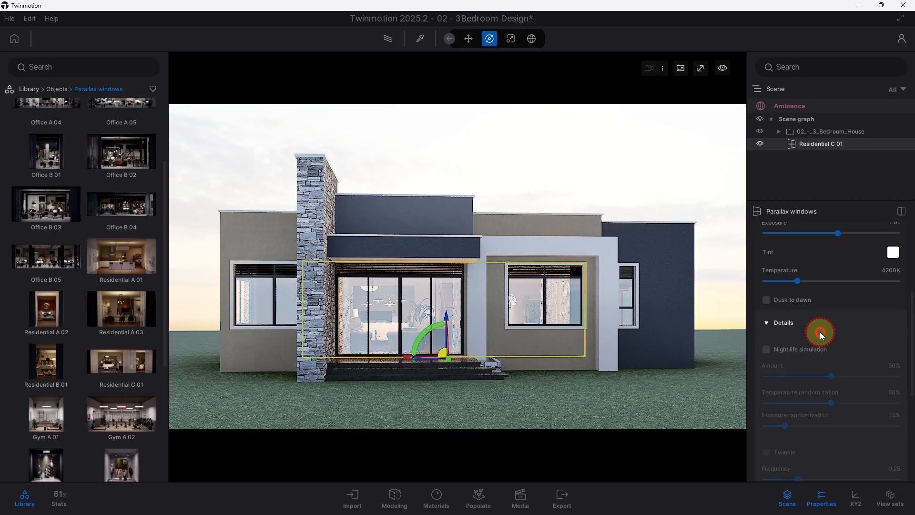
scroll(868, 372, "up", 3)
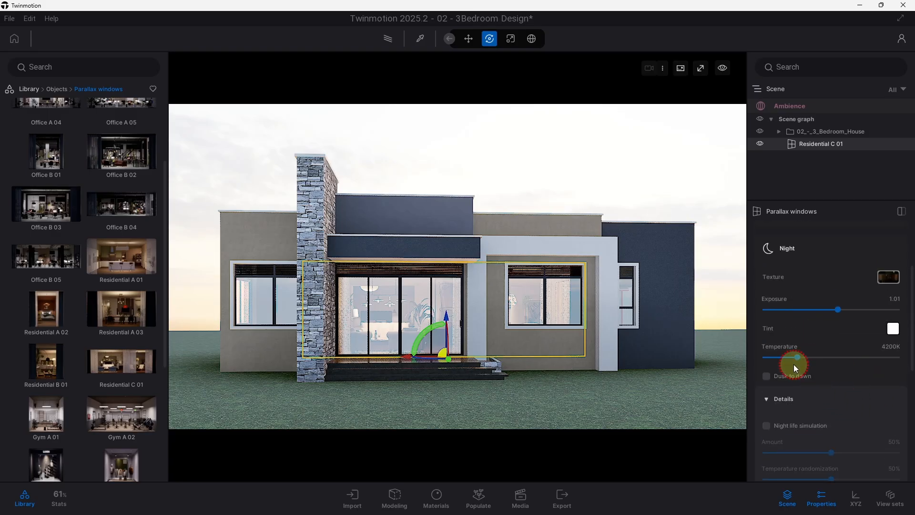
Step: Try a Night temperature of 3827K and exposure of 0.58 on Residential C 01, previewing the facade with the Path tracer
left_click_drag(798, 356, 793, 357)
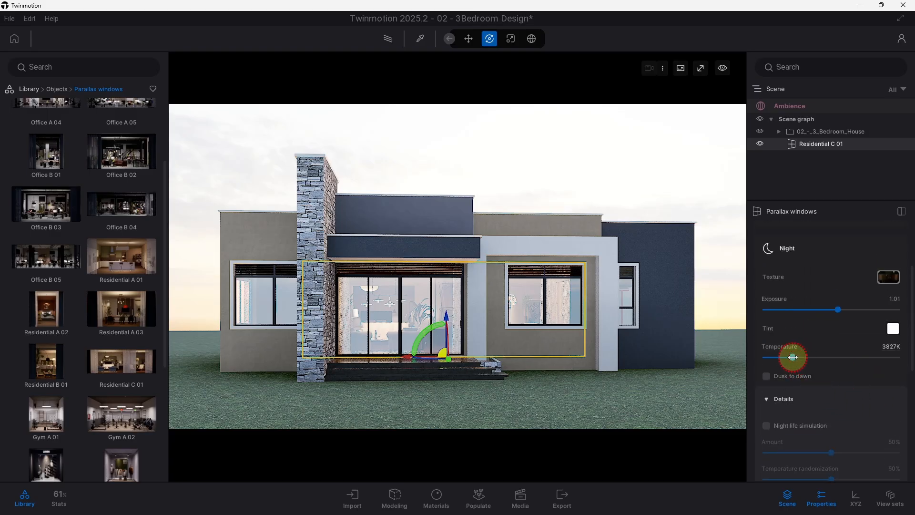
mouse_move(839, 314)
left_mouse_down()
mouse_move(816, 316)
mouse_move(835, 316)
left_mouse_up()
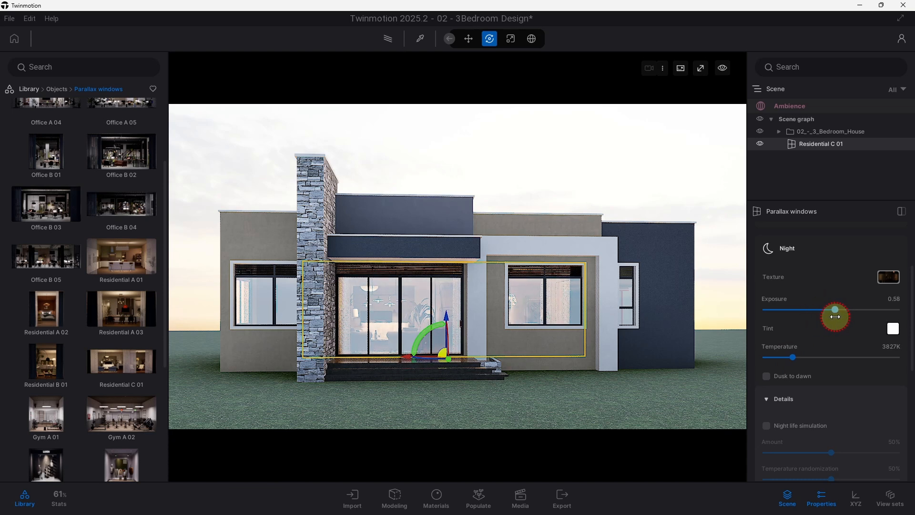
left_click(384, 36)
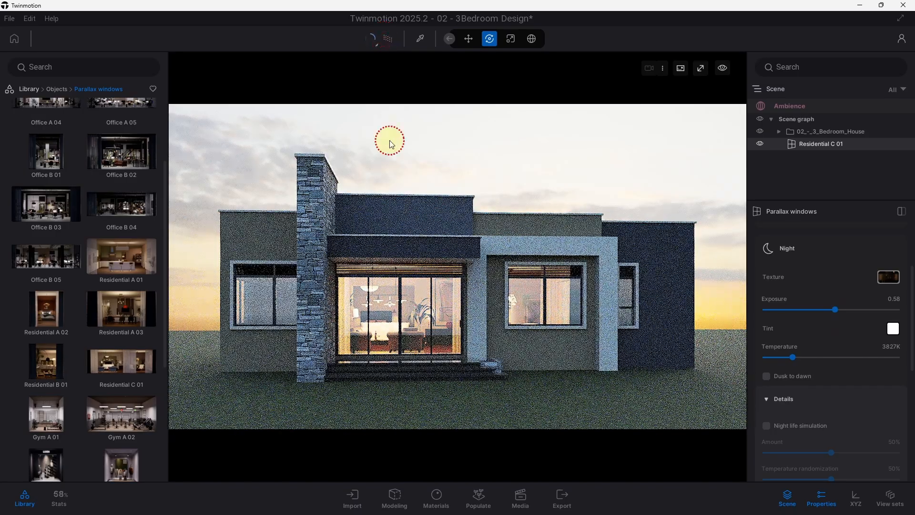
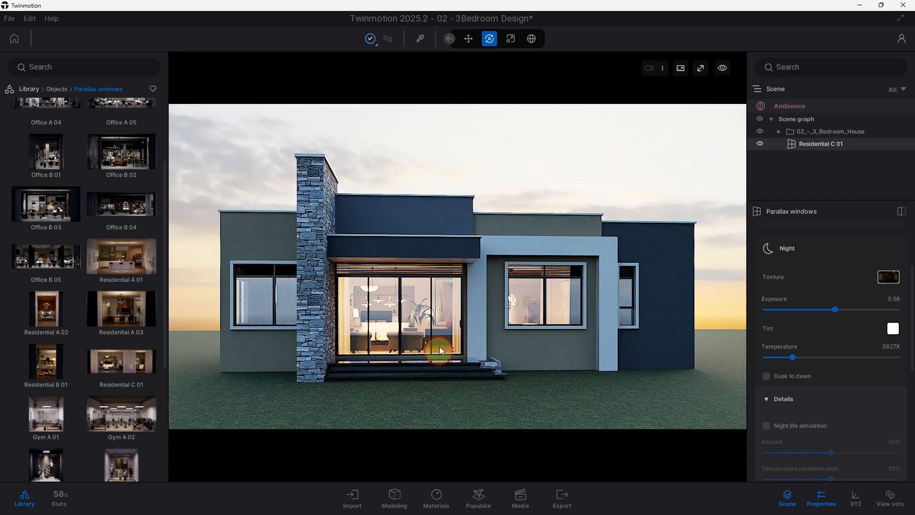
left_click(388, 41)
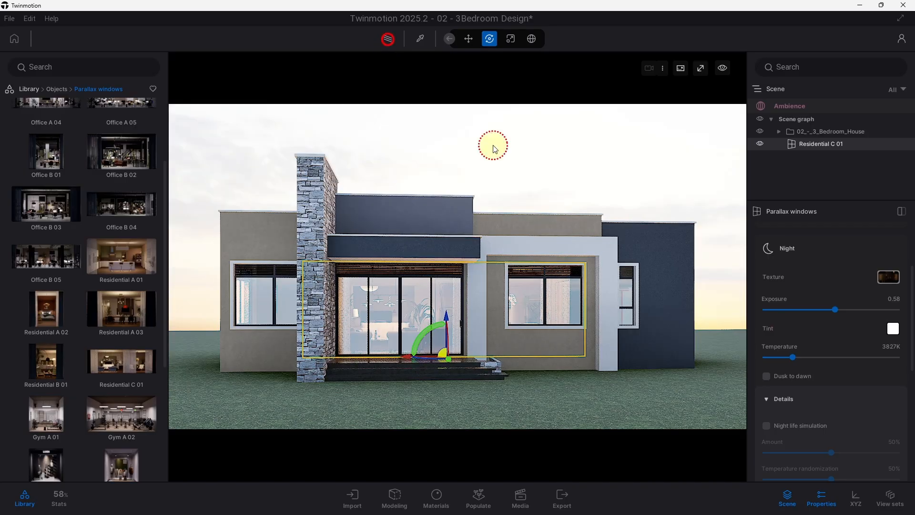
Step: Try a Night exposure of -1.88 on Residential C 01 and toggle the Path tracer to check it
left_click(836, 310)
left_click_drag(836, 310, 818, 323)
left_click(370, 38)
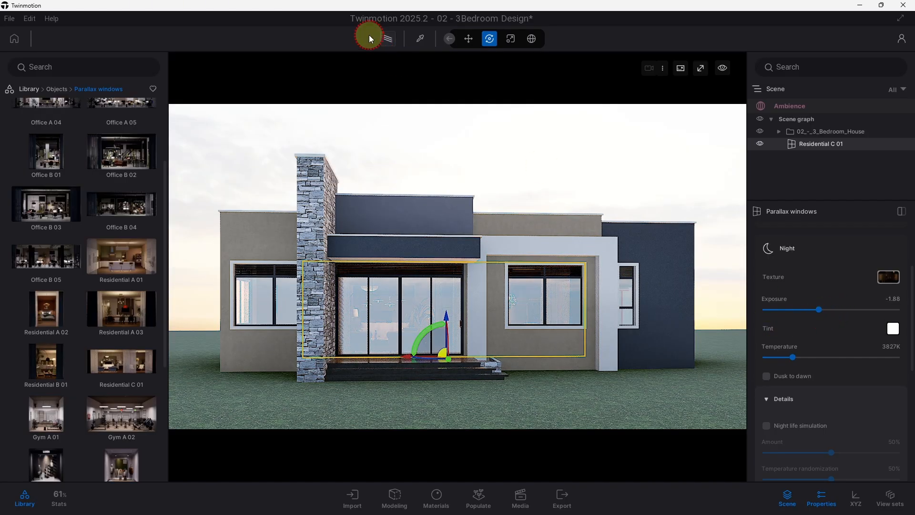
left_click(390, 40)
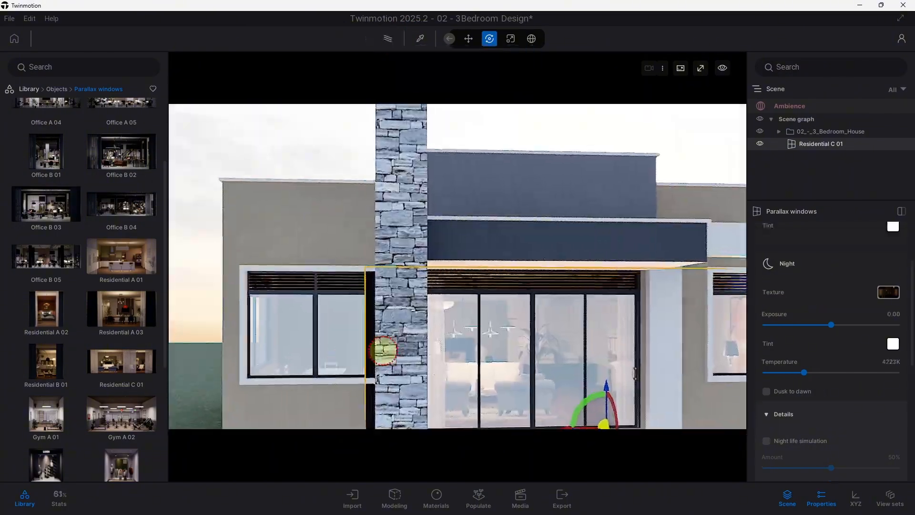
Step: Place the Residential B 01 parallax window over the facade window beside the stone chimney wall
left_click_drag(382, 347, 413, 339)
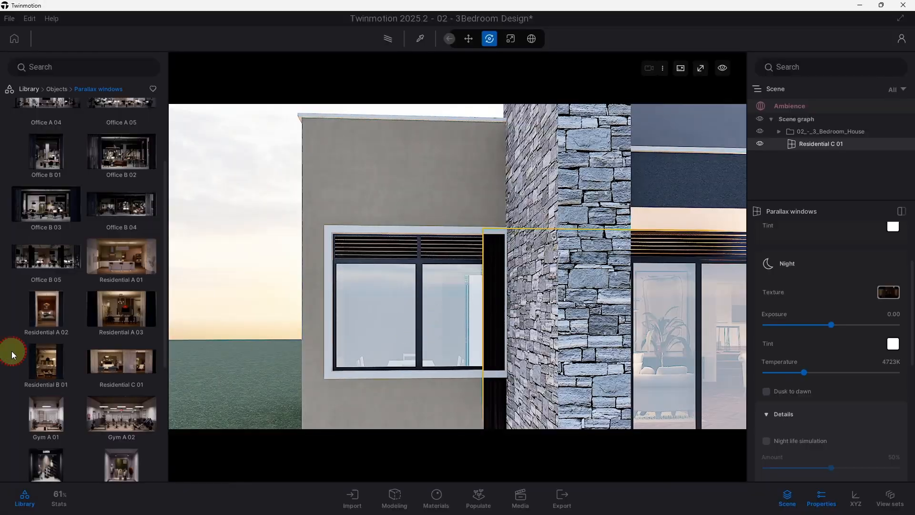
left_click_drag(47, 362, 405, 404)
scroll(394, 323, "down", 3)
left_click_drag(425, 358, 428, 334)
Step: Select Residential C 01 in the scene graph and inspect its position behind the entrance glazing from an oblique angle
left_click(569, 319)
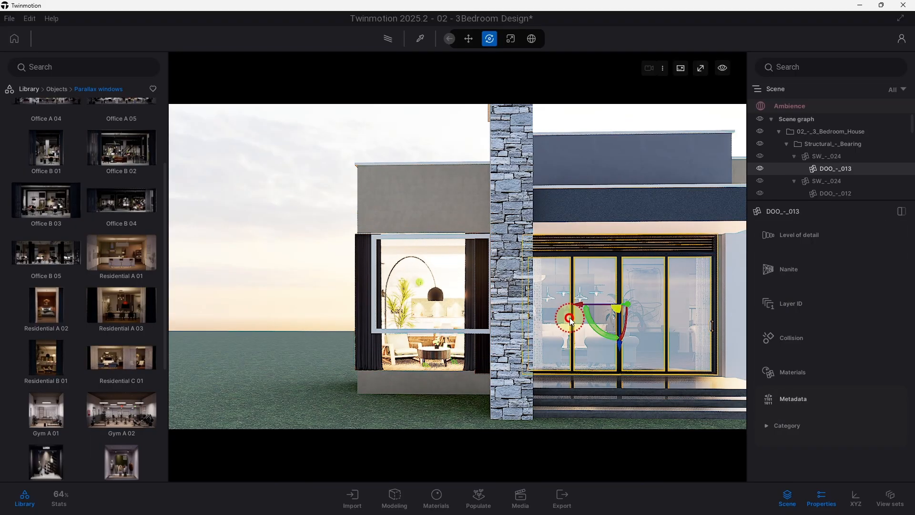
scroll(570, 319, "up", 2)
left_click_drag(908, 126, 910, 249)
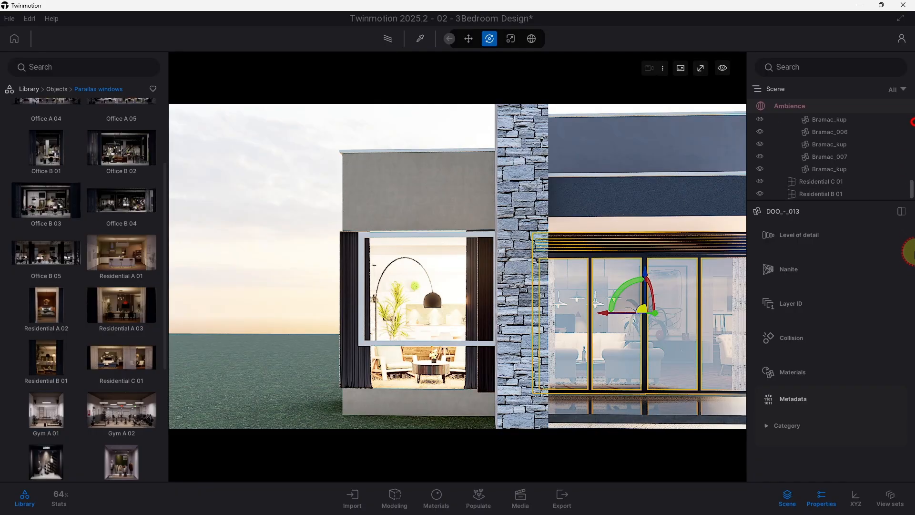
left_click(821, 181)
middle_click_drag(565, 327, 220, 327)
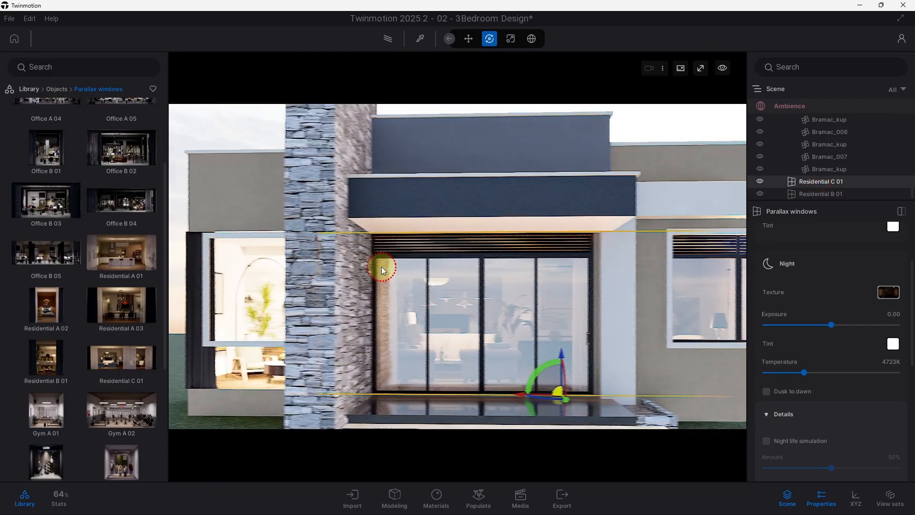
middle_click_drag(662, 299, 478, 104, "shift")
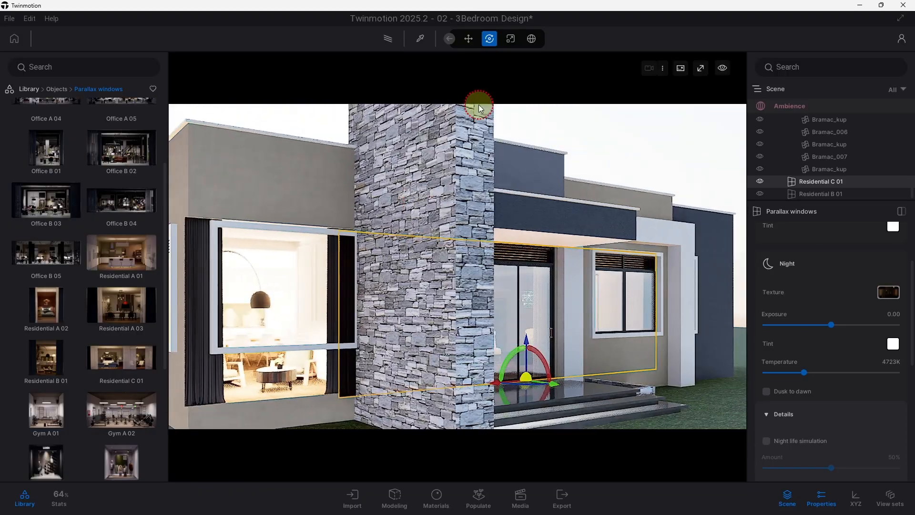
Step: Slightly scale the Residential C 01 parallax window behind the entrance doors
left_click(510, 38)
left_click_drag(503, 384, 507, 383)
Step: Move the Residential B 01 parallax window so it sits inside the room behind the front window beside the stone pillar
middle_click_drag(507, 383, 572, 384, "shift")
scroll(491, 369, "up", 2)
middle_click_drag(491, 369, 591, 369)
left_click(499, 383)
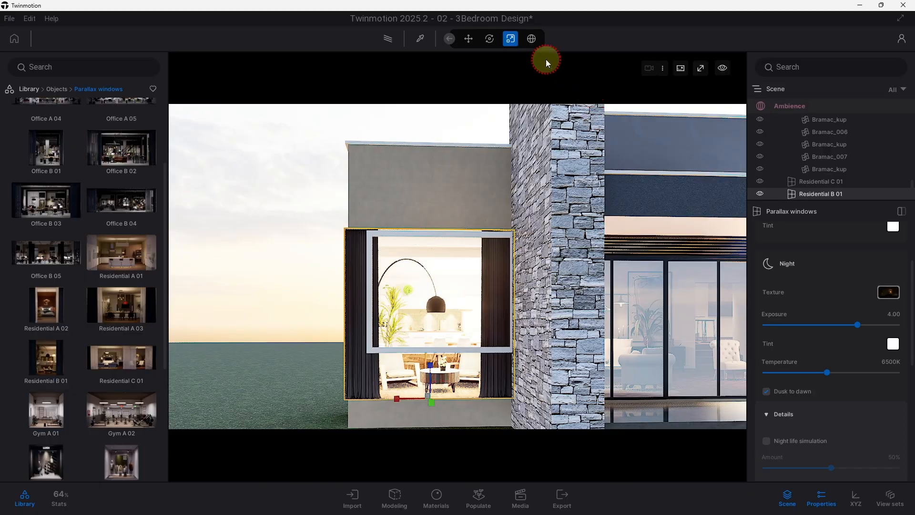
left_click(490, 39)
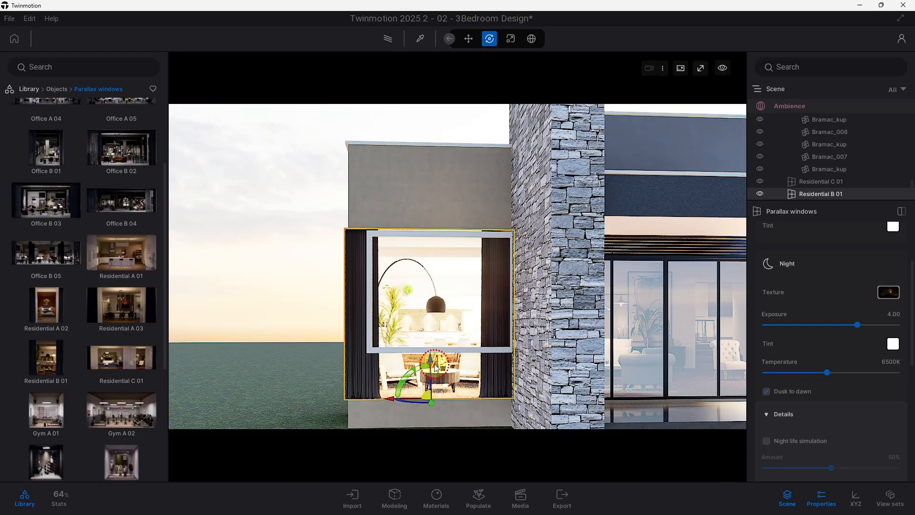
left_click_drag(430, 358, 431, 360)
left_click(414, 378)
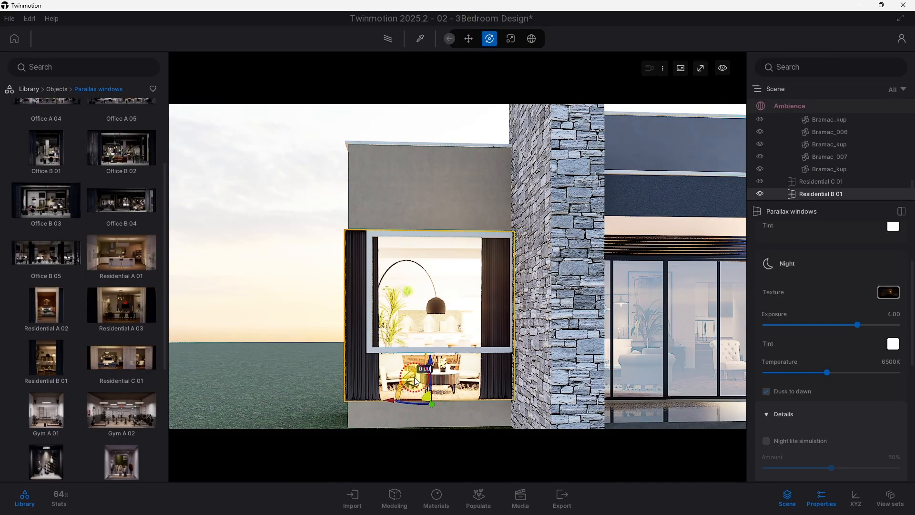
middle_click_drag(387, 400, 390, 398, "shift")
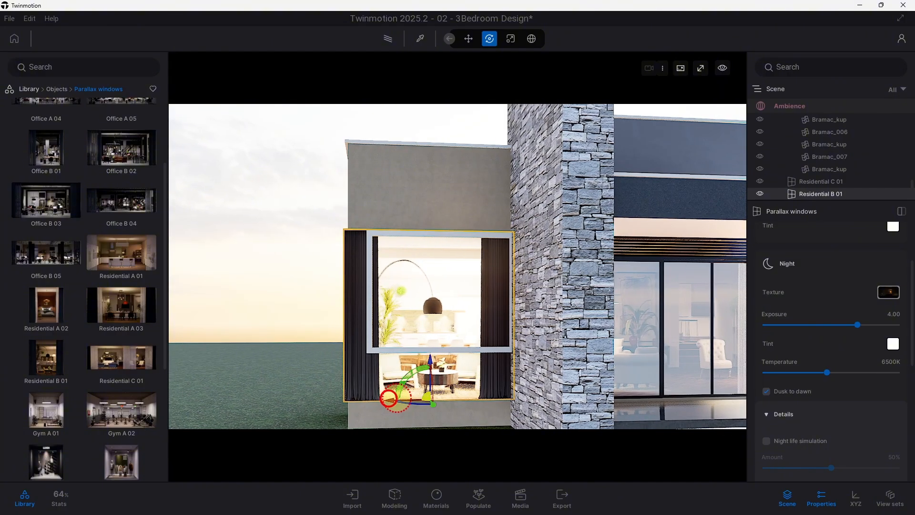
left_click_drag(389, 398, 438, 404)
scroll(353, 349, "down", 2)
left_click_drag(354, 352, 455, 355)
Step: Return to the saved Image1 view of the front facade and preview it with the Path tracer
left_click(520, 496)
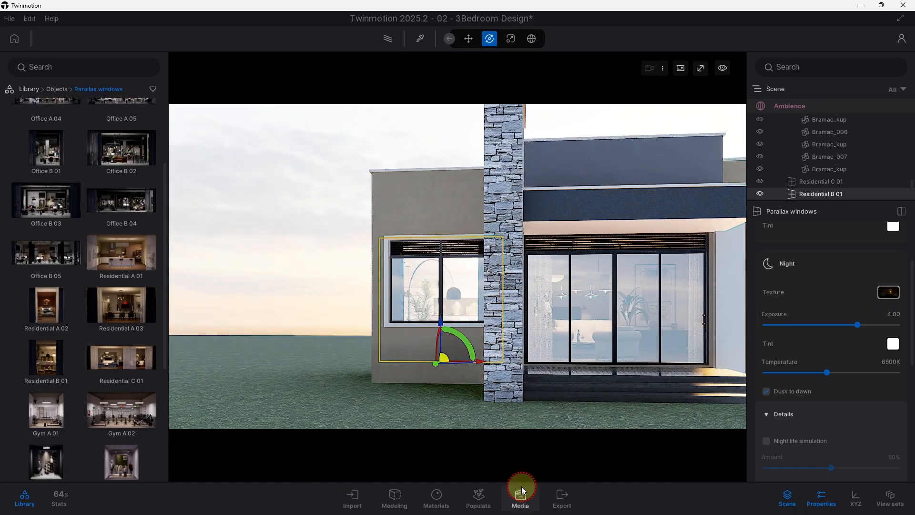
left_click(288, 393)
left_click(518, 494)
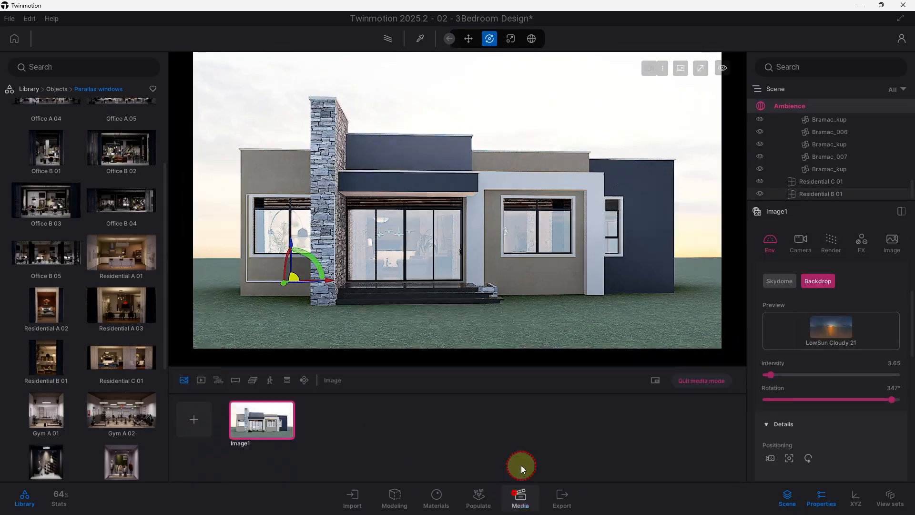
left_click(499, 159)
left_click(389, 39)
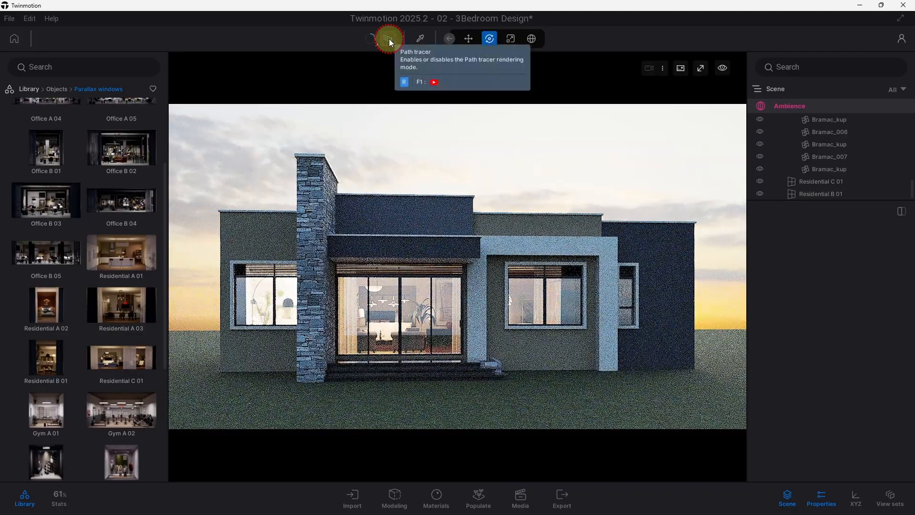
Step: Turn off Dusk to dawn for Residential B 01, set its night temperature to 5096K and exposure to -0.80, and preview with the Path tracer
left_click(833, 194)
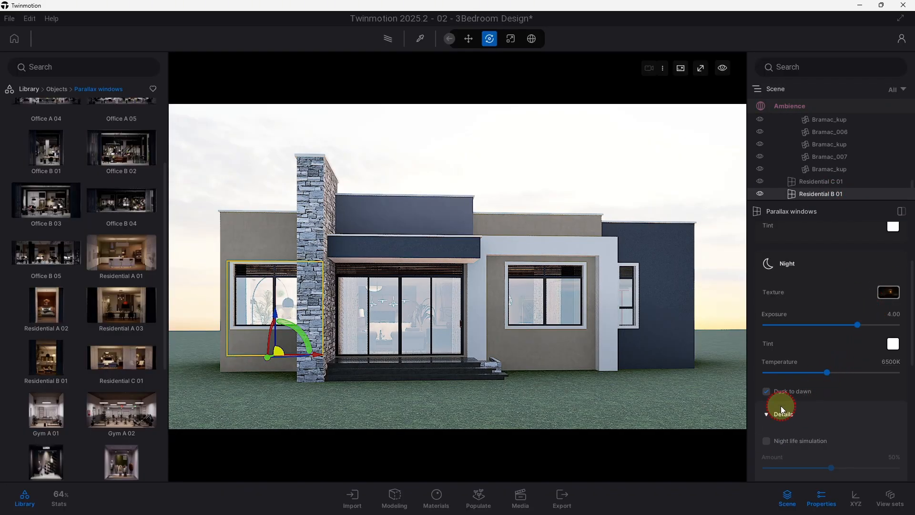
left_click(782, 392)
left_click_drag(837, 373, 809, 372)
left_click_drag(857, 325, 825, 326)
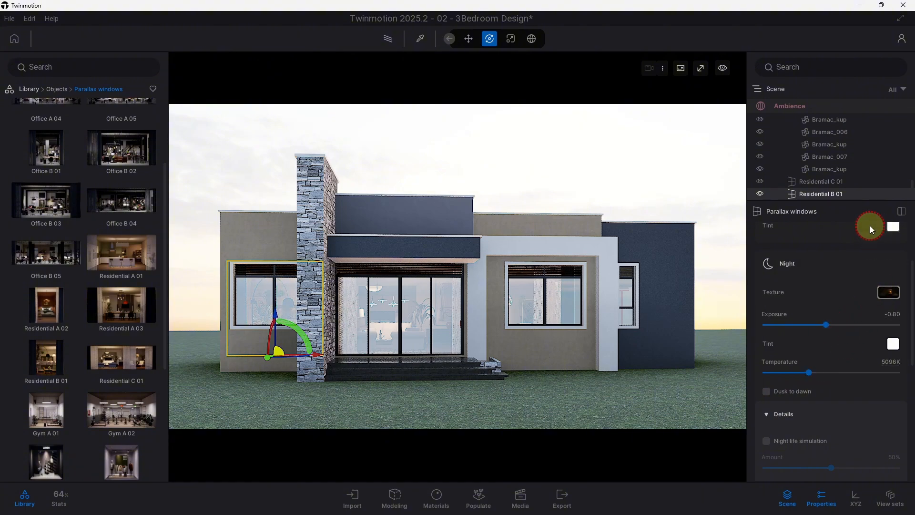
left_click(387, 38)
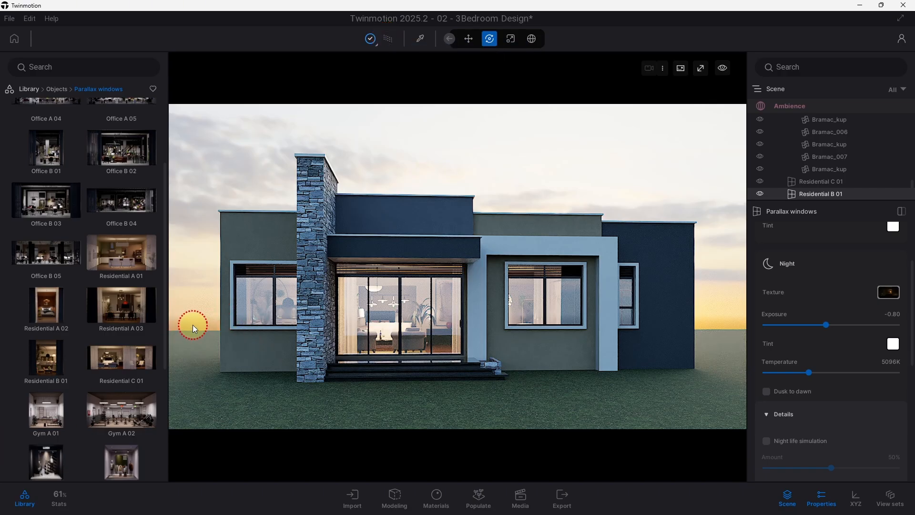
left_click(391, 43)
Step: Download the Laurel hedge from the Misc vegetation library and place one on the lawn beside the house
scroll(508, 351, "down", 2)
middle_click_drag(508, 351, 559, 359, "shift")
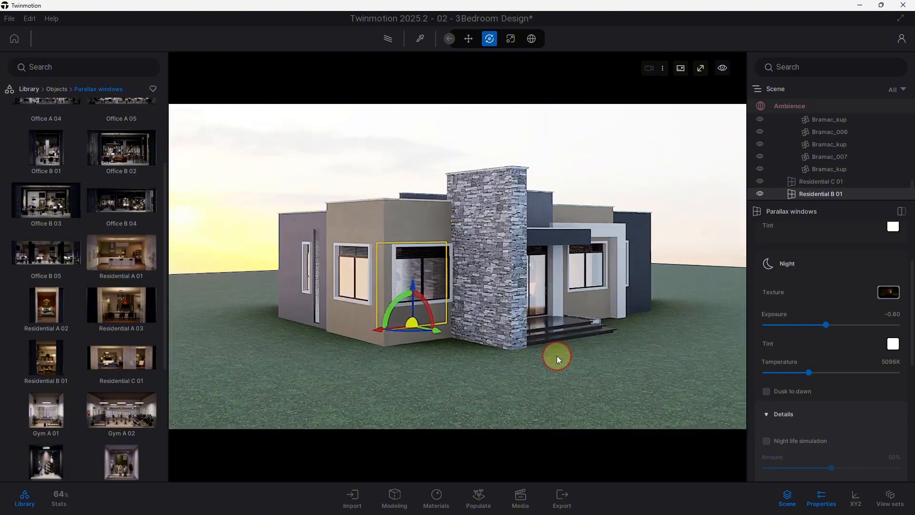
middle_click_drag(562, 393, 338, 277, "shift")
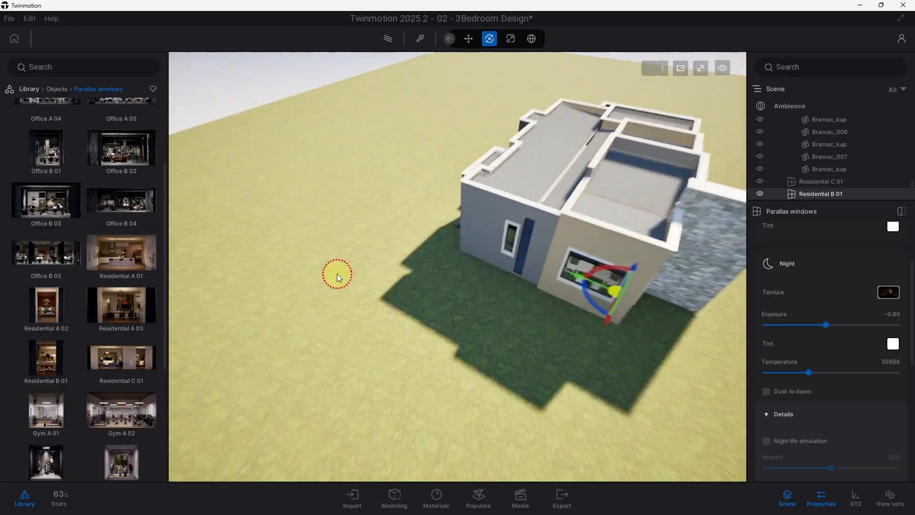
left_click(28, 88)
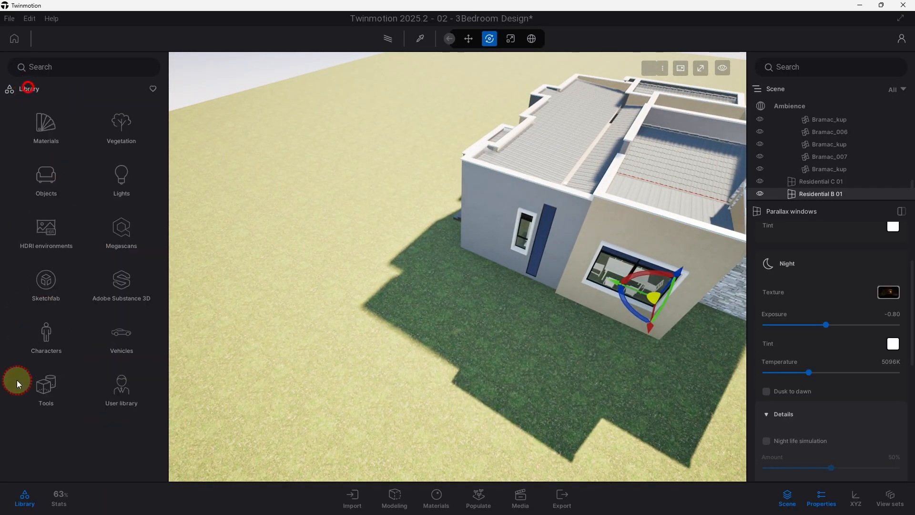
left_click(122, 125)
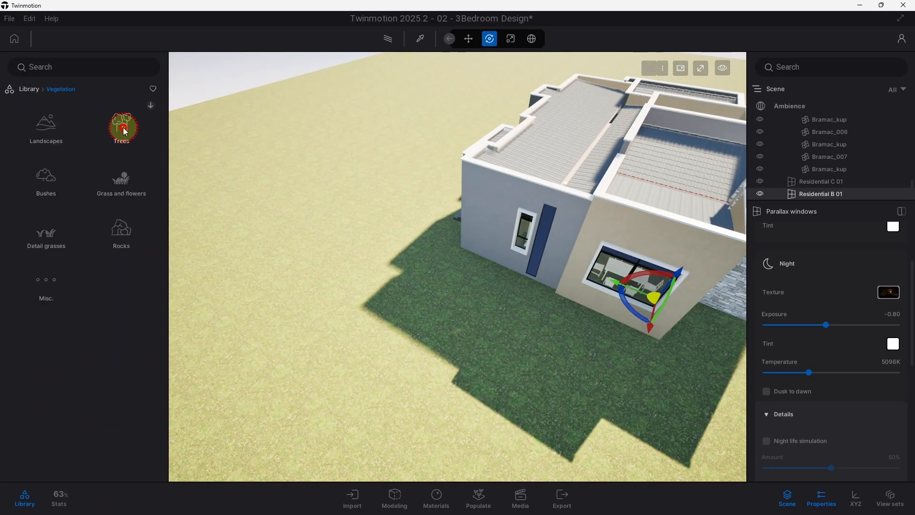
left_click(39, 284)
left_click(59, 326)
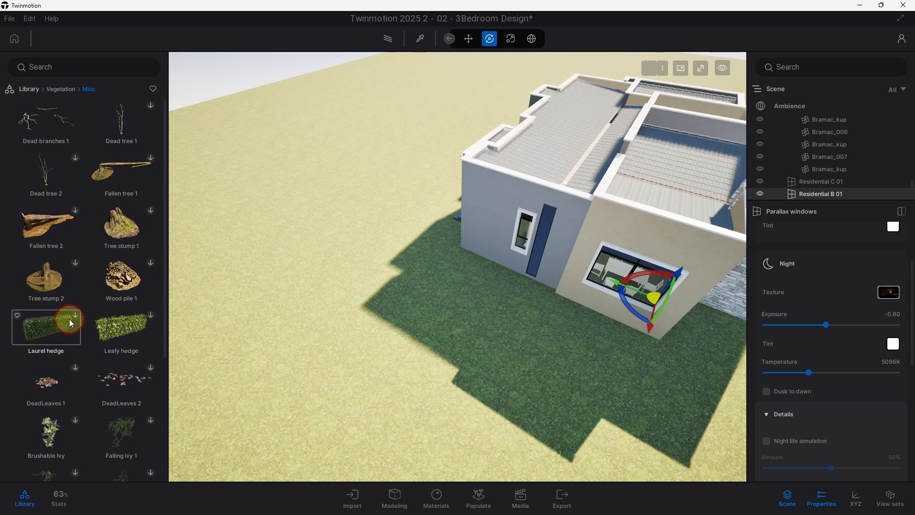
scroll(51, 343, "down", 4)
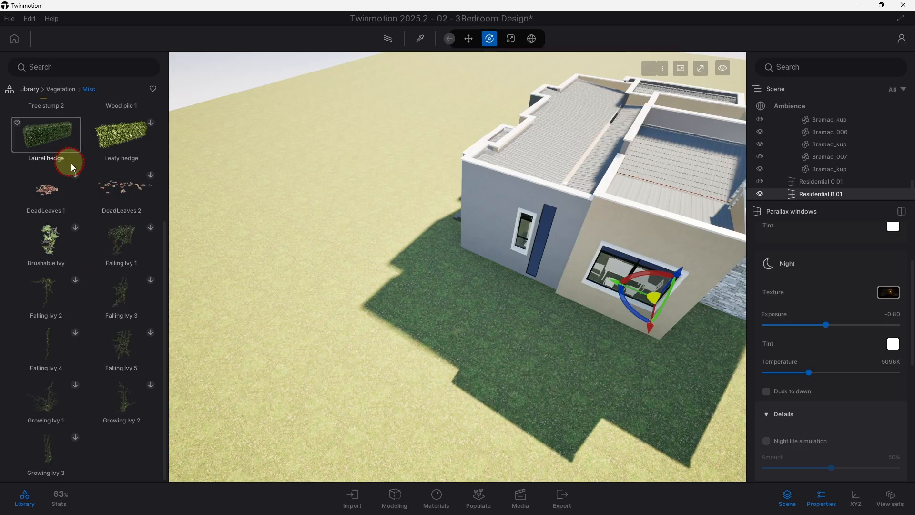
left_click_drag(70, 163, 339, 245)
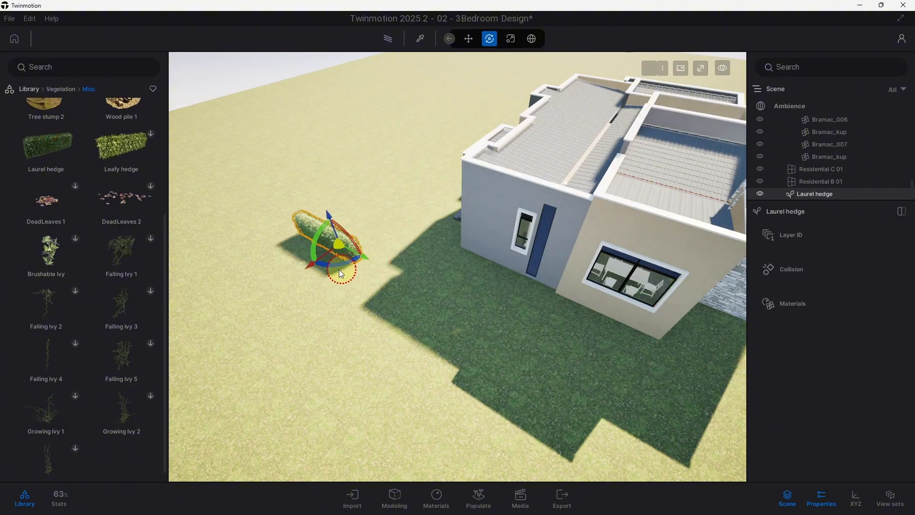
Step: Rotate the Laurel hedge so it runs parallel to the house front, and scale it uniformly
left_click_drag(350, 267, 381, 214)
left_click(511, 39)
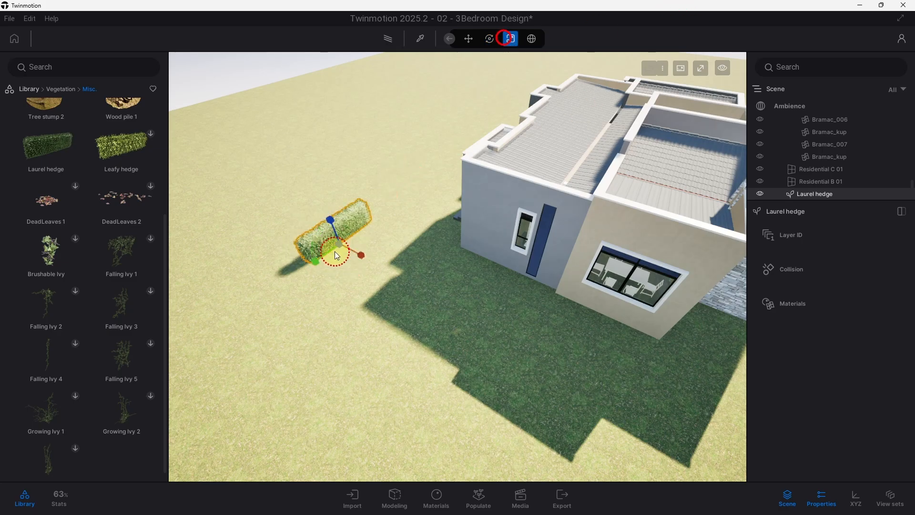
left_click_drag(339, 244, 410, 199)
Step: Slide the Laurel hedges sideways behind the house so that they extend beyond both ends of the building
middle_click_drag(436, 217, 427, 310, "shift")
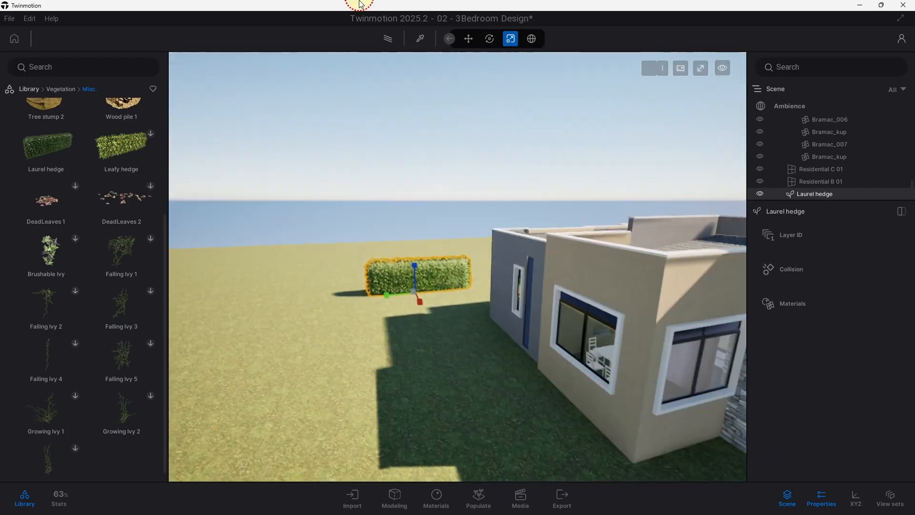
left_click(489, 39)
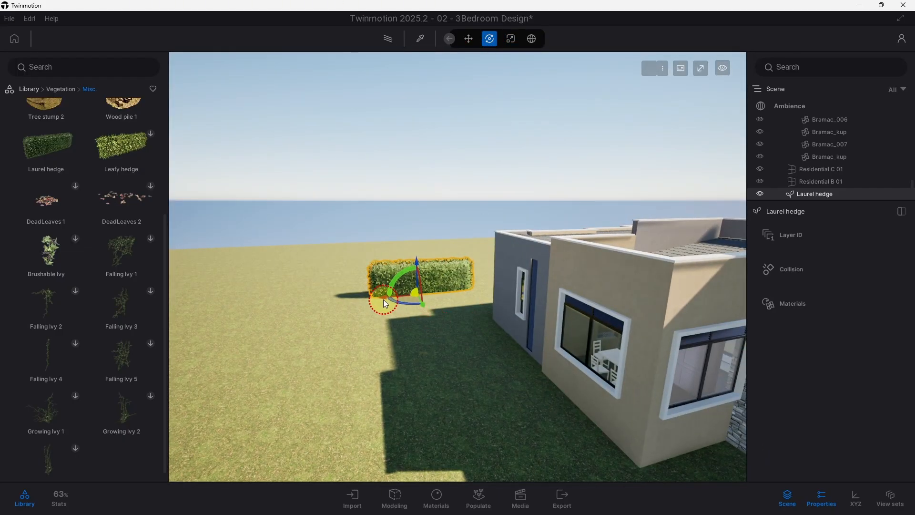
left_click_drag(383, 297, 330, 296)
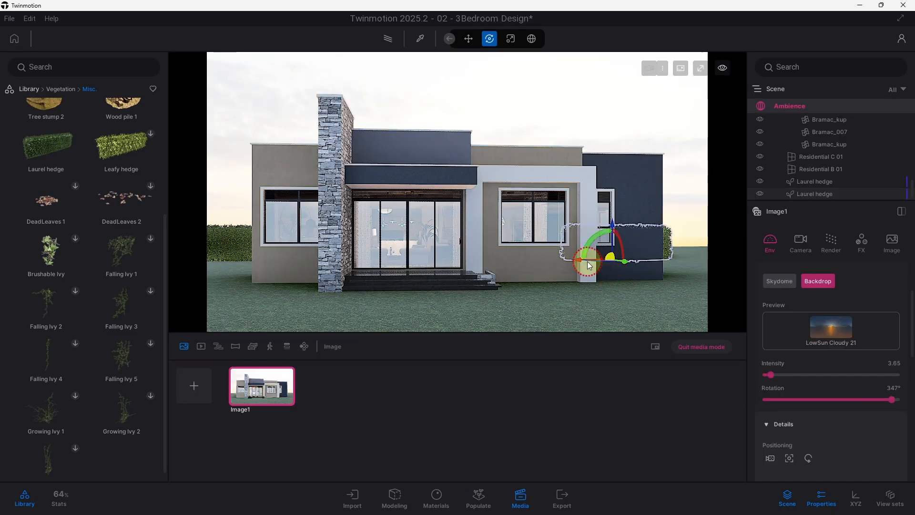
left_click_drag(581, 263, 682, 224)
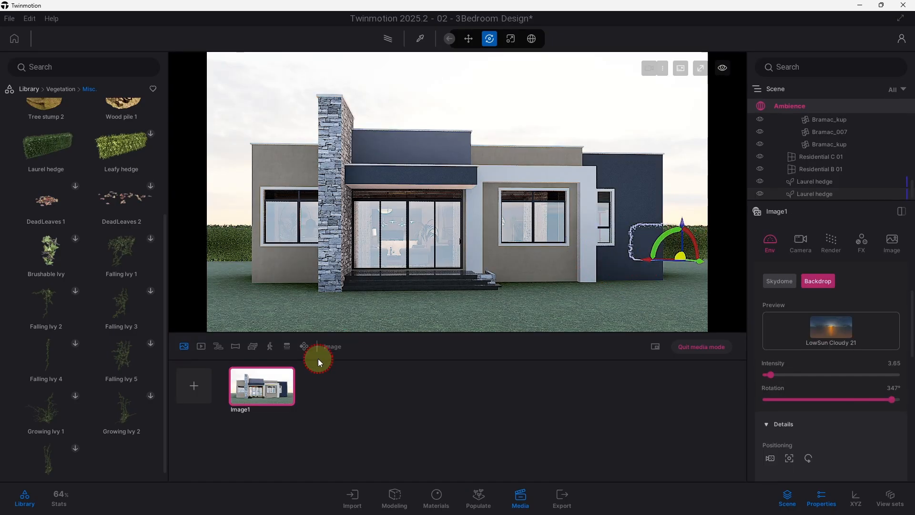
Step: Close the media list, deselect the hedge and render the front view with the Path tracer
left_click(529, 498)
left_click(433, 144)
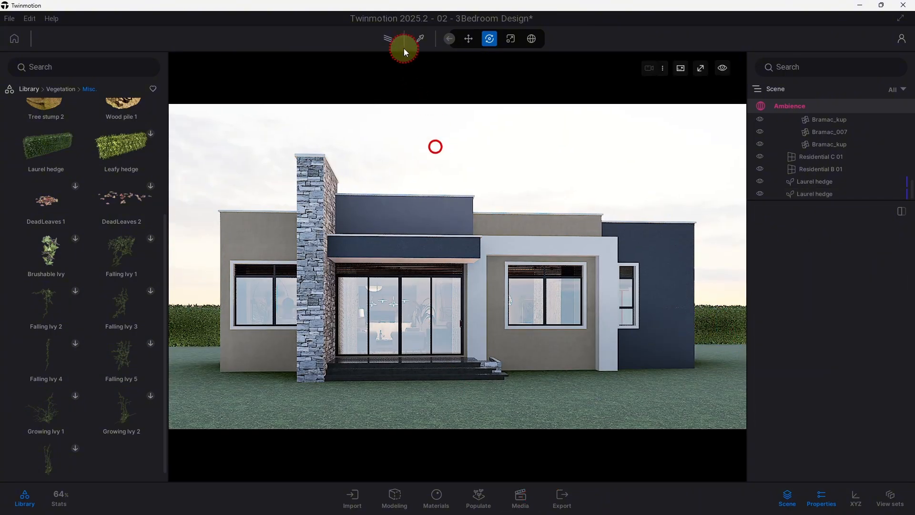
left_click(387, 36)
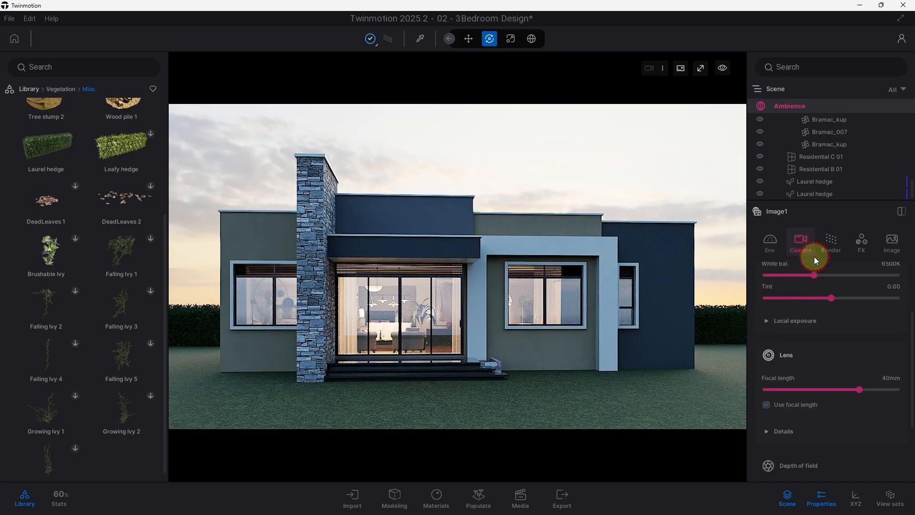
Step: Try the Image1 camera white balance at 8500K and about 9334K, and return it to 6500K
scroll(837, 315, "up", 3)
left_click(883, 356)
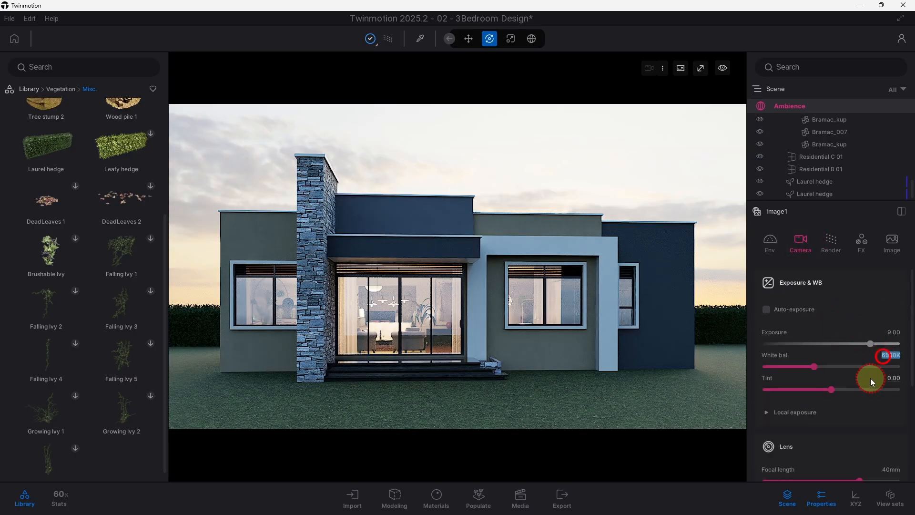
type("8500")
key("Return")
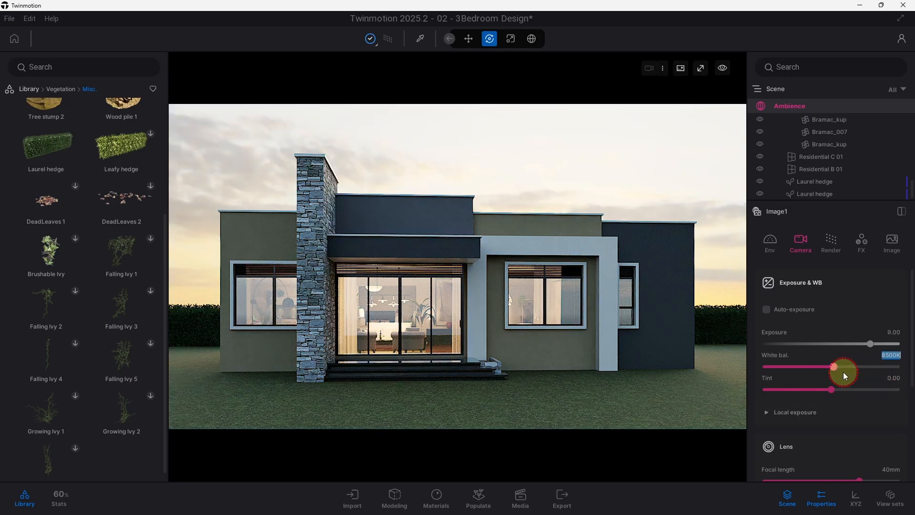
left_click(832, 366)
mouse_move(833, 367)
left_mouse_down()
mouse_move(793, 365)
mouse_move(892, 365)
mouse_move(841, 366)
left_mouse_up()
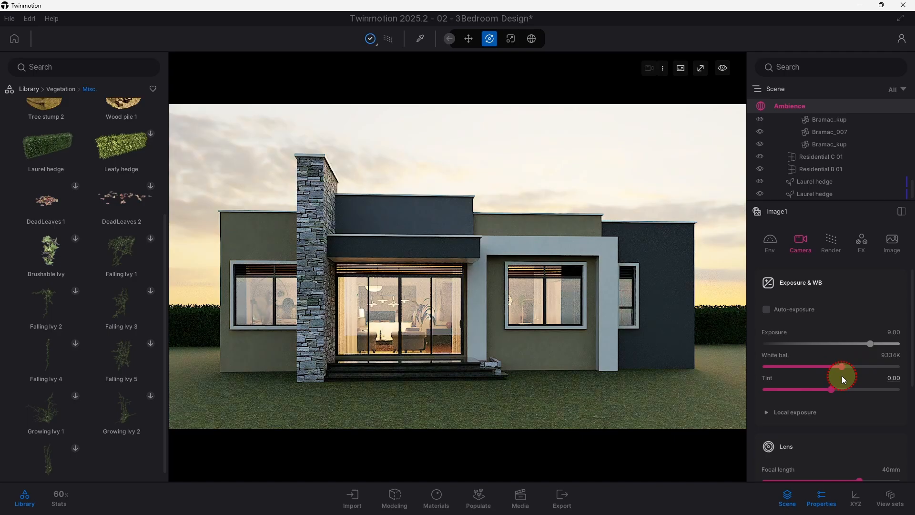
left_click(889, 354)
double_click(890, 354)
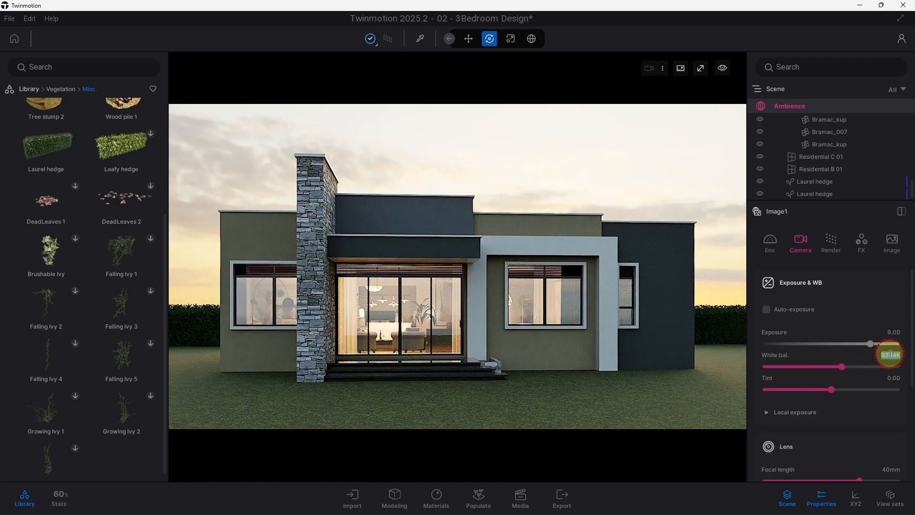
type("6500")
key("Return")
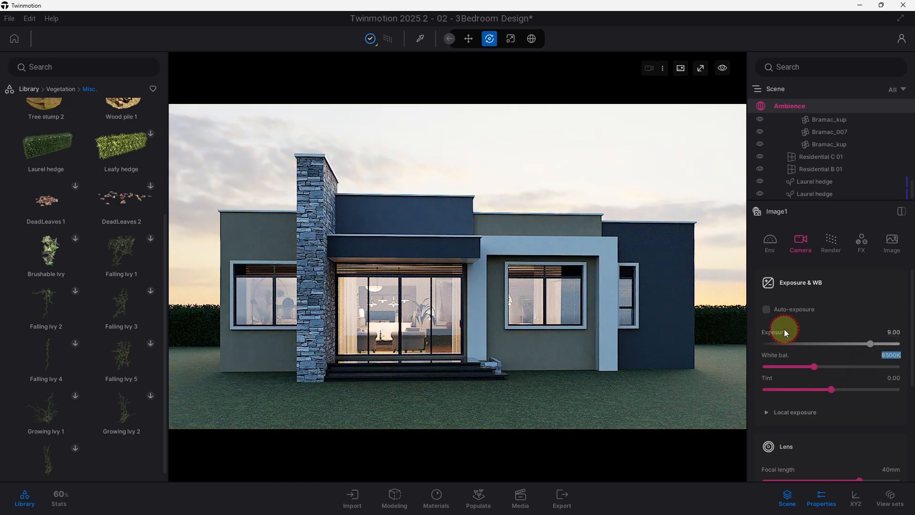
Step: Try auto-exposure on the Image1 camera, and switch back to a manual exposure of about 9.42
left_click(776, 309)
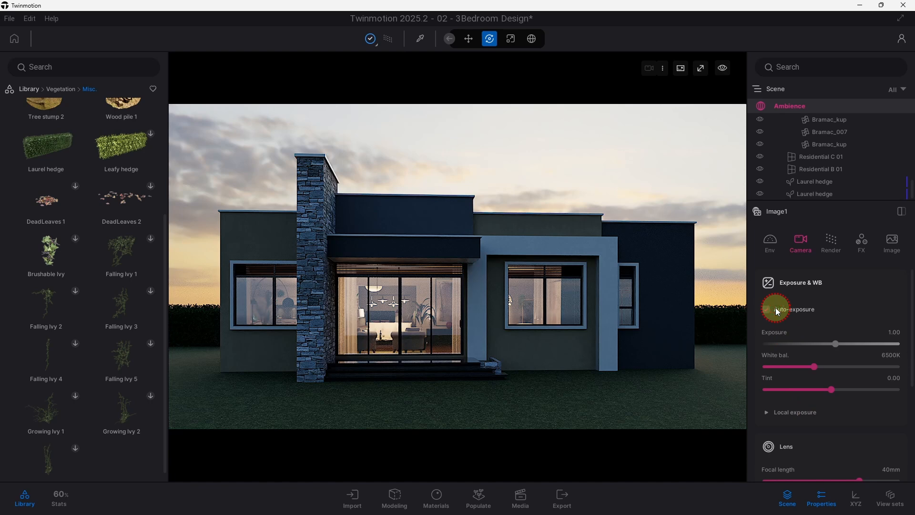
left_click(803, 309)
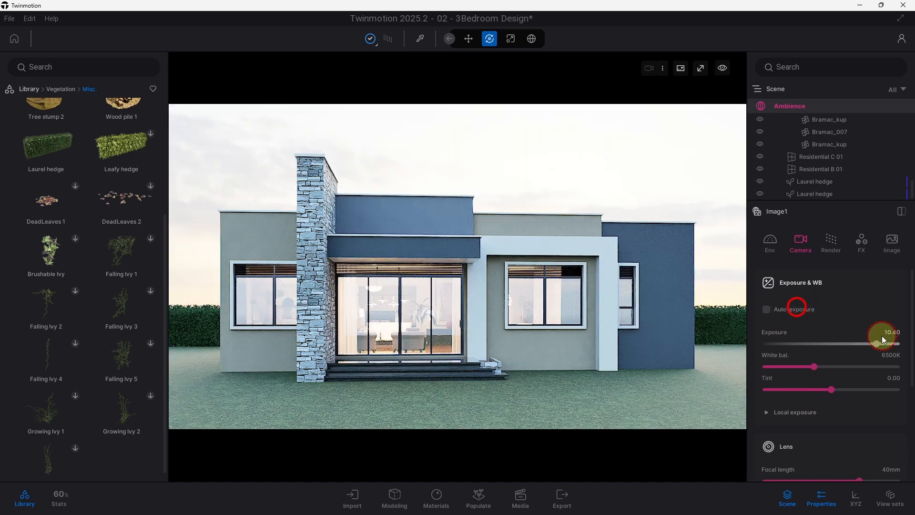
left_click_drag(877, 342, 872, 344)
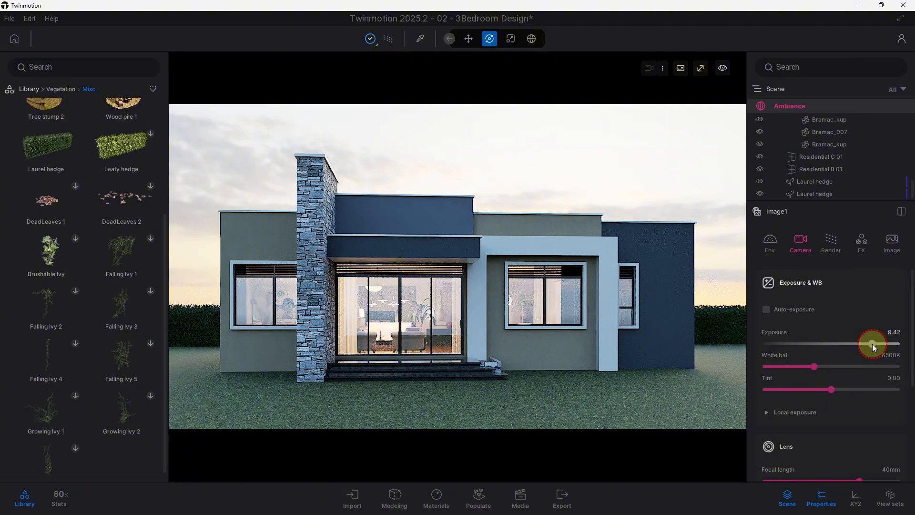
Step: Try a camera exposure of 8.8, and return it to 9
left_click(893, 330)
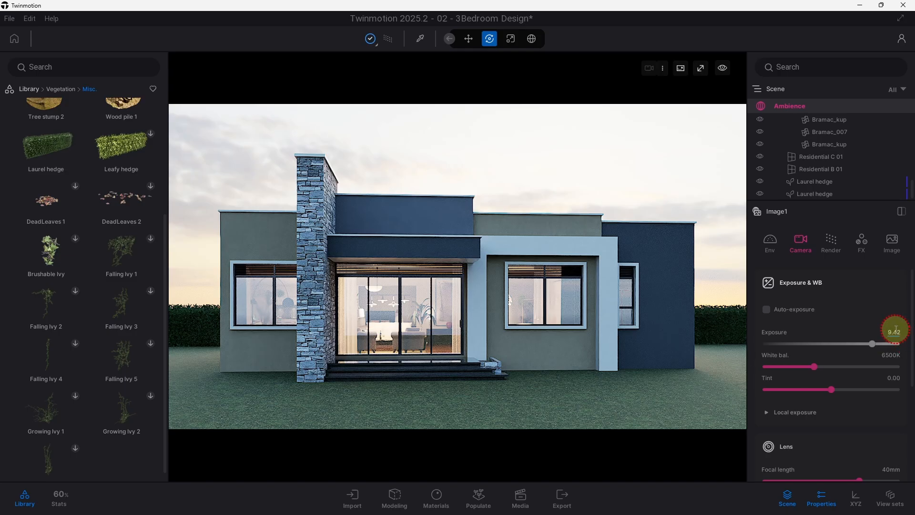
type("8.8")
key("Return")
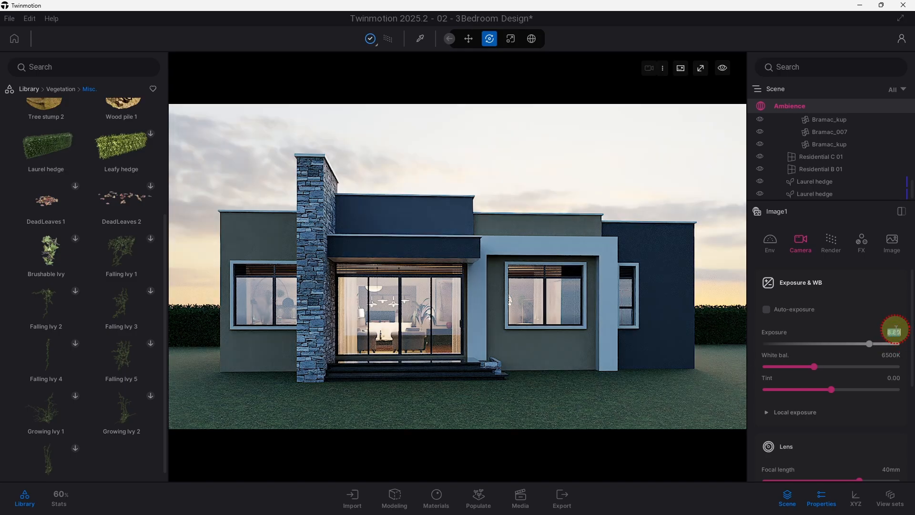
type("9")
key("Return")
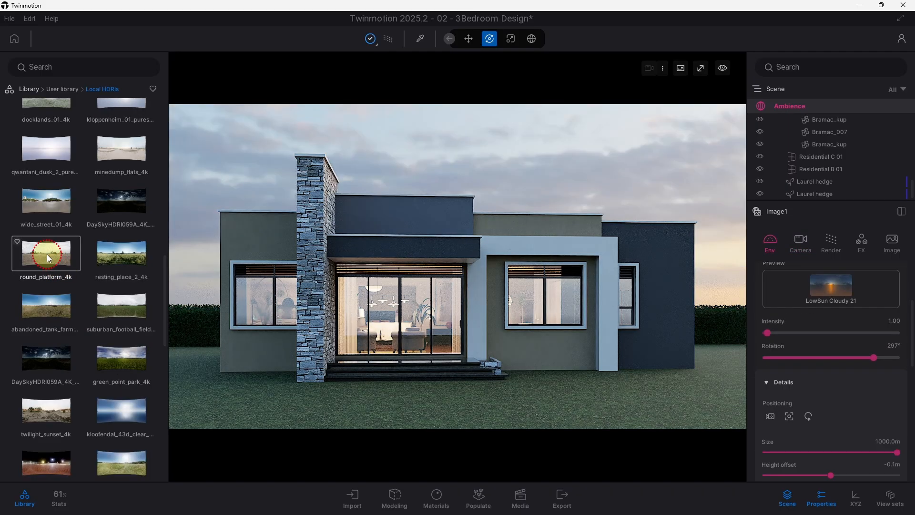
Step: Try the round_platform_4k HDRI as the backdrop with auto-exposure turned on for the camera
left_click_drag(47, 254, 407, 176)
left_click_drag(56, 287, 57, 288)
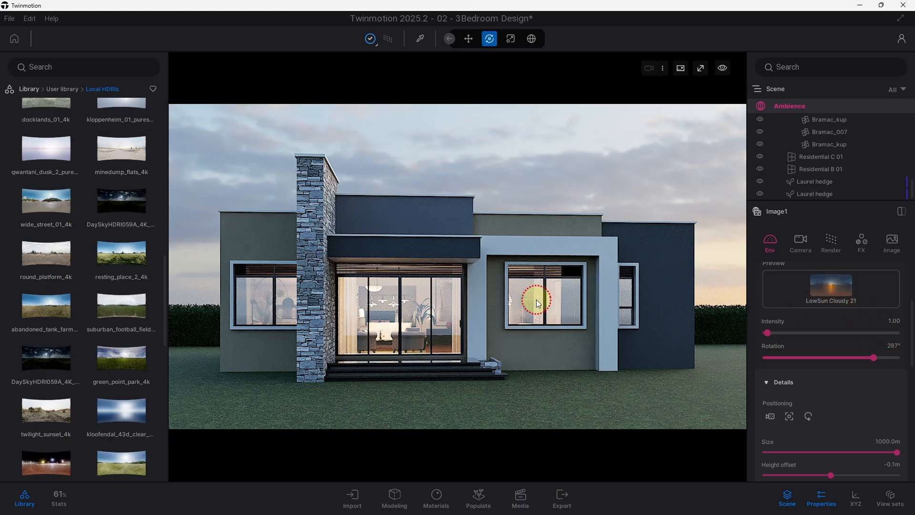
left_click_drag(46, 255, 279, 170)
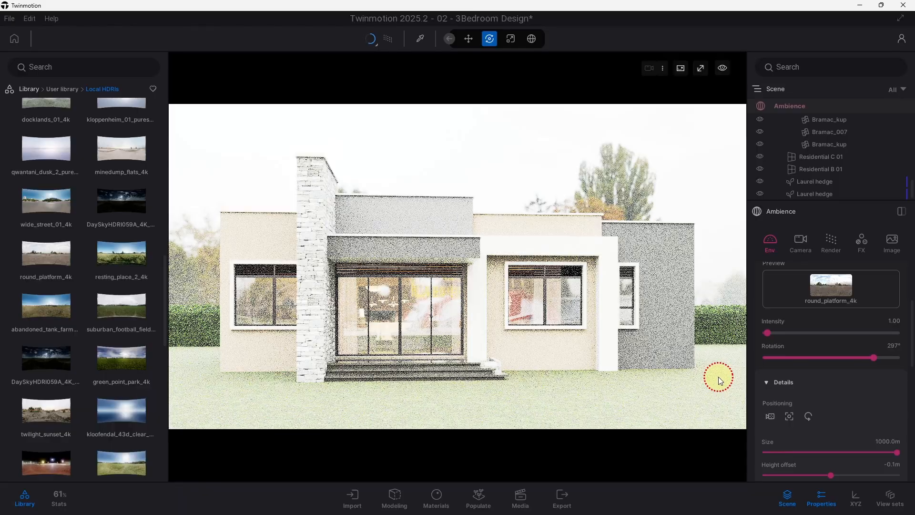
scroll(809, 309, "up", 2)
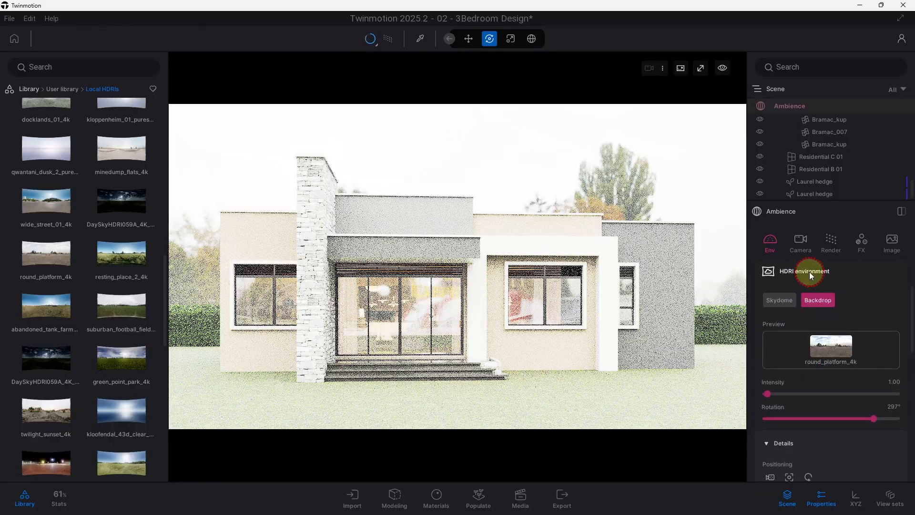
left_click(802, 242)
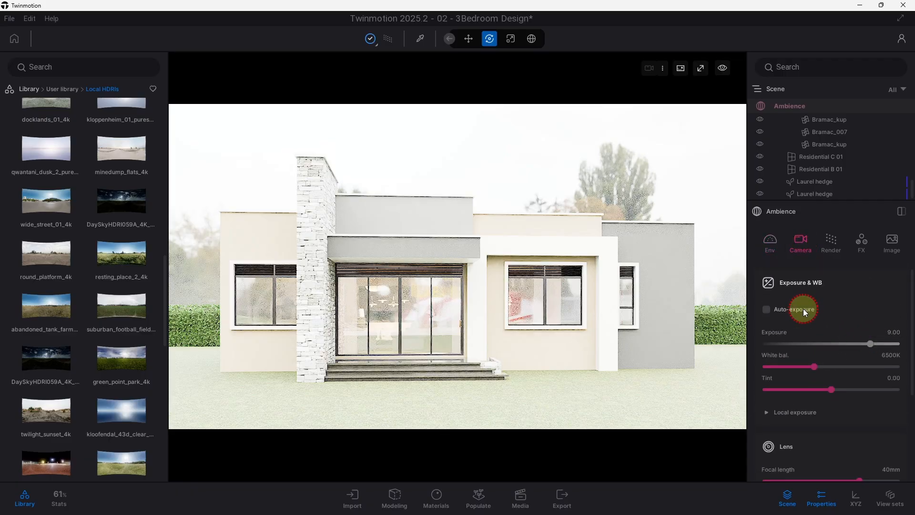
left_click(804, 312)
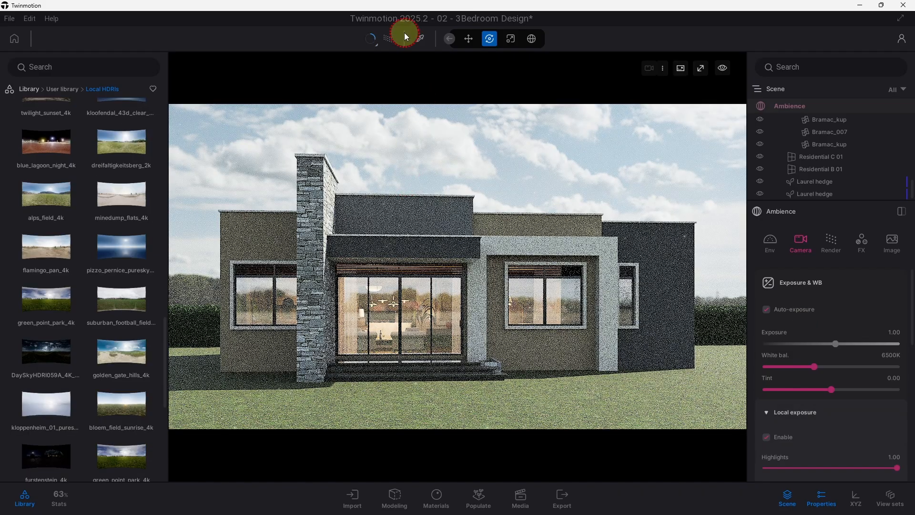
Step: Switch off the Path tracer and rotate the DaySkyHDRI059A_4K_HDR backdrop to about 202°
left_click(390, 39)
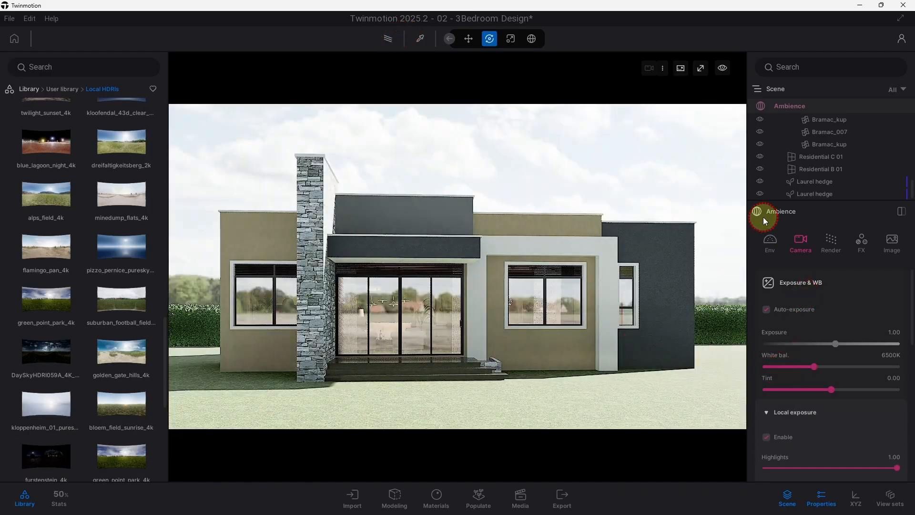
left_click(773, 243)
scroll(821, 366, "down", 2)
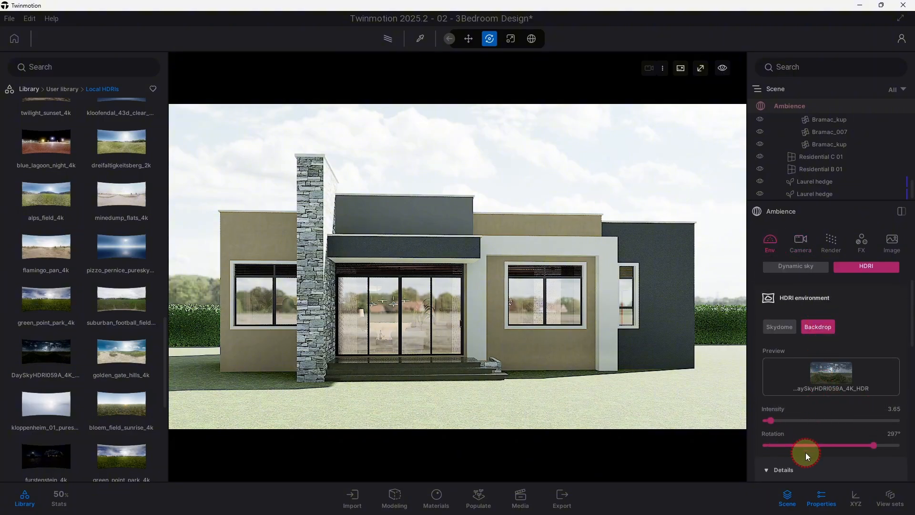
left_click_drag(871, 444, 839, 447)
Step: Render the rotated sky with the Path tracer and set the camera exposure to 7
left_click(386, 39)
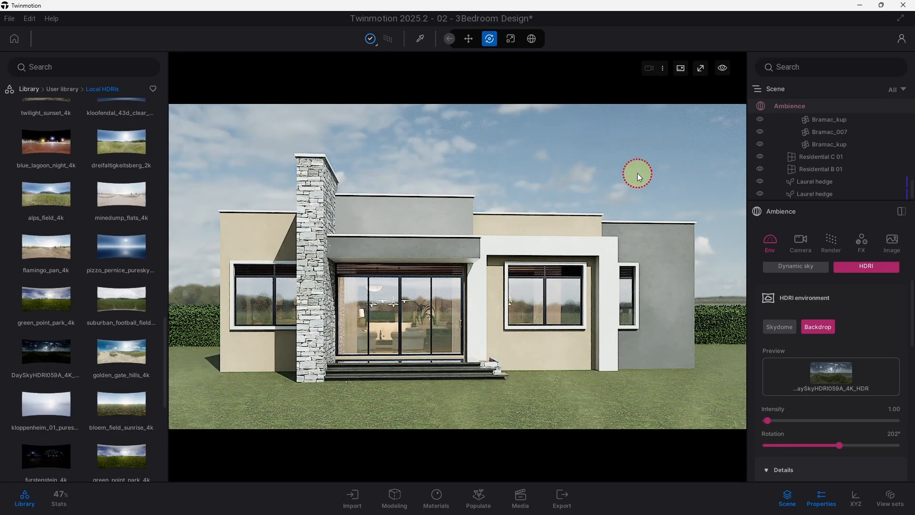
double_click(891, 333)
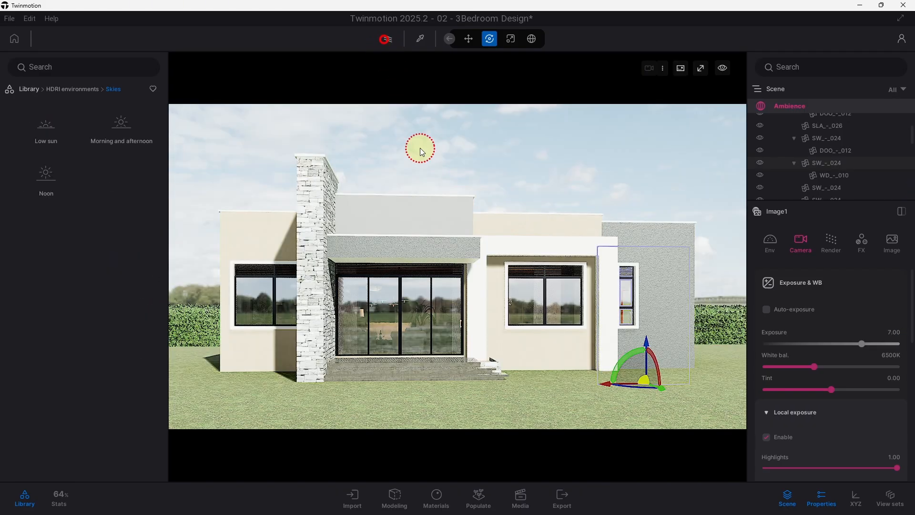
Step: Examine the yellow strips under the treads of the entrance steps up close
scroll(419, 148, "down", 5)
right_click_drag(496, 188, 447, 343)
scroll(522, 338, "up", 2)
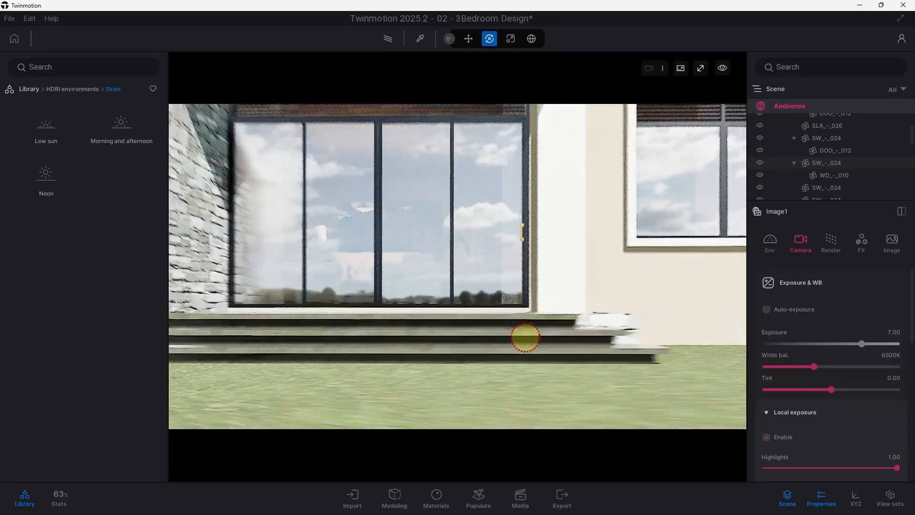
middle_click_drag(525, 337, 550, 339, "shift")
scroll(560, 342, "up", 3)
scroll(548, 329, "up", 6)
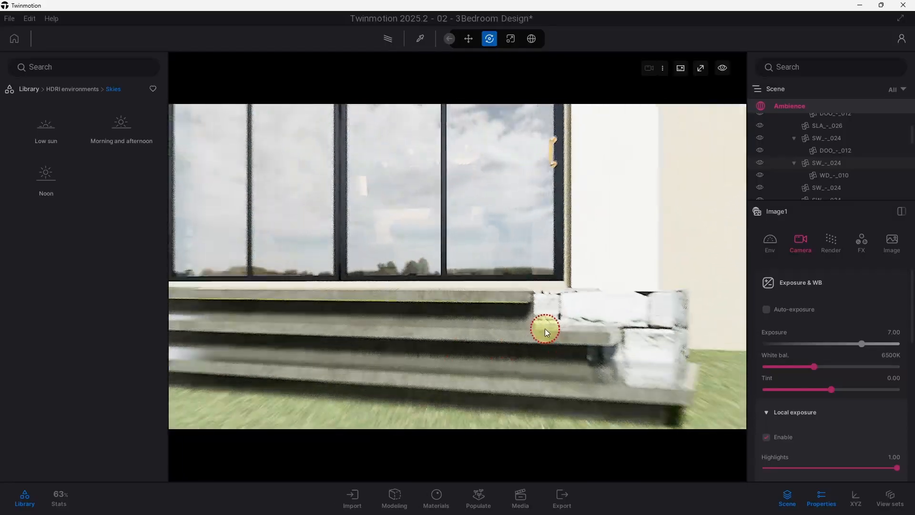
middle_click_drag(537, 317, 507, 296)
scroll(539, 318, "down", 2)
scroll(507, 295, "up", 3)
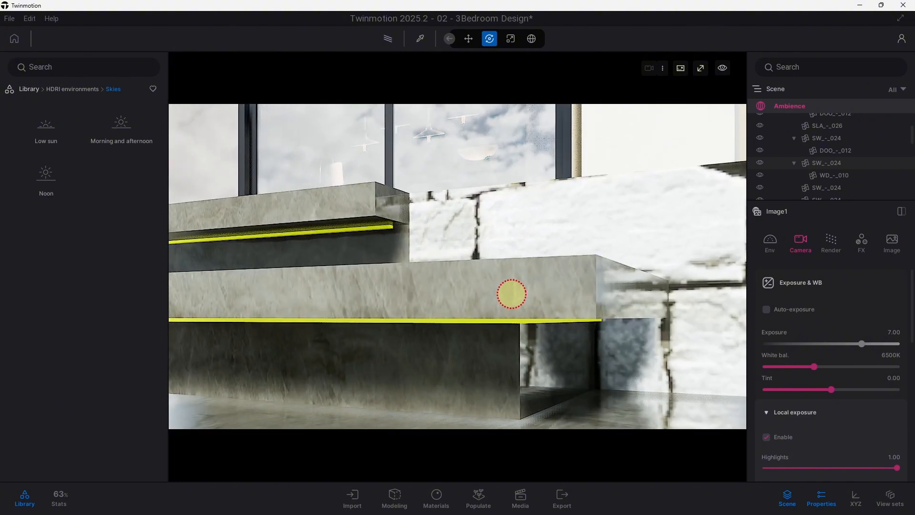
scroll(510, 292, "up", 5)
scroll(531, 290, "down", 1)
middle_click_drag(531, 290, 527, 258)
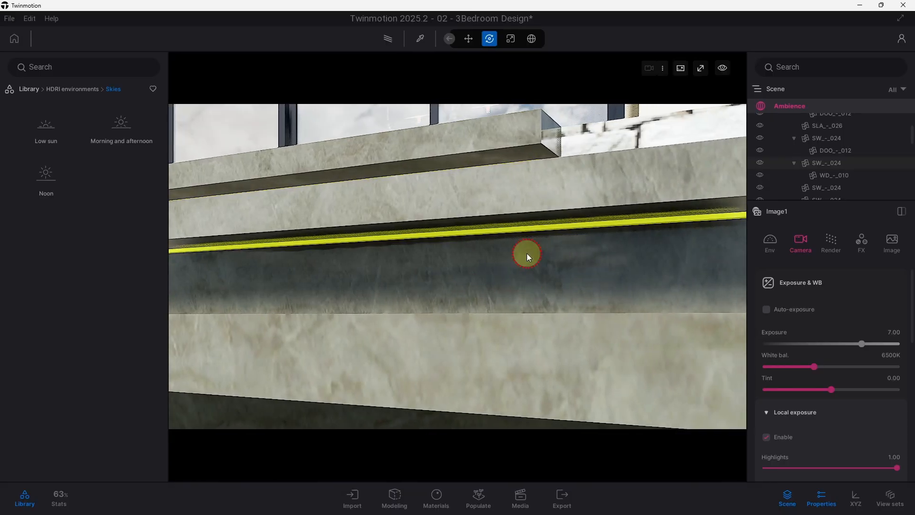
scroll(524, 265, "up", 6)
scroll(517, 256, "down", 5)
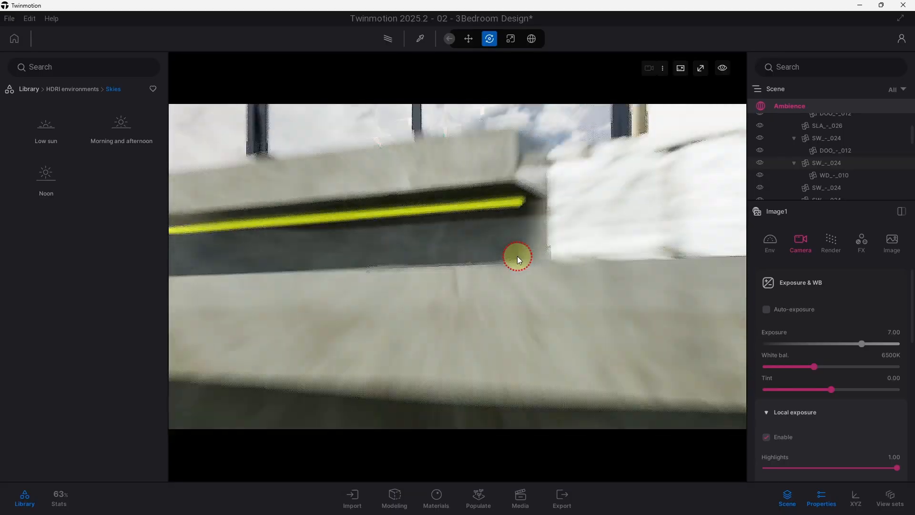
middle_click_drag(520, 254, 400, 275)
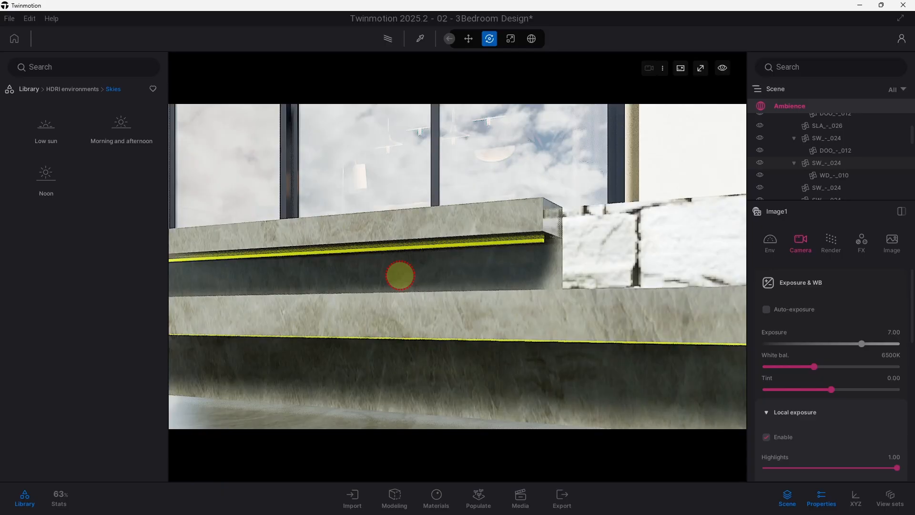
Step: Try the Neon 01 material on the yellow strip under the upper entrance step, and undo it
left_click(32, 89)
left_click(43, 128)
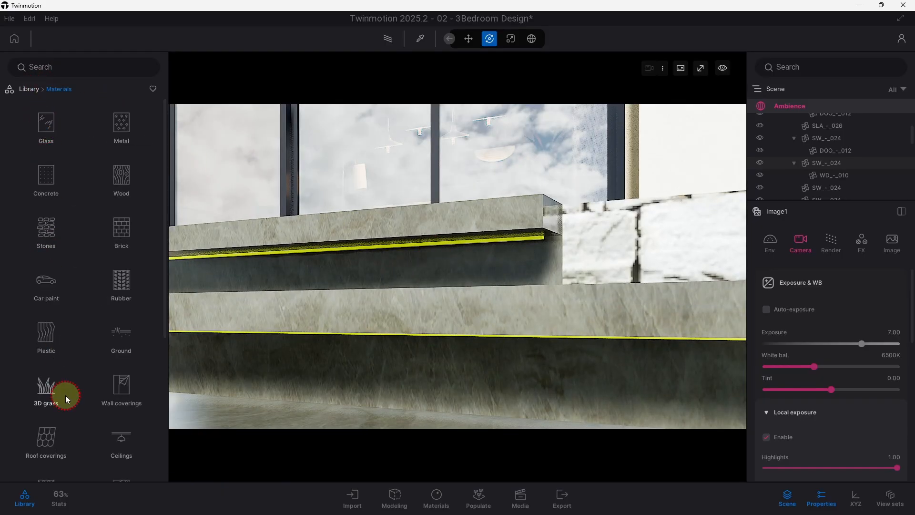
scroll(65, 395, "down", 5)
left_click(103, 354)
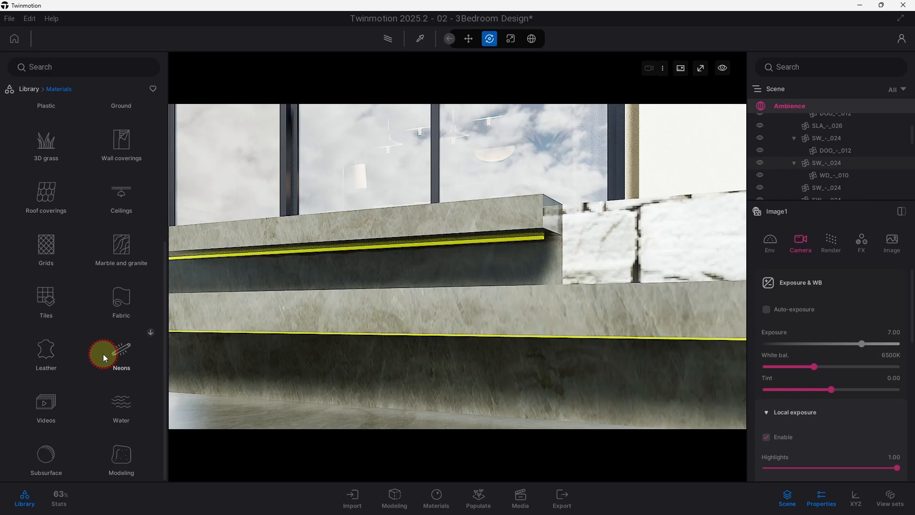
left_click_drag(53, 120, 390, 263)
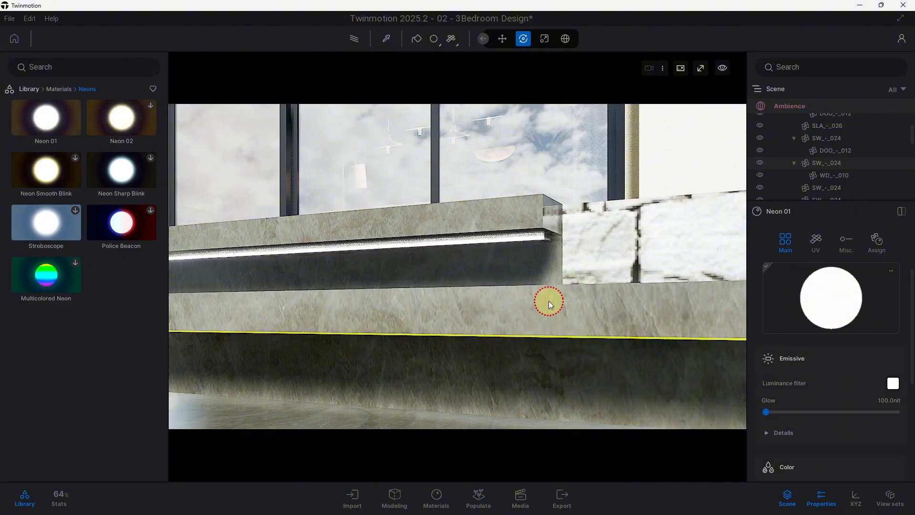
scroll(549, 301, "down", 5)
scroll(531, 286, "up", 7)
scroll(518, 284, "down", 6)
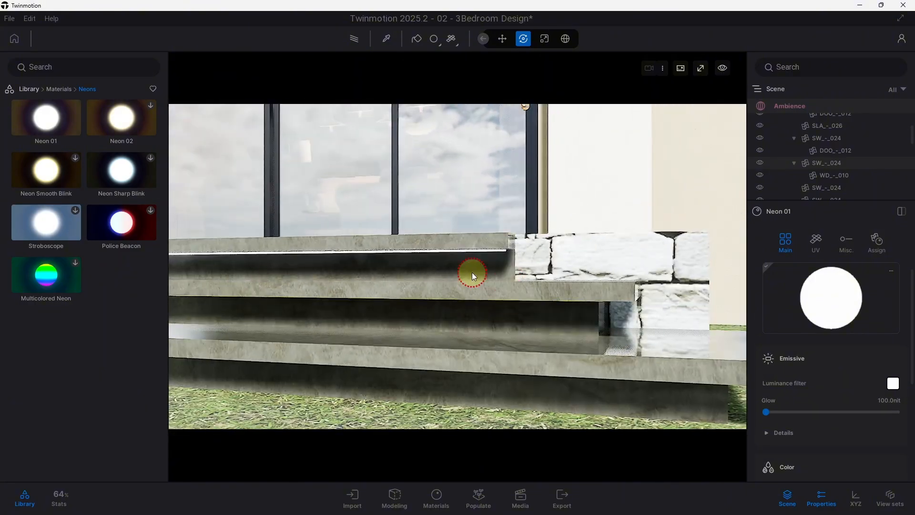
scroll(470, 275, "up", 6)
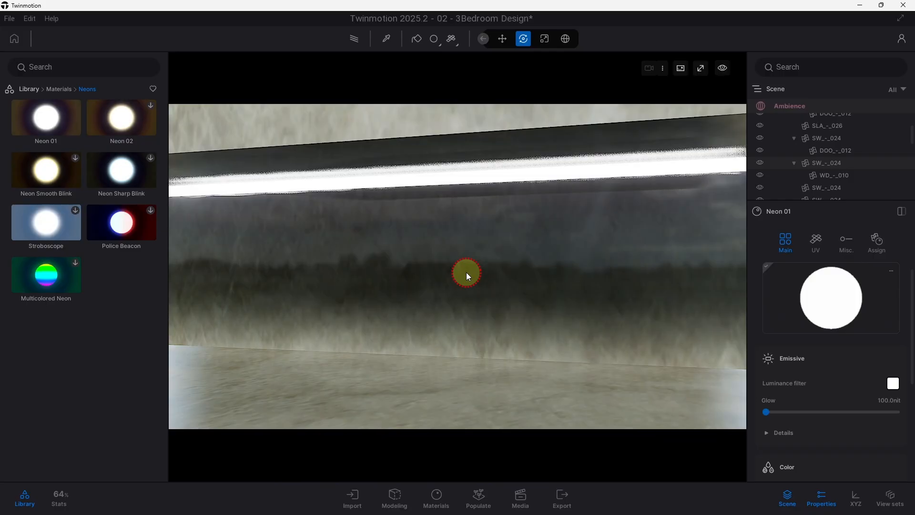
key("ctrl+z")
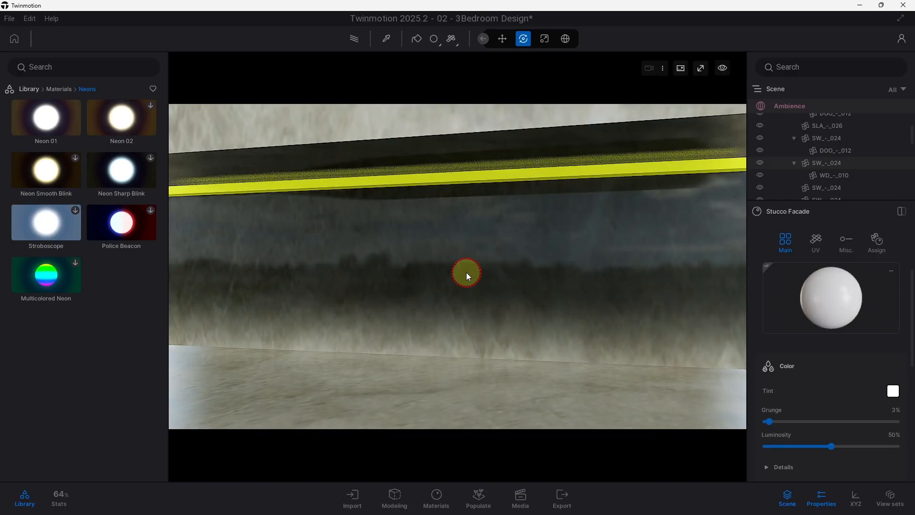
Step: Change the material application mode and apply Satin painted wall to the yellow strips under the entrance steps
left_click(56, 92)
left_click(32, 87)
left_click(39, 129)
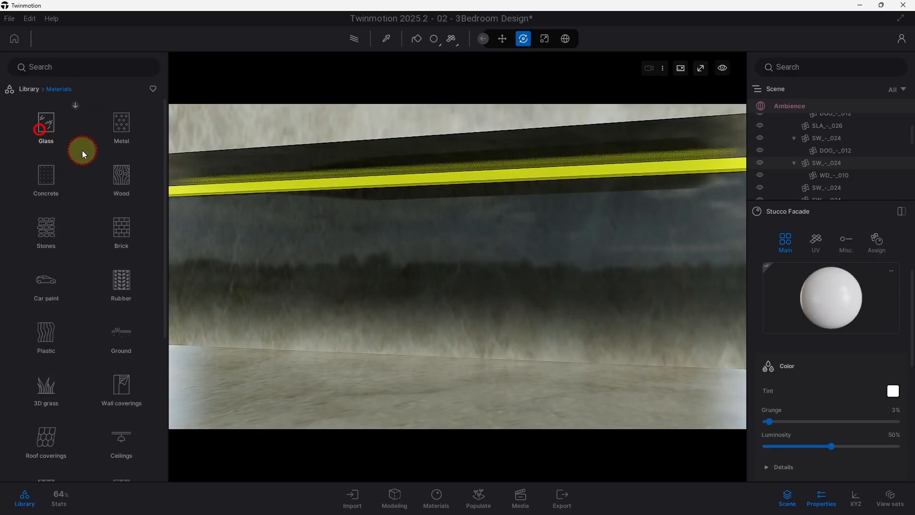
scroll(46, 379, "down", 1)
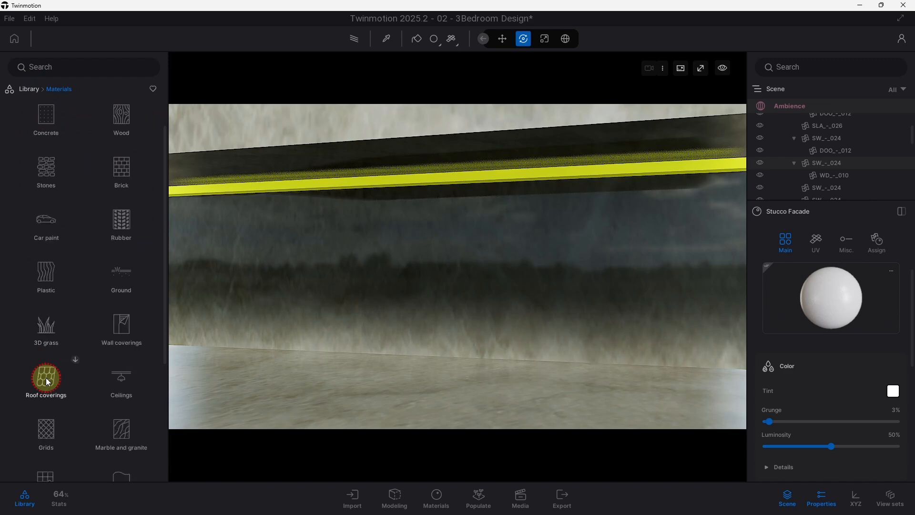
left_click(121, 343)
scroll(89, 357, "down", 2)
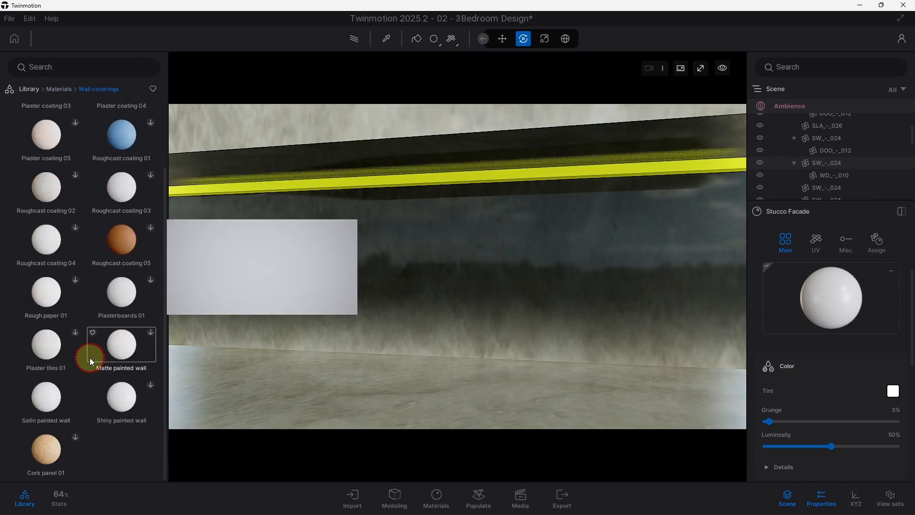
left_click(434, 39)
left_click(445, 64)
mouse_move(48, 402)
left_mouse_down()
mouse_move(121, 362)
mouse_move(285, 185)
left_mouse_up()
scroll(322, 233, "up", 3)
middle_click_drag(322, 233, 304, 233)
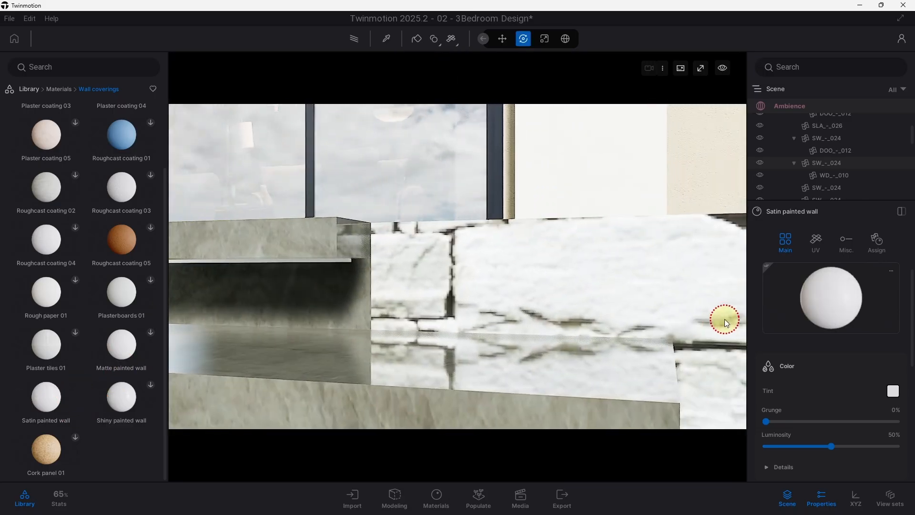
Step: Set the Satin painted wall material's emissive intensity to 150 nit
scroll(803, 355, "down", 7)
scroll(845, 363, "down", 5)
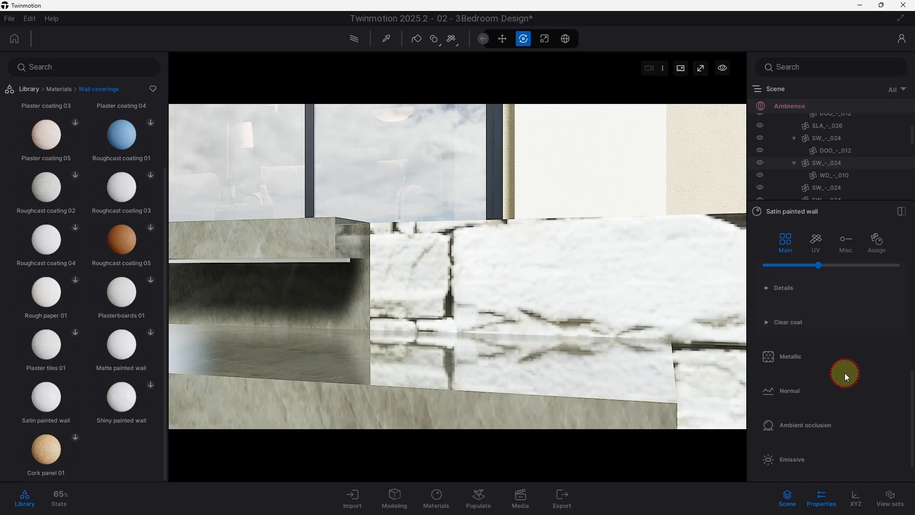
scroll(842, 396, "down", 1)
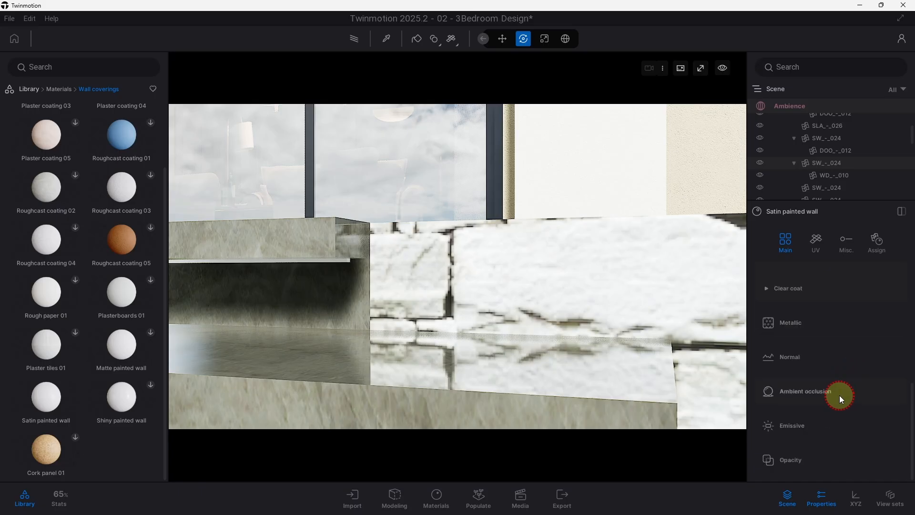
left_click(842, 421)
scroll(834, 412, "down", 2)
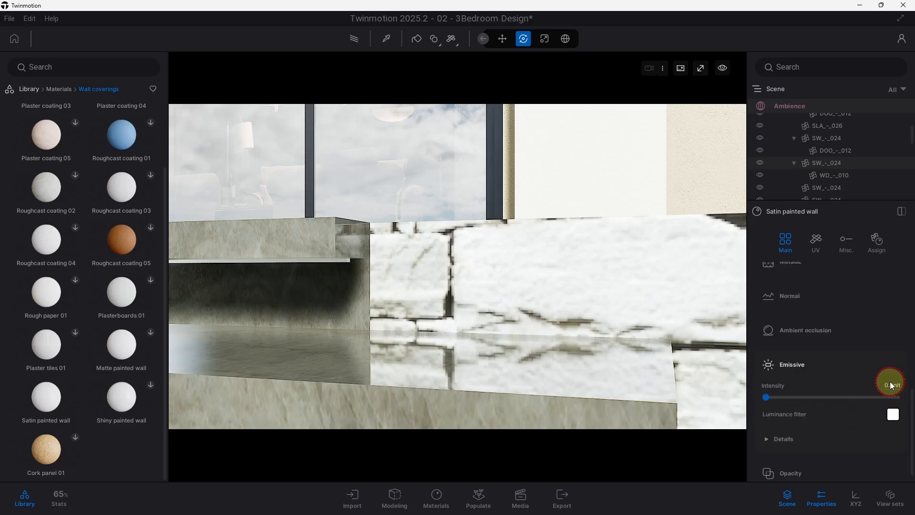
left_click(891, 385)
type("150")
key("Return")
Step: Set the strip material's emissive color temperature to about 2475K for a warm glow under the steps
left_click_drag(479, 274, 406, 236)
scroll(406, 237, "up", 4)
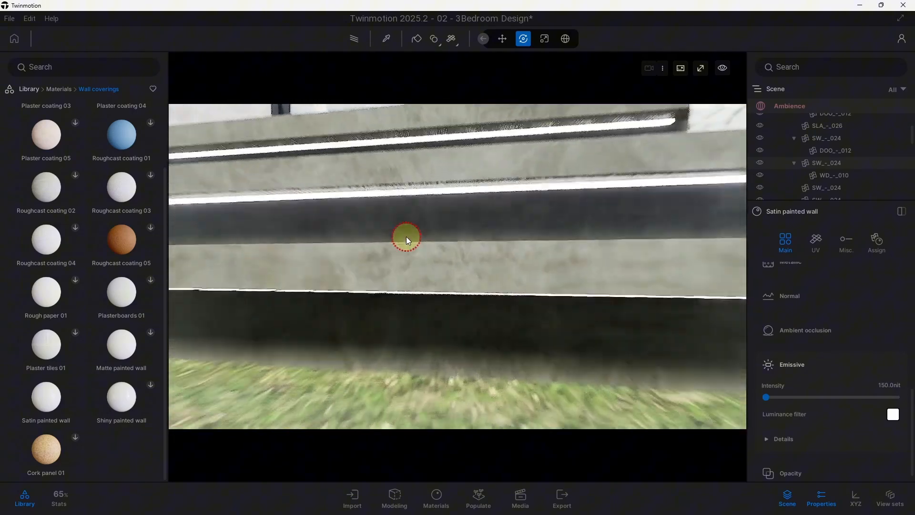
middle_click_drag(429, 263, 431, 205)
left_click(785, 437)
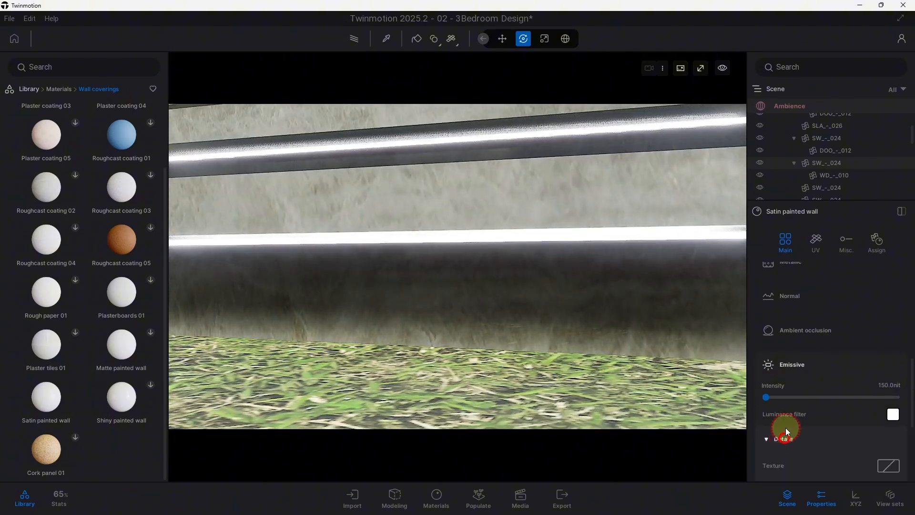
scroll(811, 395, "down", 2)
left_click_drag(834, 405, 794, 405)
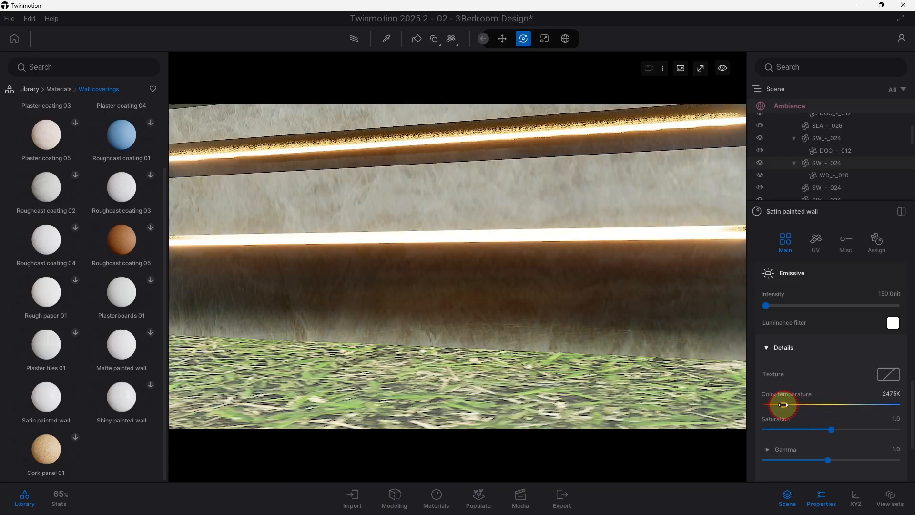
Step: Return to the saved Image1 view, render it with the Path tracer, and switch back to the real-time view
left_click(532, 484)
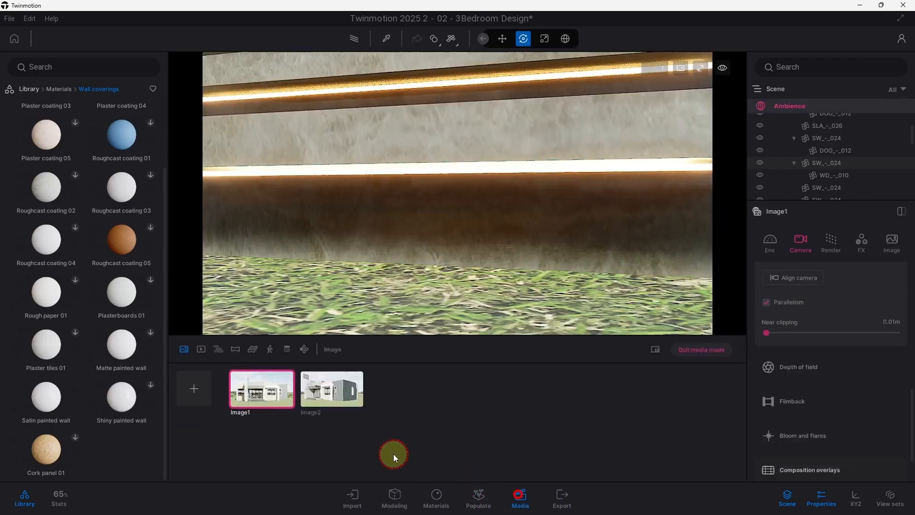
left_click(524, 493)
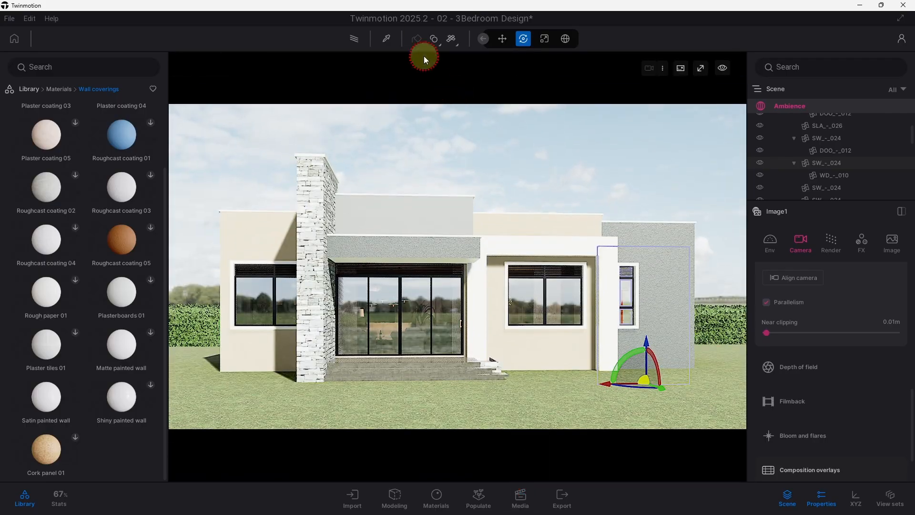
left_click(351, 42)
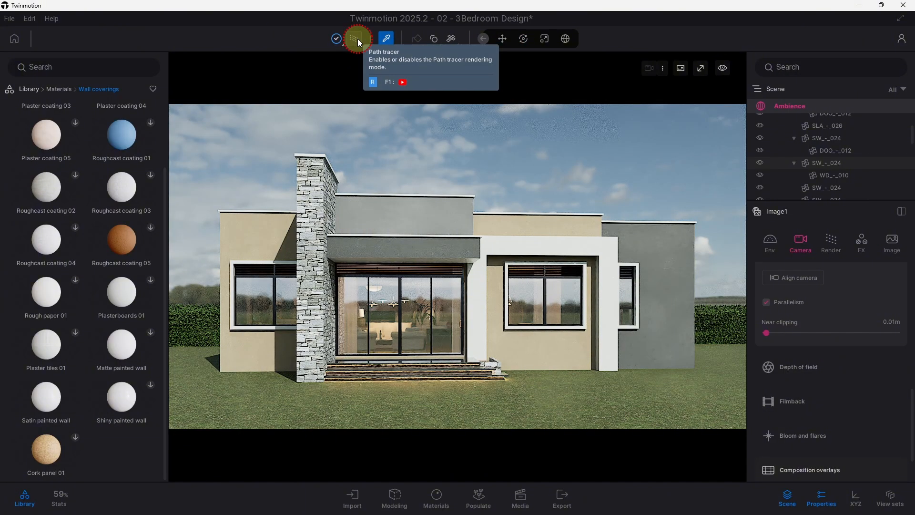
left_click(357, 42)
scroll(527, 316, "up", 4)
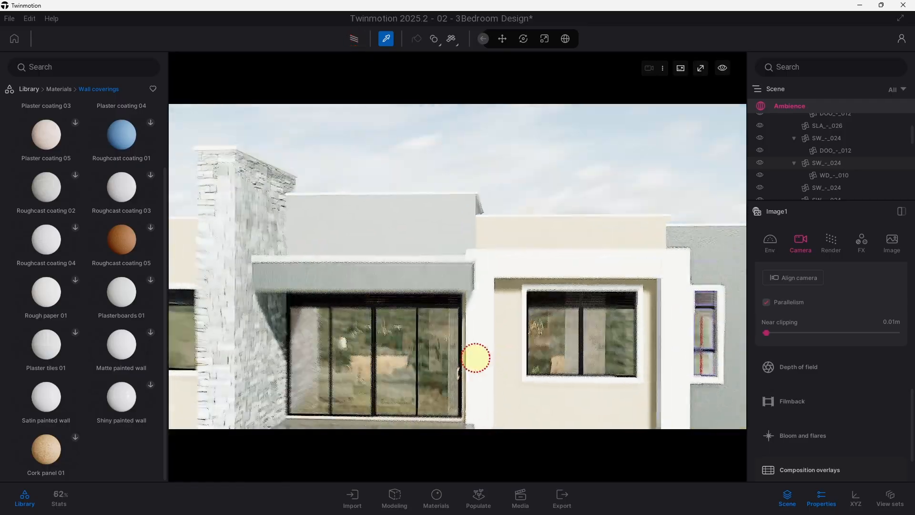
Step: Save the project
middle_click_drag(474, 357, 453, 445, "shift")
scroll(460, 335, "up", 5)
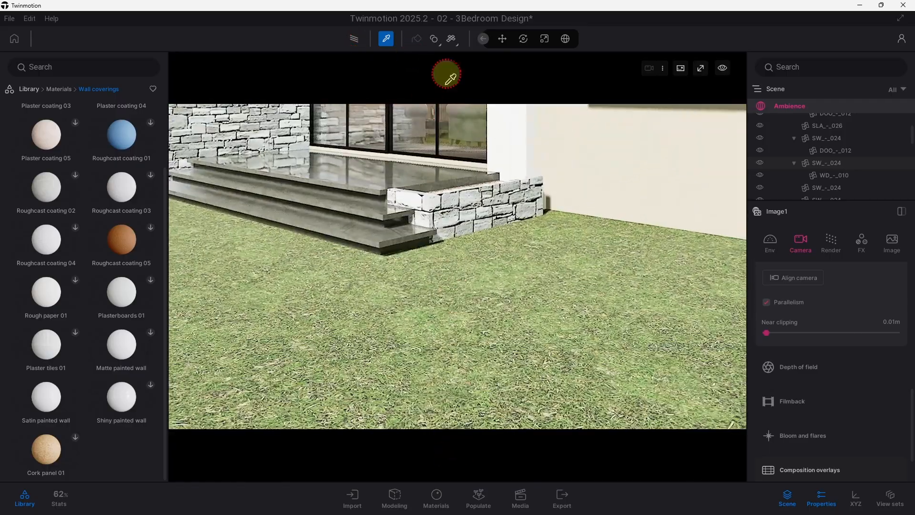
scroll(464, 166, "up", 5)
key("ctrl+s")
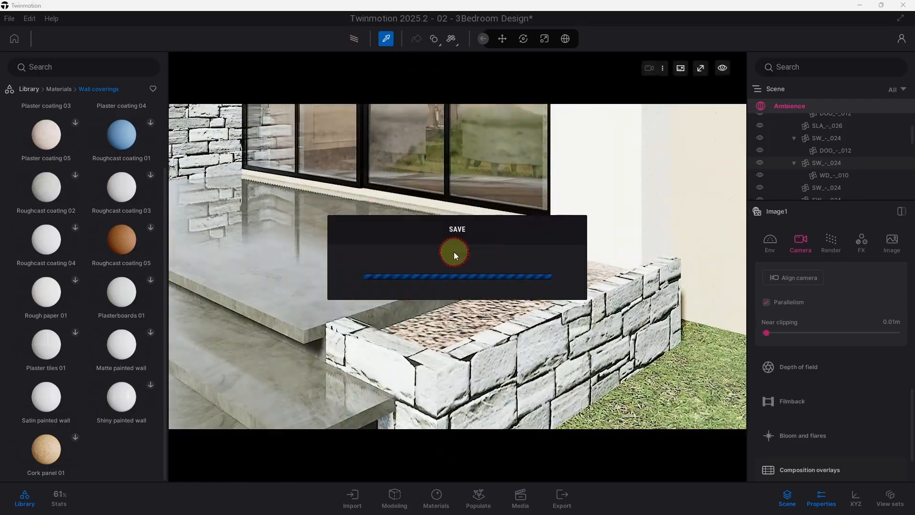
Step: Place two Bird of Paradise 05_1 plants from the User library in the stone planter beside the entrance steps
left_click(24, 87)
left_click(123, 381)
left_click_drag(165, 110, 165, 122)
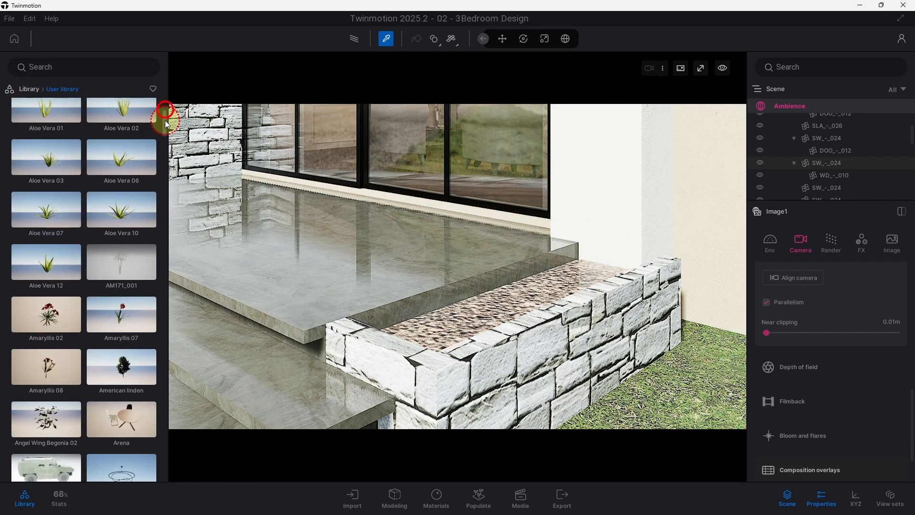
left_click(118, 217)
scroll(98, 365, "down", 15)
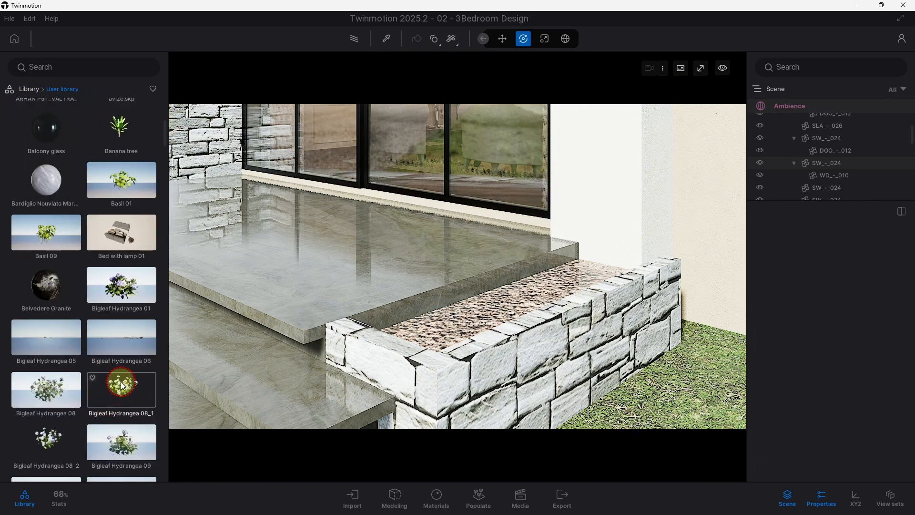
left_click_drag(120, 409, 586, 280)
left_click_drag(460, 327, 524, 303)
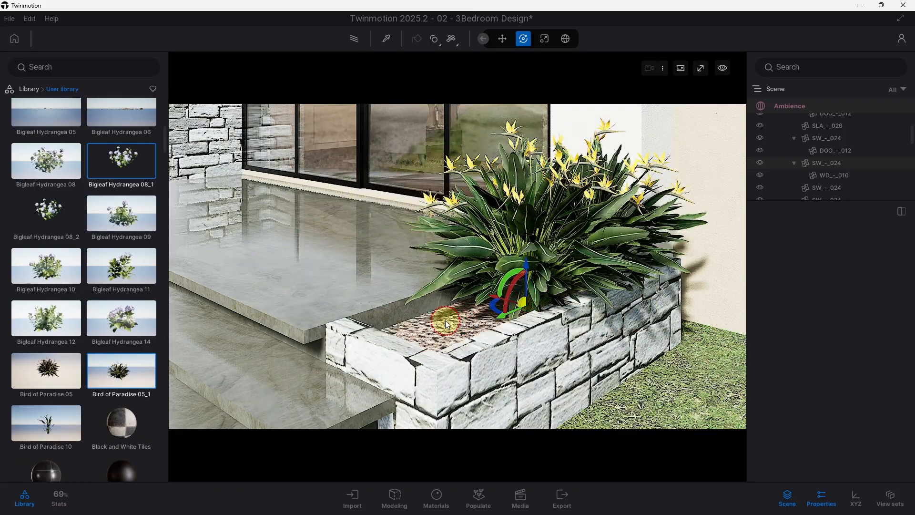
Step: Add a Bigleaf Hydrangea 08_1 and an Amaryllis 02 from the User library at the front end of the stone planter
scroll(464, 308, "down", 10)
scroll(464, 308, "up", 10)
left_click_drag(121, 162, 356, 324)
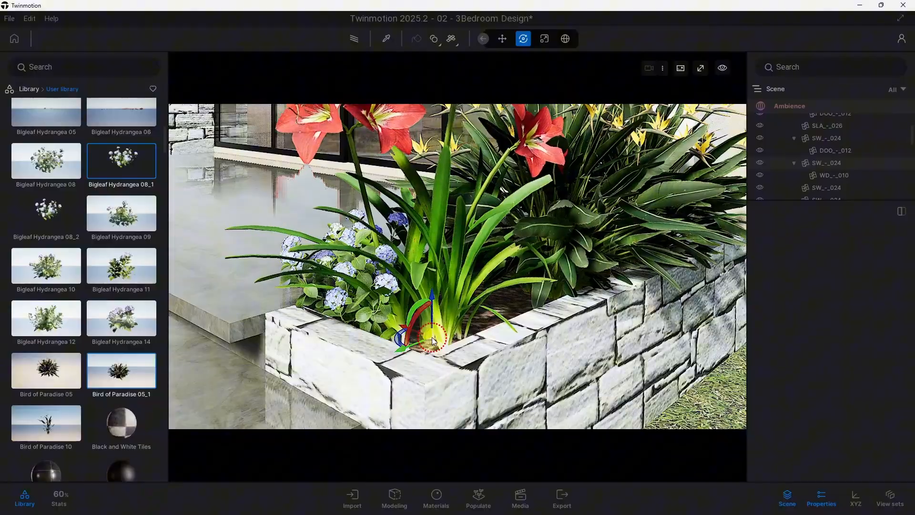
left_click_drag(433, 339, 471, 322)
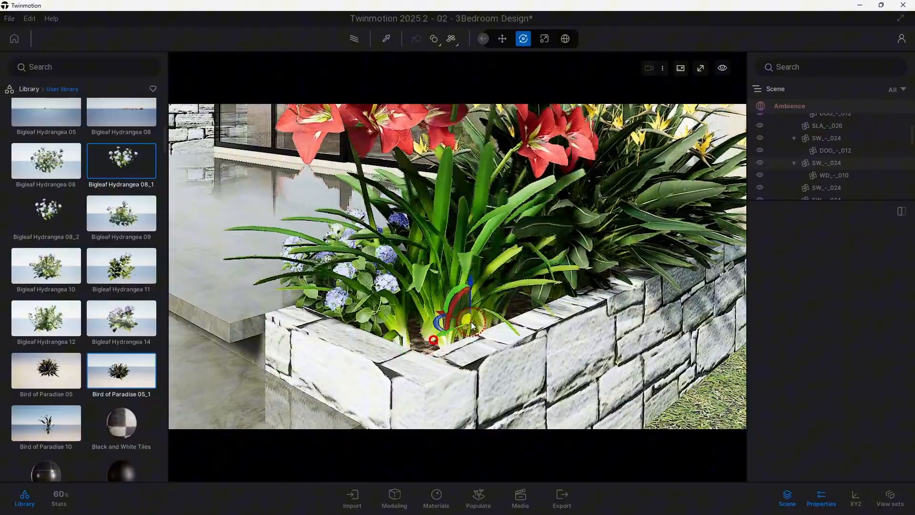
scroll(449, 318, "down", 10)
scroll(449, 318, "up", 10)
scroll(457, 356, "down", 8)
Step: Render the saved Image1 view with the planted flowers using the Path tracer, and compare it with the reference house image in Chrome
middle_click_drag(457, 356, 452, 323, "shift")
scroll(453, 323, "up", 5)
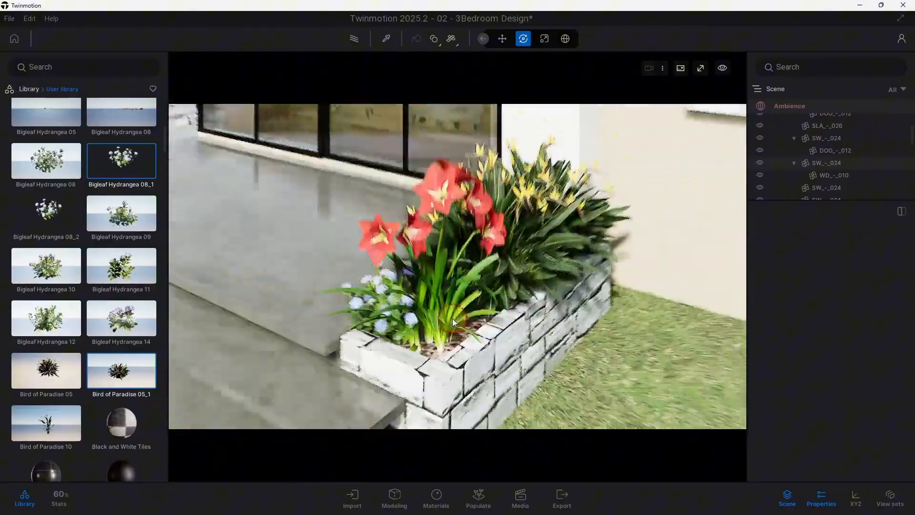
scroll(453, 323, "up", 3)
scroll(121, 239, "up", 12)
scroll(121, 389, "down", 2)
scroll(447, 413, "down", 8)
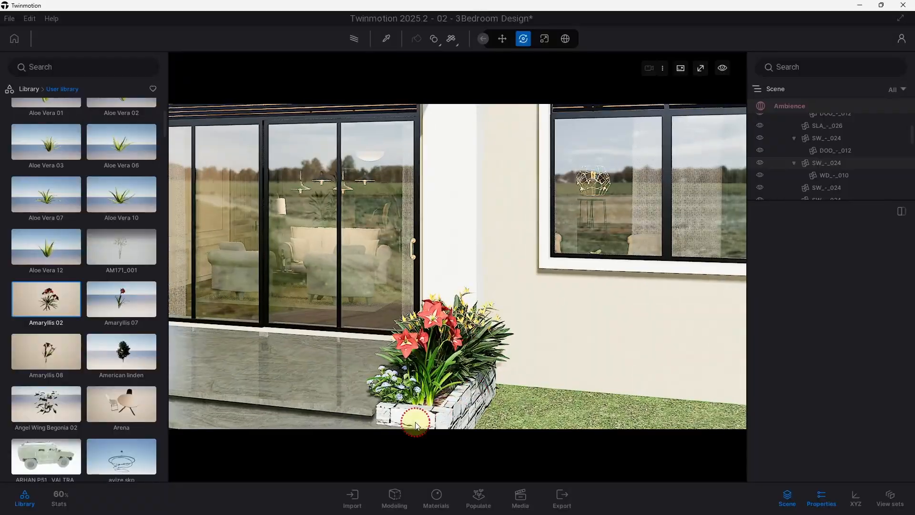
left_click(521, 498)
left_click(275, 400)
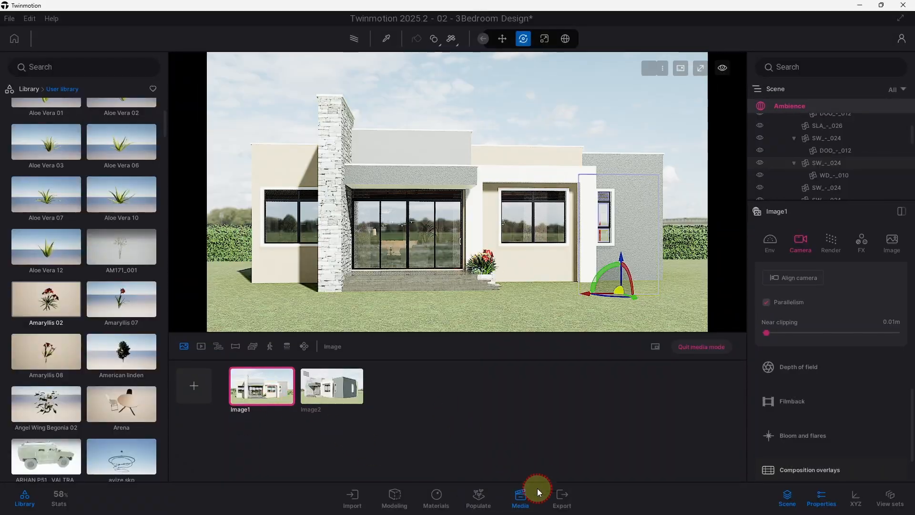
left_click(536, 488)
left_click(365, 40)
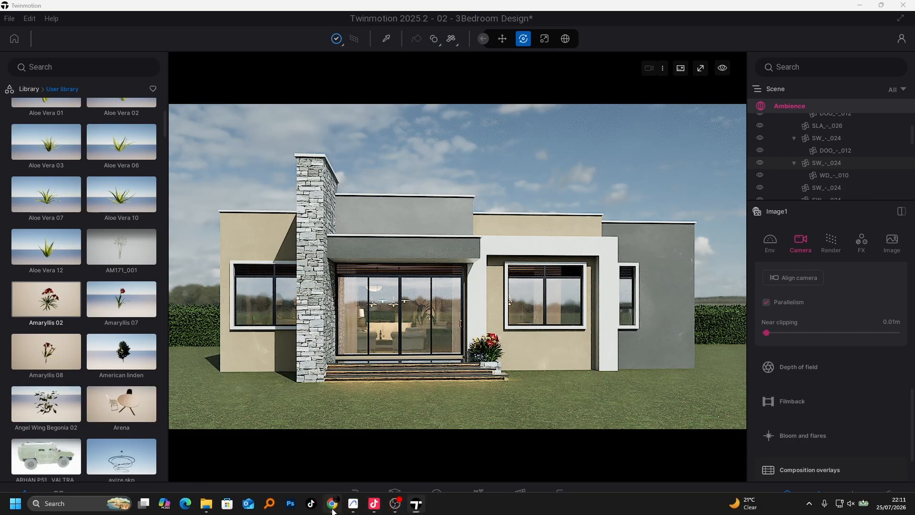
left_click(332, 508)
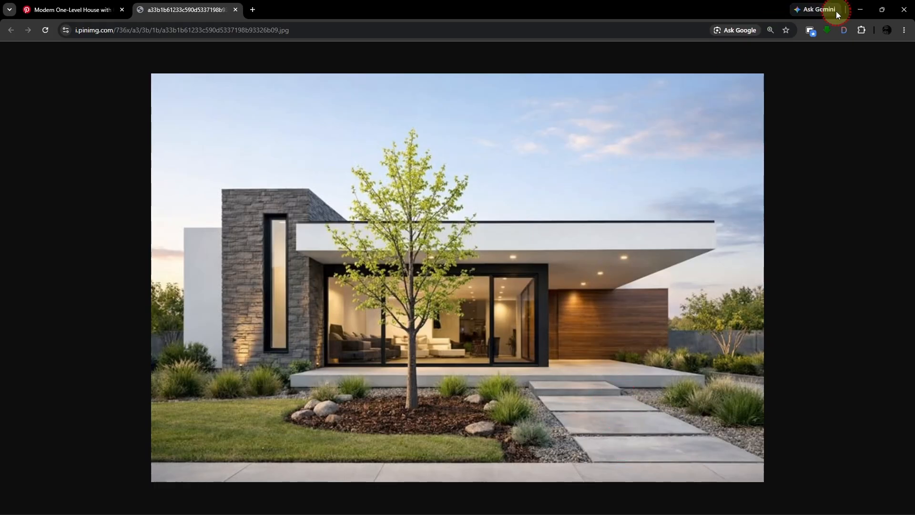
left_click(861, 9)
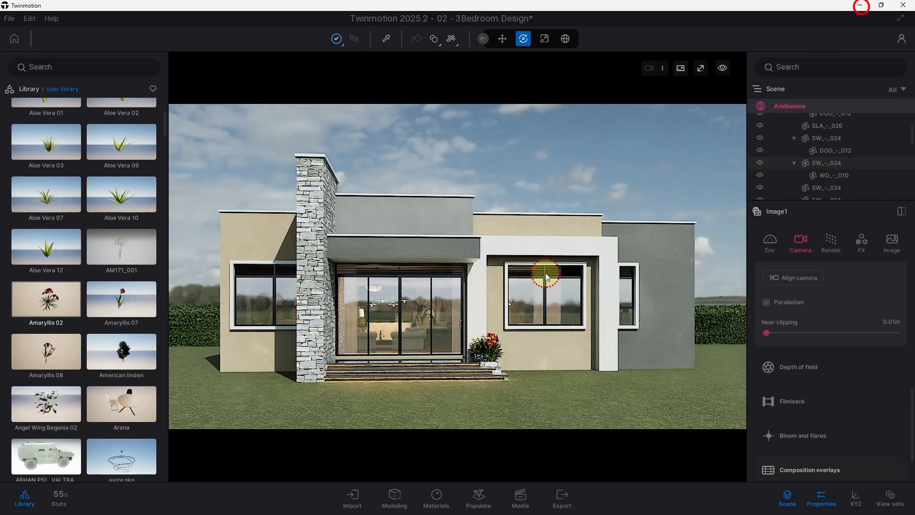
Step: Turn off the Path tracer and quit media mode to work on the lawn in front of the entrance
left_click(354, 39)
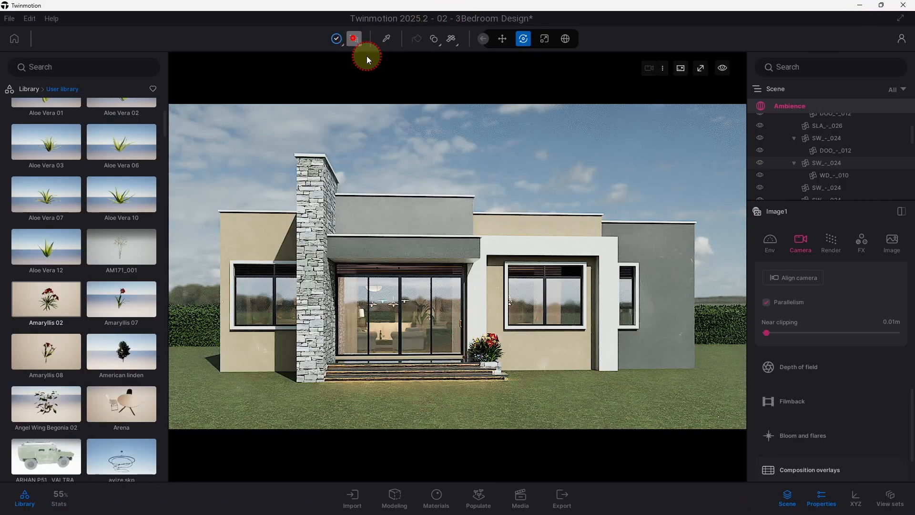
left_click(520, 496)
left_click(696, 349)
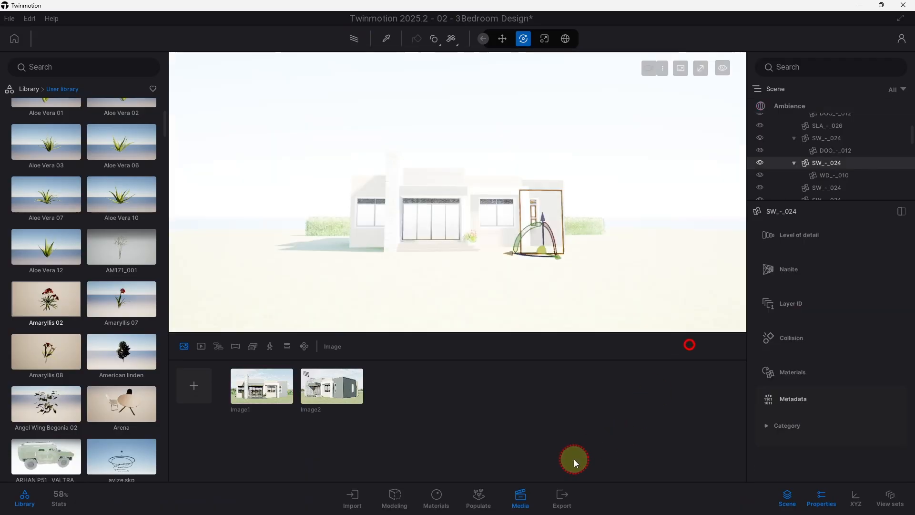
left_click(507, 504)
middle_click_drag(527, 327, 515, 304, "shift")
scroll(476, 314, "up", 6)
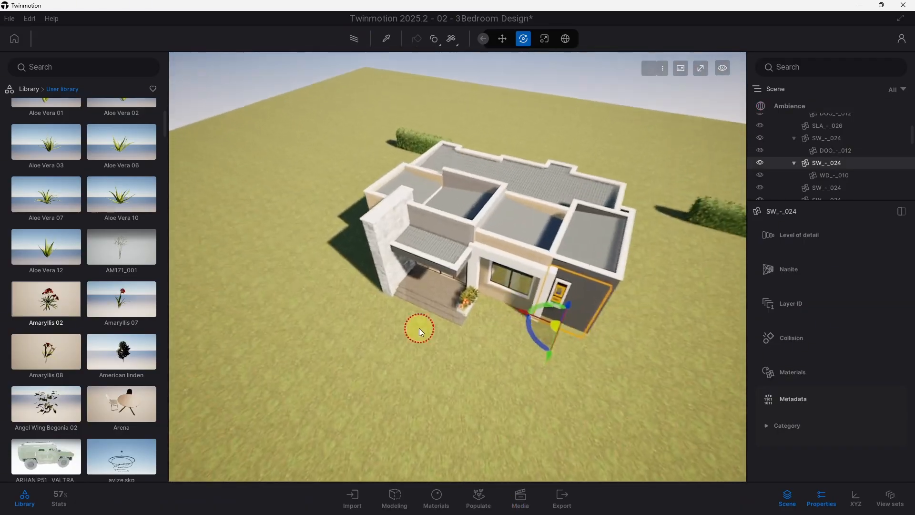
middle_click_drag(319, 330, 437, 327, "shift")
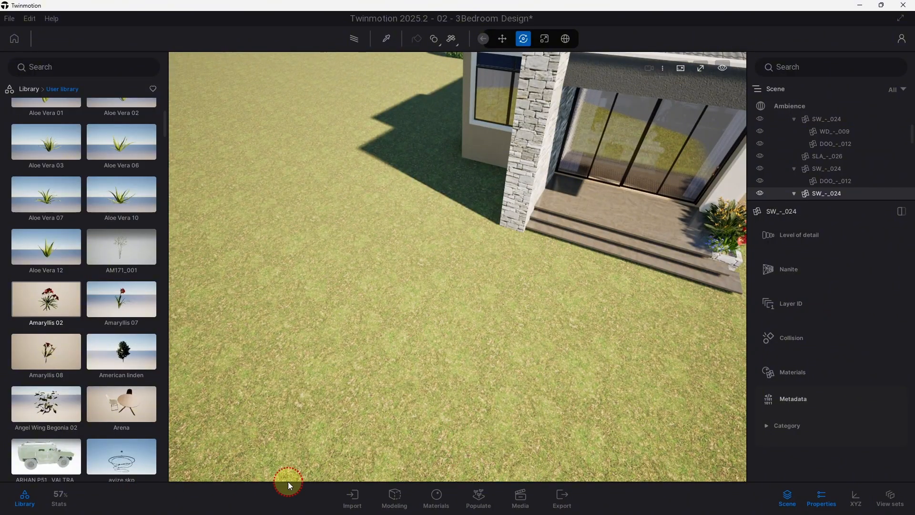
Step: Open the User library and browse to its stone models
left_click(520, 498)
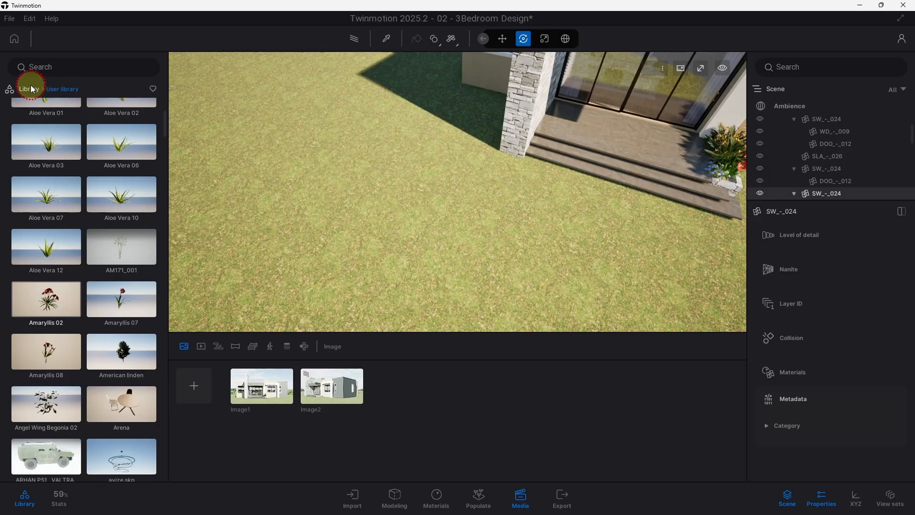
left_click(32, 89)
left_click(123, 370)
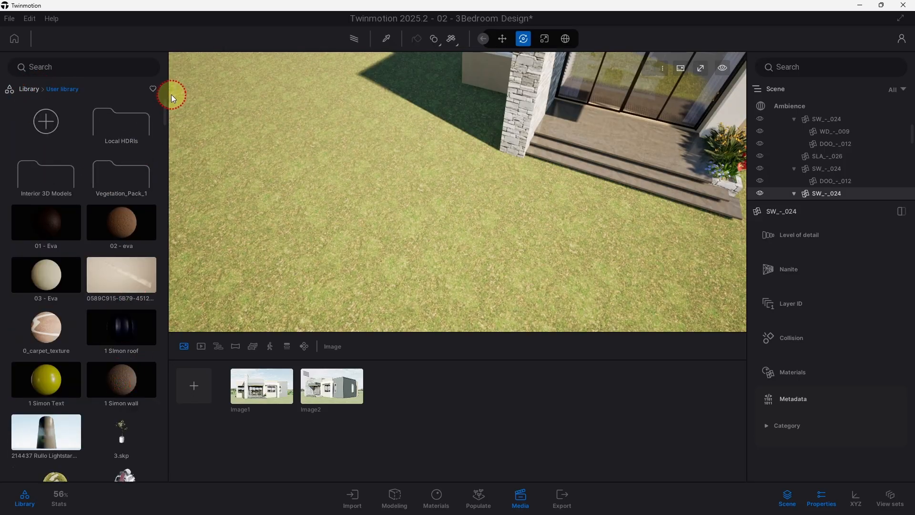
left_click_drag(162, 108, 174, 412)
scroll(84, 291, "down", 10)
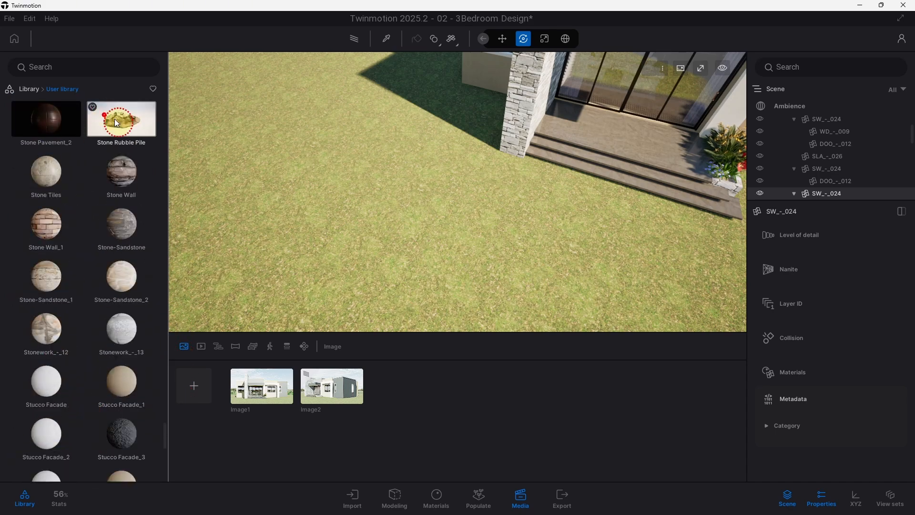
Step: Try the Stone Rubble Pile on the lawn in front of the house and delete it
left_click_drag(114, 119, 347, 220)
middle_click_drag(347, 220, 424, 202)
key("Delete")
Step: Place the Tundra Rocky Ground_1 model from the User library on the lawn in front of the stone column
scroll(156, 429, "down", 4)
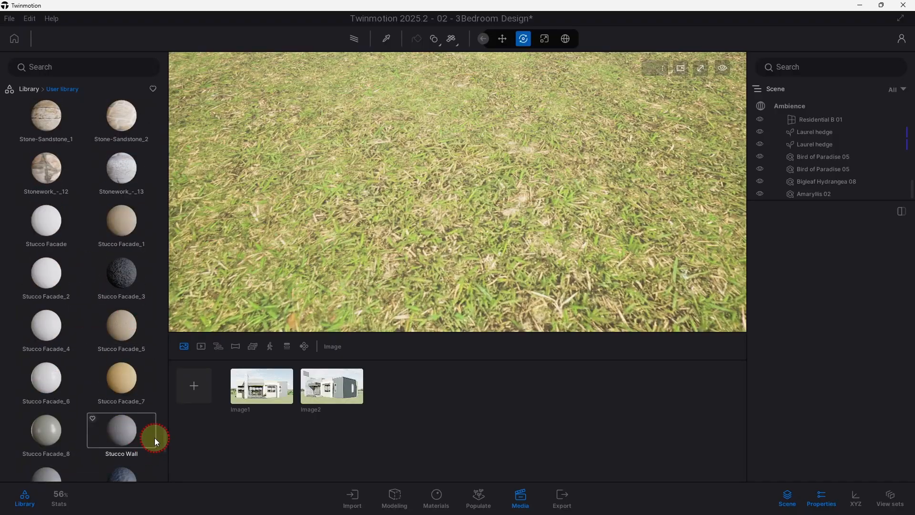
scroll(161, 439, "down", 10)
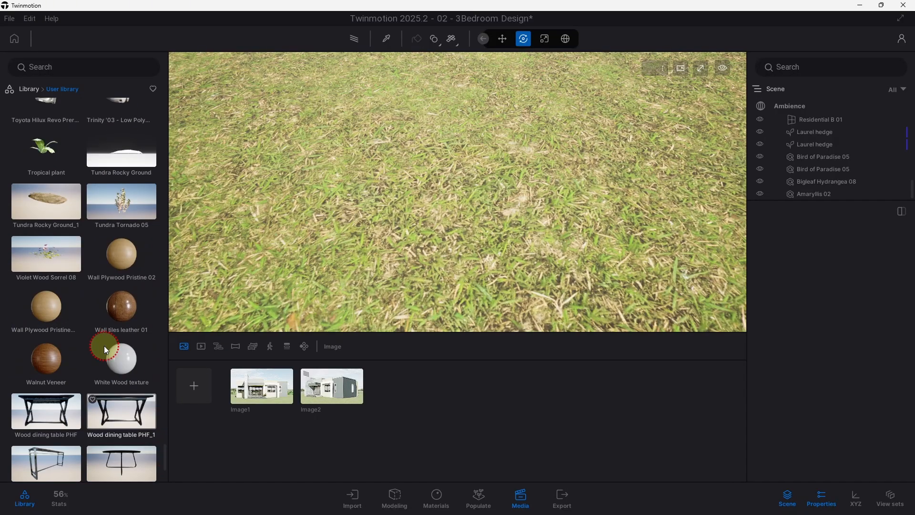
left_click_drag(29, 206, 424, 187)
scroll(424, 188, "down", 6)
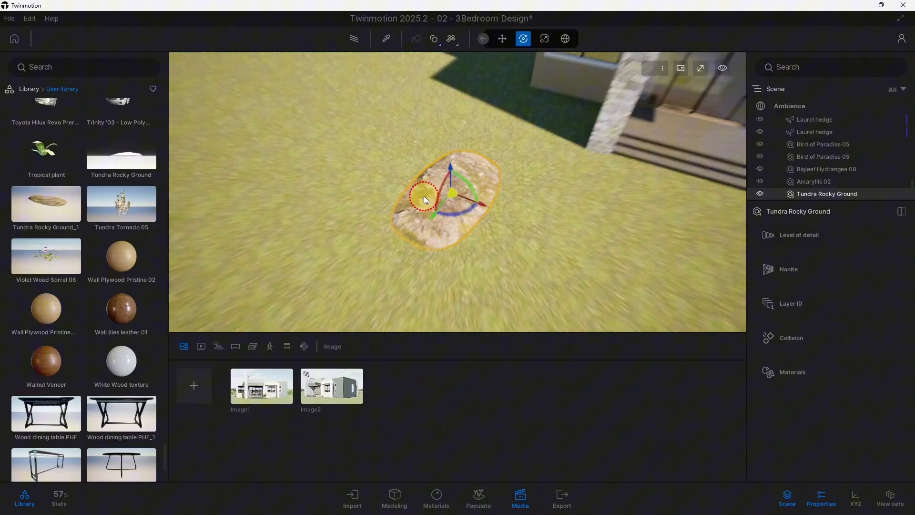
scroll(424, 196, "up", 4)
middle_click_drag(471, 216, 450, 187)
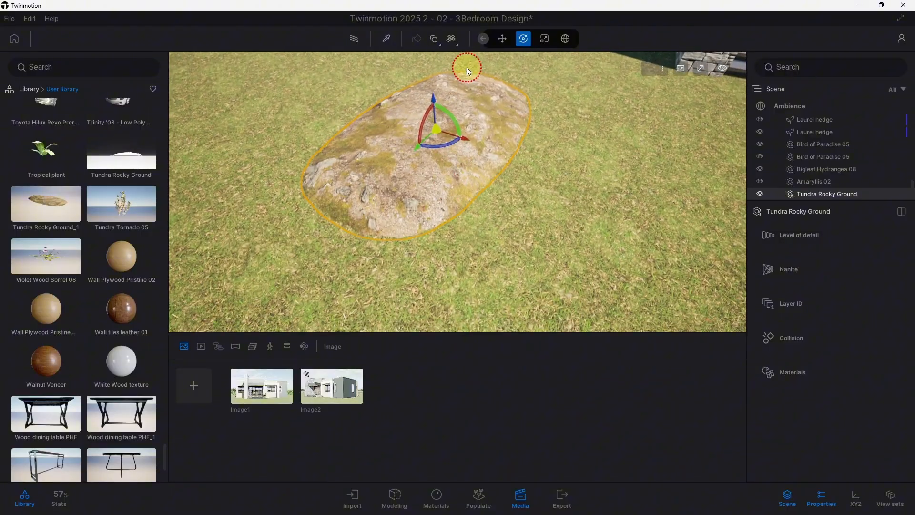
Step: Enlarge the Tundra Rocky Ground model along its two horizontal axes with the Scale tool
left_click(542, 42)
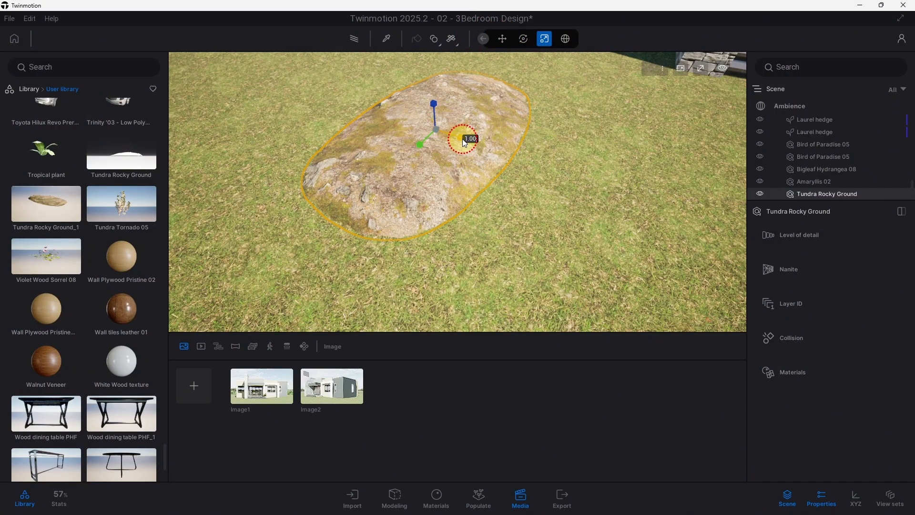
left_click_drag(467, 139, 487, 142)
left_click_drag(421, 146, 417, 169)
scroll(509, 173, "down", 5)
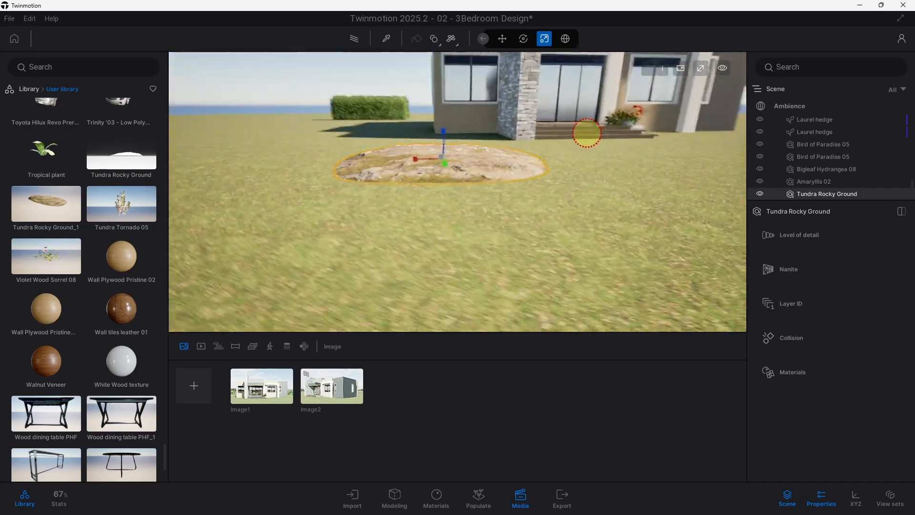
Step: Return to the saved Image1 view and move the Tundra Rocky Ground along its red axis toward the entrance steps
left_click(332, 384)
left_click(278, 394)
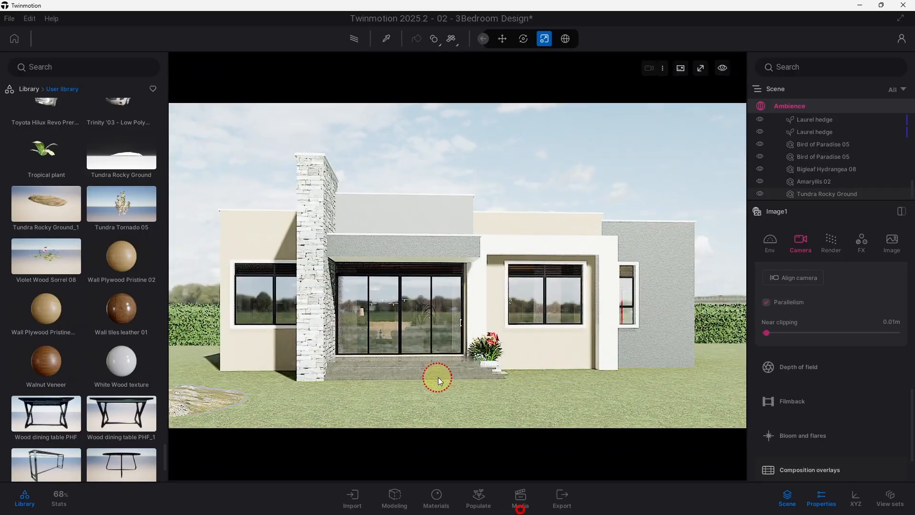
middle_click_drag(267, 377, 524, 368)
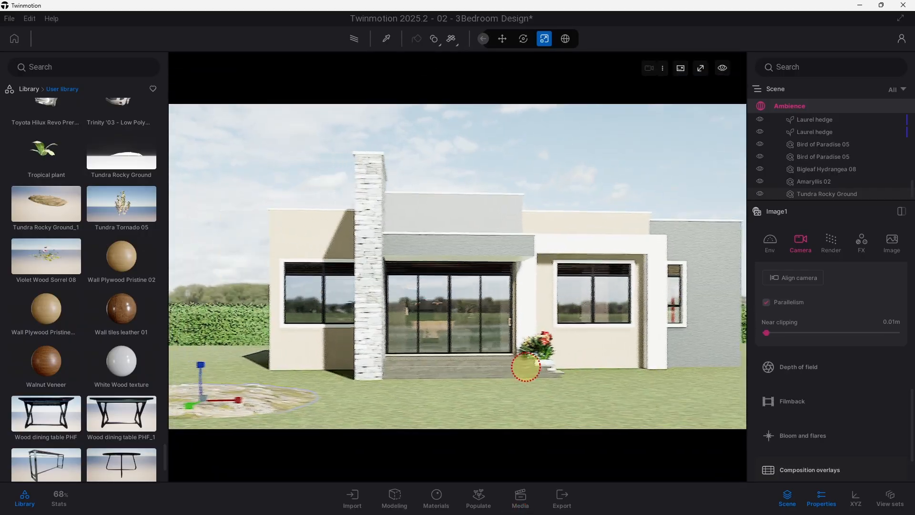
left_click(525, 38)
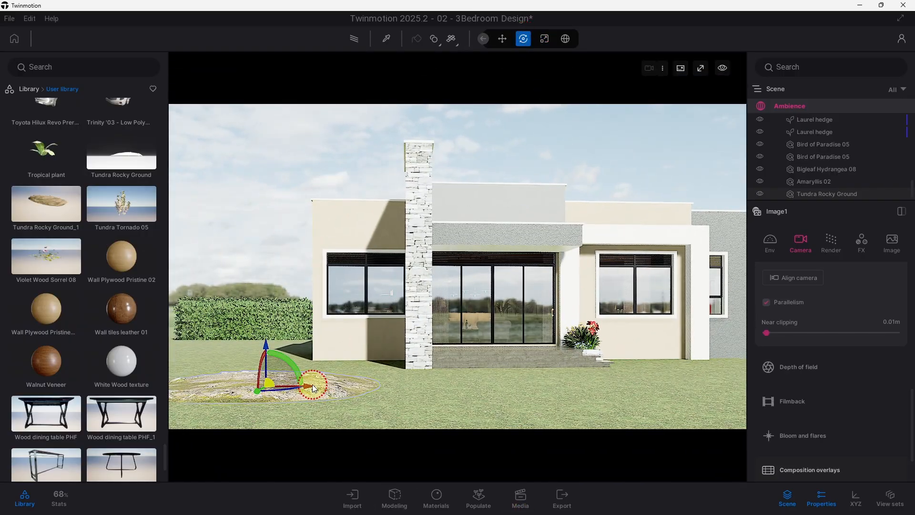
left_click_drag(313, 384, 402, 387)
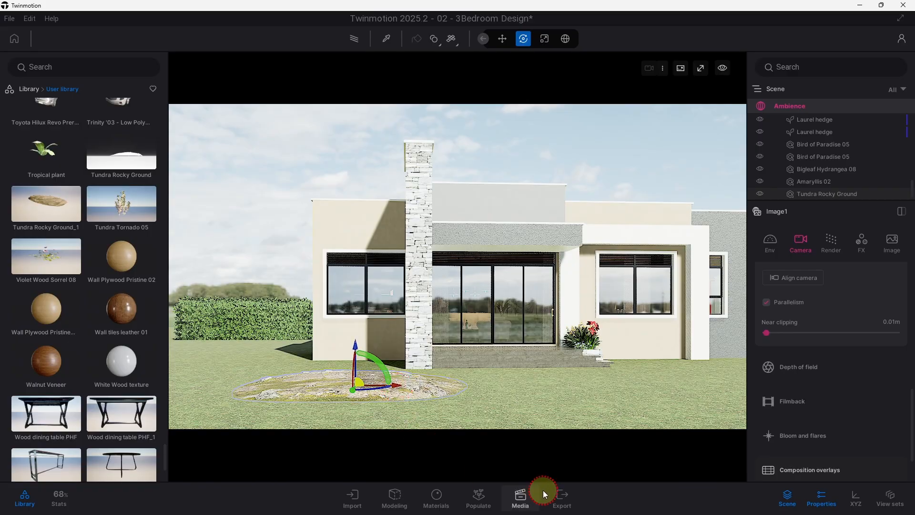
Step: Restore the Image1 view, deselect the rocky ground, render with the Path tracer, and recheck the reference house image in Chrome
left_click(520, 503)
left_click(253, 396)
left_click(520, 502)
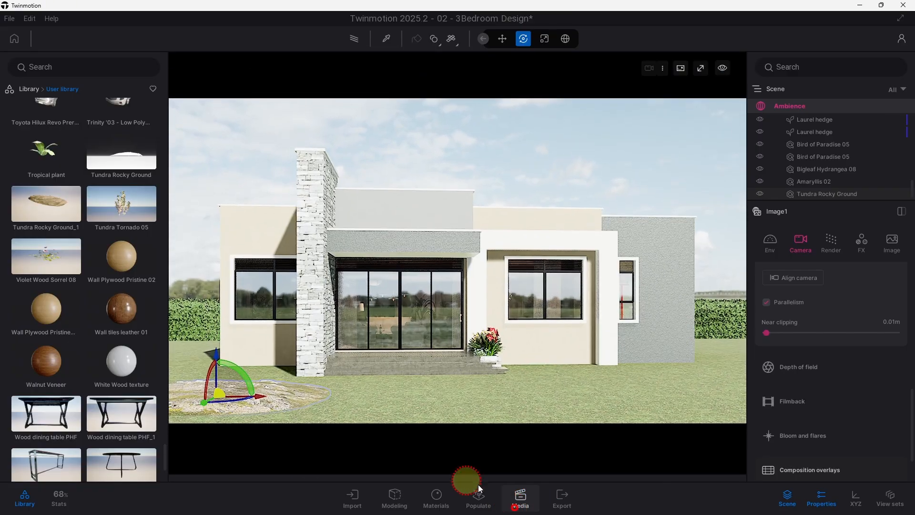
left_click(265, 204)
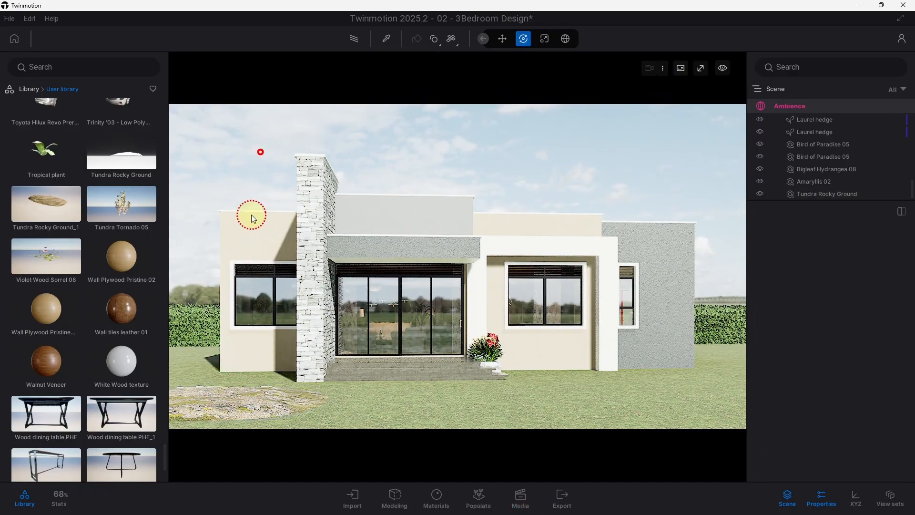
left_click(360, 37)
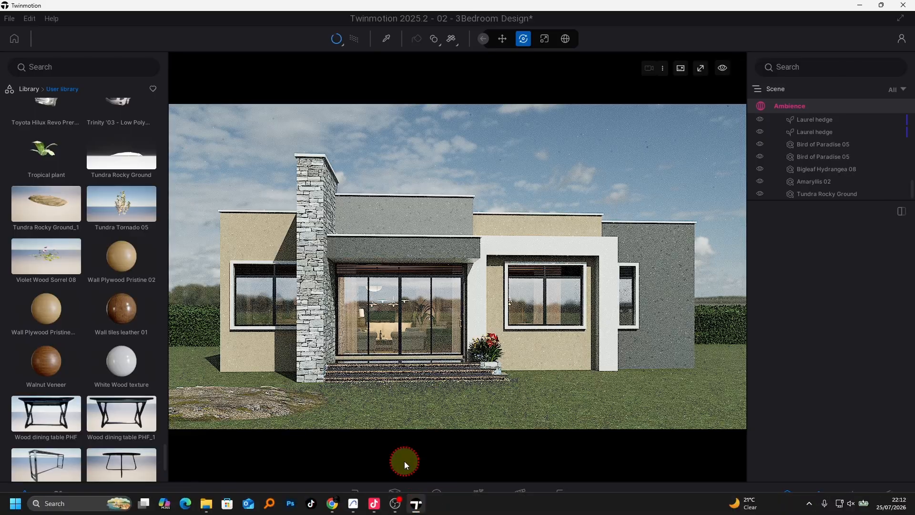
left_click(333, 505)
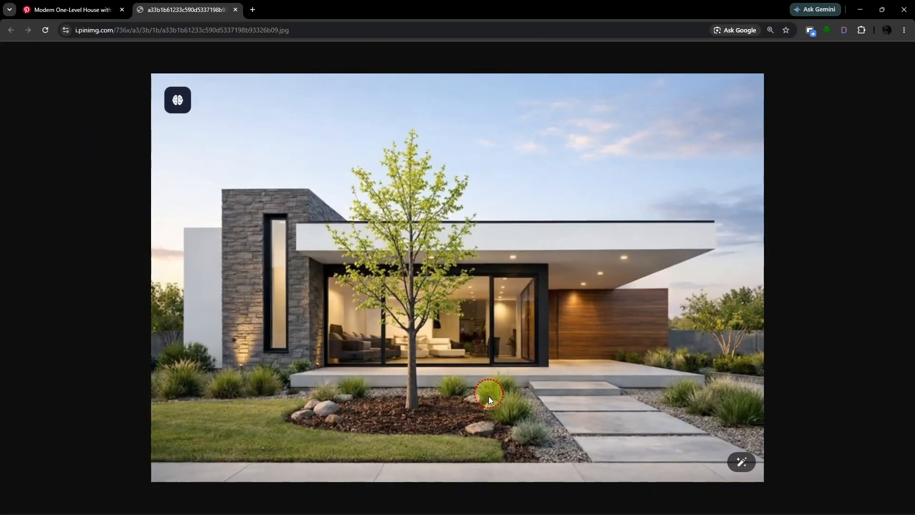
left_click(863, 11)
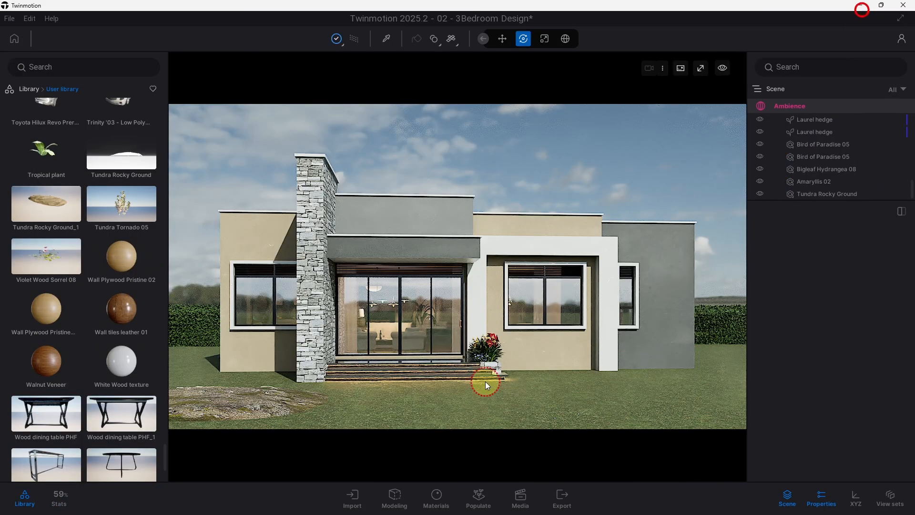
Step: Turn off the Path tracer and inspect the Tundra Rocky Ground on the lawn up close
left_click(353, 40)
left_click_drag(441, 350, 527, 476)
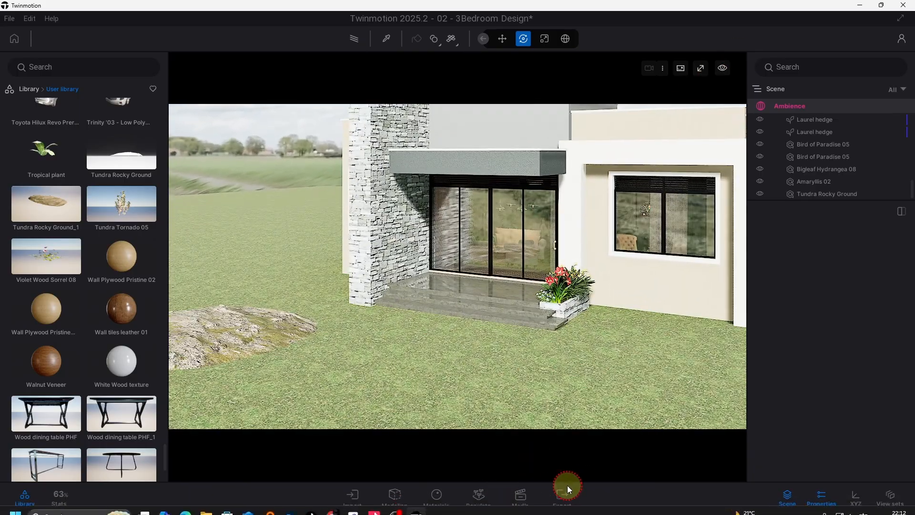
left_click(519, 494)
left_click(689, 346)
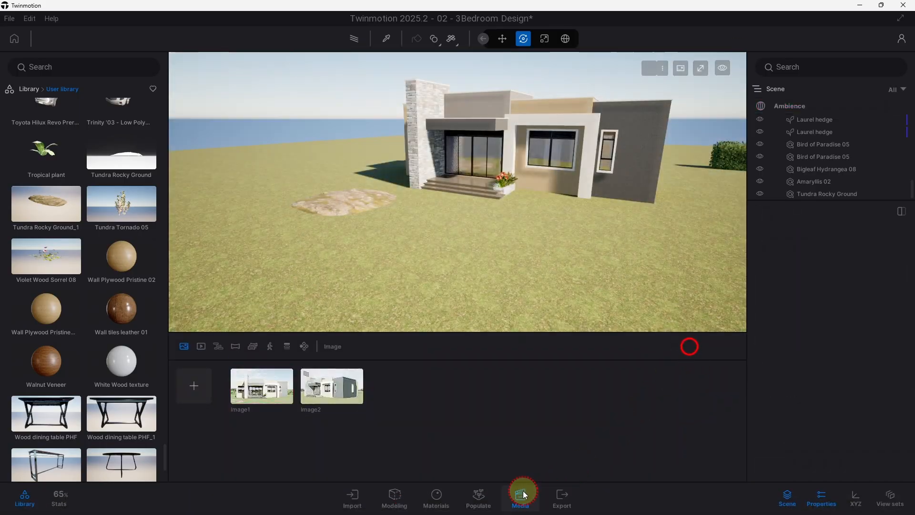
left_click(521, 494)
scroll(376, 286, "up", 4)
right_click_drag(376, 286, 308, 313)
scroll(307, 312, "up", 3)
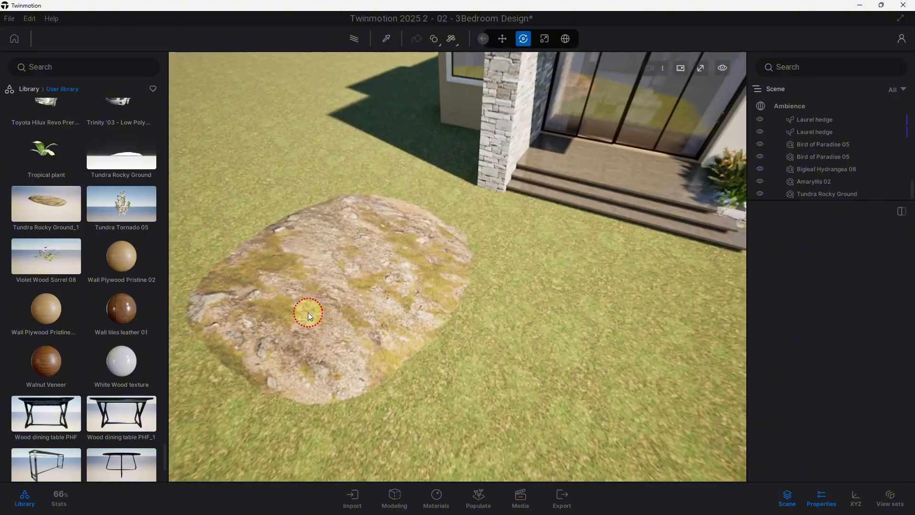
middle_click_drag(308, 313, 403, 312)
scroll(404, 311, "up", 2)
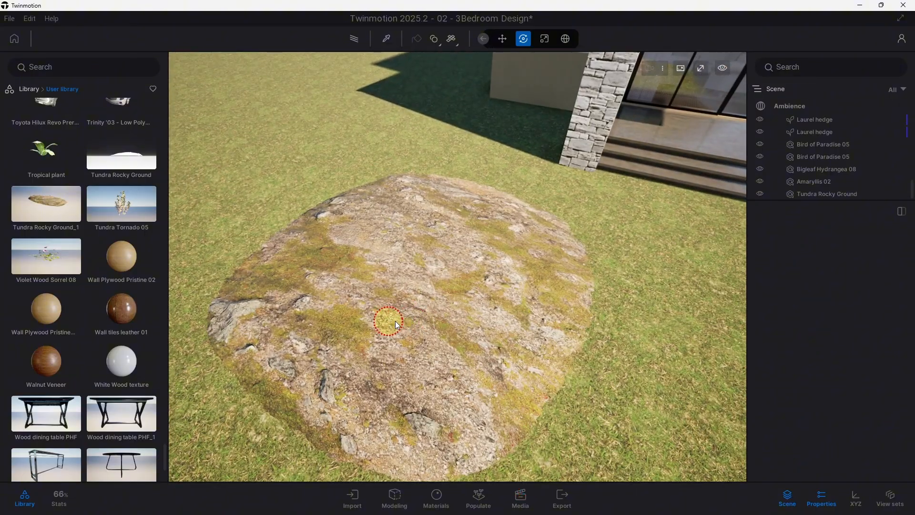
Step: Apply the Forest ground 1 material from the Ground > Nature materials to the Tundra Rocky Ground
left_click(30, 88)
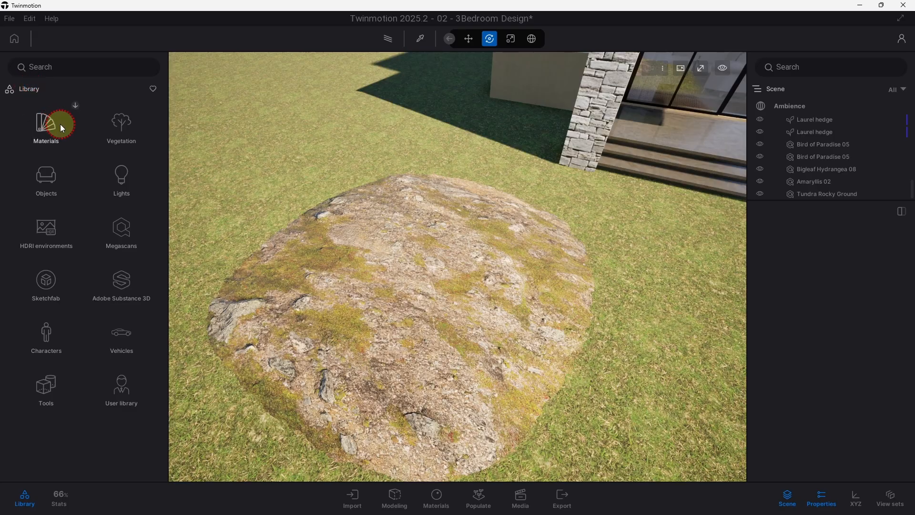
left_click(44, 133)
left_click(113, 287)
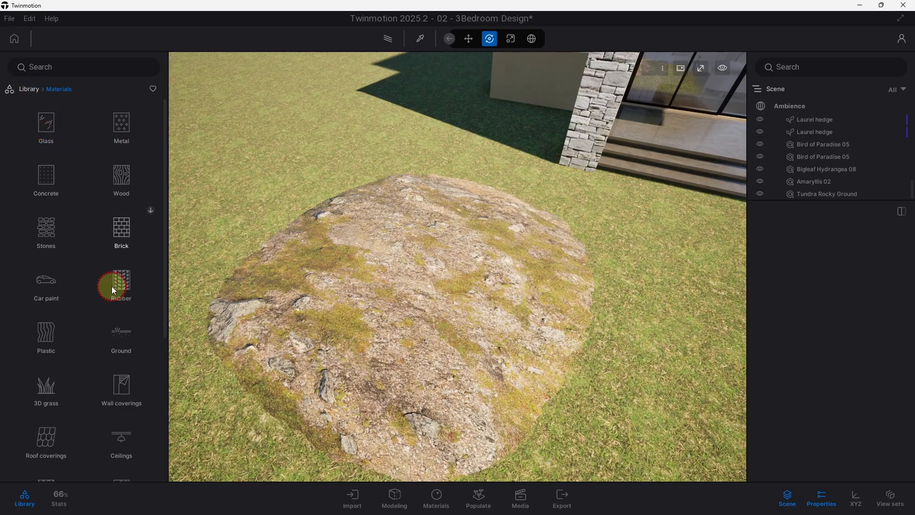
left_click(121, 332)
left_click(117, 130)
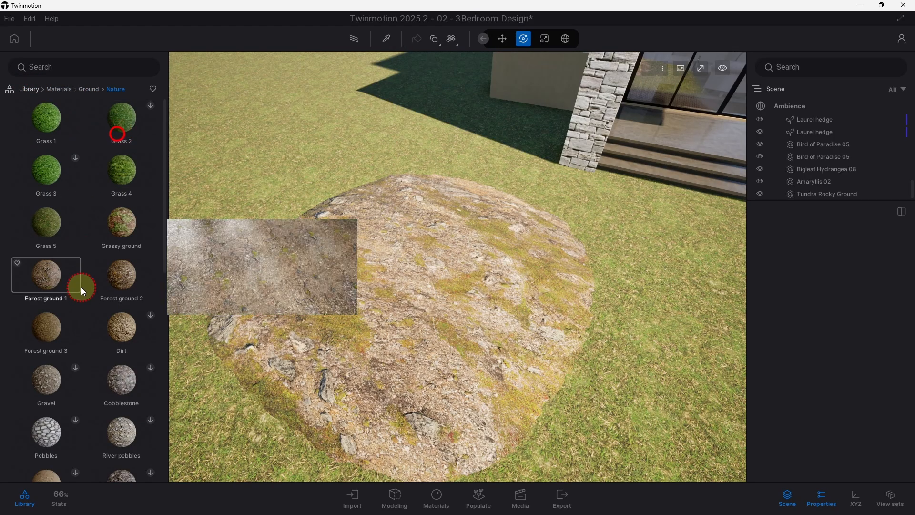
scroll(81, 286, "down", 1)
left_click(57, 222)
scroll(84, 308, "down", 8)
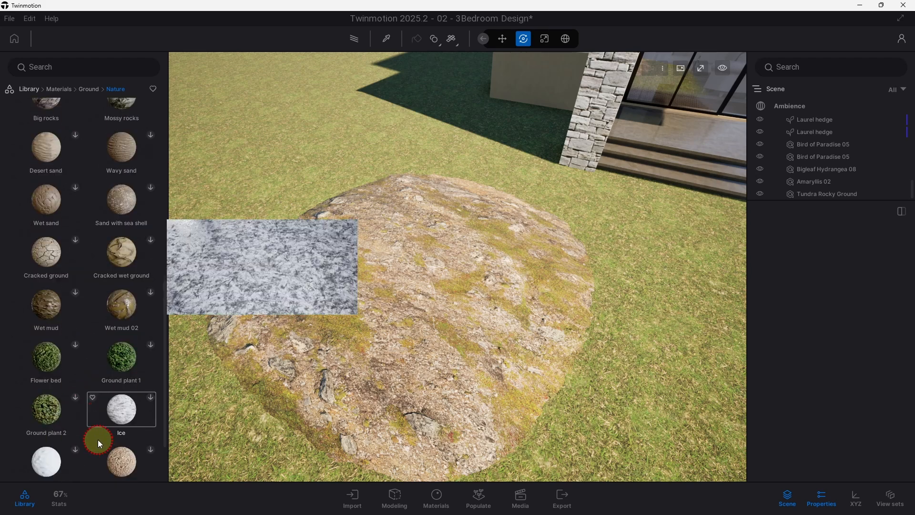
scroll(50, 287, "up", 8)
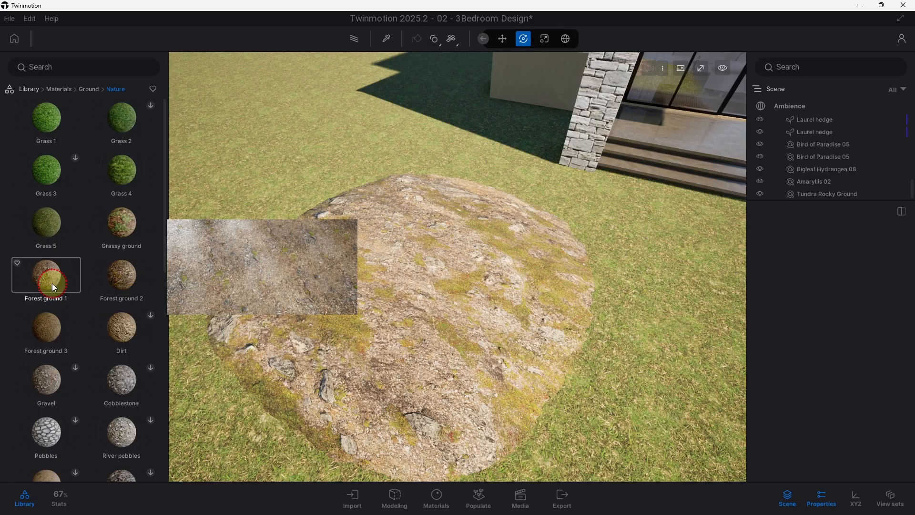
left_click_drag(42, 281, 349, 301)
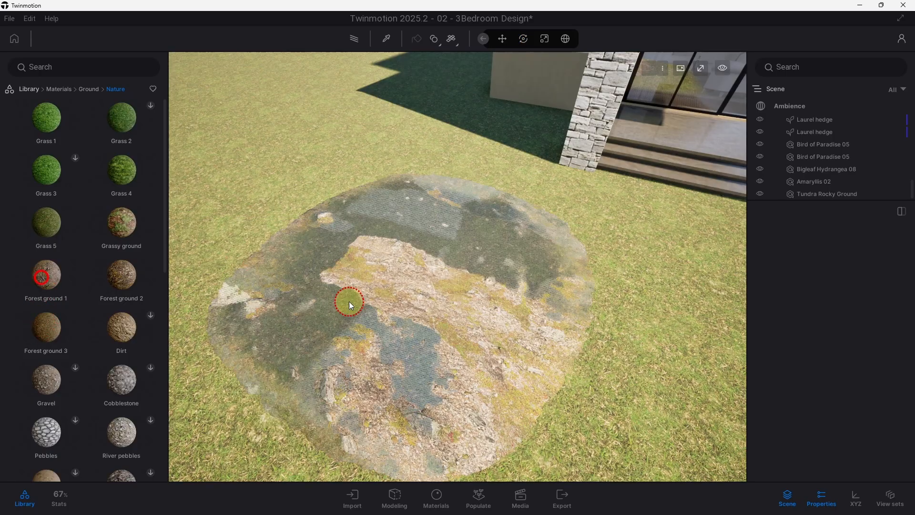
Step: Flatten the Tundra Rocky Ground along its vertical axis with the Scale tool
scroll(402, 305, "up", 3)
right_click_drag(404, 306, 391, 395)
middle_click_drag(391, 394, 382, 398)
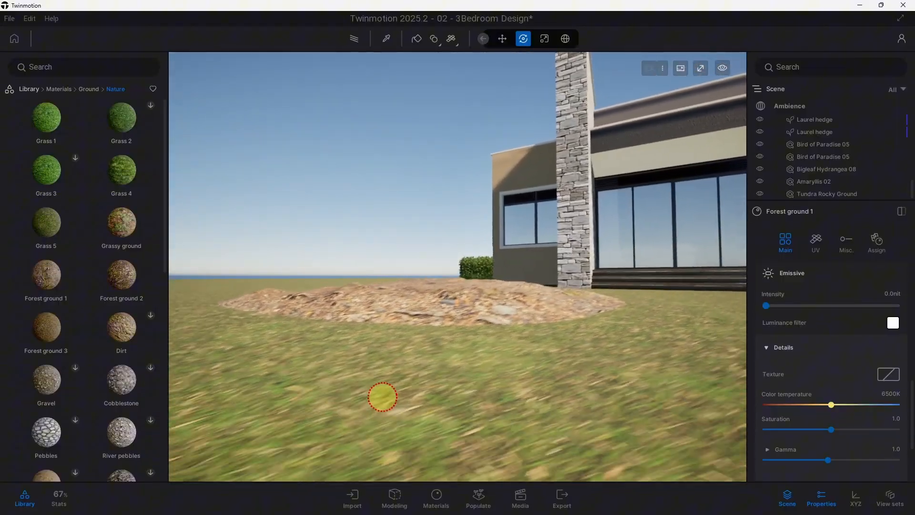
scroll(385, 390, "up", 3)
left_click(398, 363)
scroll(417, 347, "down", 3)
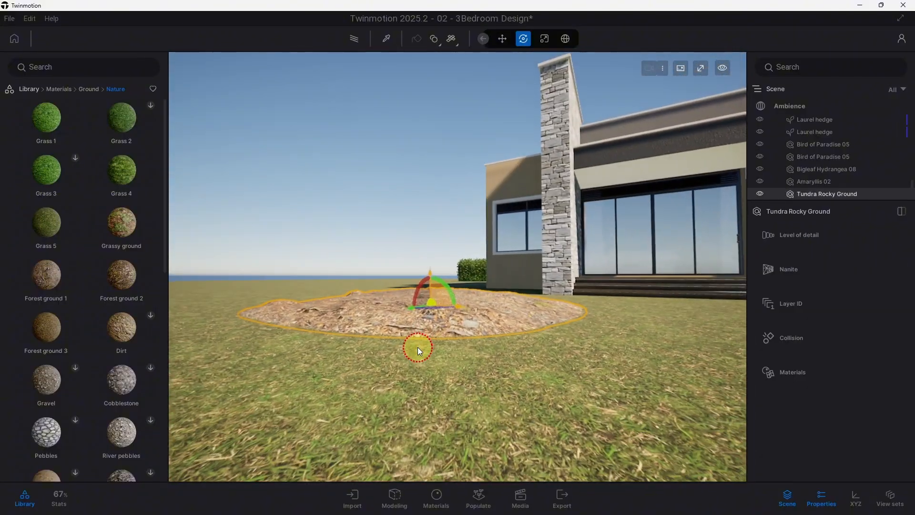
left_click(503, 39)
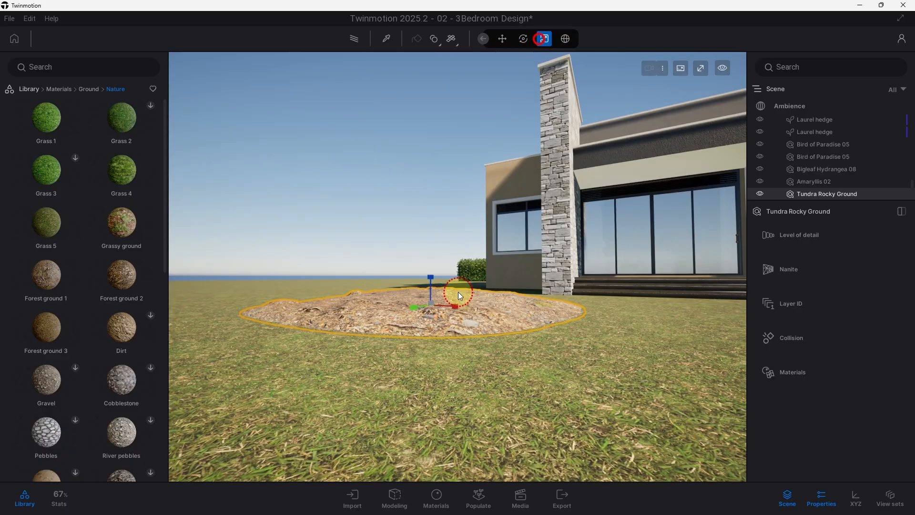
scroll(458, 292, "up", 3)
left_click_drag(417, 299, 416, 333)
Step: Restore the saved Image1 view and briefly preview the rocky ground with the Path tracer
left_click(510, 488)
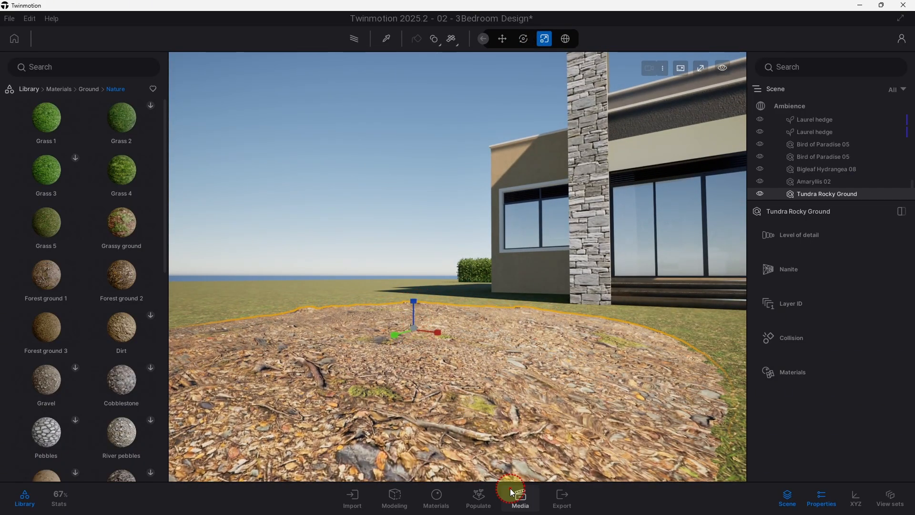
left_click(273, 413)
left_click(514, 488)
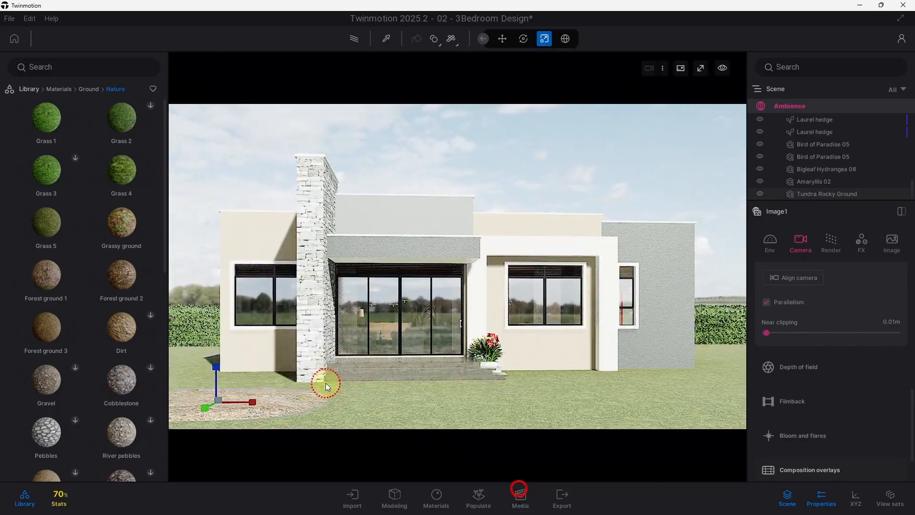
left_click(359, 44)
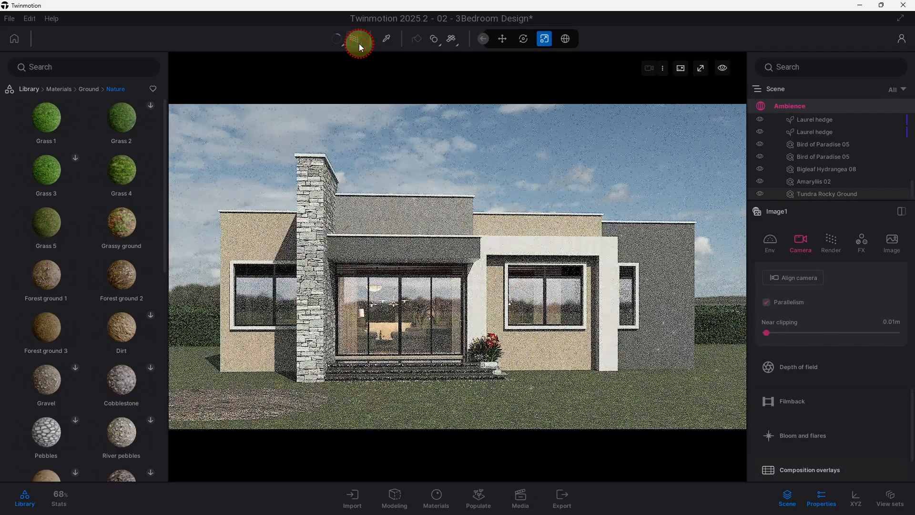
left_click(359, 44)
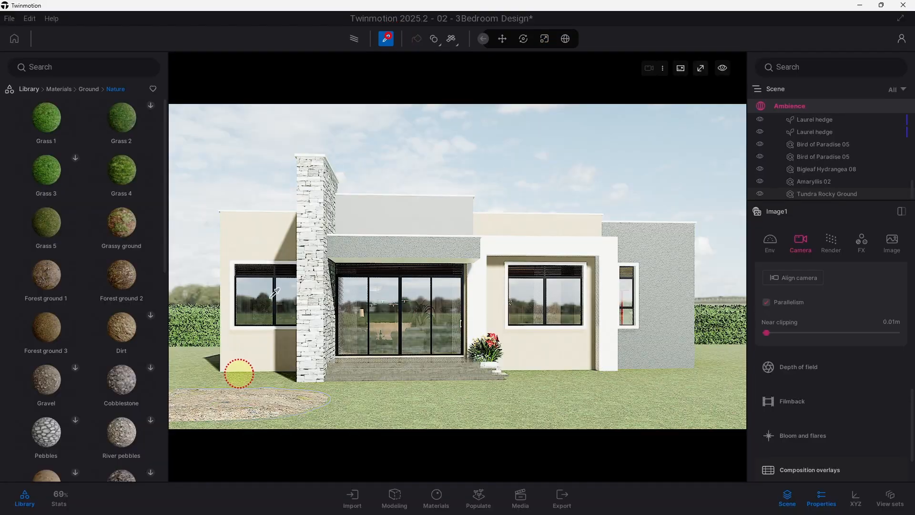
Step: Pick the Forest ground 1 material from the mound and change its tint to a darker beige
left_click(222, 404)
scroll(837, 376, "up", 8)
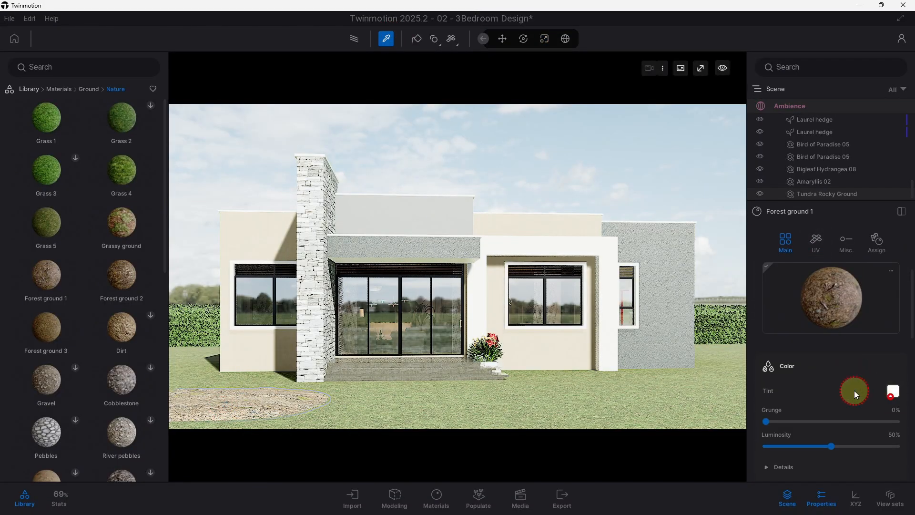
left_click_drag(555, 169, 560, 202)
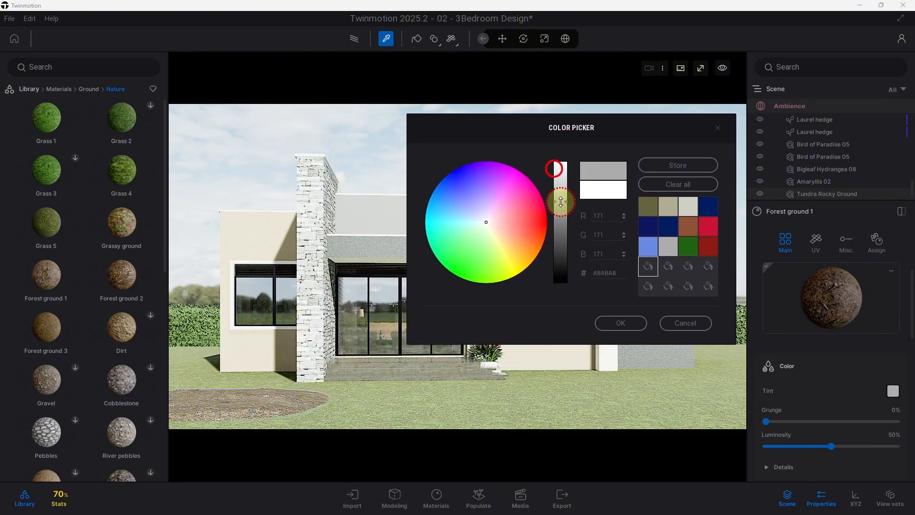
mouse_move(491, 221)
left_mouse_down()
mouse_move(503, 235)
mouse_move(494, 238)
mouse_move(496, 229)
left_mouse_up()
left_click(620, 322)
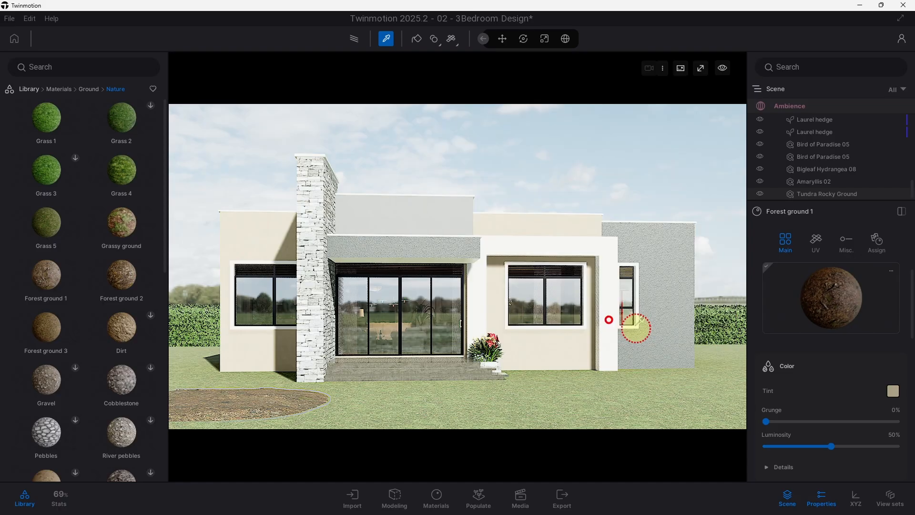
Step: Set the Forest ground 1 material's triplanar mapping to World space and its UV scale to 3.04
left_click(817, 242)
left_click(815, 402)
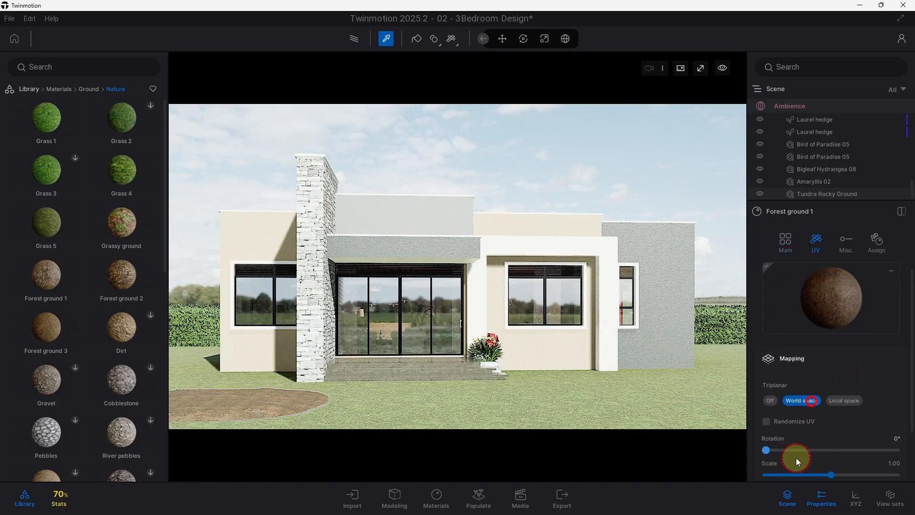
scroll(834, 455, "down", 1)
left_click_drag(835, 459, 847, 459)
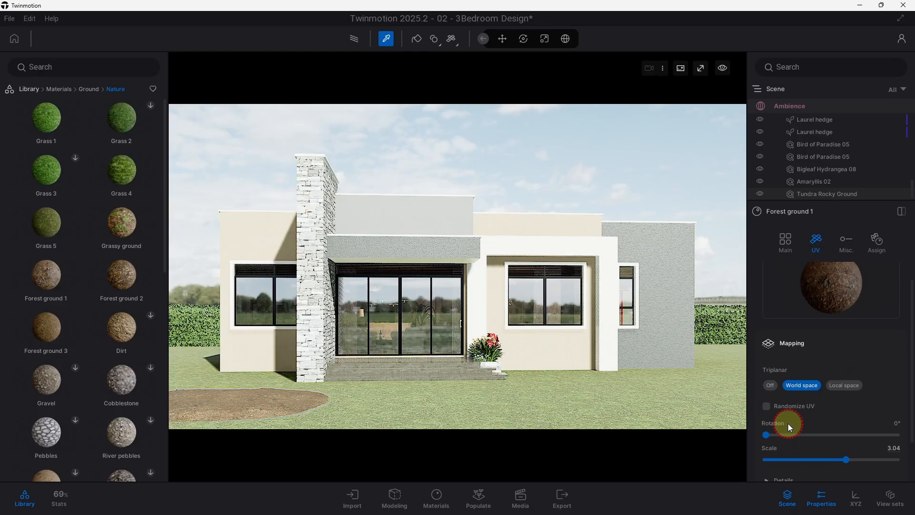
Step: Download Rock 9 from the Vegetation > Rocks library and place it on the front edge of the ground mound
right_click_drag(292, 261, 516, 172)
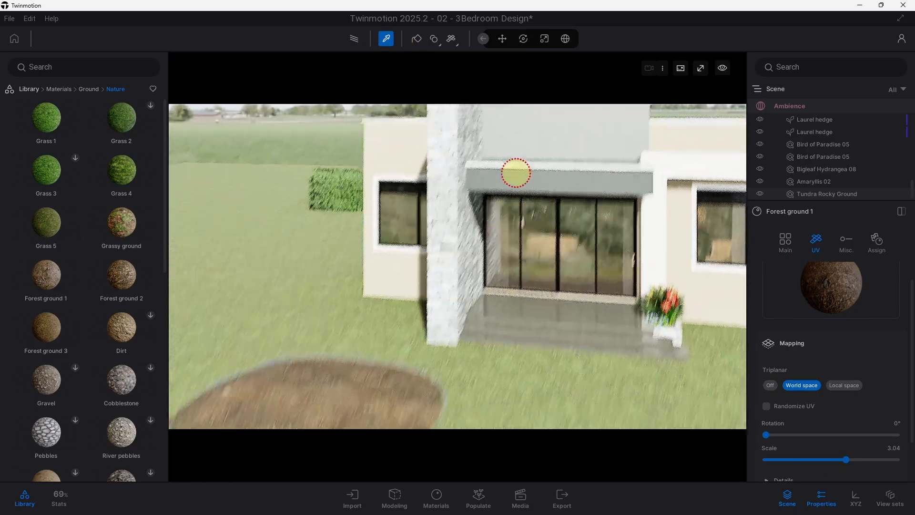
left_click(15, 89)
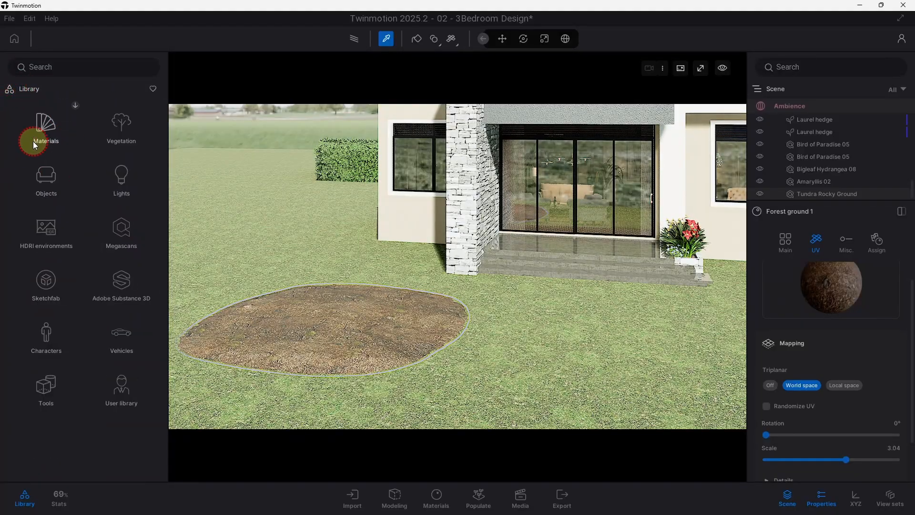
left_click(54, 182)
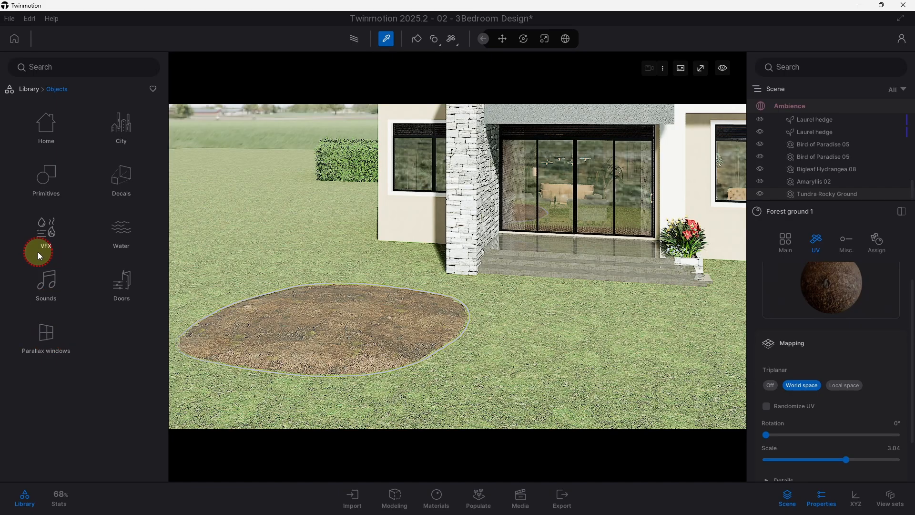
left_click(27, 89)
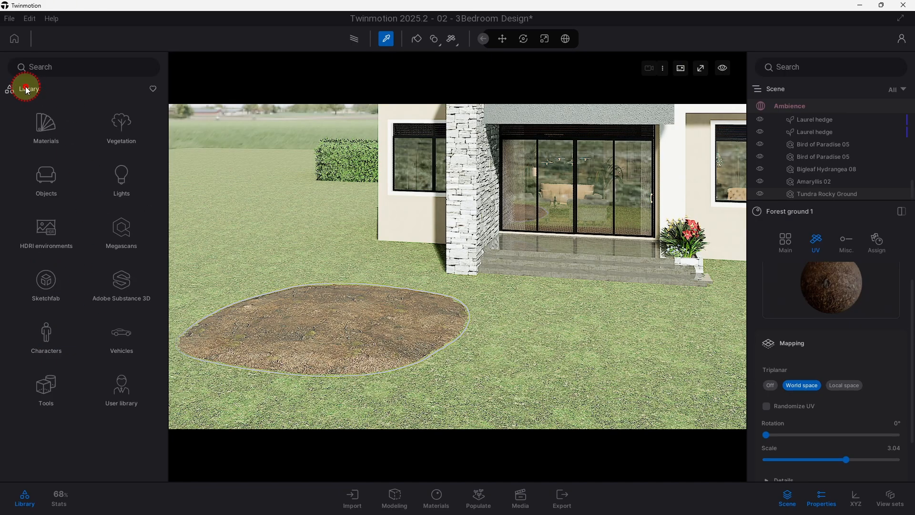
left_click(125, 138)
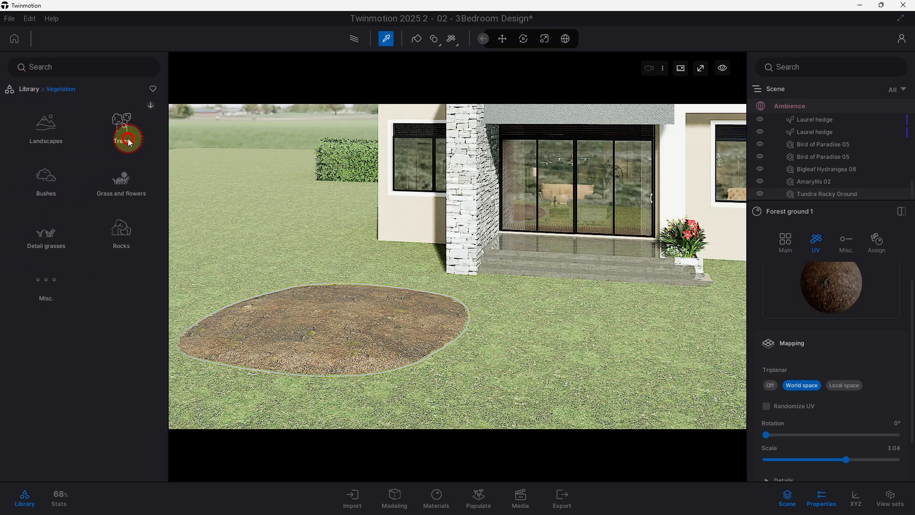
left_click(122, 223)
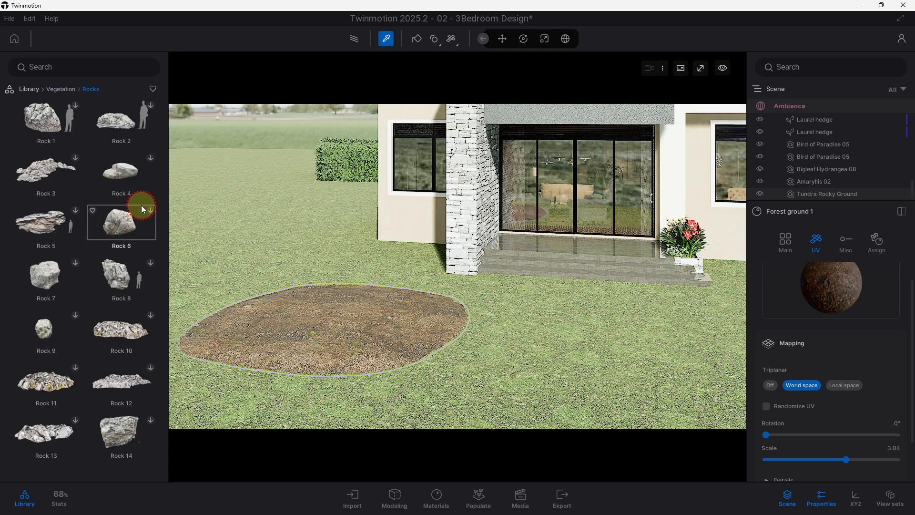
left_click(75, 315)
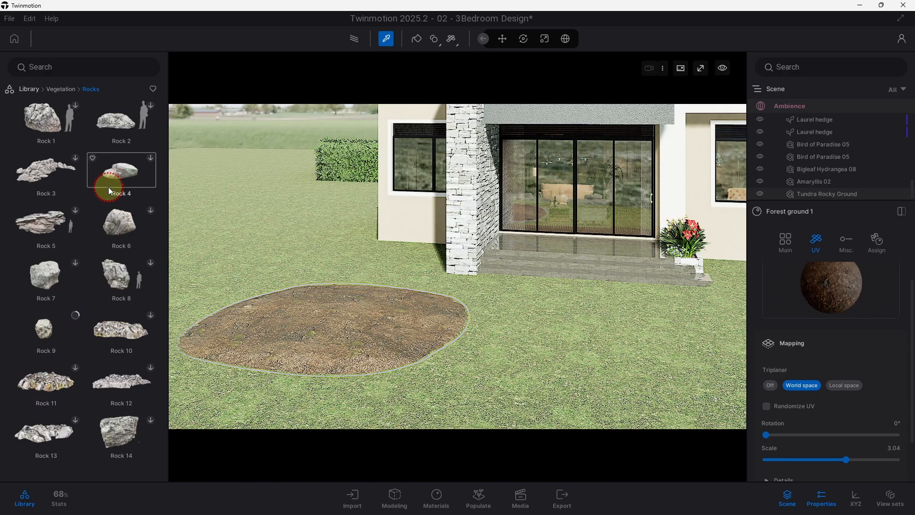
left_click(145, 368)
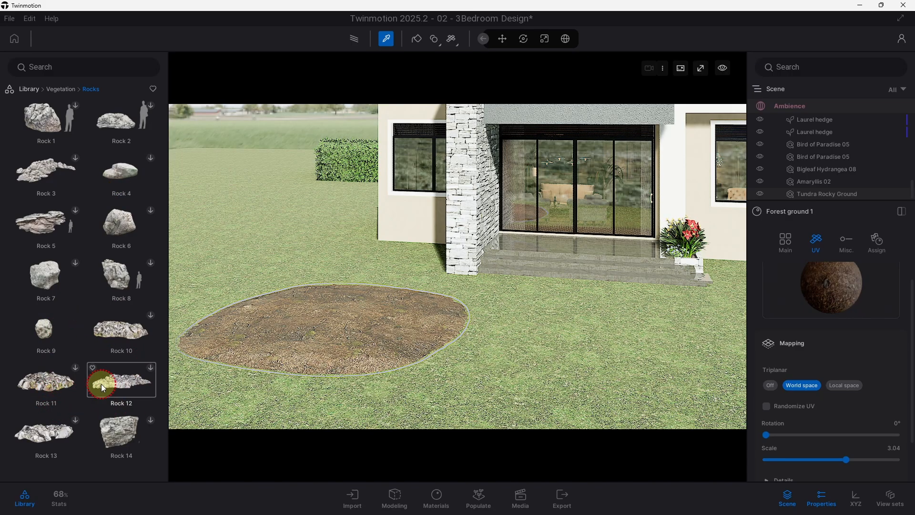
left_click_drag(42, 330, 336, 369)
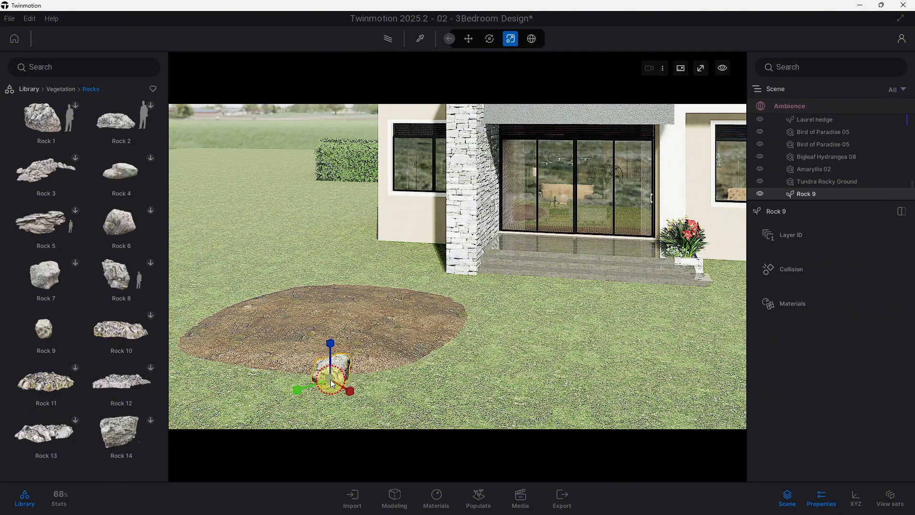
Step: Enlarge Rock 9 uniformly with the Scale tool, deselect it, and restore the saved Image1 view
scroll(384, 416, "up", 3)
scroll(386, 369, "up", 2)
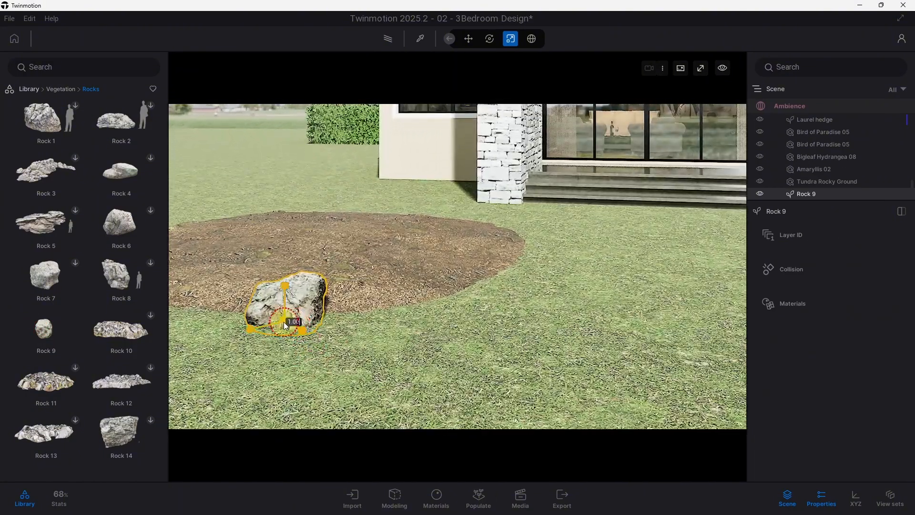
left_click_drag(282, 320, 354, 302)
middle_click_drag(433, 261, 467, 198)
left_click(545, 255)
left_click(517, 495)
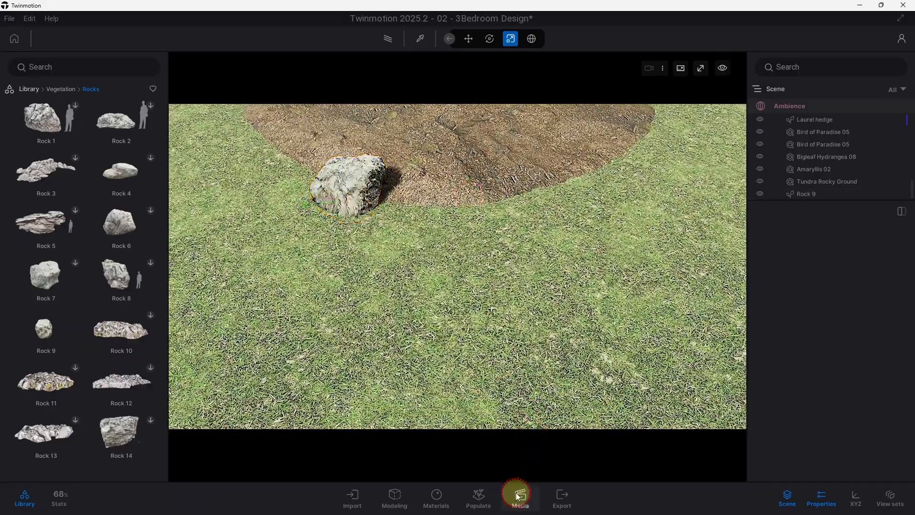
left_click(263, 396)
left_click(529, 494)
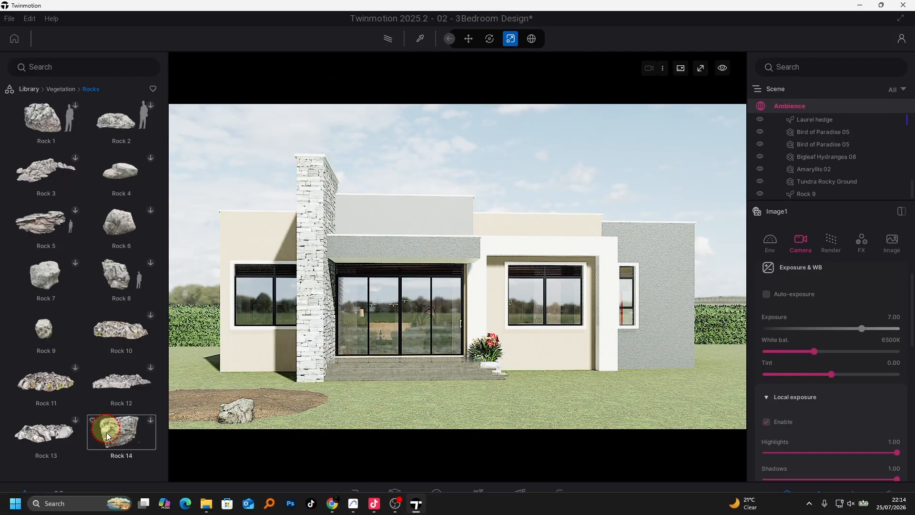
Step: Place Sandstone Boulder_1 from the User library beside the ground mound's front edge and enlarge it uniformly
left_click(29, 88)
left_click(92, 380)
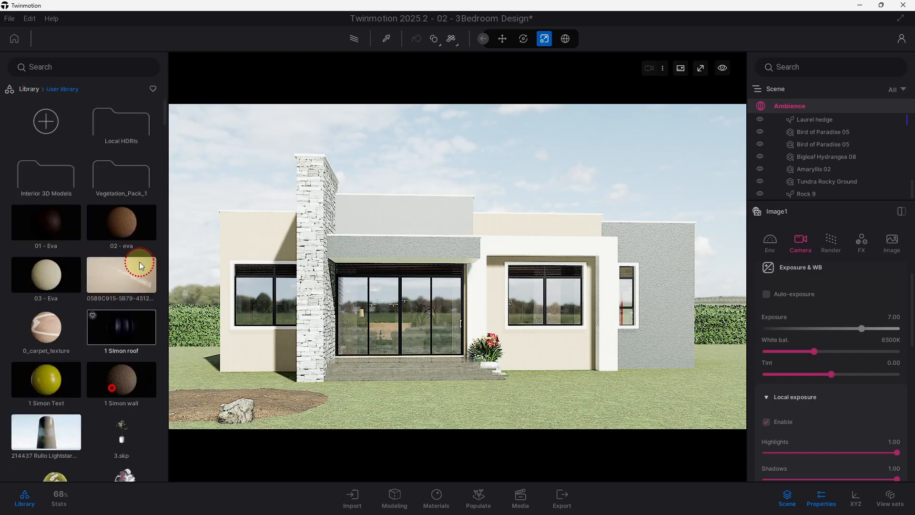
left_click_drag(165, 114, 157, 423)
scroll(43, 340, "up", 1)
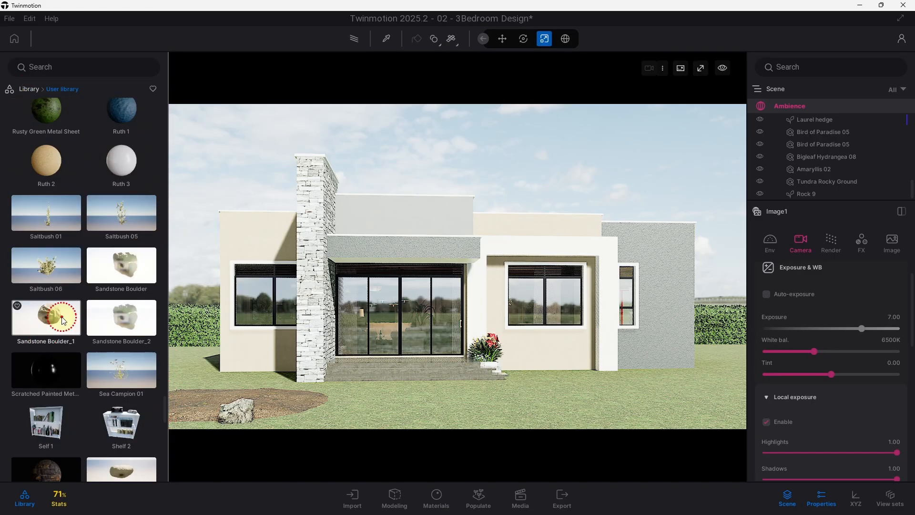
left_click_drag(55, 317, 329, 394)
key("f")
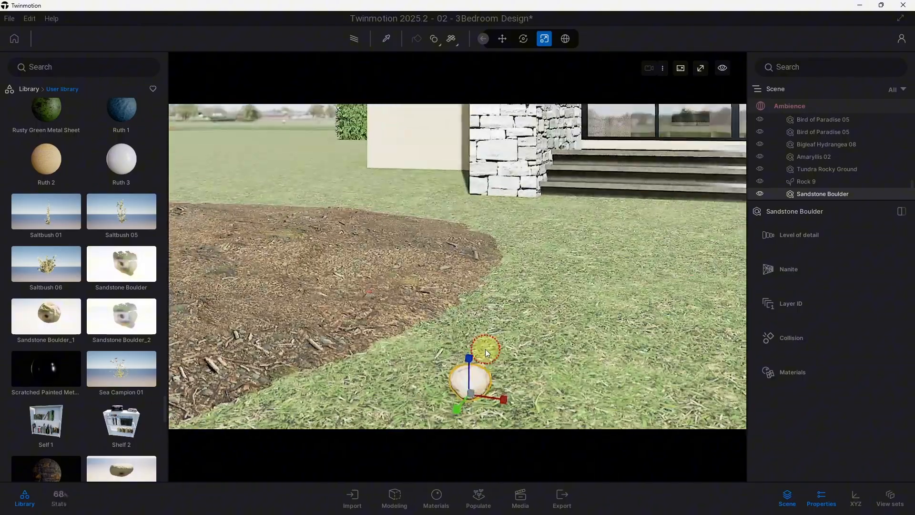
left_click_drag(471, 393, 597, 238)
scroll(597, 238, "down", 4)
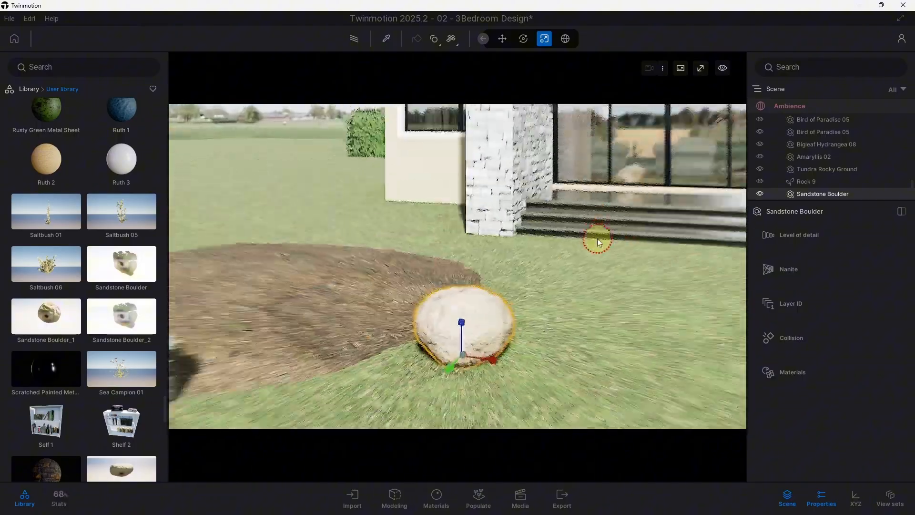
Step: Rotate the first sandstone boulder, and place a second, differently shaped sandstone boulder near the mound's edge facing the steps
left_click(523, 39)
left_click_drag(516, 314, 552, 266)
left_click(545, 39)
middle_click_drag(556, 272, 525, 352, "shift")
left_click_drag(524, 355, 510, 331)
scroll(510, 331, "down", 1)
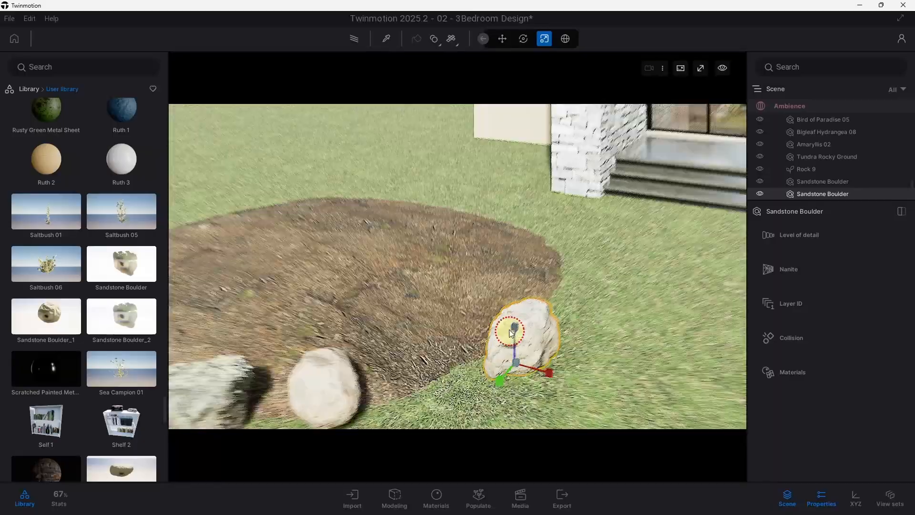
Step: Rotate the second sandstone boulder and shift it against the mound's edge
scroll(511, 333, "down", 2)
left_click(523, 39)
left_click_drag(553, 385, 522, 376)
left_click_drag(478, 312, 480, 329)
left_click_drag(447, 391, 433, 401)
left_click_drag(434, 401, 527, 368, "shift")
Step: Add a third sandstone boulder along the mound's front edge, adjust its rotation and size, and deselect it
left_click(427, 317)
left_click_drag(557, 340, 557, 339)
middle_click_drag(530, 303, 537, 327, "shift")
left_click_drag(540, 329, 580, 332)
left_click(542, 43)
key("Escape")
scroll(581, 334, "down", 3)
mouse_move(581, 333)
middle_mouse_down("shift")
mouse_move(627, 339)
mouse_move(574, 328)
middle_mouse_up("shift")
scroll(107, 314, "up", 2)
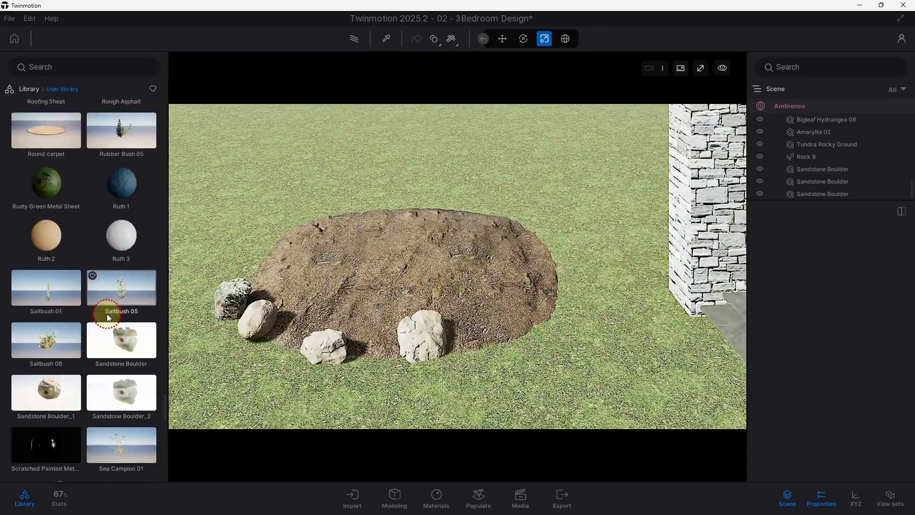
Step: Place a large Small Beach Rock from the User library at the mound's rear edge and restore the saved Image1 view
scroll(109, 400, "down", 6)
left_click_drag(52, 384, 526, 313)
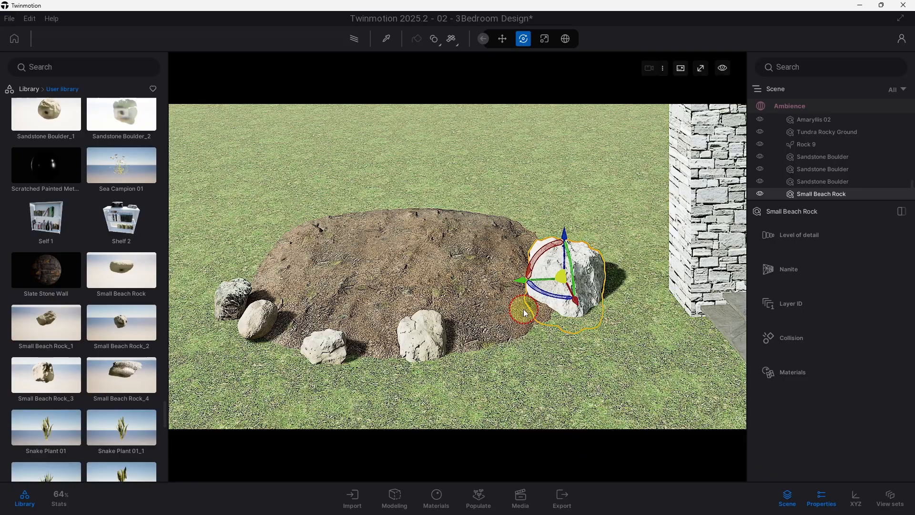
left_click(527, 493)
left_click(525, 495)
left_click(282, 394)
Step: Copy the Small Beach Rock as one instance spaced 2.07 m away, and copy a Sandstone Boulder to the mound's far front corner
left_click_drag(307, 388, 224, 388, "shift")
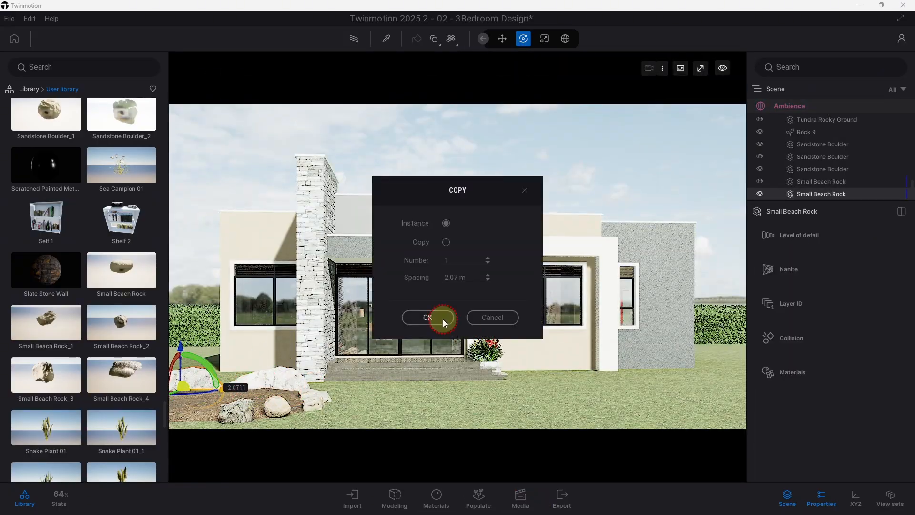
left_click(442, 319)
left_click(319, 398)
left_click_drag(322, 402, 180, 425, "shift")
left_click(435, 318)
scroll(356, 397, "down", 2)
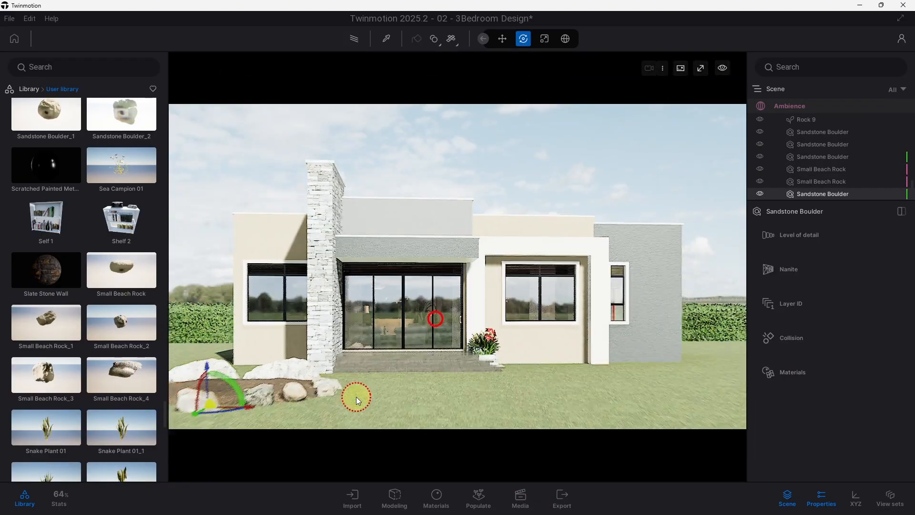
Step: Restore the Image1 view, preview the rock bed with path tracing, and compare it with the reference house photo in the browser
scroll(356, 396, "down", 2)
left_click(523, 498)
left_click(262, 400)
left_click(522, 498)
left_click(360, 42)
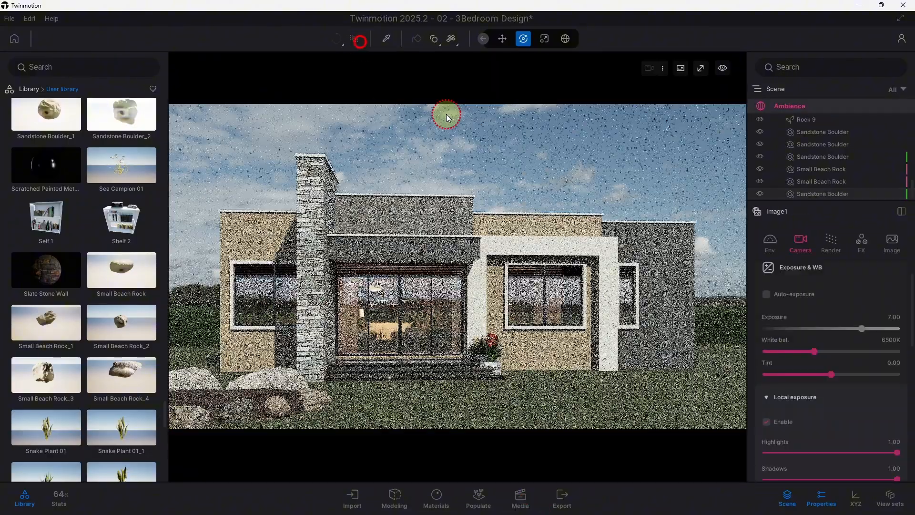
left_click(333, 506)
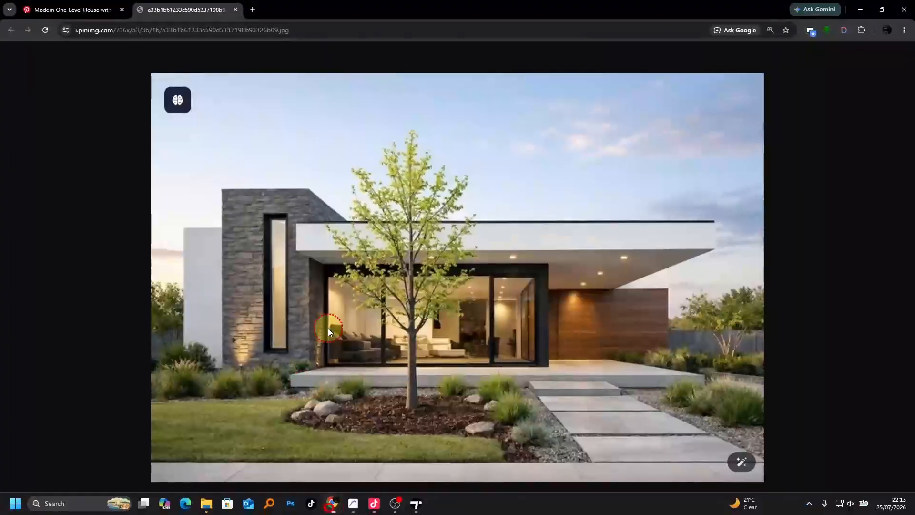
left_click(861, 13)
Step: Select both Small Beach Rocks behind the mound and scale them down slightly
left_click(262, 377)
left_click(195, 384, "ctrl")
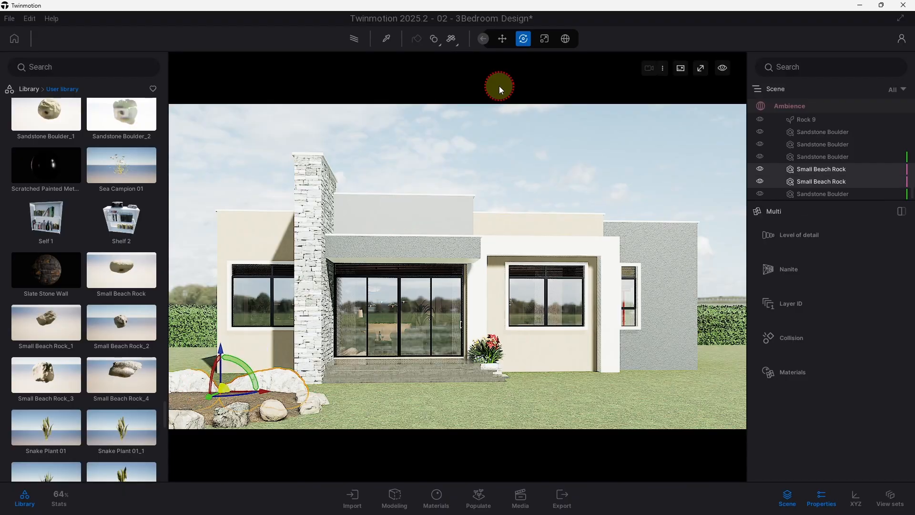
left_click(544, 38)
left_click_drag(265, 389, 260, 388)
Step: Lower the front Sandstone Boulder and Rock 9 slightly into the ground at the mound's front edge
left_click(267, 409)
key("e")
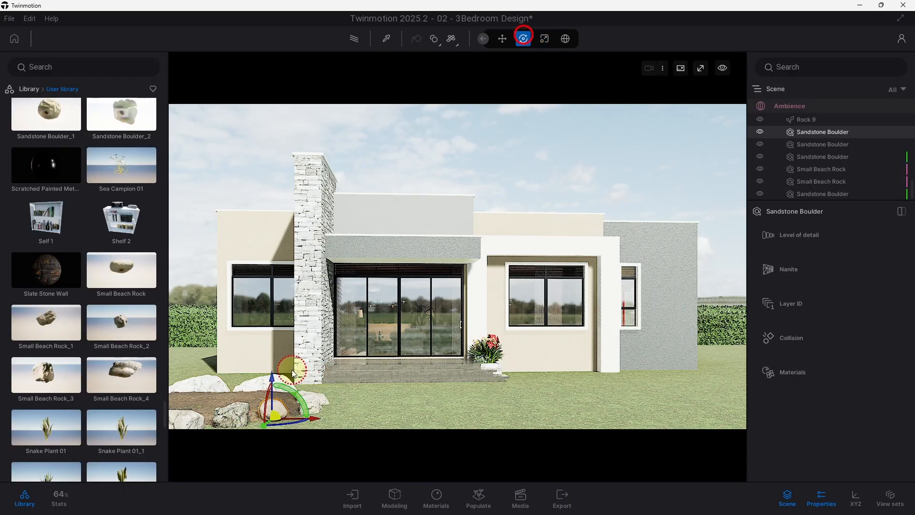
left_click(231, 411)
Step: Scale the Tundra Rocky Ground mound vertically to 1.99 and deselect it
left_click(267, 395)
left_click_drag(230, 387, 223, 310)
left_click(544, 40)
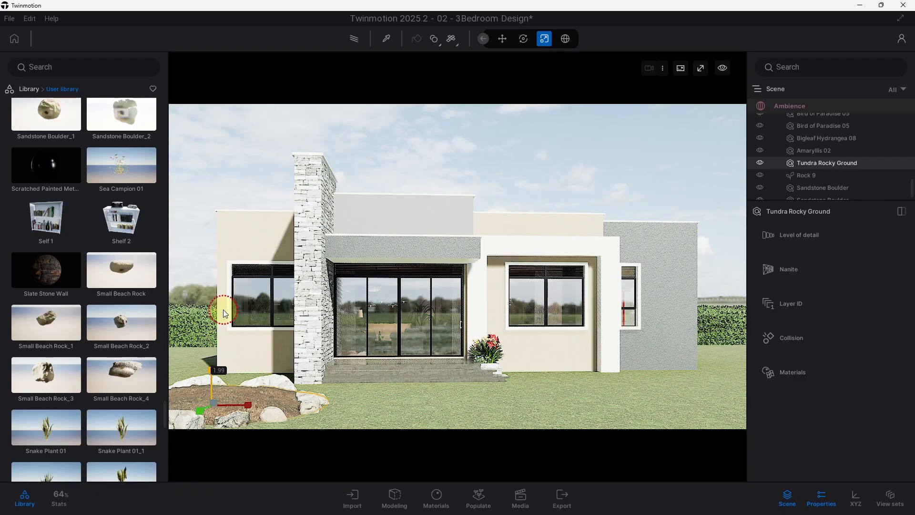
left_click(282, 144)
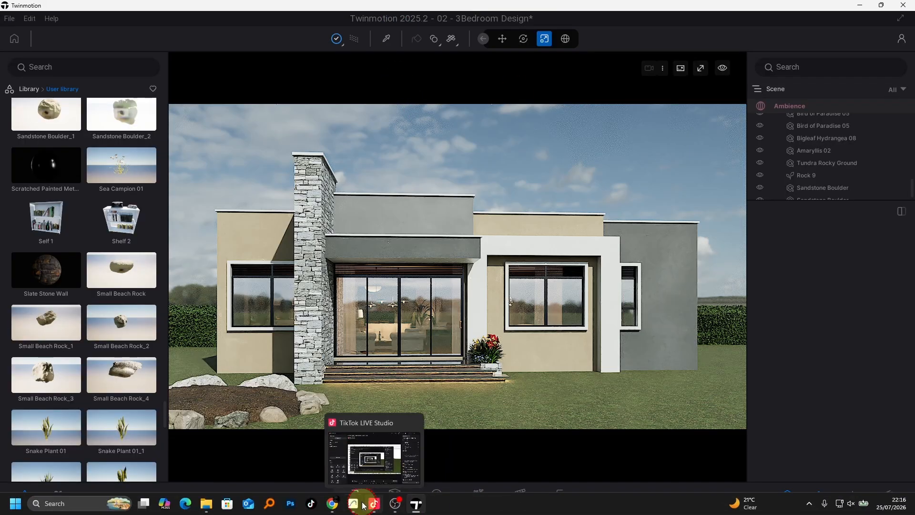
Step: Examine the tree and planting bed in the browser's reference photo, and restore the saved Image1 view in Twinmotion
left_click(335, 505)
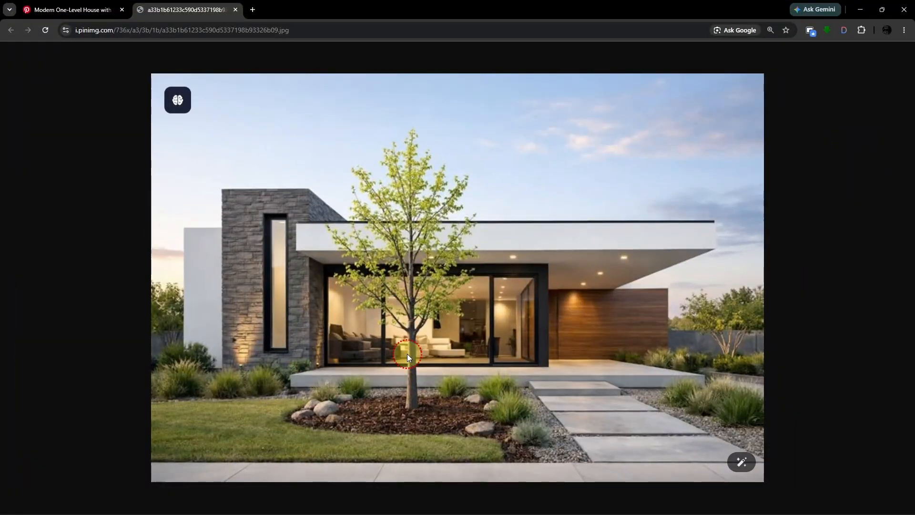
left_click(860, 10)
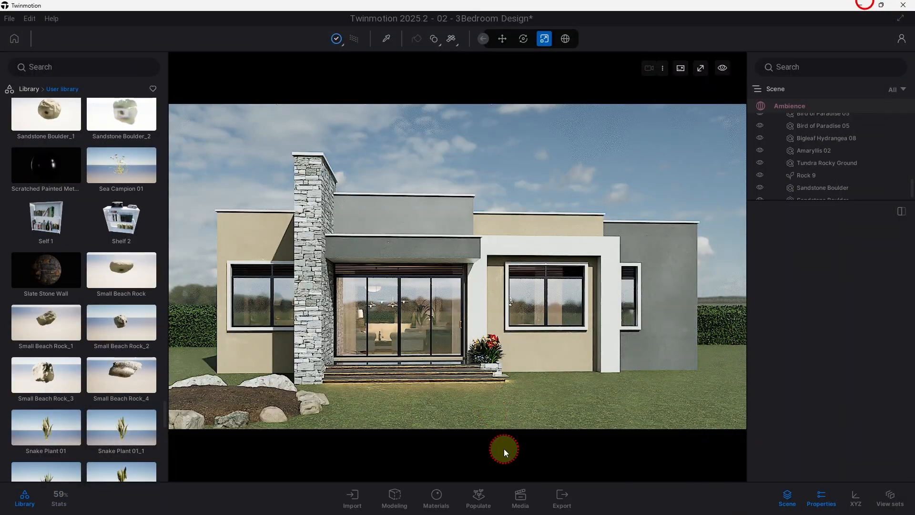
left_click(521, 499)
left_click(521, 499)
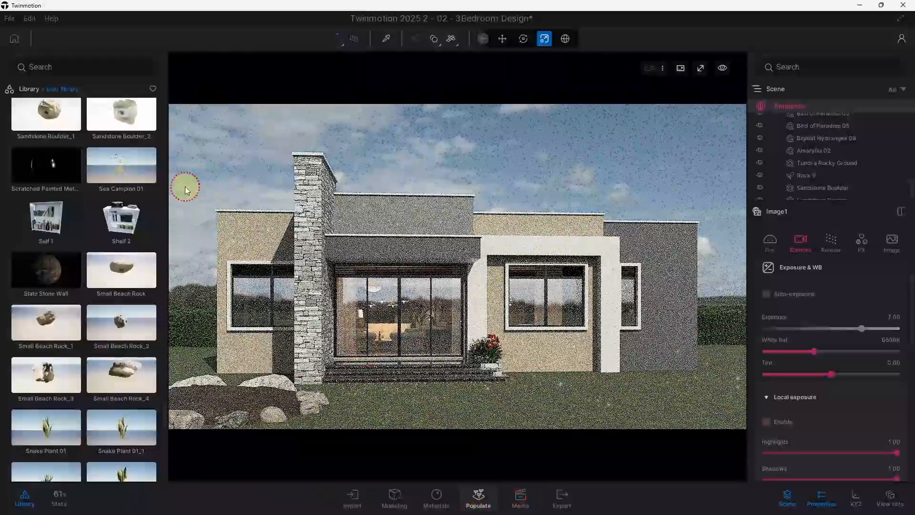
Step: Place a Flame of the Forest from the Vegetation > Trees library on the lawn before the steps, and delete the Ginkgo
left_click(22, 91)
left_click(113, 128)
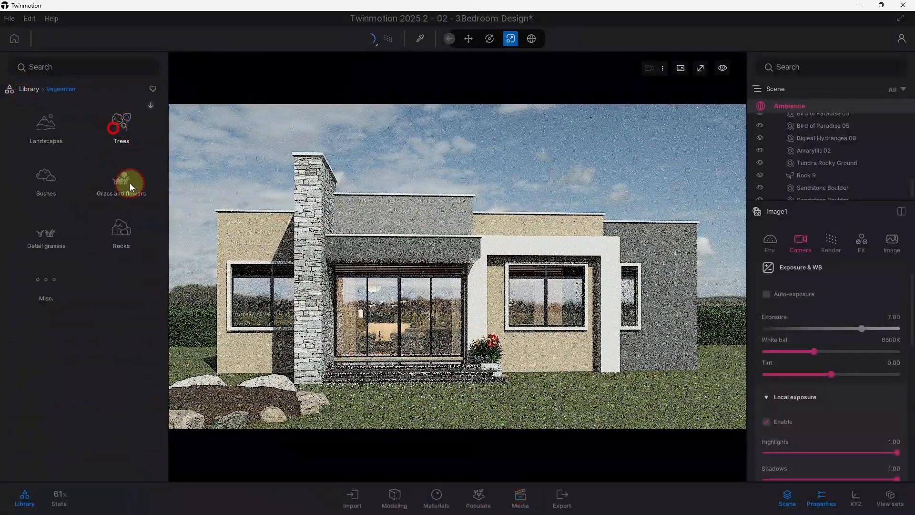
left_click(115, 120)
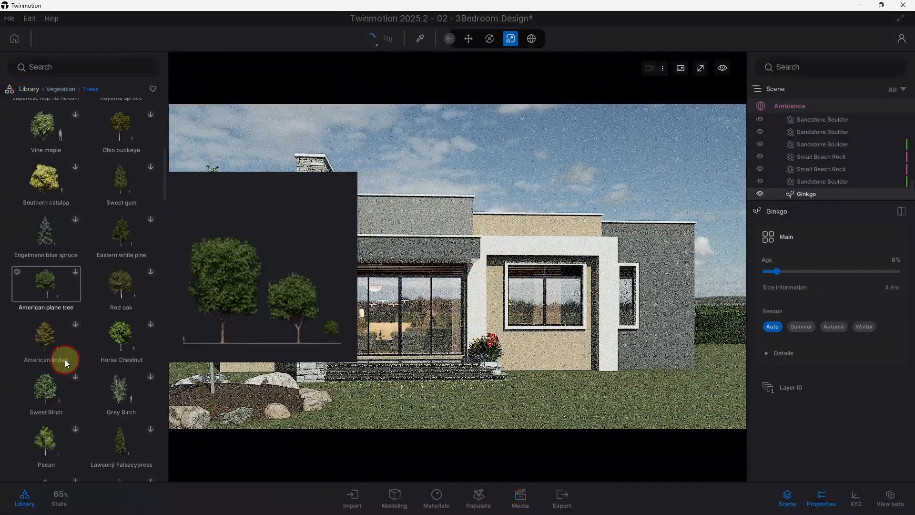
scroll(64, 359, "down", 10)
scroll(90, 385, "down", 10)
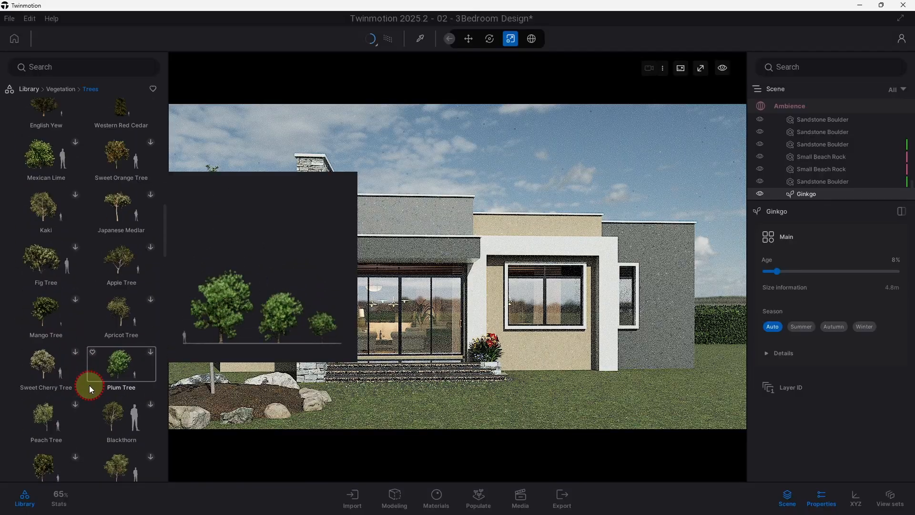
scroll(90, 385, "down", 5)
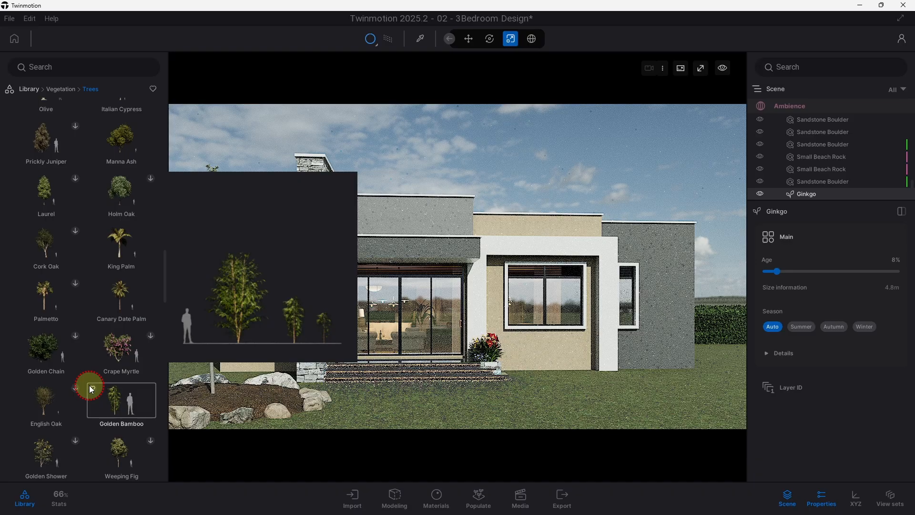
scroll(93, 419, "down", 3)
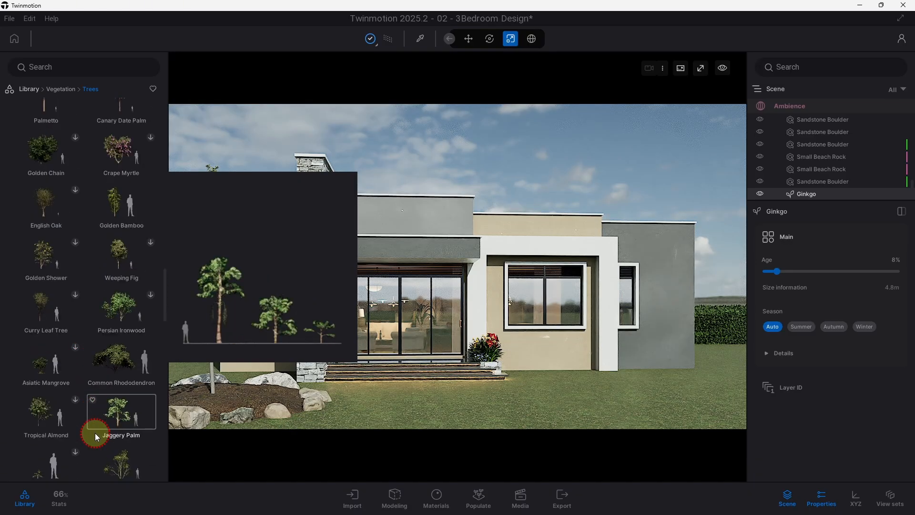
scroll(95, 433, "down", 2)
left_click_drag(275, 425, 390, 408)
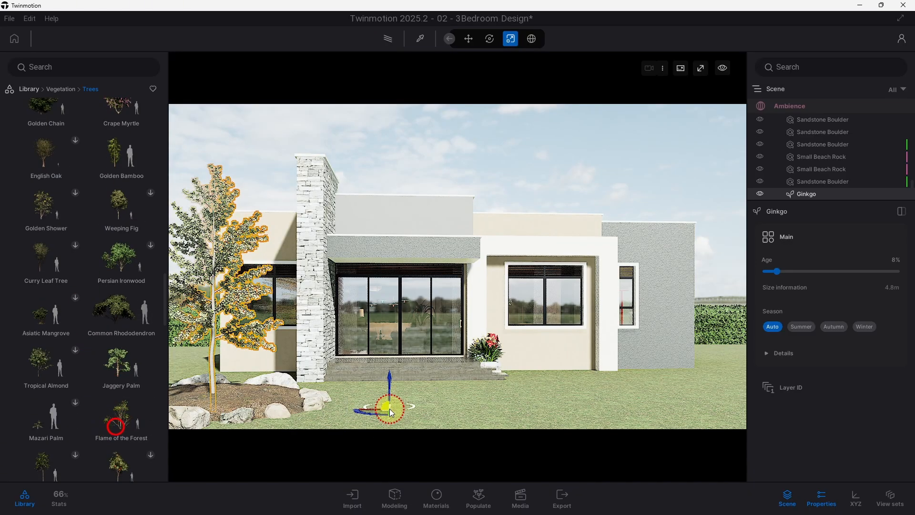
left_click(210, 219)
key("Delete")
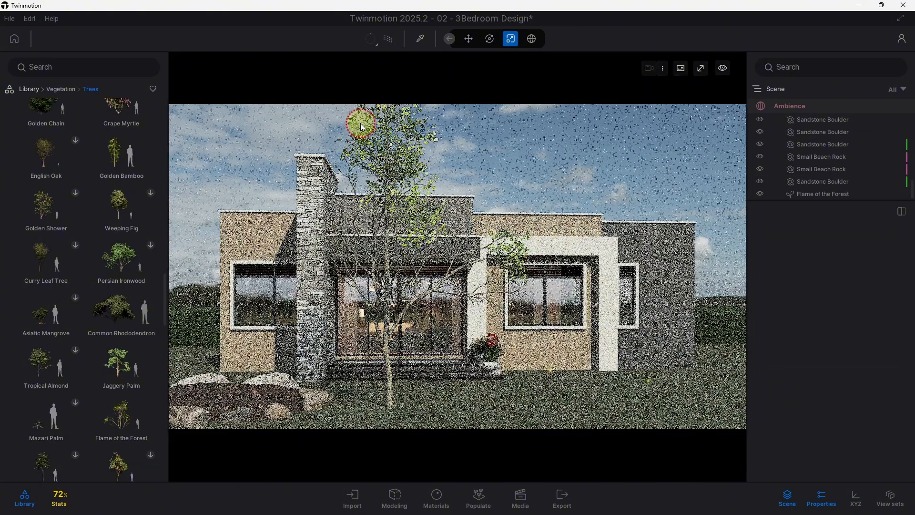
Step: Move the Flame of the Forest tree onto the center of the rock-edged mound and rotate it
left_click(384, 148)
left_click(489, 39)
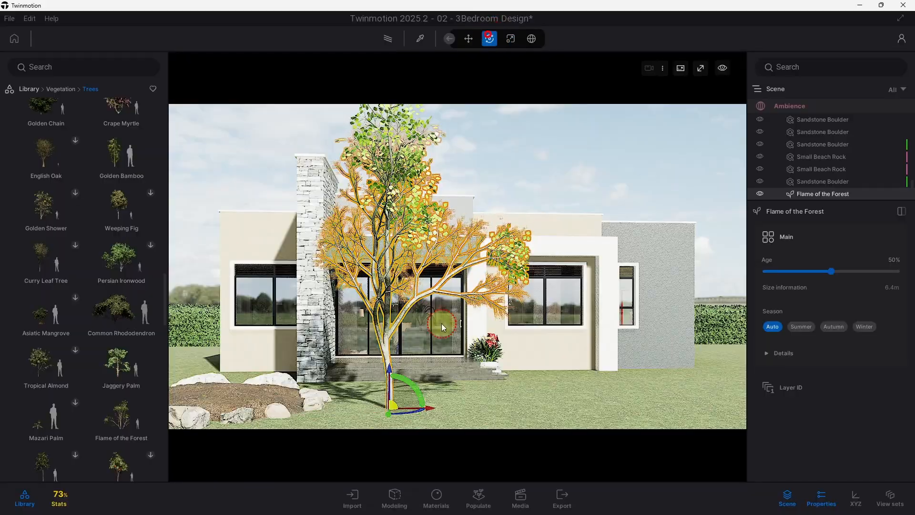
left_click_drag(424, 403, 250, 421)
scroll(429, 370, "down", 2)
middle_click_drag(427, 366, 633, 66, "shift")
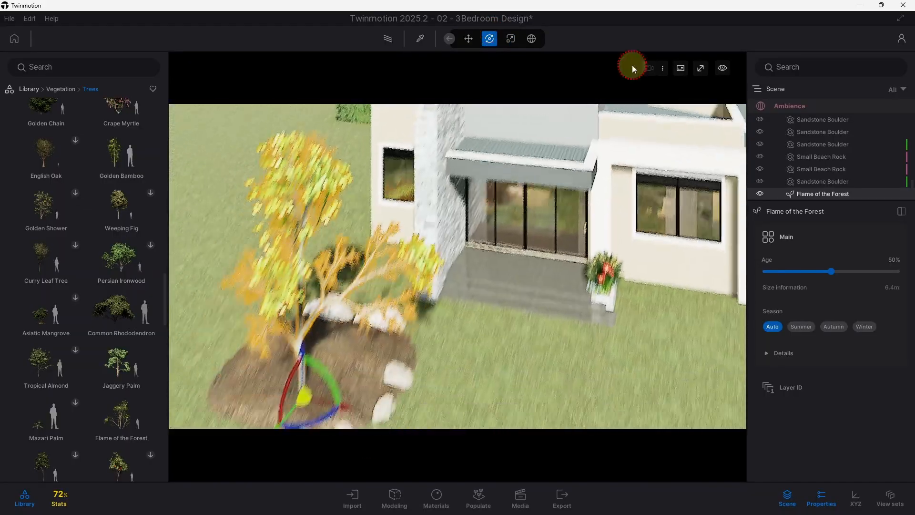
left_click_drag(304, 350, 513, 297)
Step: Set the Flame of the Forest tree's age to 20% and restore the saved Image1 view
left_click_drag(832, 271, 793, 271)
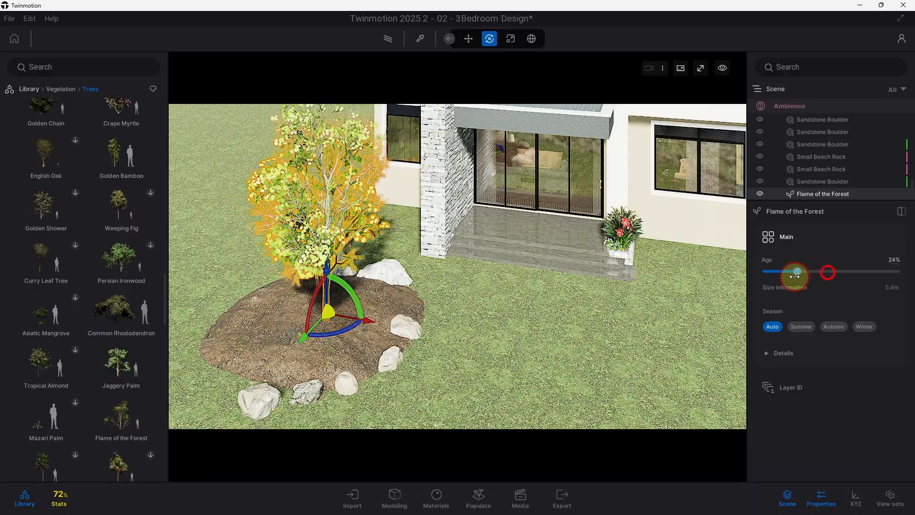
left_click(536, 498)
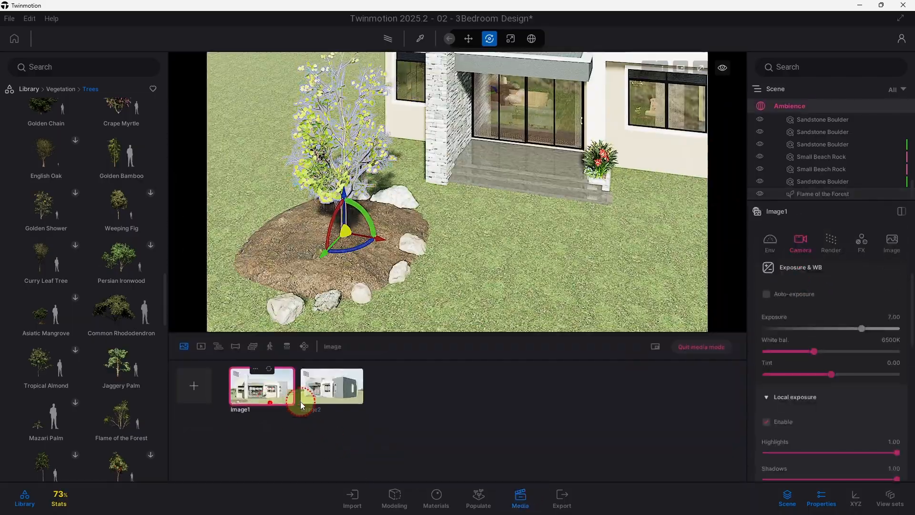
left_click(267, 403)
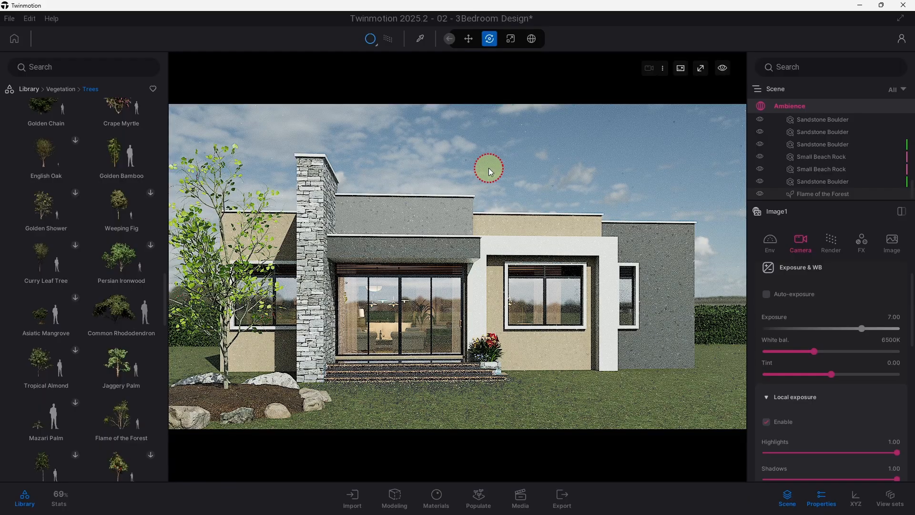
Step: Compare the path-traced tree and rock bed with the reference house photo in the browser
mouse_move(424, 504)
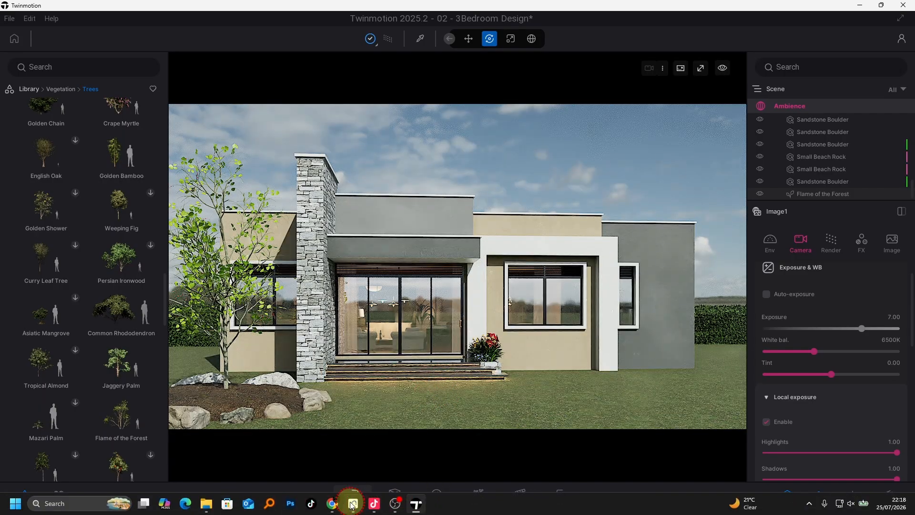
left_click(352, 504)
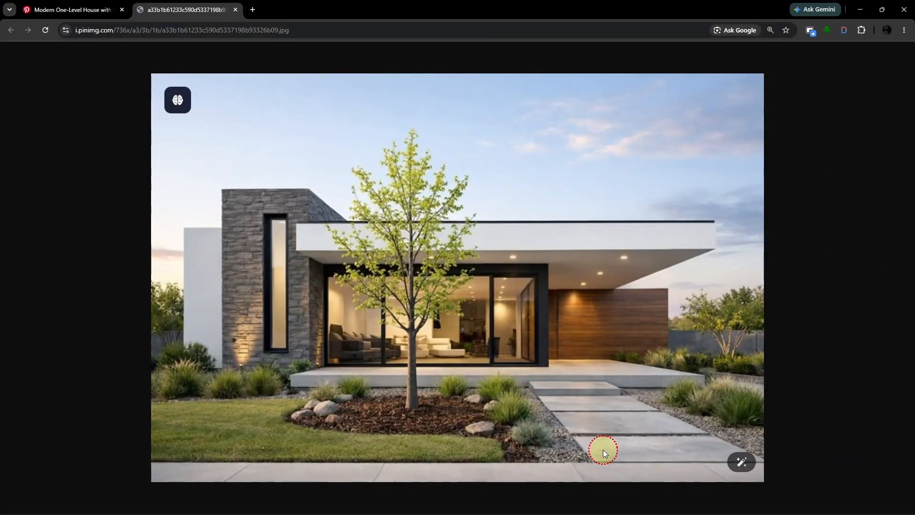
left_click(858, 11)
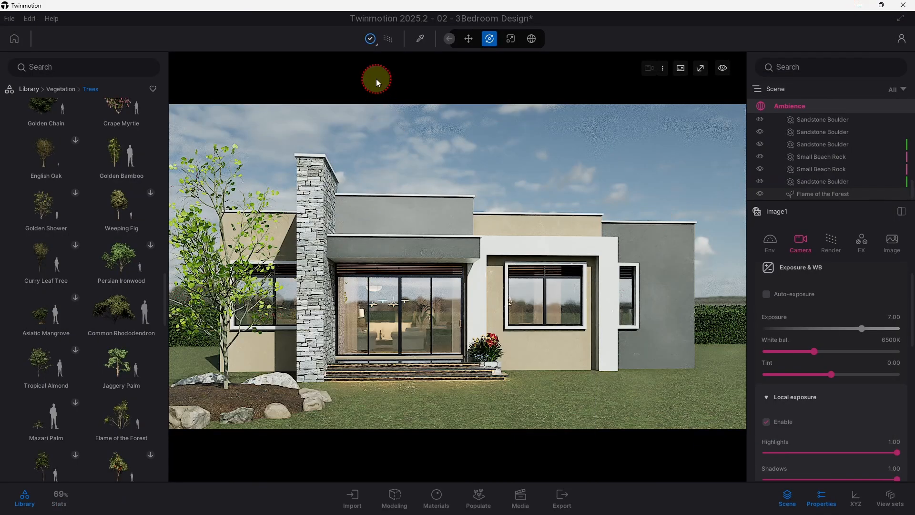
Step: Turn off the path tracer and leave the Image1 media view for the free viewport in front of the steps
left_click(385, 39)
middle_click_drag(495, 297, 333, 342, "shift")
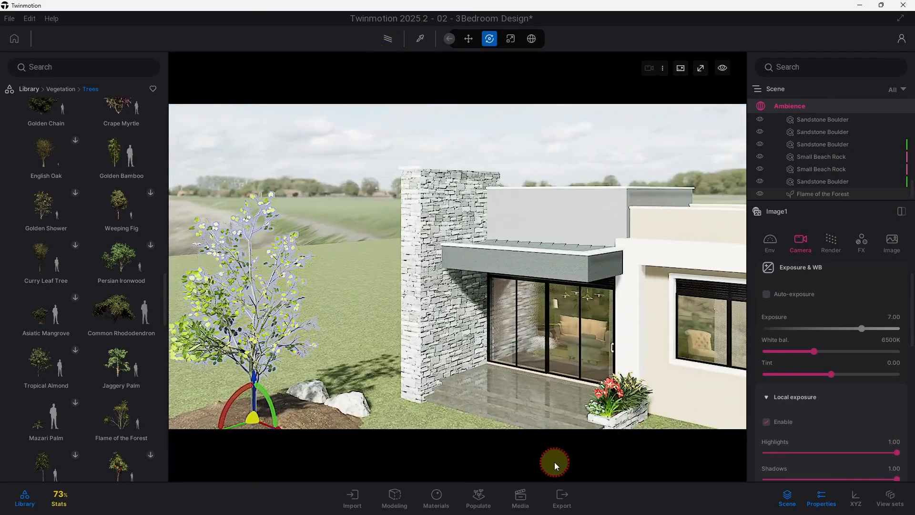
left_click(527, 494)
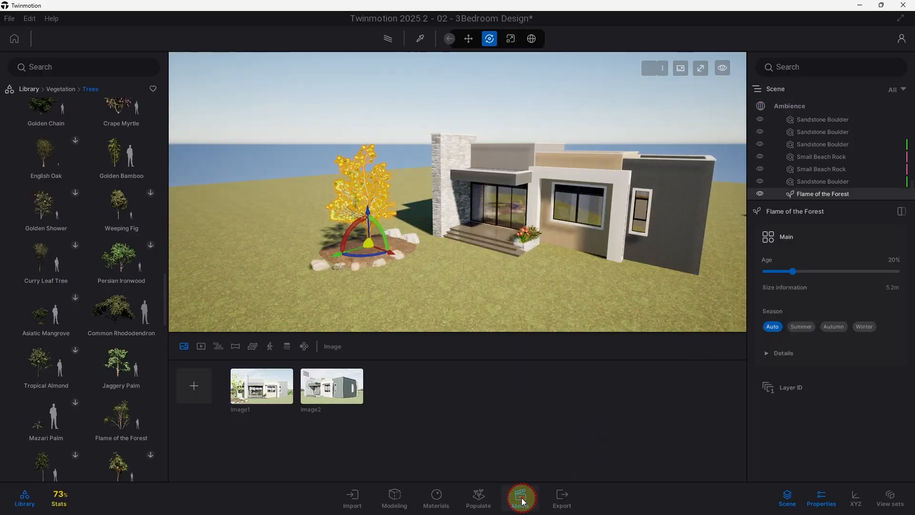
left_click(523, 497)
scroll(469, 341, "up", 3)
middle_click_drag(470, 342, 552, 257, "shift")
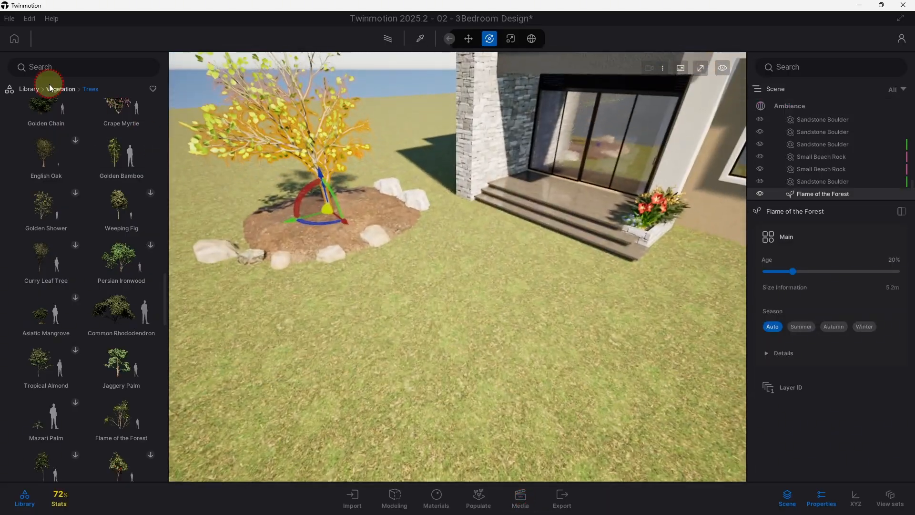
Step: Place a Plane 1m from the Objects > Primitives library on the lawn in front of the entrance steps
left_click(29, 89)
left_click(40, 164)
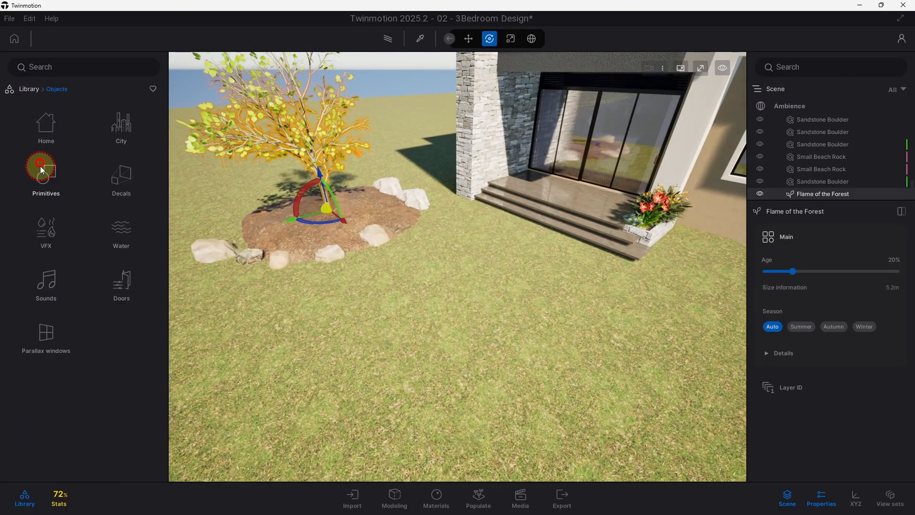
left_click(66, 186)
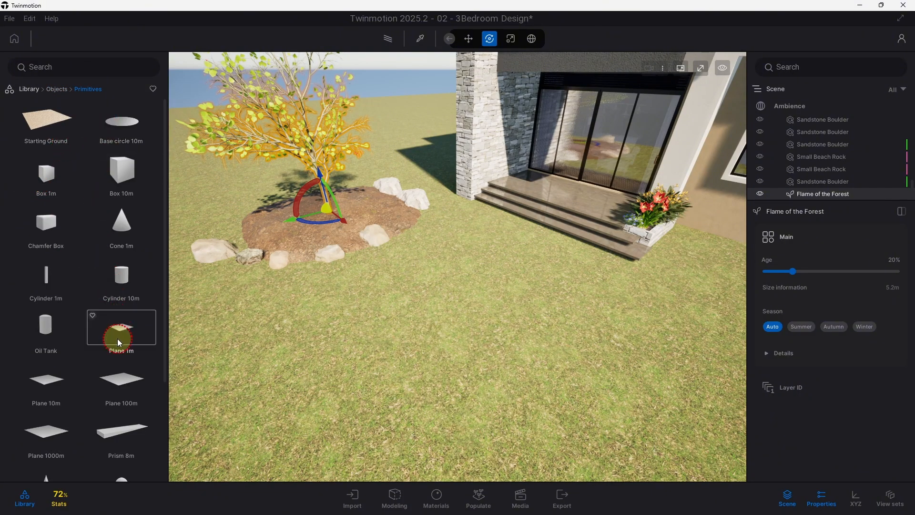
left_click_drag(133, 327, 510, 248)
scroll(530, 252, "up", 5)
right_click_drag(530, 252, 406, 330)
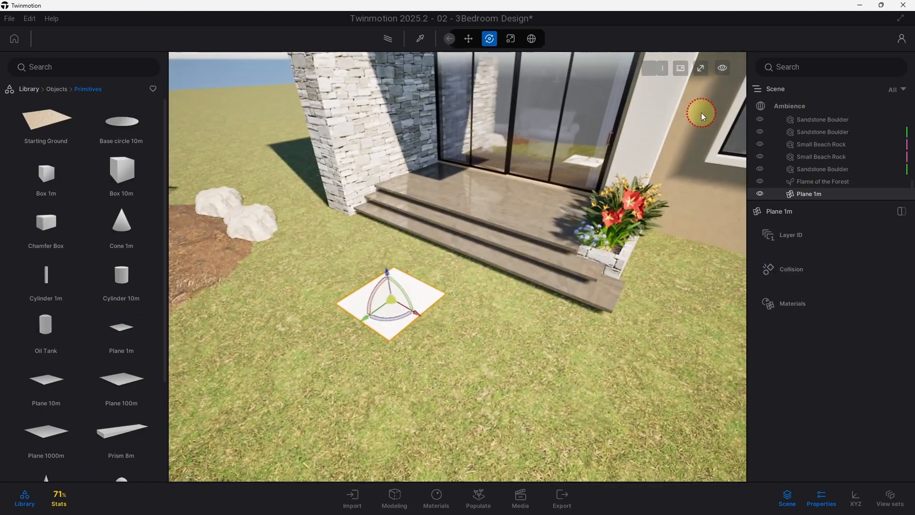
Step: Set the navigation speed to Walk speed 3 and view the plane before the steps up close
left_click(728, 76)
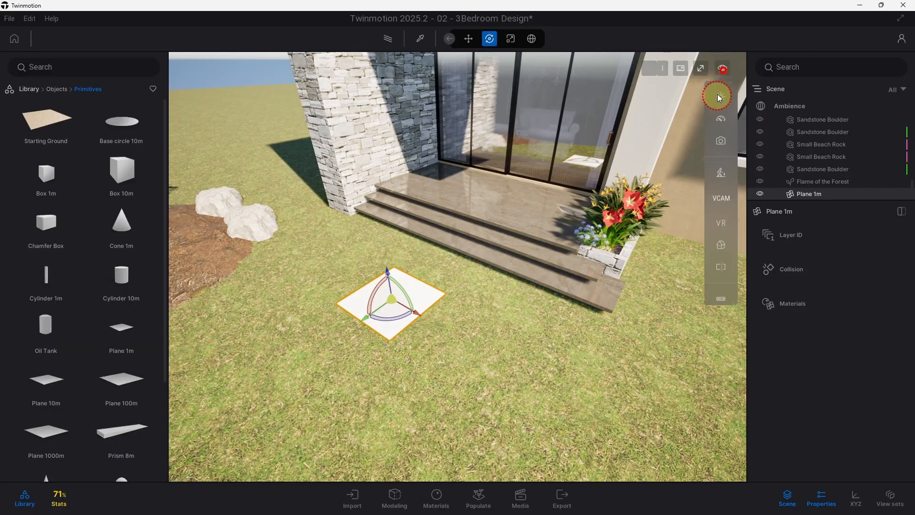
left_click(717, 120)
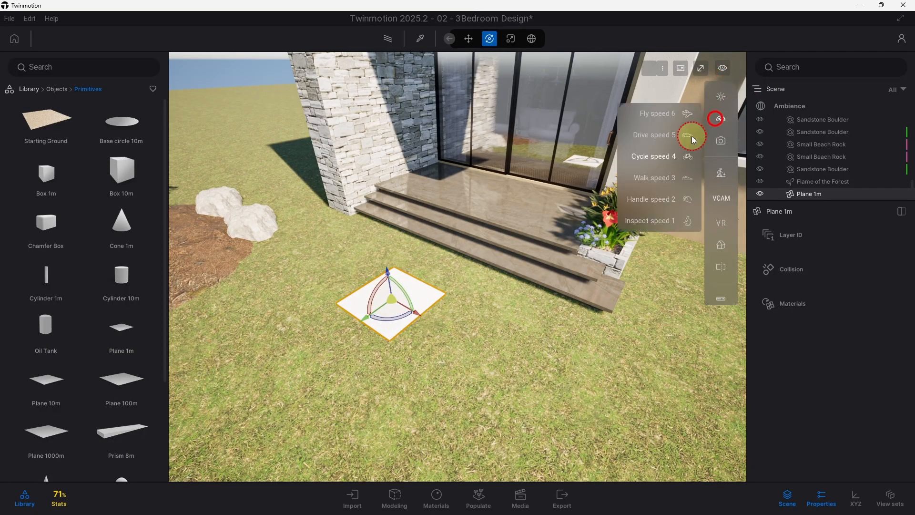
left_click(651, 178)
scroll(442, 319, "down", 2)
middle_click_drag(441, 319, 547, 340)
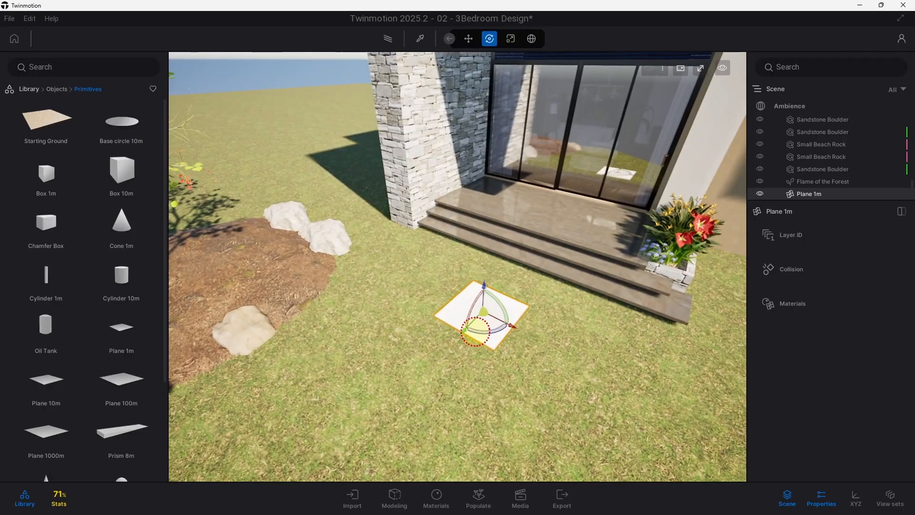
middle_click_drag(476, 332, 426, 315, "shift")
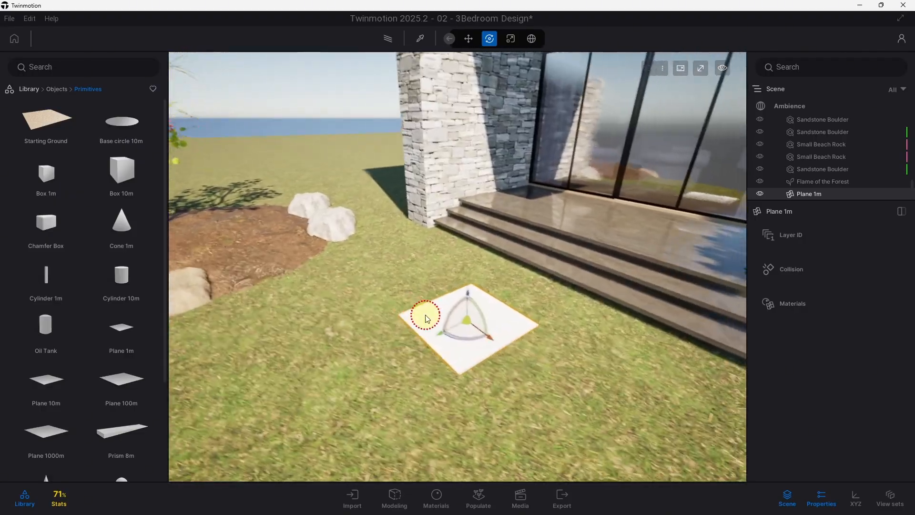
Step: Scale the plane vertically to thicken it into a paving slab
scroll(426, 315, "up", 1)
left_click(507, 39)
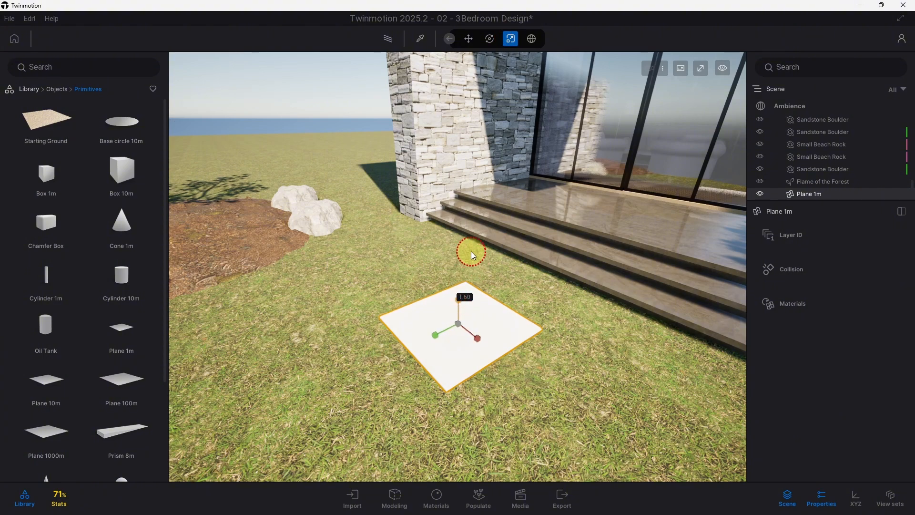
scroll(460, 342, "up", 1)
middle_click_drag(460, 342, 533, 266, "shift")
scroll(390, 367, "up", 3)
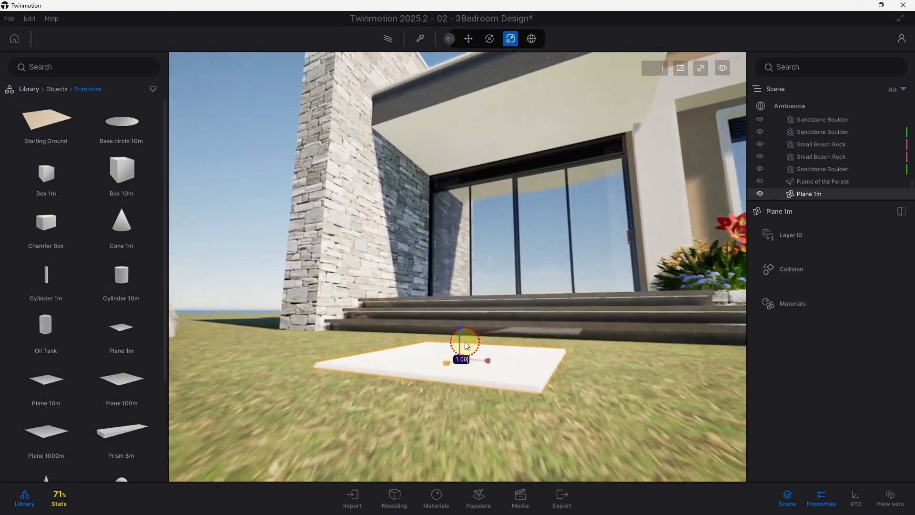
left_click_drag(459, 334, 482, 203)
middle_click_drag(512, 332, 567, 296, "shift")
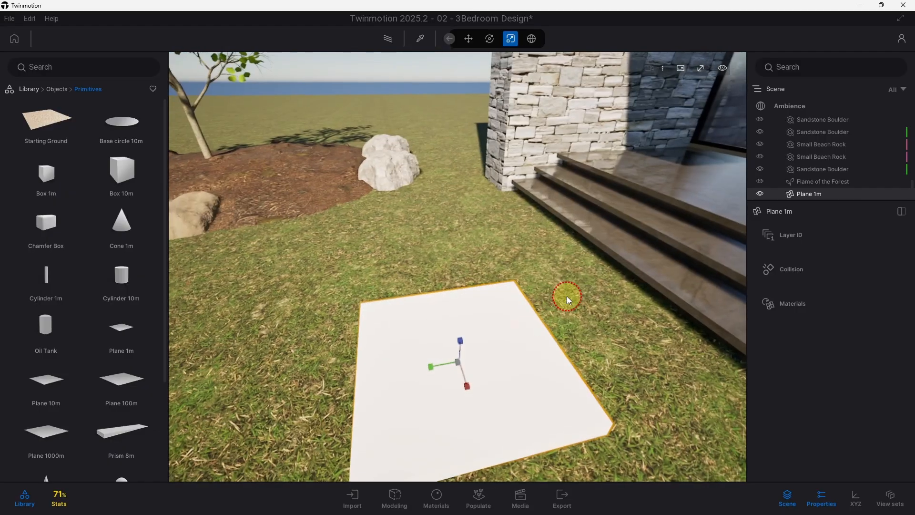
Step: Move the slab along the entrance steps to centre it on the sliding door, adjusting it in the saved Image1 view
left_click(489, 39)
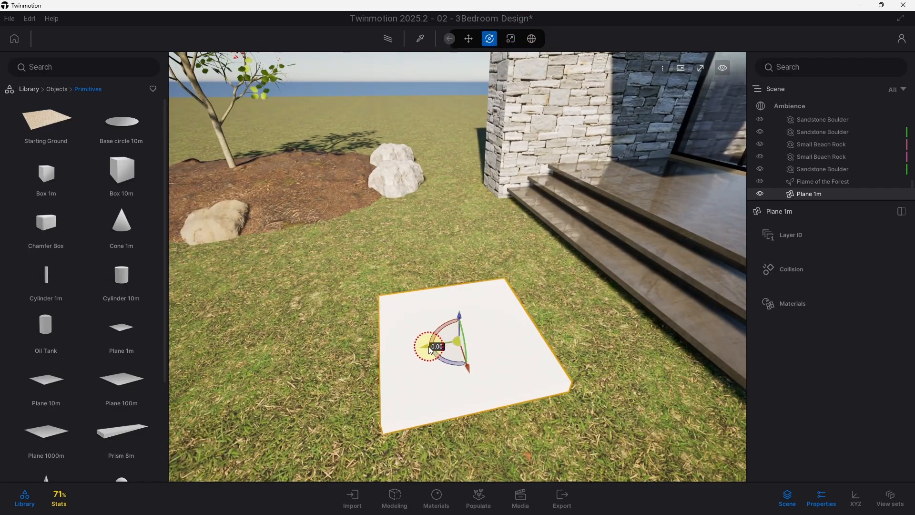
middle_click_drag(426, 344, 531, 353, "shift")
left_click_drag(473, 326, 415, 317)
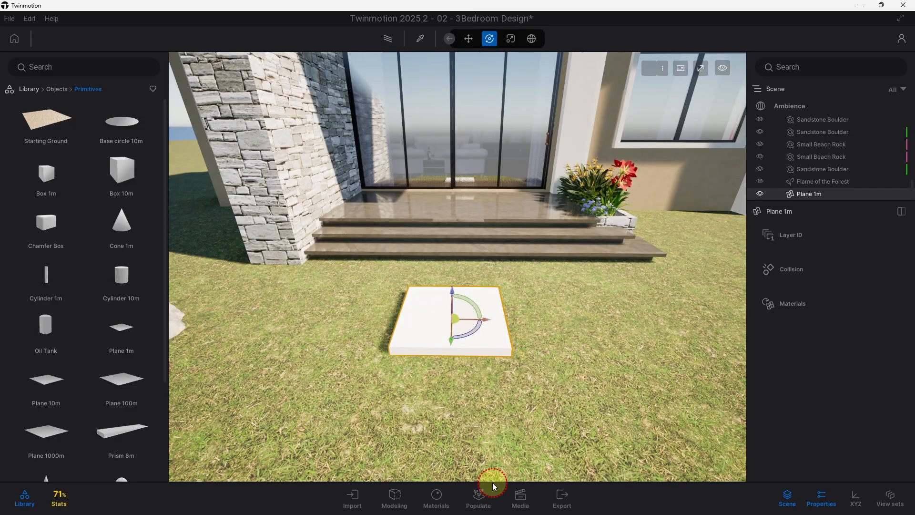
left_click(500, 489)
left_click(286, 394)
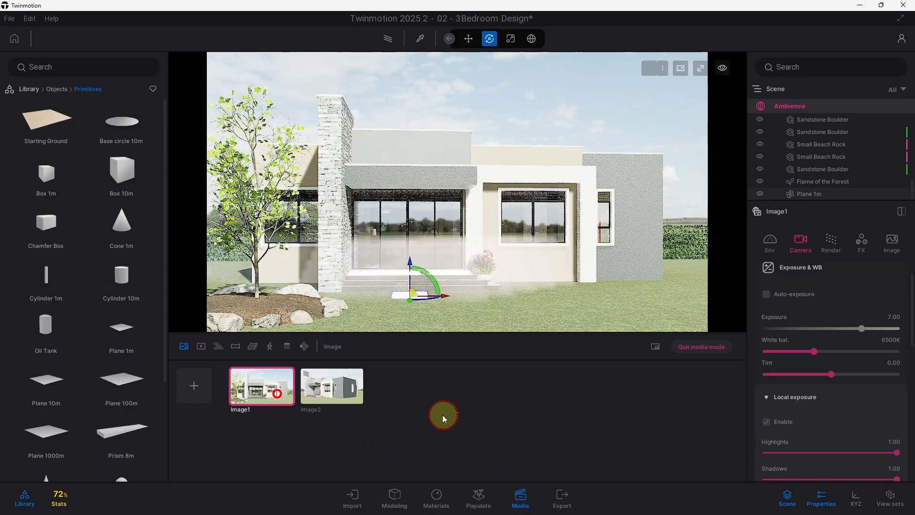
left_click(520, 485)
left_click_drag(440, 378, 437, 390)
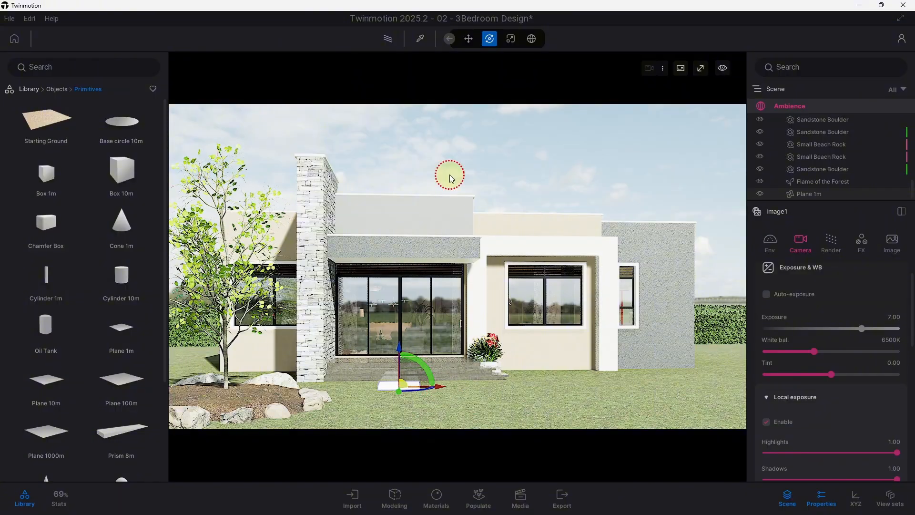
Step: Quit the Image1 media mode and return to the free viewport close to the slab
mouse_move(517, 324)
middle_mouse_down("shift")
mouse_move(537, 357)
mouse_move(661, 81)
middle_mouse_up("shift")
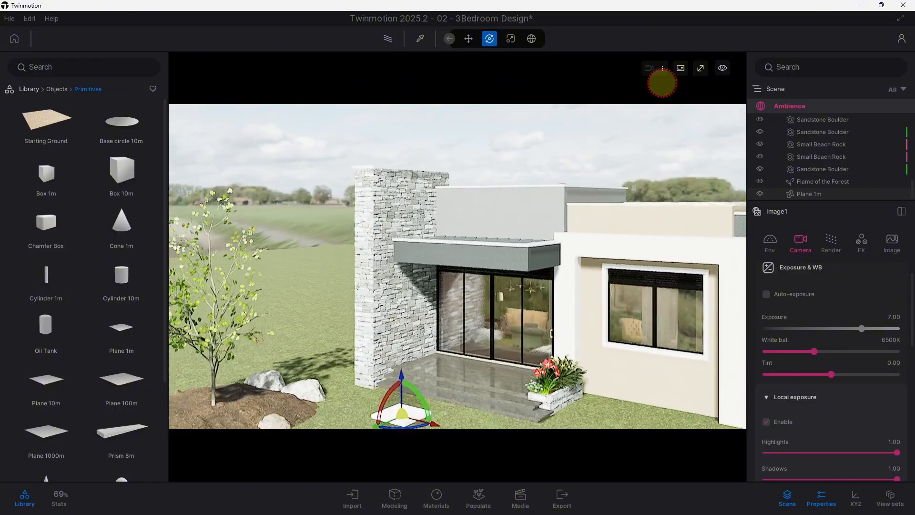
left_click(519, 485)
left_click(697, 341)
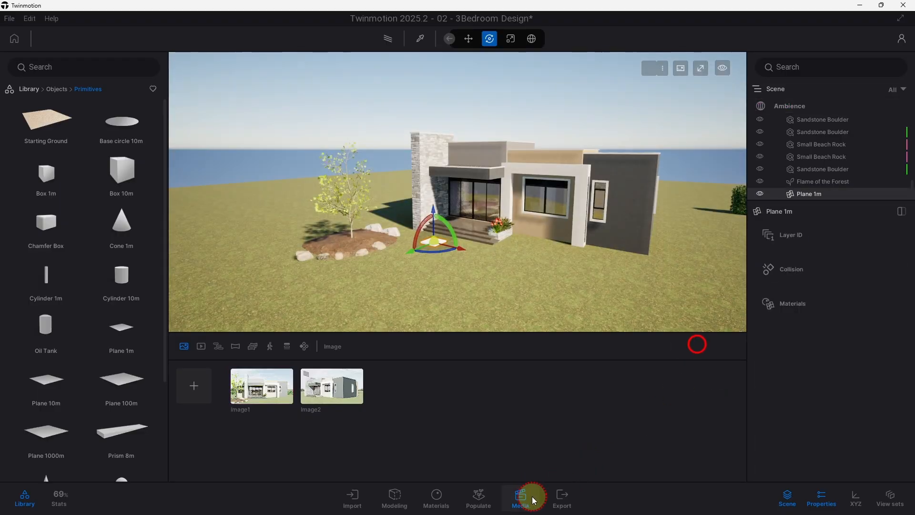
left_click(527, 495)
scroll(473, 383, "up", 5)
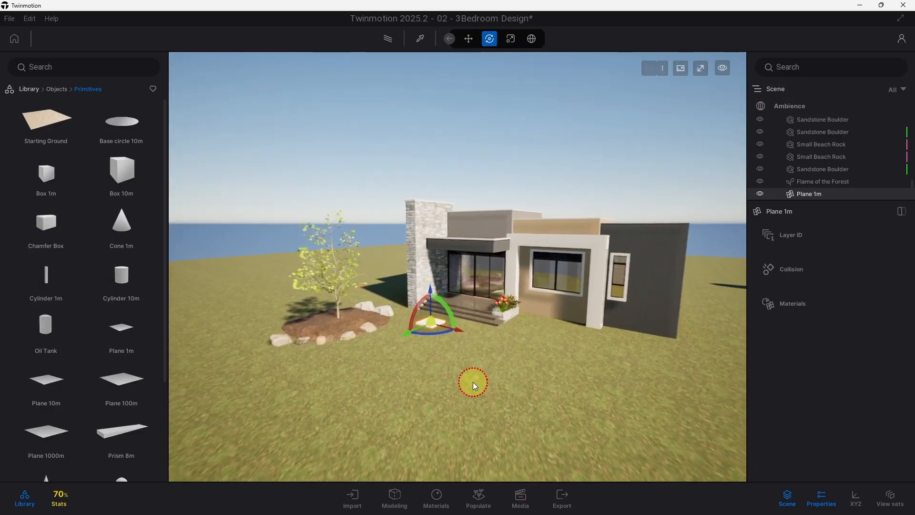
scroll(473, 382, "up", 5)
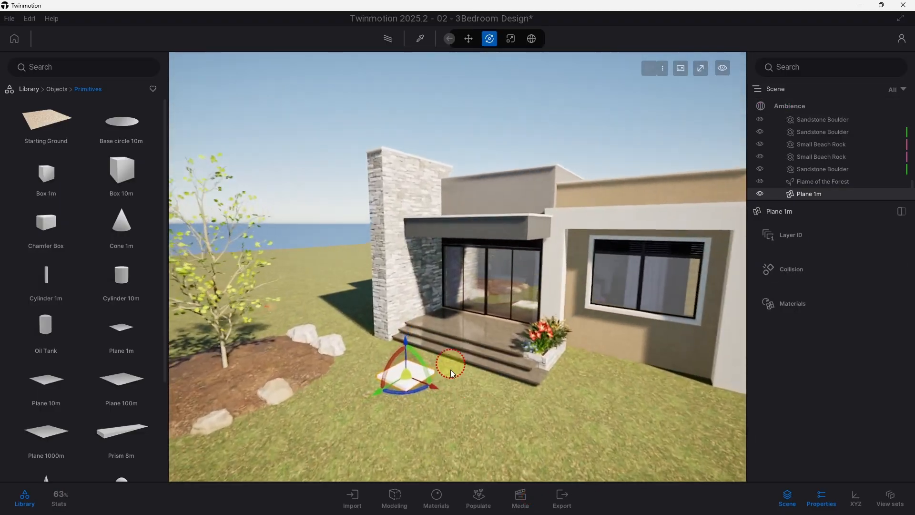
Step: Scale the slab along both horizontal axes to enlarge its width and depth
left_click(530, 40)
left_click(512, 40)
middle_click_drag(505, 267, 510, 381, "shift")
left_click_drag(456, 334, 487, 341)
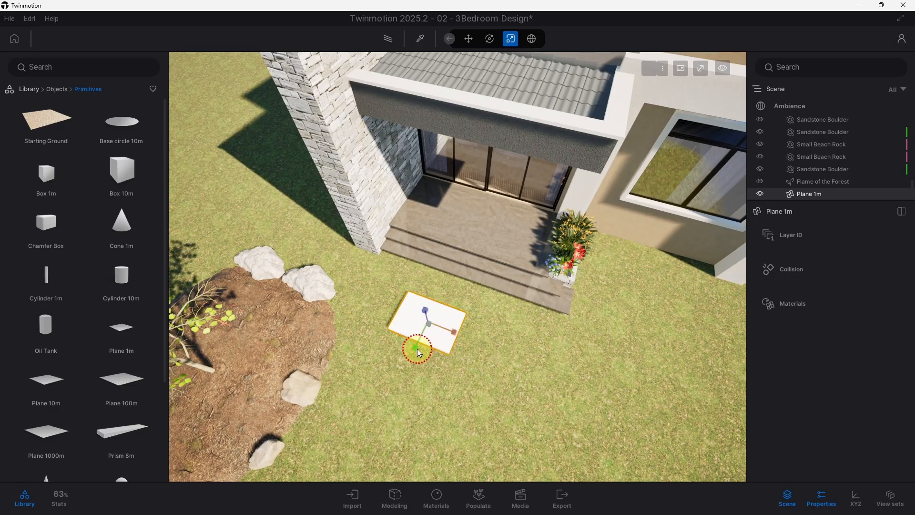
left_click_drag(417, 352, 393, 371)
Step: Copy the slab away from the entrance steps as 5 instances spaced 1.21 m apart to form a walkway
left_click(487, 40)
left_click(457, 261)
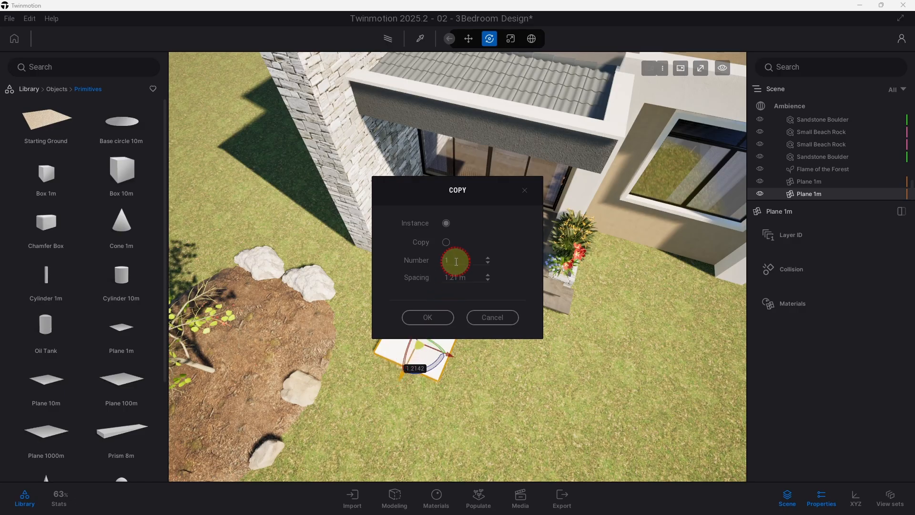
type("5")
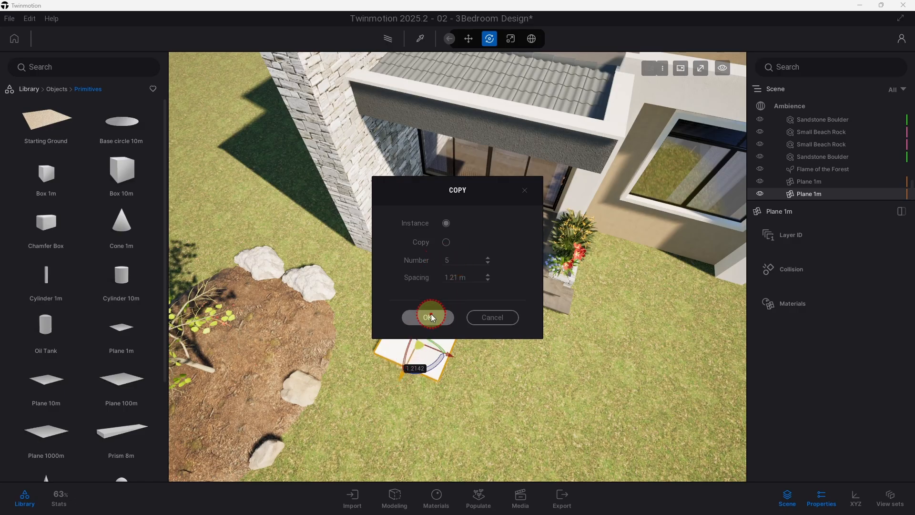
left_click(431, 314)
scroll(465, 259, "down", 2)
middle_click_drag(427, 327, 556, 148)
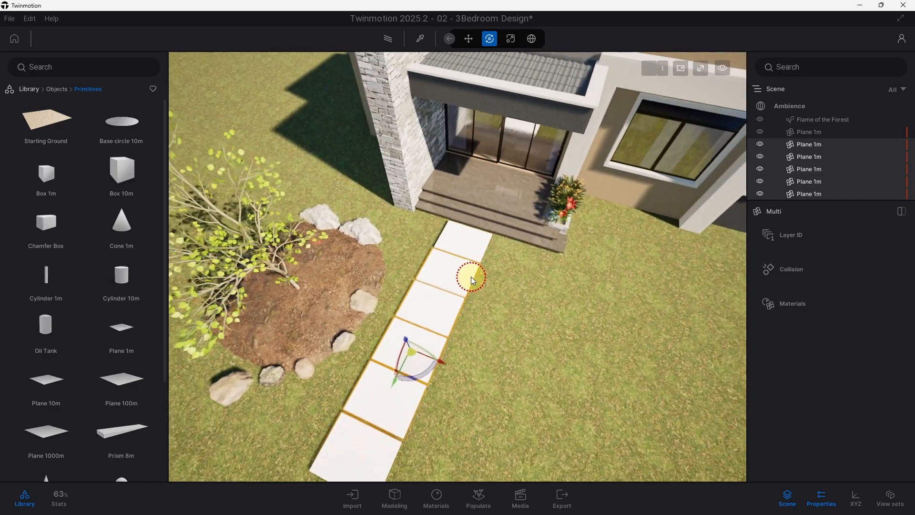
Step: Restore the saved Image1 view, deselect the slabs and path-trace the new walkway
middle_click_drag(470, 277, 552, 234, "shift")
left_click(519, 496)
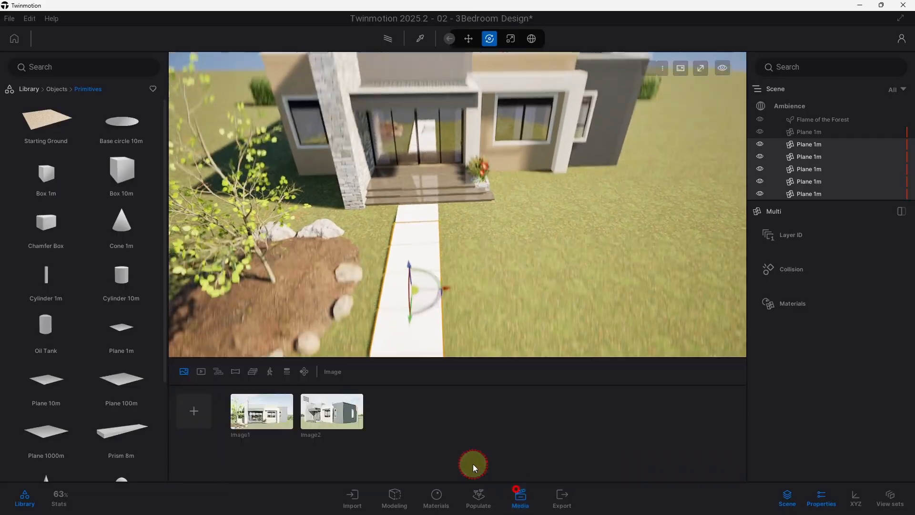
left_click(269, 394)
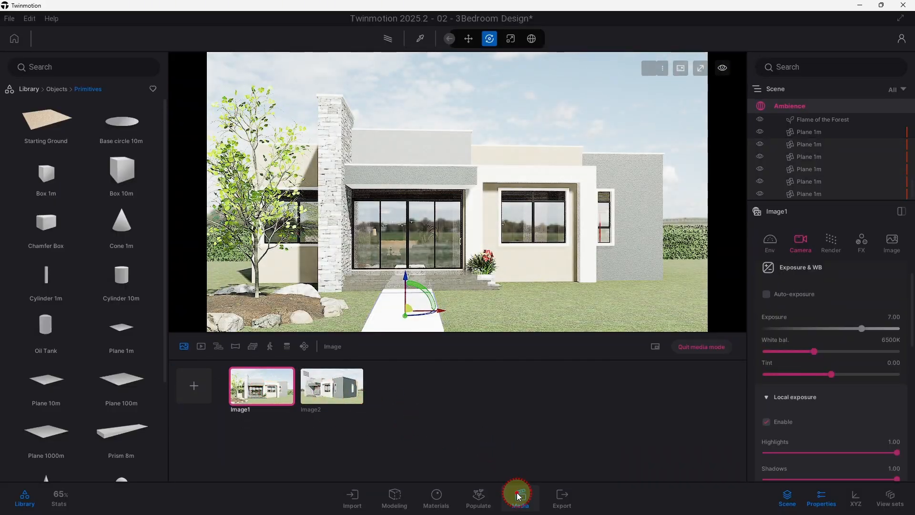
left_click(518, 496)
left_click(478, 144)
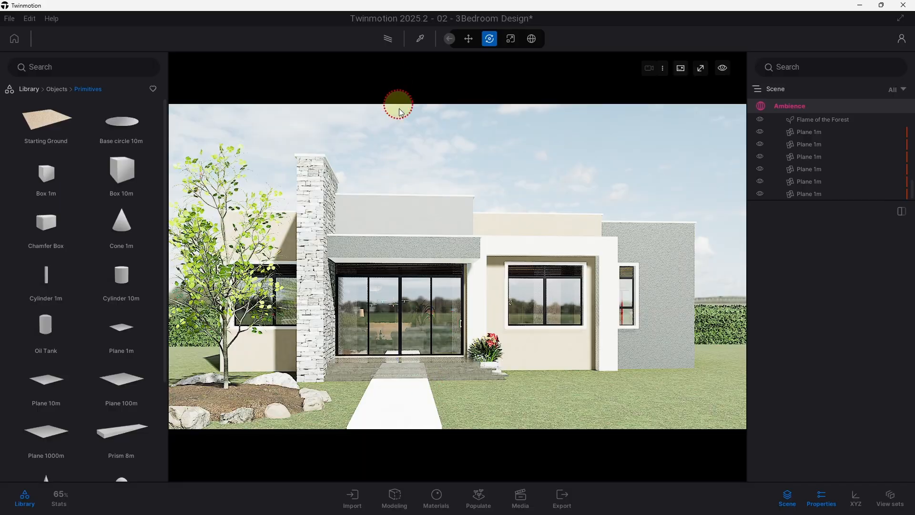
left_click(393, 44)
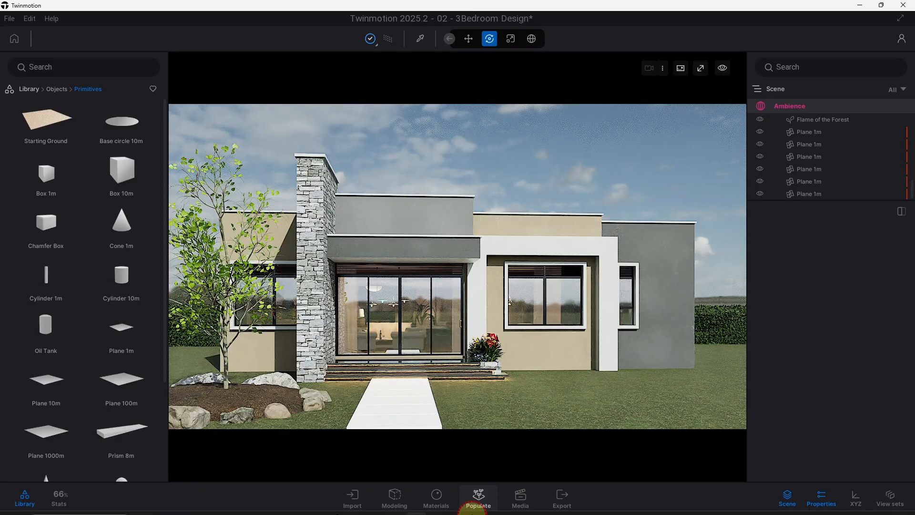
Step: Compare the walkway slabs with the path in the reference house photo in the browser
mouse_move(412, 506)
left_click(333, 505)
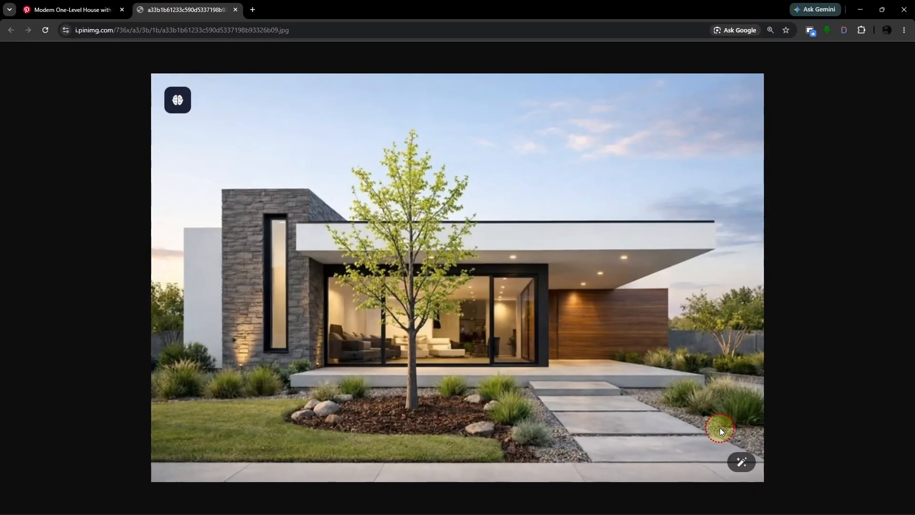
left_click(865, 8)
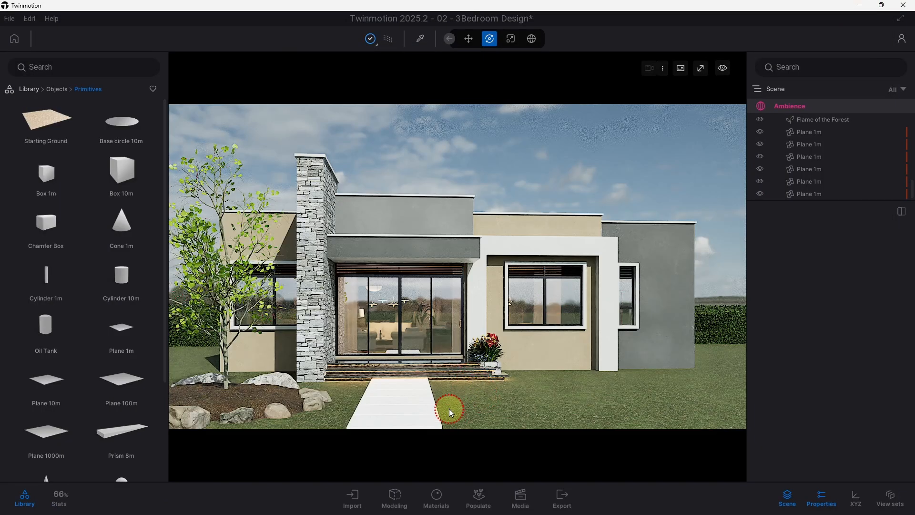
Step: Turn off the path tracer and quit media mode to work on the walkway in the free viewport
left_click(389, 40)
left_click_drag(466, 286, 530, 450)
left_click(527, 508)
left_click(714, 348)
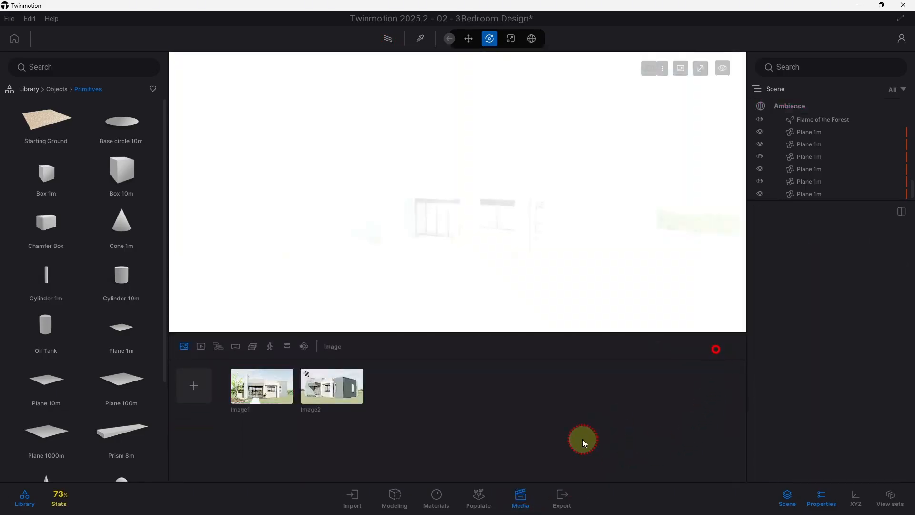
left_click(520, 494)
scroll(439, 306, "up", 5)
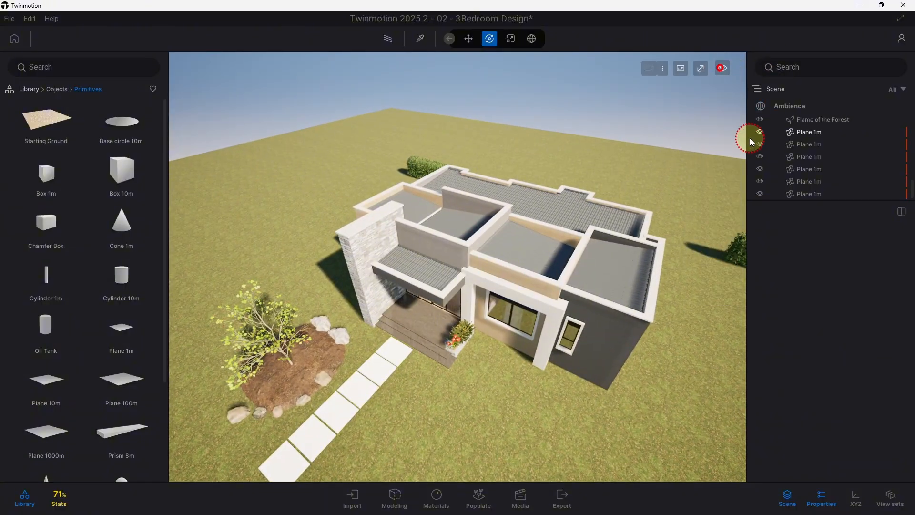
Step: Set the navigation speed to Cycle speed 4 and move in close to the slabs nearest the steps
left_click(720, 71)
left_click(723, 119)
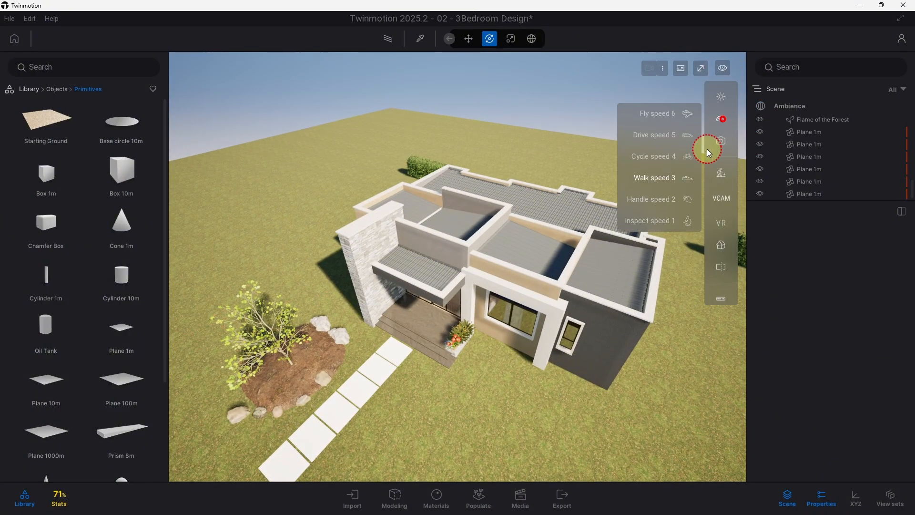
left_click(657, 156)
mouse_move(506, 265)
middle_mouse_down()
mouse_move(545, 233)
mouse_move(505, 272)
middle_mouse_up()
scroll(540, 232, "up", 5)
scroll(445, 263, "up", 3)
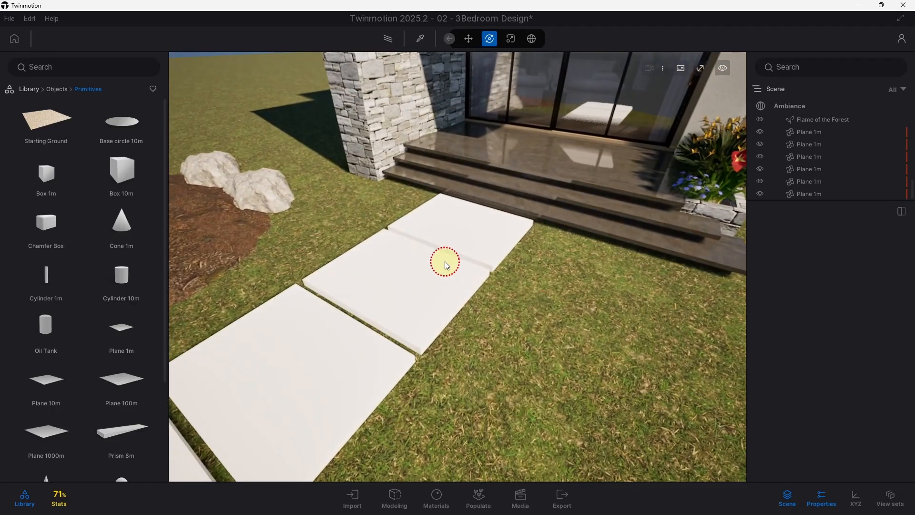
Step: Apply the Brushed Concrete Floor material from the user library to the white walkway slabs
left_click(29, 89)
left_click(111, 375)
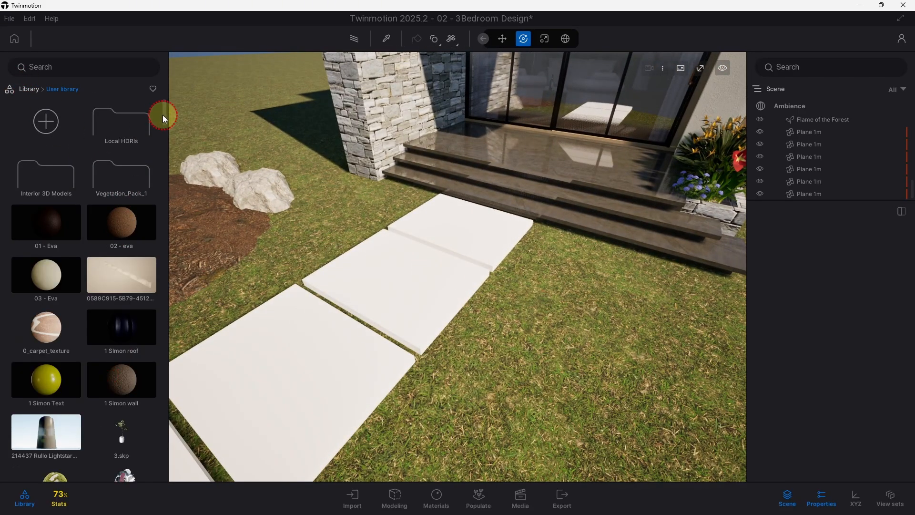
left_click_drag(163, 116, 162, 168)
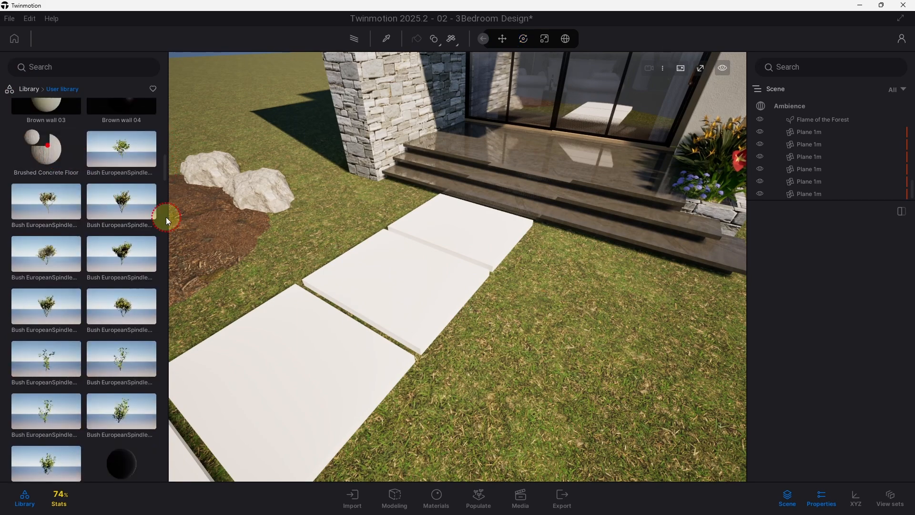
left_click_drag(166, 217, 395, 323)
scroll(424, 281, "down", 3)
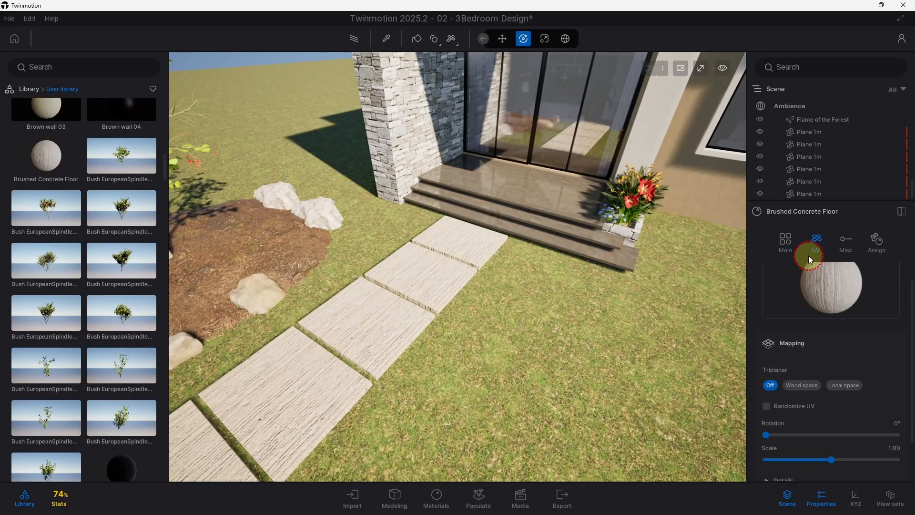
Step: Set the slab concrete's UV mapping to World space with a scale of 1.85 and a rotation of 90°
left_click(807, 388)
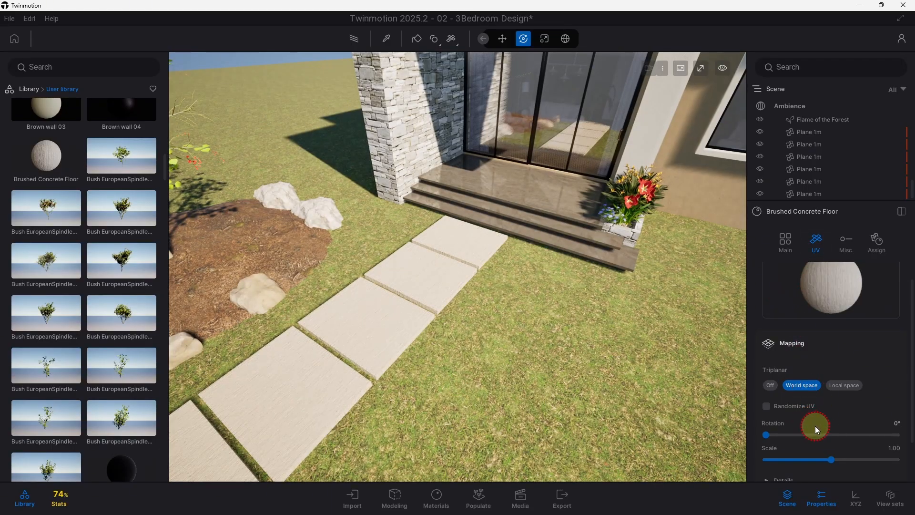
left_click_drag(828, 461, 838, 462)
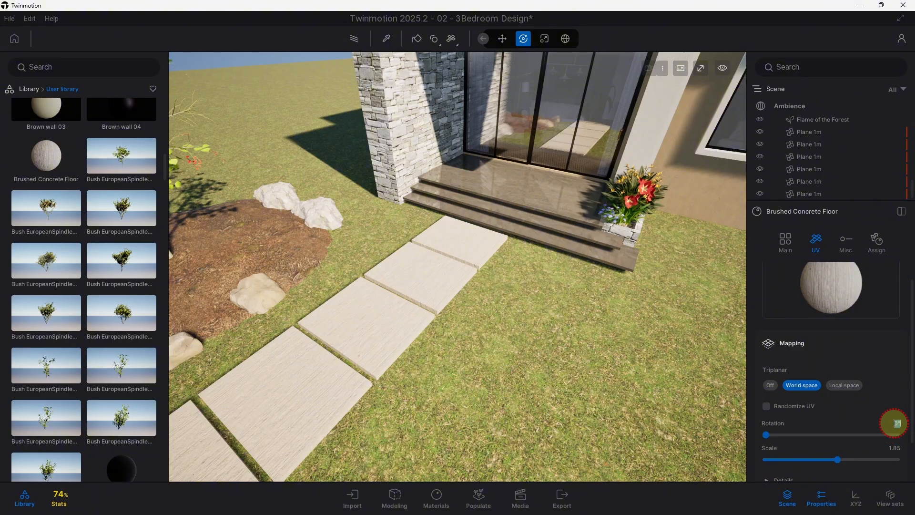
scroll(476, 354, "up", 4)
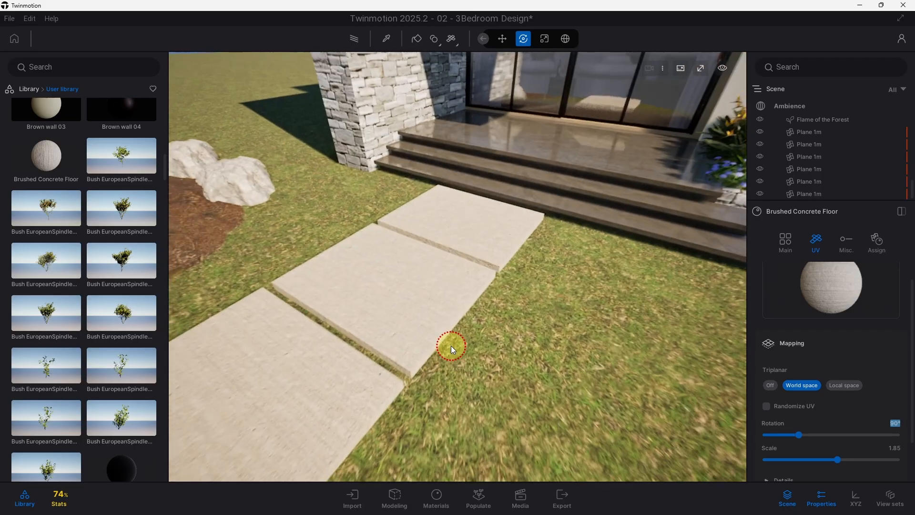
middle_click_drag(451, 345, 509, 343)
scroll(524, 335, "up", 2)
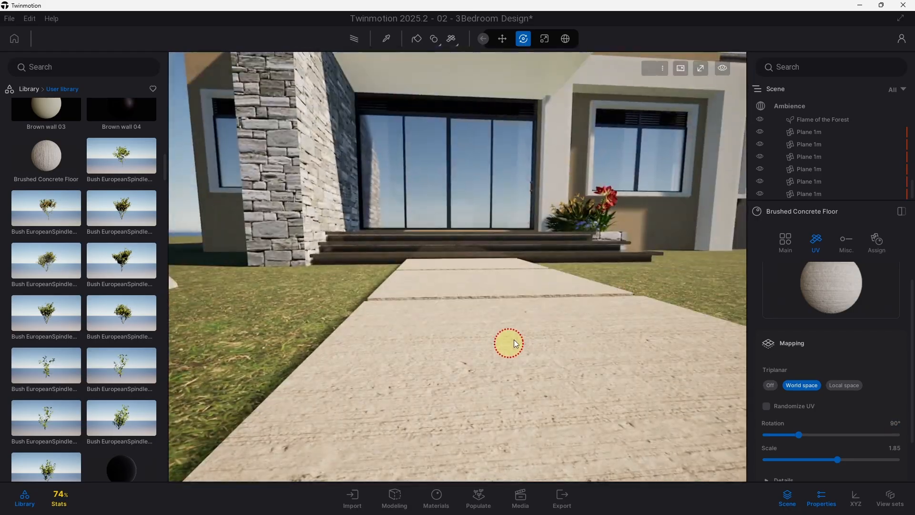
middle_click_drag(451, 377, 424, 367)
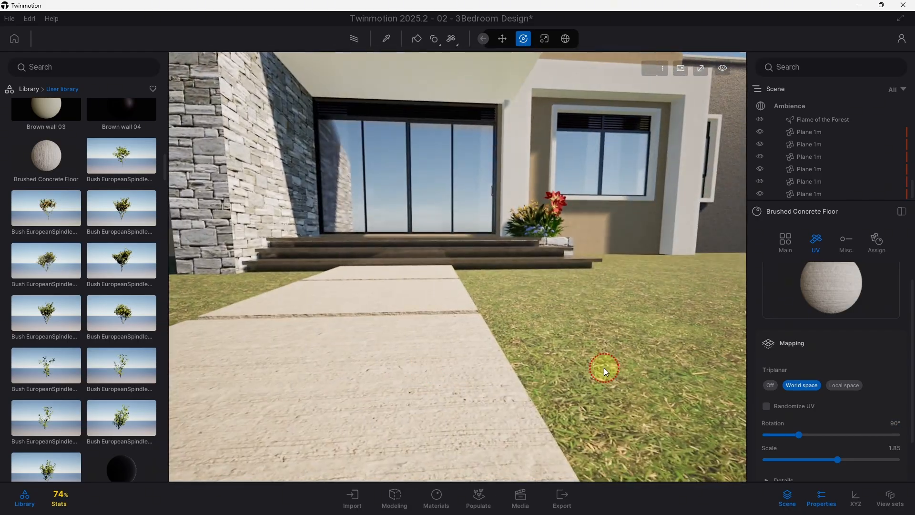
Step: Darken the slab concrete's tint to light grey #C5C5C5
left_click(783, 237)
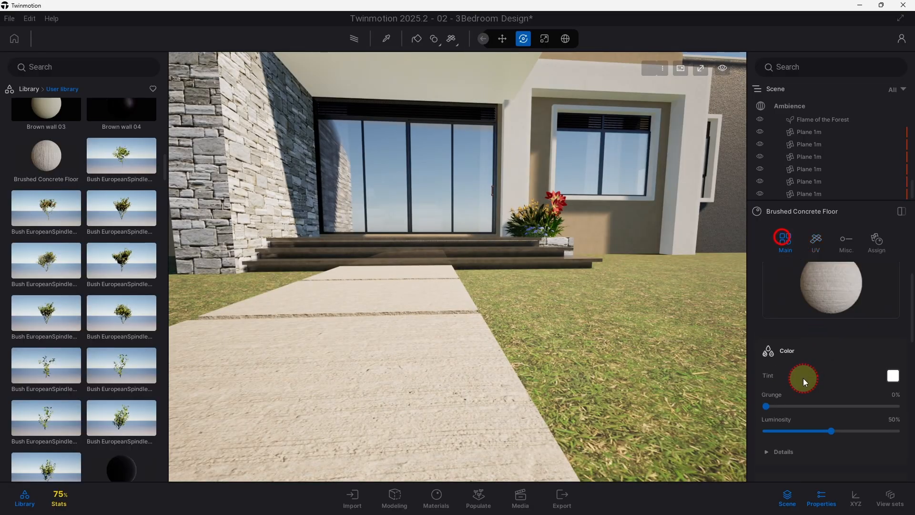
left_click(892, 376)
left_click(448, 211)
left_click_drag(447, 211, 449, 214)
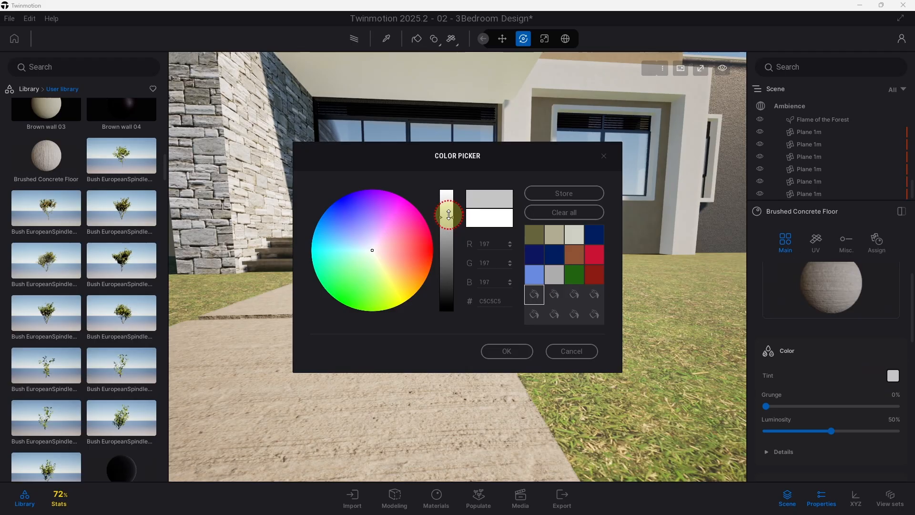
left_click(506, 350)
Step: Set the grunge of the Brushed Concrete Floor material on the walkway slabs to 87%
middle_click_drag(426, 375, 555, 365)
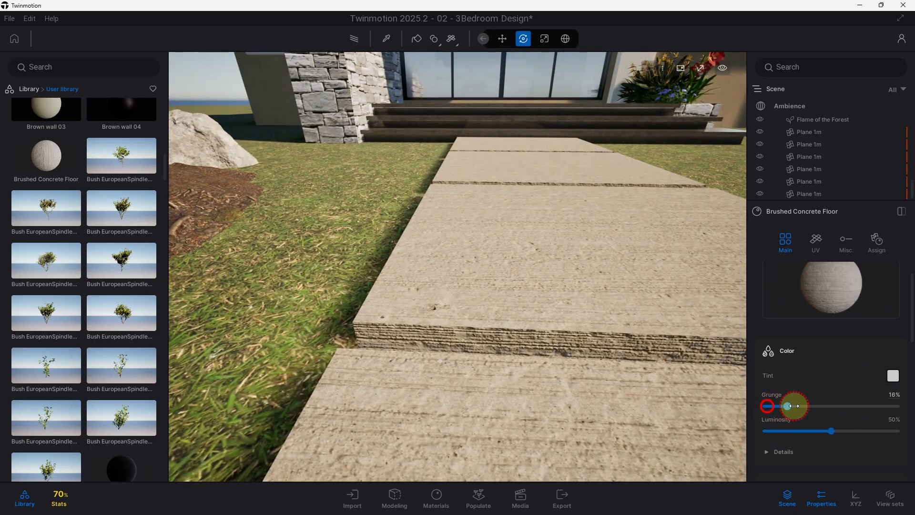
left_click_drag(794, 405, 822, 406)
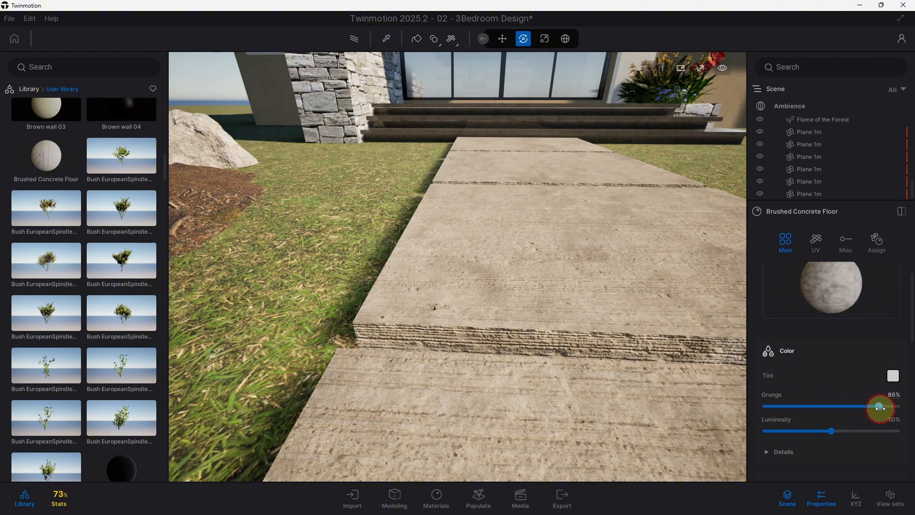
left_click_drag(887, 408, 879, 406)
left_click_drag(578, 327, 423, 301)
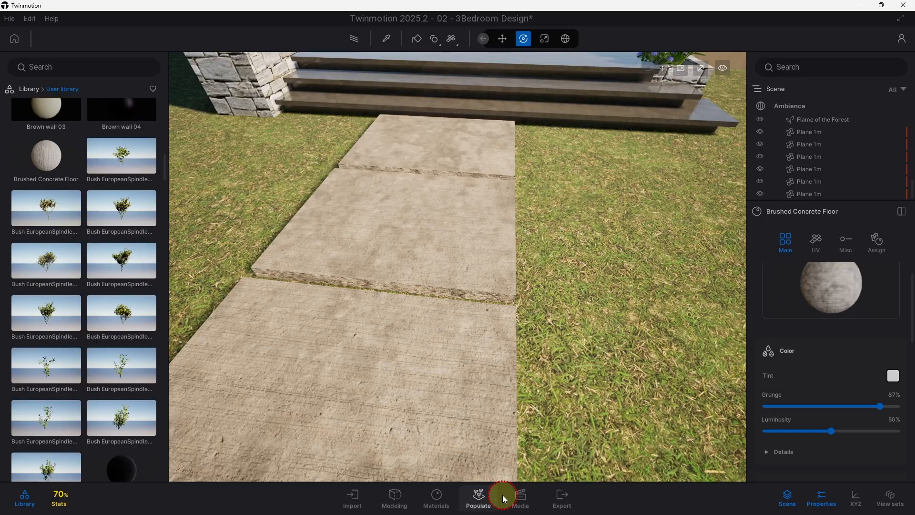
Step: Restore the saved Image1 view and path-trace the concrete walkway
left_click(520, 498)
left_click(276, 386)
left_click(522, 503)
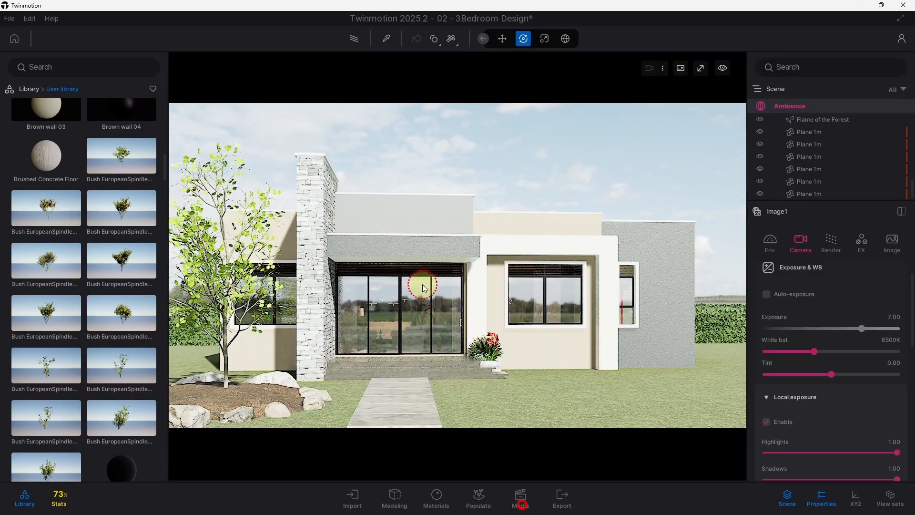
left_click(358, 37)
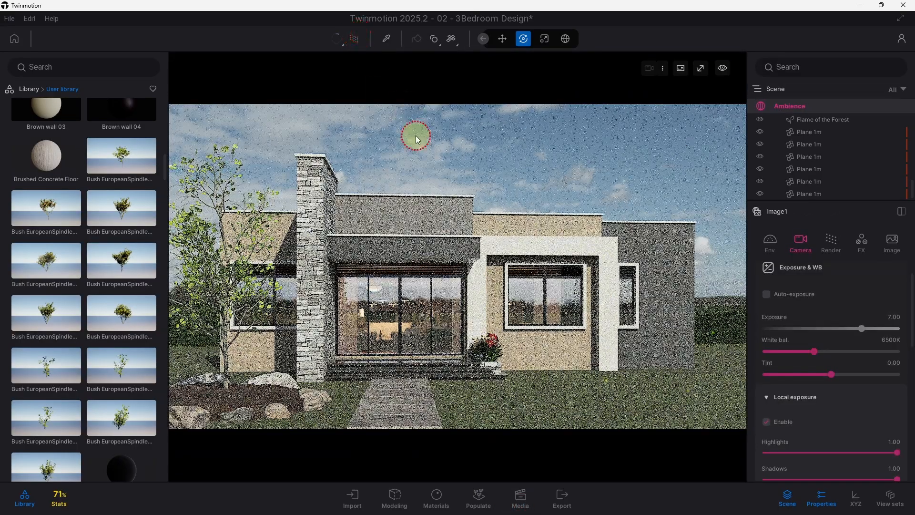
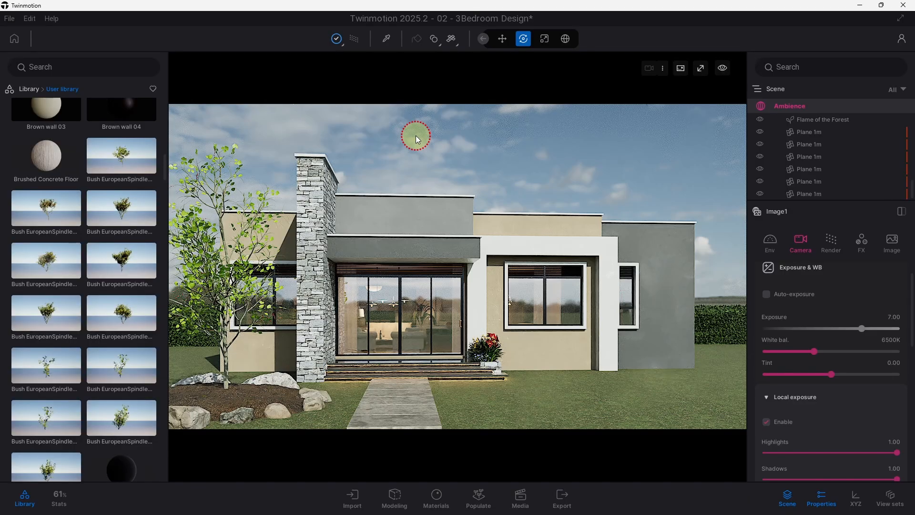
Step: Turn off the path tracer and make one independent copy of a middle walkway slab, offset 1.68 m onto the lawn
left_click(352, 39)
scroll(453, 204, "up", 10)
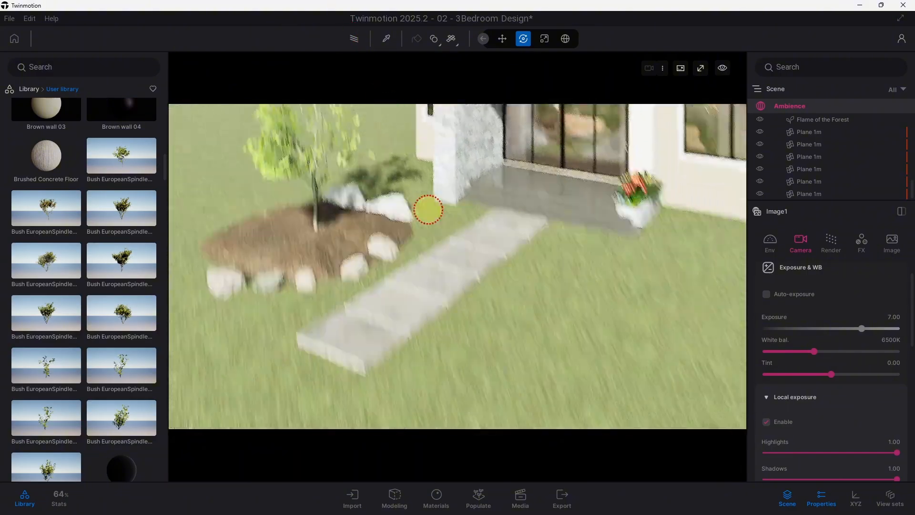
middle_click_drag(635, 239, 584, 446)
middle_click_drag(570, 330, 459, 276, "shift")
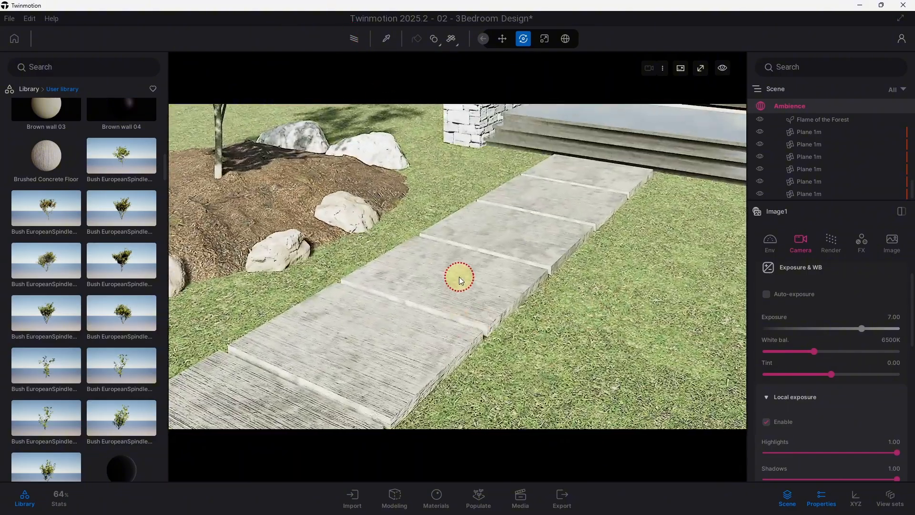
left_click(460, 277)
left_click_drag(448, 241, 447, 250)
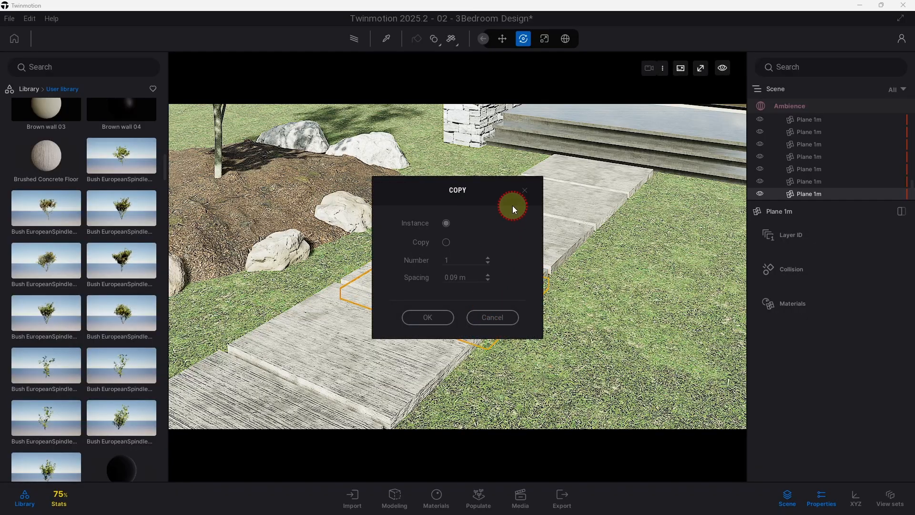
left_click(526, 190)
left_click_drag(482, 298, 684, 363, "alt")
left_click(447, 243)
left_click(427, 317)
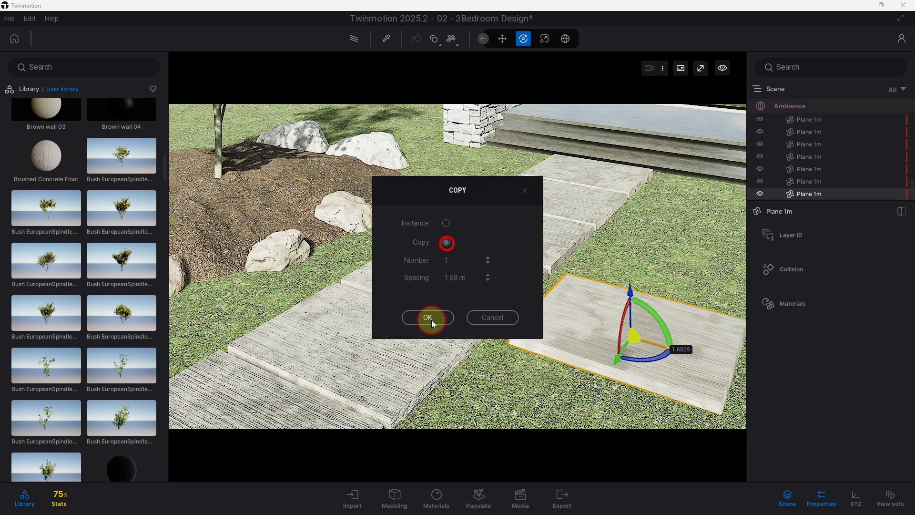
Step: Scale the copied slab into a wider strip running the walkway's full length, thinned down close to the grass level
left_click_drag(430, 319, 529, 280)
left_click(545, 39)
middle_click_drag(507, 182, 543, 200, "shift")
left_click_drag(413, 322, 255, 402)
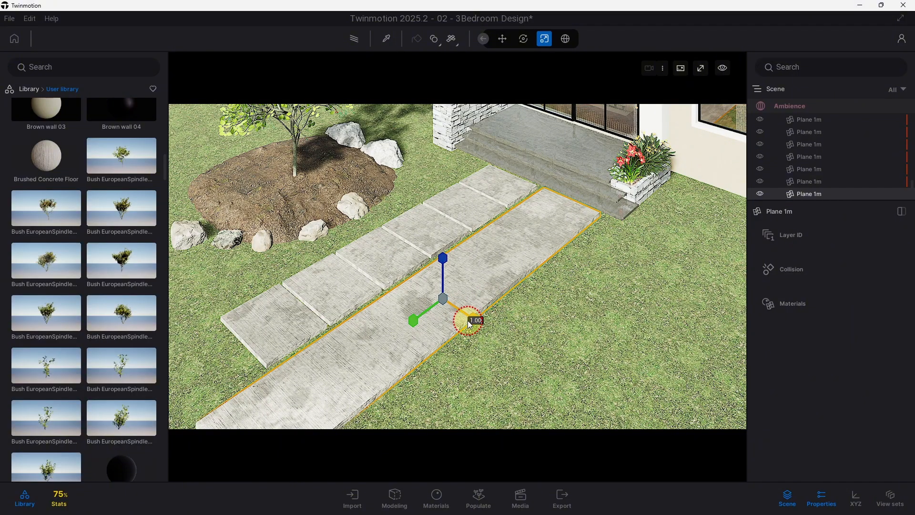
left_click_drag(475, 313, 503, 336)
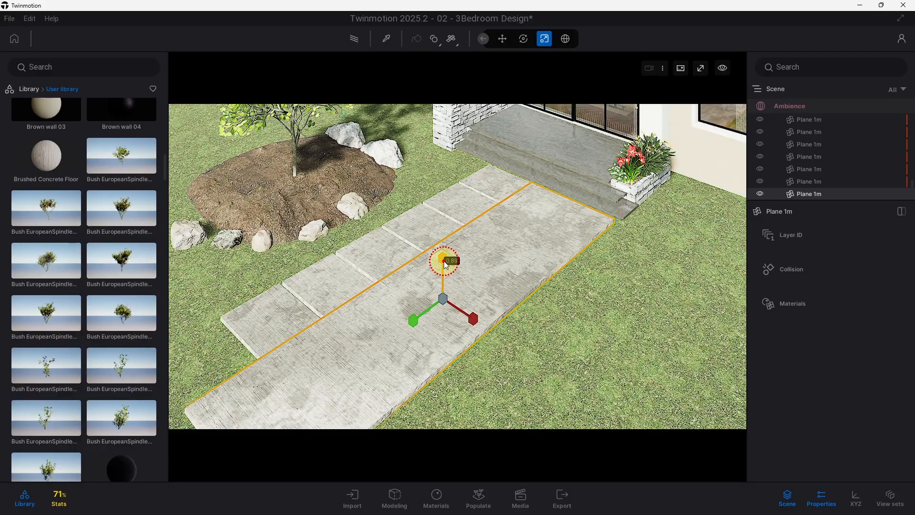
left_click_drag(444, 261, 441, 357)
middle_click_drag(459, 347, 511, 278)
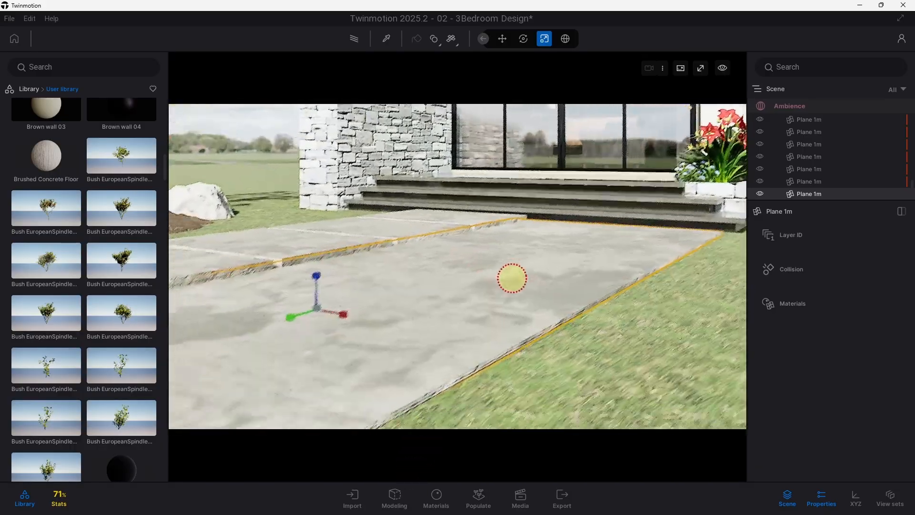
left_click_drag(344, 248, 349, 394)
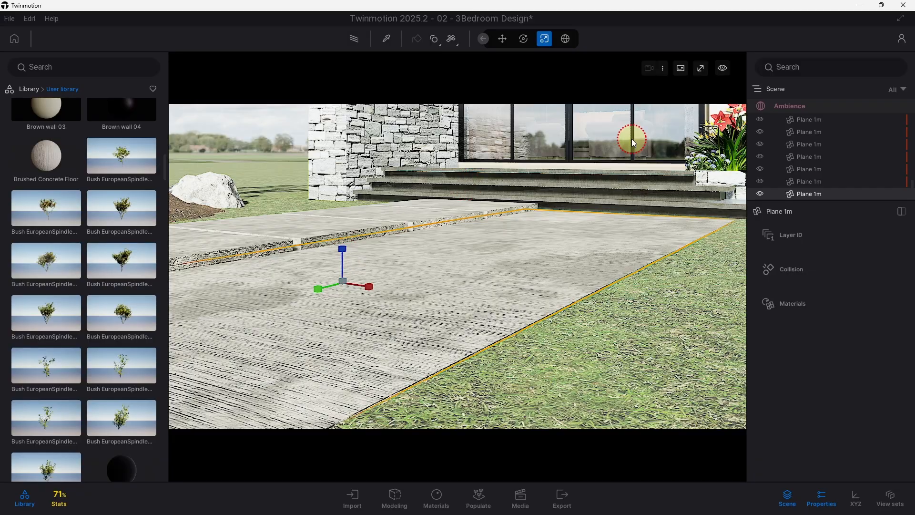
Step: Slide the thin strip lengthwise toward the house so its end meets the entrance steps
middle_click_drag(632, 138, 482, 109, "shift")
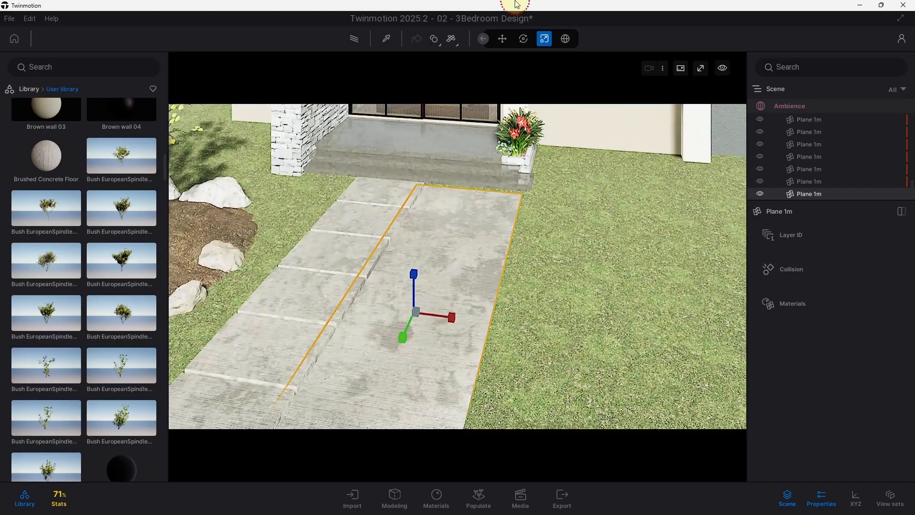
left_click(507, 46)
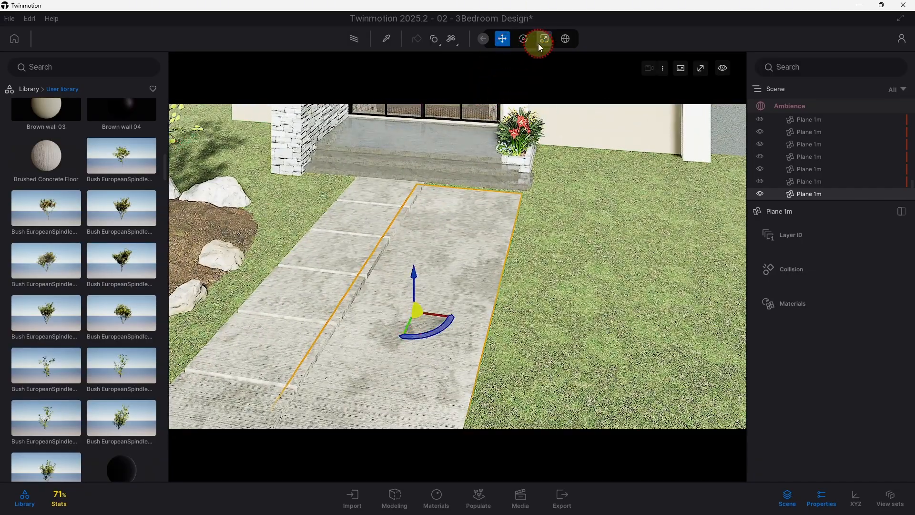
left_click(526, 40)
left_click_drag(402, 345, 384, 317)
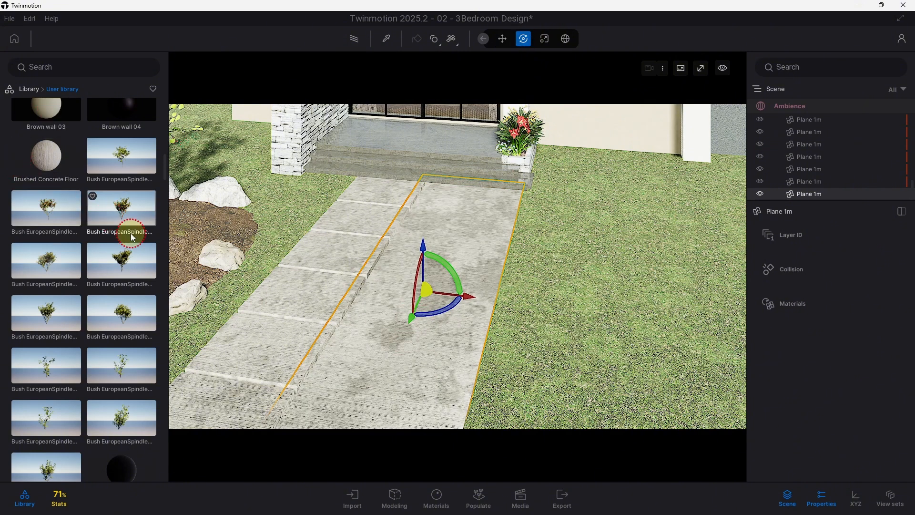
Step: Apply the Construction Gravel material from the user library to the strip beside the walkway
left_click_drag(166, 167, 169, 195)
scroll(152, 207, "up", 1)
left_click_drag(120, 217, 376, 280)
scroll(408, 284, "up", 3)
middle_click_drag(408, 284, 327, 298, "shift")
scroll(377, 312, "up", 3)
middle_click_drag(377, 312, 482, 357)
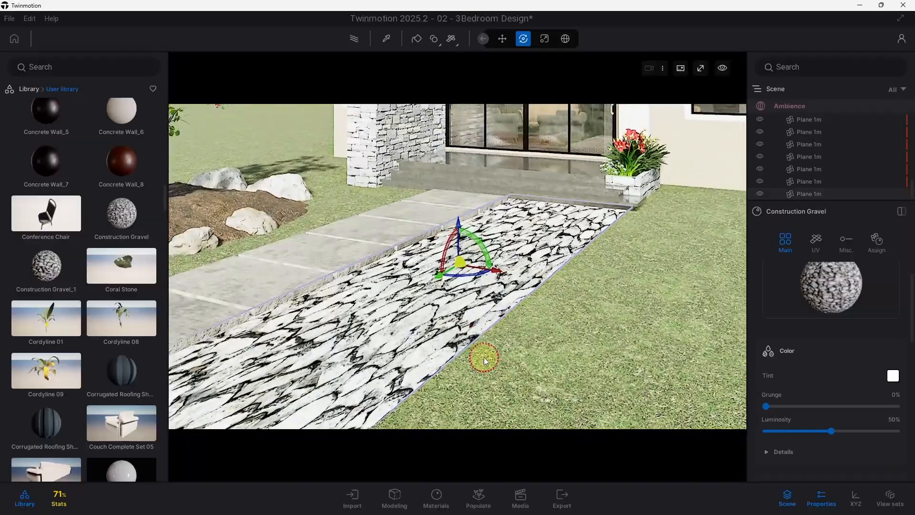
scroll(481, 350, "up", 3)
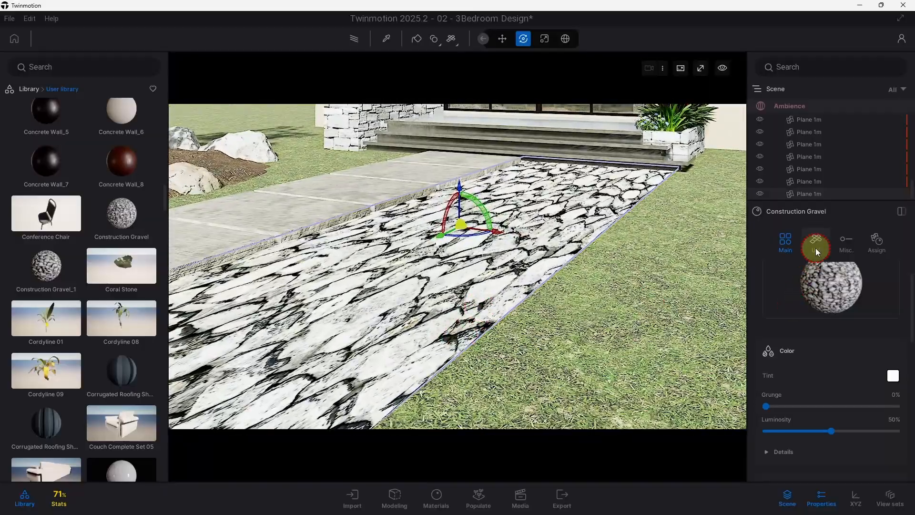
Step: Set the Construction Gravel's UV mapping to World space and check the gravel strip up close
left_click(816, 251)
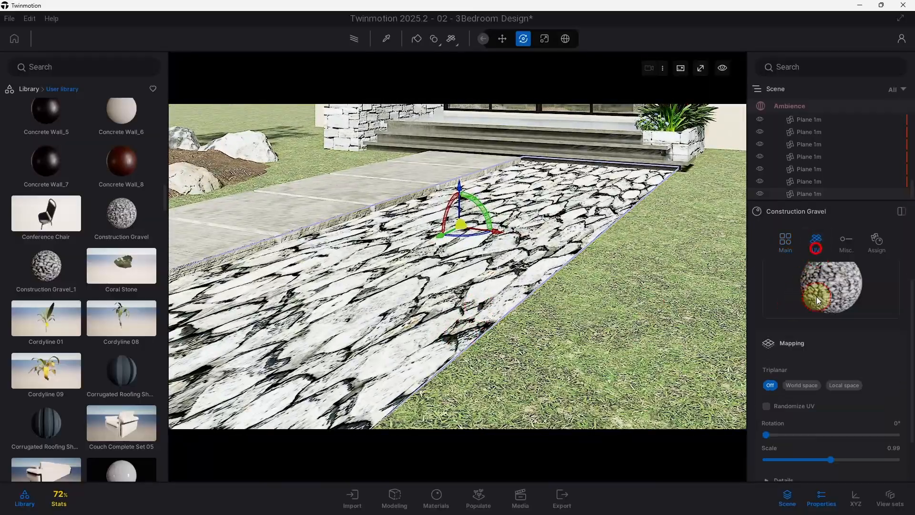
left_click(803, 381)
middle_click_drag(720, 374, 509, 225, "shift")
scroll(377, 313, "up", 3)
scroll(424, 303, "up", 4)
scroll(395, 296, "down", 4)
scroll(457, 262, "down", 5)
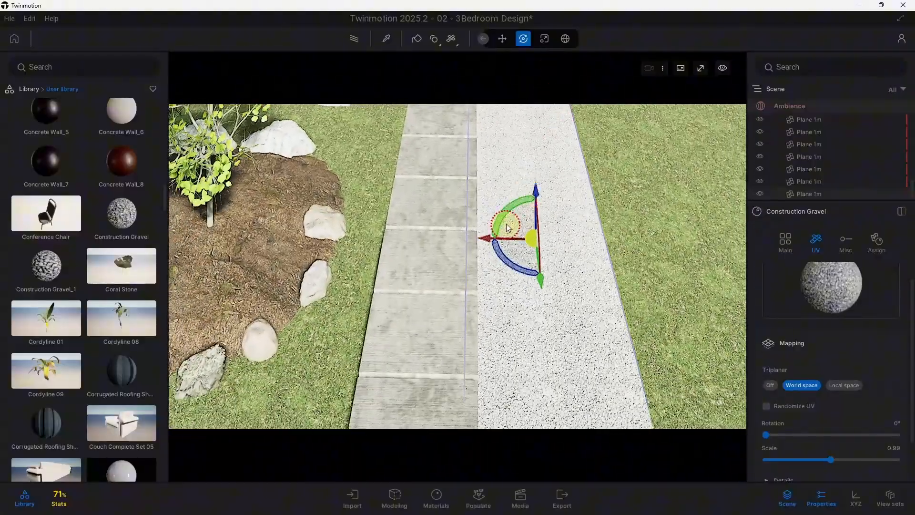
Step: Make one independent copy of the gravel strip 3.5 m across, along the walkway's tree-bed side
left_click_drag(488, 234, 279, 237, "shift")
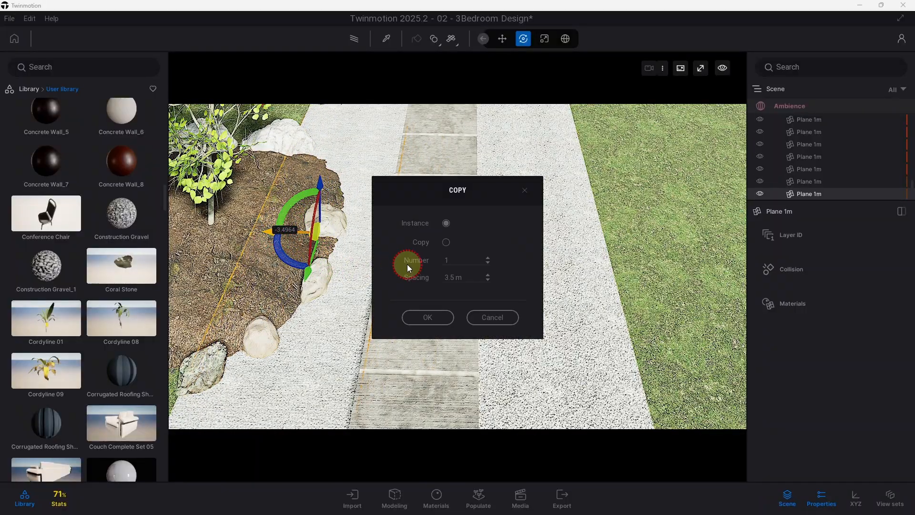
left_click(445, 243)
left_click(426, 316)
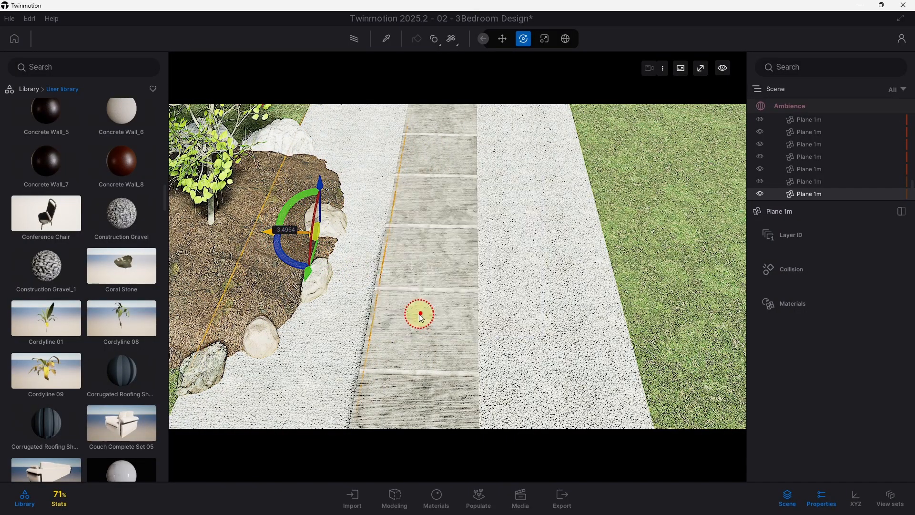
Step: Return to the saved front view and preview the house and gravel-edged walkway with the path tracer
left_click(520, 485)
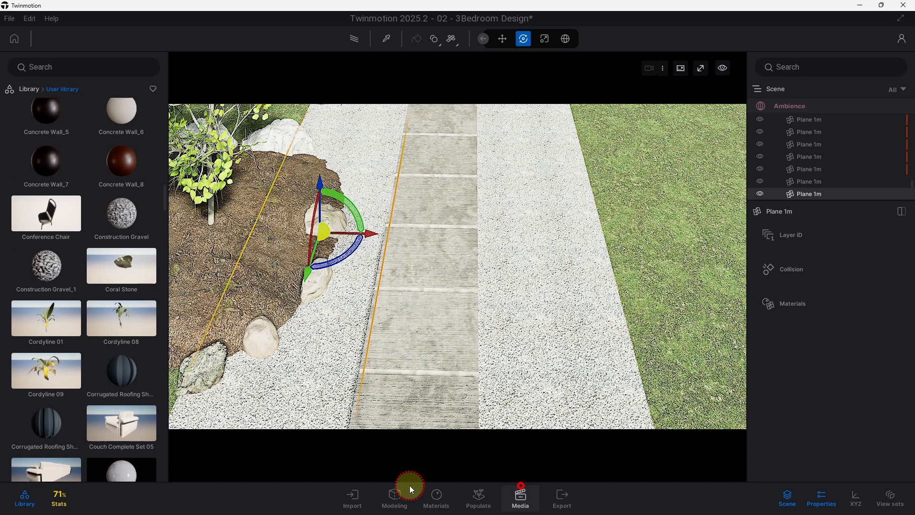
left_click(512, 499)
left_click(380, 139)
left_click(387, 39)
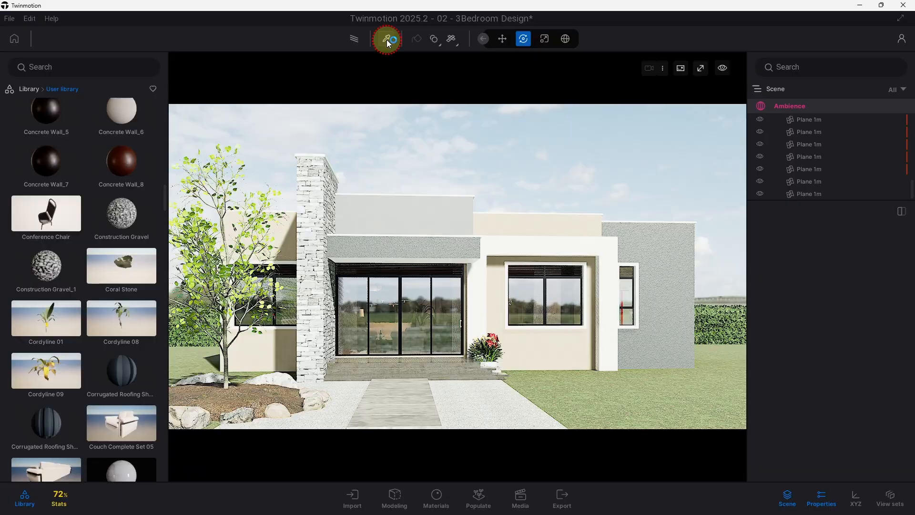
left_click(357, 39)
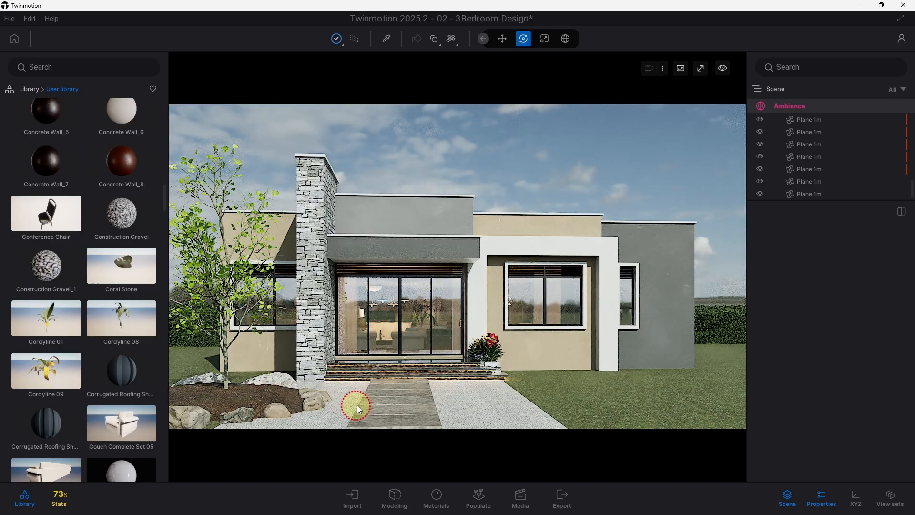
left_click(359, 39)
Step: Set the UV scale of the Construction Gravel on the tree-bed side of the walkway to 2.31
scroll(342, 405, "up", 5)
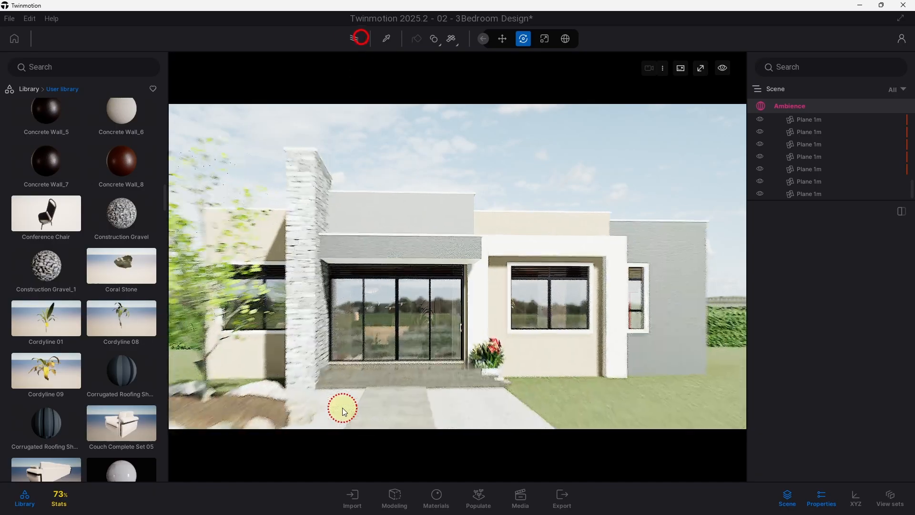
middle_click_drag(439, 296, 456, 249)
middle_click_drag(382, 302, 397, 241, "shift")
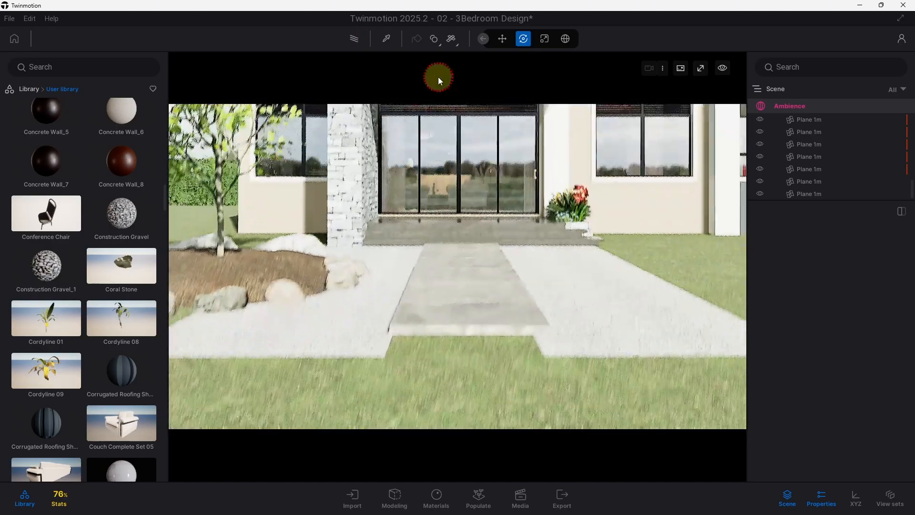
left_click(390, 40)
left_click(343, 313)
middle_click_drag(343, 313, 378, 321)
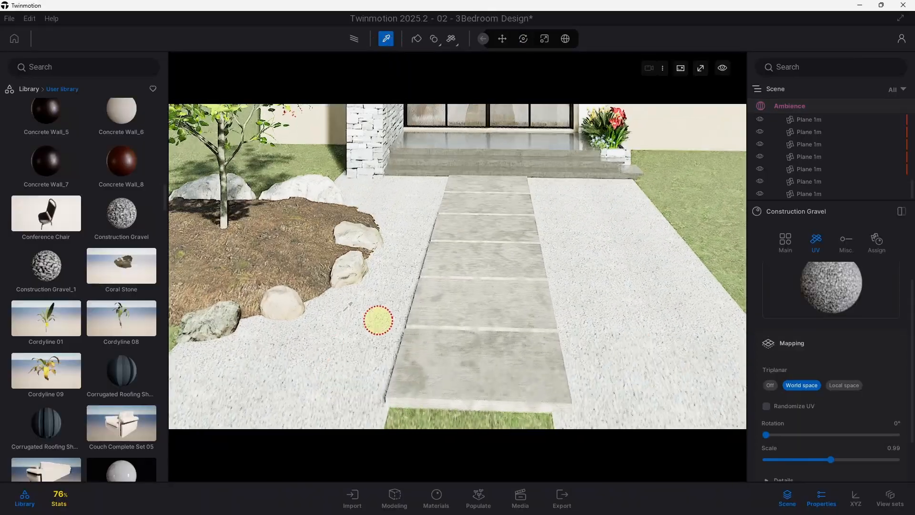
left_click_drag(831, 462, 841, 460)
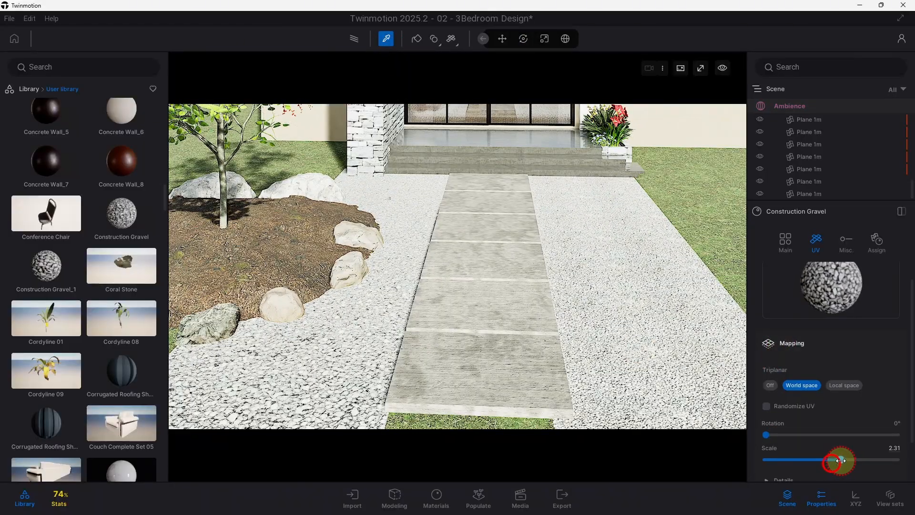
middle_click_drag(551, 400, 505, 357)
left_click_drag(482, 357, 424, 282)
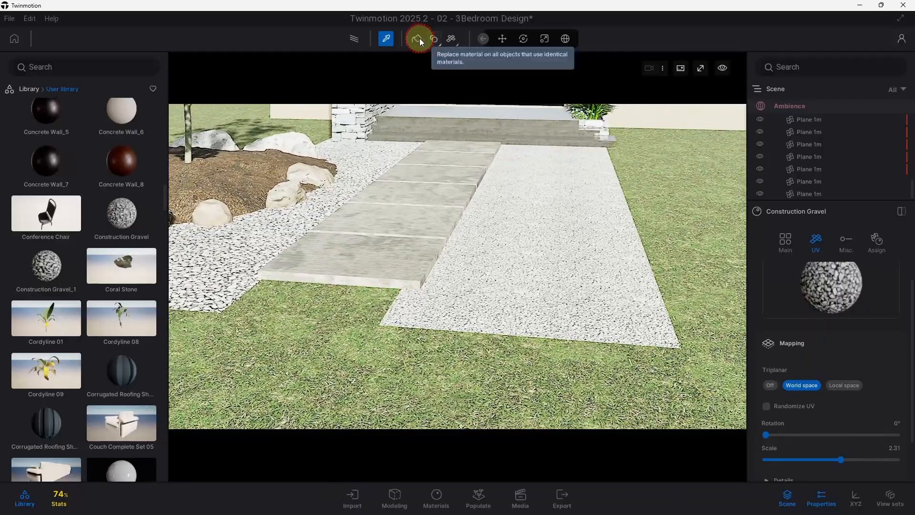
left_click(384, 38)
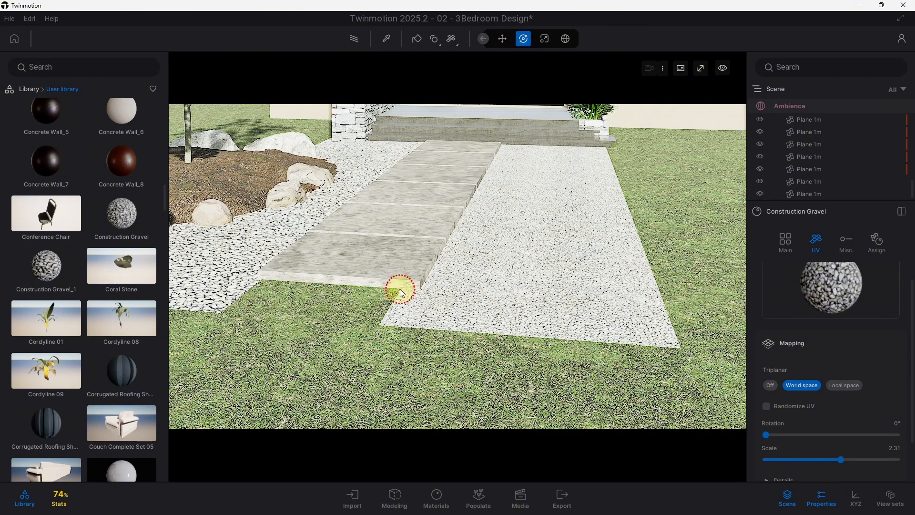
Step: Make an instance of the walkway's front slab 1.26 m out onto the lawn
left_click(382, 275)
left_click_drag(350, 283, 293, 345, "alt")
left_click(434, 267)
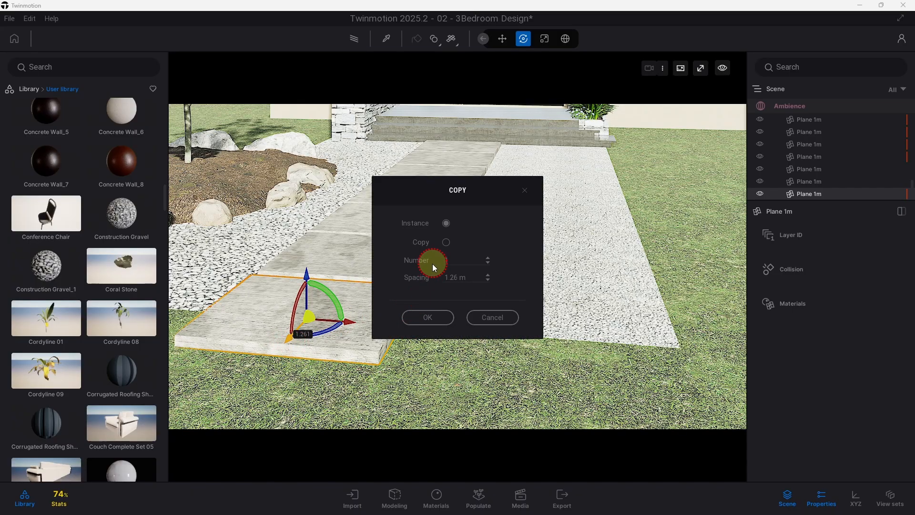
left_click(427, 318)
Step: Instance the new slab sideways at 1.57 m spacing and copy the resulting row 9.39 m toward the tree-bed side
middle_click_drag(364, 318, 343, 184, "shift")
left_click_drag(378, 303, 492, 313)
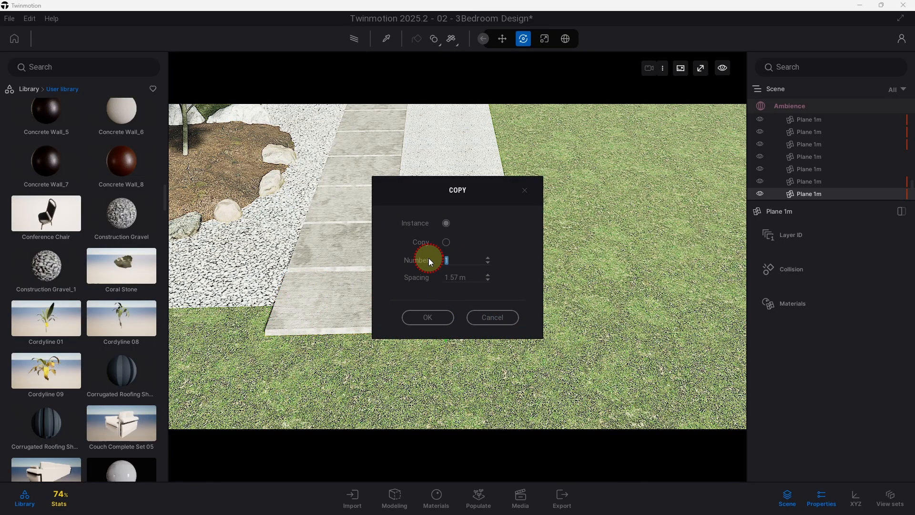
left_click(427, 317)
scroll(458, 296, "down", 5)
left_click_drag(575, 282, 197, 287, "shift")
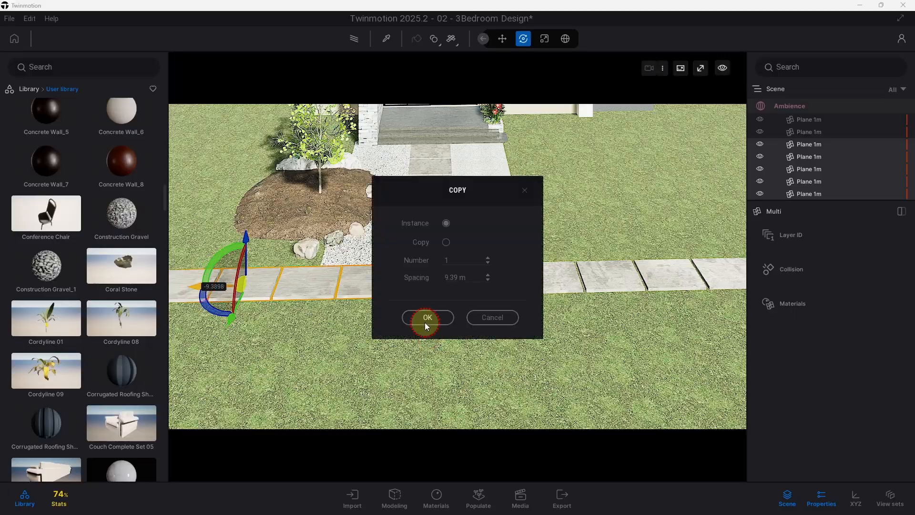
left_click(425, 321)
Step: Reframe and update the saved Image1 view to include the slab path crossing in front, and preview it with the path tracer
left_click(527, 493)
left_click(262, 384)
left_click(519, 500)
middle_click_drag(424, 306, 412, 366, "shift")
left_click(520, 496)
left_click(262, 378)
left_click(521, 495)
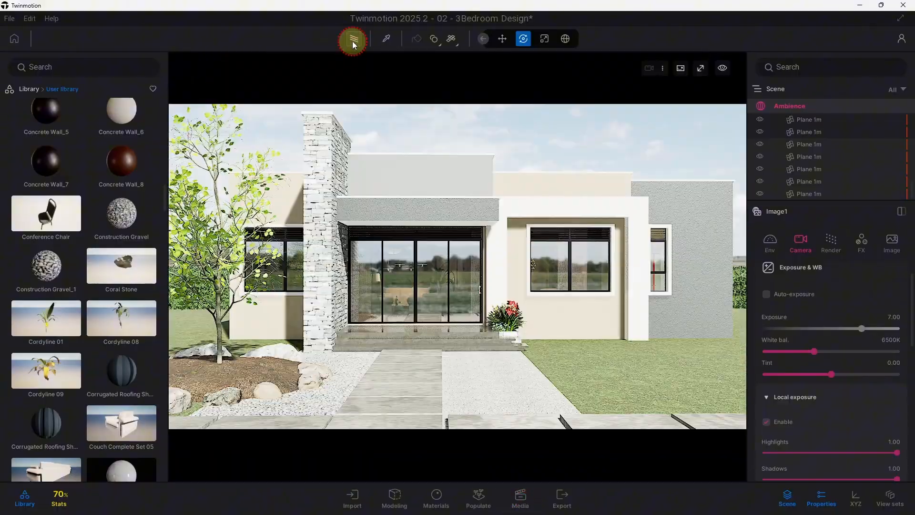
left_click(353, 38)
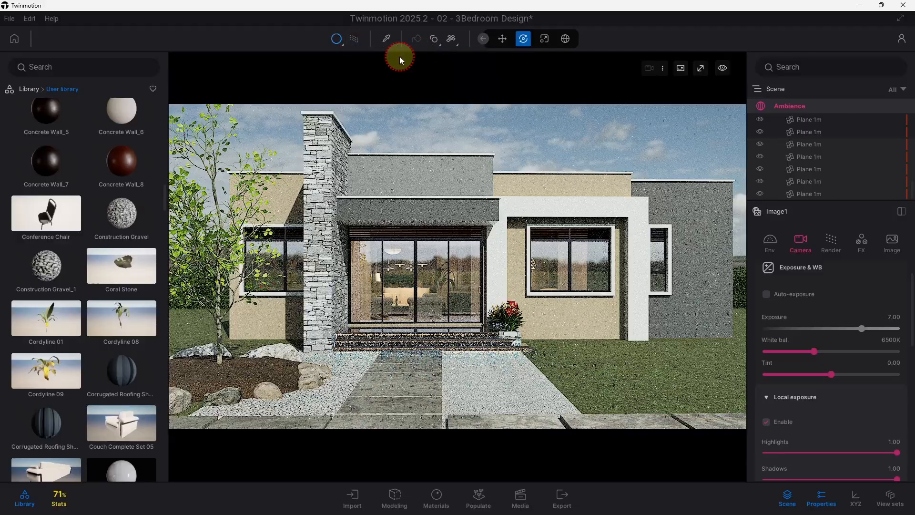
left_click(351, 38)
Step: Shift individual slabs of the crossing path sideways to narrow the gaps between them
middle_click_drag(476, 295, 494, 376, "shift")
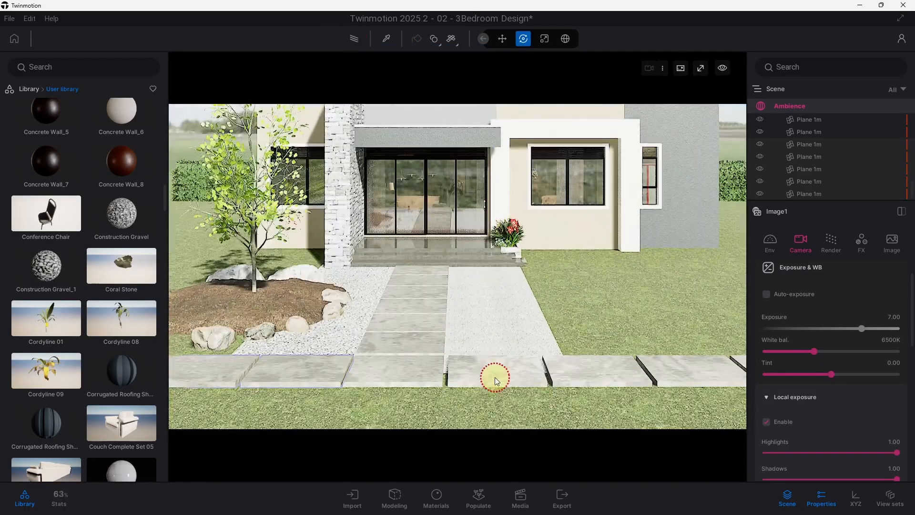
left_click(494, 375)
left_click_drag(451, 373, 448, 373)
left_click(588, 373)
left_click(346, 378)
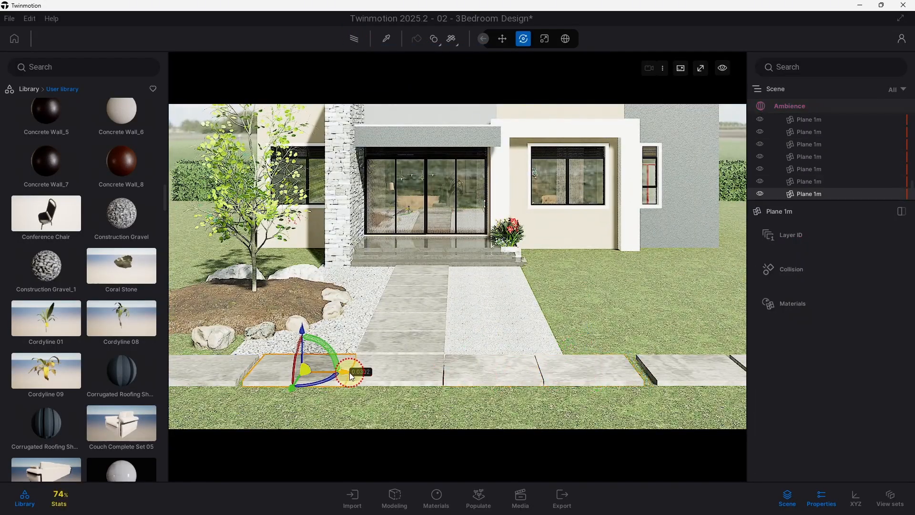
left_click_drag(351, 373, 356, 373)
left_click(241, 374)
left_click_drag(245, 372, 257, 374)
middle_click_drag(542, 377, 462, 363)
left_click(577, 363)
left_click_drag(569, 360, 561, 365)
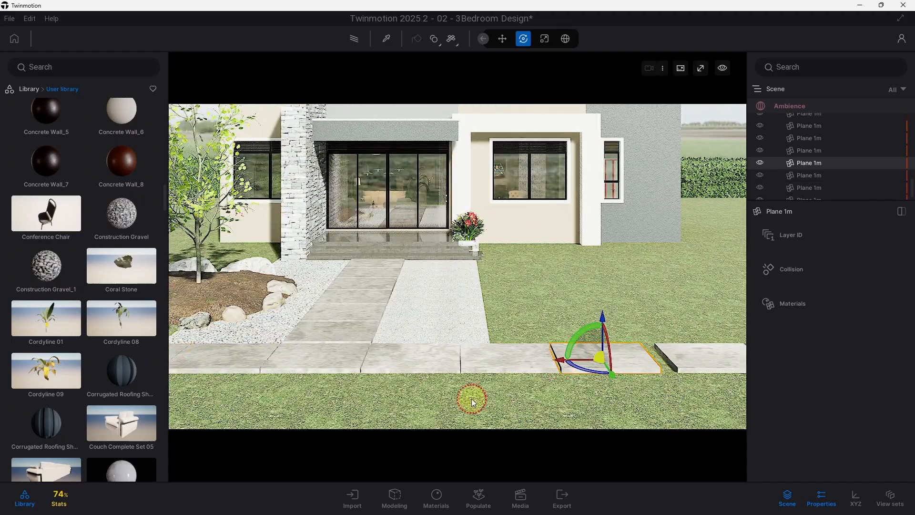
Step: Preview the crossing path from the saved Image1 view with the path tracer and save the project
left_click(521, 493)
left_click(267, 385)
left_click(520, 494)
left_click(416, 125)
left_click(352, 37)
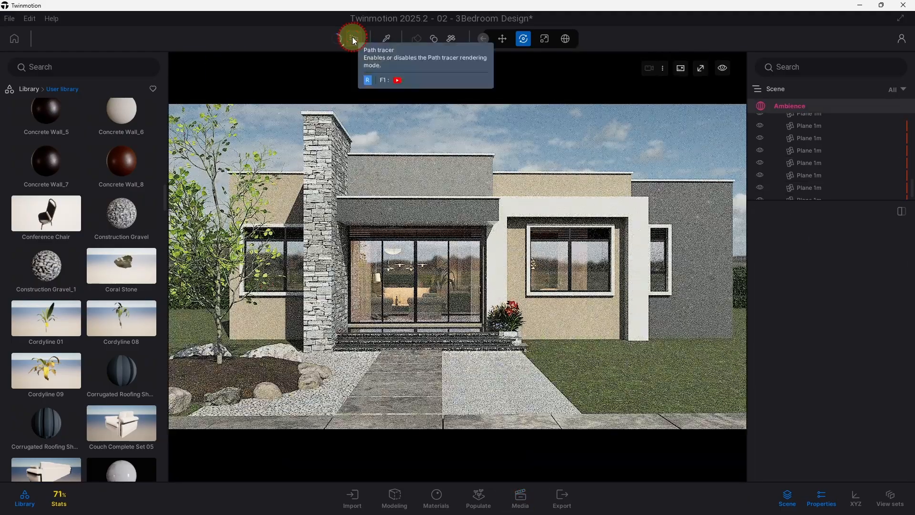
left_click(324, 503)
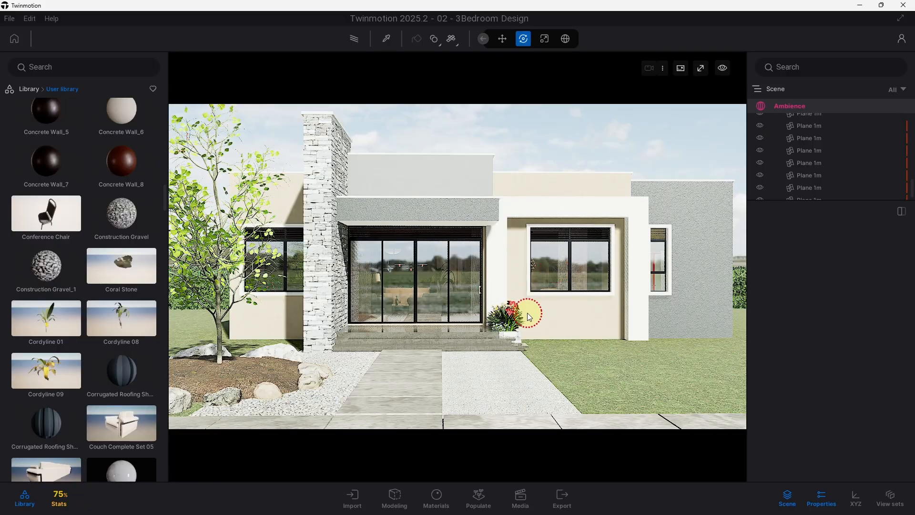
Step: Place Lilyturf 02 plants from the user library among the rocks along the gravel edge of the tree bed
left_click(484, 403)
middle_click_drag(494, 380, 514, 95, "shift")
middle_click_drag(535, 298, 8, 364)
scroll(103, 347, "down", 1)
scroll(103, 347, "down", 1)
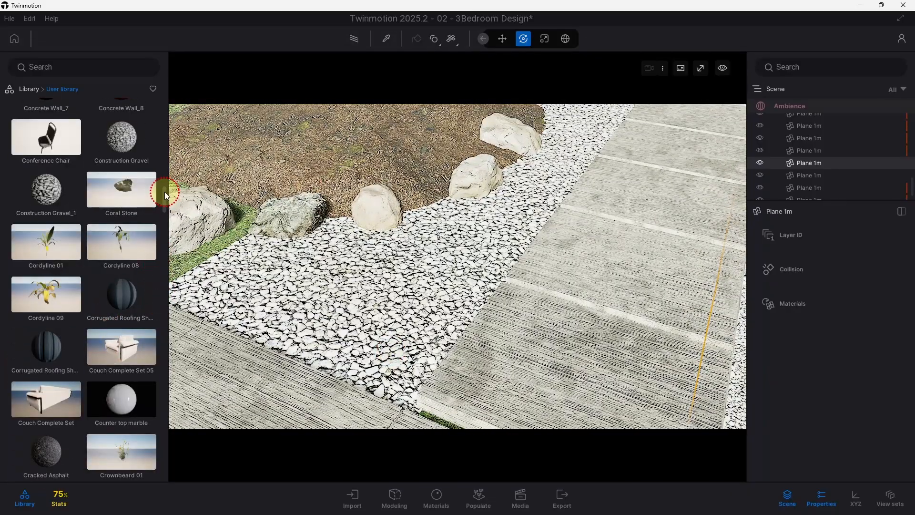
left_click_drag(164, 192, 161, 278)
left_click(121, 127)
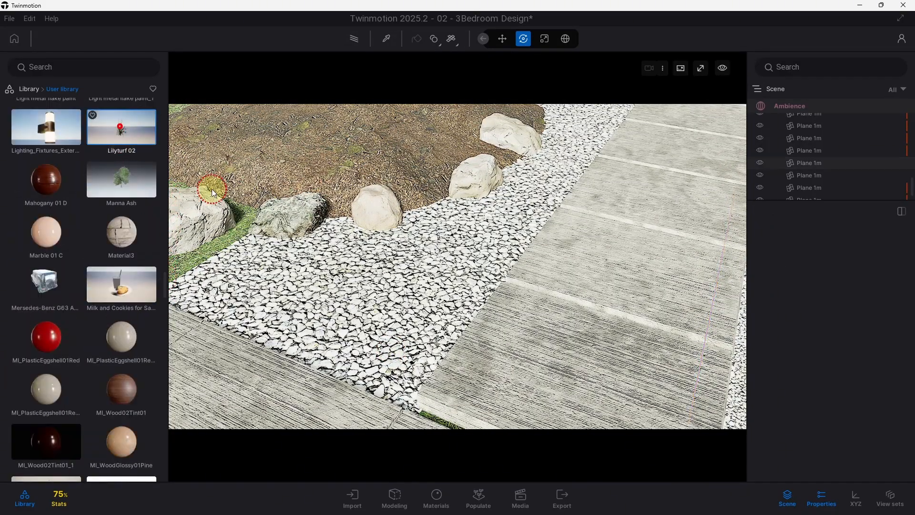
left_click(327, 235)
middle_click_drag(477, 262, 305, 381)
left_click(410, 288)
left_click(464, 177)
left_click(477, 229)
Step: Add more Lilyturf 02 plants beside the stone pillar, behind the rear rocks and at the bed's outer front corner
middle_click_drag(476, 229, 465, 334)
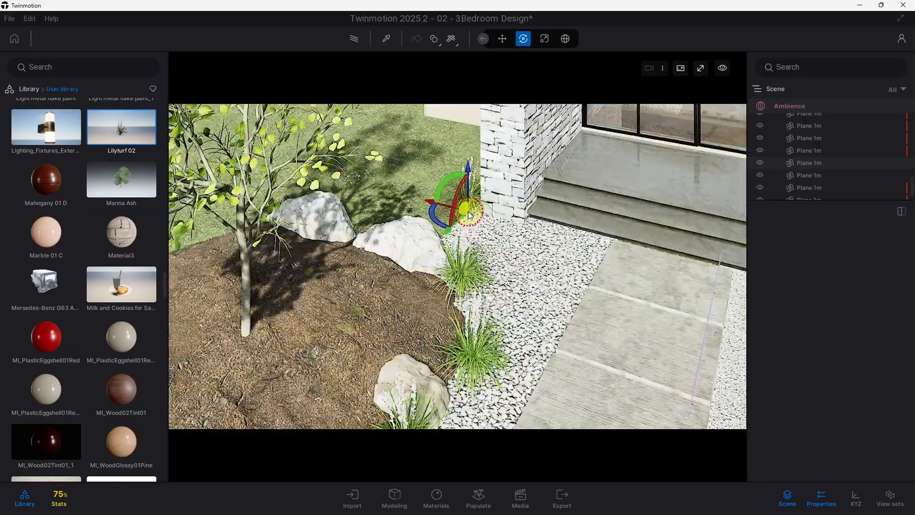
left_click(457, 209)
left_click(381, 214)
middle_click_drag(343, 324, 428, 224)
middle_click_drag(427, 336, 381, 343)
left_click(305, 347)
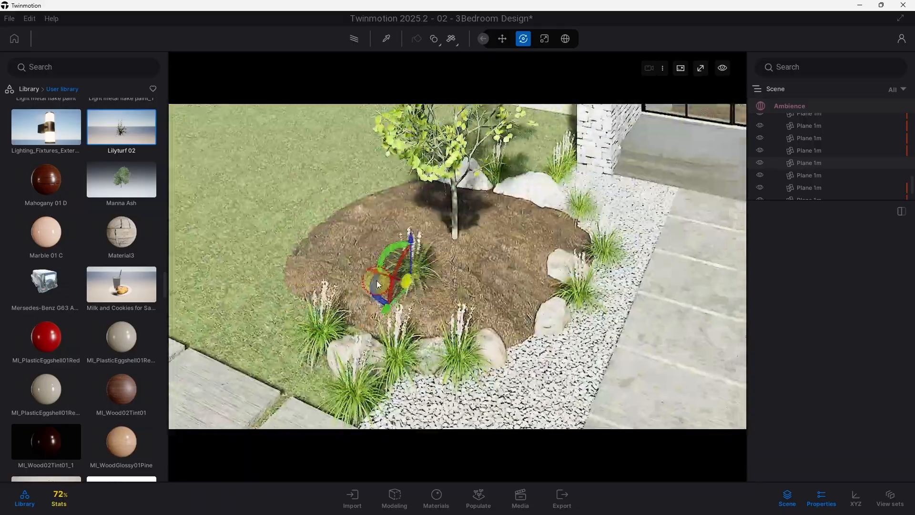
Step: Place a row of Lilyturf 02 plants along the lawn edge of the other gravel strip and one within its gravel
middle_click_drag(377, 280, 590, 296)
left_click(602, 183)
left_click(570, 254)
left_click(528, 324)
middle_click_drag(472, 371, 535, 318)
left_click(517, 282)
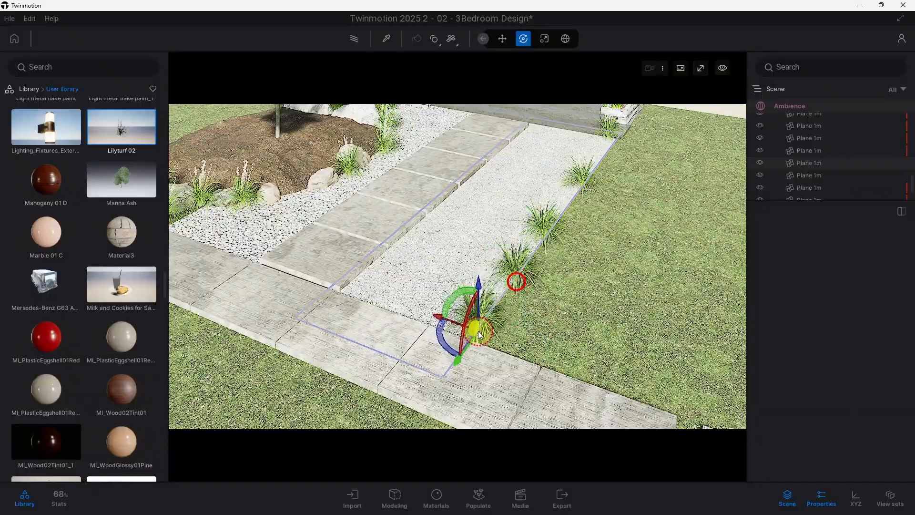
left_click(466, 311)
left_click(395, 280)
Step: Return to the saved Image1 view and preview the Lilyturf planting with the path tracer
left_click(520, 498)
left_click(275, 394)
left_click(351, 38)
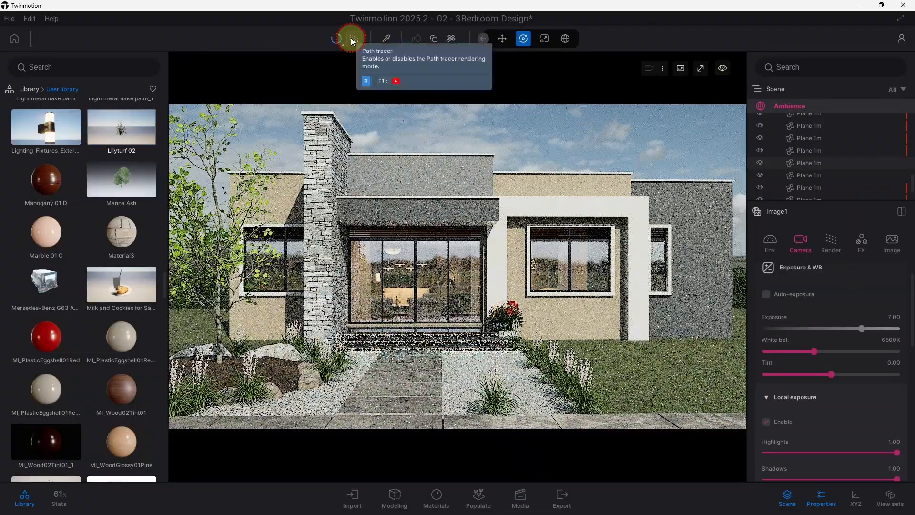
left_click(354, 38)
Step: Place a Snake Plant 01_1 from the user library on the gravel beside the tree bed near the entrance pillar
scroll(394, 370, "up", 5)
middle_click_drag(394, 369, 336, 275)
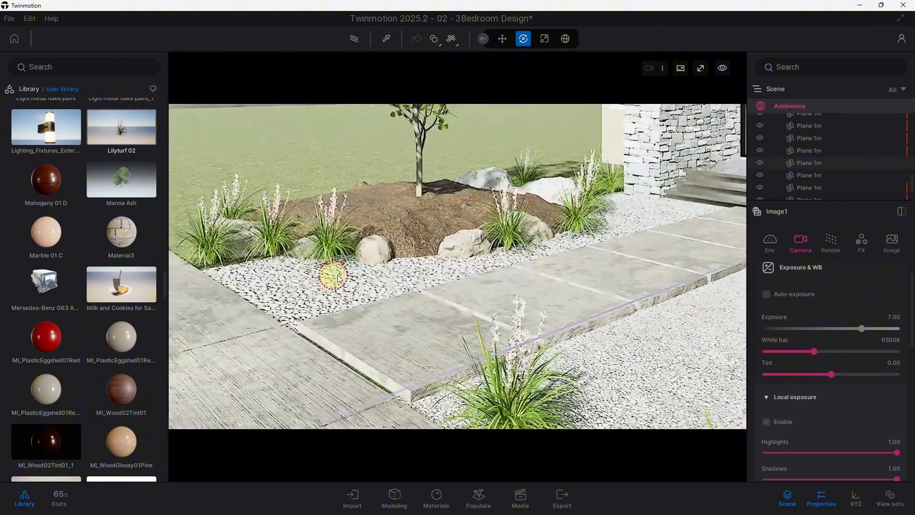
scroll(126, 373, "down", 15)
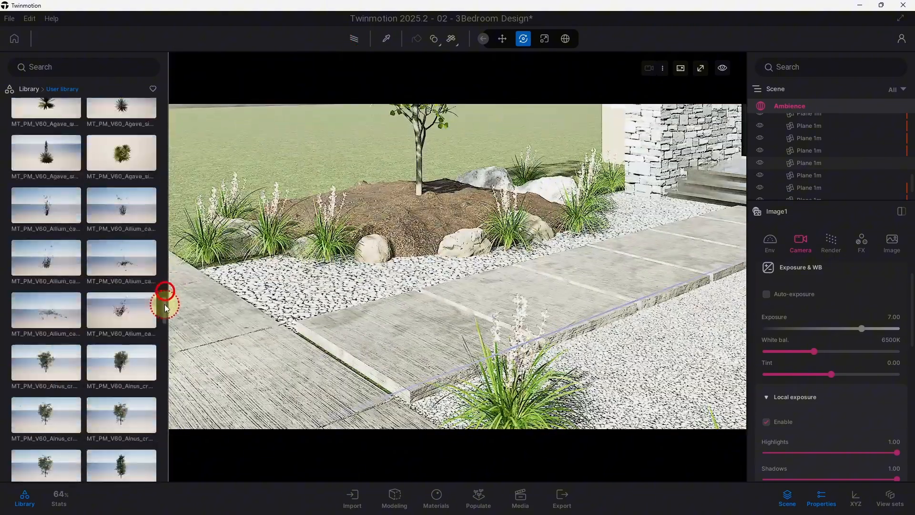
left_click(119, 381)
scroll(115, 385, "down", 15)
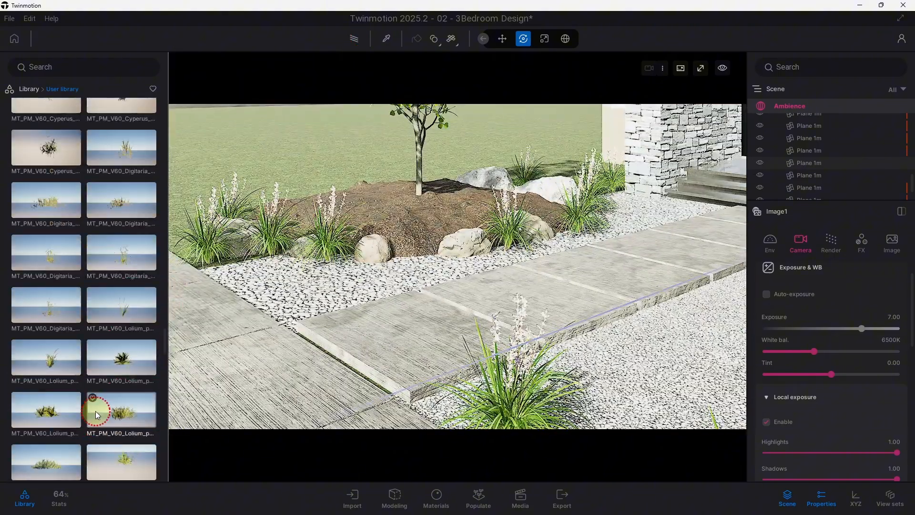
mouse_move(164, 374)
left_mouse_down()
mouse_move(164, 431)
mouse_move(158, 417)
left_mouse_up()
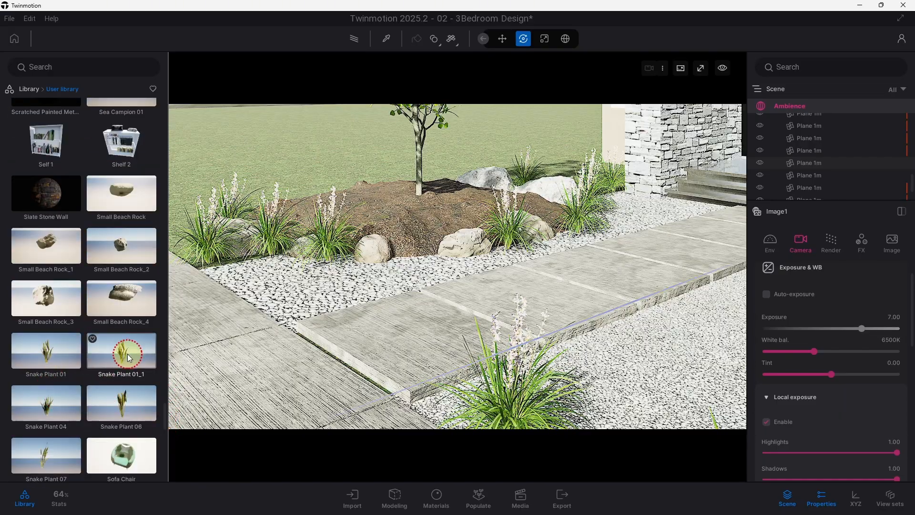
left_click_drag(130, 357, 605, 204)
scroll(606, 204, "up", 3)
middle_click_drag(605, 204, 500, 325)
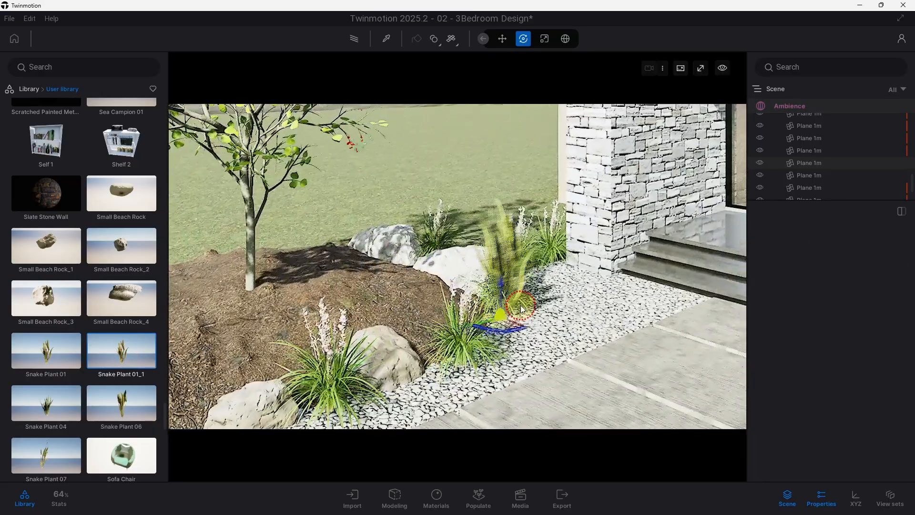
Step: Place Snake Plant 01_1 plants on the gravel at the base of the stone-clad pillar beside the entrance steps
left_click_drag(501, 325, 586, 284)
left_click(604, 282)
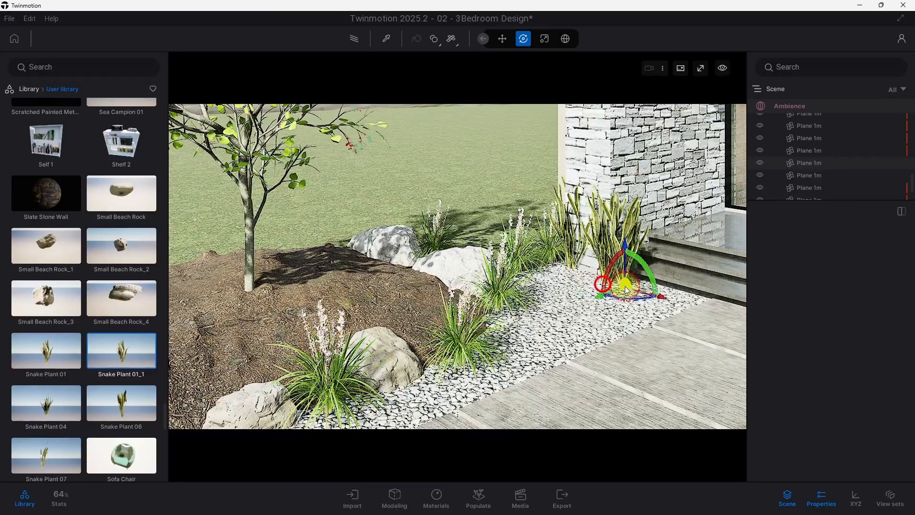
left_click(581, 281)
scroll(250, 270, "down", 5)
right_click_drag(337, 329, 483, 304)
scroll(452, 333, "up", 3)
left_click(422, 284)
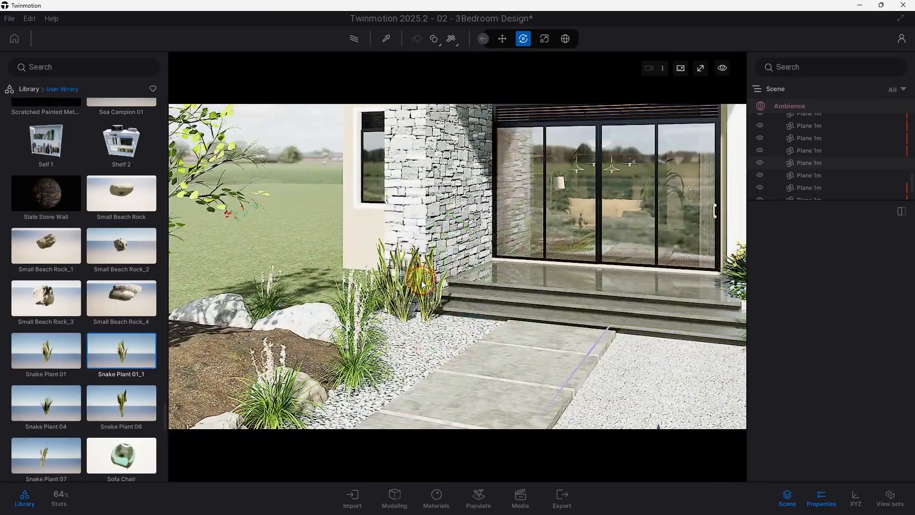
Step: From the saved Image1 view, delete two plants around the mulch bed and two lilyturf clumps along the lawn-side gravel edge
left_click(504, 500)
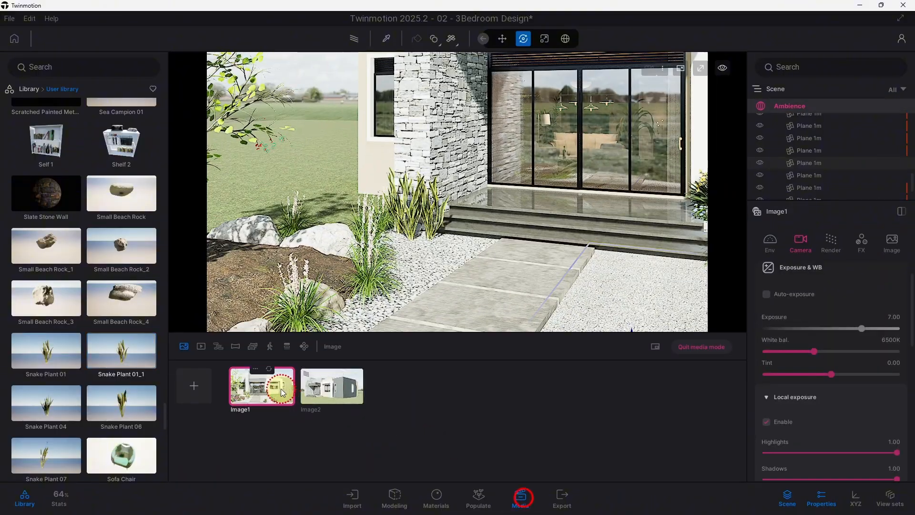
left_click(517, 499)
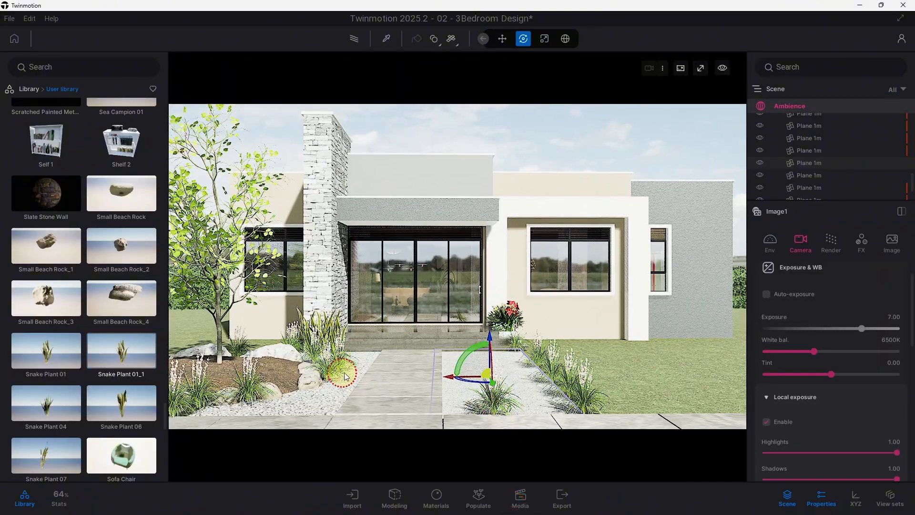
left_click(247, 392)
key("Delete")
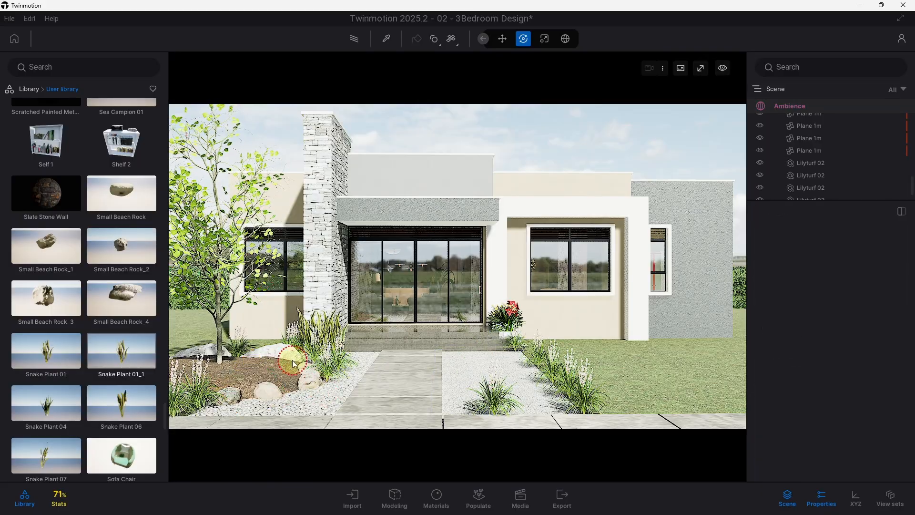
left_click(293, 339)
key("Delete")
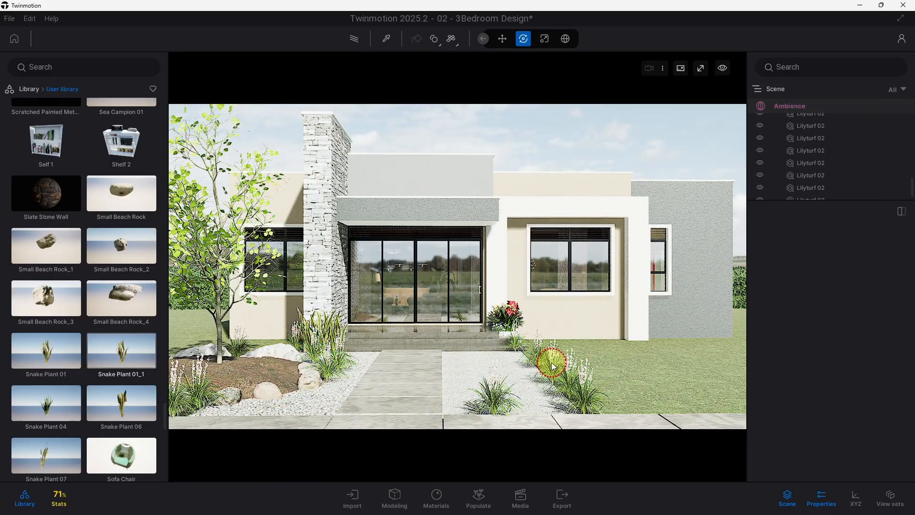
left_click(554, 366)
key("Delete")
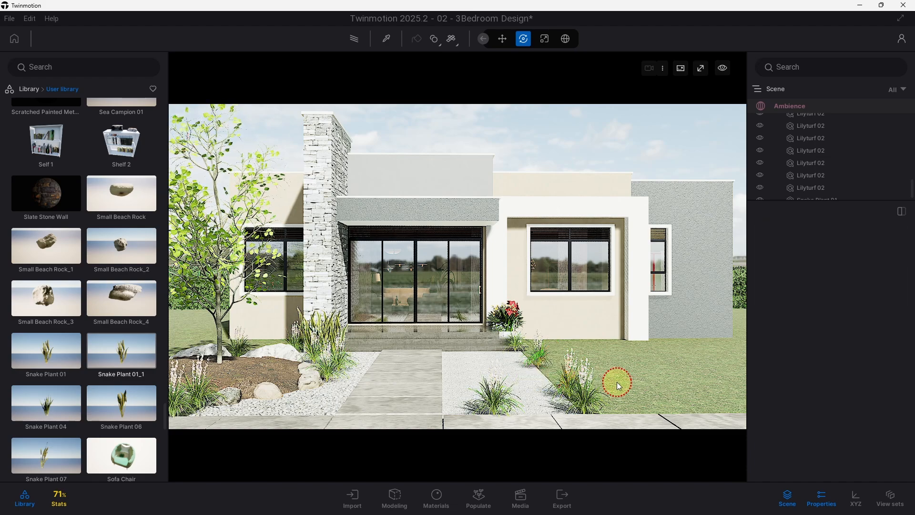
left_click(580, 394)
key("Delete")
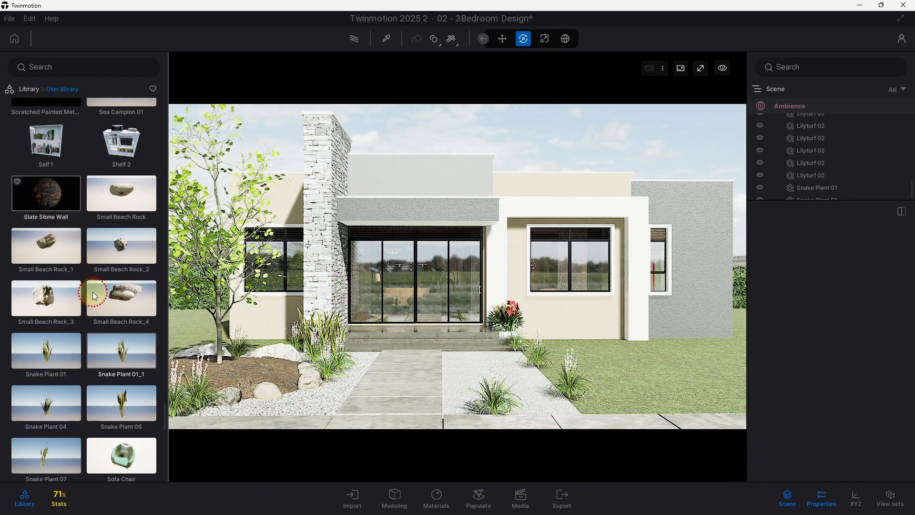
Step: Find MT_PM_V60_Lolium_perenne_01_03 in the user library and place it on the paving at the front of the walkway
scroll(93, 292, "down", 10)
left_click(69, 403)
scroll(164, 434, "down", 5)
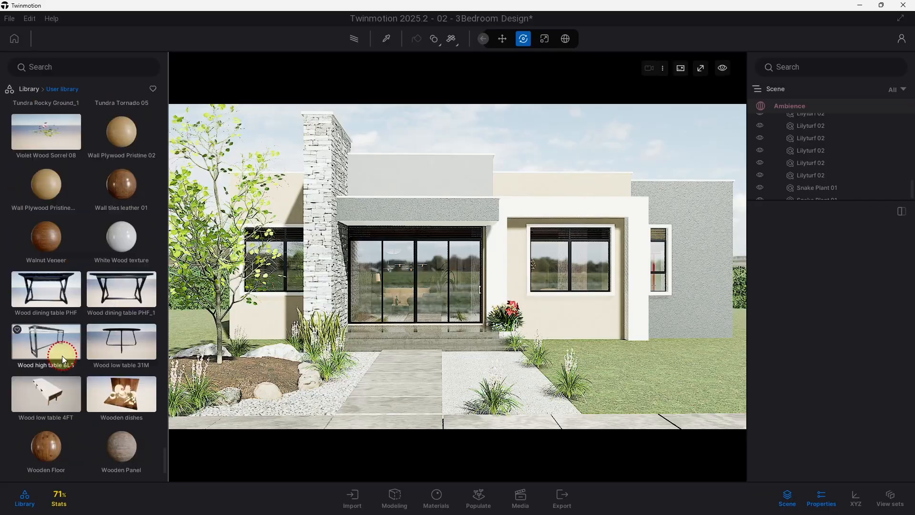
left_click(62, 356)
scroll(62, 355, "up", 15)
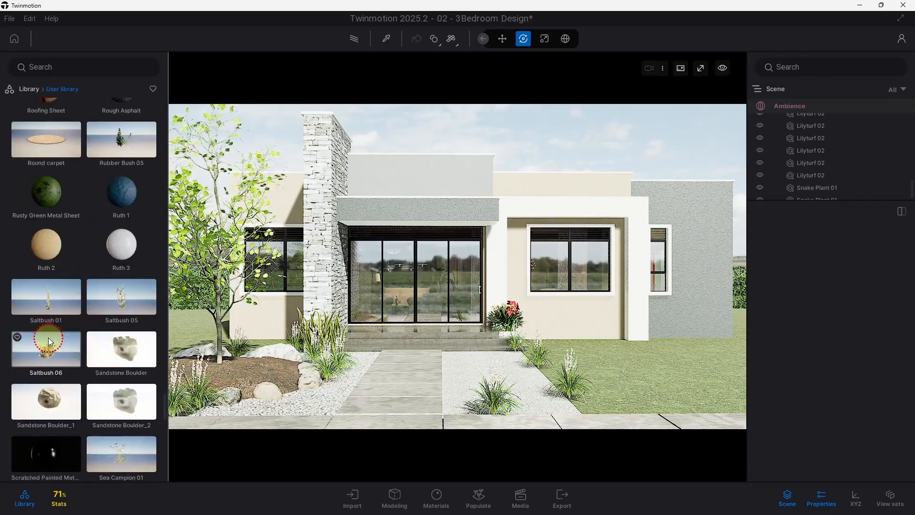
left_click(49, 339)
scroll(48, 337, "up", 20)
left_click_drag(122, 389, 360, 406)
scroll(399, 356, "down", 3)
scroll(399, 355, "up", 10)
left_click(376, 295)
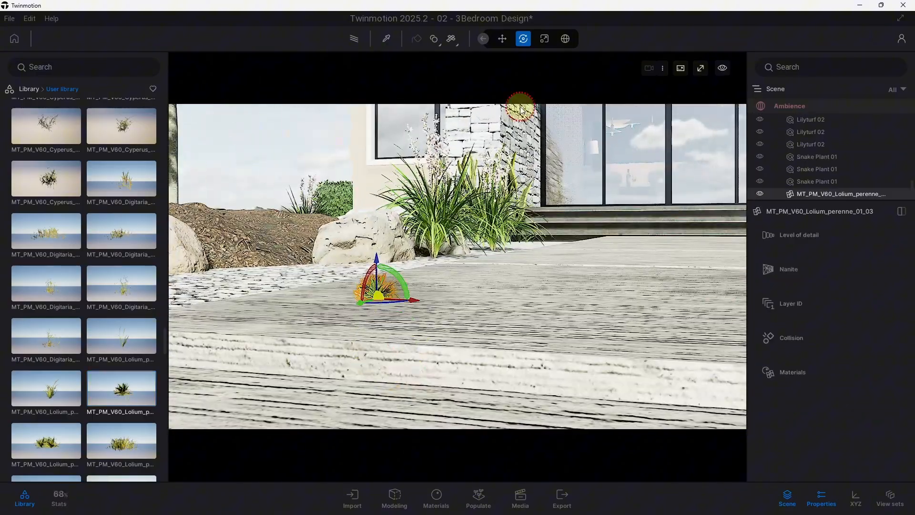
Step: Try scaling the Lolium perenne clump on the paving and delete it
left_click(545, 38)
left_click_drag(377, 295, 490, 195)
key("Escape")
middle_click_drag(489, 195, 413, 392, "shift")
left_click(430, 253)
key("Delete")
Step: Place MT_PM_V60_Allium_canadense_01_03 on the front edge of the walkway, scale it, and add it to the user library
scroll(57, 338, "up", 20)
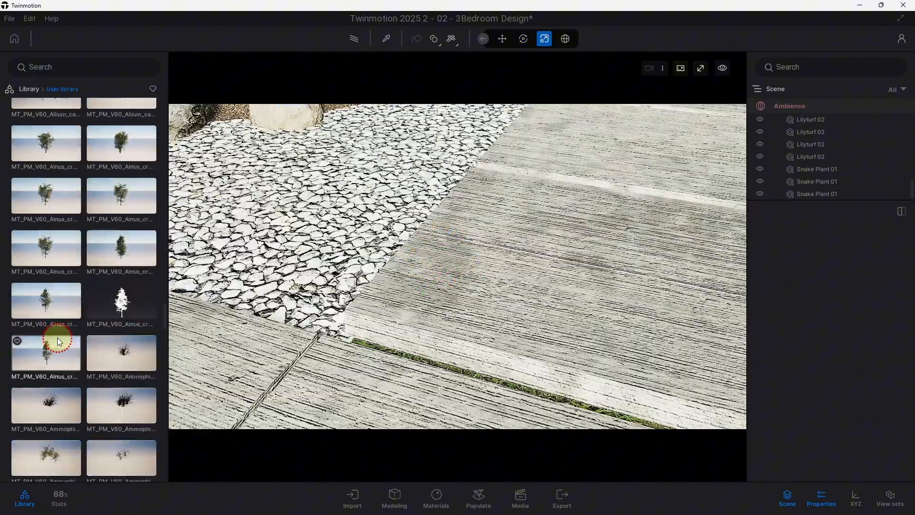
left_click_drag(121, 382, 405, 264)
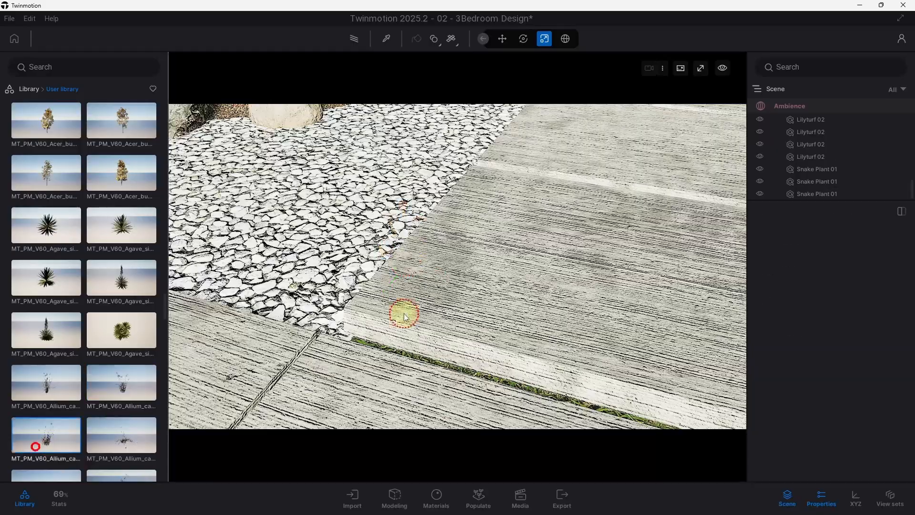
left_click_drag(404, 314, 439, 229)
scroll(470, 268, "down", 3)
left_click(895, 194)
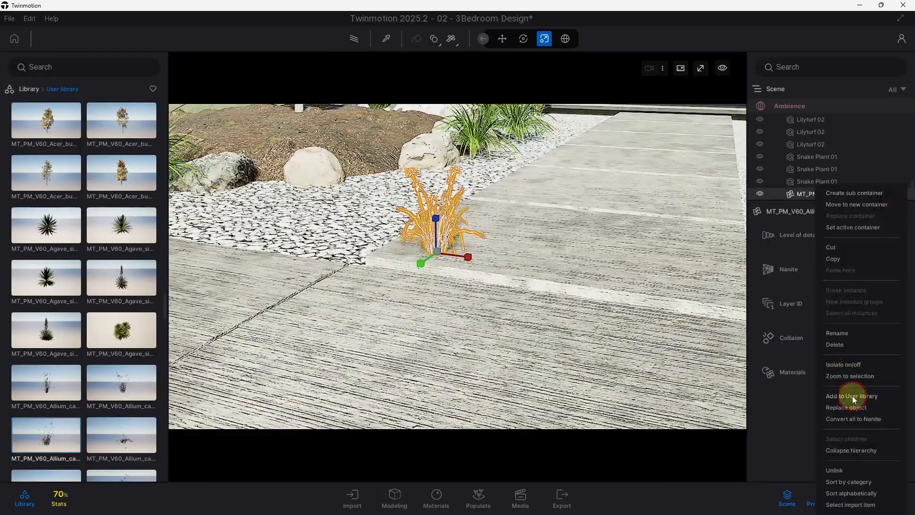
left_click(853, 399)
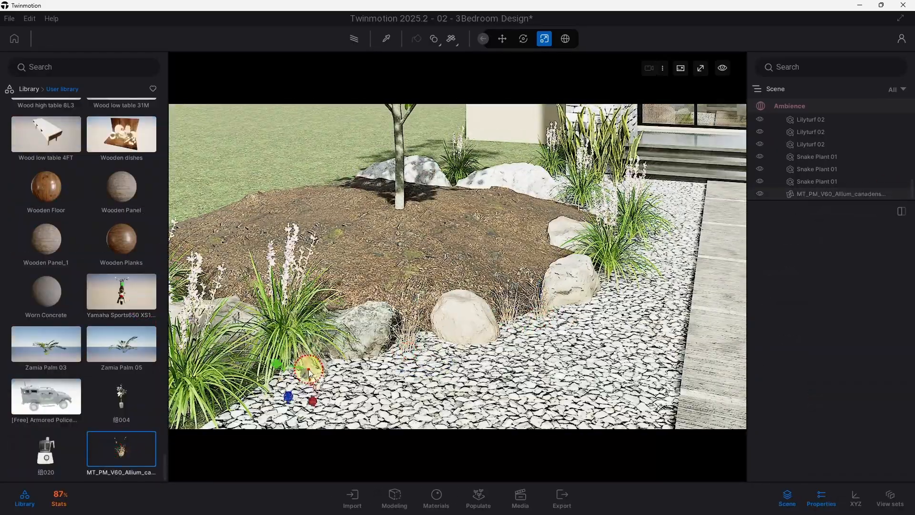
Step: Place Allium canadense clumps between the rocks and lilyturf plants around the mulch bed
left_click(423, 340)
left_click(513, 200)
left_click(639, 185)
left_click(621, 259)
Step: Place more Allium canadense clumps around the lilyturf plants and corners of the gravel strip between the walkway and the lawn
left_click(535, 387)
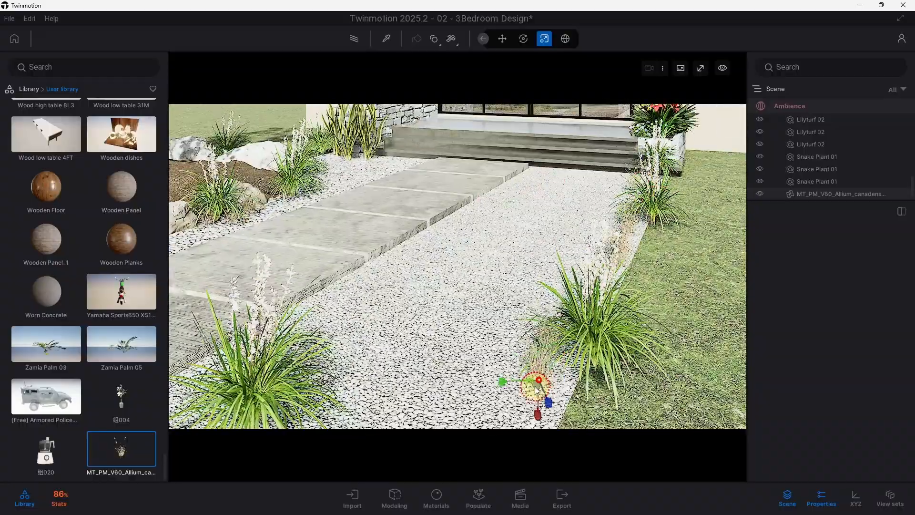
right_click_drag(537, 389, 536, 285)
left_click(482, 302)
left_click(352, 235)
left_click(307, 295)
left_click(261, 347)
left_click(239, 411)
left_click(286, 405)
left_click(343, 144)
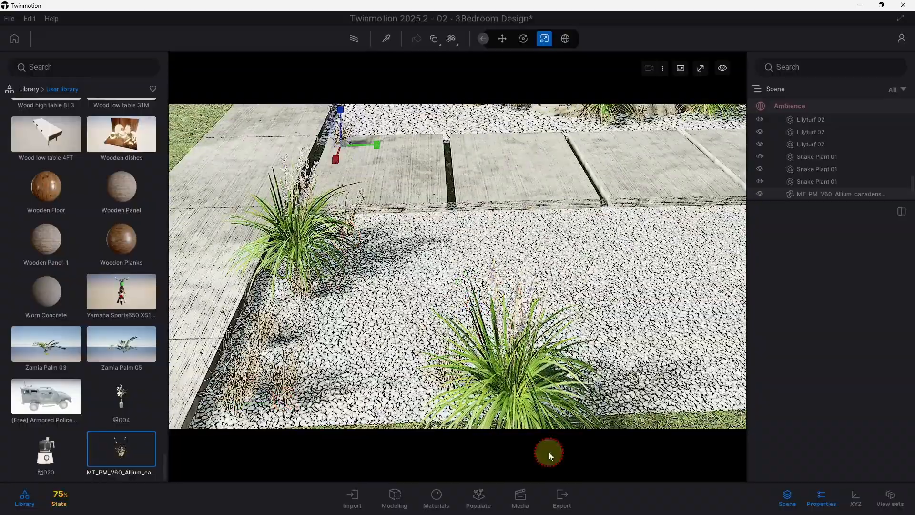
Step: Preview the front facade from the saved Image1 view with Path tracer and return to the real-time view
left_click(520, 498)
left_click(262, 384)
left_click(520, 498)
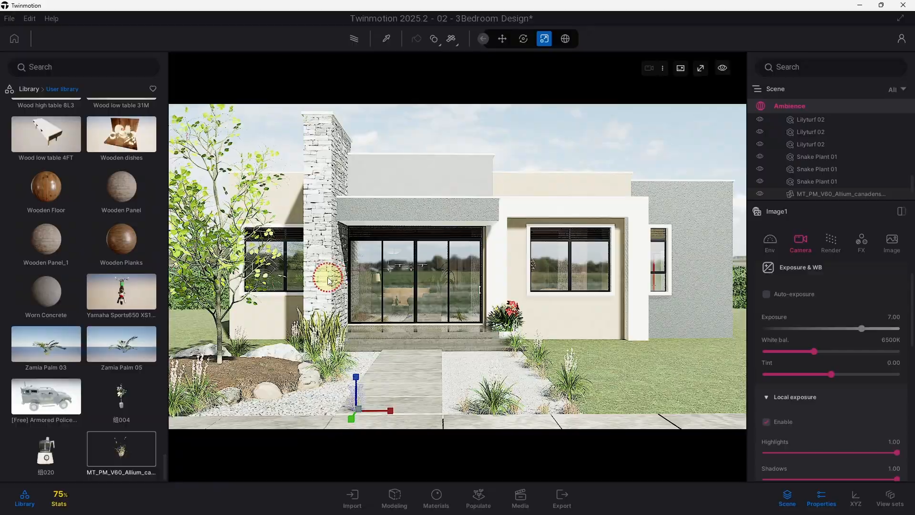
left_click(350, 39)
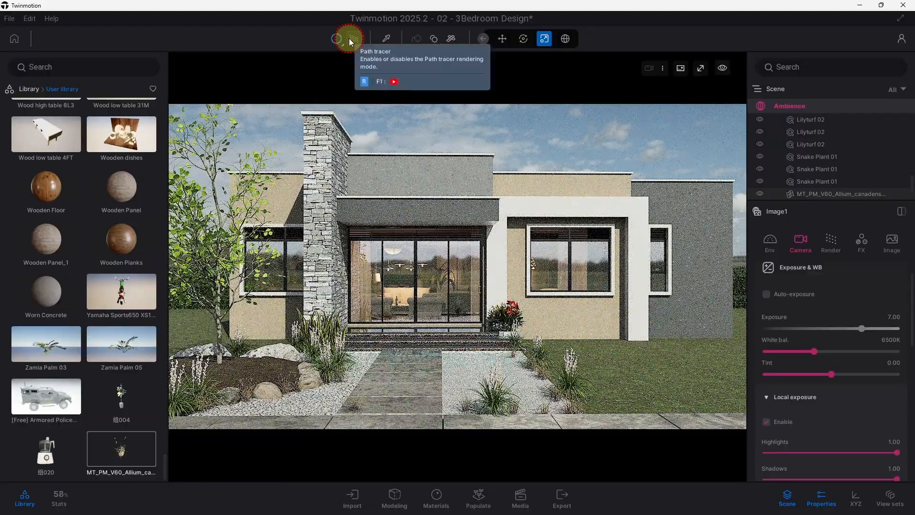
left_click(353, 40)
left_click(520, 498)
left_click(267, 387)
left_click(520, 498)
left_click(520, 498)
left_click(269, 389)
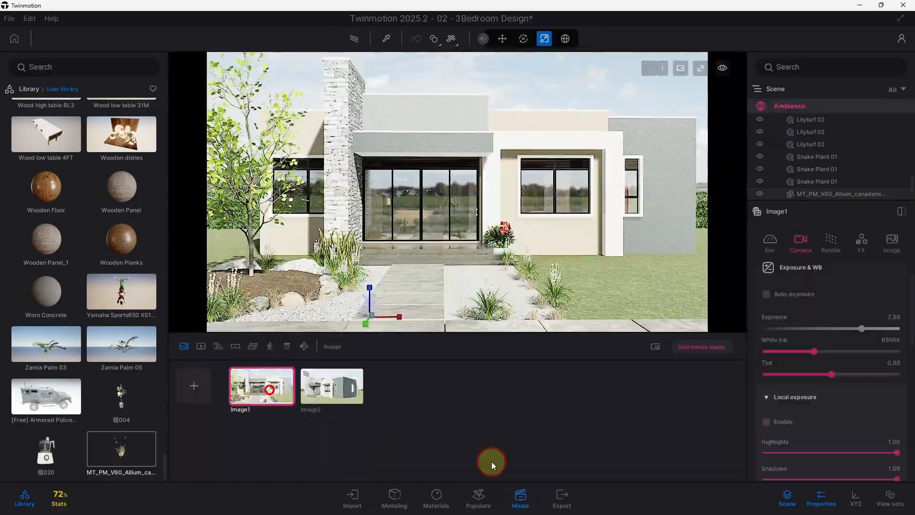
left_click(520, 498)
Step: Move the Allium canadense clump at the front edge farther across the walkway and check it from the saved Image1 view
left_click(524, 39)
left_click_drag(358, 407, 399, 399)
scroll(452, 375, "down", 10)
left_click(521, 498)
left_click(265, 387)
left_click(520, 498)
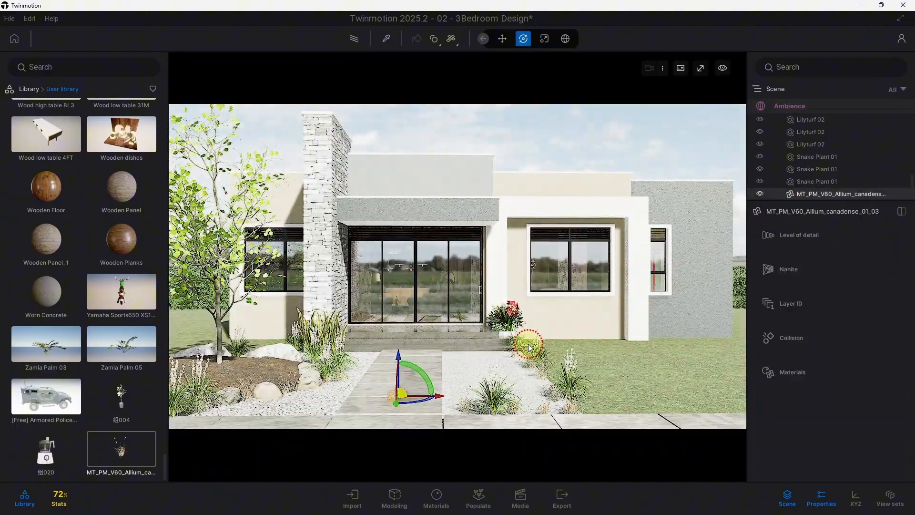
key("Escape")
Step: Frame the mulch mound closely and open the library's Vegetation category
scroll(668, 262, "up", 5)
right_click_drag(667, 261, 525, 324)
left_click(24, 89)
left_click(122, 130)
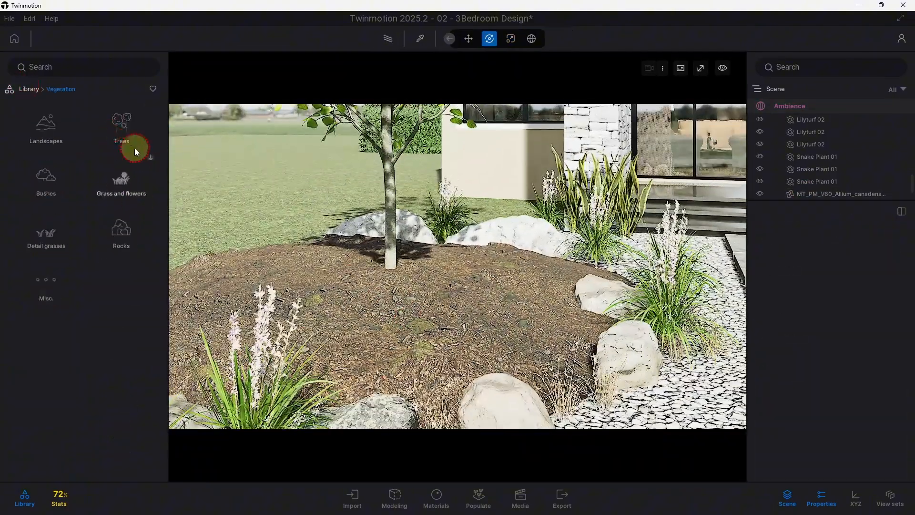
left_click(322, 504)
left_click(867, 5)
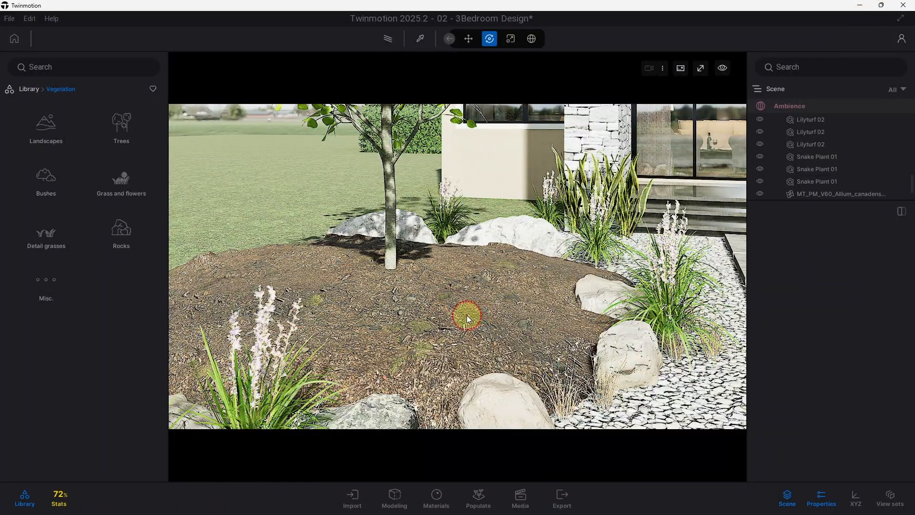
Step: Activate the Scatter placement mode in Populate for the mulch mound
middle_click_drag(467, 315, 418, 319, "shift")
left_click(469, 504)
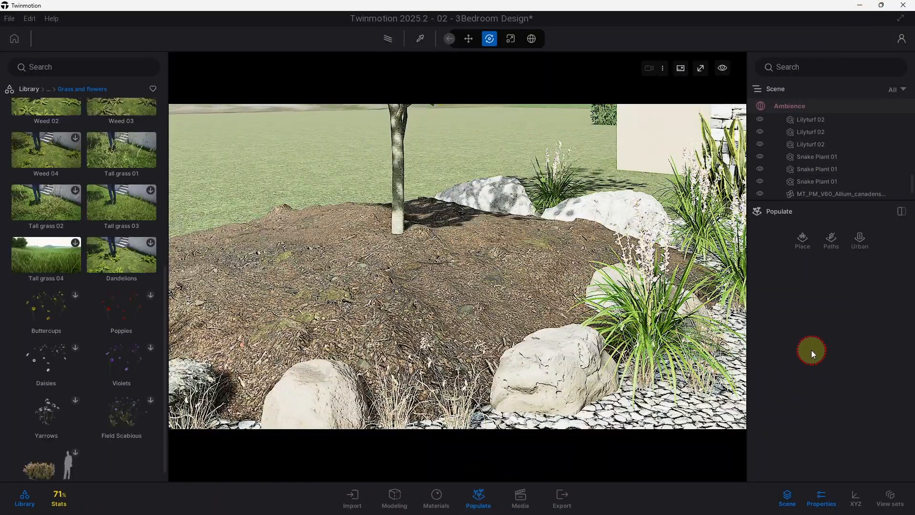
left_click(808, 243)
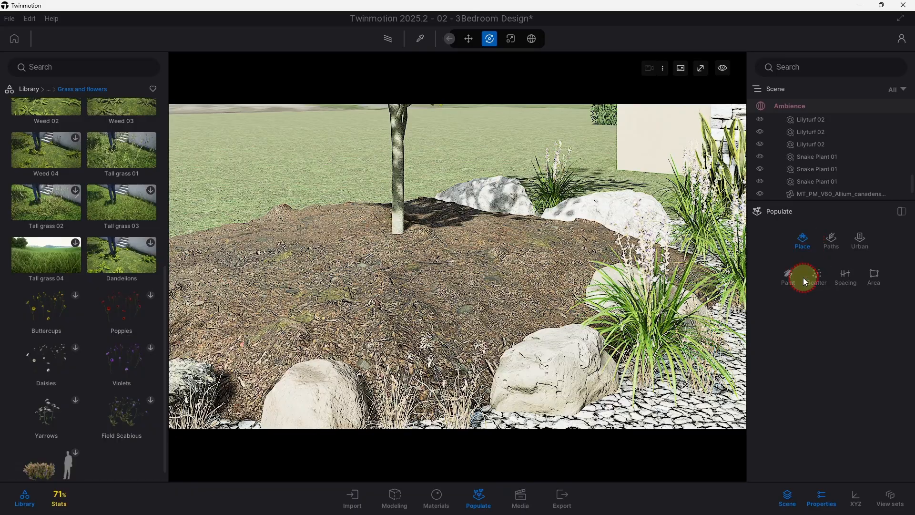
left_click(817, 275)
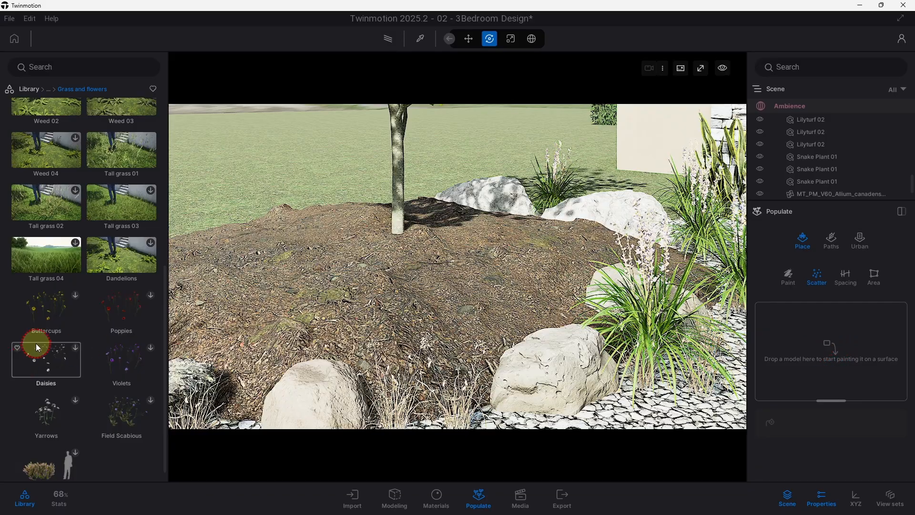
Step: Download the Dandelions, Weed 04 and Weed 01 assets from the Grass and flowers library
scroll(71, 344, "up", 2)
mouse_move(127, 362)
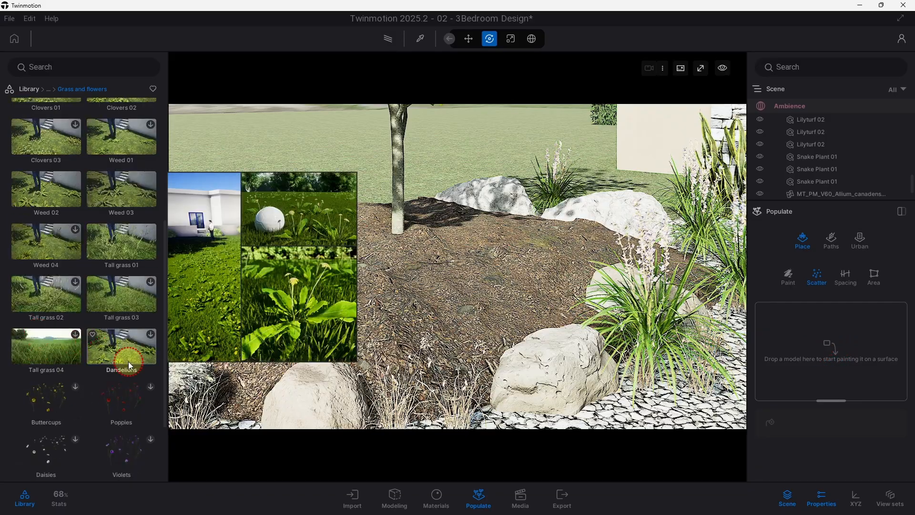
left_click(142, 338)
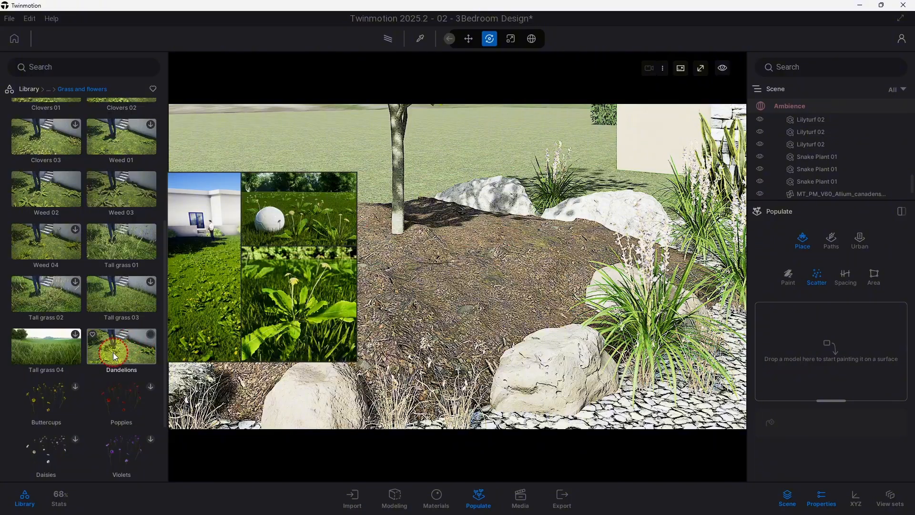
scroll(65, 304, "up", 1)
mouse_move(46, 278)
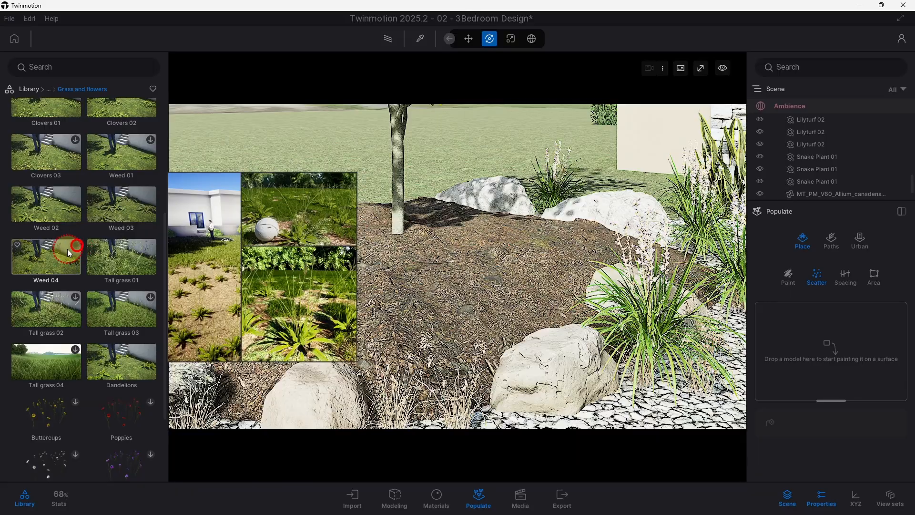
scroll(116, 211, "up", 7)
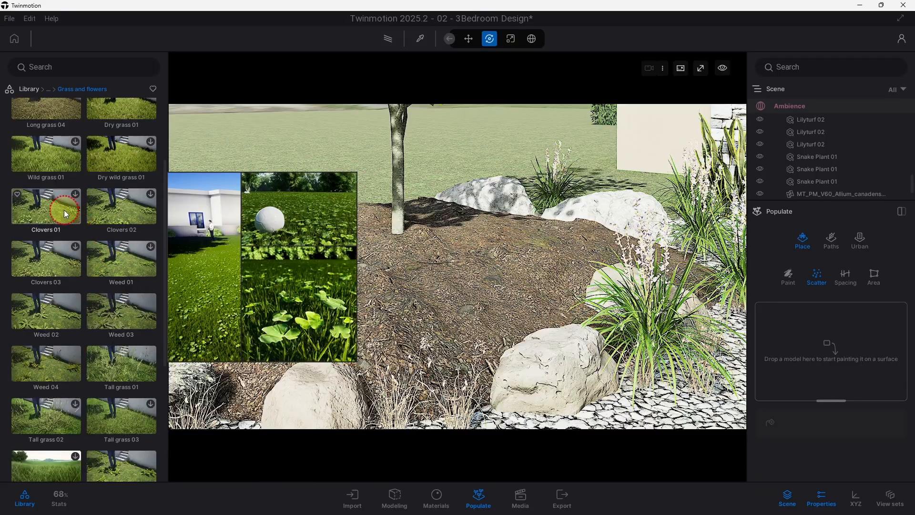
mouse_move(100, 267)
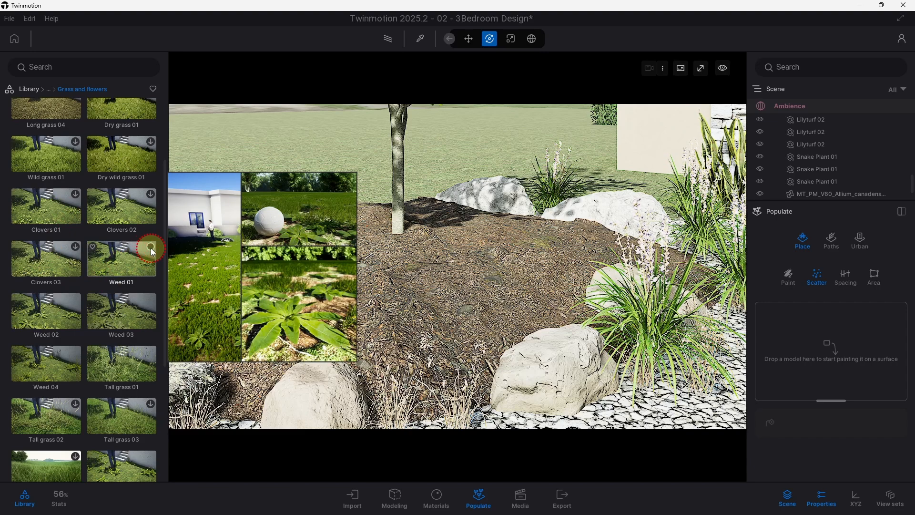
Step: Add Weed 01 to the scatter set and scatter it over the mulch mound around the tree
left_click_drag(140, 285, 803, 390)
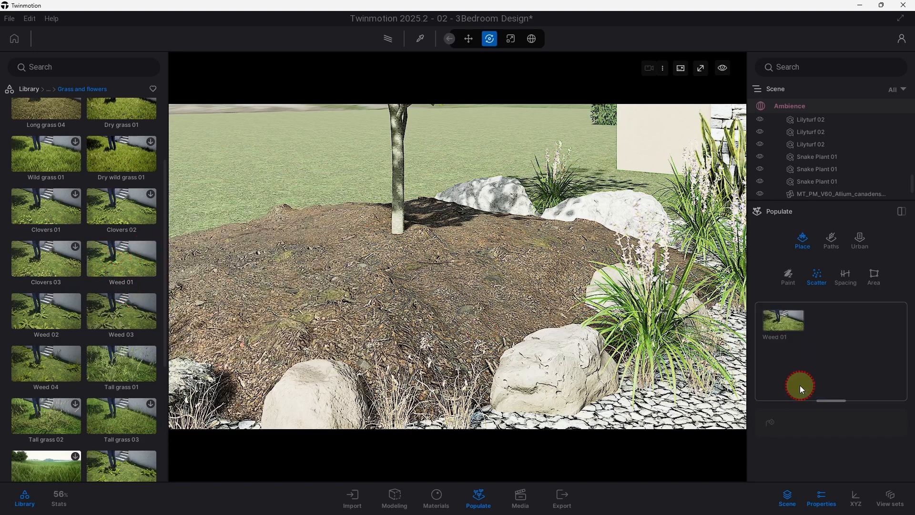
left_click(772, 332)
left_click(778, 411)
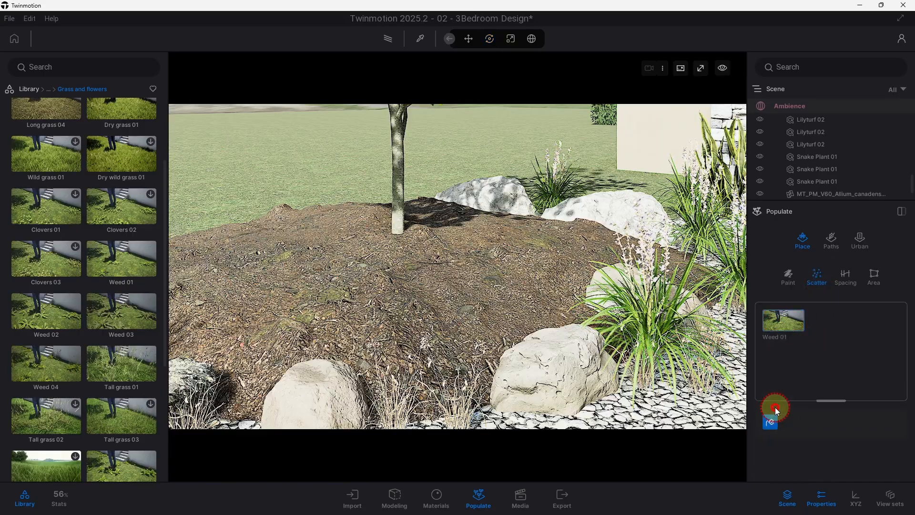
left_click(435, 293)
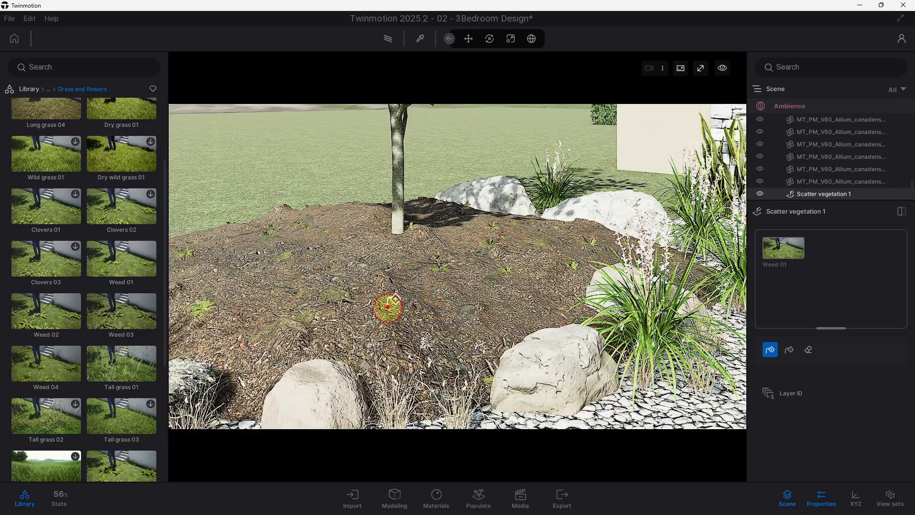
scroll(467, 314, "down", 5)
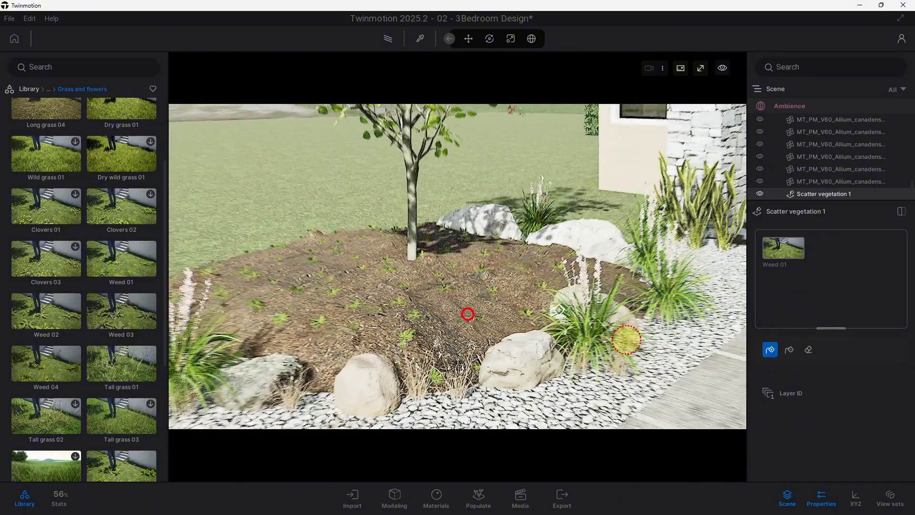
Step: Set the size of the Weed 01 plants scattered over the mulch mound to 47%
left_click(791, 259)
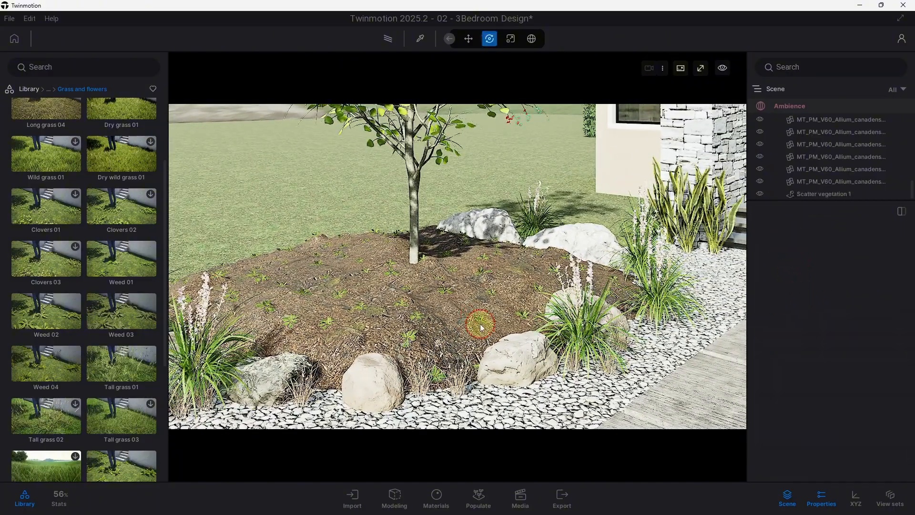
left_click(416, 335)
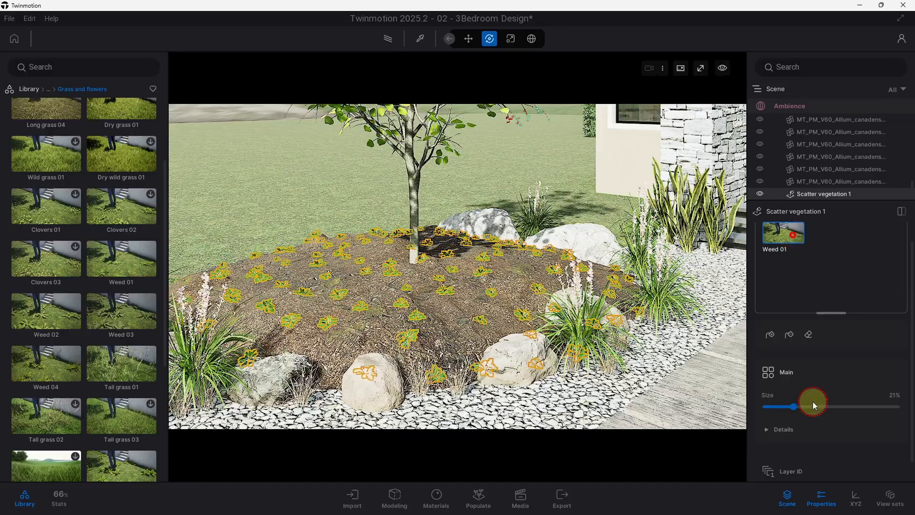
left_click_drag(806, 407, 837, 406)
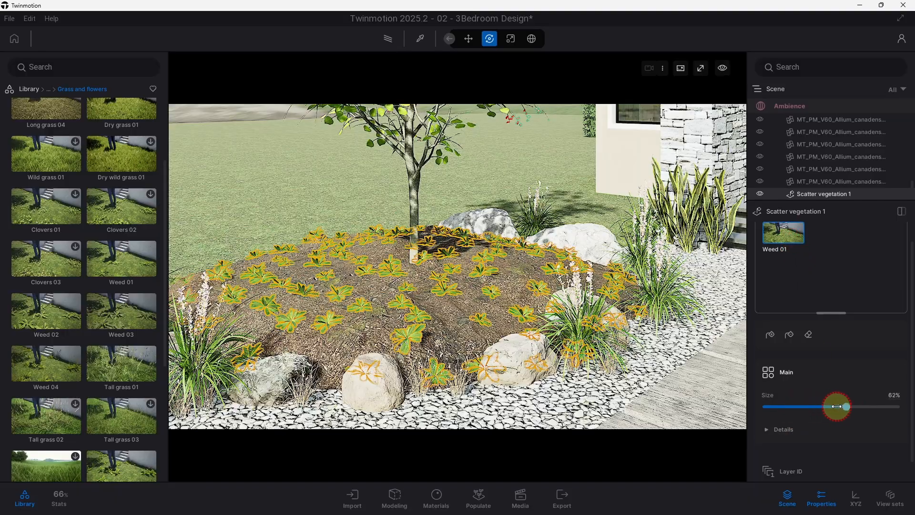
key("Escape")
Step: Check the weeds on the mulch mound in the saved Image1 view
middle_click_drag(604, 348, 616, 311, "shift")
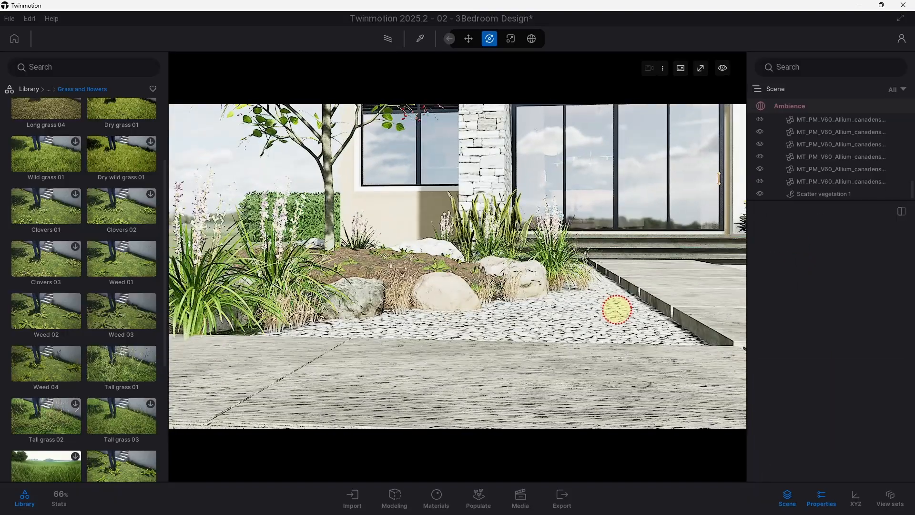
left_click(519, 498)
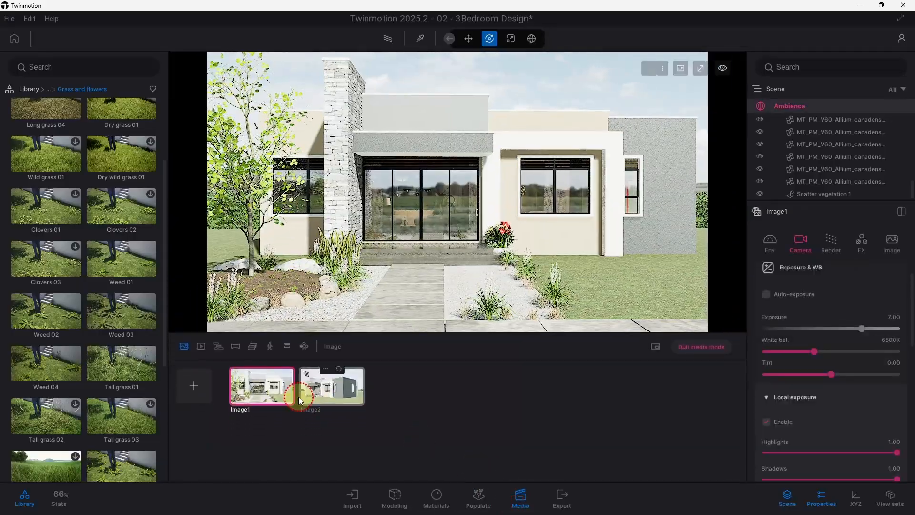
left_click(519, 498)
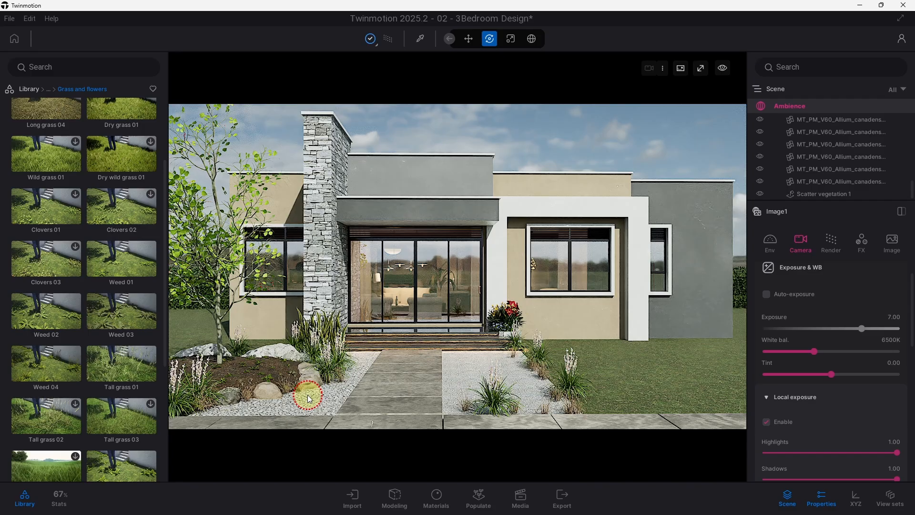
Step: Try to place Dandelions from the Grass and flowers library directly in the front yard and recall the Image1 view
mouse_move(112, 208)
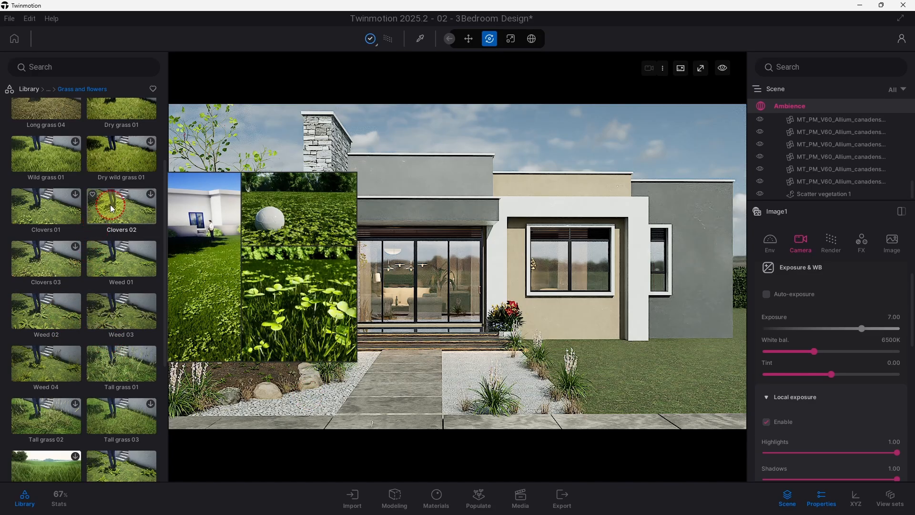
scroll(117, 448, "down", 2)
mouse_move(108, 387)
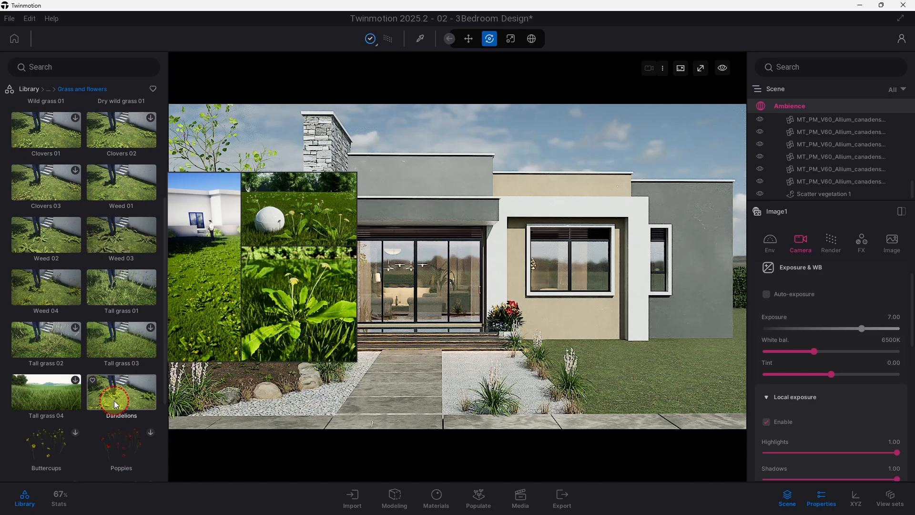
left_click_drag(122, 404, 488, 378)
left_click(522, 493)
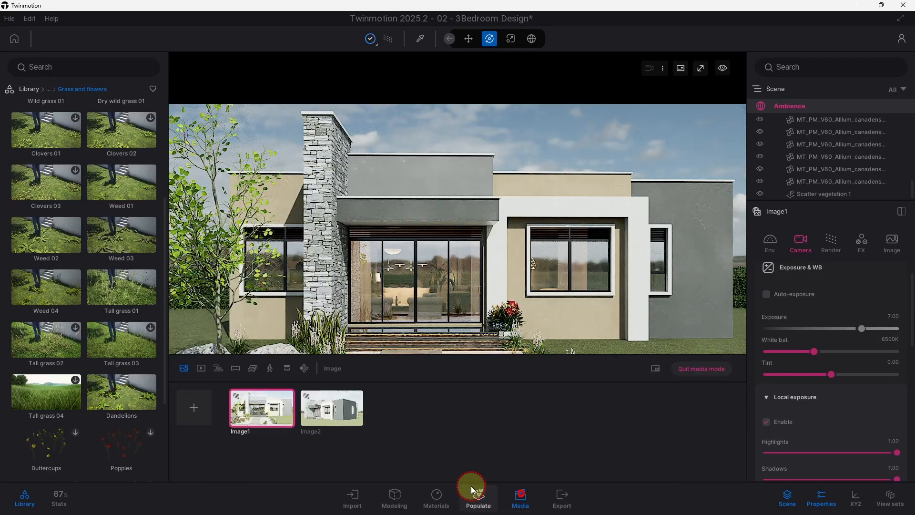
left_click(262, 389)
left_click(516, 495)
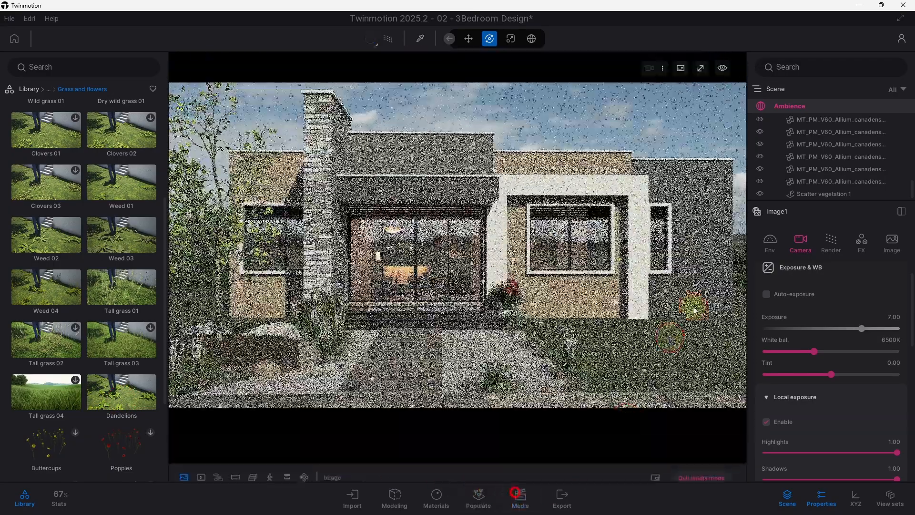
Step: Add Dandelions to the Scatter vegetation 1 set and scatter them over the mulch mound
left_click(822, 194)
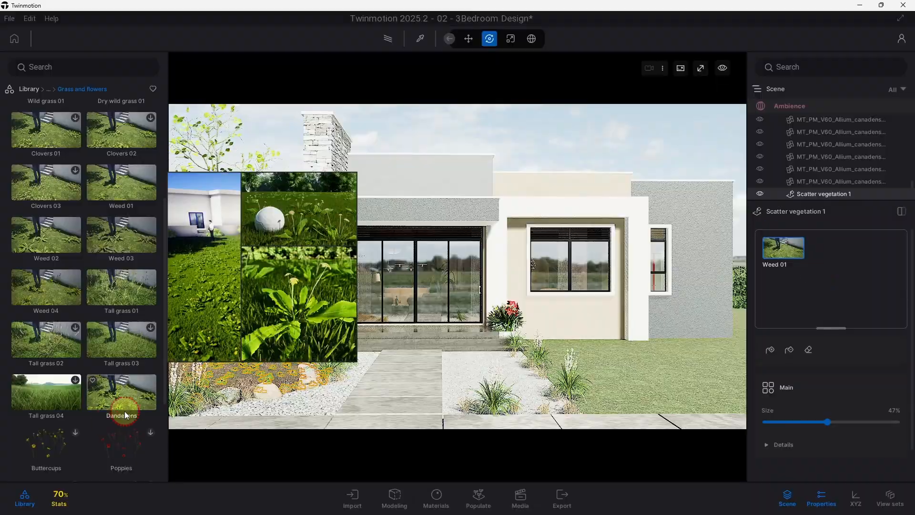
mouse_move(122, 392)
left_mouse_down()
mouse_move(789, 293)
mouse_move(856, 275)
left_mouse_up()
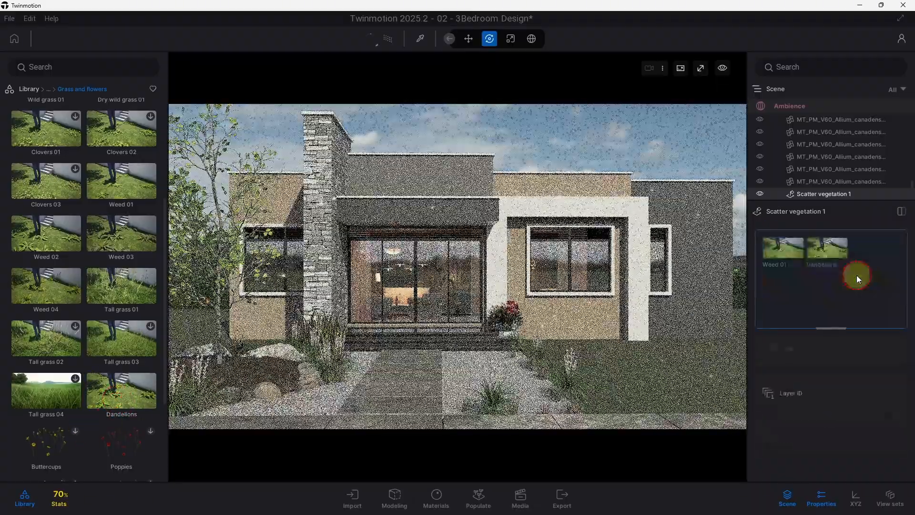
left_click(837, 249)
left_click(793, 355)
left_click(771, 350)
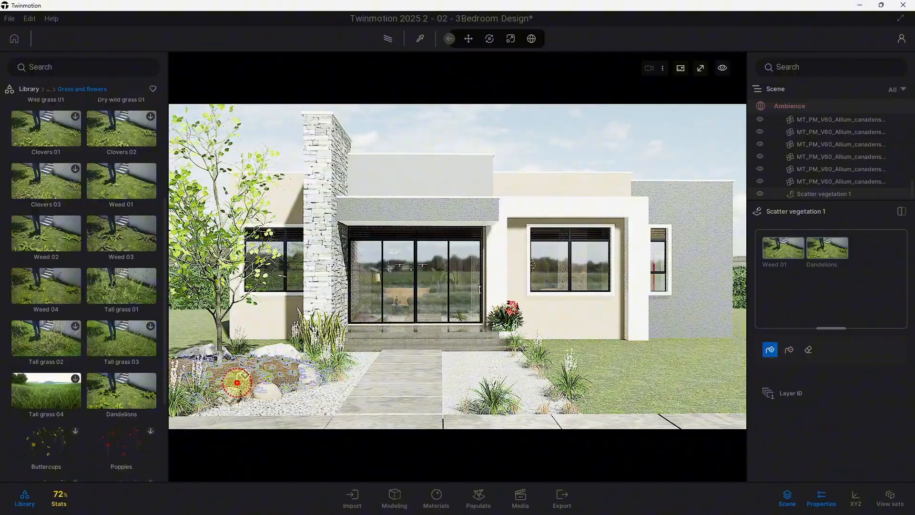
Step: Check the dandelions in the path-traced Image1 view and switch the path tracer off
left_click(520, 496)
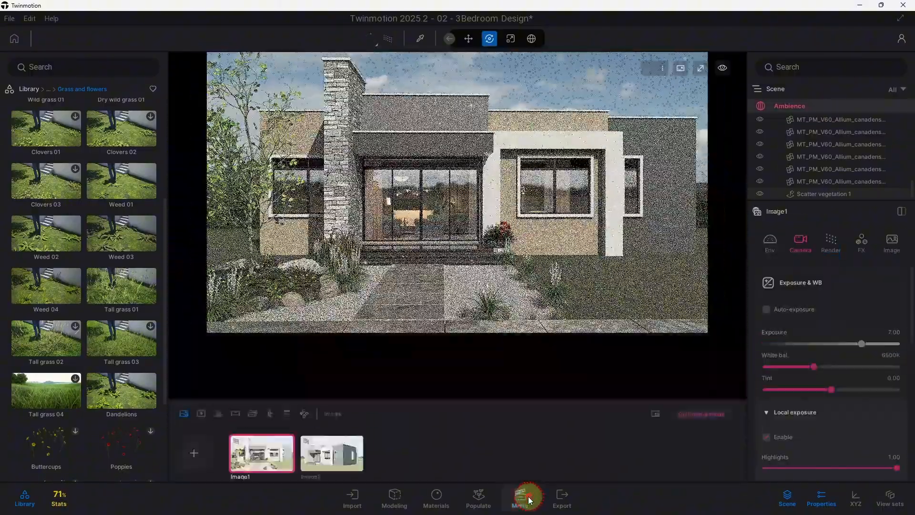
left_click(520, 496)
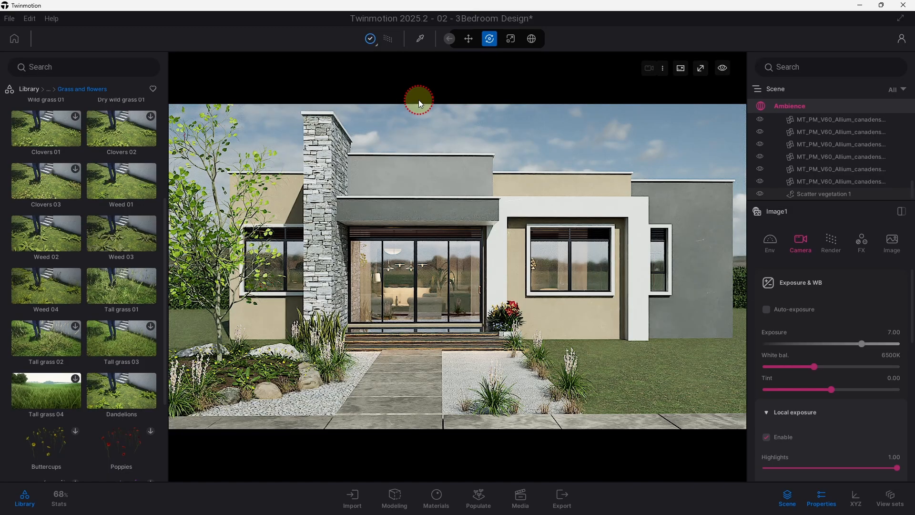
scroll(561, 270, "up", 1)
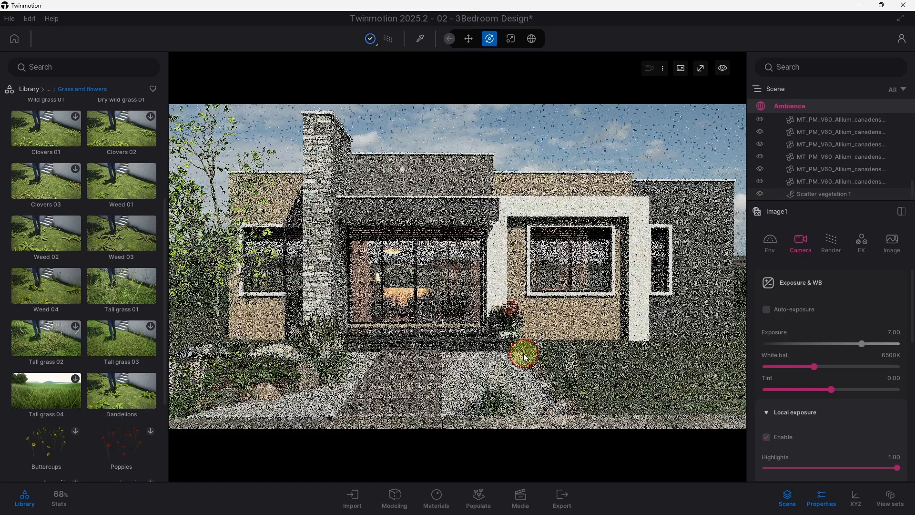
left_click(386, 42)
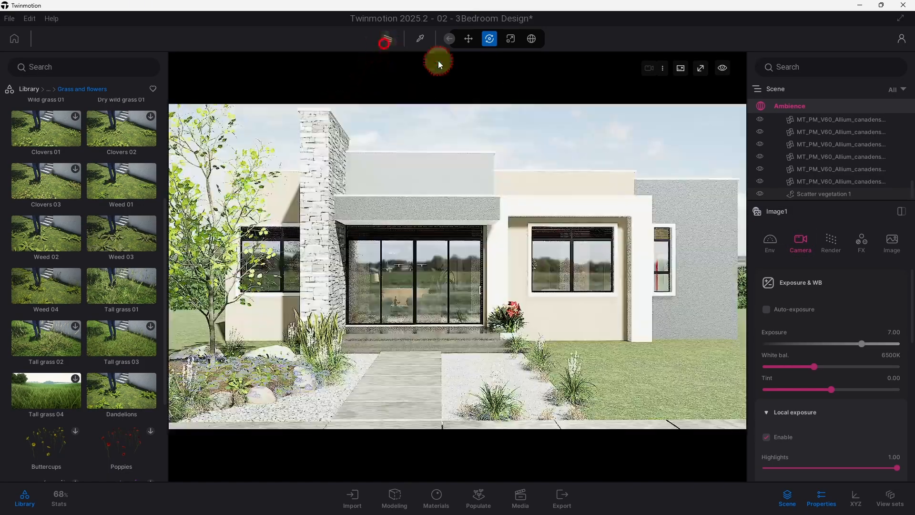
Step: Place the MT_PM_V60_Abelia_grandiflora_01_04 shrub from the User library on the lawn near the stone-clad wall behind the mound
scroll(408, 347, "up", 4)
right_click_drag(557, 355, 422, 330)
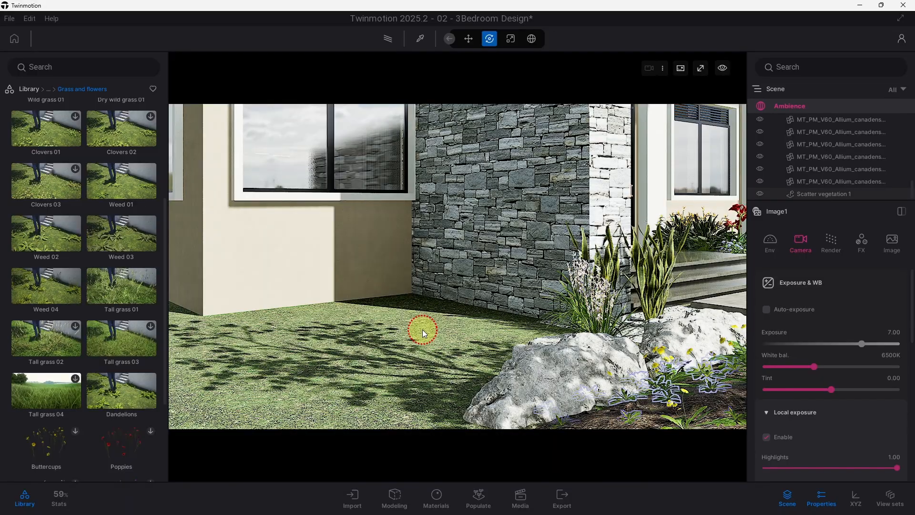
left_click(30, 90)
left_click(121, 400)
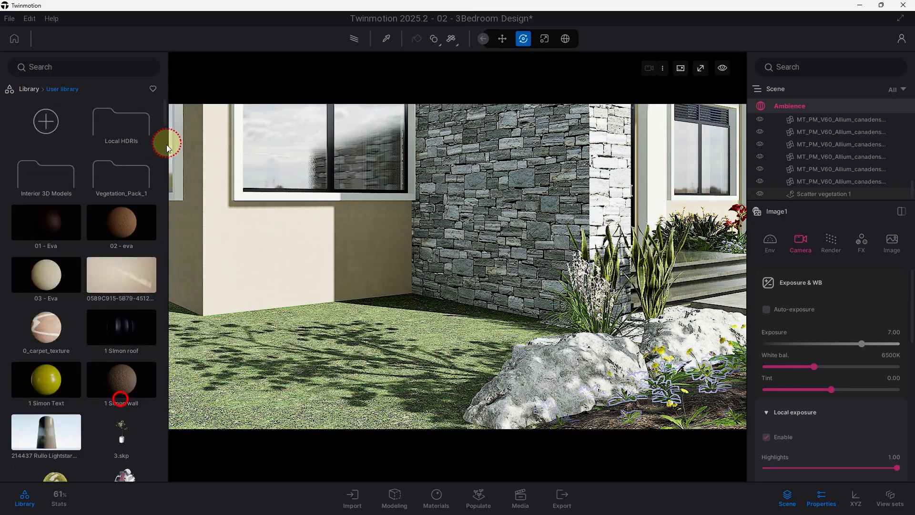
left_click_drag(163, 116, 178, 300)
left_click_drag(45, 263, 370, 342)
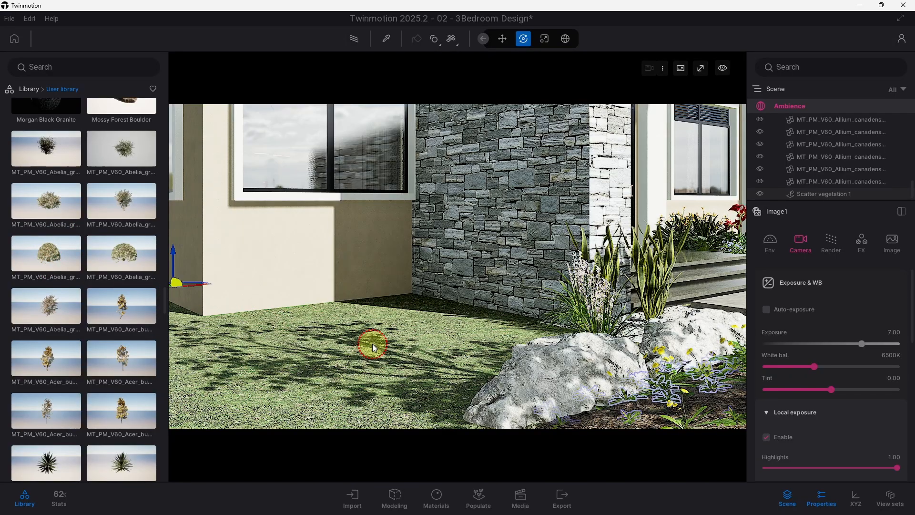
left_click_drag(373, 344, 373, 344)
scroll(397, 325, "down", 4)
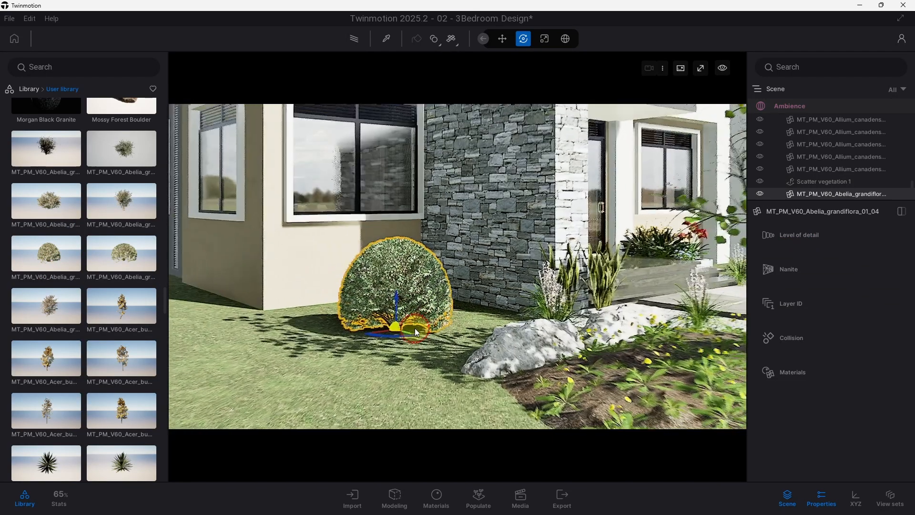
Step: Enlarge the abelia shrub and, in the Image1 view, move it closer to the stone pillar
left_click(544, 39)
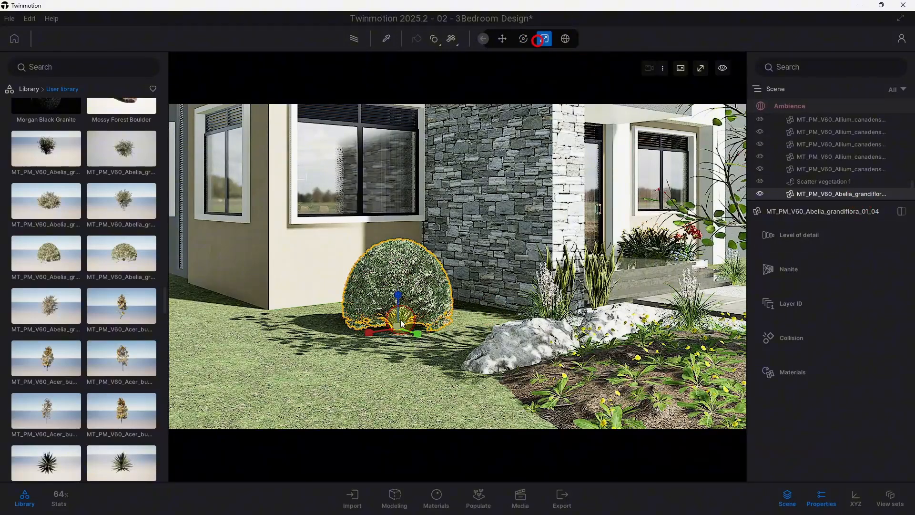
left_click_drag(399, 325, 469, 303)
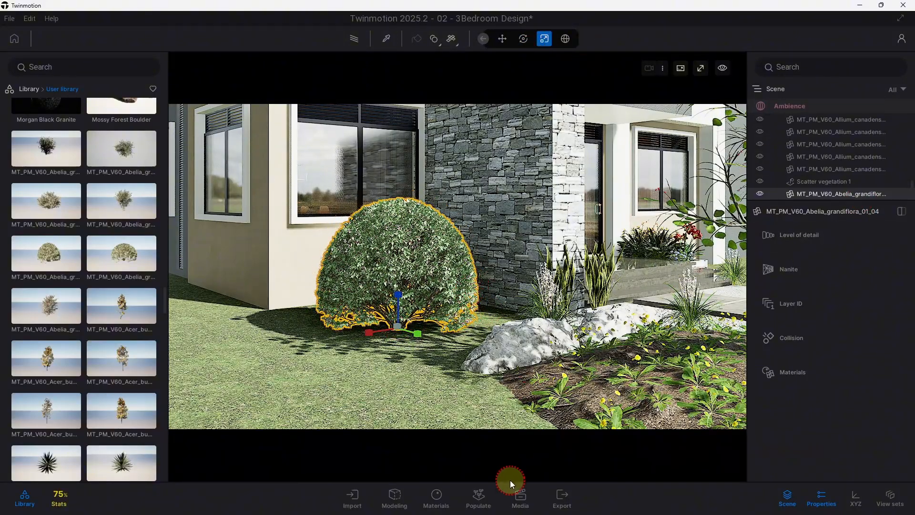
left_click(521, 497)
left_click(287, 384)
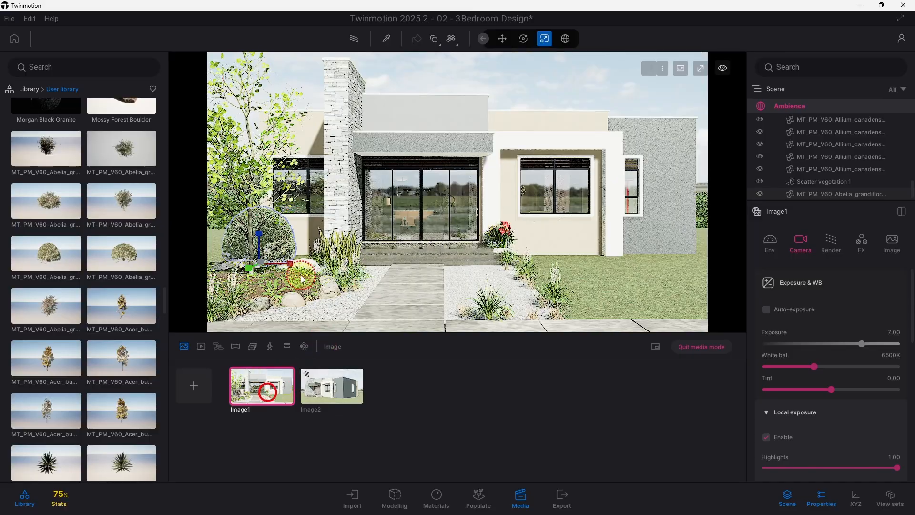
left_click(524, 39)
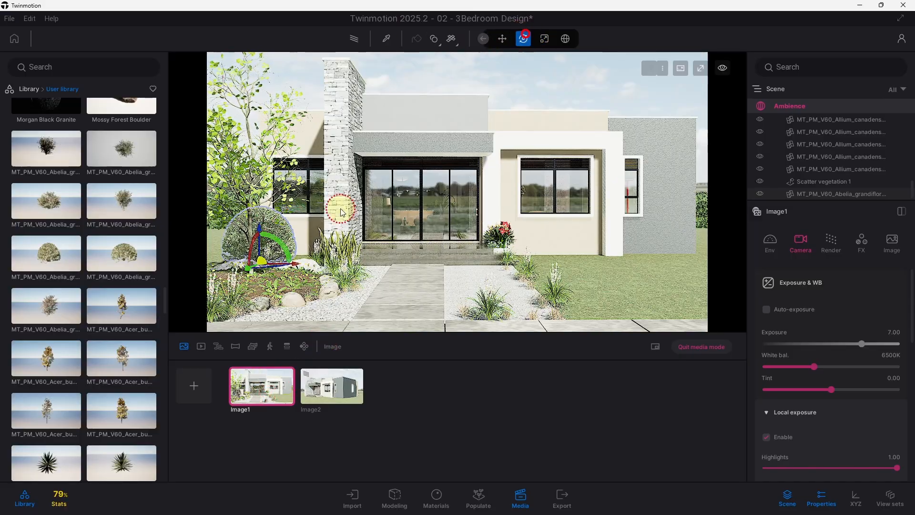
left_click_drag(294, 267, 316, 263)
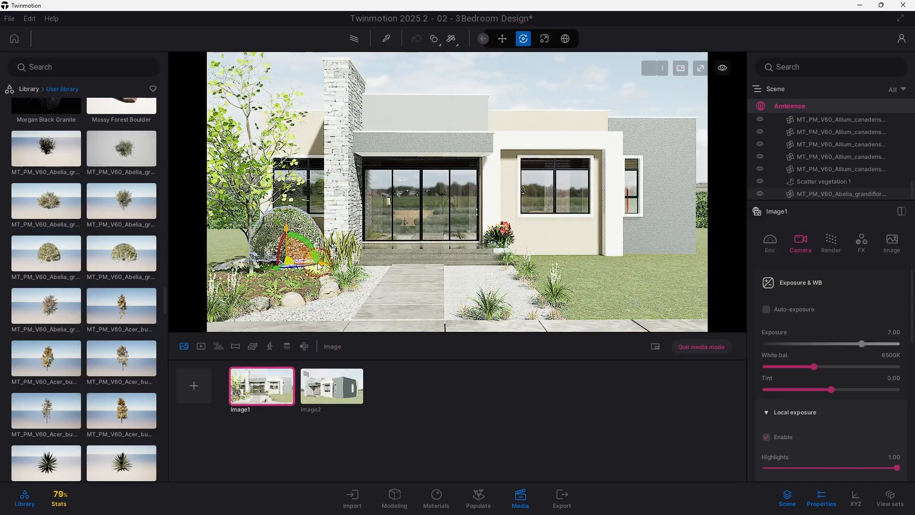
Step: Scale the abelia shrub down by a factor of about 0.79 and nudge it slightly beside the stone pillar
left_click(845, 194)
left_click(547, 39)
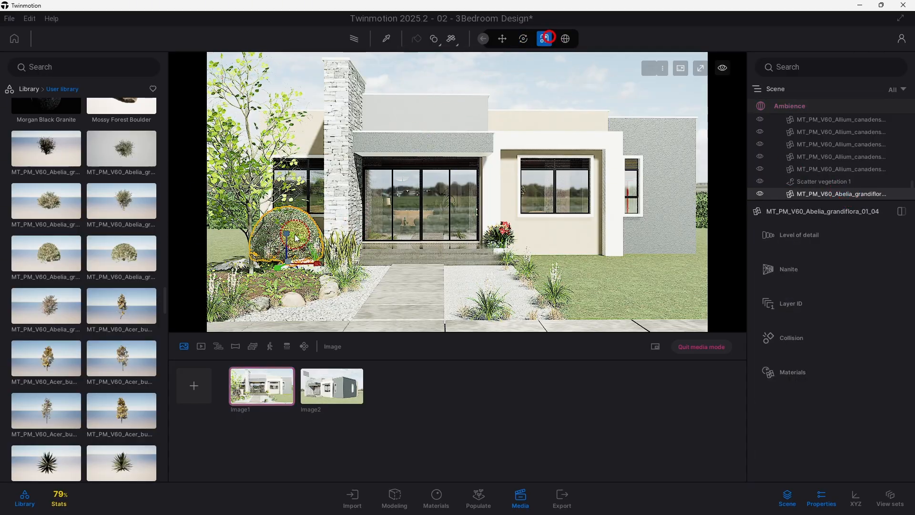
left_click_drag(287, 263, 318, 266)
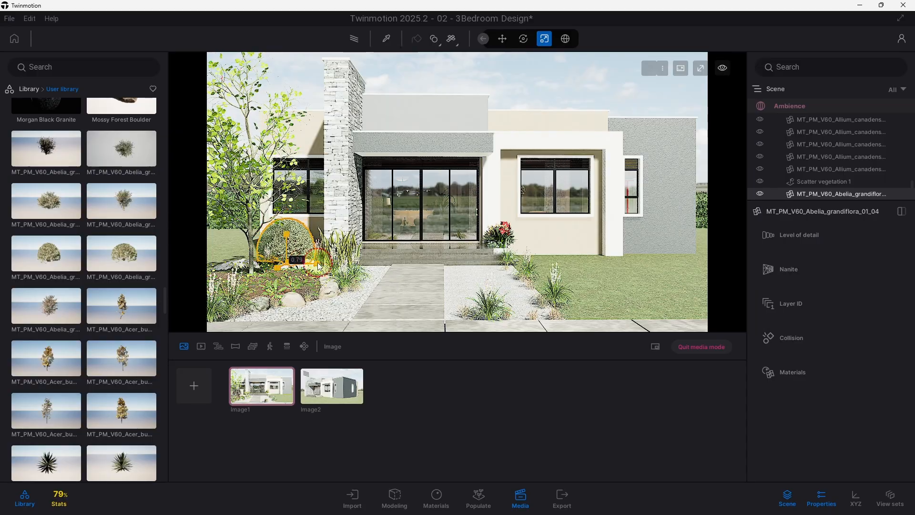
left_click(524, 39)
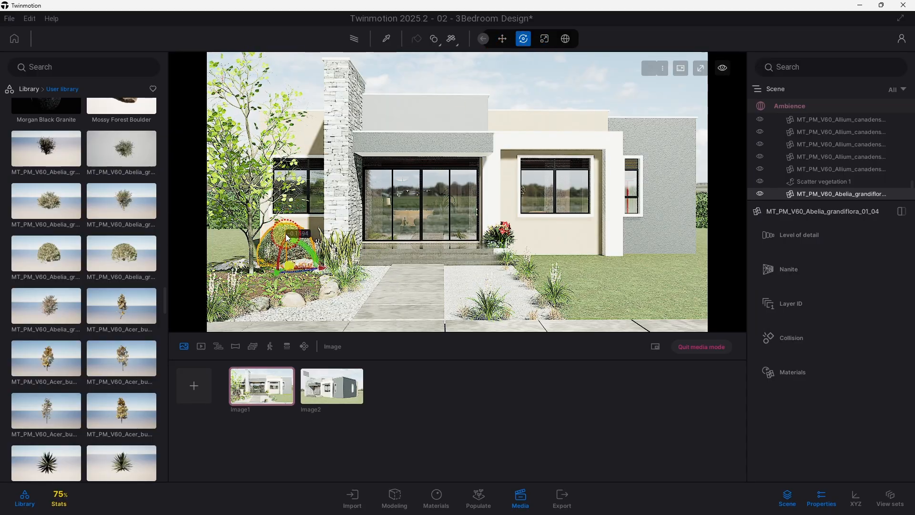
Step: Copy the abelia shrub as one instance, spaced 12.13 m away, to the lawn at the opposite end of the facade
left_click_drag(388, 272, 701, 271, "alt")
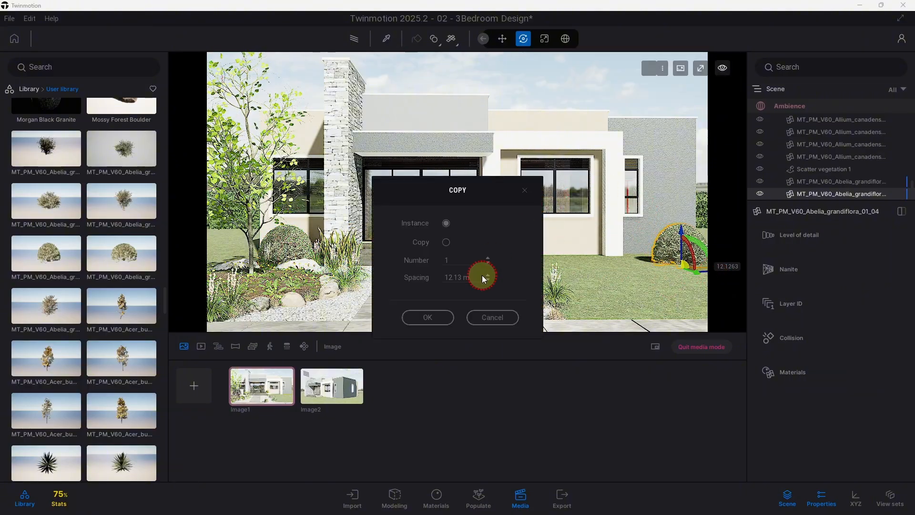
left_click(423, 317)
left_click(548, 81)
Step: Study the planting in the browser's reference house image, and return to Twinmotion with media mode closed
left_click_drag(592, 129, 466, 458)
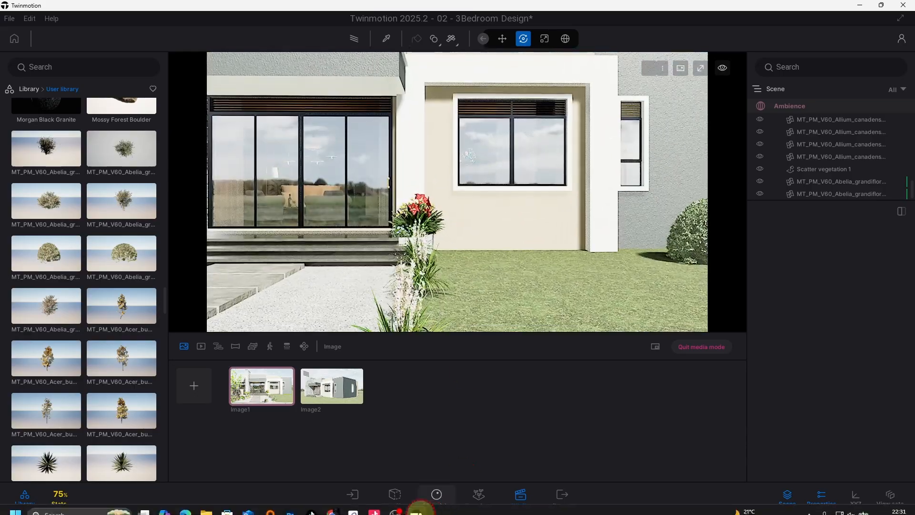
left_click(333, 504)
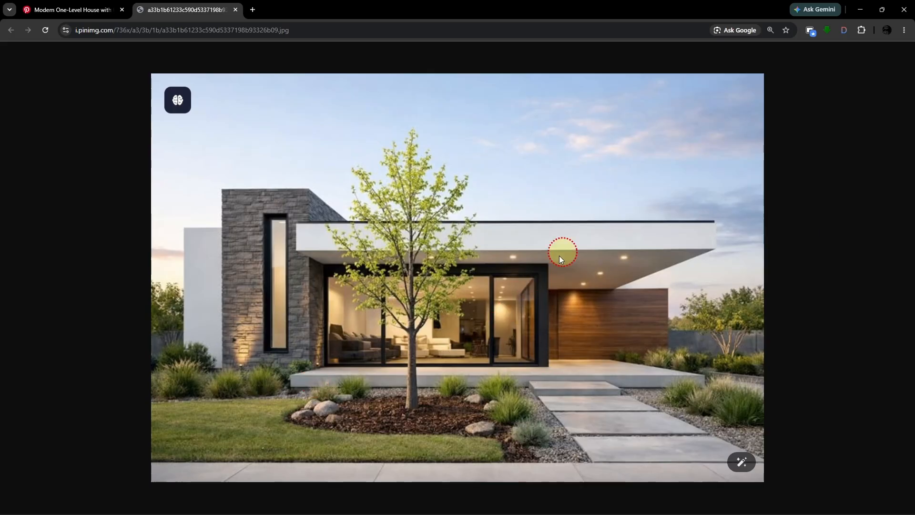
mouse_move(416, 506)
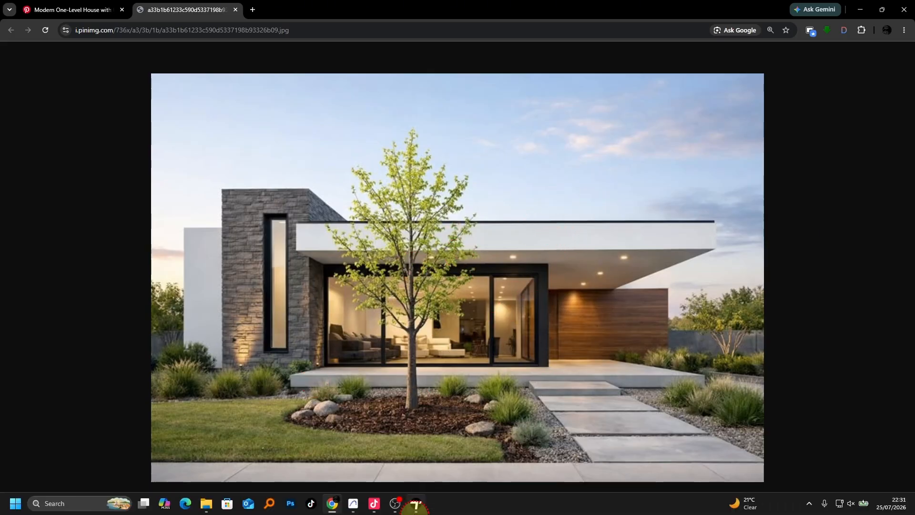
left_click(416, 505)
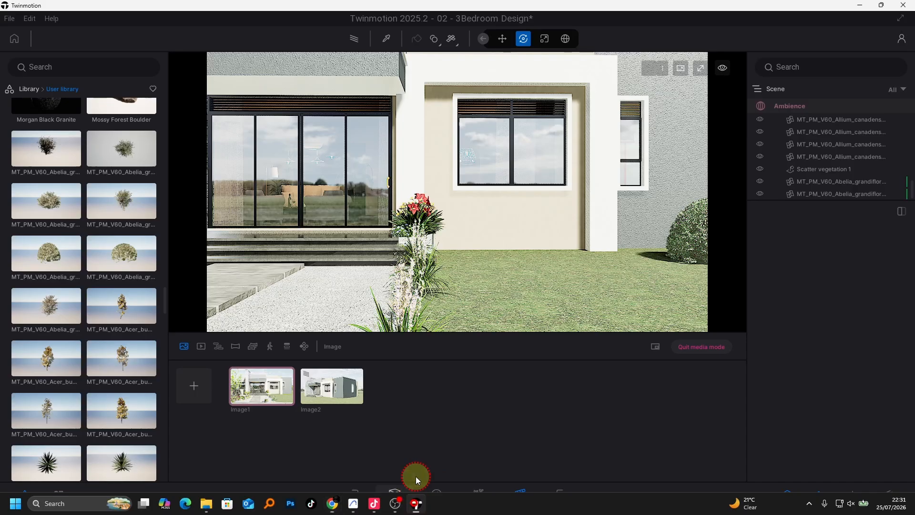
left_click(712, 347)
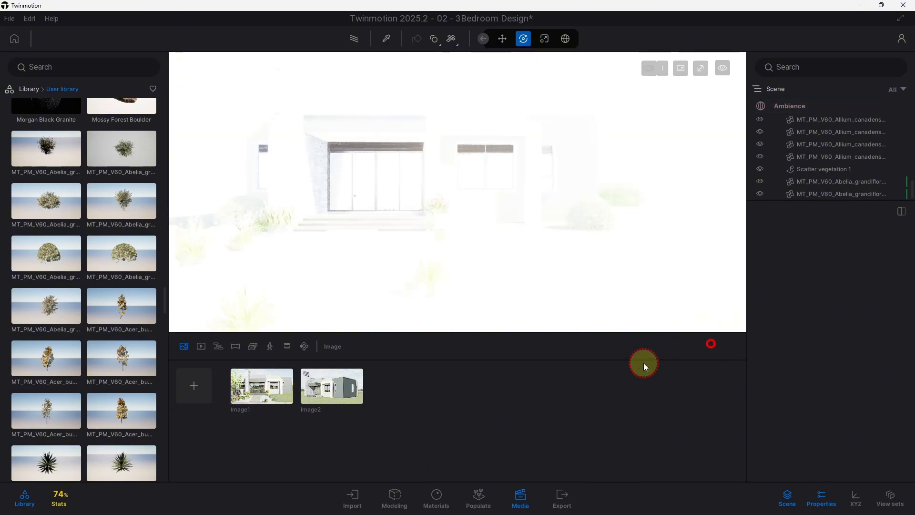
Step: Check the underside of the porch canopy in the Archicad model, and return to Twinmotion
left_click(522, 496)
scroll(302, 230, "up", 5)
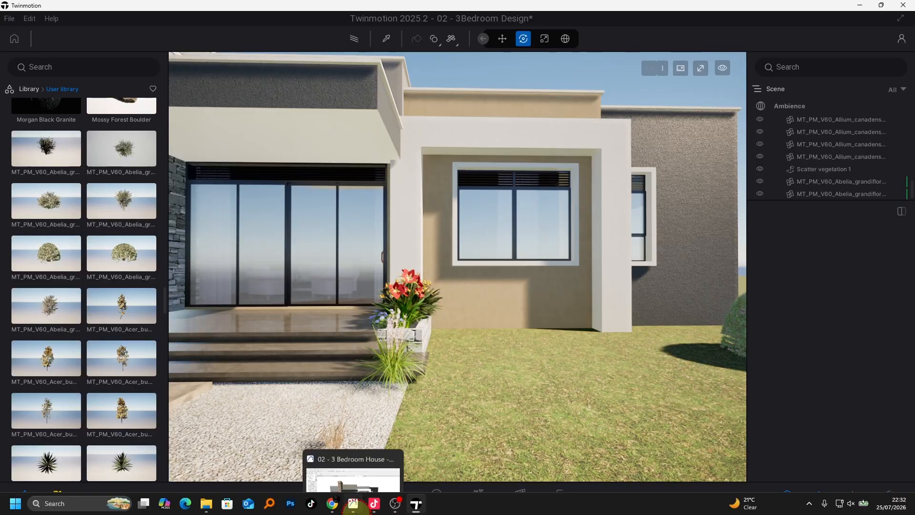
left_click(353, 504)
scroll(351, 221, "up", 5)
middle_click_drag(351, 222, 387, 189, "shift")
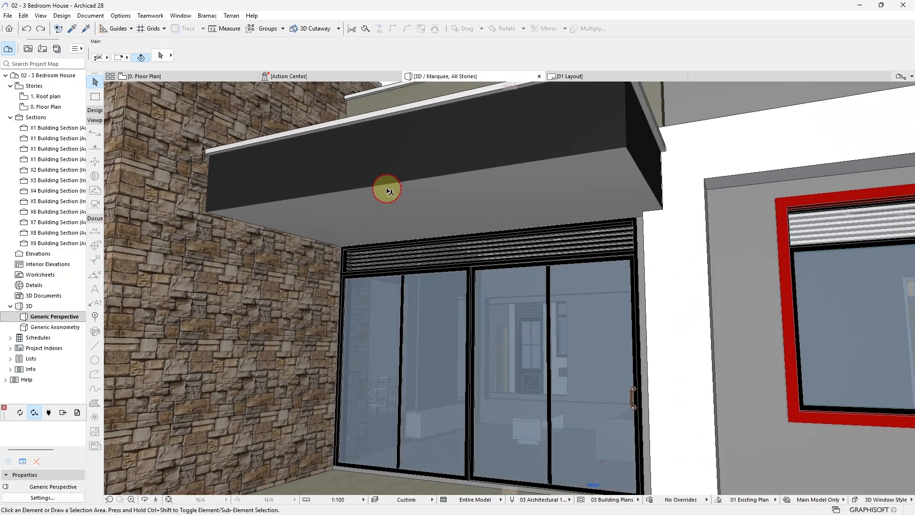
mouse_move(469, 512)
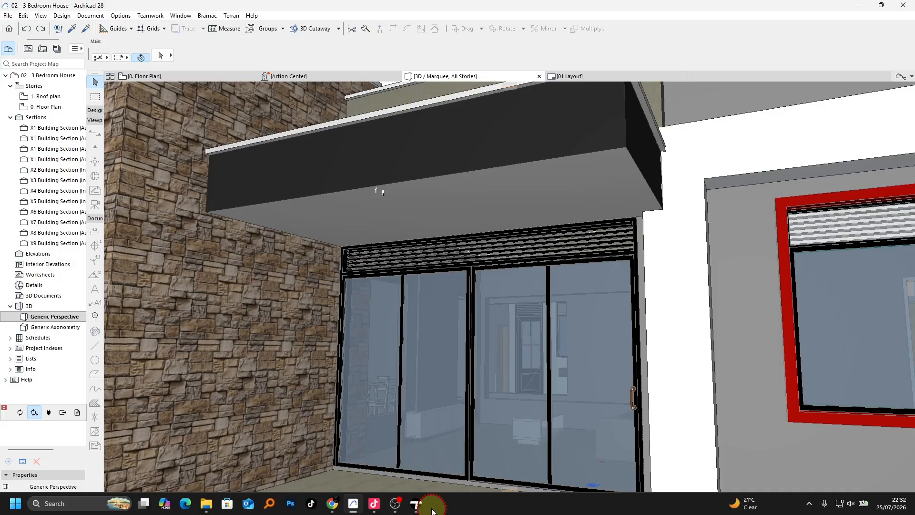
mouse_move(375, 504)
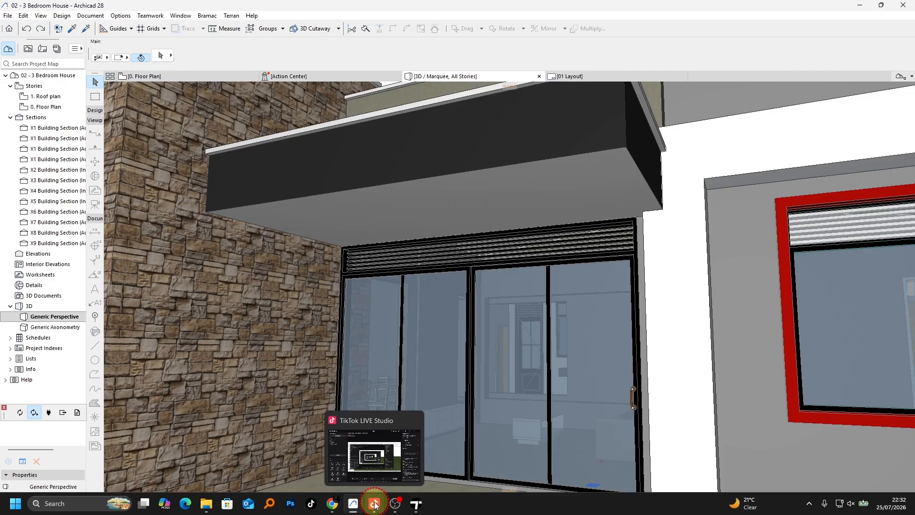
left_click(416, 504)
Step: Place a Cylinder 1m primitive on the porch floor near the sliding door and stone wall
left_click_drag(502, 324, 453, 324)
left_click(27, 88)
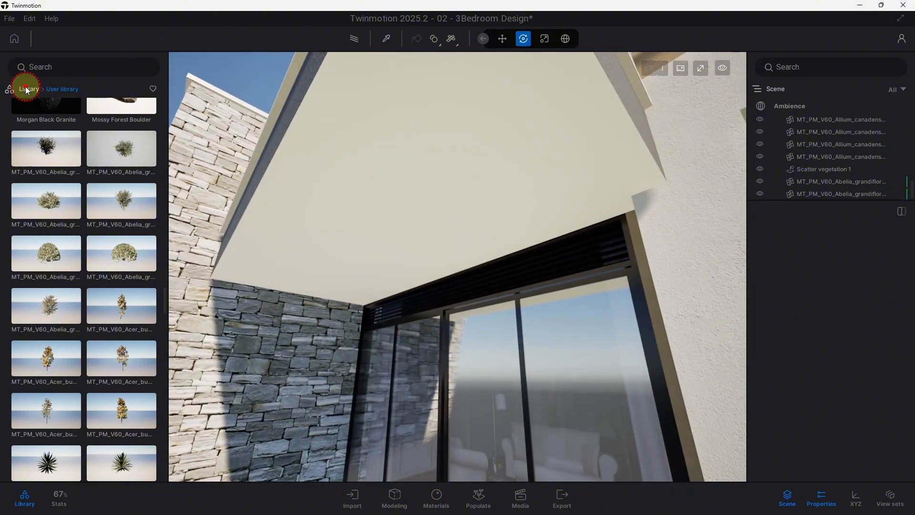
left_click(53, 181)
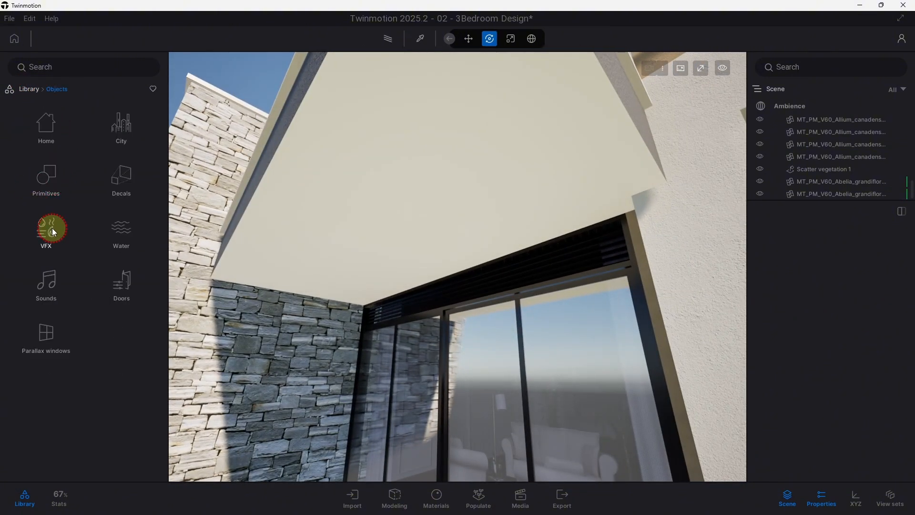
left_click(33, 184)
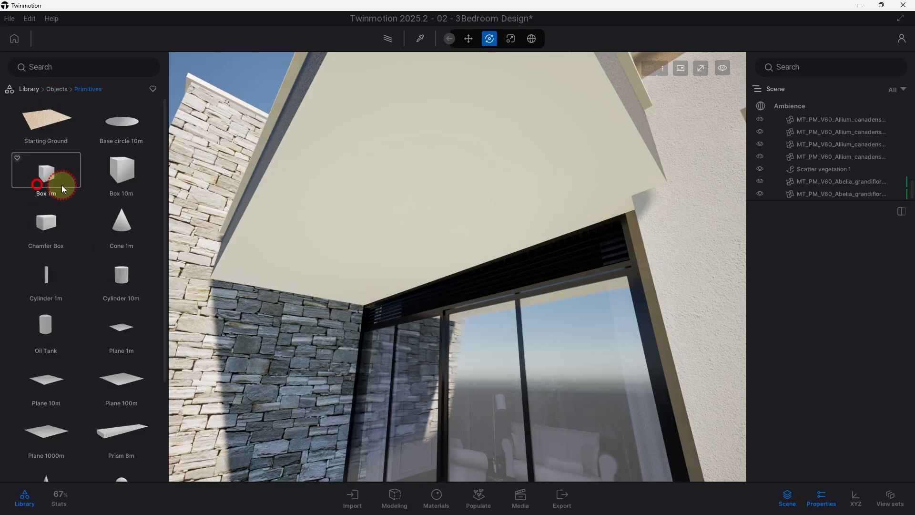
left_click(41, 272)
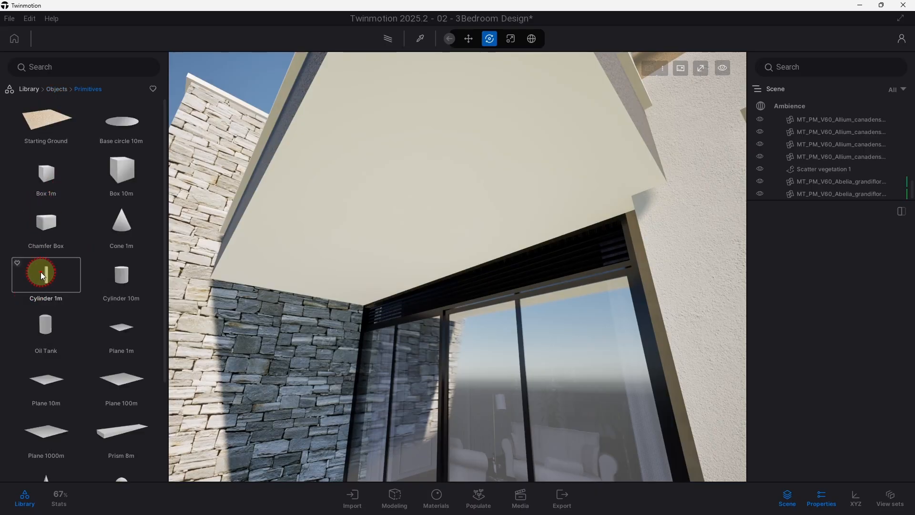
left_click_drag(41, 272, 386, 378)
key("w")
right_click_drag(386, 378, 359, 293)
left_click_drag(233, 213, 422, 422)
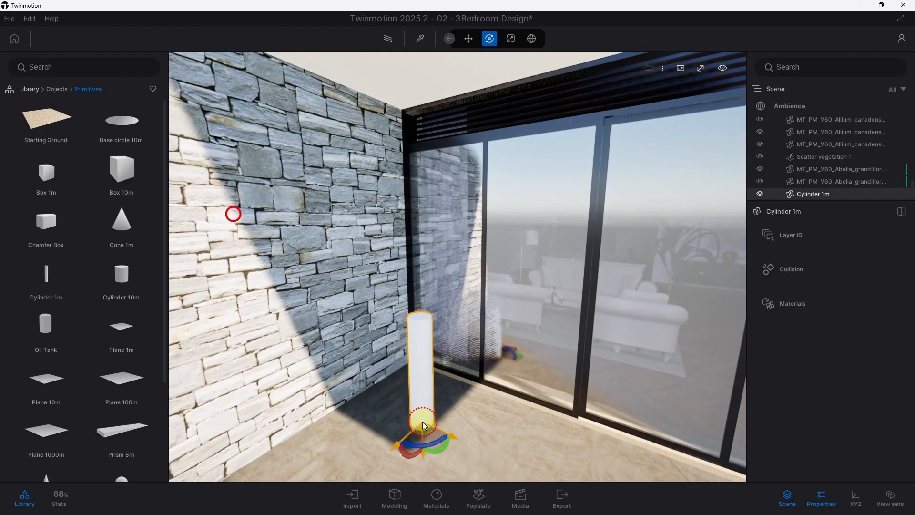
Step: Adjust the camera navigation speed and scale the cylinder down to a small stub on the porch floor
left_click(509, 39)
left_click_drag(422, 422, 186, 504)
scroll(416, 373, "up", 5)
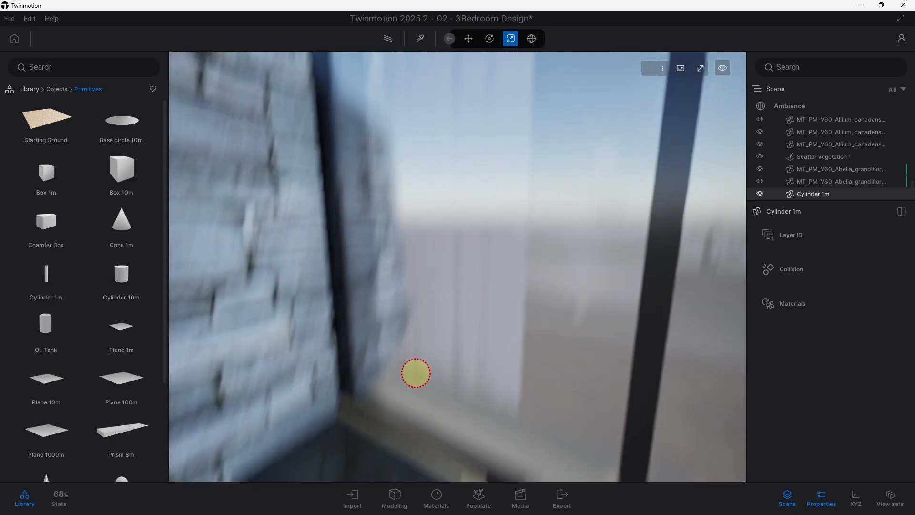
scroll(416, 373, "down", 5)
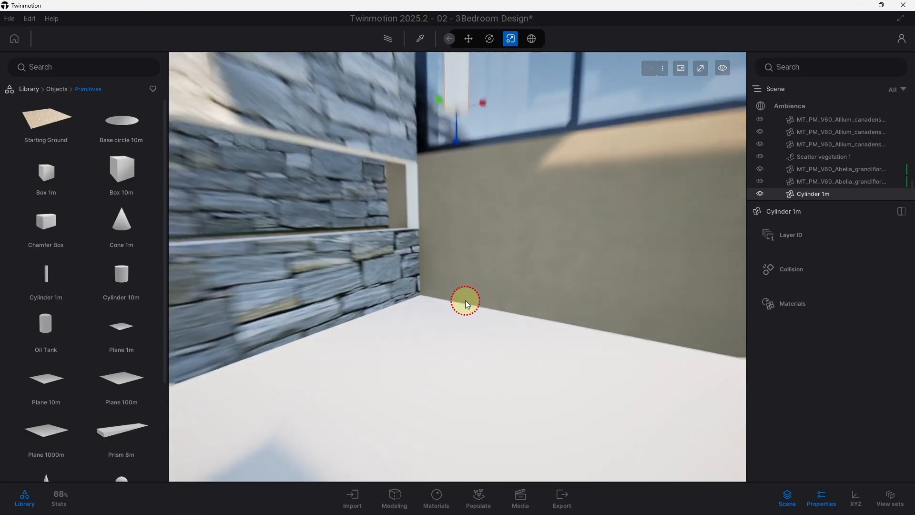
scroll(466, 305, "down", 3)
scroll(446, 270, "up", 3)
scroll(446, 270, "down", 4)
scroll(419, 304, "up", 3)
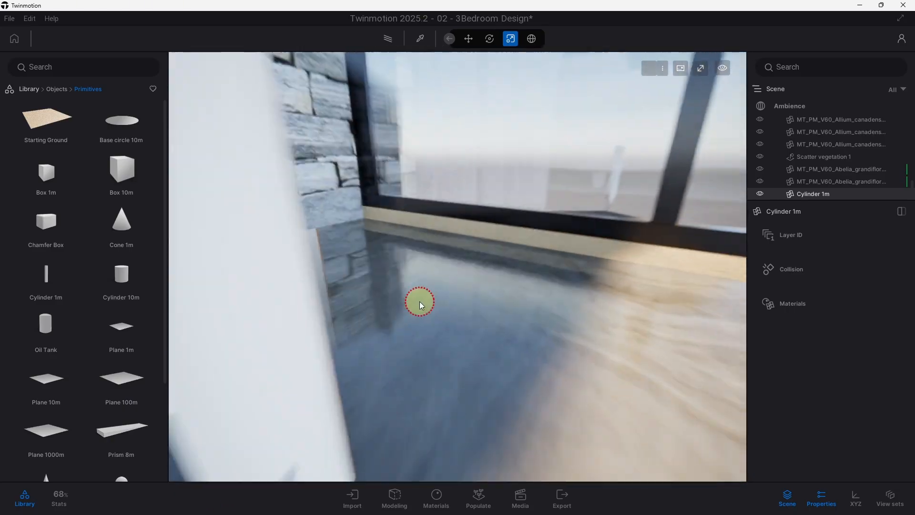
scroll(419, 304, "down", 2)
left_click(724, 66)
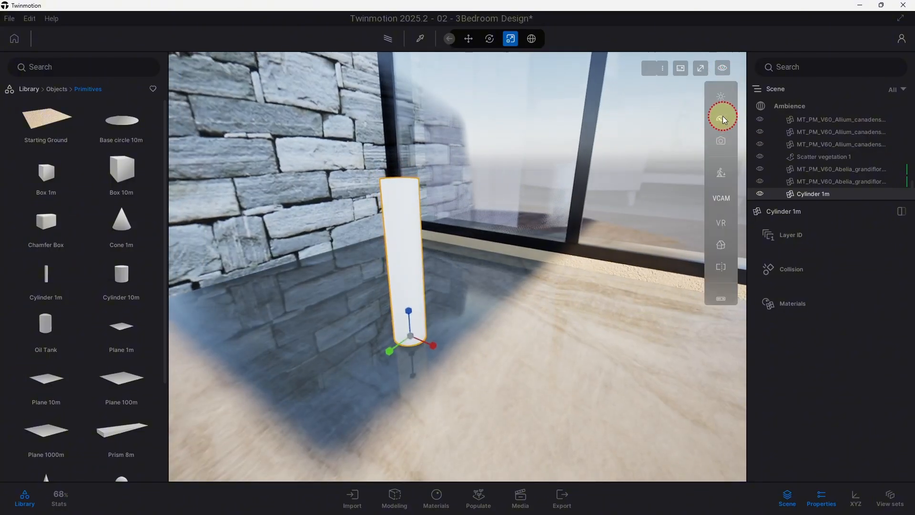
left_click(721, 118)
left_click(668, 180)
scroll(391, 356, "up", 2)
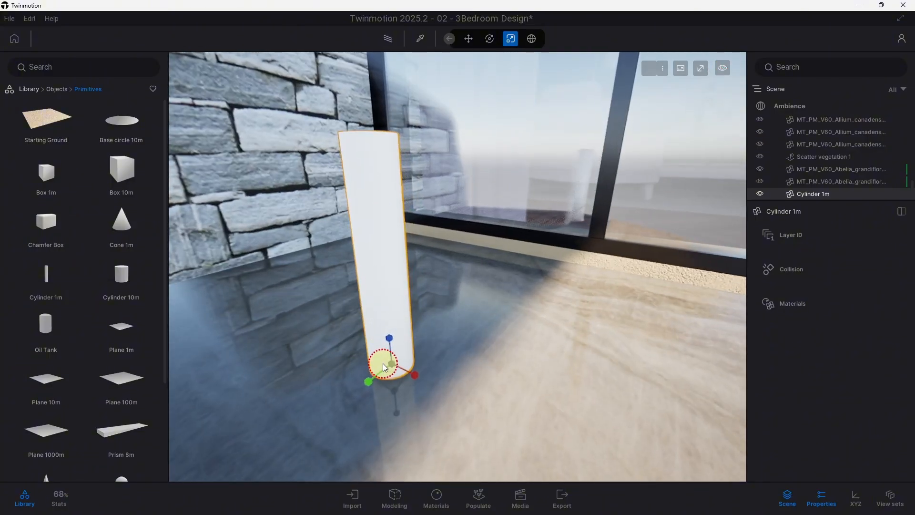
left_click_drag(398, 366, 309, 462)
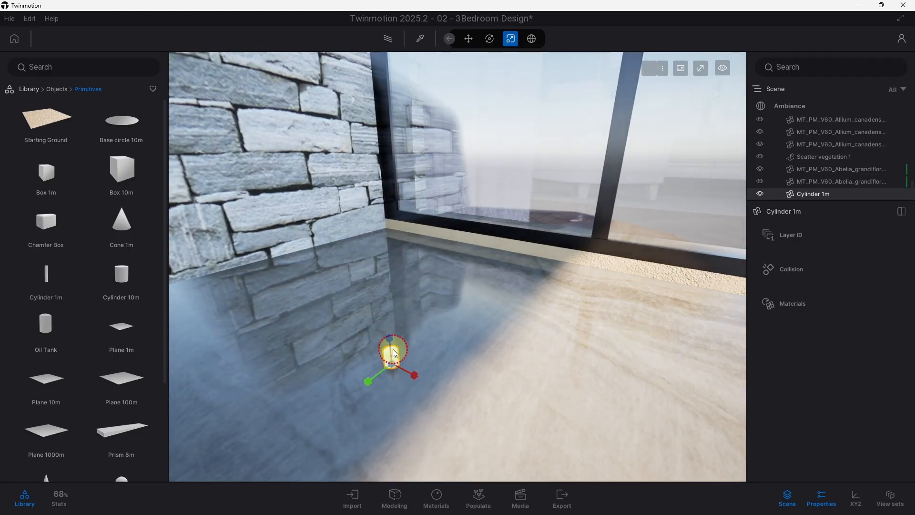
Step: Raise the small cylinder from the porch floor up to the canopy soffit above the sliding door
left_click(494, 41)
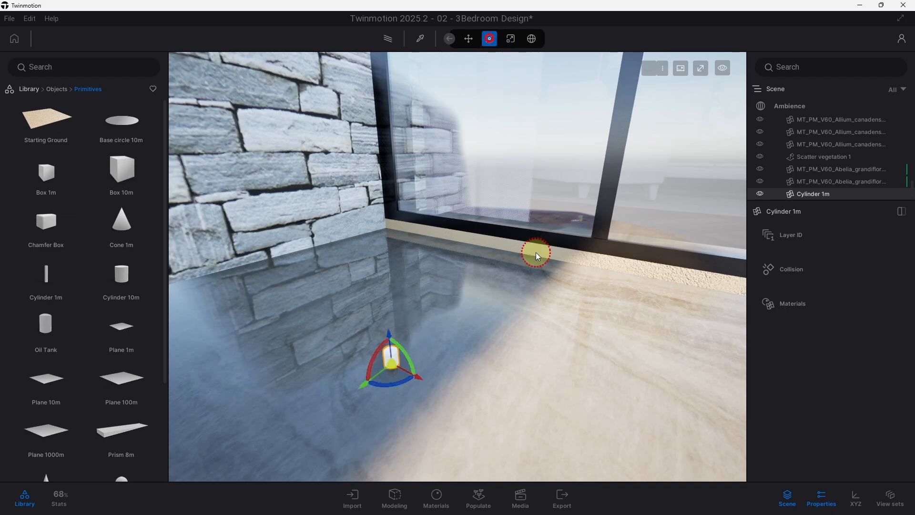
left_click_drag(535, 254, 336, 158)
middle_click_drag(405, 169, 578, 186, "shift")
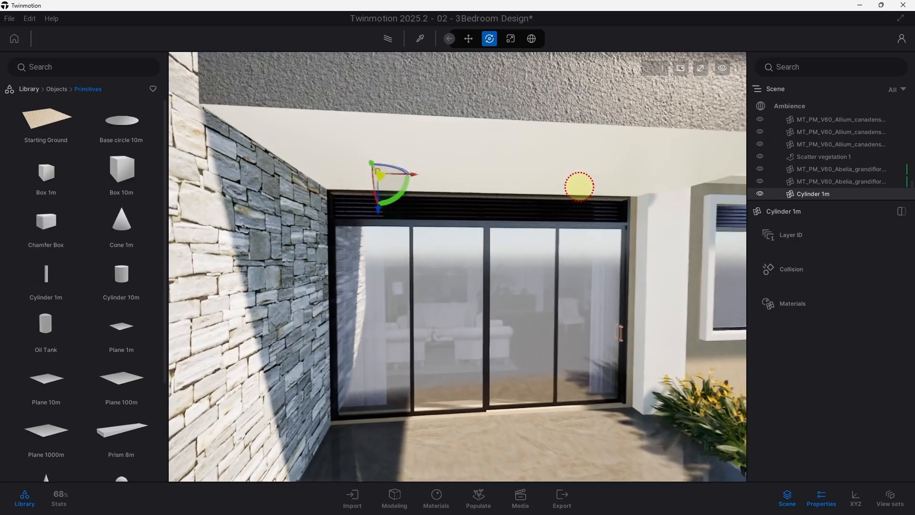
scroll(331, 155, "up", 4)
middle_click_drag(330, 156, 411, 255, "shift")
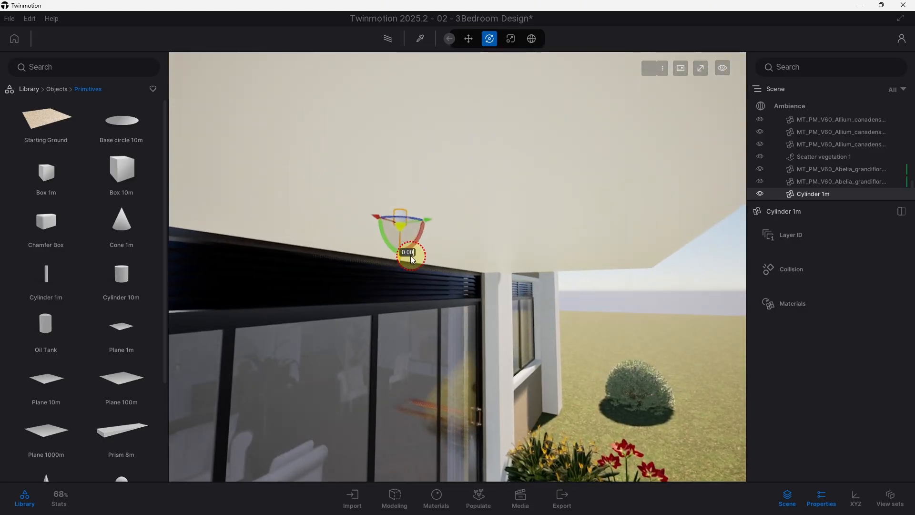
left_click_drag(400, 256, 410, 208)
left_click_drag(412, 150, 403, 125)
left_click(357, 191)
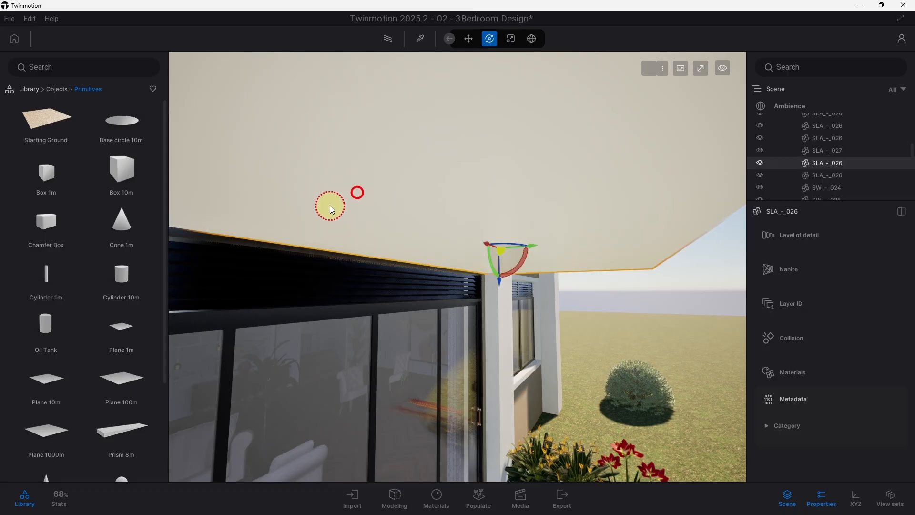
Step: Reselect the cylinder, lower it back out of the canopy soffit and enlarge it
left_click_drag(912, 155, 912, 225)
left_click(804, 195)
left_click_drag(403, 137, 403, 289)
middle_click_drag(405, 286, 344, 242, "shift")
left_click(510, 38)
mouse_move(344, 237)
left_mouse_down()
mouse_move(357, 213)
mouse_move(381, 264)
left_mouse_up()
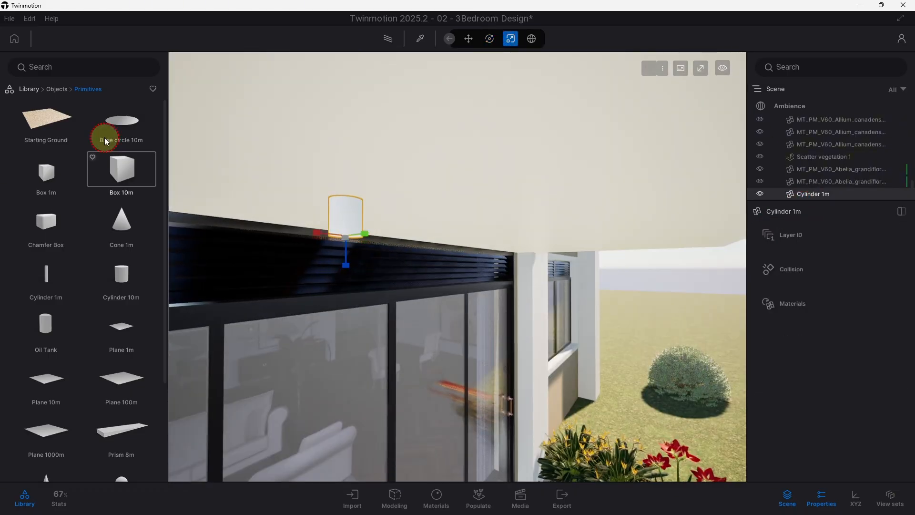
Step: Apply the 01 - Eva material from the user library to the cylinder
left_click(31, 89)
left_click(418, 38)
left_click(120, 378)
left_click_drag(47, 223, 345, 219)
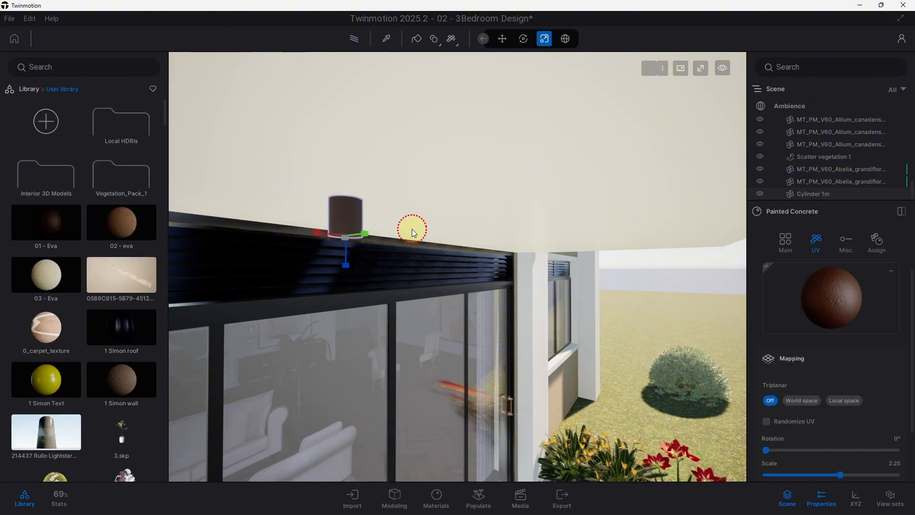
Step: Move the cylinder up into the canopy soffit until only its bottom face shows as a recessed downlight
left_click(354, 200)
left_click(520, 39)
left_click_drag(347, 272, 358, 112)
middle_click_drag(360, 117, 247, 243, "shift")
Step: Copy the cylinder as two instances in a row along the soffit, and shift the middle one by about 0.21 m
left_click_drag(290, 222, 445, 223, "shift")
left_click(488, 254)
left_click(434, 315)
middle_click_drag(334, 327, 260, 233, "shift")
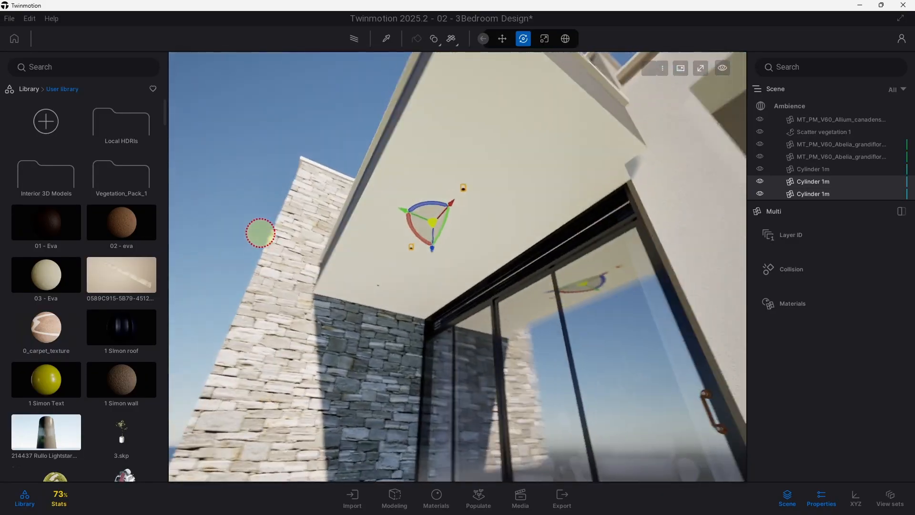
left_click_drag(477, 253, 485, 258)
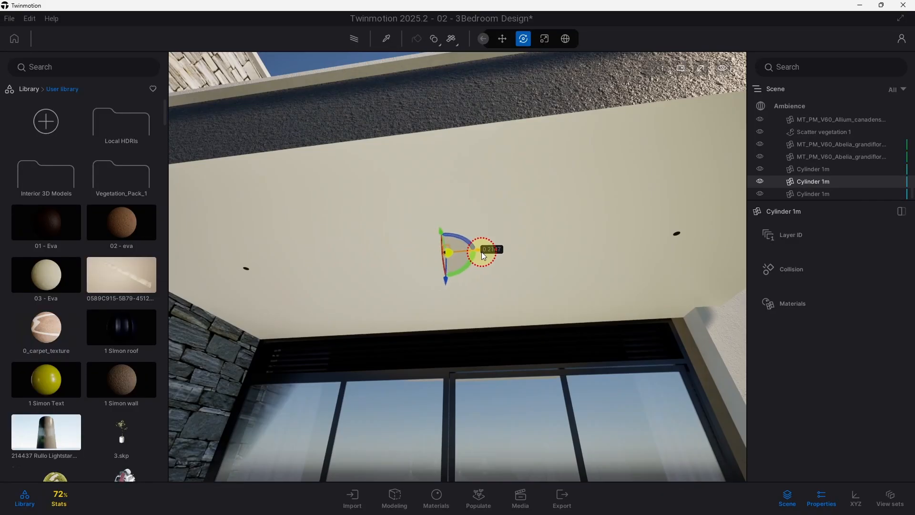
Step: Open the Image1 view with media mode closed, and shift the middle soffit cylinder slightly along the row
left_click(520, 497)
left_click(317, 408)
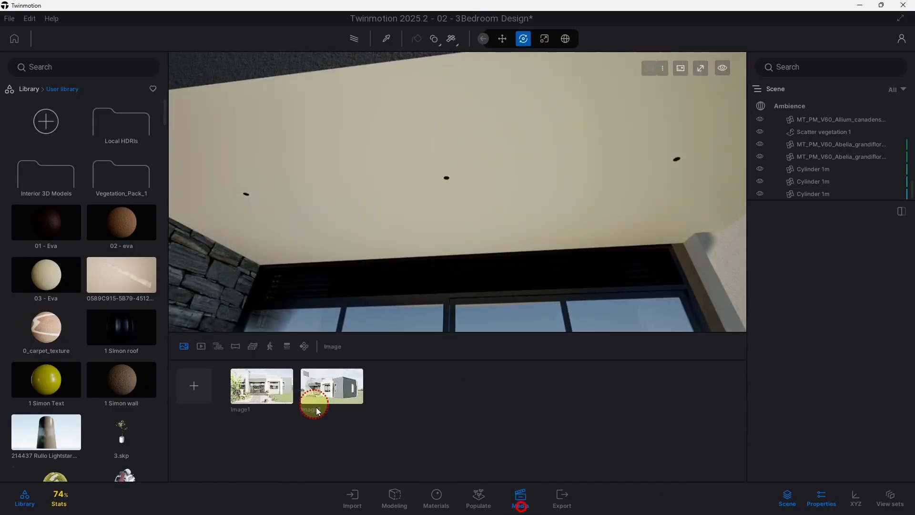
left_click(288, 387)
left_click(519, 495)
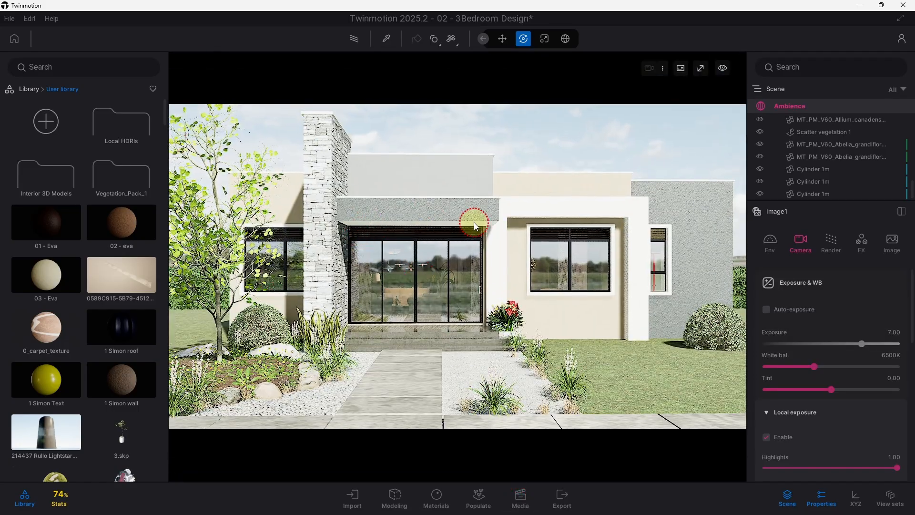
left_click(816, 184)
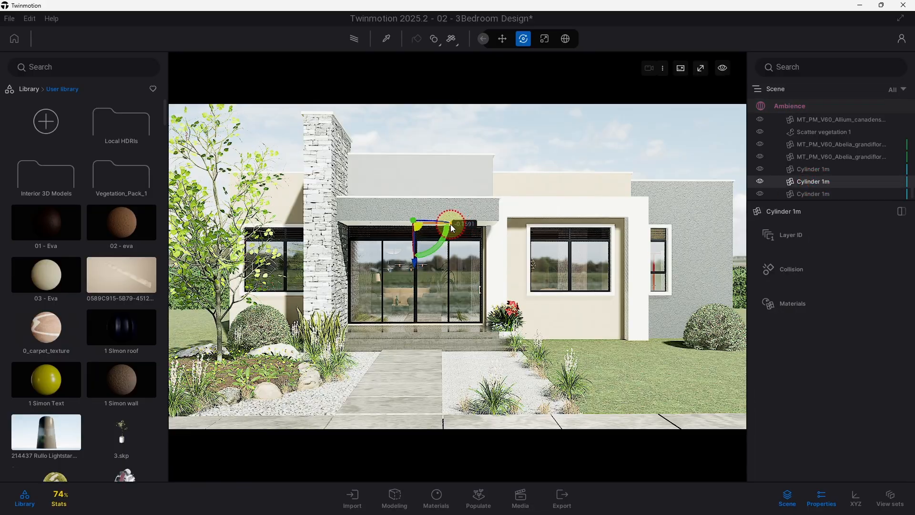
left_click(532, 129)
Step: Select all three soffit cylinders together and slightly adjust their height in the canopy ceiling
scroll(448, 193, "up", 6)
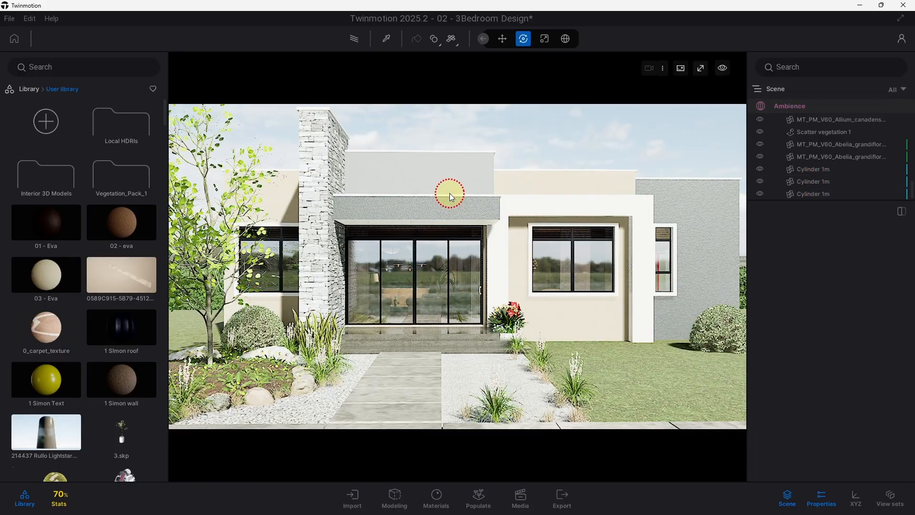
scroll(445, 193, "up", 6)
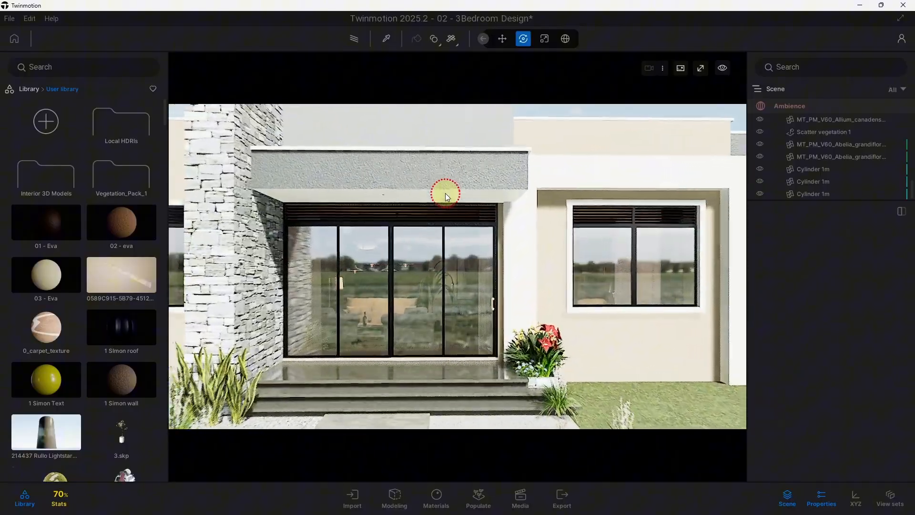
middle_click_drag(445, 193, 492, 141, "shift")
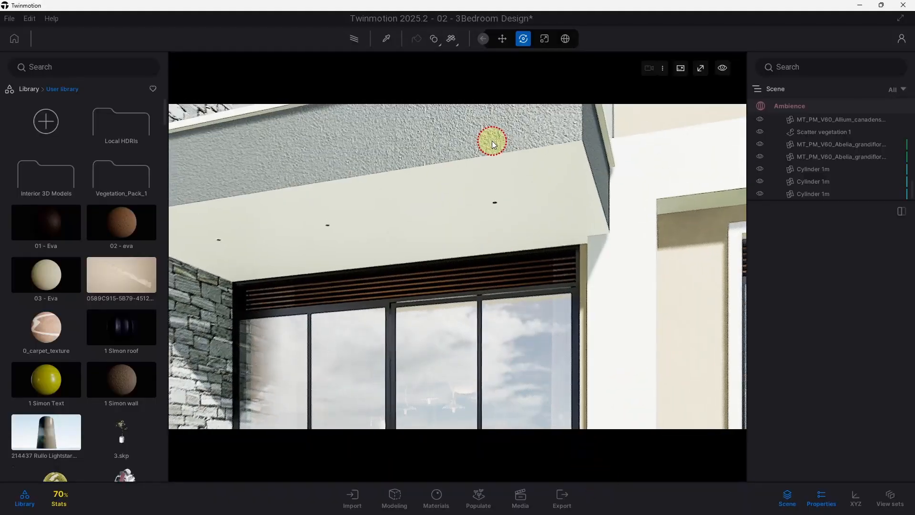
scroll(492, 141, "up", 8)
middle_click_drag(582, 227, 267, 194)
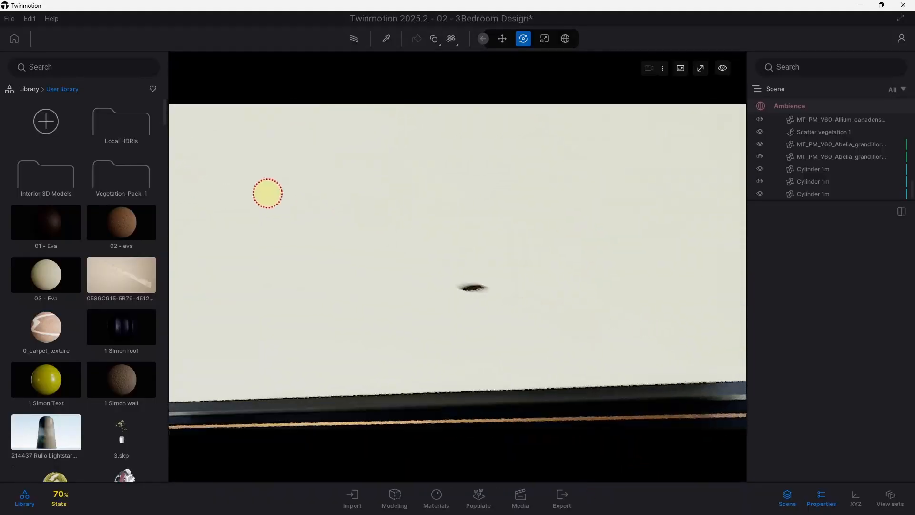
scroll(305, 210, "up", 3)
middle_click_drag(331, 212, 372, 212)
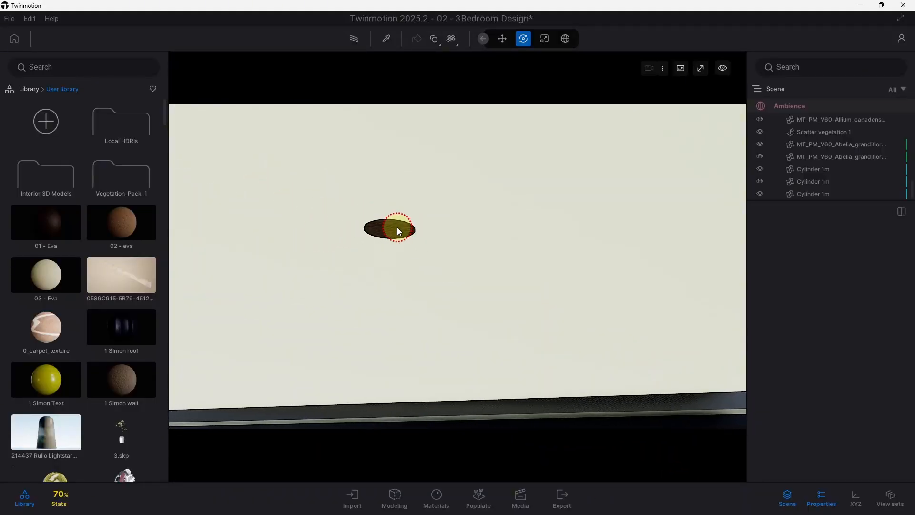
left_click(811, 170)
left_click(816, 193, "shift")
scroll(551, 215, "down", 5)
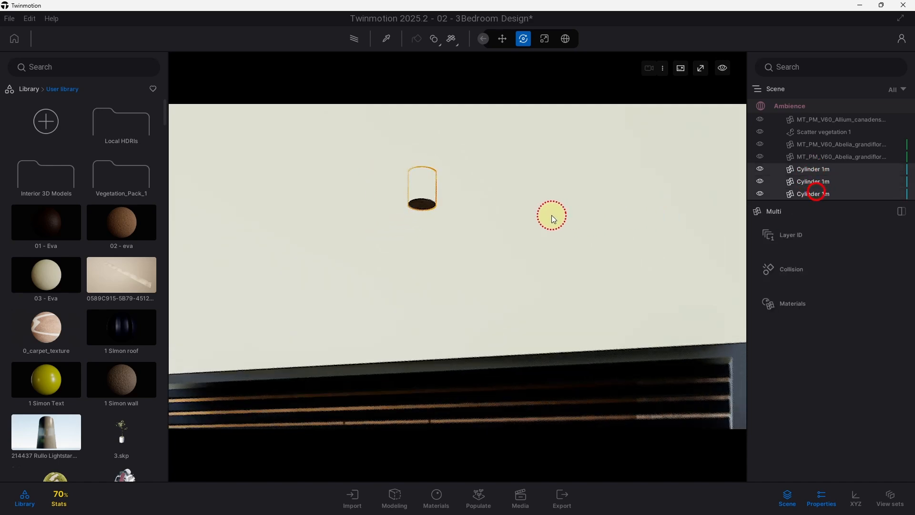
middle_click_drag(249, 288, 684, 302)
scroll(684, 302, "down", 2)
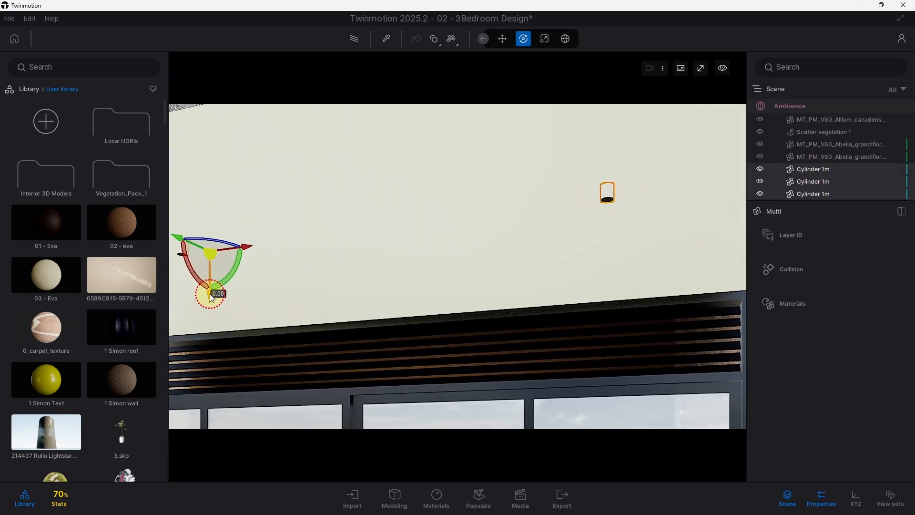
left_click_drag(210, 296, 213, 293)
key("Escape")
Step: Apply the Satin painted wall material from the Wall coverings library to the soffit cylinder's bottom face
middle_click_drag(644, 197, 481, 213)
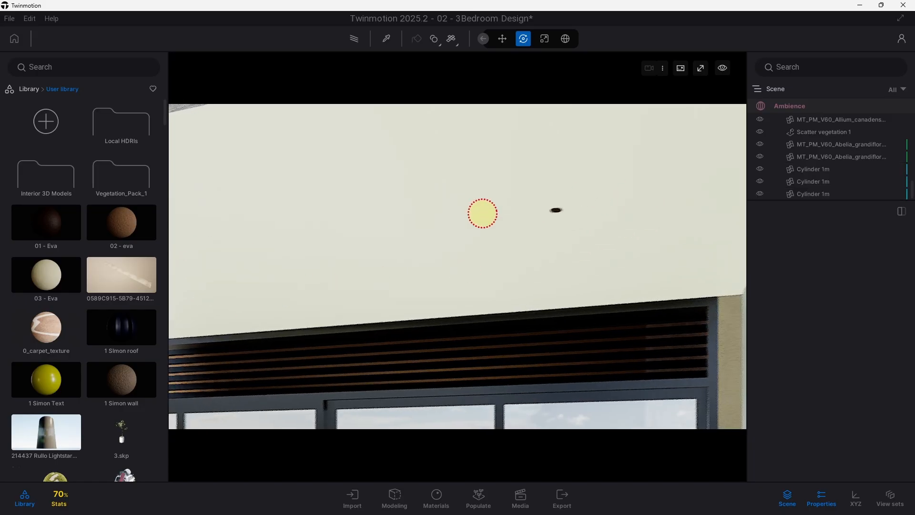
scroll(543, 212, "up", 5)
middle_click_drag(431, 248, 466, 268)
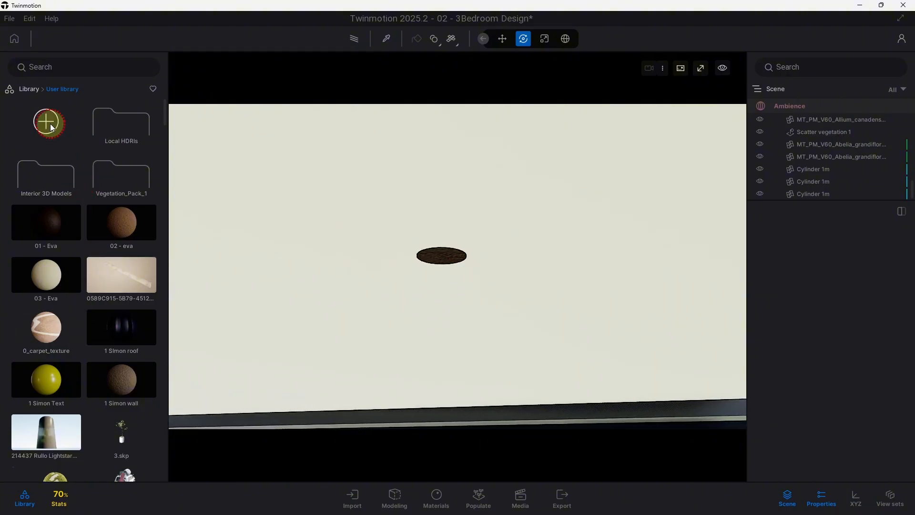
left_click(29, 89)
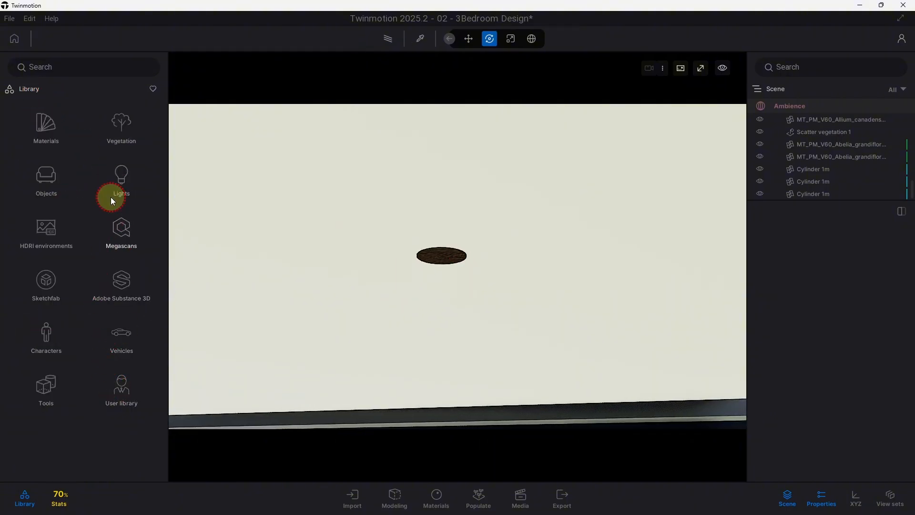
left_click(44, 147)
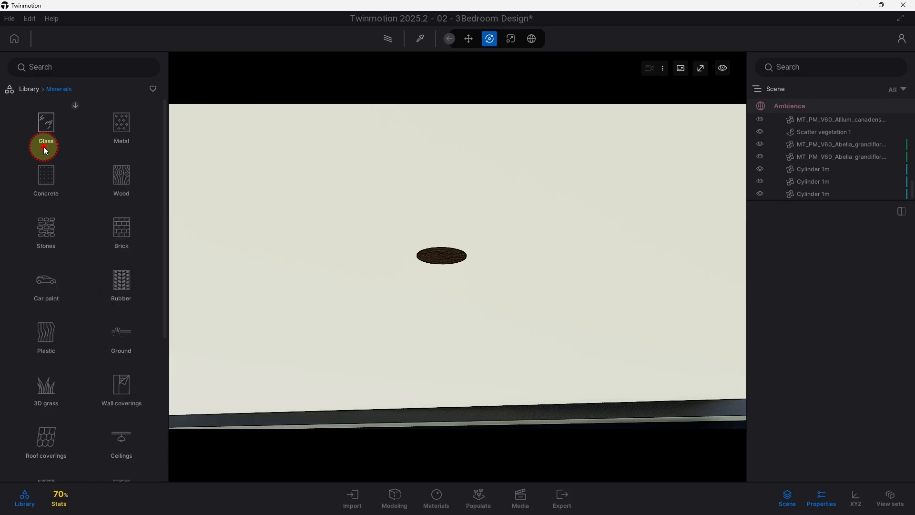
left_click(121, 389)
left_click(49, 401)
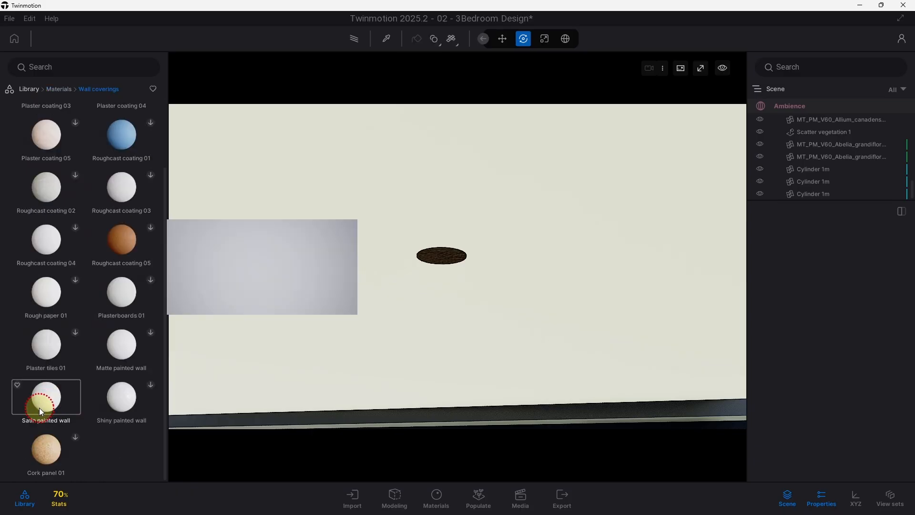
mouse_move(39, 407)
left_mouse_down()
mouse_move(439, 294)
mouse_move(447, 258)
left_mouse_up()
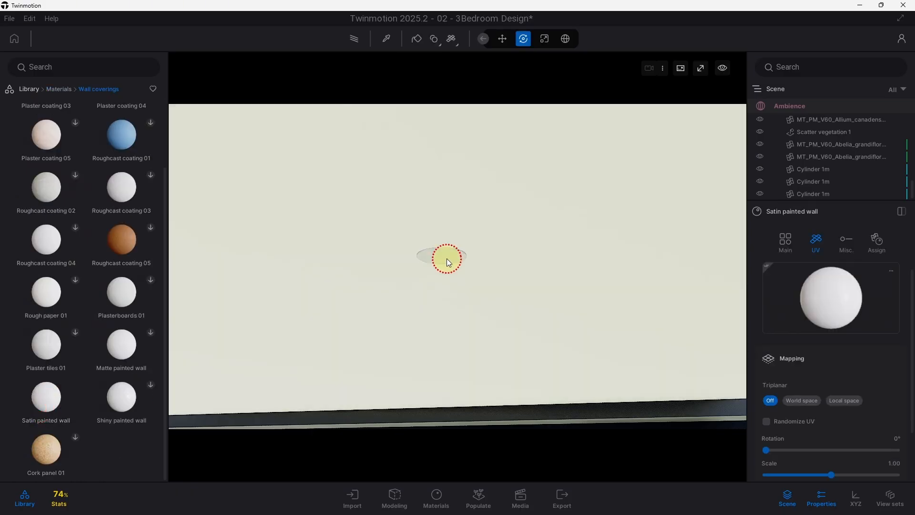
Step: Set the emissive intensity of the Satin painted wall material to 100 nit
scroll(864, 382, "down", 3)
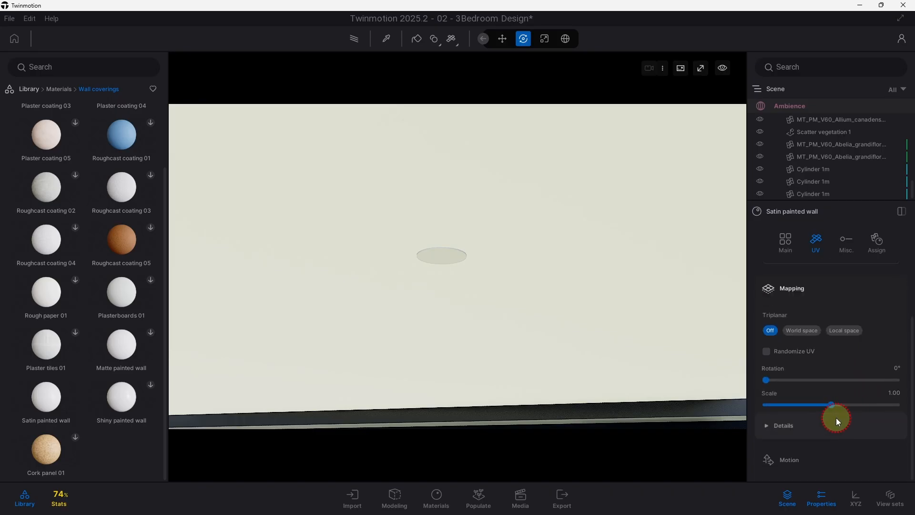
left_click(824, 424)
scroll(823, 425, "down", 1)
scroll(810, 362, "down", 1)
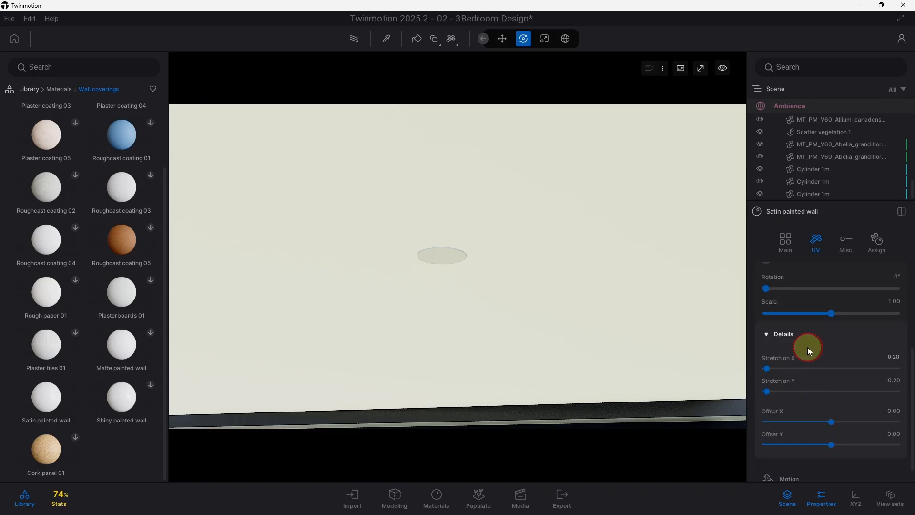
left_click(814, 332)
left_click(786, 242)
scroll(807, 386, "down", 1)
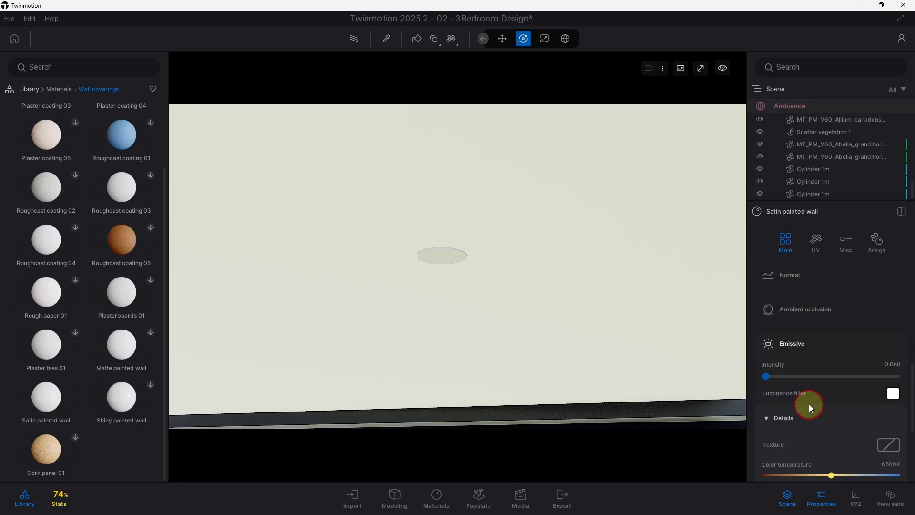
left_click(899, 364)
double_click(899, 364)
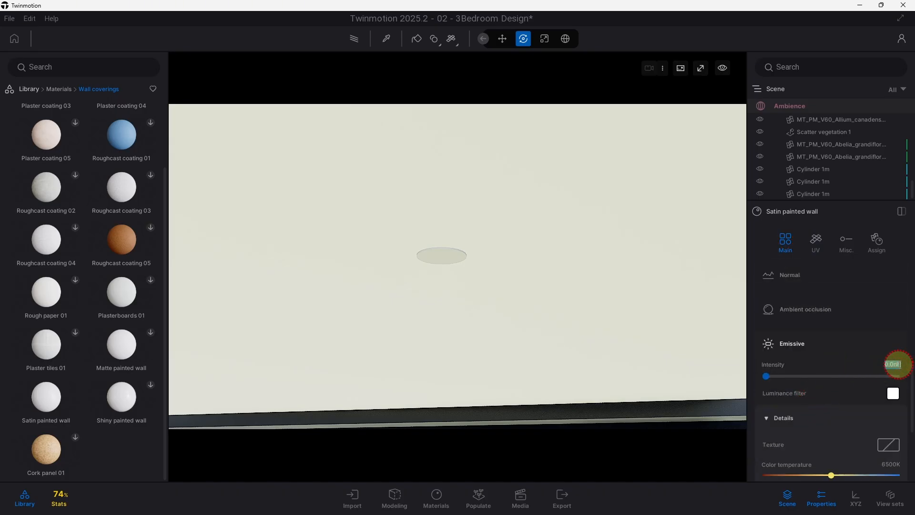
type("100")
key("Return")
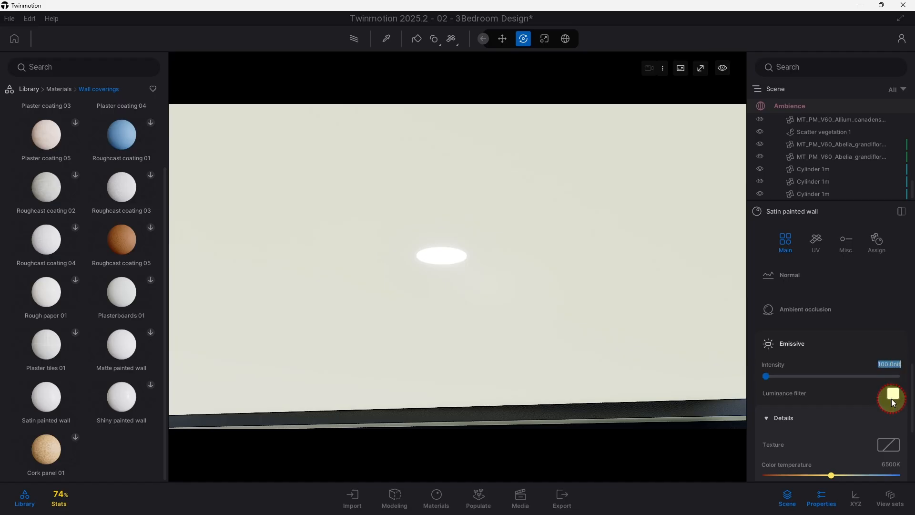
Step: Warm the material's emissive color temperature to about 2395 K
left_click(771, 421)
scroll(833, 429, "down", 1)
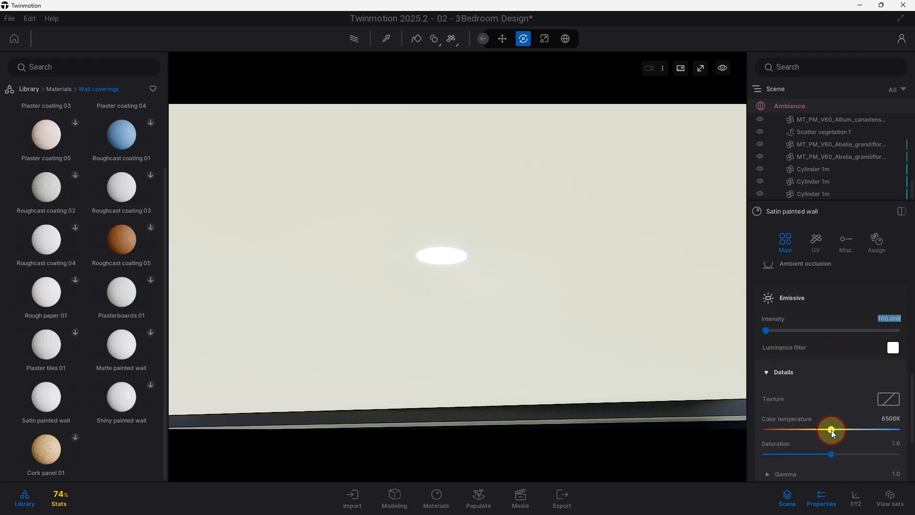
left_click_drag(831, 429, 782, 434)
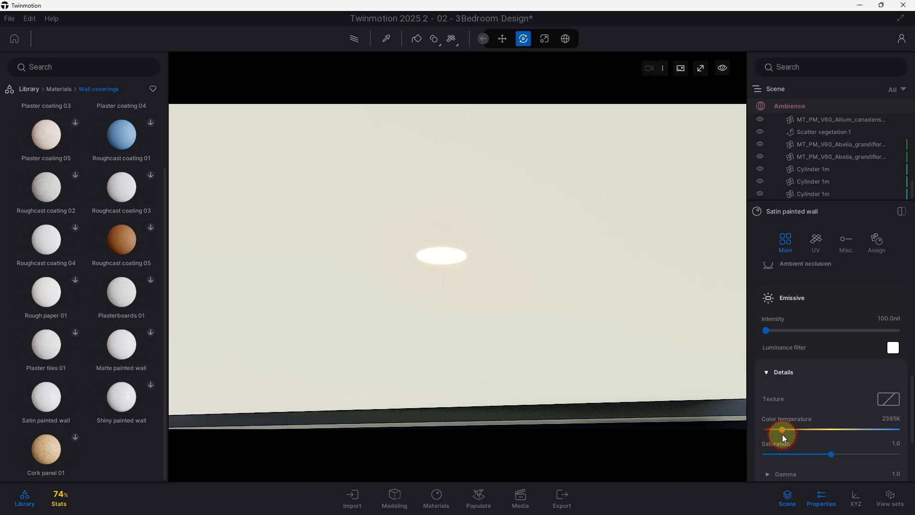
Step: Set the emissive gain to 2.0, lift to 1.0, gamma to 2.0 and saturation to 2.0
scroll(825, 365, "down", 2)
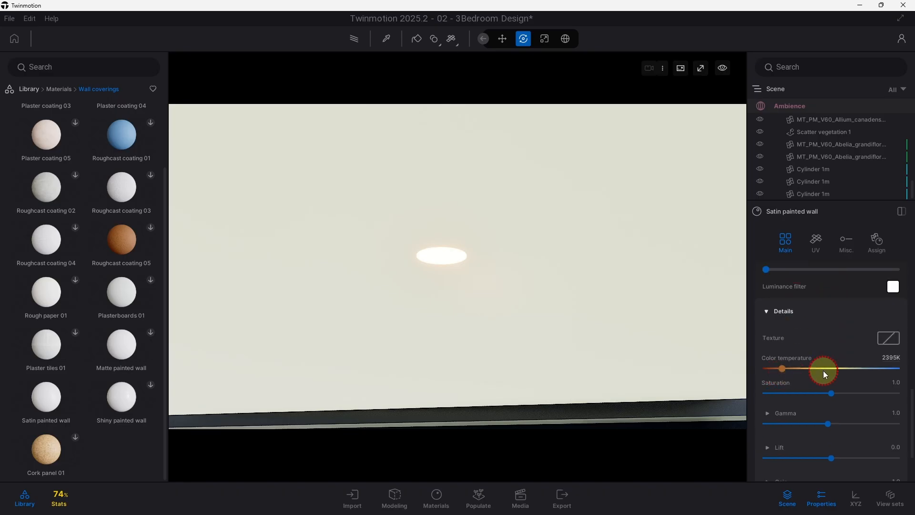
scroll(829, 436, "down", 1)
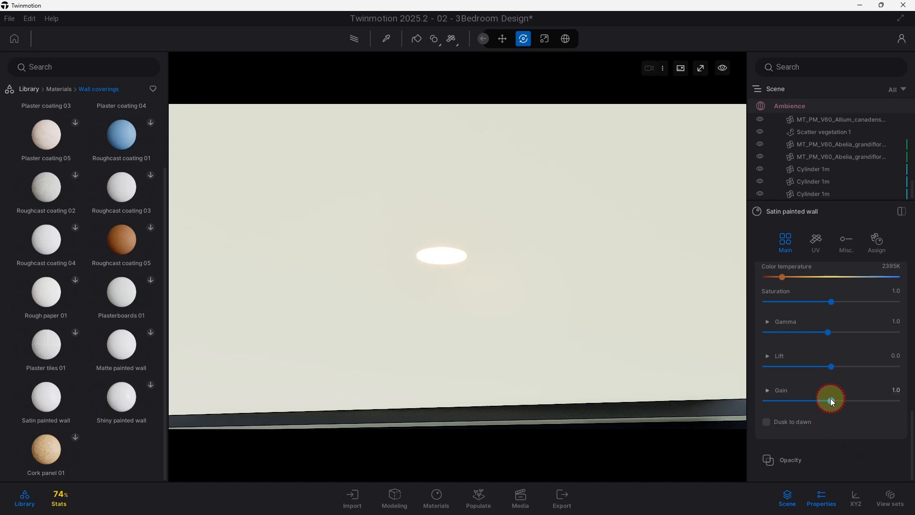
left_click_drag(830, 400, 910, 410)
left_click_drag(832, 367, 891, 373)
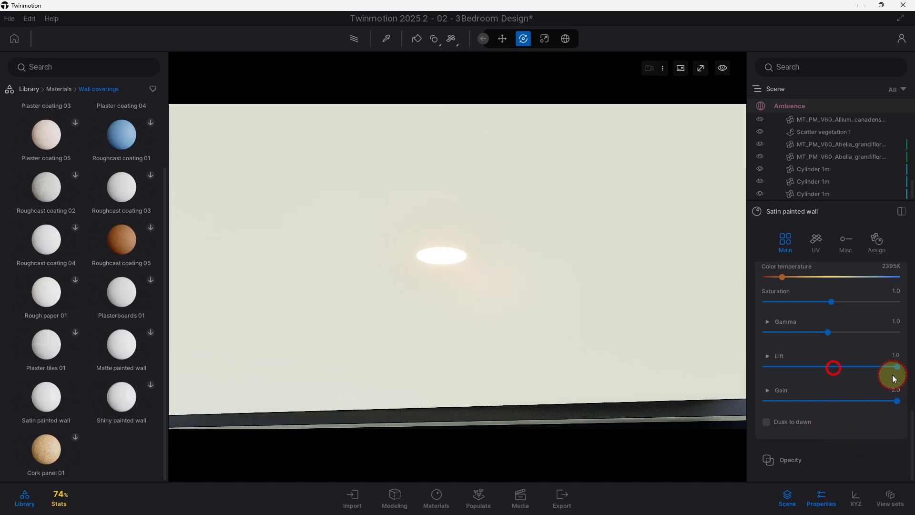
left_click_drag(826, 334, 908, 332)
left_click_drag(829, 302, 907, 303)
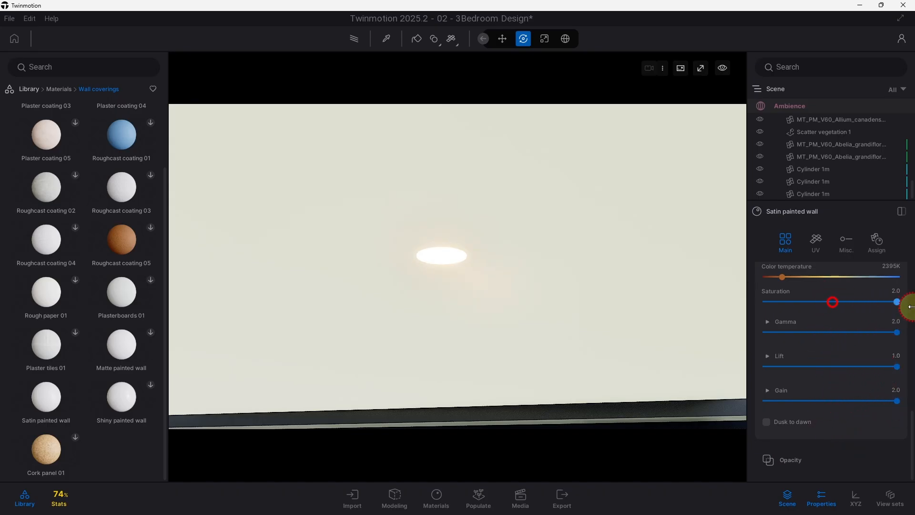
Step: Return to the Image1 view, leave media mode and preview the glowing downlights with the Path tracer
left_click(526, 494)
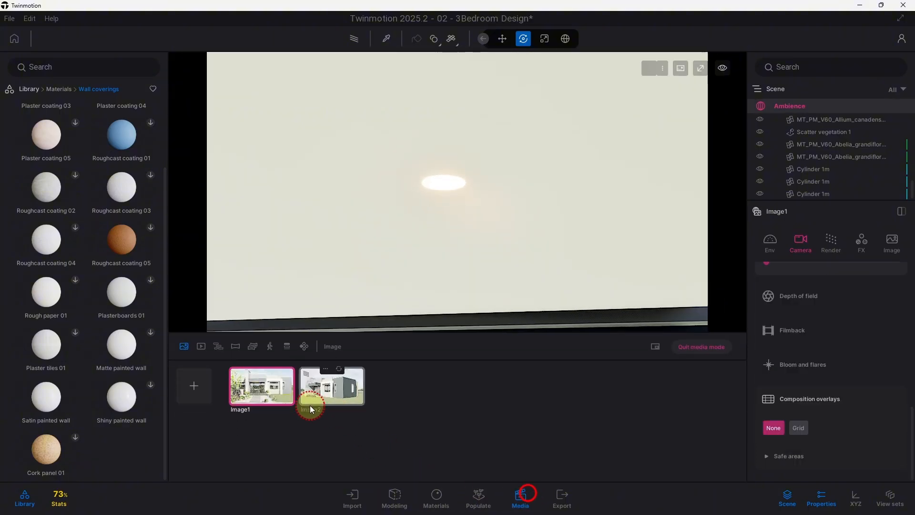
left_click(282, 399)
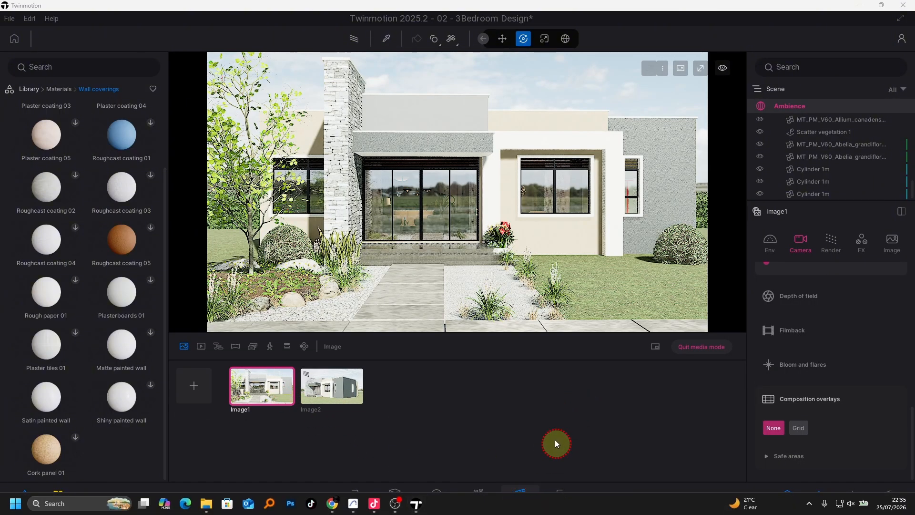
left_click(528, 492)
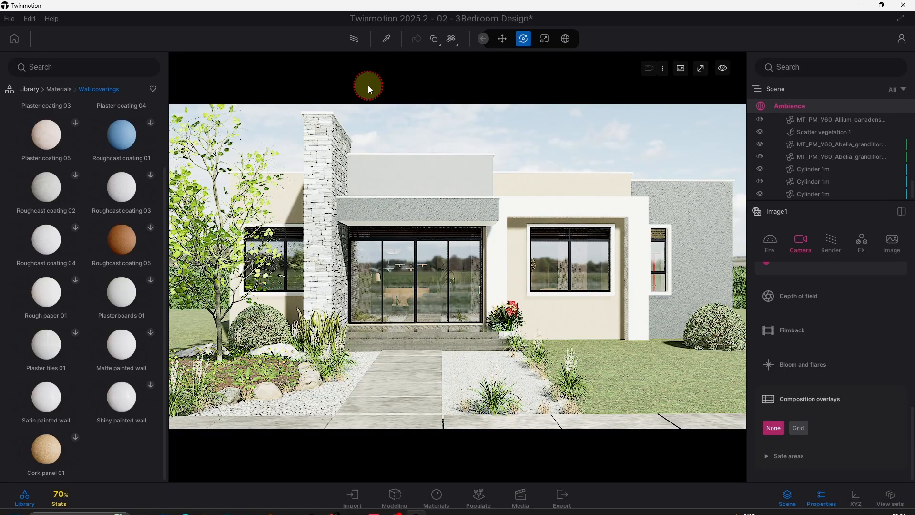
left_click(354, 42)
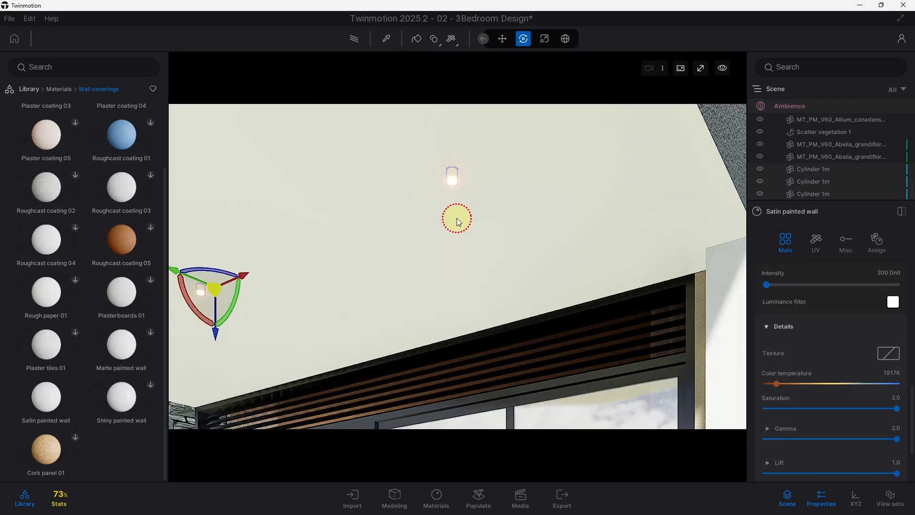
Step: Place a Spot light from the Lights library beneath the canopy soffit beside the downlights
left_click_drag(456, 218, 318, 240)
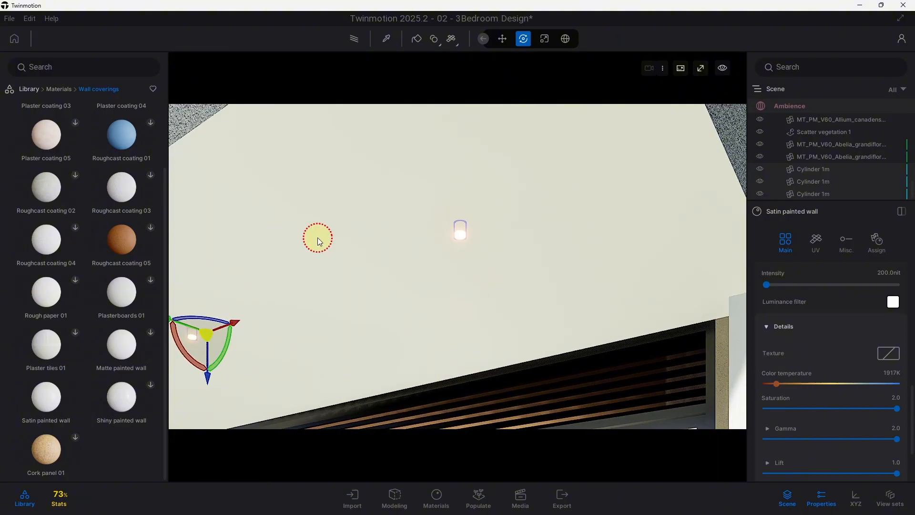
left_click(32, 83)
left_click(119, 130)
left_click_drag(149, 170, 411, 199)
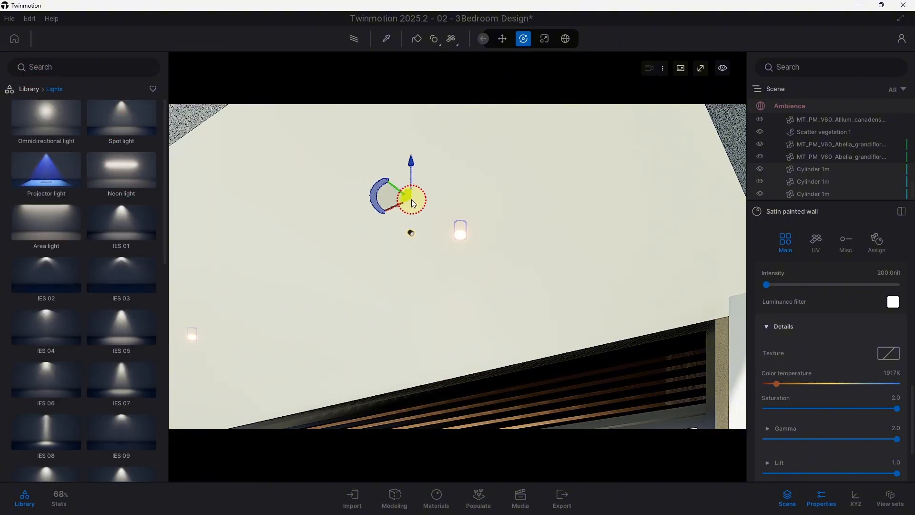
Step: Position the spot light at a soffit downlight and copy it along the row so all three downlights have one
middle_click_drag(410, 199, 457, 327, "shift")
left_click_drag(506, 279, 420, 267)
middle_click_drag(421, 268, 374, 376, "shift")
left_click_drag(373, 380, 373, 330)
middle_click_drag(373, 329, 649, 309, "shift")
left_click_drag(401, 273, 408, 275)
middle_click_drag(409, 275, 566, 261, "shift")
left_click_drag(618, 244, 436, 250)
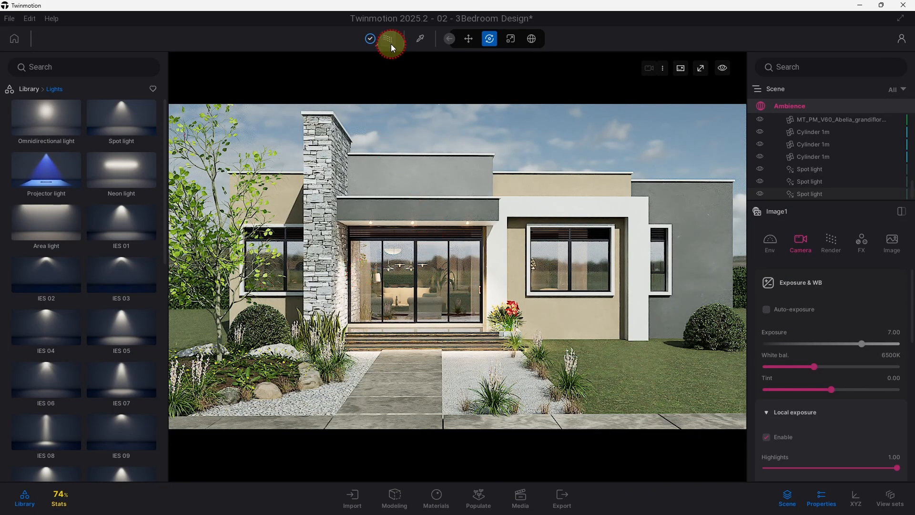
Step: Pick the Stone 02 material on the stone column and darken its tint to a medium grey
mouse_move(417, 506)
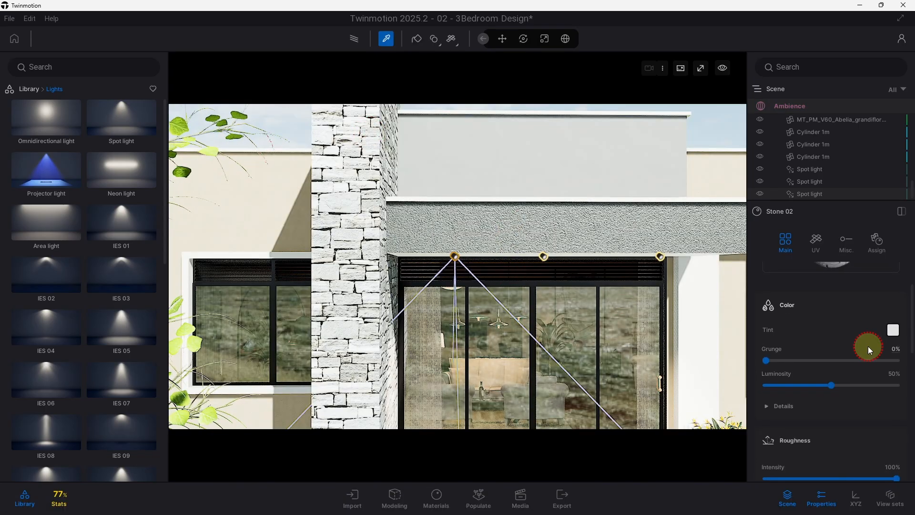
scroll(868, 346, "up", 2)
left_click(891, 389)
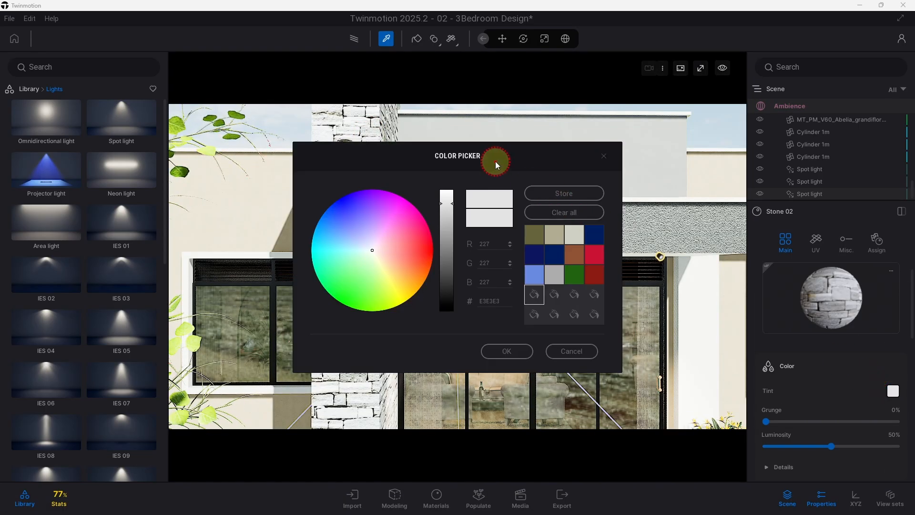
left_click_drag(495, 161, 838, 127)
left_click_drag(789, 164, 792, 228)
left_click(837, 313)
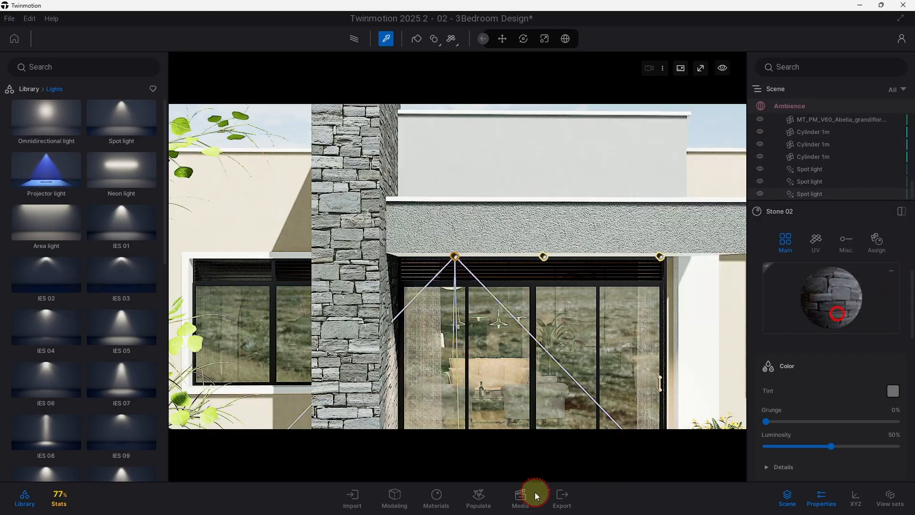
Step: Recall Image1 with media mode closed and check the darker stone and porch lighting in the Path tracer
left_click(521, 496)
left_click(261, 386)
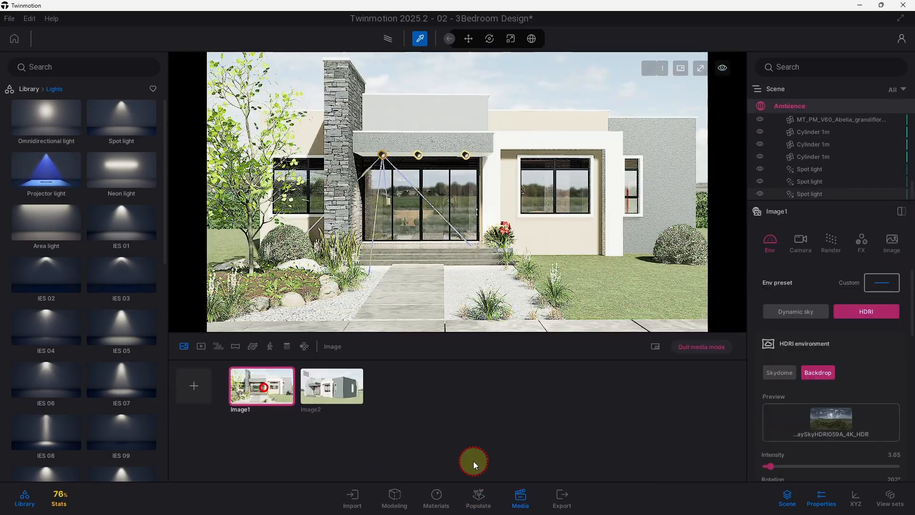
left_click(513, 503)
left_click(390, 38)
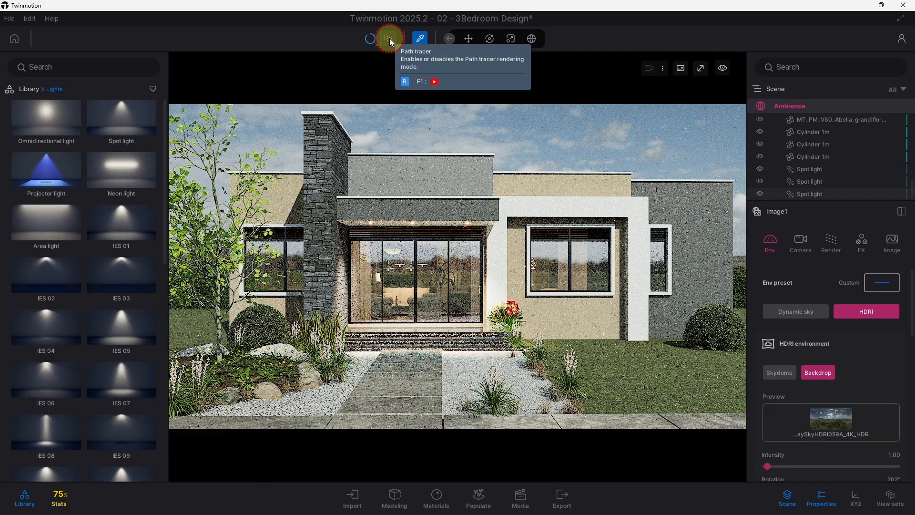
left_click(390, 38)
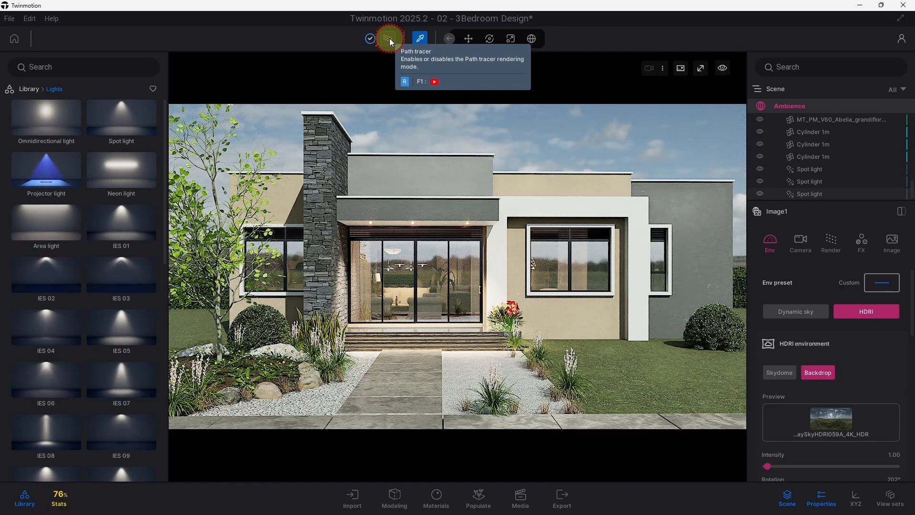
Step: Set the color temperature of the spot light nearest the stone column to about 2325 K and its intensity to 150 lm
left_click(806, 193)
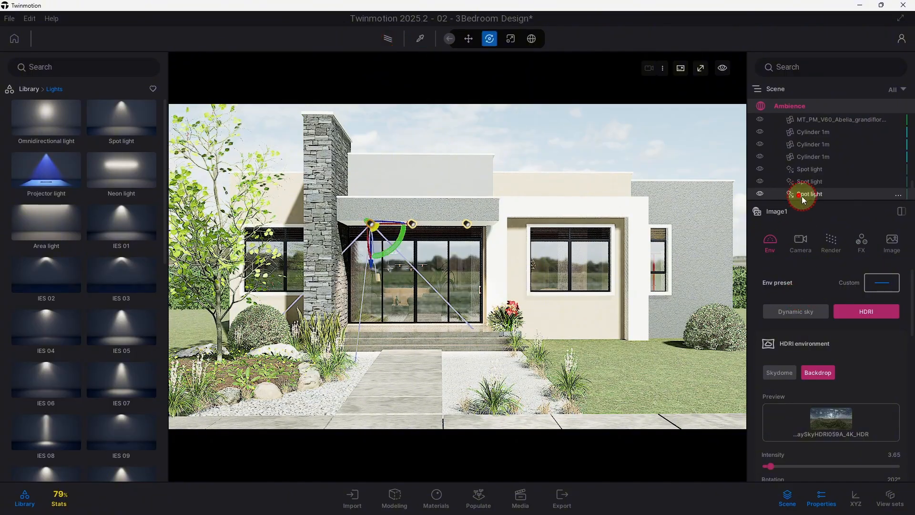
left_click_drag(810, 431, 784, 433)
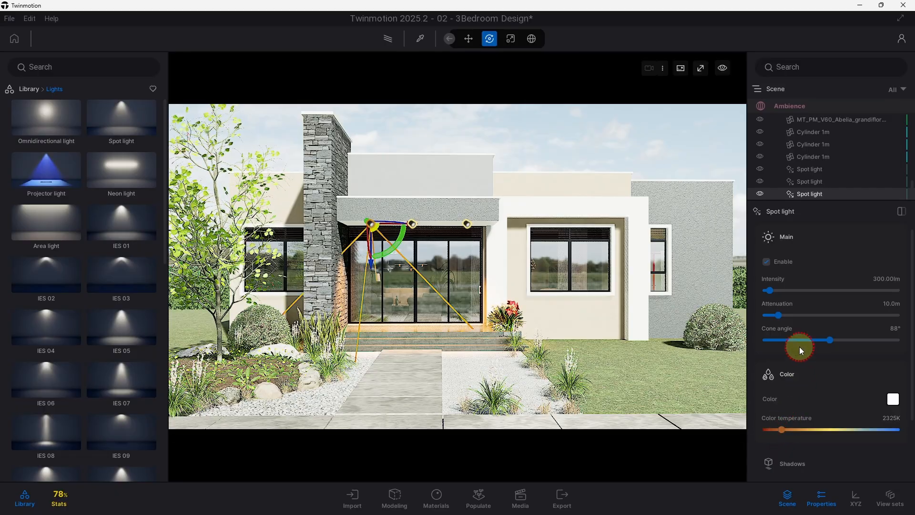
left_click(881, 278)
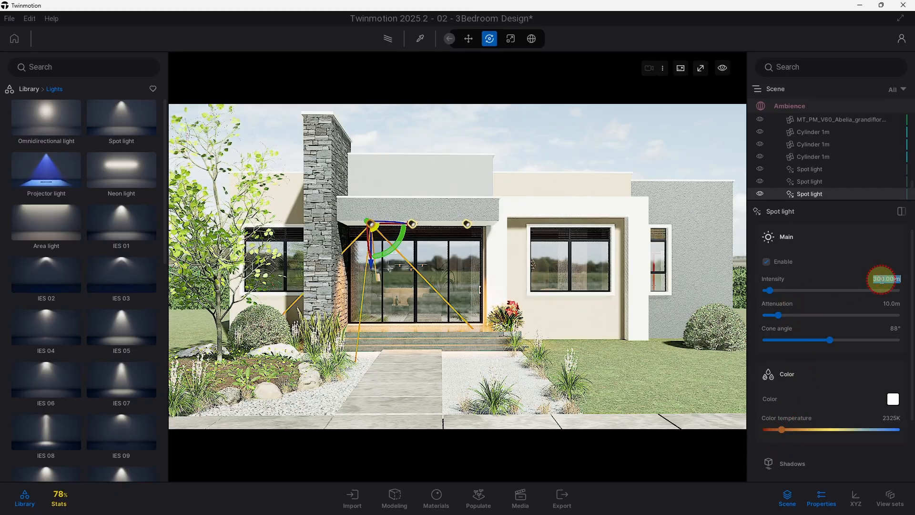
type("150")
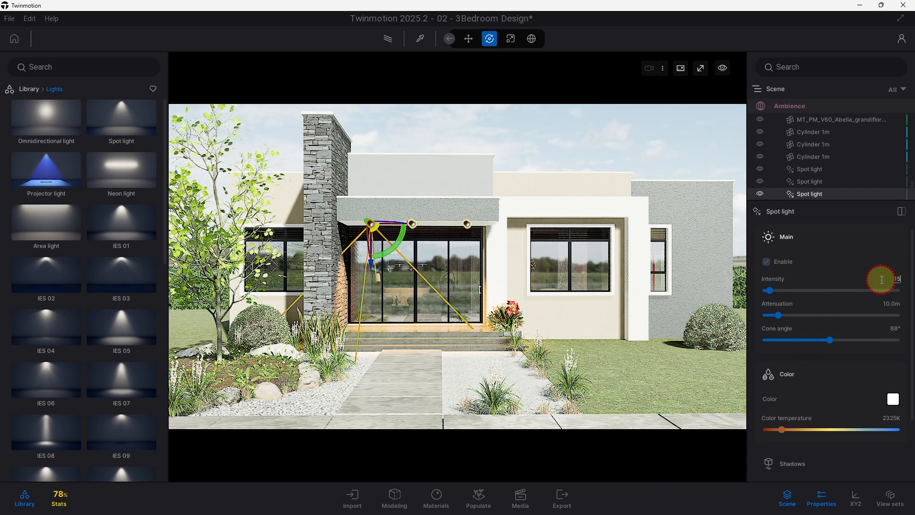
key("Return")
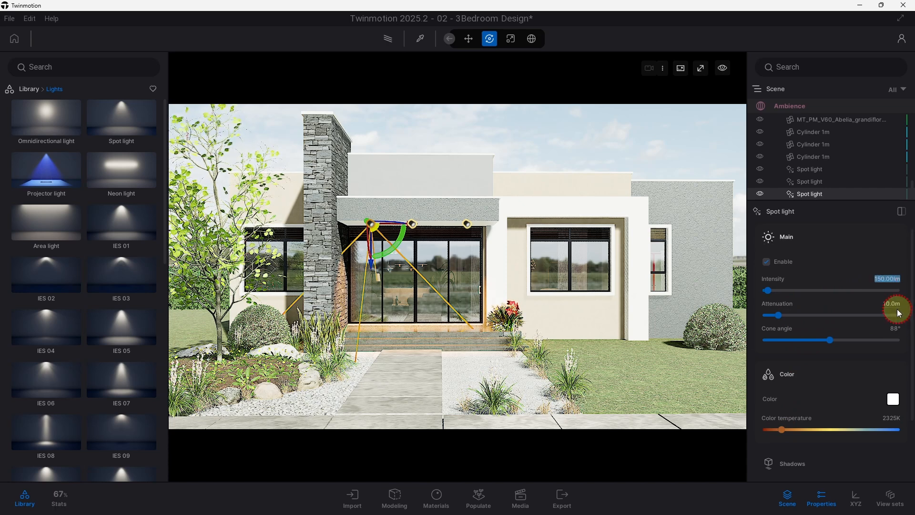
Step: Widen the cone angle of the spot light nearest the stone column to 143°
mouse_move(829, 339)
left_mouse_down()
mouse_move(811, 344)
mouse_move(845, 344)
mouse_move(834, 343)
left_mouse_up()
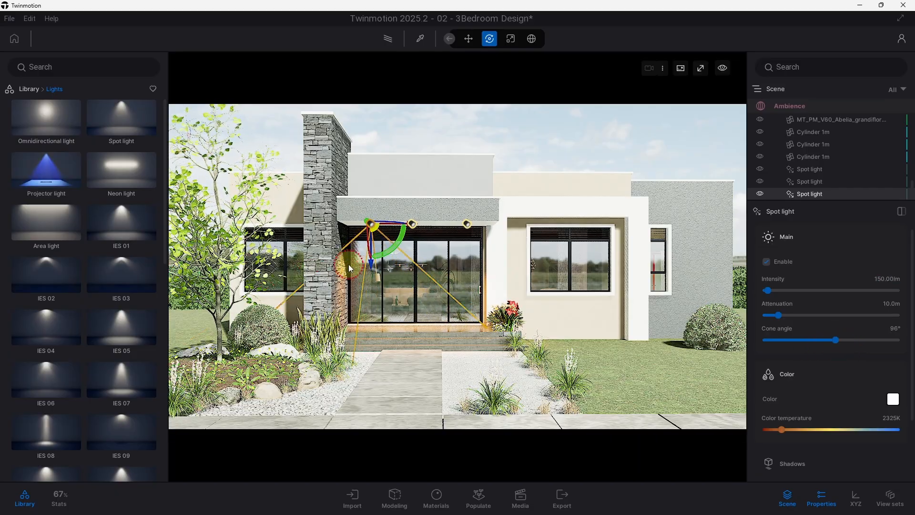
scroll(350, 273, "up", 5)
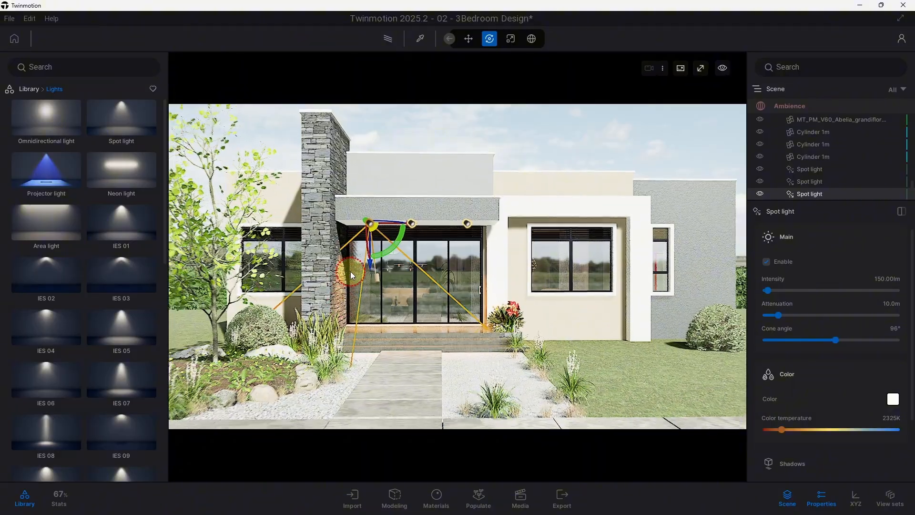
scroll(347, 285, "up", 5)
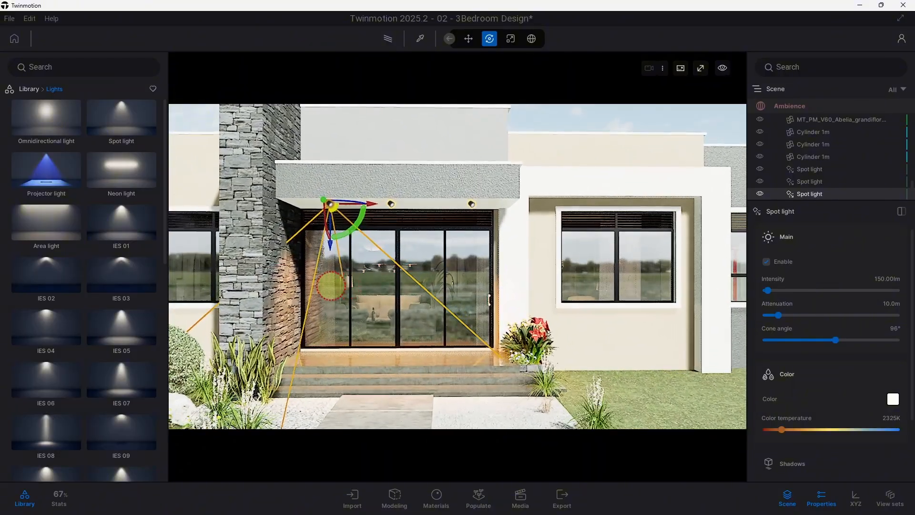
scroll(330, 285, "up", 3)
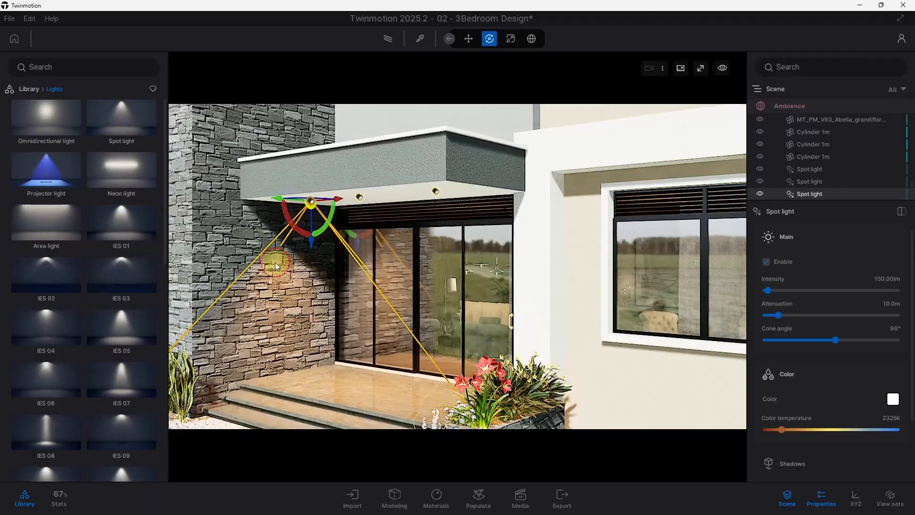
scroll(316, 274, "up", 3)
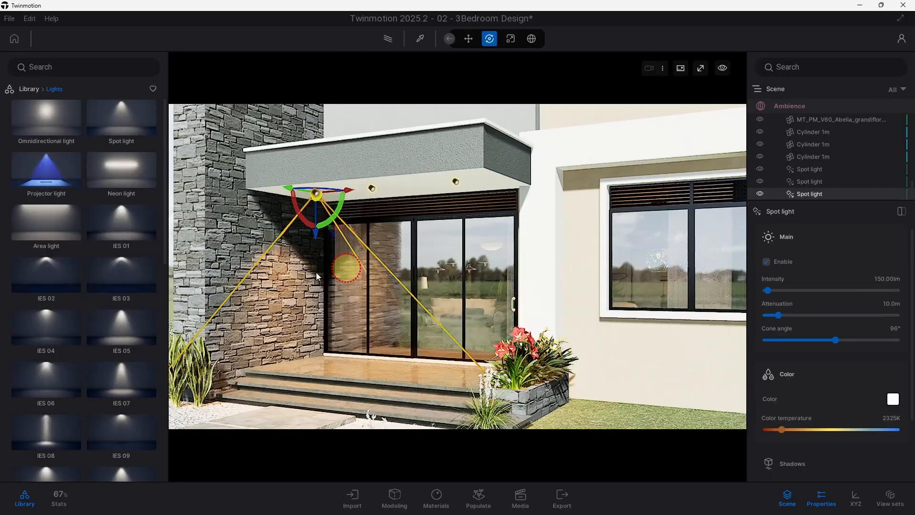
left_click_drag(836, 339, 869, 340)
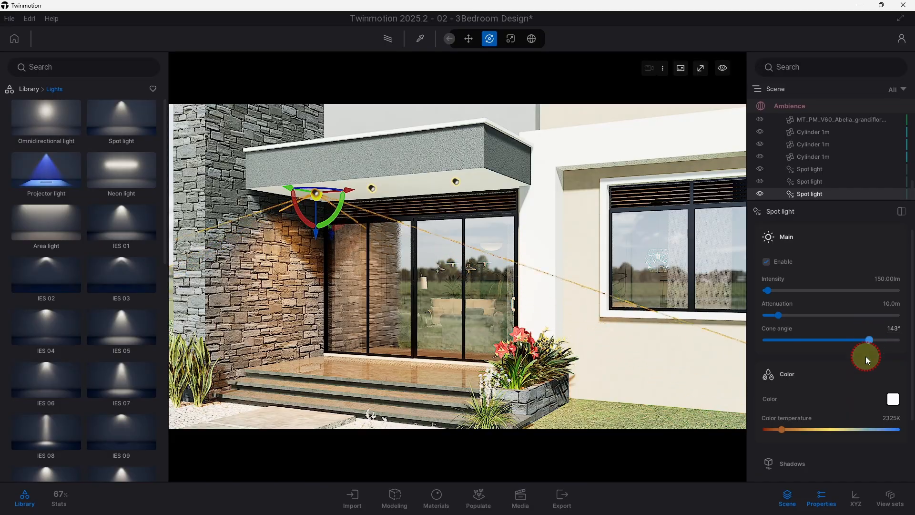
Step: Try attenuations of 2.5 m and 3 m for this spot light, and settle on 5 m
left_click(891, 305)
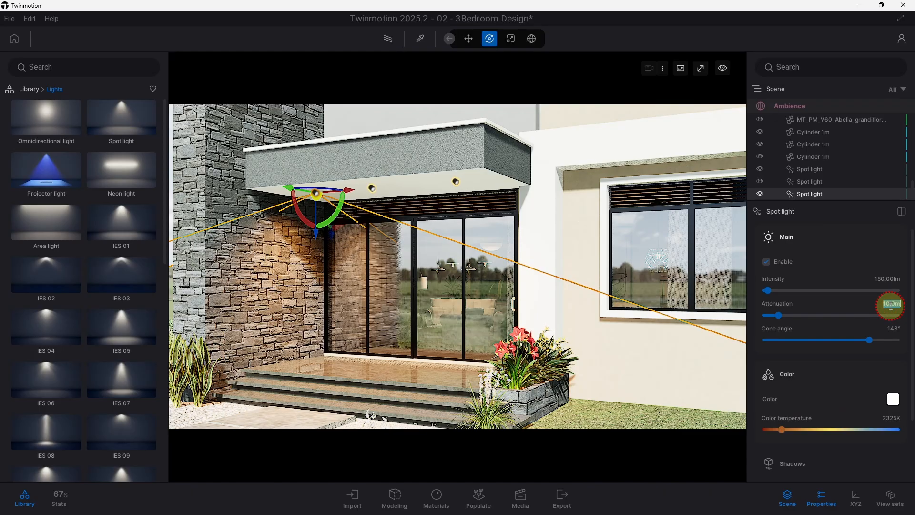
type("2.5")
key("Return")
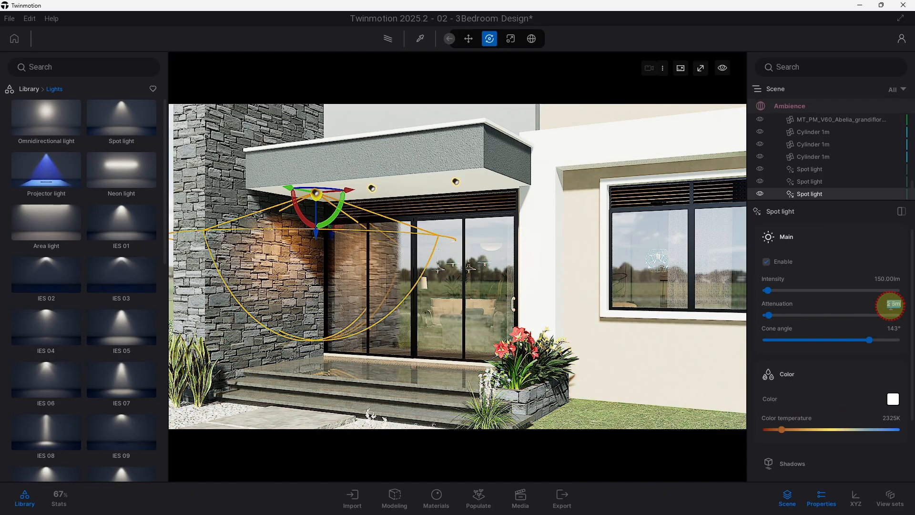
type("3")
key("Return")
type("5")
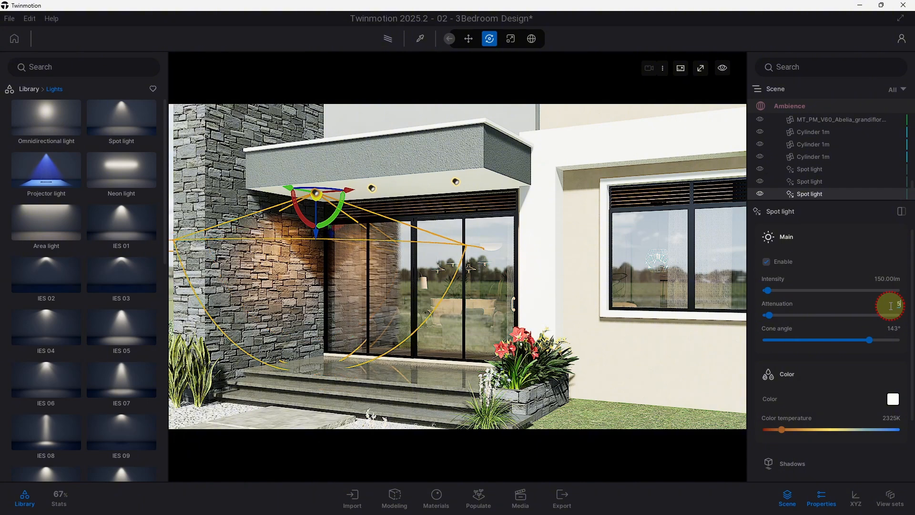
key("Return")
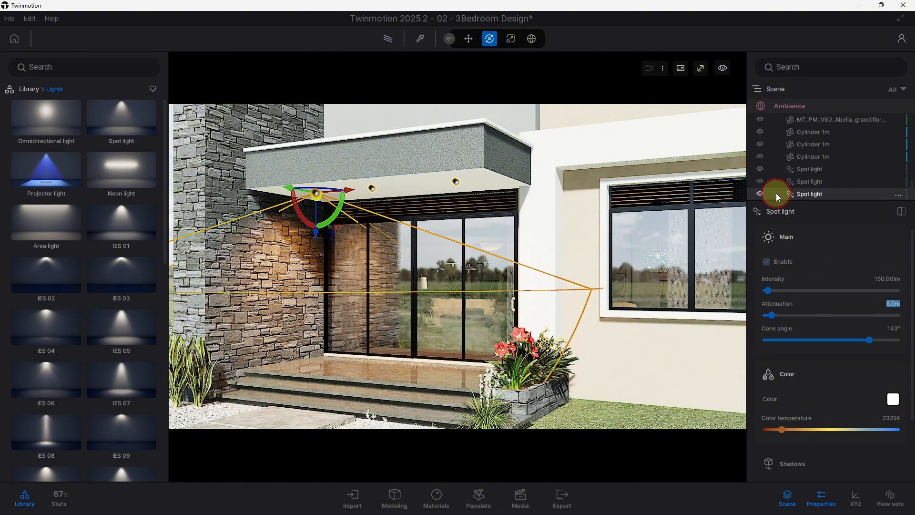
Step: Recall Image1 with media mode closed and check the wider porch light in the Path tracer
left_click(520, 496)
left_click(345, 411)
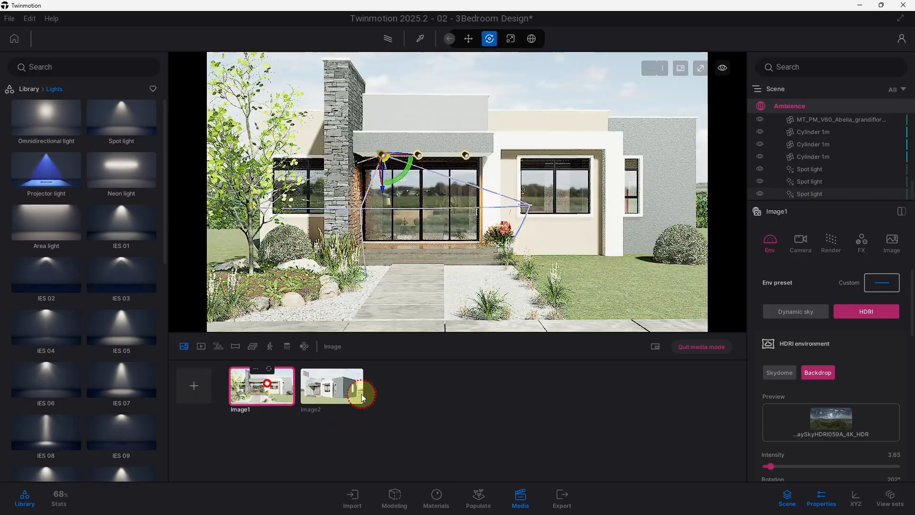
left_click(505, 490)
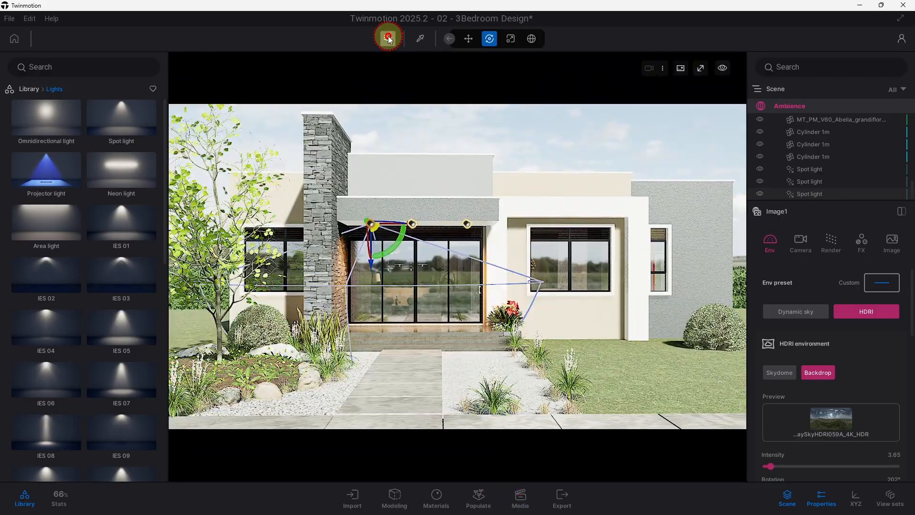
left_click(388, 36)
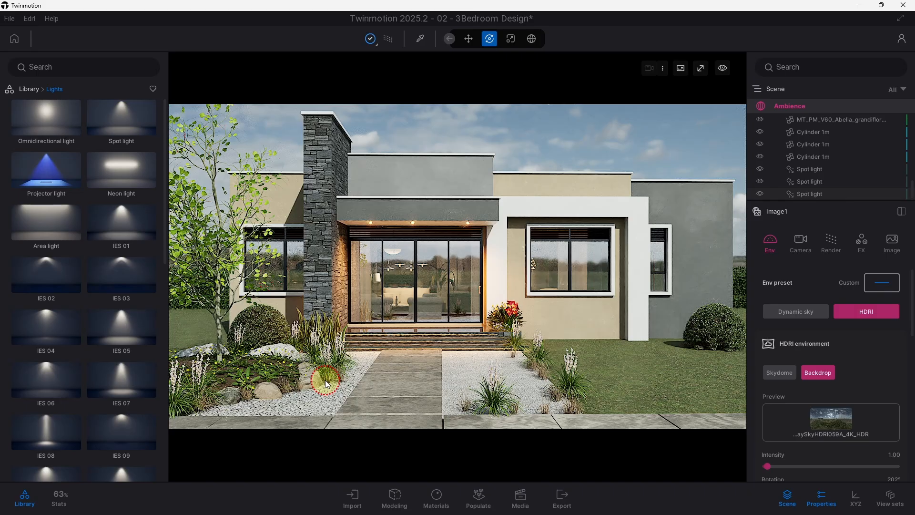
Step: Switch to the browser to study the reference photo of the modern house, and return to Twinmotion
mouse_move(352, 505)
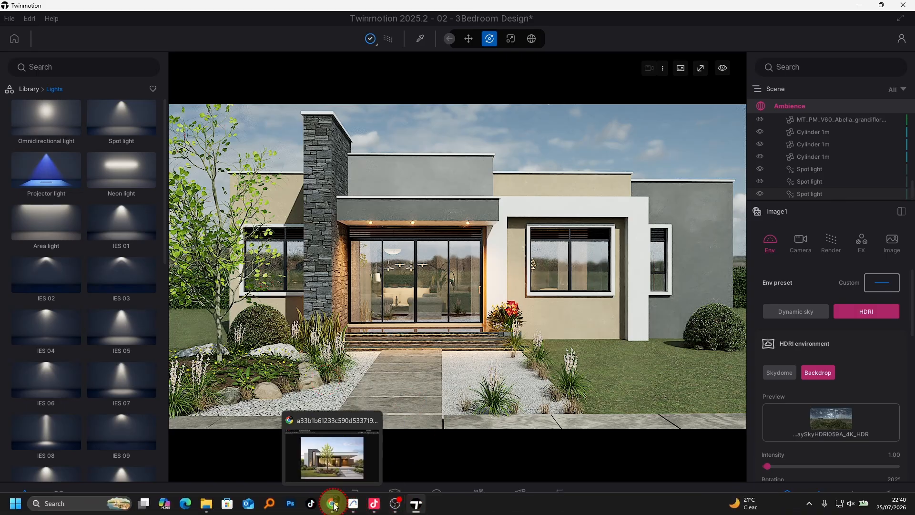
left_click(352, 504)
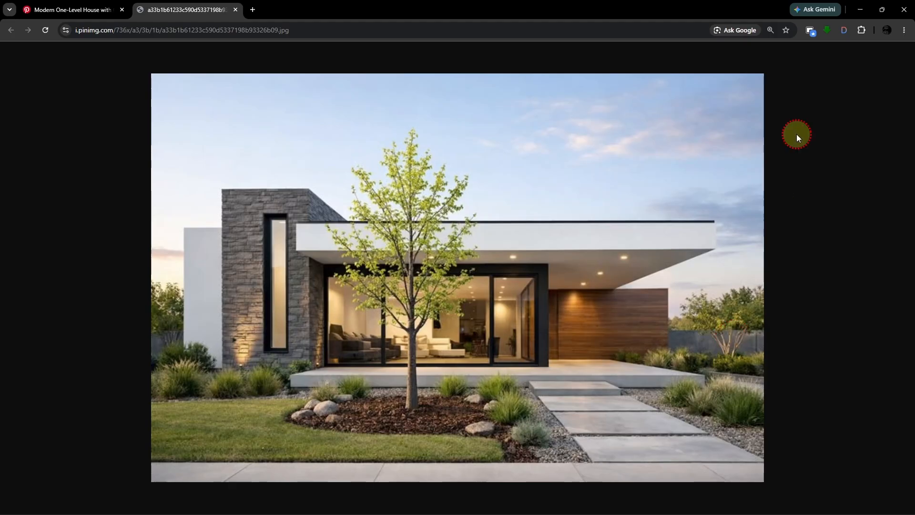
left_click(856, 9)
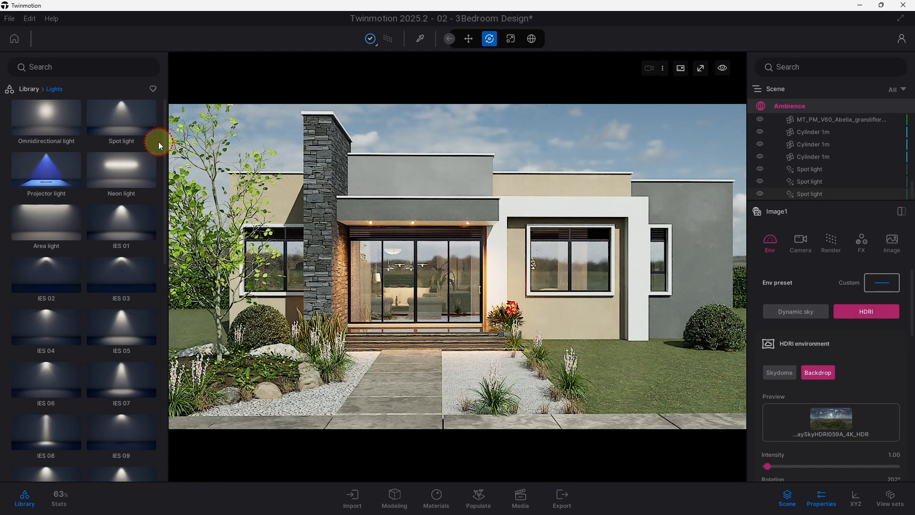
Step: Find an Alnus cremastogyne tree in the User library and place it on the front lawn beside the window facade
left_click(27, 90)
left_click(110, 124)
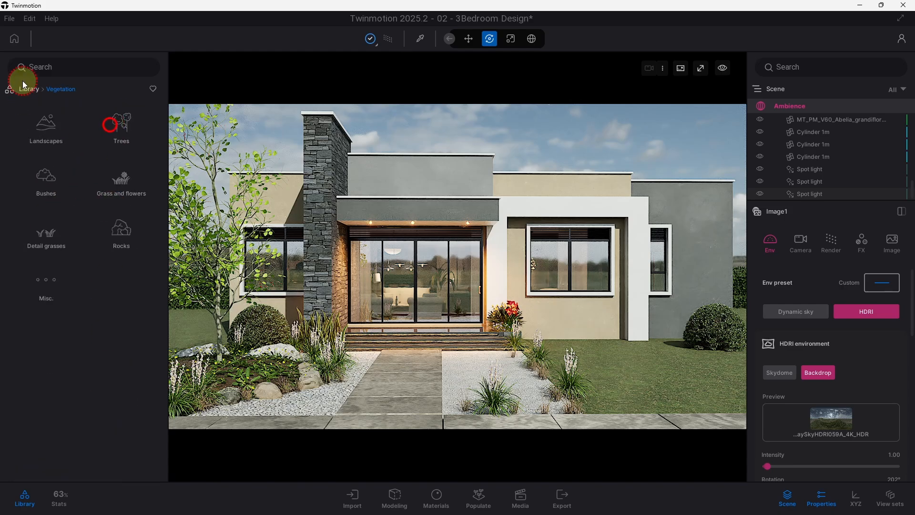
left_click(31, 90)
left_click(92, 359)
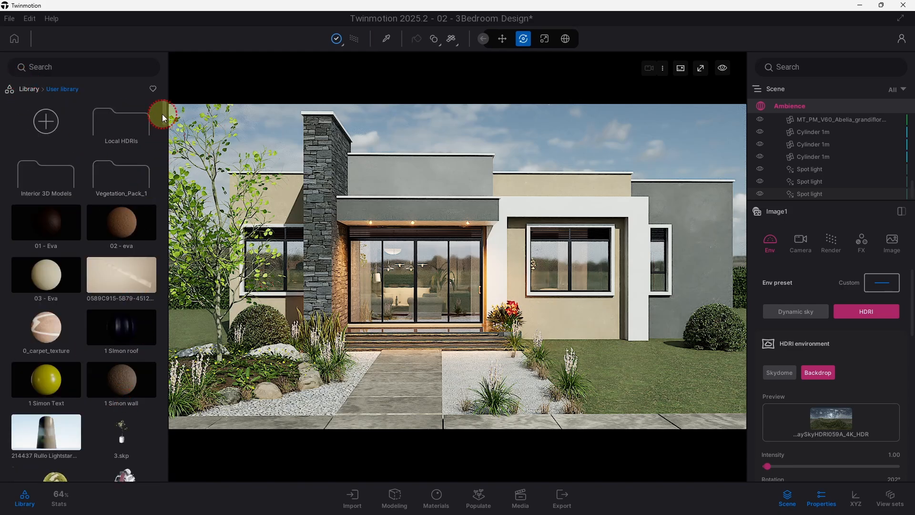
left_click_drag(162, 113, 183, 238)
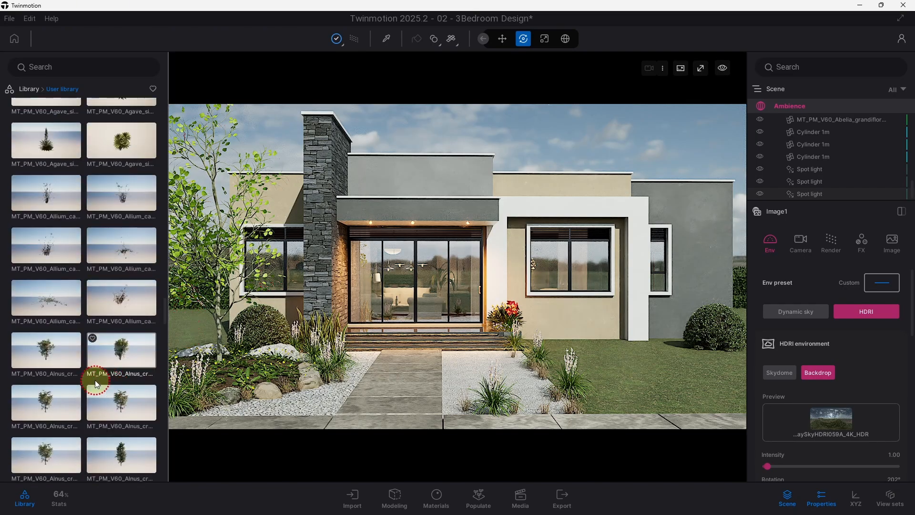
scroll(96, 379, "down", 4)
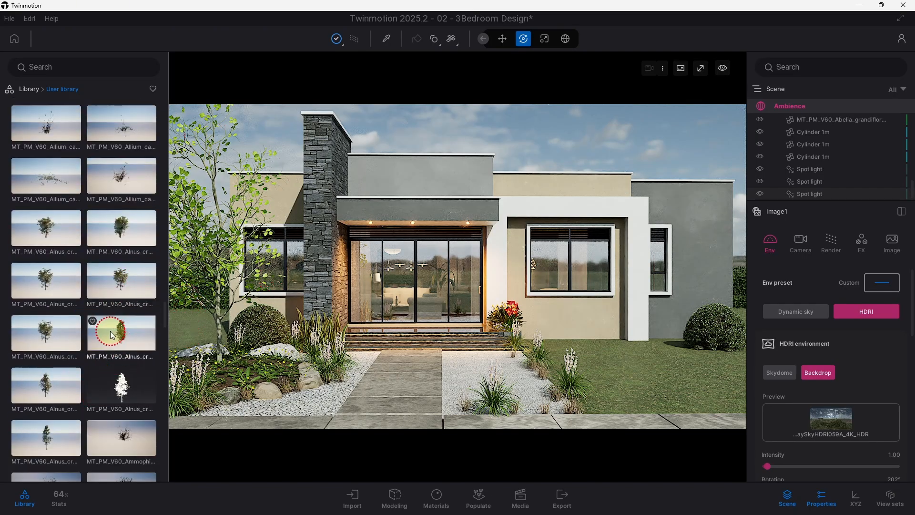
left_click_drag(107, 327, 620, 388)
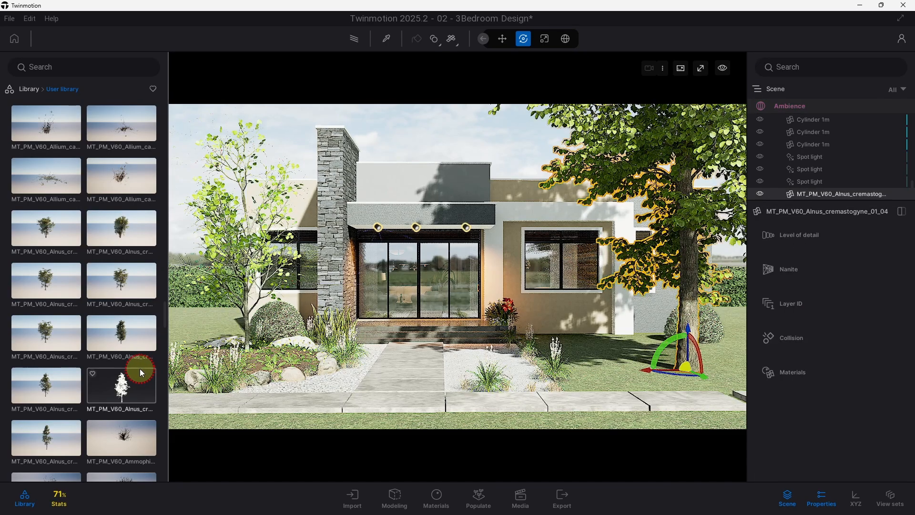
key("s")
key("d")
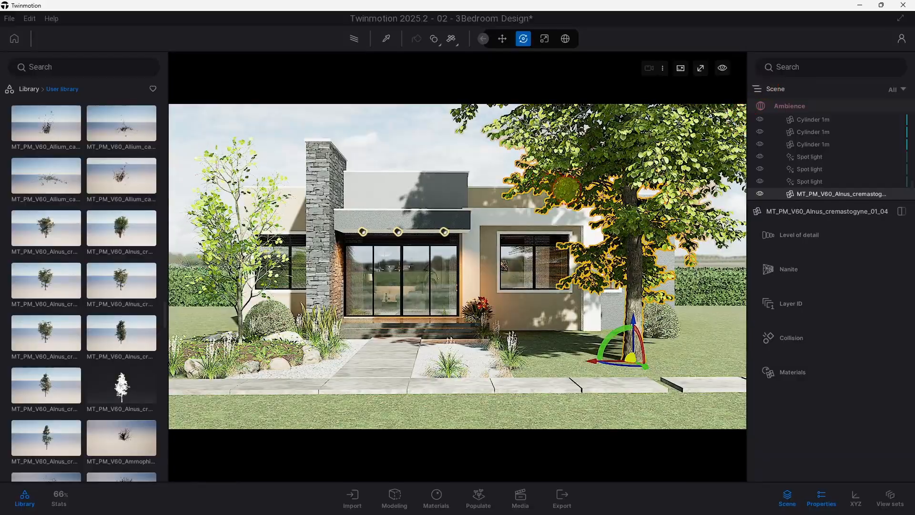
Step: Recall Image1 and check the new tree's shadows on the facade in the Path tracer, ending in real-time rendering
left_click(269, 396)
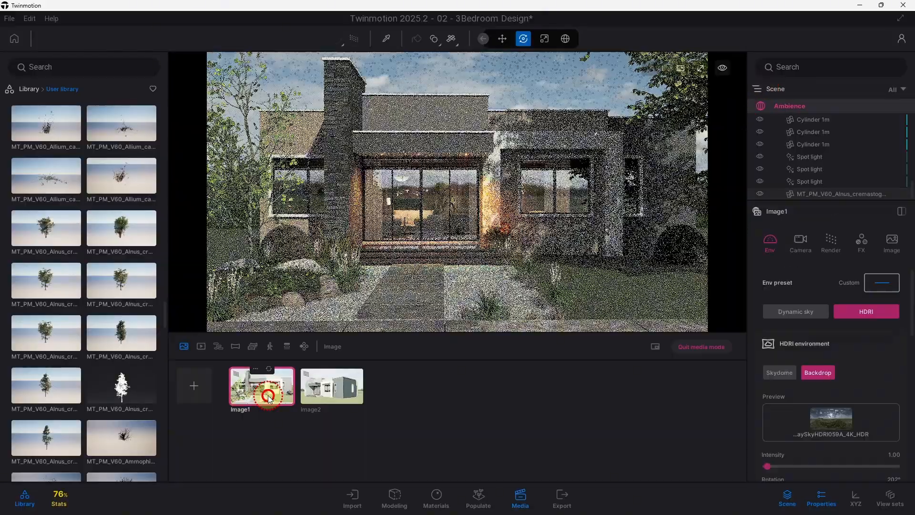
left_click(520, 497)
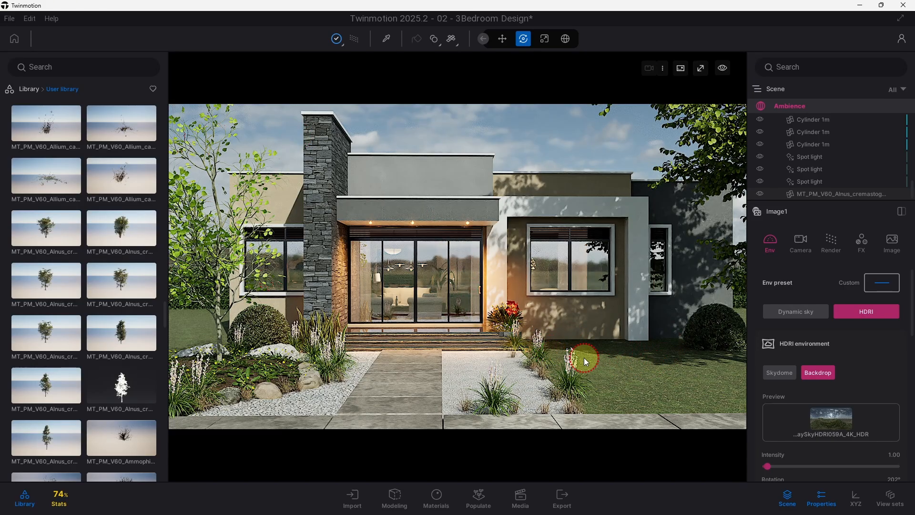
left_click(355, 41)
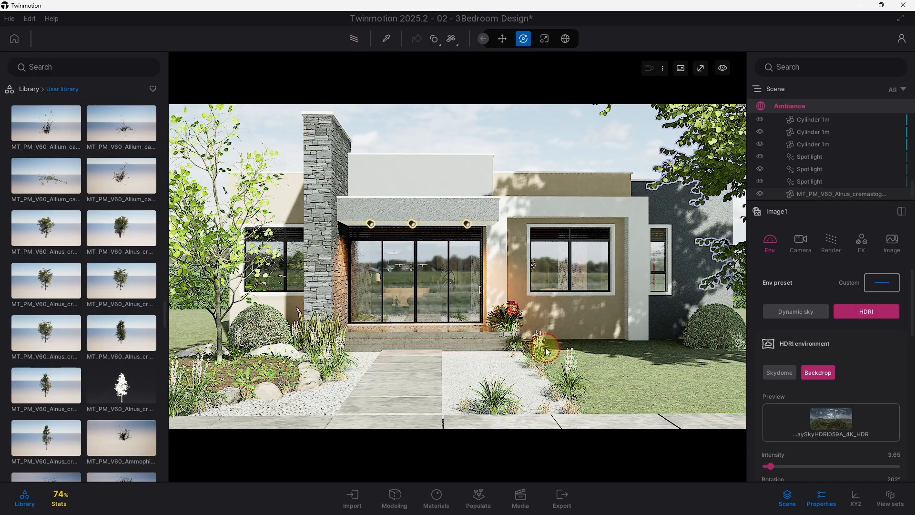
Step: Duplicate the Tundra Rocky Ground soil patch under the small tree towards the walkway, as one independent copy
left_click_drag(548, 346, 471, 312)
scroll(471, 309, "up", 5)
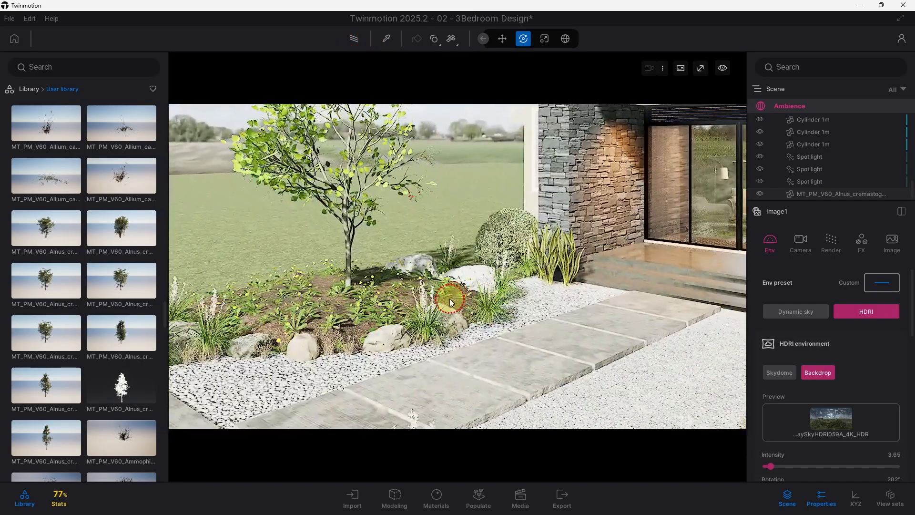
left_click(450, 299)
left_click_drag(350, 302, 629, 318, "alt")
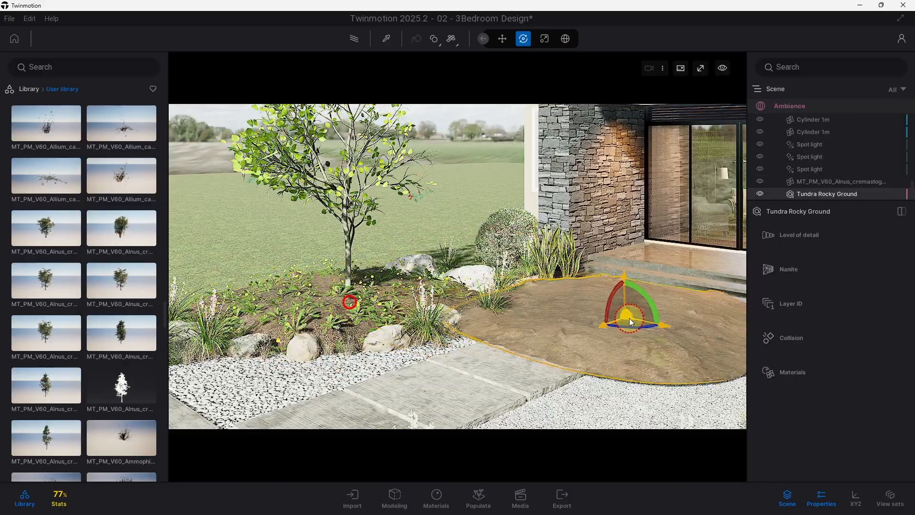
left_click(446, 243)
left_click(427, 316)
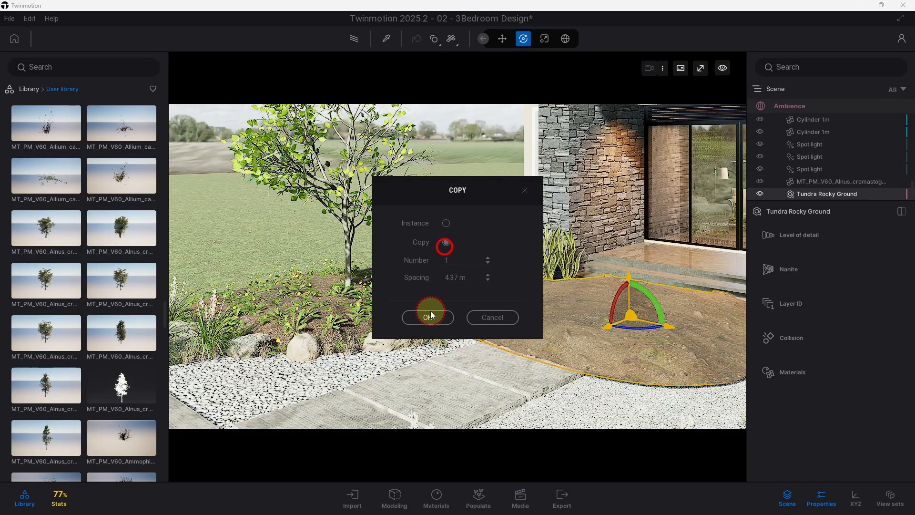
Step: Move the copied soil patch onto the lawn under the front window and sink it slightly into the grass
left_click_drag(524, 333, 619, 346)
right_click_drag(620, 346, 388, 332)
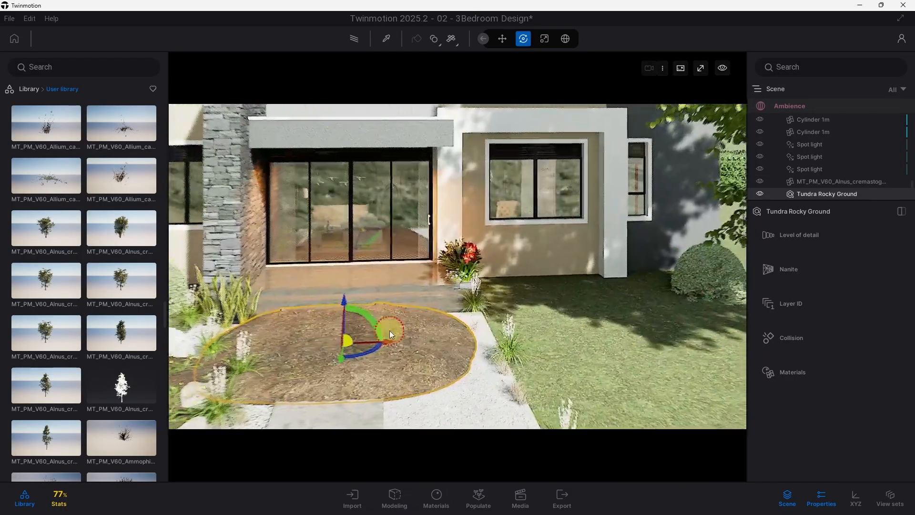
left_click_drag(341, 340, 569, 289)
scroll(642, 298, "up", 1)
right_click_drag(642, 297, 534, 265)
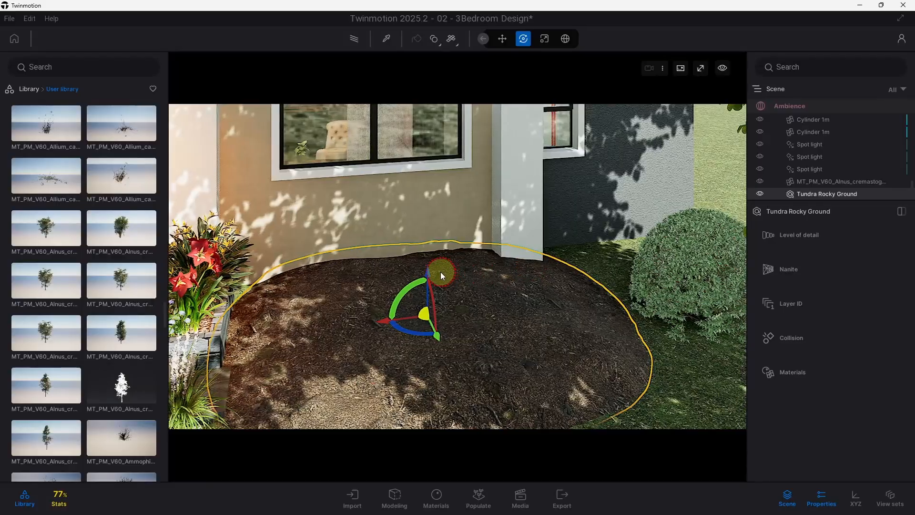
mouse_move(428, 274)
left_mouse_down()
mouse_move(427, 286)
mouse_move(420, 282)
left_mouse_up()
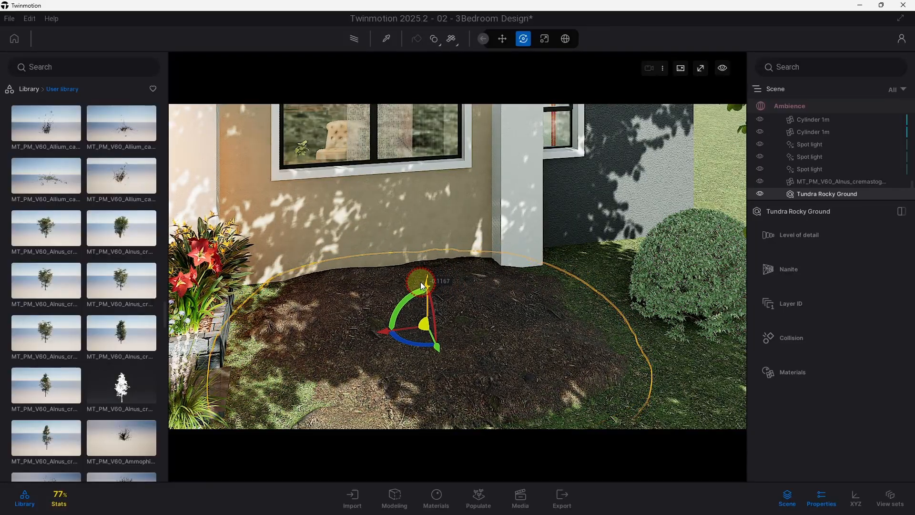
right_click_drag(525, 273, 490, 99)
Step: Scale the copied soil patch down in depth so it forms a narrow bed along the wall
left_click(544, 38)
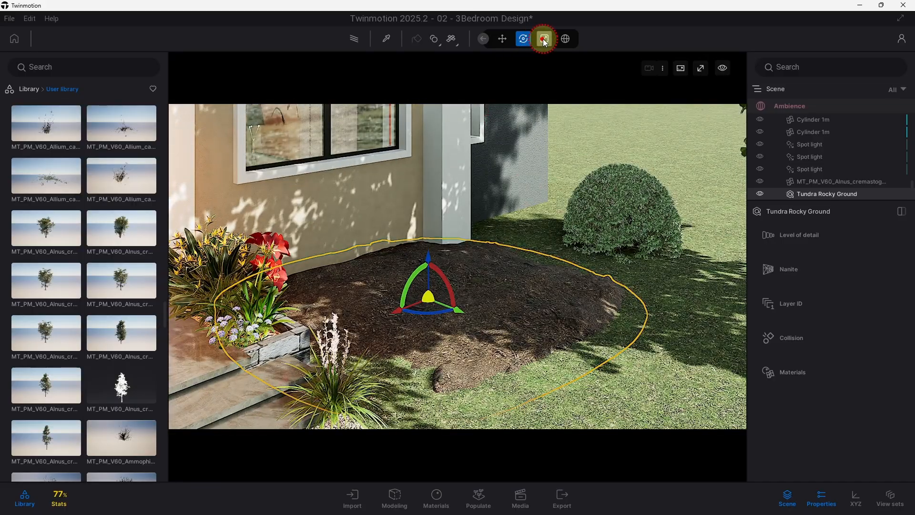
left_click_drag(461, 312, 439, 316)
left_click(521, 40)
middle_click_drag(446, 327, 258, 313, "shift")
key("Escape")
Step: Recall Image1 with media mode closed and inspect the new soil bed beneath the front window up close
left_click(519, 484)
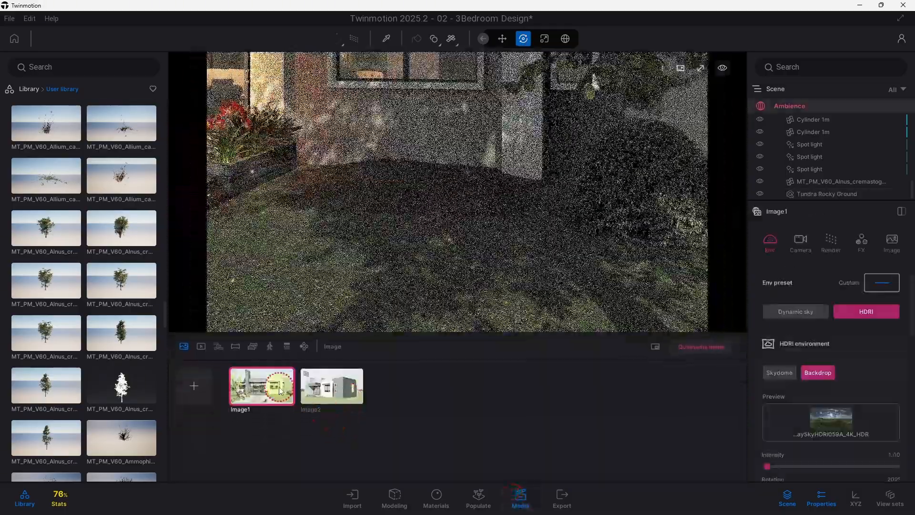
left_click(522, 495)
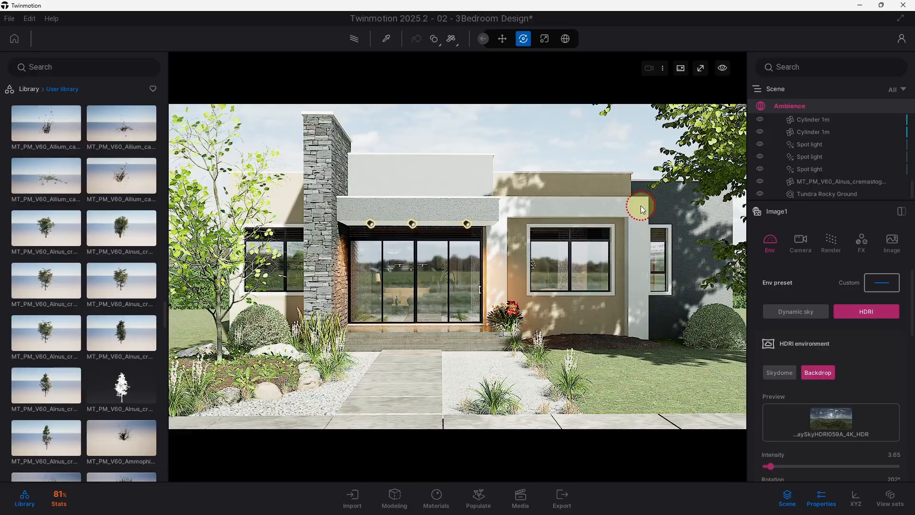
scroll(571, 264, "up", 3)
scroll(571, 264, "up", 3)
right_click_drag(342, 253, 582, 316)
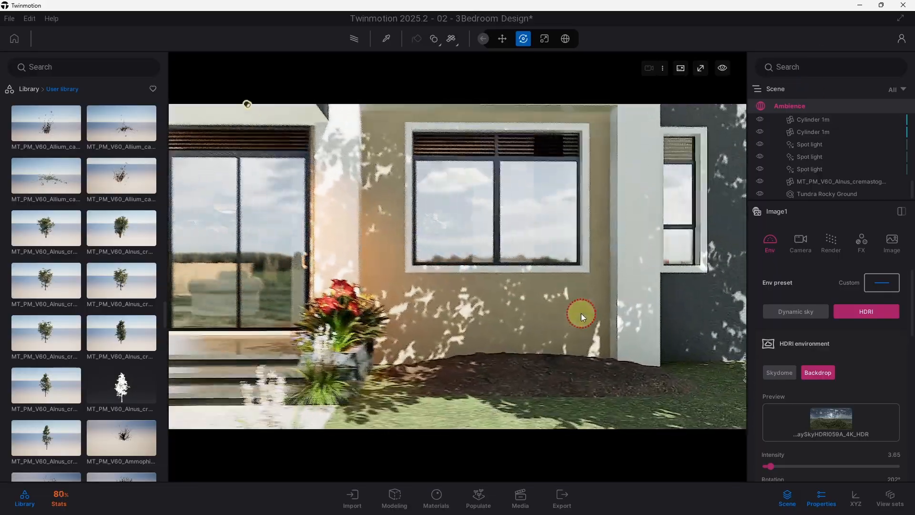
Step: Plant Snake Plant 04 and Spotted Laurel 01 at the planter end of the soil bed, with more laurels at its other end
scroll(521, 326, "up", 3)
middle_click_drag(521, 327, 508, 252)
left_click_drag(165, 318, 167, 420)
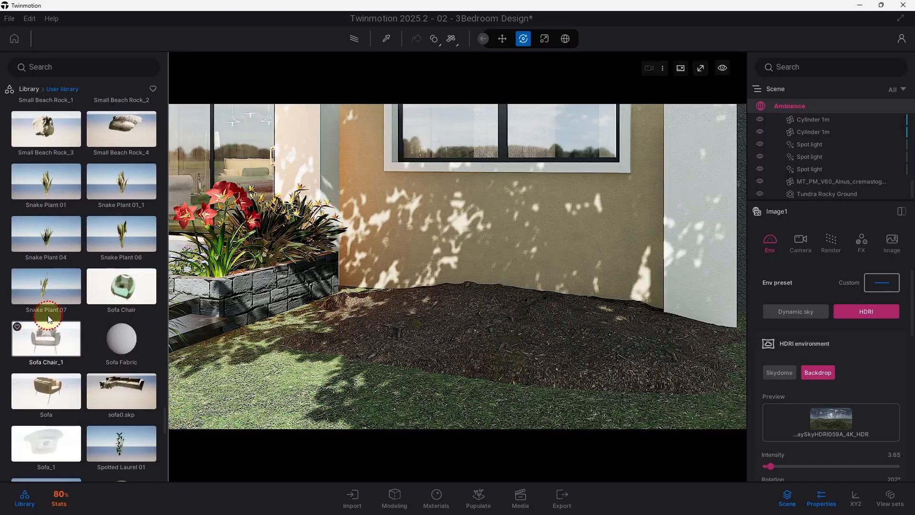
left_click_drag(46, 234, 371, 335)
scroll(83, 286, "down", 5)
left_click_drag(121, 215, 302, 361)
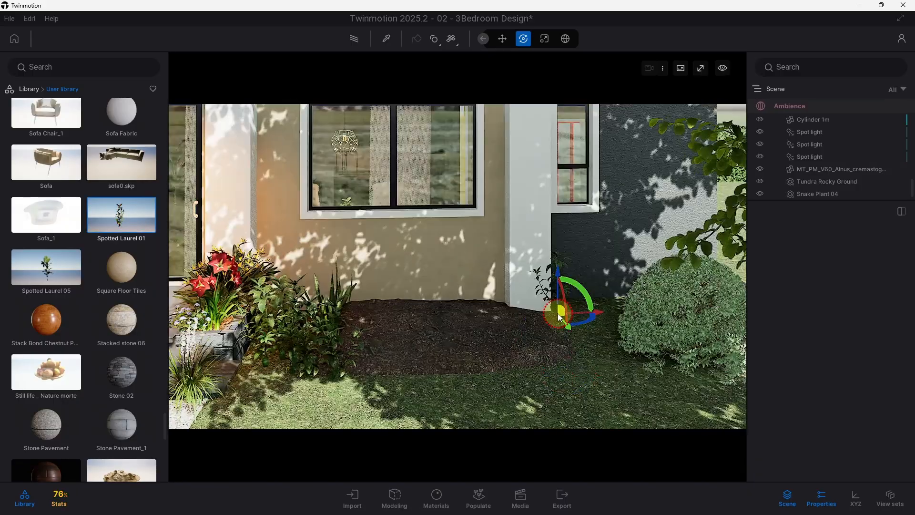
left_click_drag(557, 313, 454, 361)
Step: Plant Zamia Palm 05 along the lawn edge of the gravel and in the planting bed across the walkway
scroll(95, 334, "down", 6)
left_click_drag(164, 438, 156, 473)
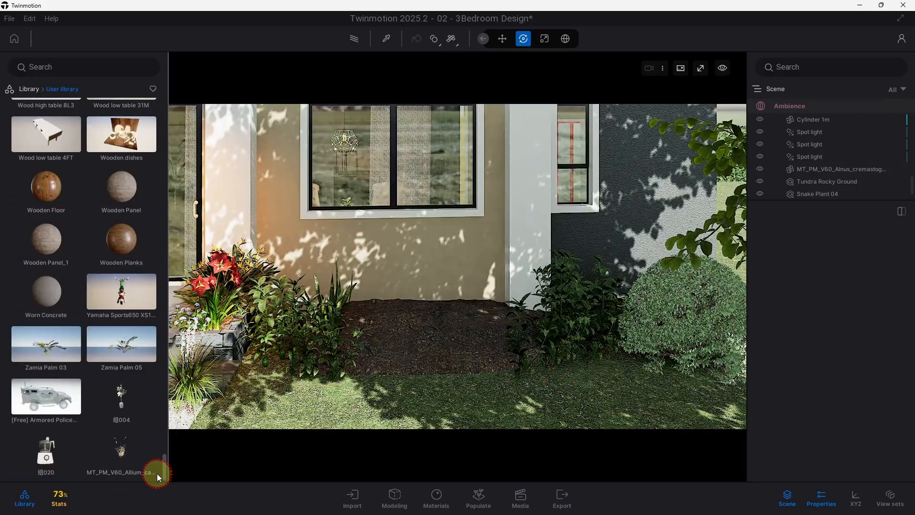
left_click_drag(122, 345, 323, 322)
scroll(322, 322, "down", 8)
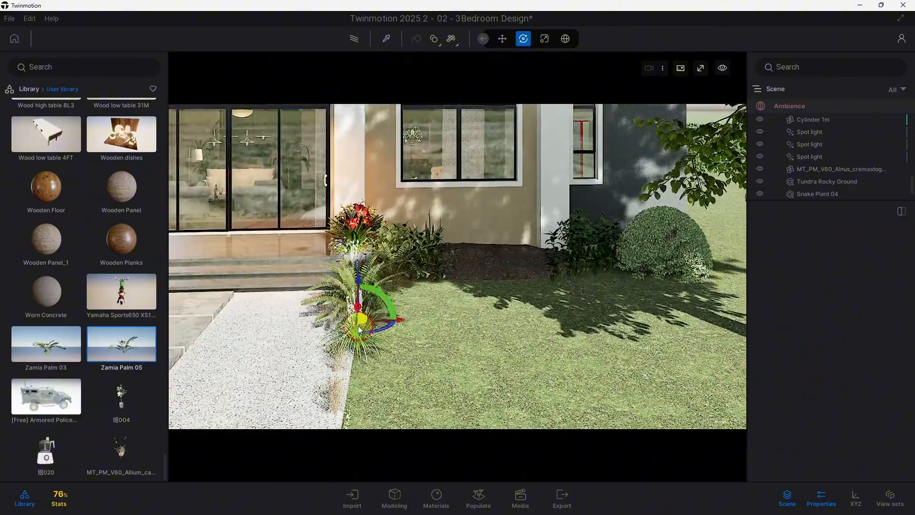
left_click_drag(429, 304, 475, 302, "shift")
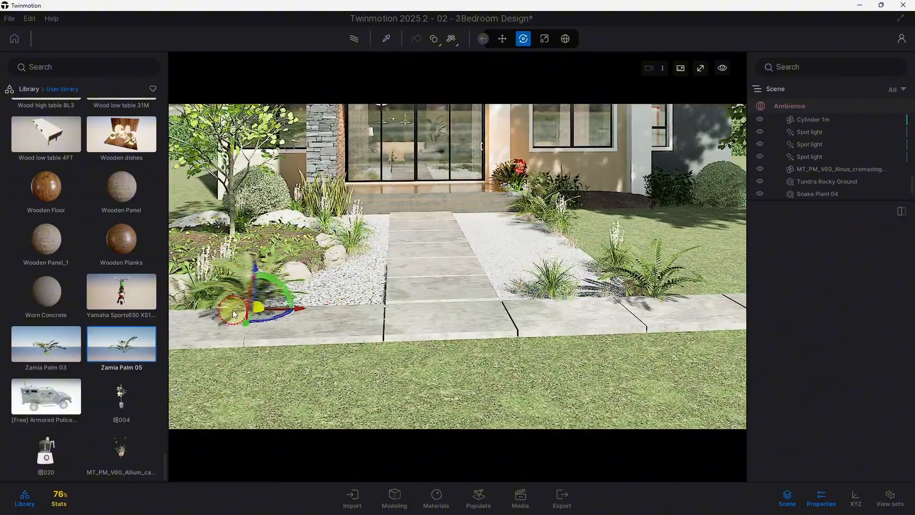
left_click_drag(232, 310, 390, 265)
Step: Place two small prickly-pear cacti and one tall Cactus_2 on the lawn in front of the soil bed
scroll(418, 279, "up", 5)
scroll(92, 388, "up", 10)
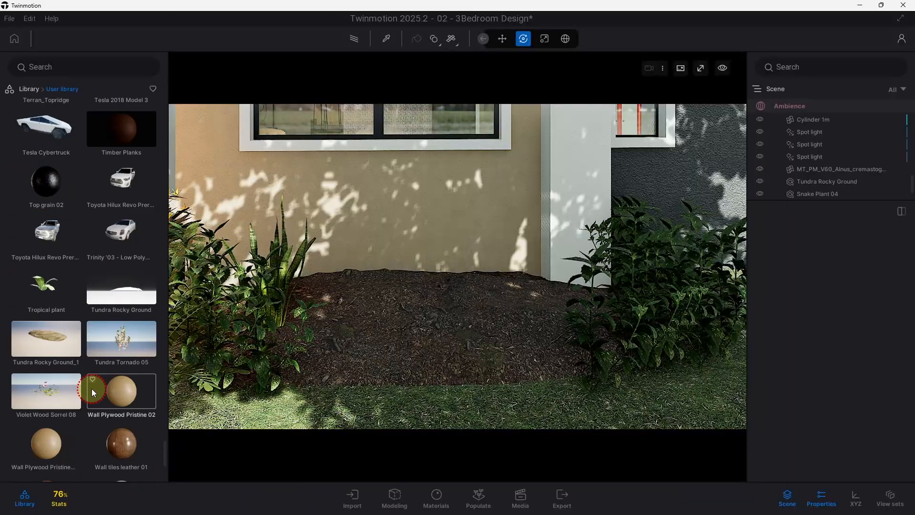
scroll(94, 387, "up", 15)
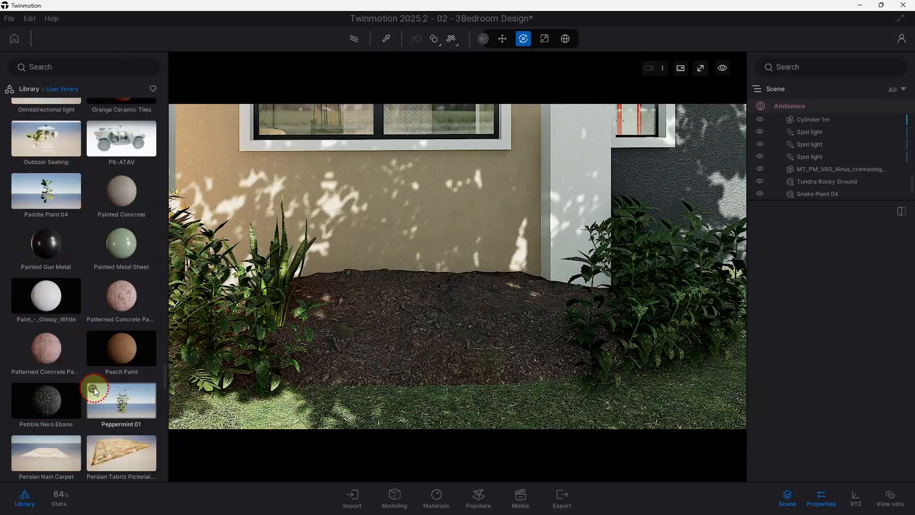
left_click_drag(169, 361, 333, 410)
left_click_drag(48, 182, 420, 414)
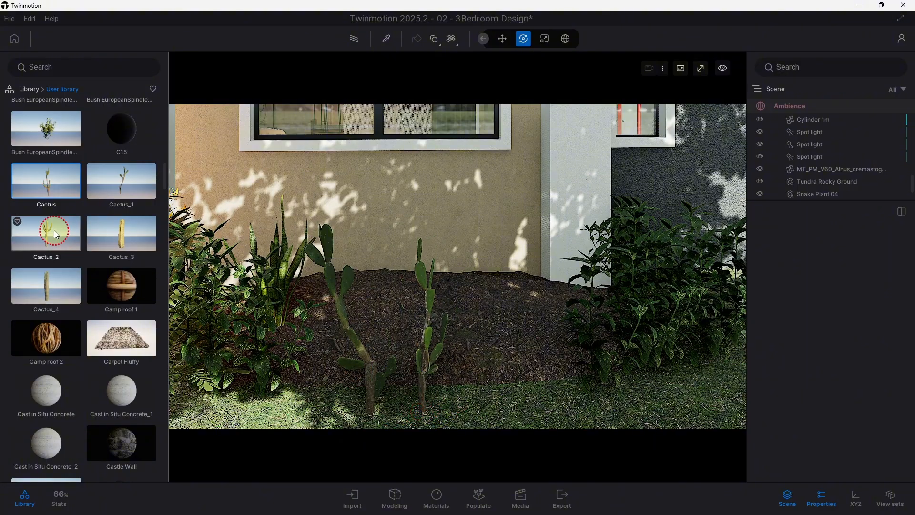
left_click_drag(54, 230, 478, 422)
key("Escape")
Step: Move the tall cactus back from the lawn into the middle of the soil bed under the window
scroll(418, 273, "down", 4)
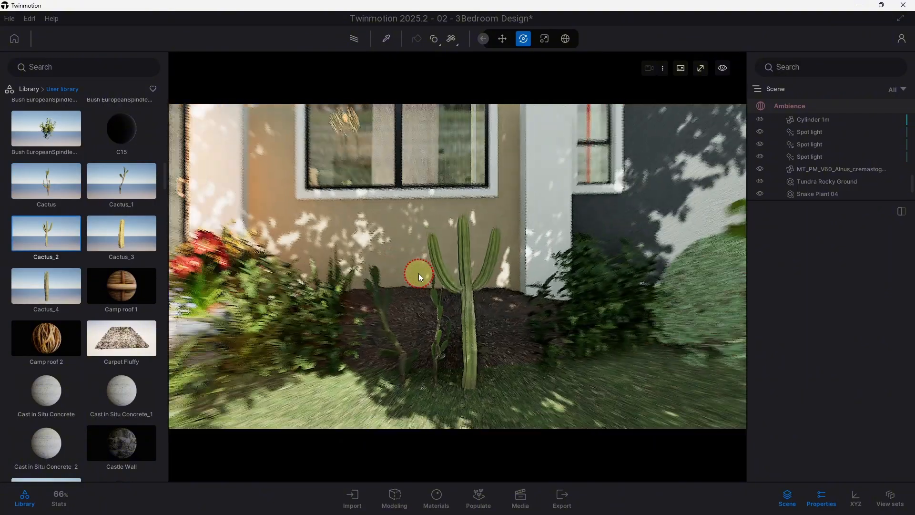
middle_click_drag(418, 273, 359, 267)
scroll(356, 328, "up", 4)
left_click(268, 337)
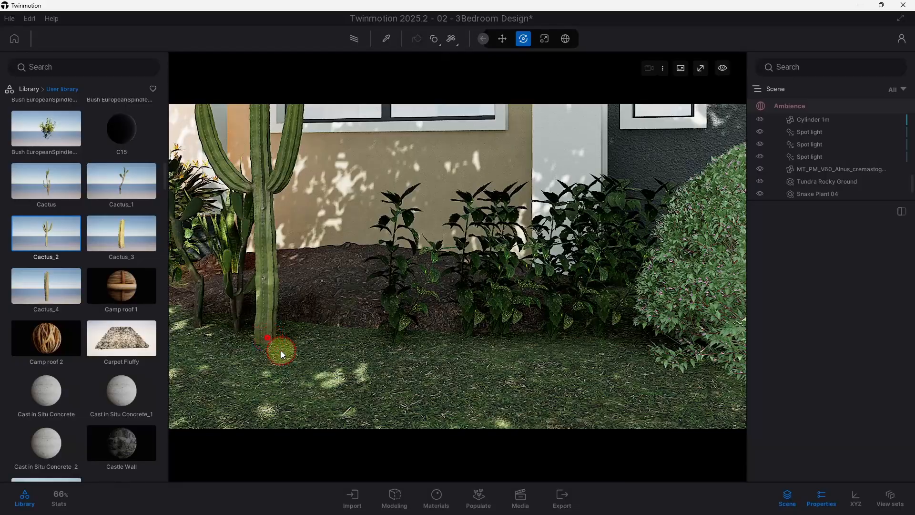
middle_click_drag(282, 352, 428, 246, "shift")
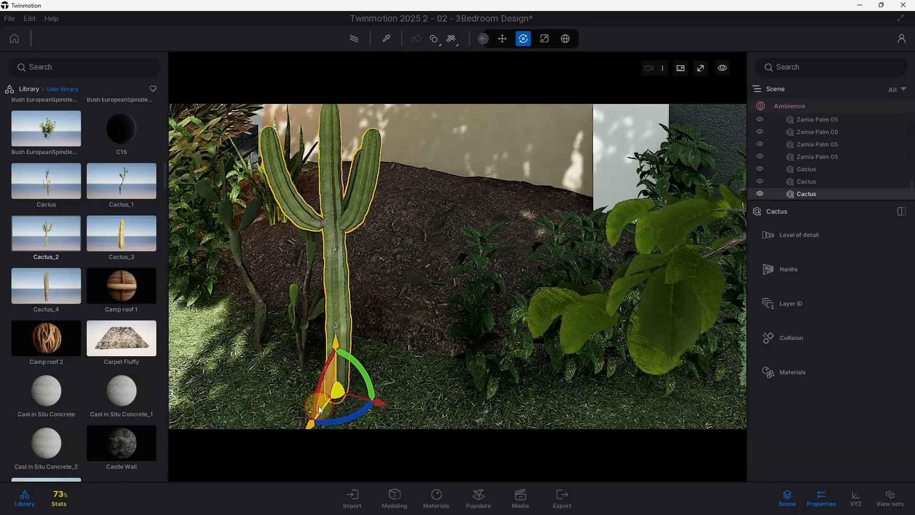
left_click_drag(309, 419, 399, 229)
left_click_drag(468, 250, 470, 250)
Step: Scale the tall cactus in the soil bed uniformly
scroll(469, 253, "down", 4)
middle_click_drag(463, 293, 441, 428)
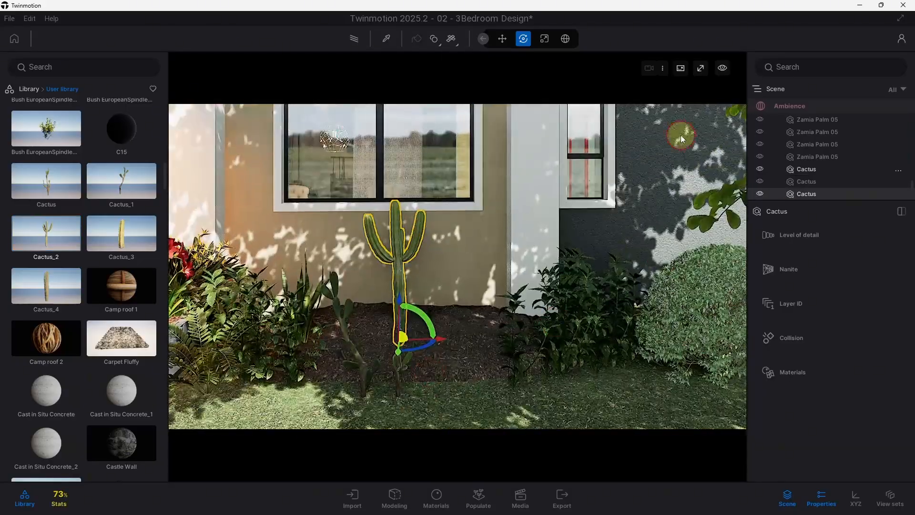
left_click(545, 39)
left_click_drag(401, 338, 411, 329)
Step: Move the two small cacti from the soil bed to the gravel strip in front of the porch steps
scroll(375, 361, "down", 5)
right_click_drag(409, 316, 497, 333)
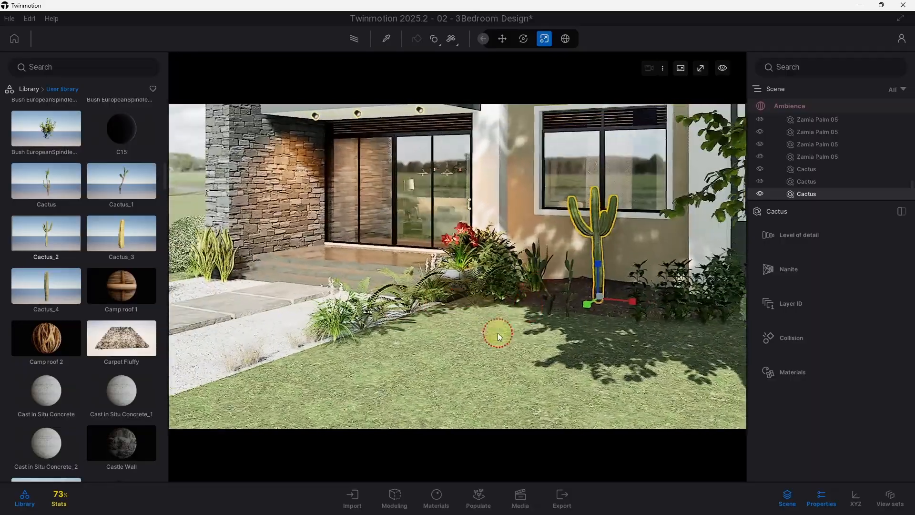
left_click(548, 305)
left_click(552, 305)
left_click(523, 38)
left_click_drag(550, 308, 347, 305)
middle_click_drag(347, 305, 398, 261, "shift")
scroll(399, 261, "up", 5)
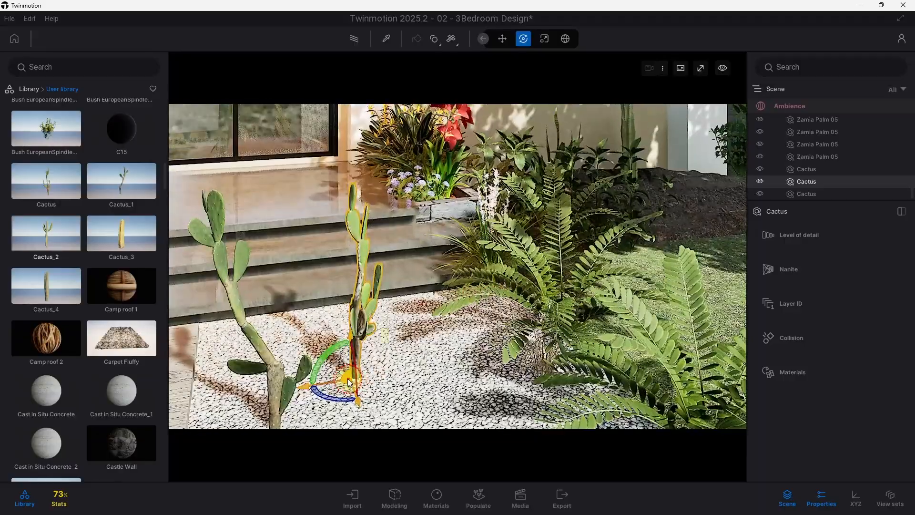
Step: Reposition the small cacti close to the porch steps, one beside the stone planter and the other nearer the walkway
left_click_drag(350, 379, 424, 314)
middle_click_drag(271, 387, 305, 333)
left_click(309, 353)
left_click_drag(310, 359, 319, 281)
left_click(550, 35)
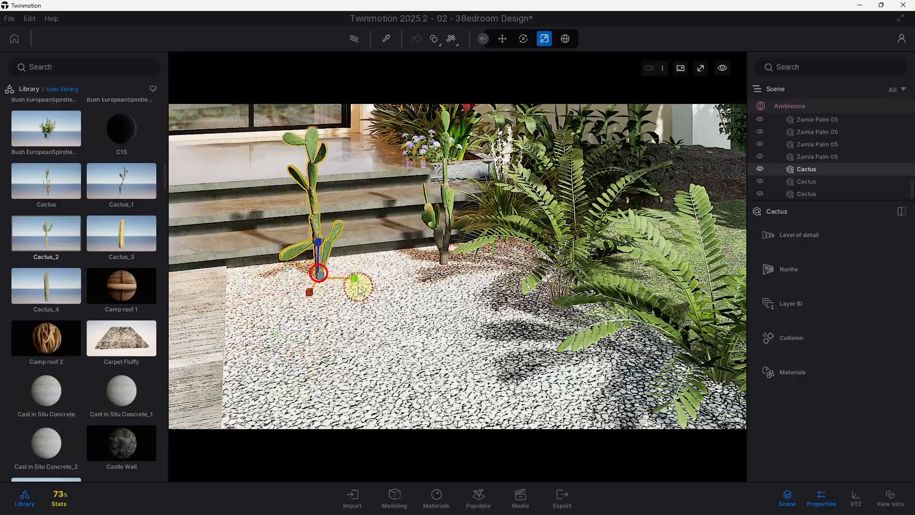
Step: Copy a Sandstone Boulder from the planting bed to the gravel in front of the cactus nearest the walkway
scroll(360, 286, "down", 5)
right_click_drag(457, 289, 251, 334)
left_click(250, 332)
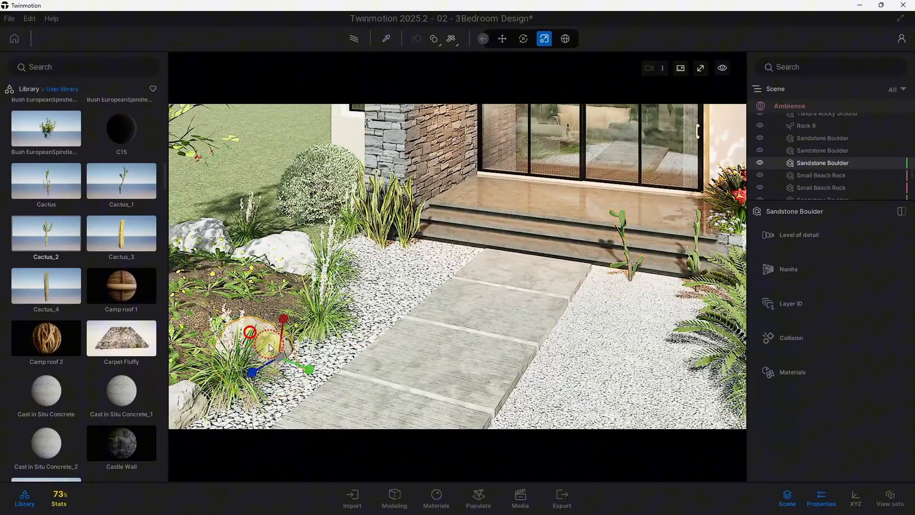
left_click(503, 39)
left_click(523, 39)
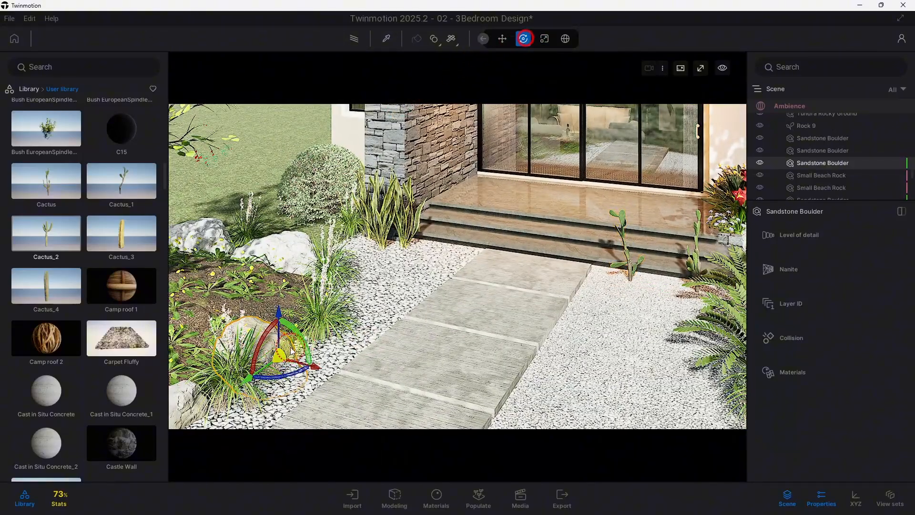
left_click_drag(270, 357, 604, 293)
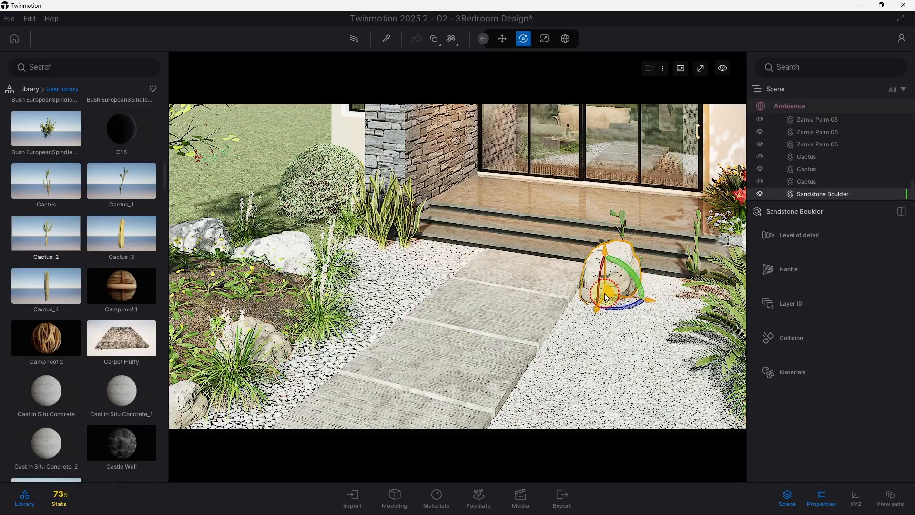
left_click(427, 318)
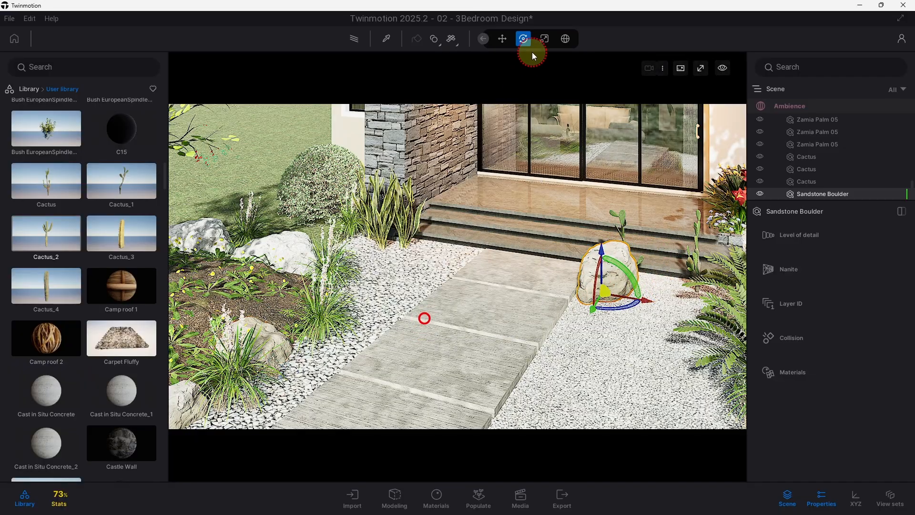
Step: Scale the copied boulder down so it sits as a small stone at the base of the cactus
left_click(544, 38)
left_click_drag(591, 288, 349, 376)
left_click(435, 392)
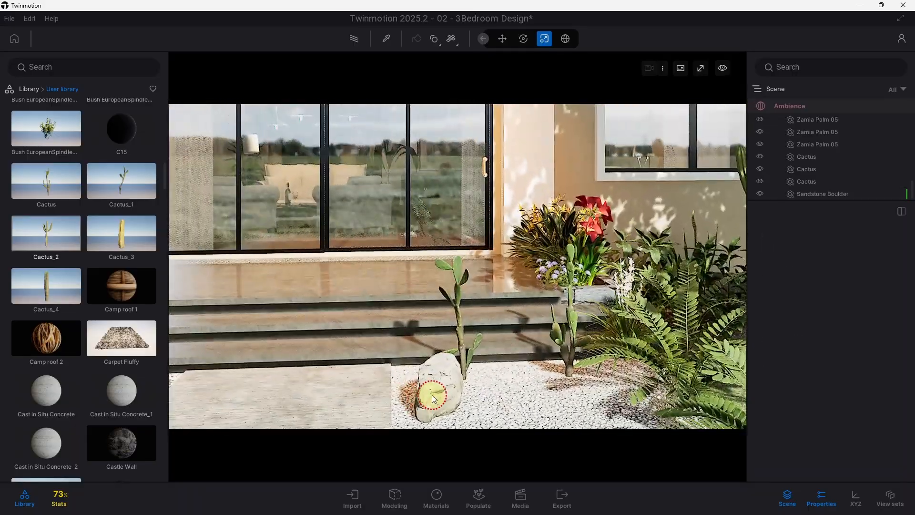
Step: Duplicate the small boulder along the gravel to the base of the cactus beside the stone planter
left_click(522, 38)
middle_click_drag(471, 338, 462, 313)
left_click_drag(422, 381, 605, 384, "shift")
left_click(439, 322)
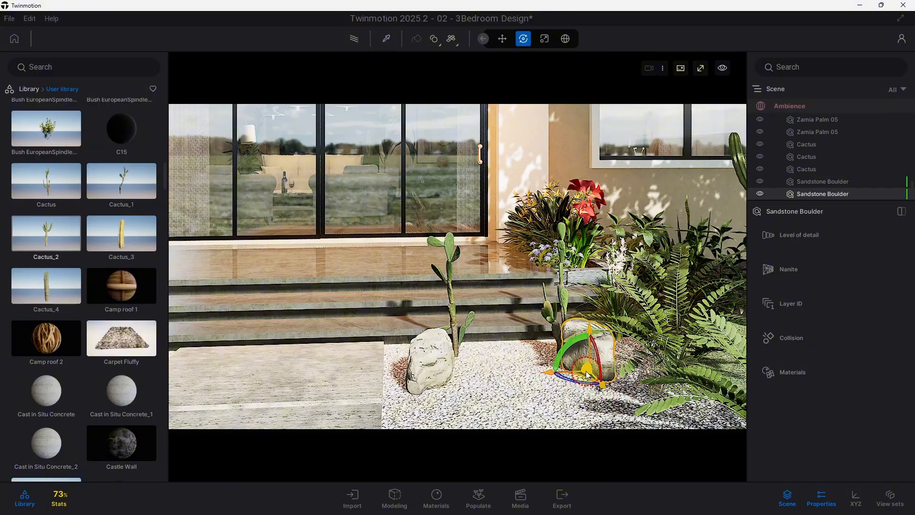
Step: Recall the Image1 view, close media mode and turn on path tracing
left_click(524, 491)
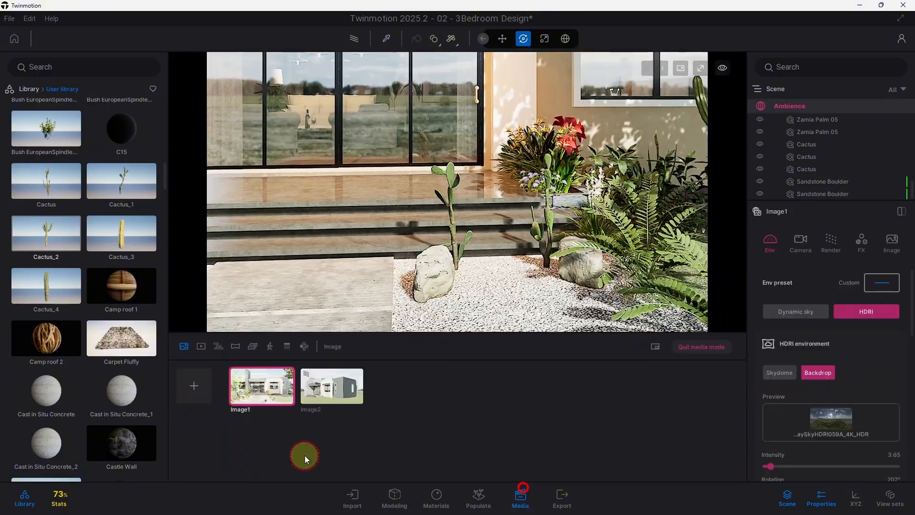
left_click(273, 392)
left_click(520, 502)
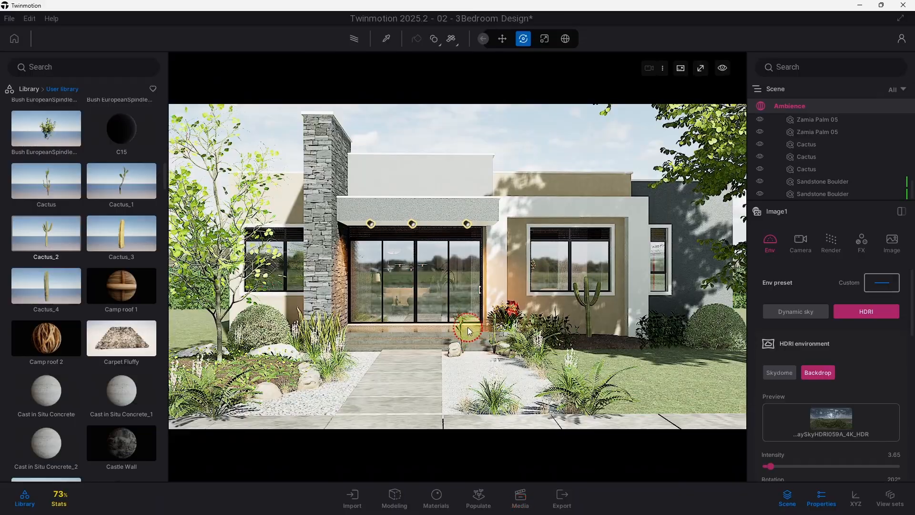
left_click(338, 38)
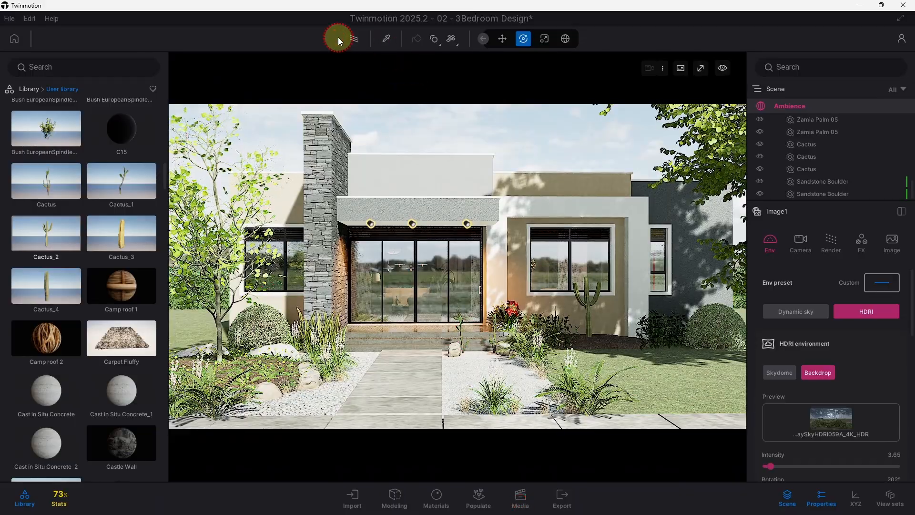
left_click(357, 39)
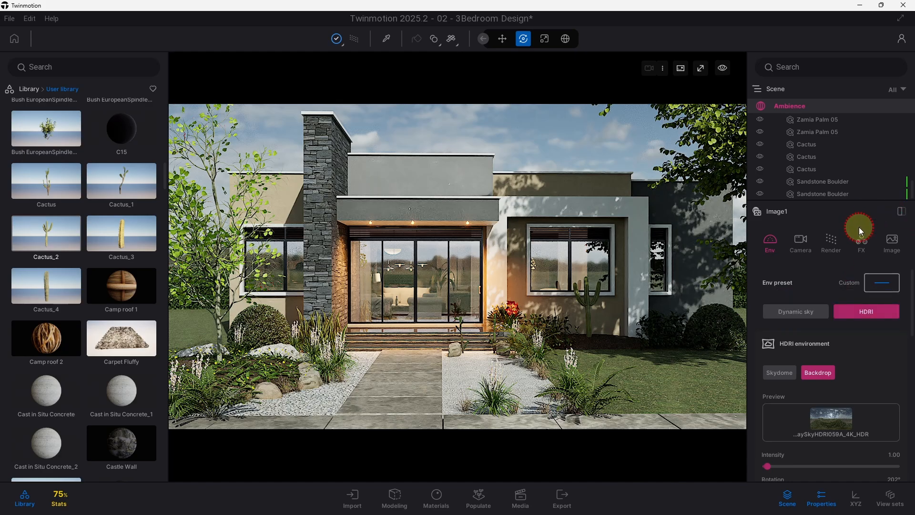
Step: Try the AUT, Anso, DT7 and ISM lookup tables in Image1's LUT effect and reset it to None
left_click(869, 243)
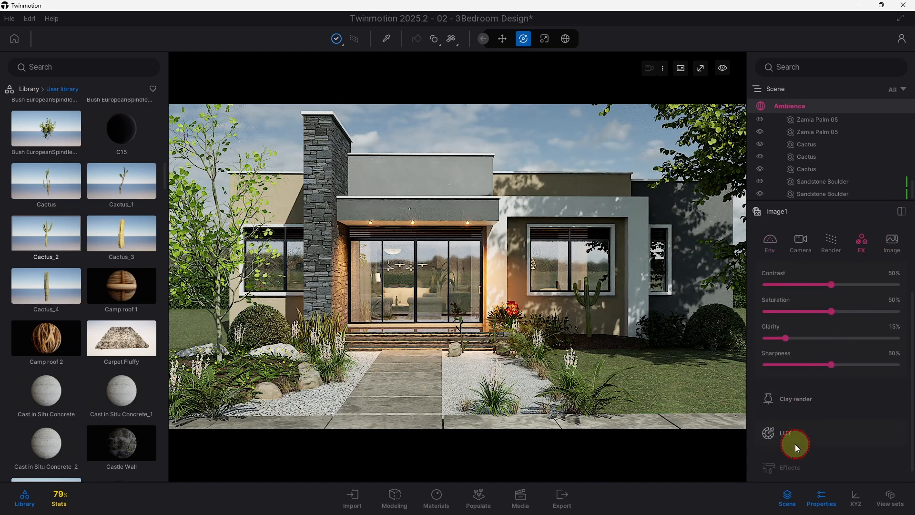
left_click(795, 433)
scroll(795, 424, "down", 2)
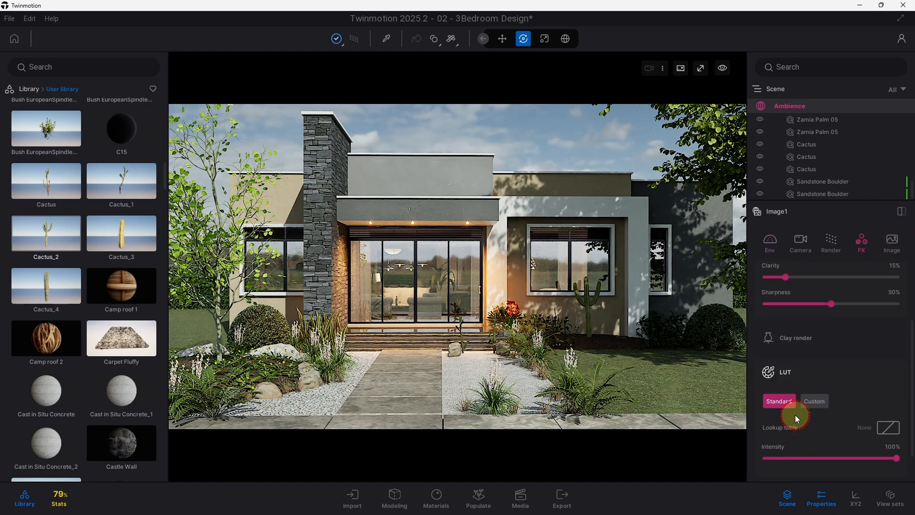
left_click(889, 429)
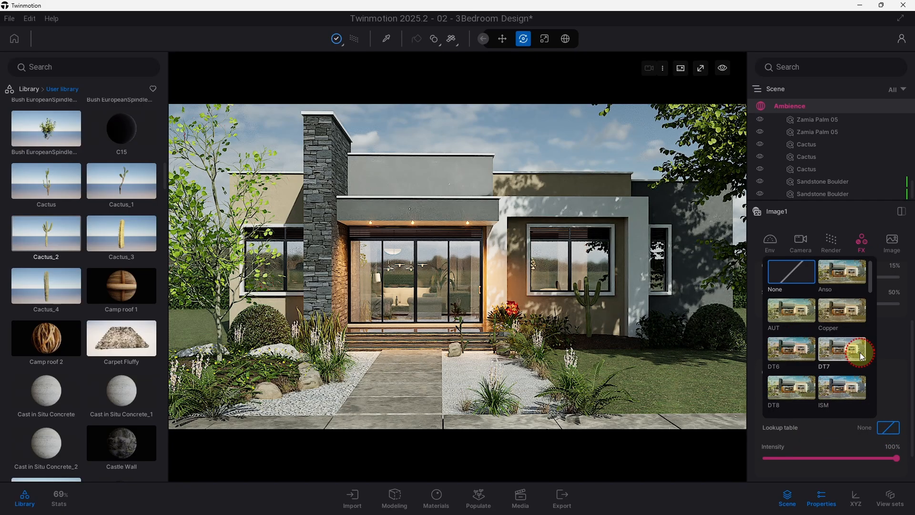
left_click(805, 312)
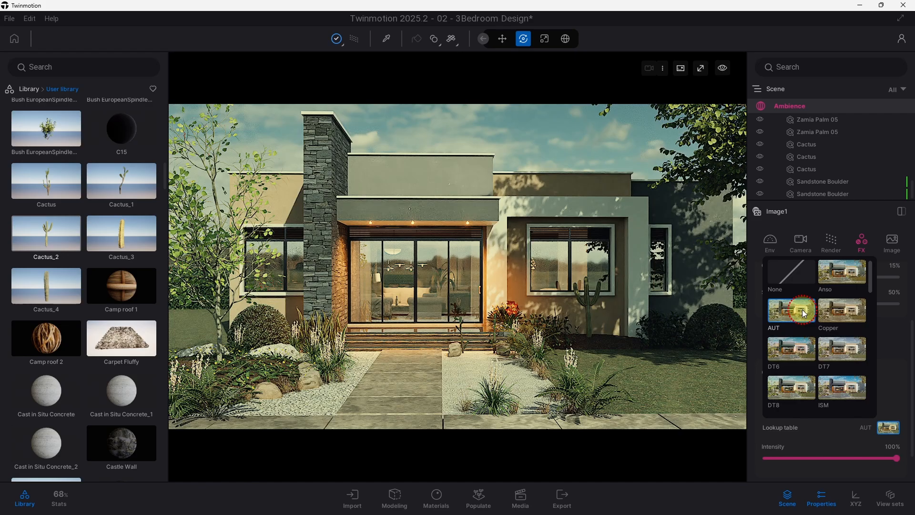
left_click(842, 277)
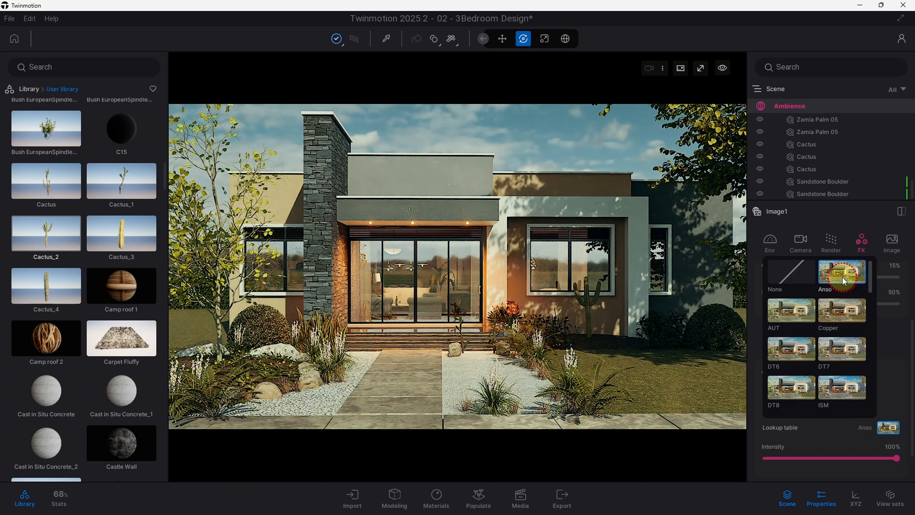
left_click(852, 353)
scroll(852, 353, "down", 1)
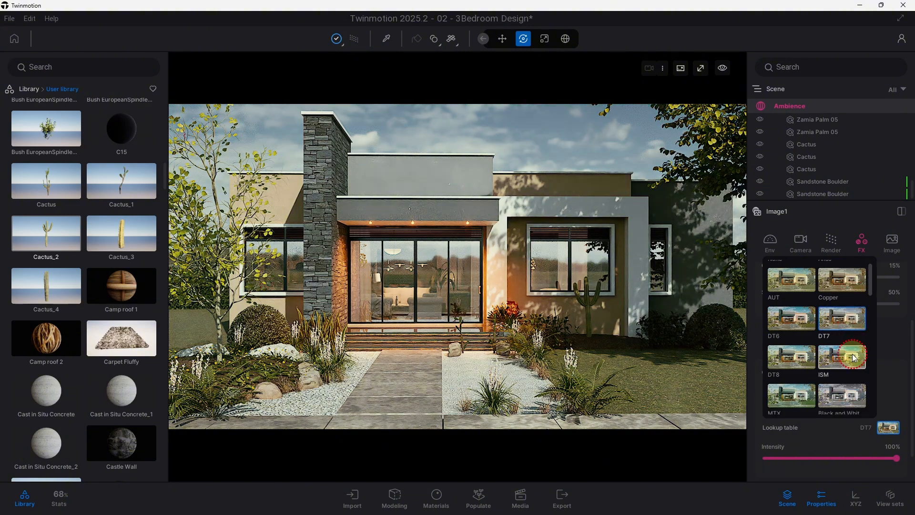
scroll(852, 353, "down", 1)
left_click(852, 338)
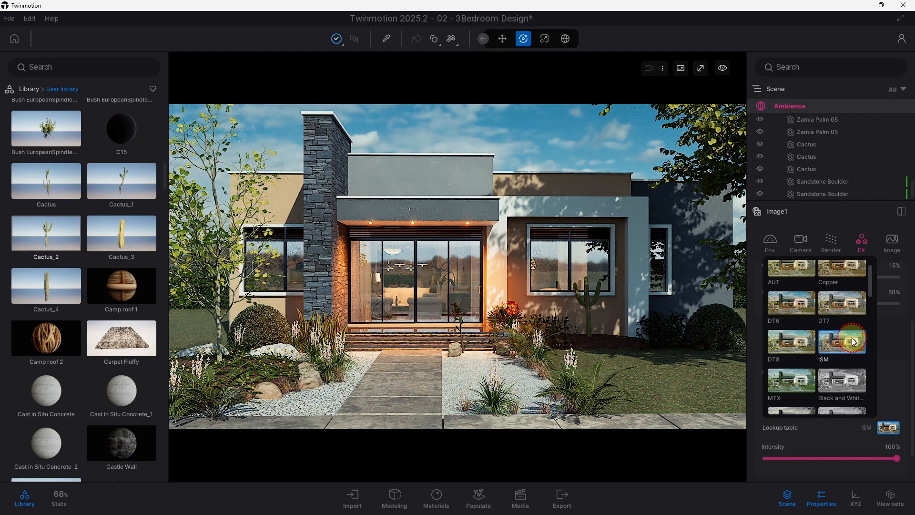
scroll(851, 337, "up", 3)
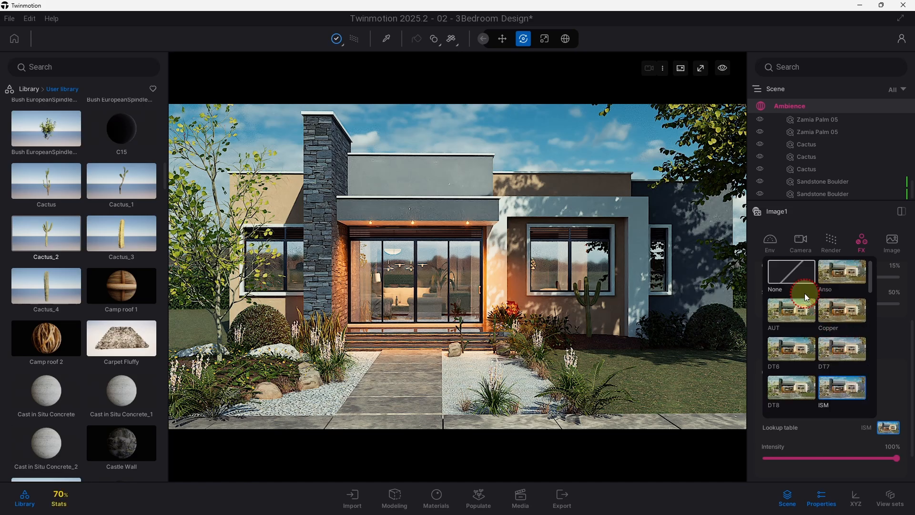
left_click(791, 281)
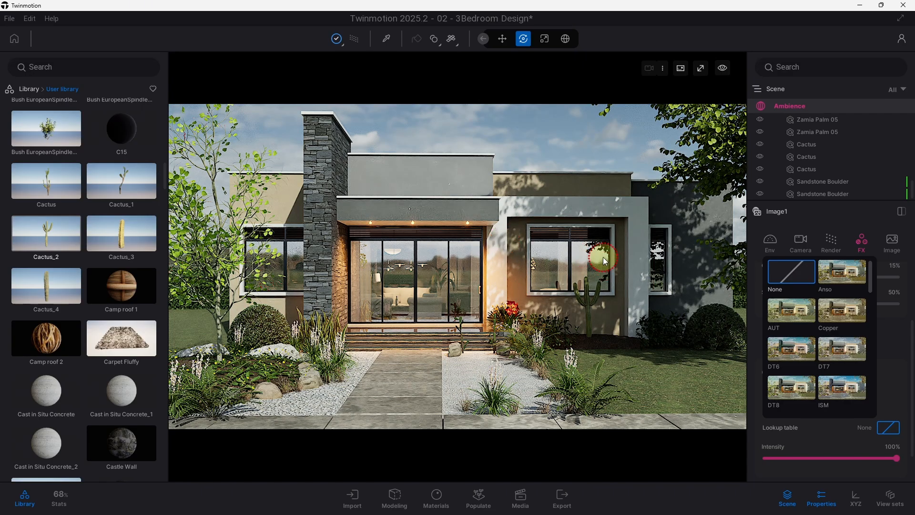
Step: Turn off path tracing and extend the Weed 01 and Dandelions scatter over the soil bed around the tall cactus
key("r")
scroll(570, 338, "up", 6)
mouse_move(608, 359)
middle_mouse_down()
mouse_move(365, 240)
mouse_move(539, 321)
mouse_move(467, 351)
mouse_move(607, 305)
mouse_move(544, 310)
mouse_move(553, 298)
mouse_move(502, 336)
mouse_move(443, 295)
mouse_move(537, 300)
mouse_move(260, 309)
mouse_move(242, 302)
middle_mouse_up()
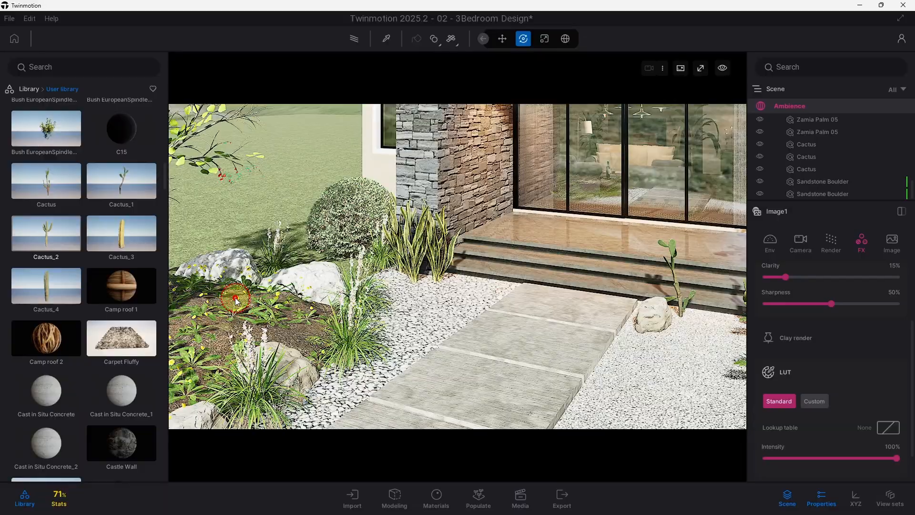
left_click(235, 299)
scroll(237, 300, "down", 2)
left_click(773, 313)
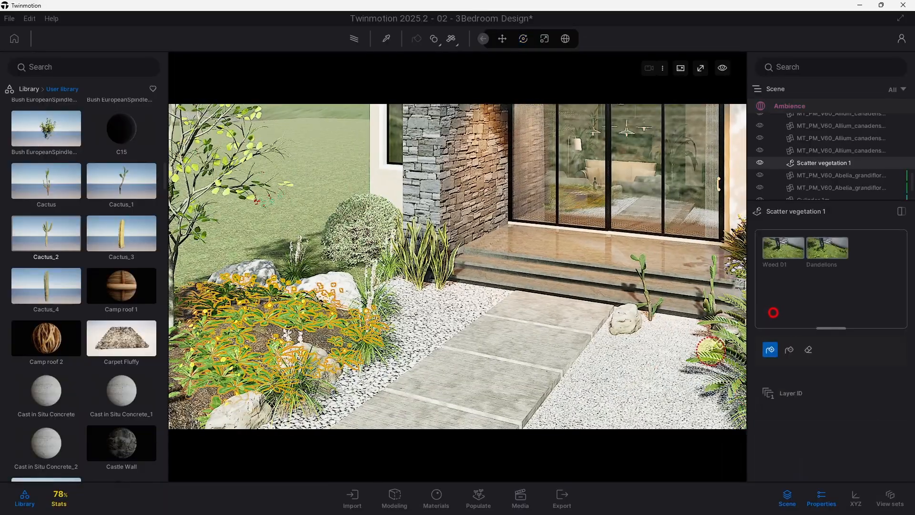
middle_click_drag(711, 351, 453, 349)
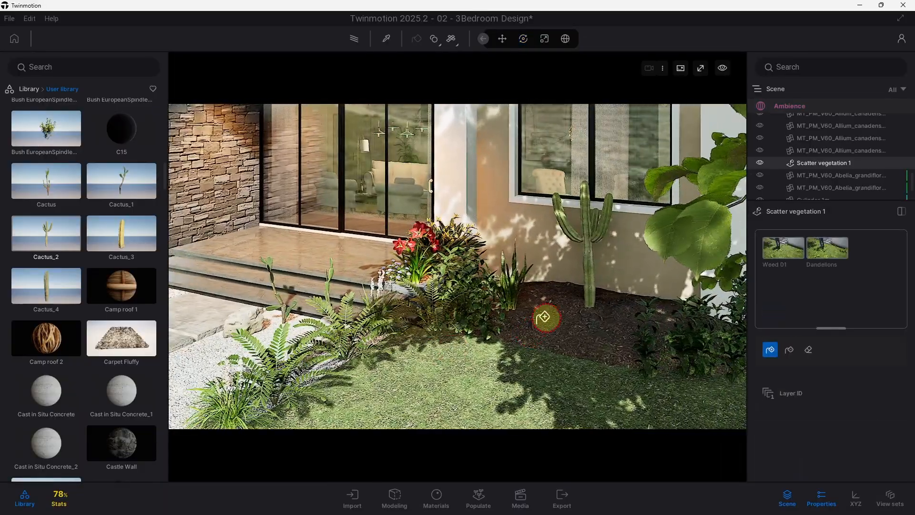
mouse_move(545, 317)
left_mouse_down()
mouse_move(535, 319)
mouse_move(611, 340)
left_mouse_up()
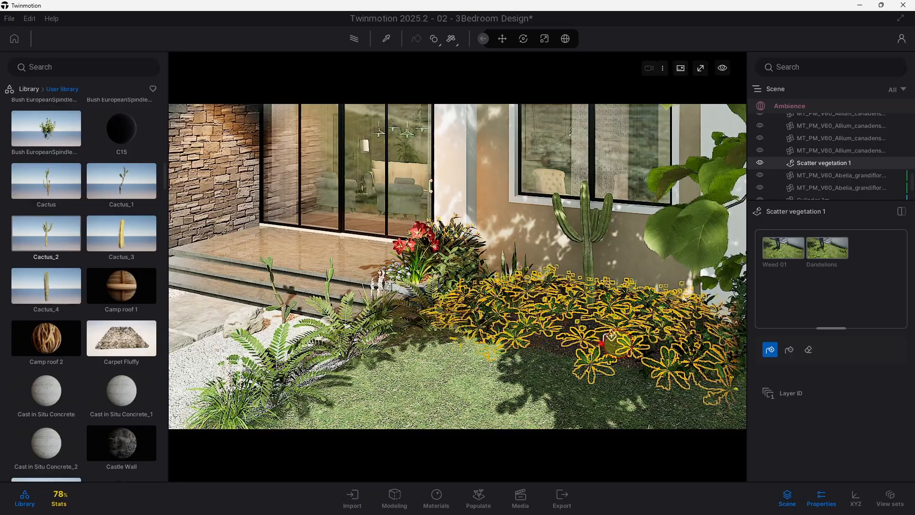
key("Escape")
Step: Recall the Image1 view and close media mode
mouse_move(668, 321)
right_mouse_down()
mouse_move(637, 328)
mouse_move(643, 320)
mouse_move(610, 321)
mouse_move(505, 350)
mouse_move(508, 327)
mouse_move(691, 346)
mouse_move(509, 382)
right_mouse_up()
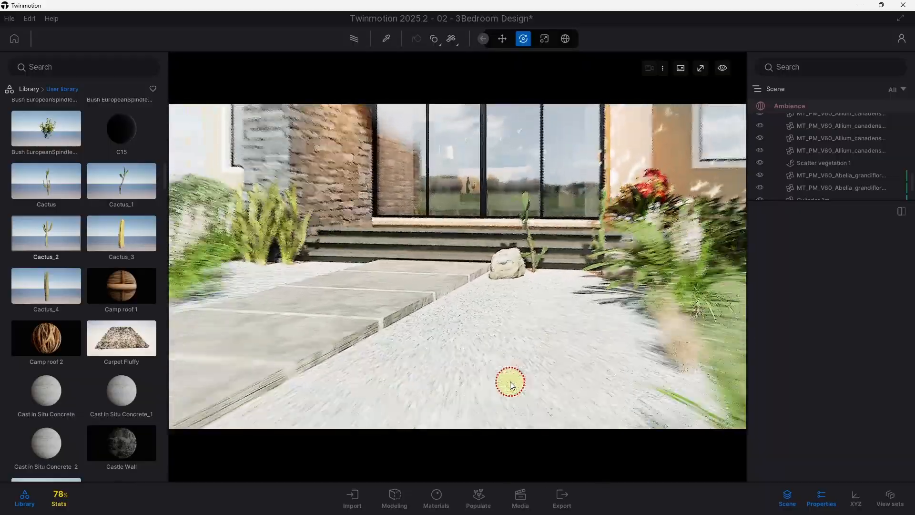
left_click(524, 495)
left_click(274, 396)
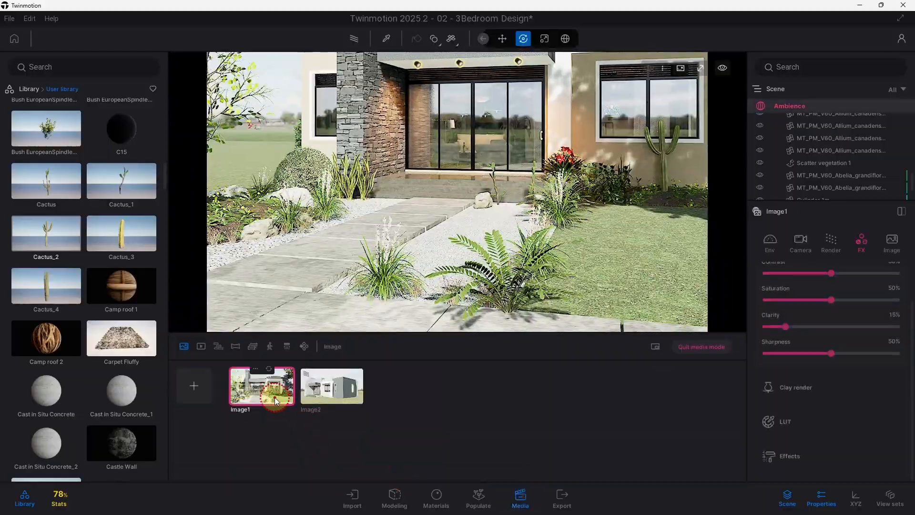
left_click(520, 497)
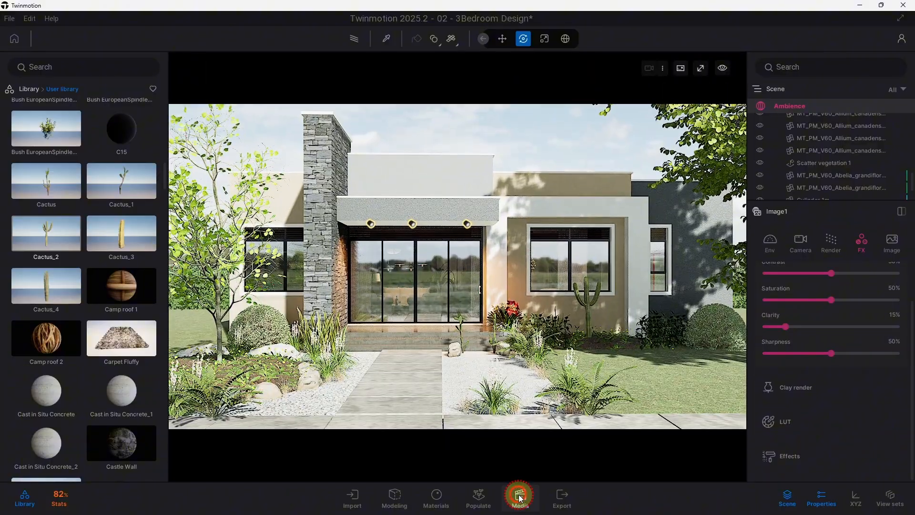
Step: Place two Bush EuropeanSpindle Set 01 17 shrubs along the wall between the tall cactus and the round shrub
scroll(595, 360, "up", 3)
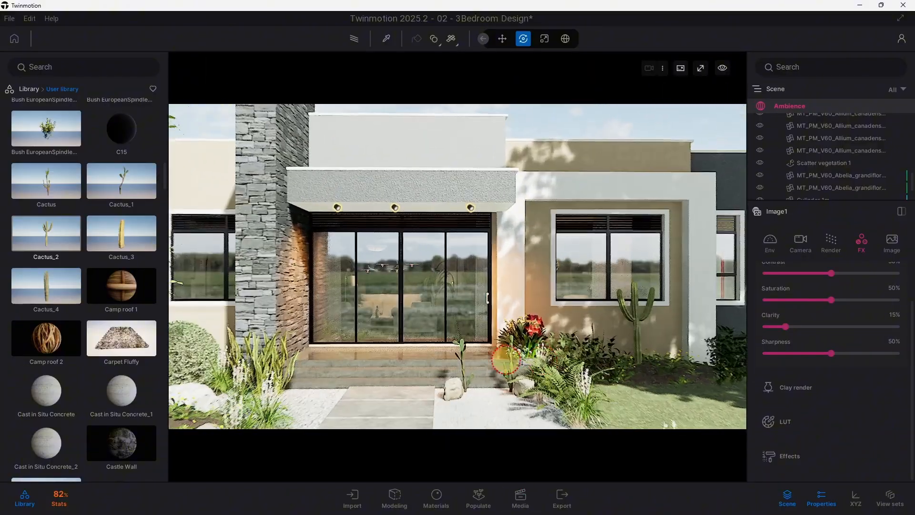
middle_click_drag(500, 354, 398, 345)
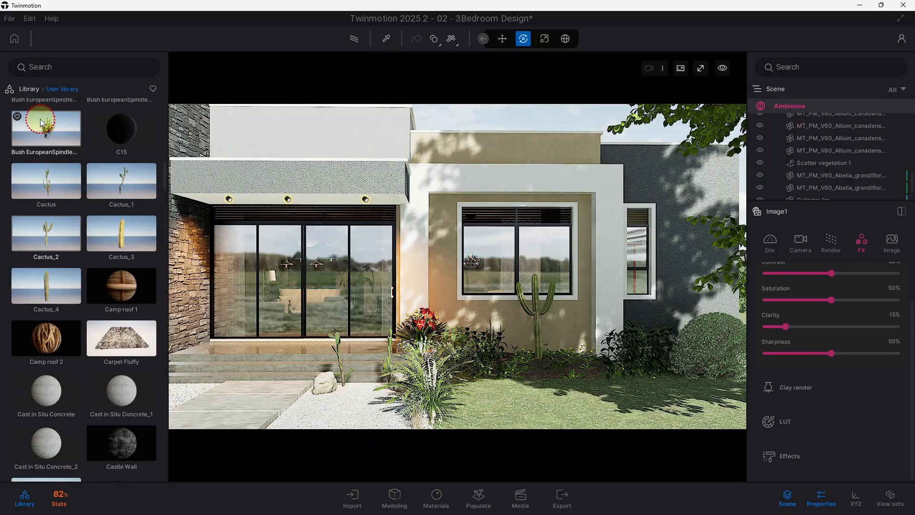
left_click(40, 119)
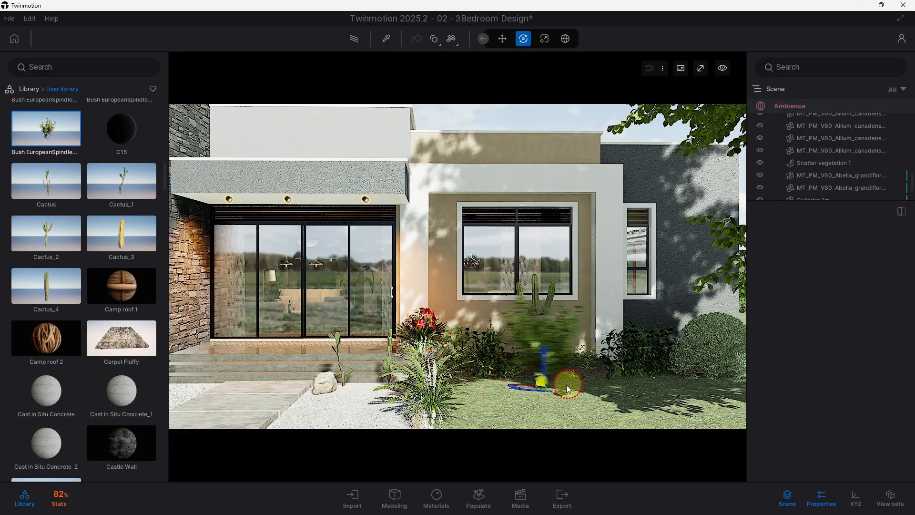
left_click(594, 371)
left_click_drag(593, 371, 642, 385)
left_click(641, 385)
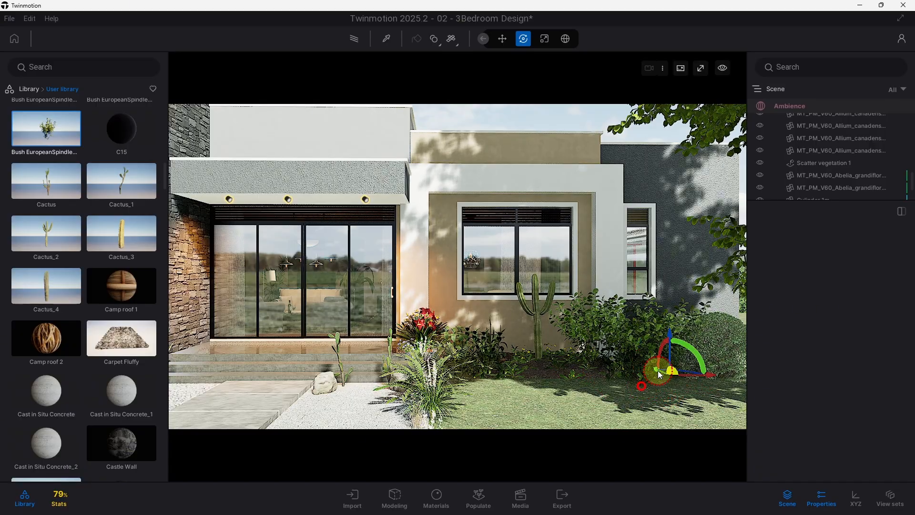
scroll(69, 196, "up", 4)
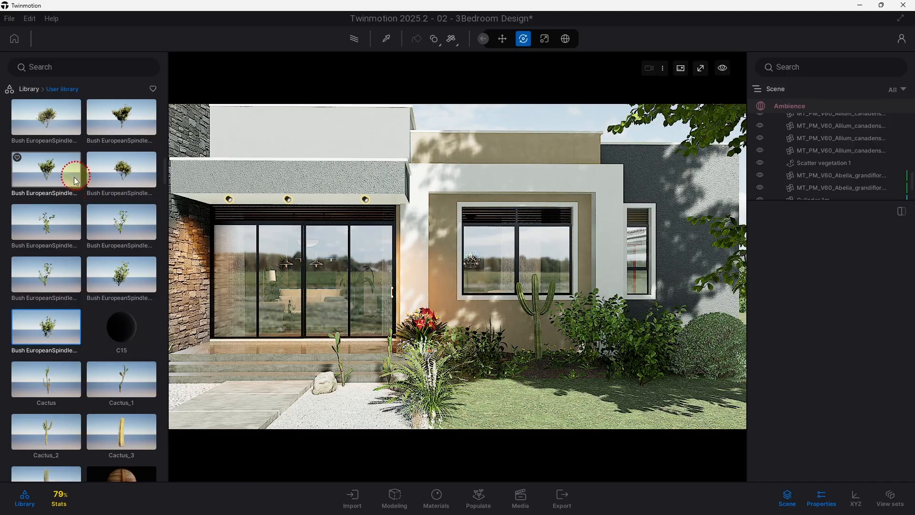
left_click_drag(127, 170, 350, 355)
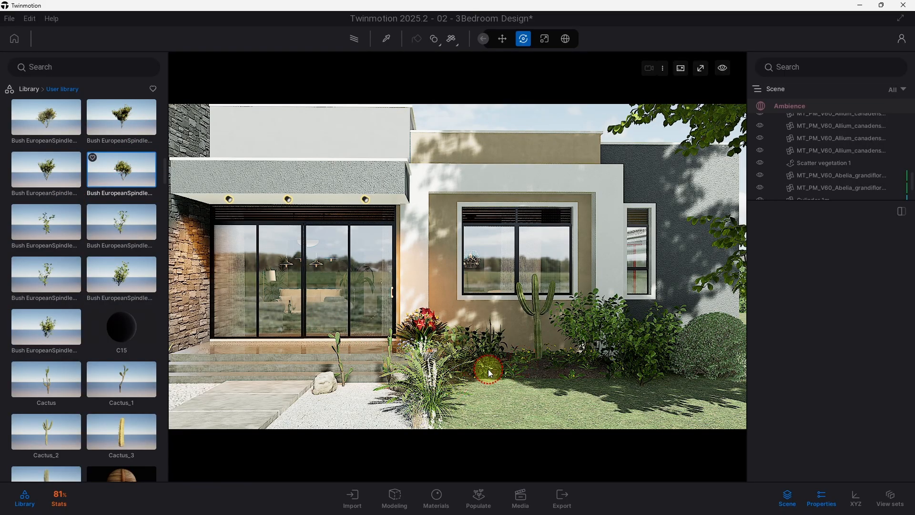
left_click_drag(488, 369, 443, 341)
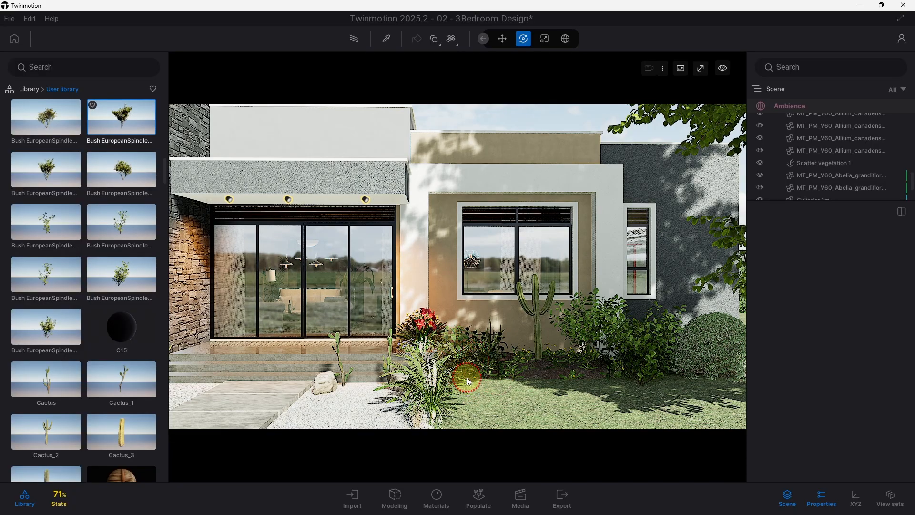
Step: Place a Bush EuropeanSpindle Set 01 07 in the bed near the red flowers and set its size to 16%
left_click_drag(465, 365, 483, 381)
middle_click_drag(483, 381, 524, 372, "shift")
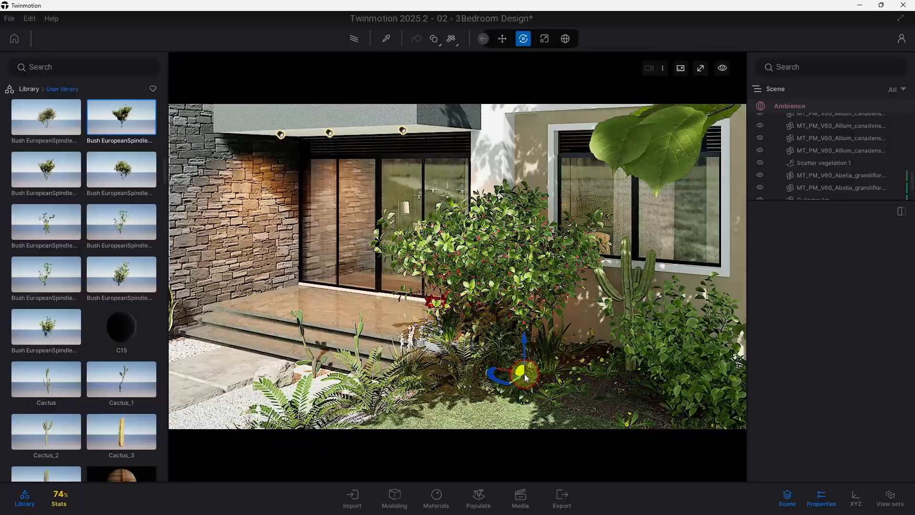
key("Escape")
left_click(528, 274)
left_click_drag(828, 272, 787, 272)
middle_click_drag(603, 343, 623, 340, "shift")
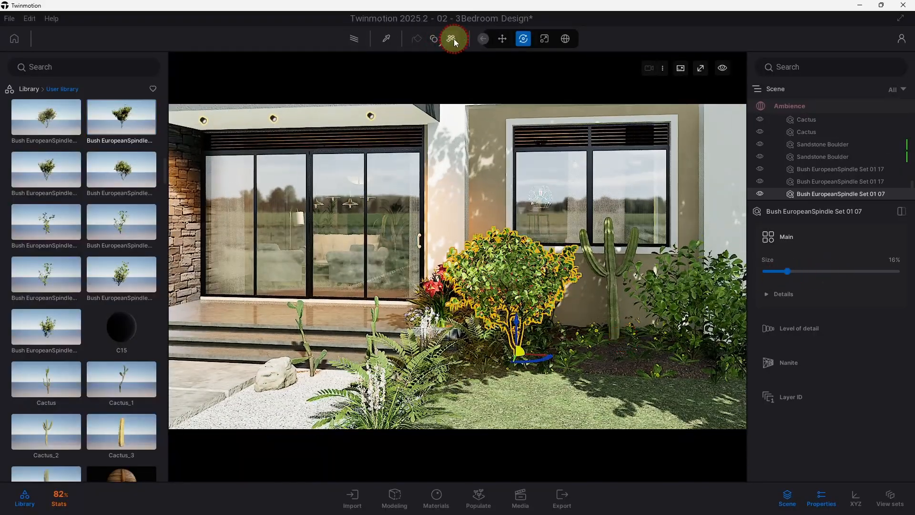
Step: Move the new spindle bush back towards the wall, between the stone planter and the tall cactus
left_click(522, 40)
middle_click_drag(538, 324, 463, 353, "shift")
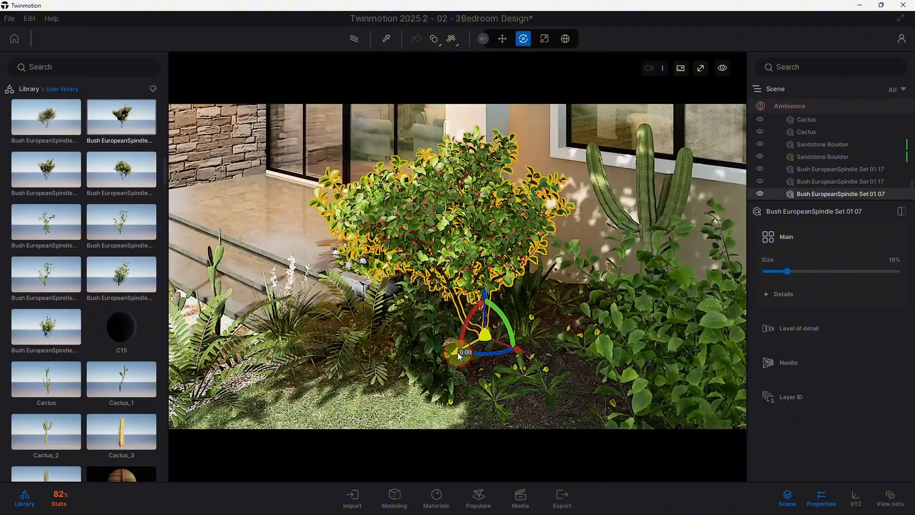
left_click_drag(457, 352, 476, 302)
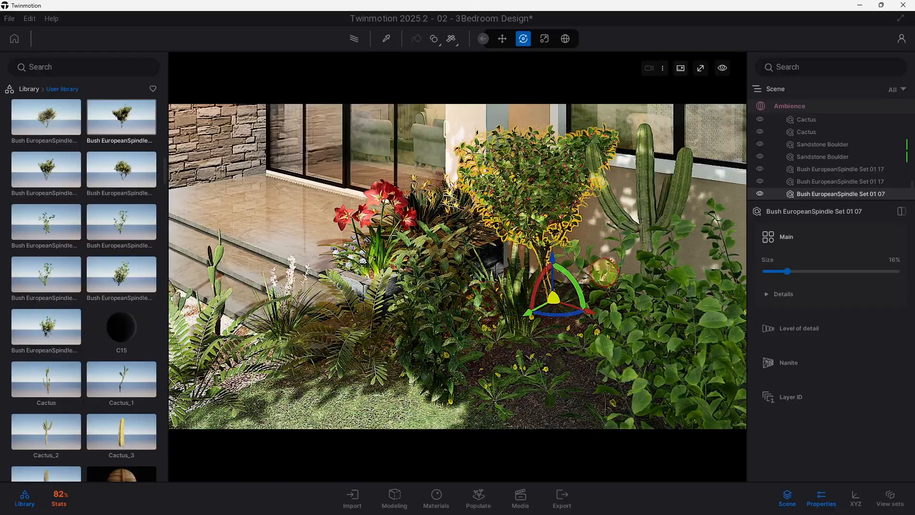
middle_click_drag(600, 273, 476, 341, "shift")
scroll(476, 348, "down", 5)
Step: Return from media mode to the Image1 view, clear the selection and turn on path tracing
scroll(477, 341, "up", 1)
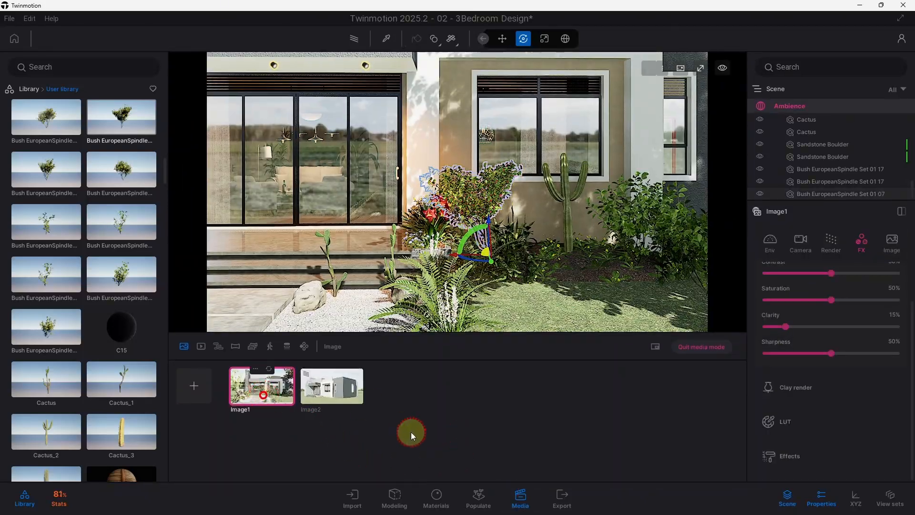
left_click(520, 492)
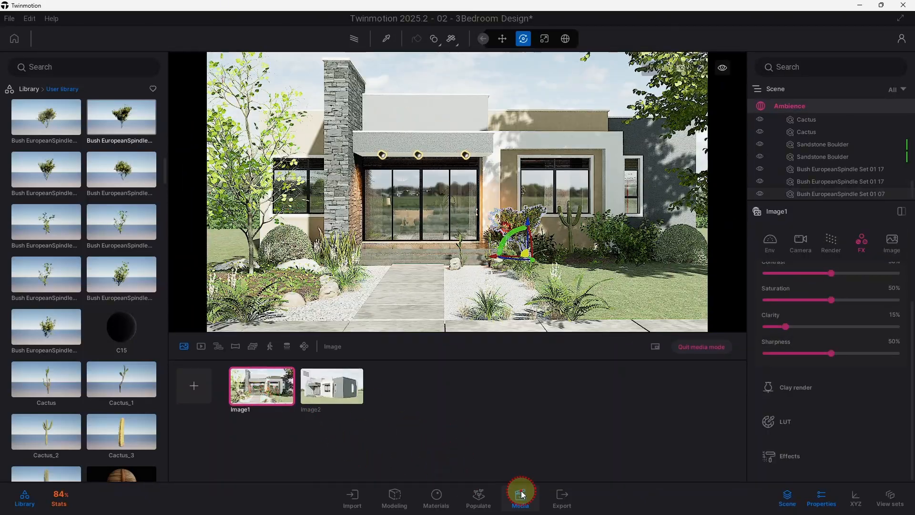
left_click(451, 132)
left_click(359, 42)
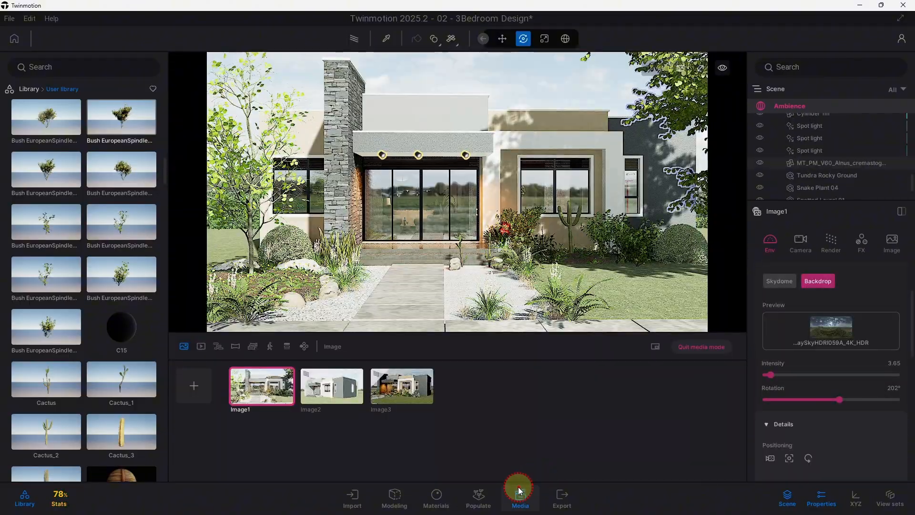
left_click(519, 491)
left_click(446, 128)
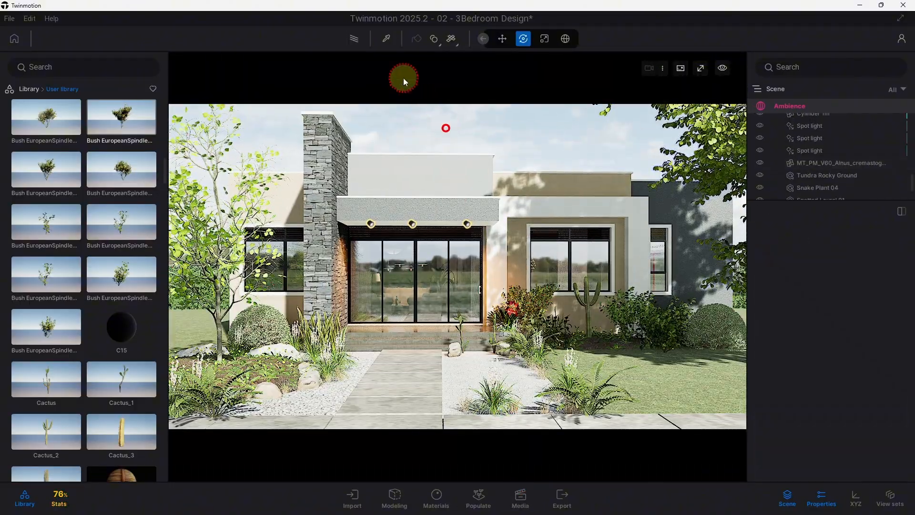
left_click(357, 41)
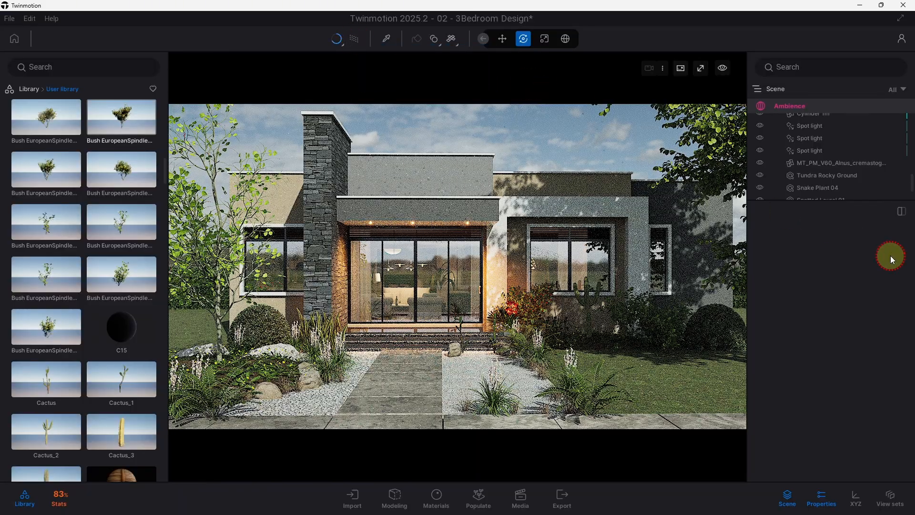
Step: Set Image1's output size to 4K UHD 3840x2160, open its render settings and save the project
left_click(529, 509)
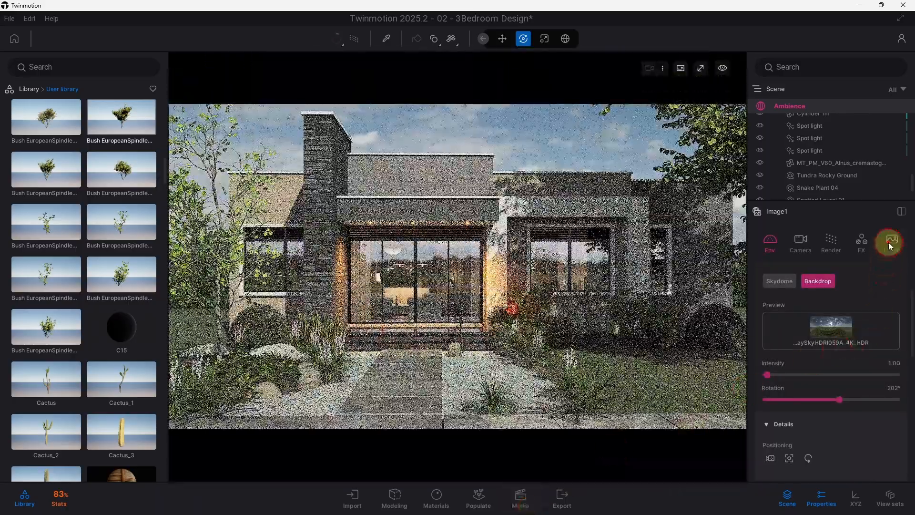
left_click(889, 246)
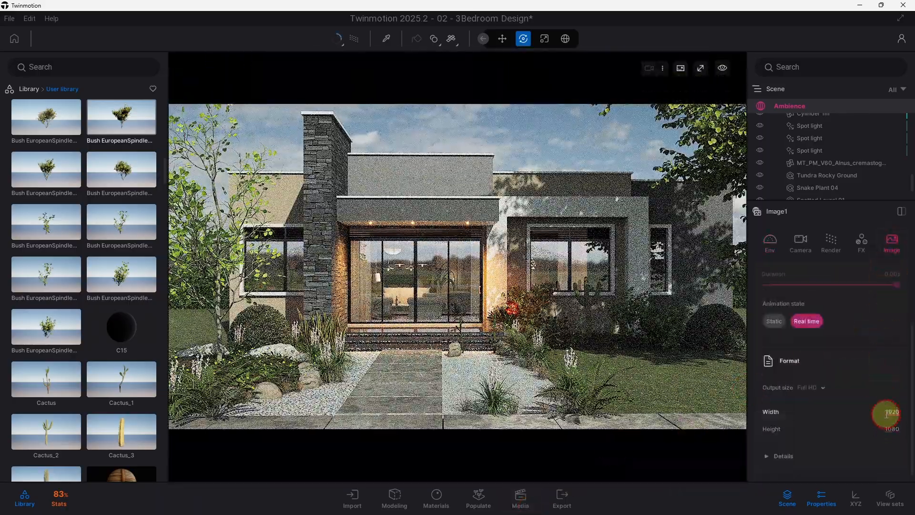
left_click(818, 388)
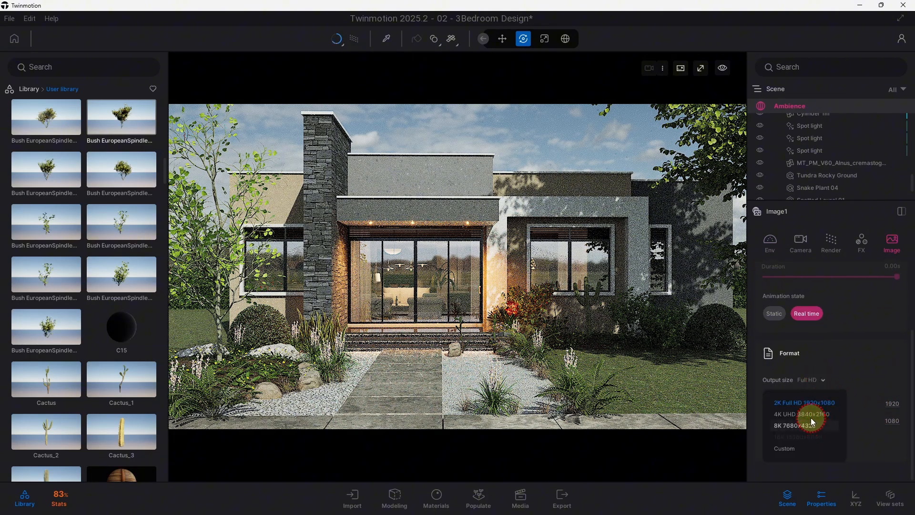
left_click(811, 411)
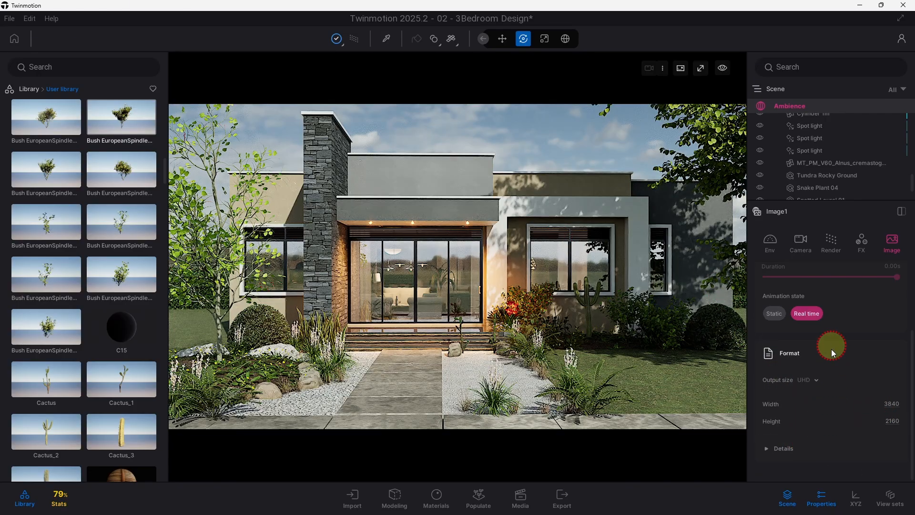
left_click(830, 243)
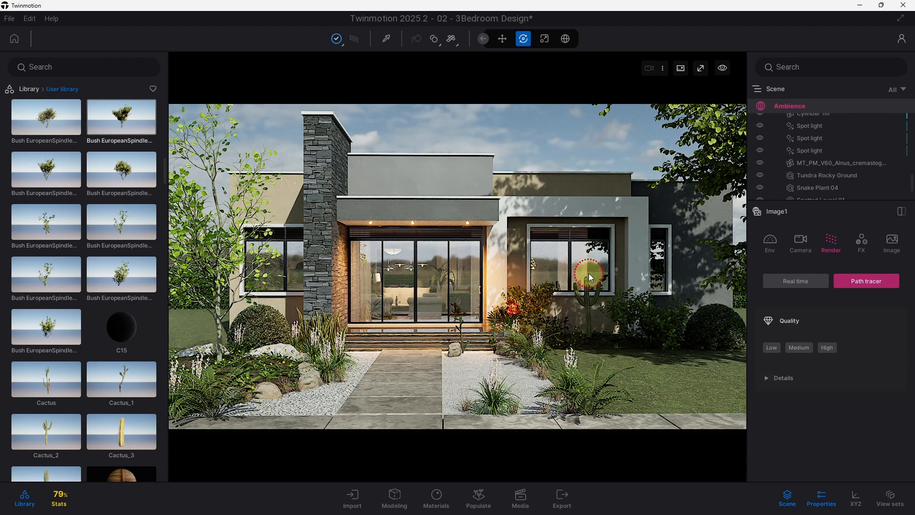
key("ctrl+s")
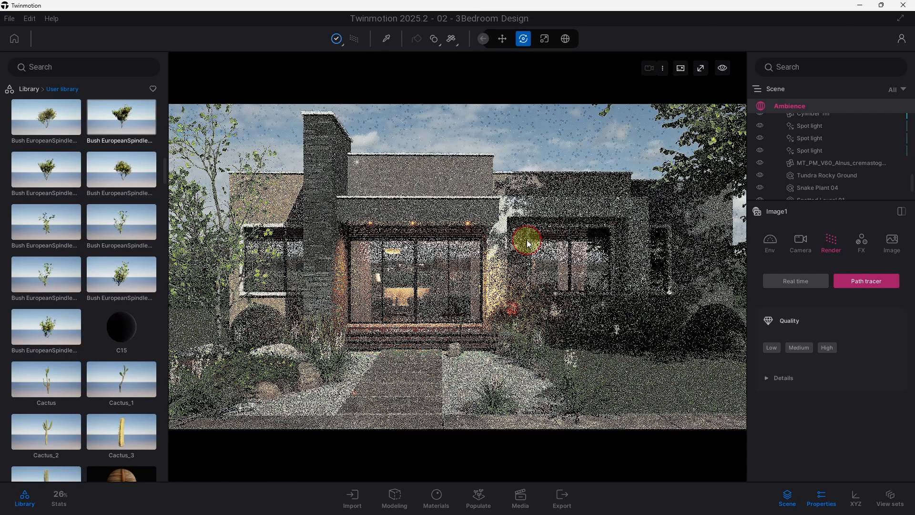
Step: Turn off path tracing, place the CHAU+HOA+2.skp potted plant on the porch beside the stone wall and activate the Scale tool
left_click(354, 41)
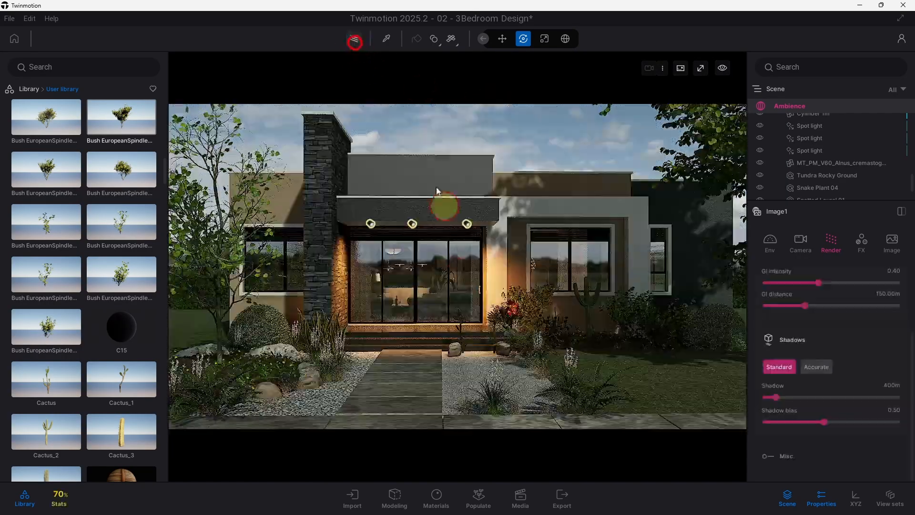
scroll(390, 335, "up", 6)
middle_click_drag(390, 336, 488, 297, "shift")
scroll(481, 232, "up", 3)
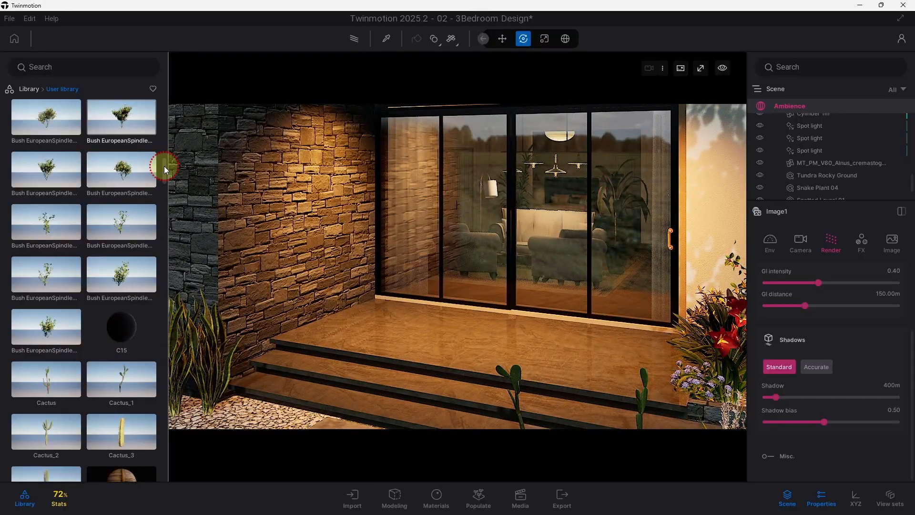
mouse_move(164, 166)
left_mouse_down()
mouse_move(164, 190)
mouse_move(164, 175)
left_mouse_up()
left_click_drag(122, 238, 405, 287)
scroll(395, 330, "down", 5)
left_click(544, 39)
scroll(497, 271, "up", 5)
middle_click_drag(498, 272, 476, 308, "shift")
Step: Place the casual posed human Floyd from the Characters library on the porch in front of the glass doors
left_click(35, 89)
left_click(46, 337)
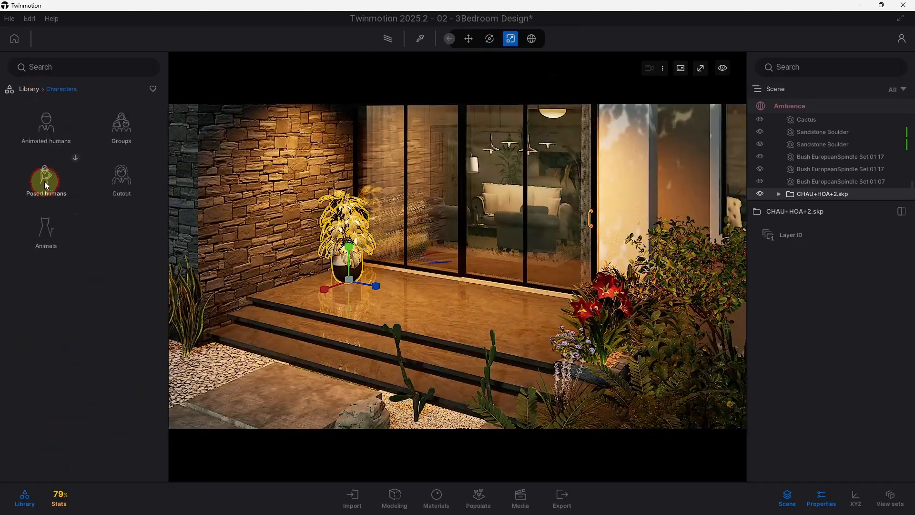
left_click(46, 181)
left_click(45, 126)
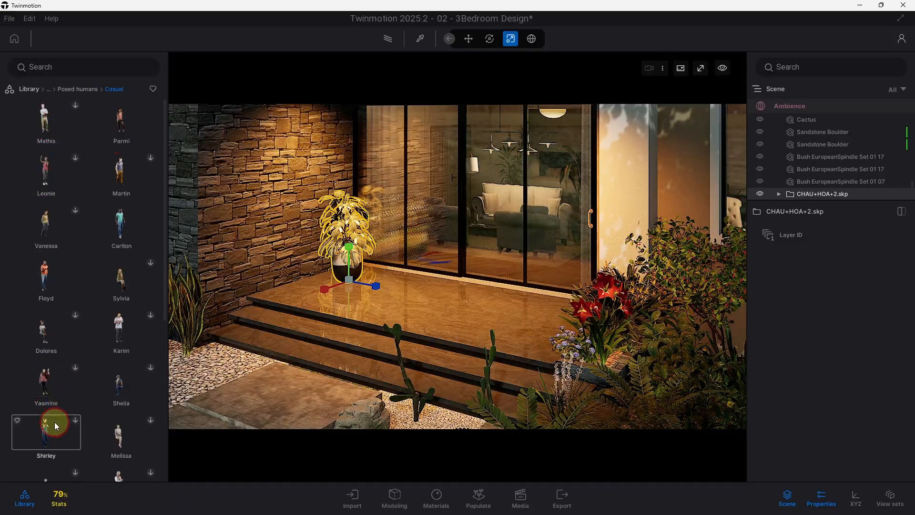
left_click_drag(46, 274, 470, 307)
middle_click_drag(498, 308, 409, 318, "shift")
scroll(409, 319, "down", 5)
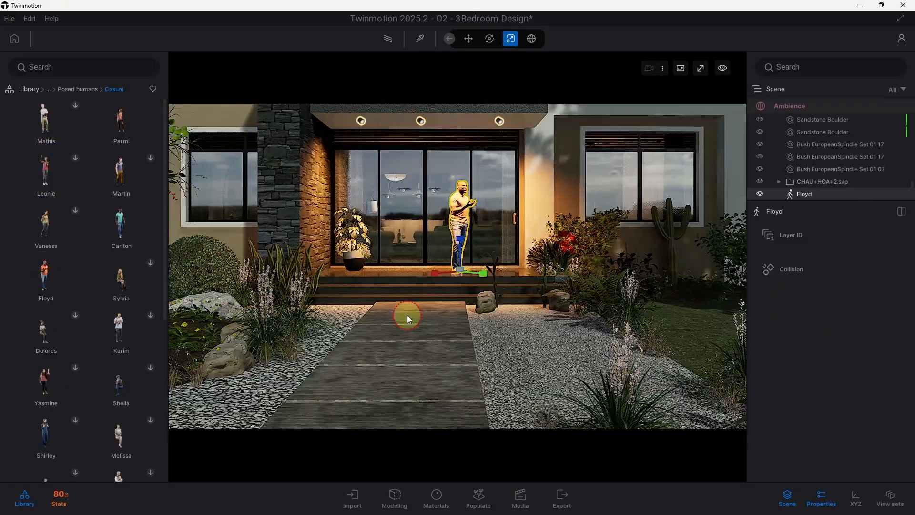
Step: Recall the Image1 view, close media mode, deselect the figure and turn on path tracing
left_click(523, 501)
left_click(265, 384)
left_click(526, 503)
left_click(433, 149)
key("r")
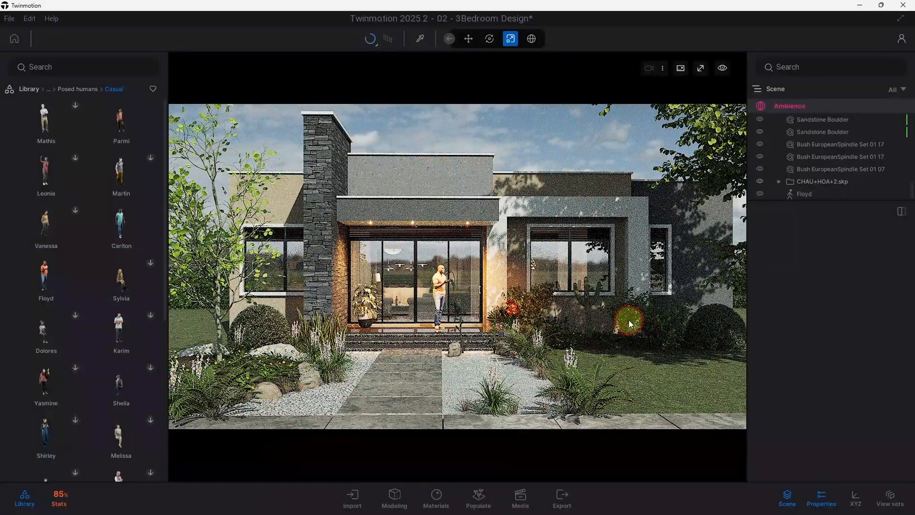
Step: Turn off path tracing and move Floyd from the porch onto the lawn between the walkway and the shrubs
left_click(387, 40)
scroll(430, 285, "up", 5)
left_click(430, 294)
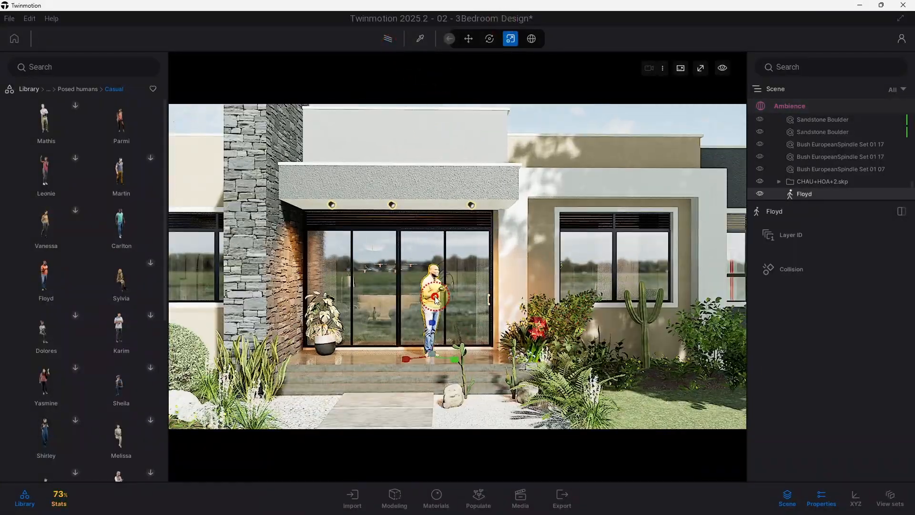
left_click(490, 35)
left_click_drag(434, 354, 658, 415)
scroll(657, 415, "down", 2)
middle_click_drag(657, 410, 540, 398)
left_click_drag(540, 398, 518, 365)
scroll(519, 365, "down", 1)
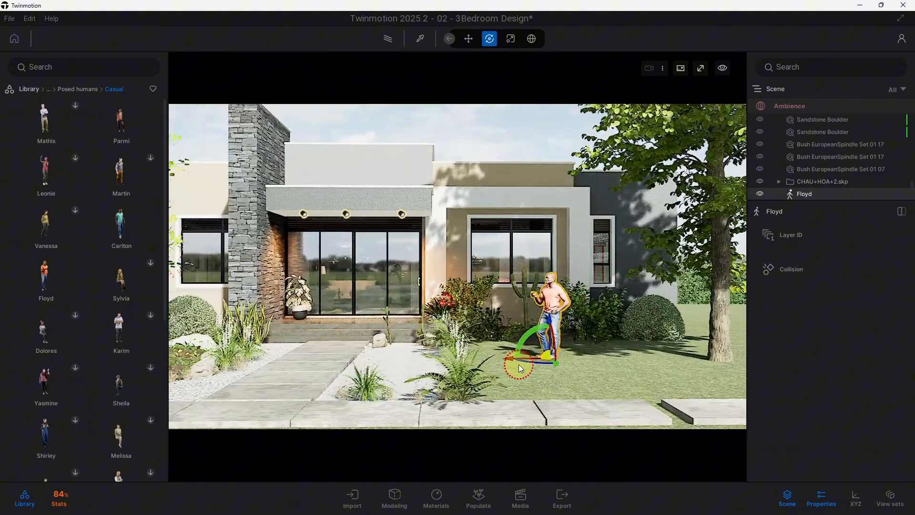
scroll(519, 364, "up", 1)
Step: Place the casual posed human Carlton on the lawn near Floyd and reposition and rotate both figures to face each other
left_click_drag(118, 221, 480, 372)
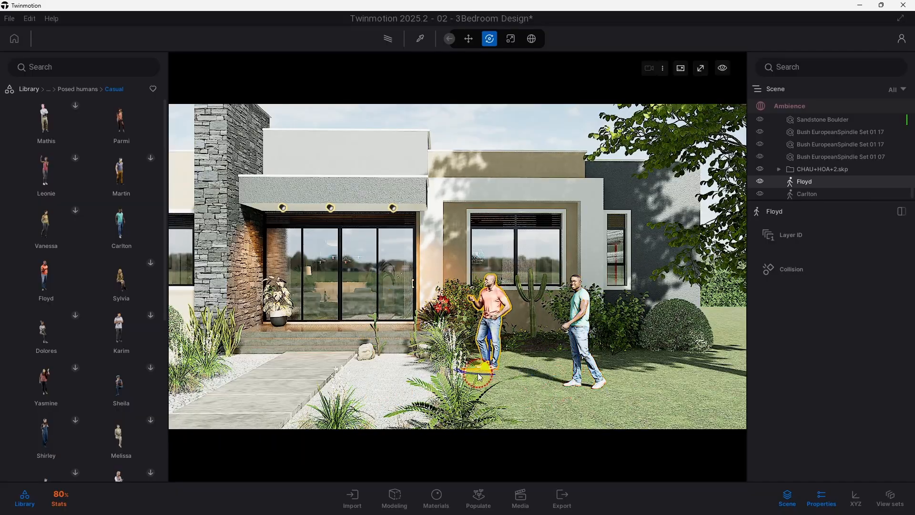
mouse_move(484, 295)
middle_mouse_down("shift")
mouse_move(485, 282)
mouse_move(485, 298)
middle_mouse_up("shift")
left_click_drag(508, 358, 581, 355)
left_click_drag(508, 339, 485, 325)
left_click(582, 323)
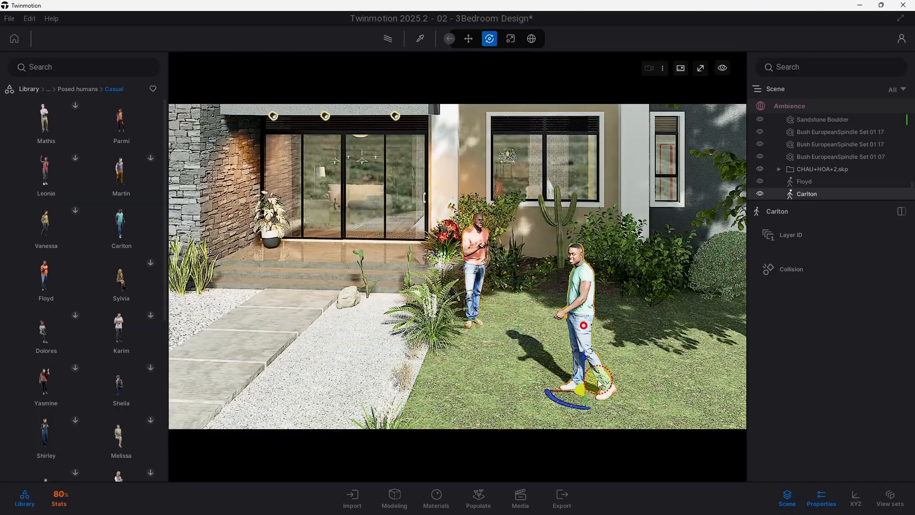
left_click_drag(588, 408, 664, 349)
Step: Recall the Image1 view, close media mode and scale up Carlton and Floyd, with Floyd at about 1.28
left_click(521, 497)
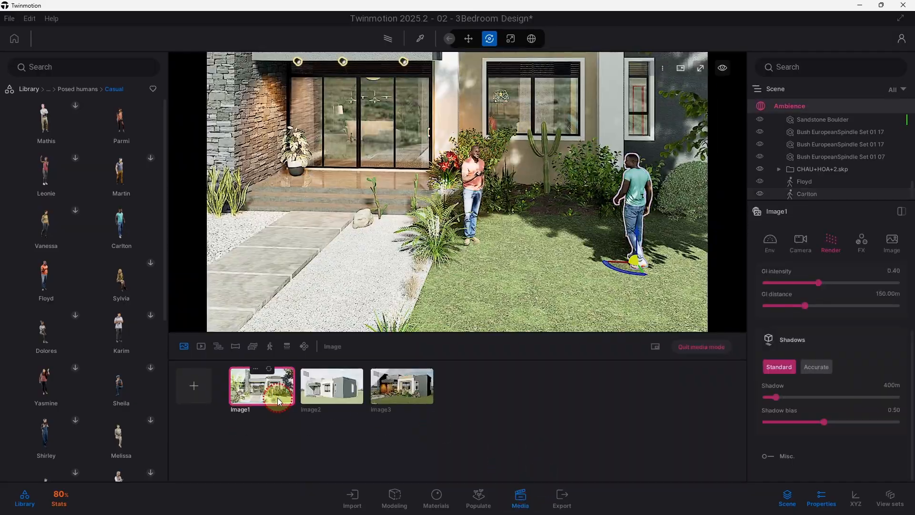
left_click(270, 385)
left_click(526, 496)
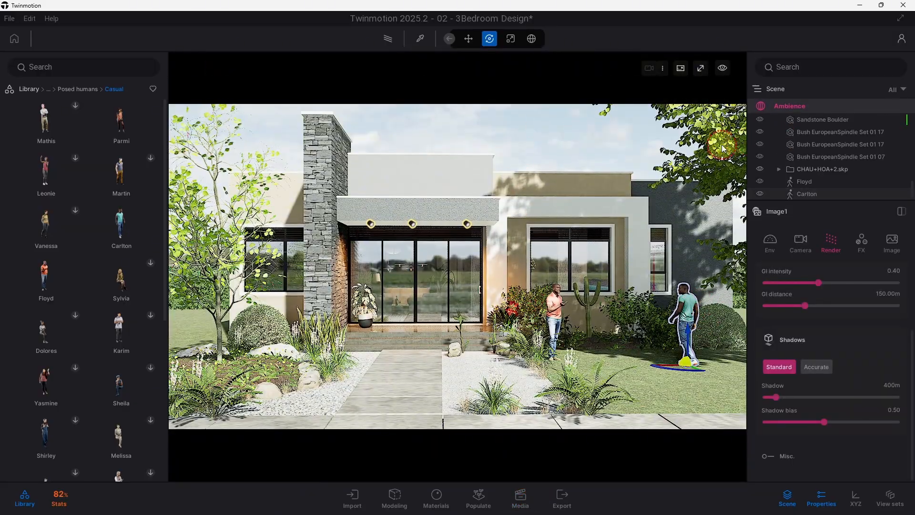
left_click(510, 42)
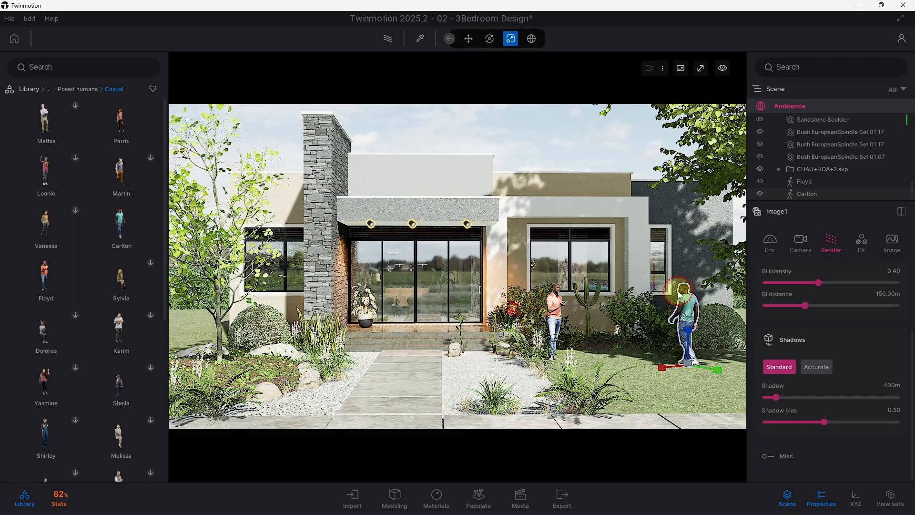
left_click_drag(690, 367, 696, 346)
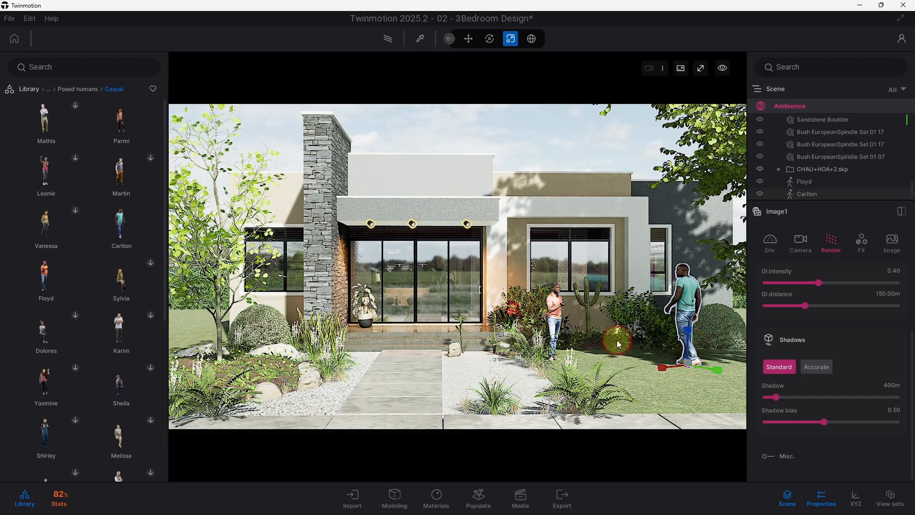
left_click(558, 310)
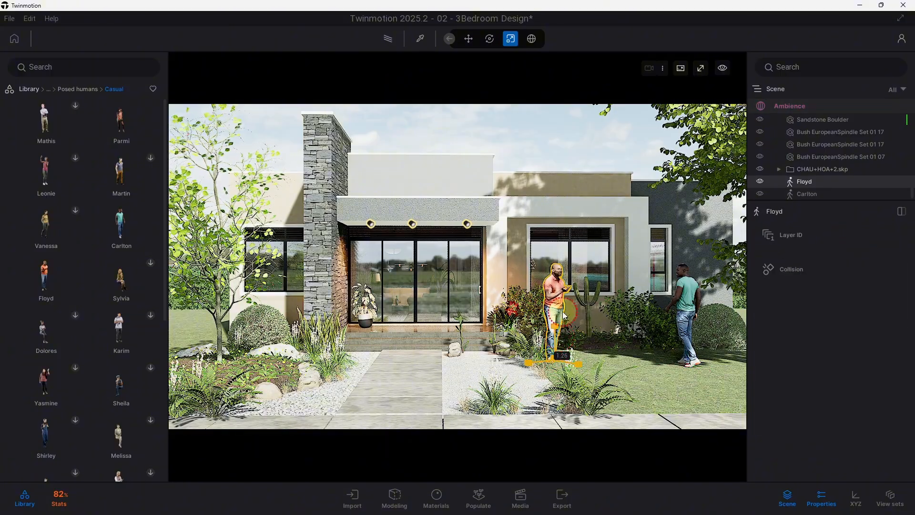
left_click(498, 137)
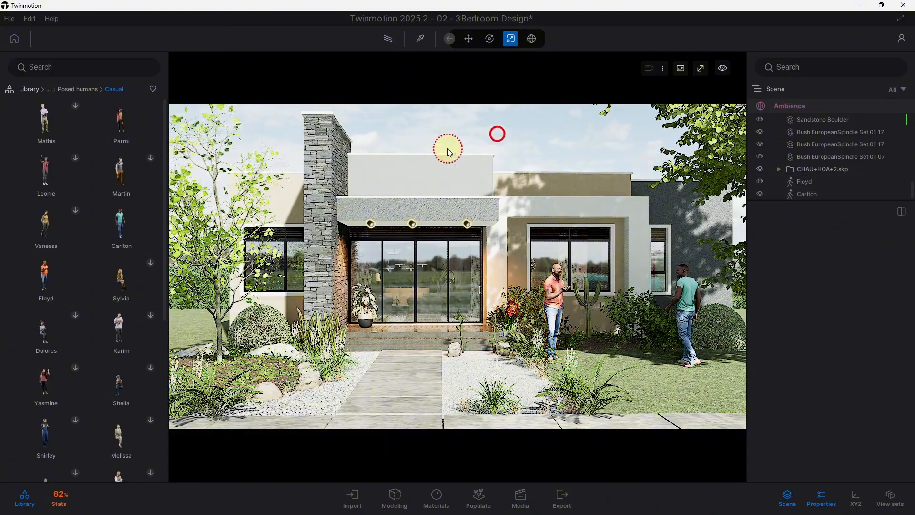
Step: Preview the scene with path tracing and examine the garden bed, gravel, walkway and porch up close
left_click(390, 40)
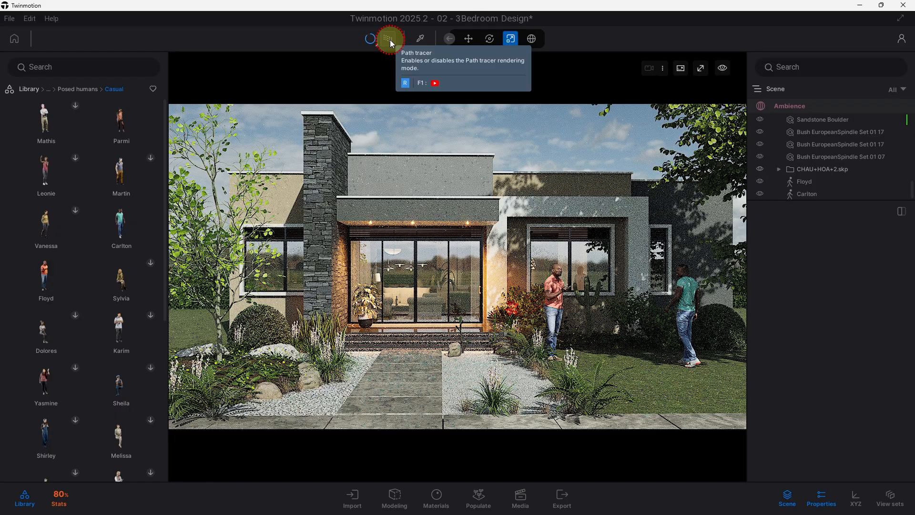
left_click(390, 39)
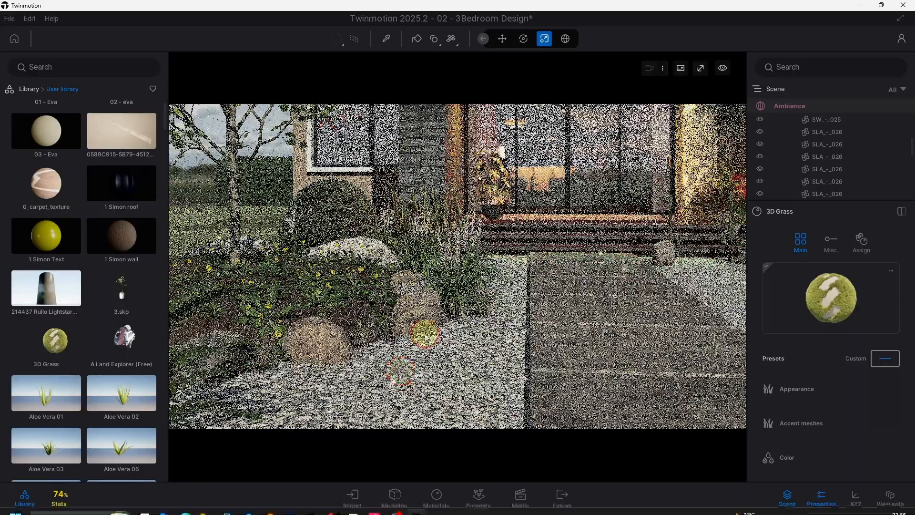
left_click_drag(425, 337, 446, 190)
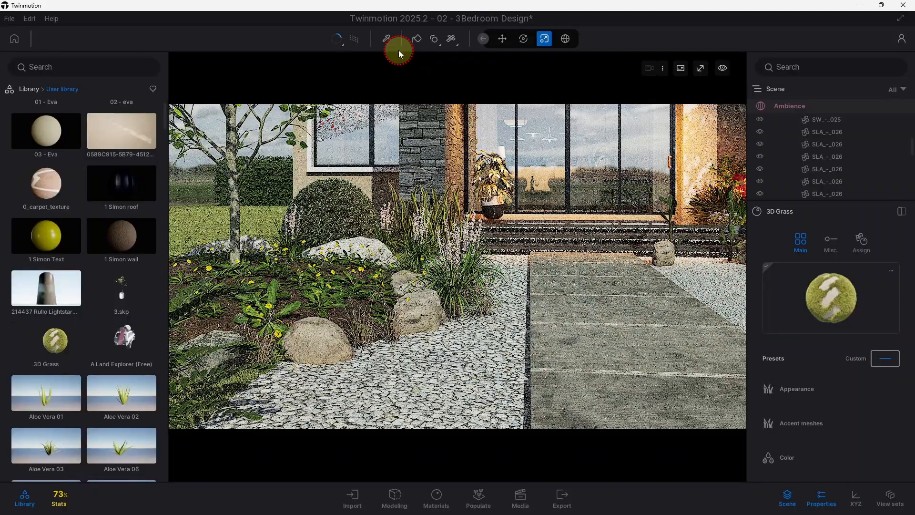
left_click(479, 178)
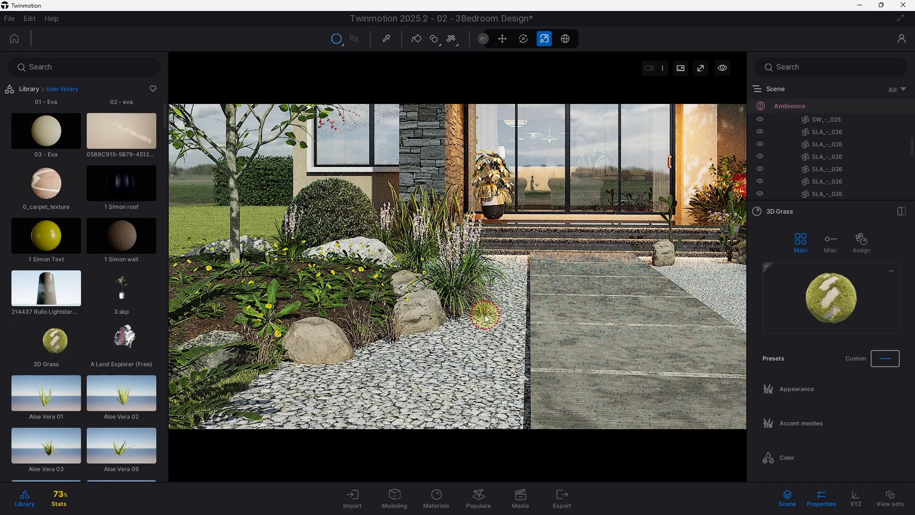
Step: Recall the Image1 view and close media mode
left_click(539, 510)
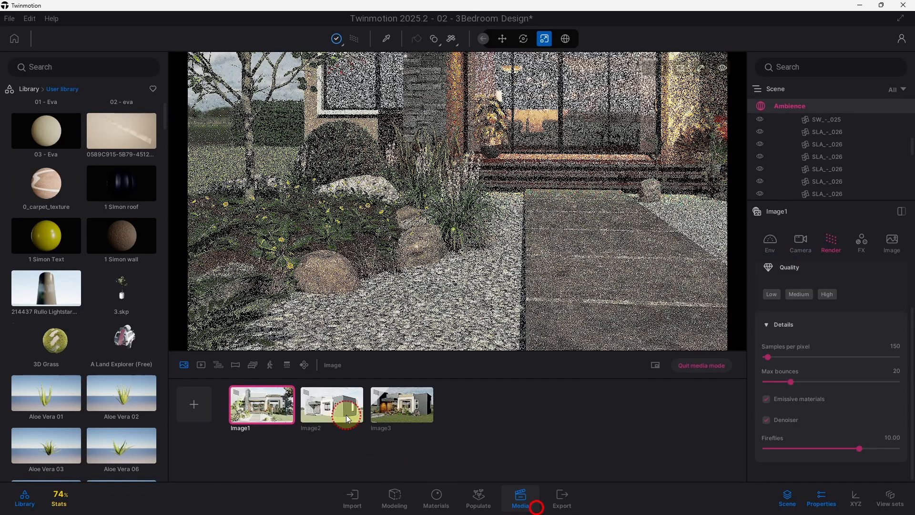
left_click(298, 391)
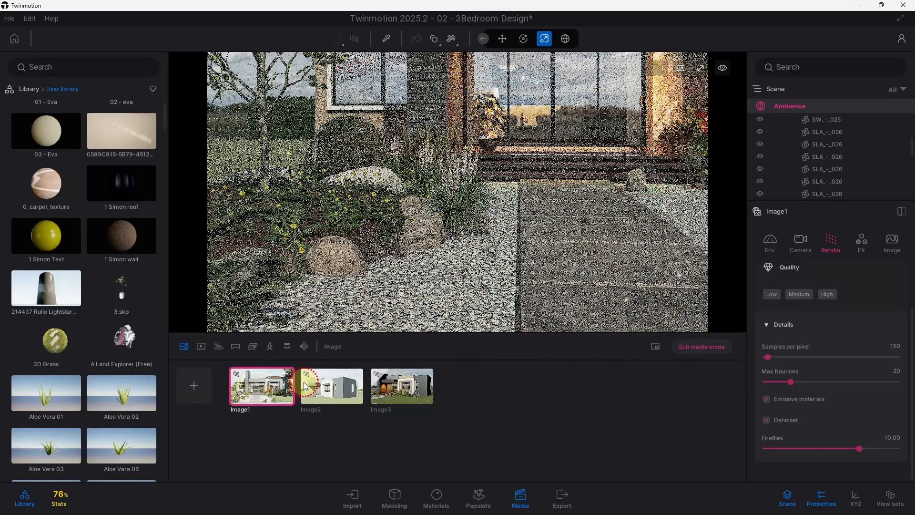
left_click(518, 501)
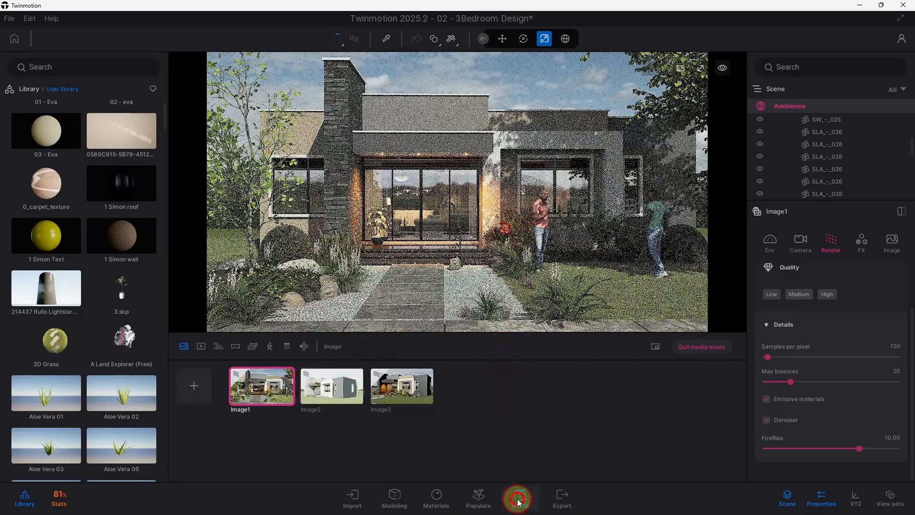
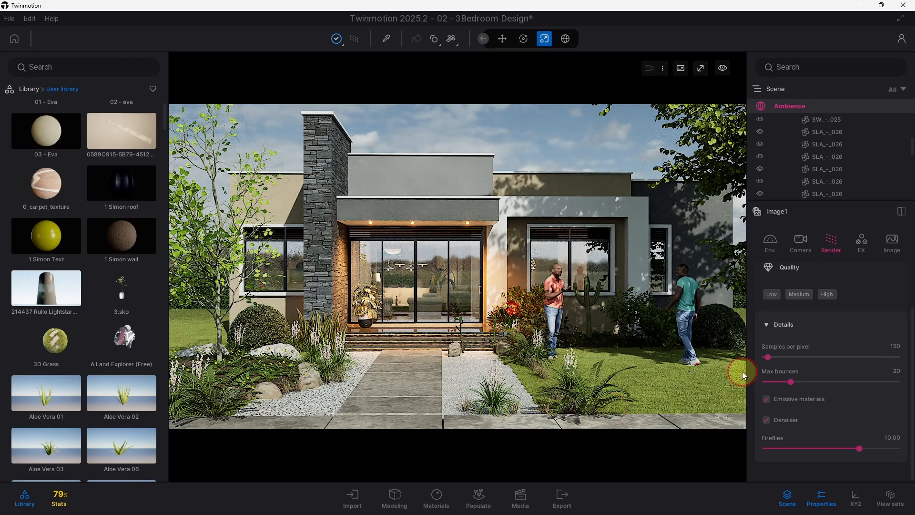
Step: Set Image1's path tracer samples per pixel to 750
scroll(858, 371, "up", 1)
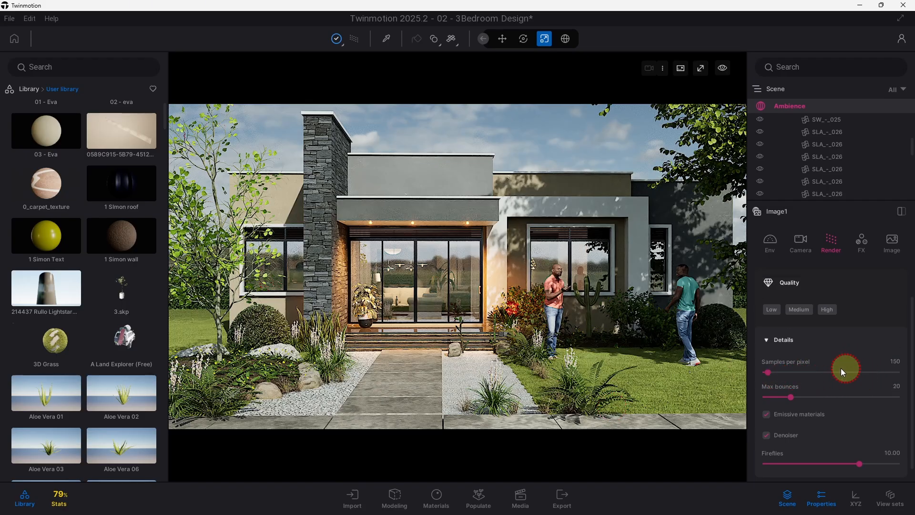
left_click(896, 362)
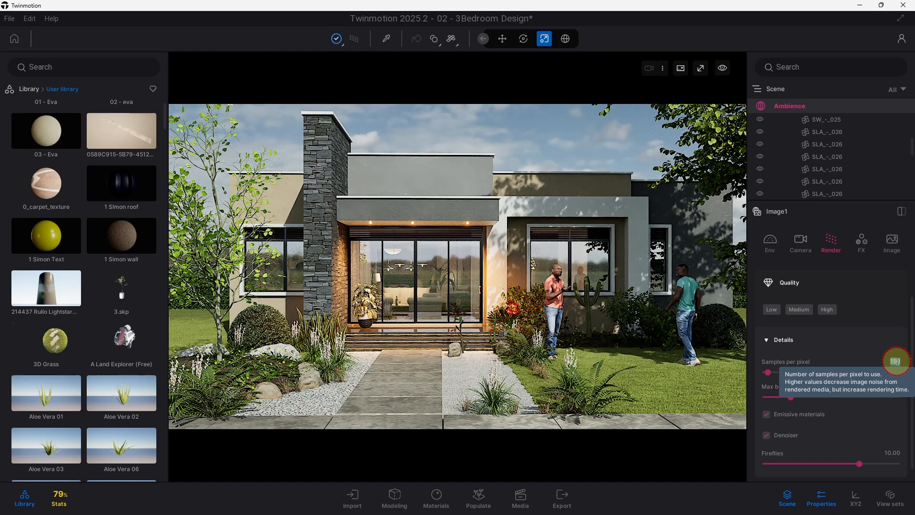
type("750")
key("Return")
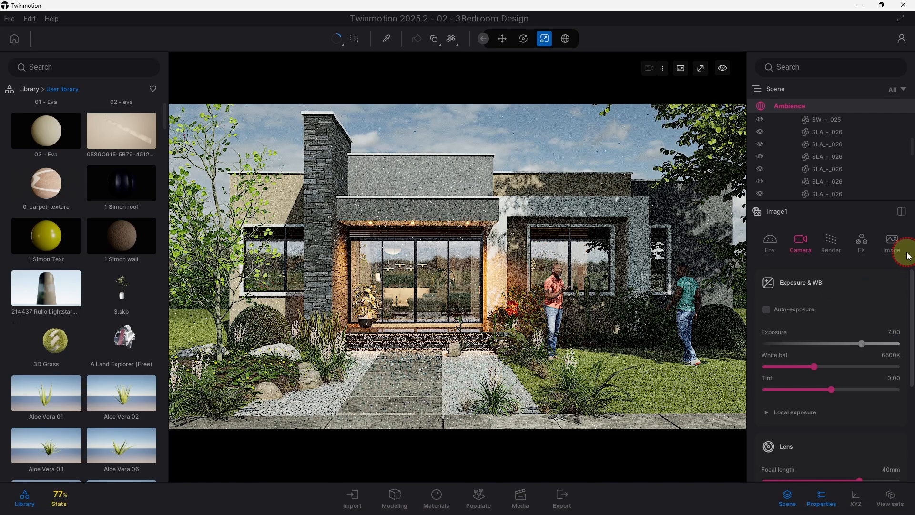
Step: Review Image1's camera settings and add Image1 to the images selected for export
scroll(822, 397, "down", 5)
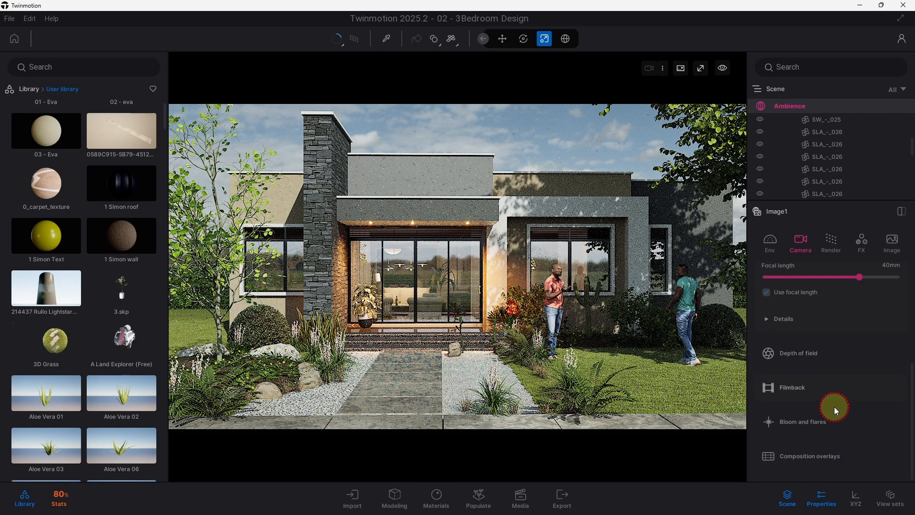
left_click(563, 497)
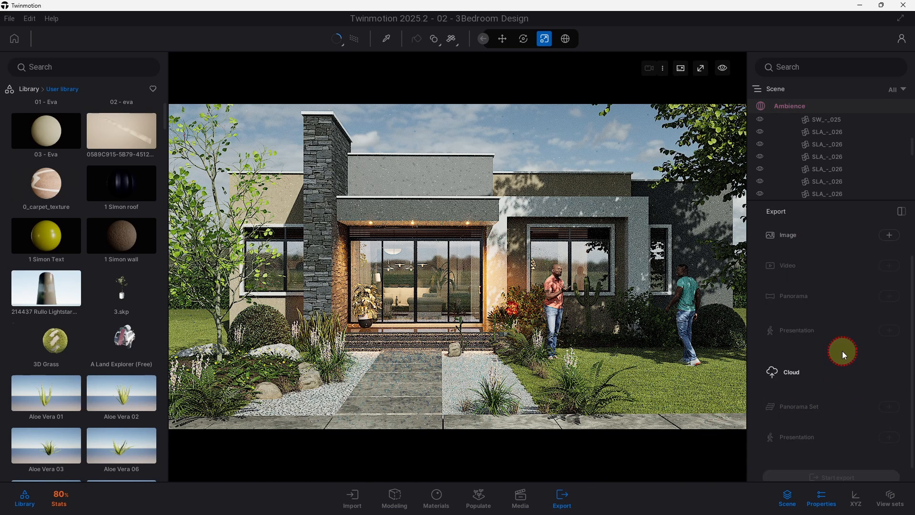
scroll(842, 351, "up", 2)
left_click(889, 266)
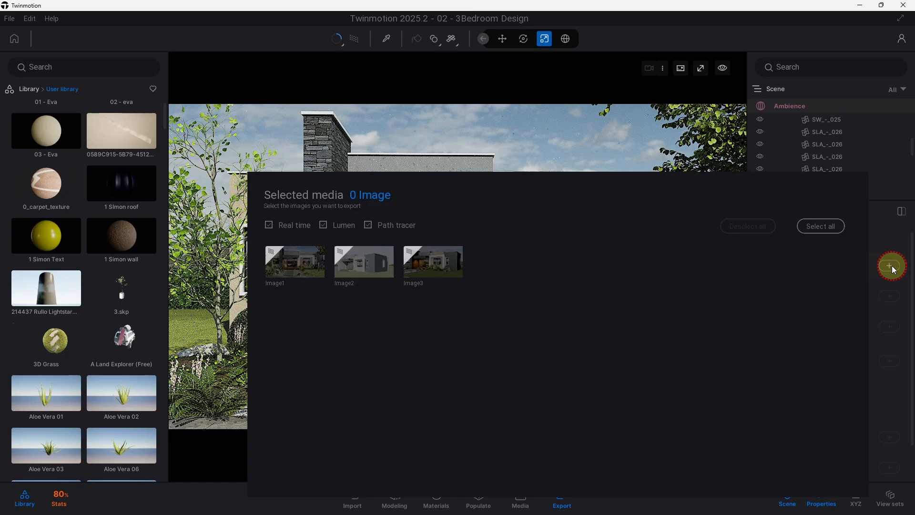
left_click(315, 265)
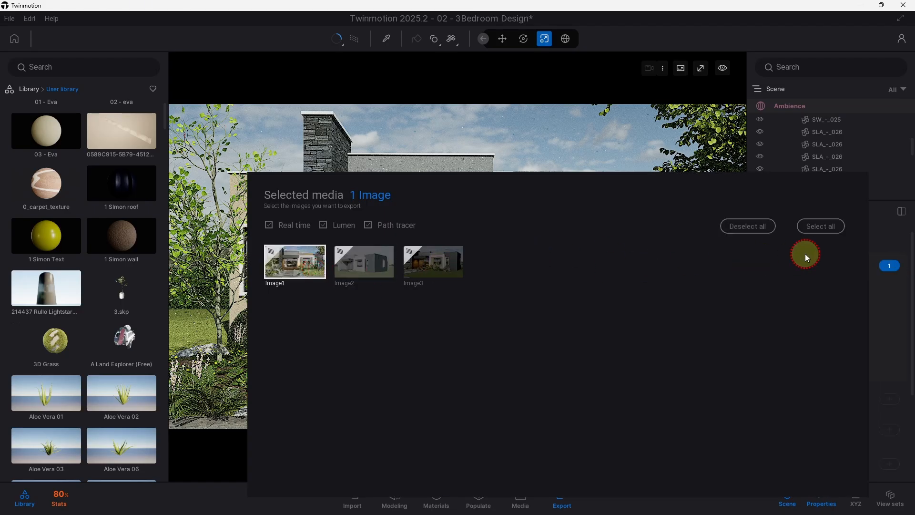
left_click(908, 293)
Step: Start the image export and browse for the destination folder
scroll(839, 411, "down", 2)
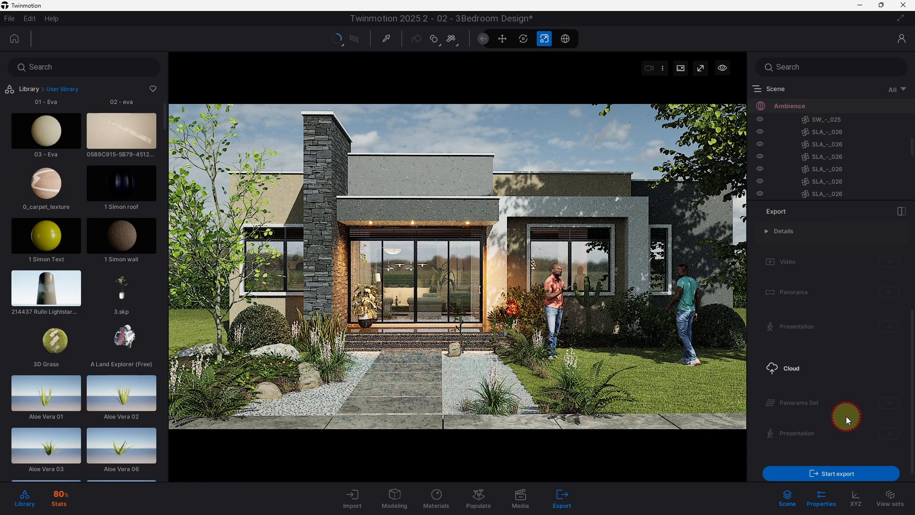
left_click(839, 461)
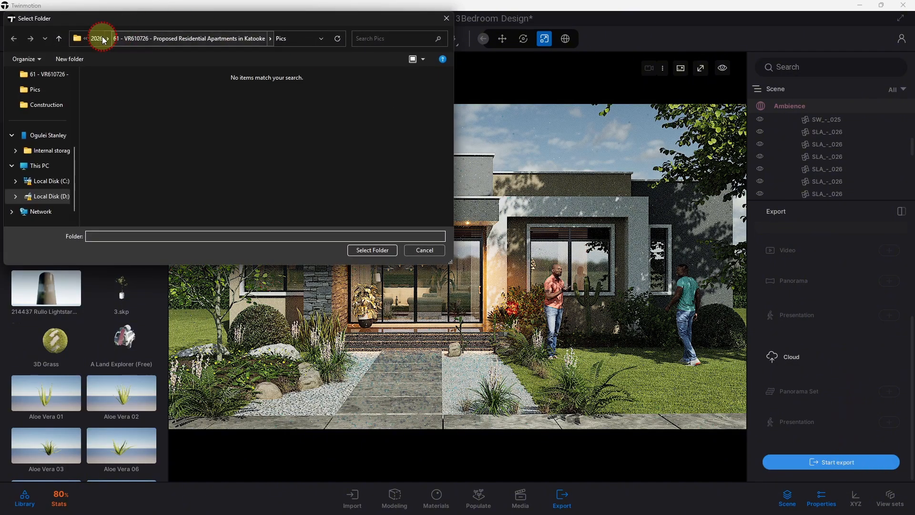
left_click(103, 39)
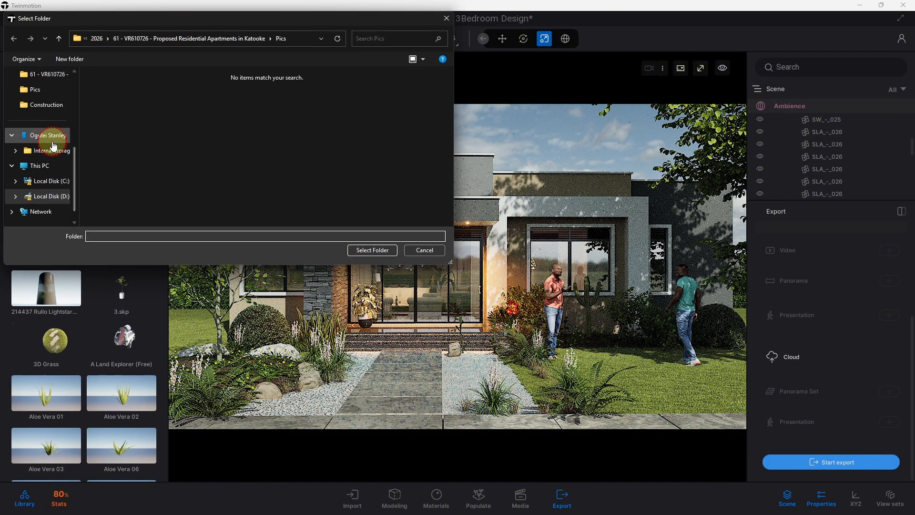